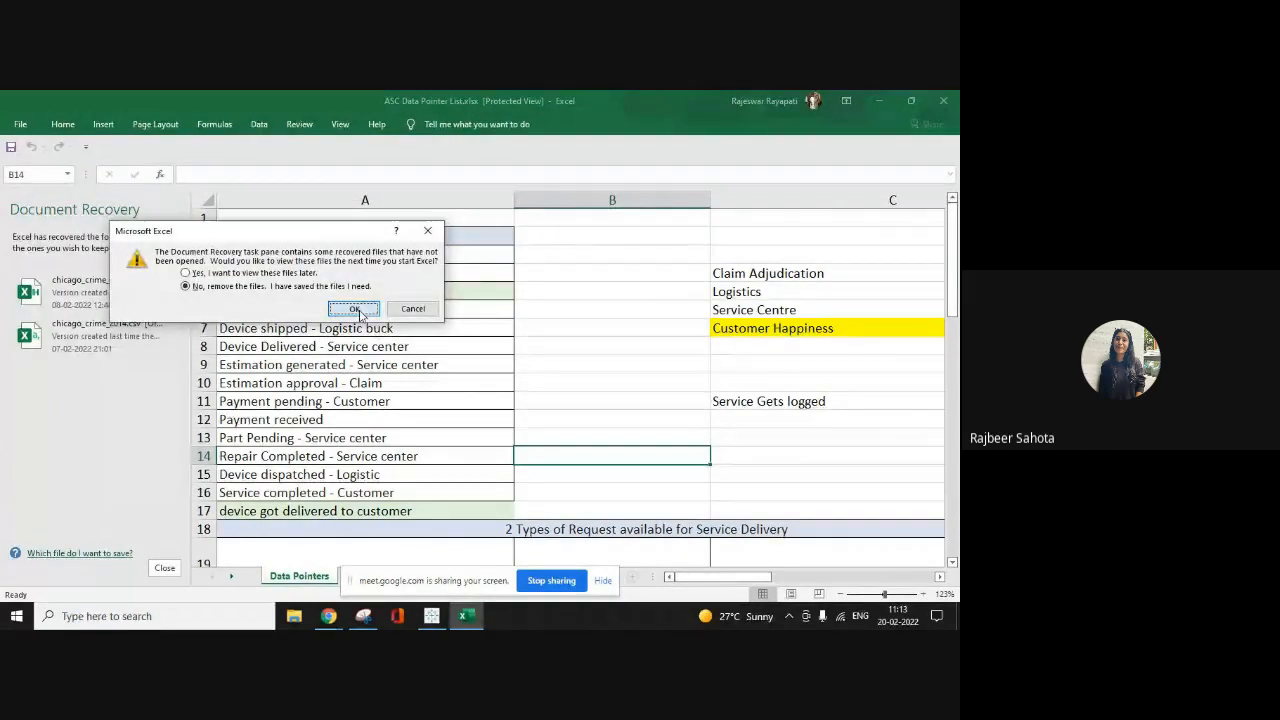
Step: Discard the recovered files and examine the Logic to be defined and Expected Output columns on the Nov Raw Data sheet
left_click(353, 309)
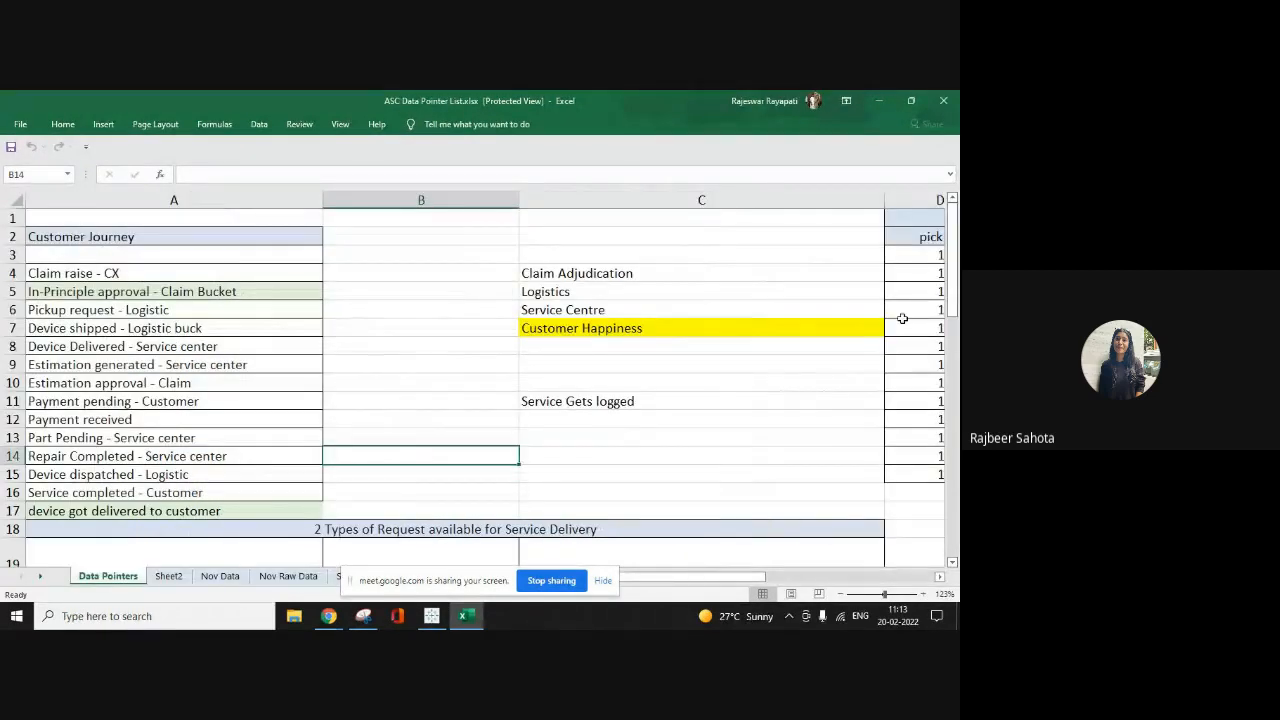
left_click(214, 575)
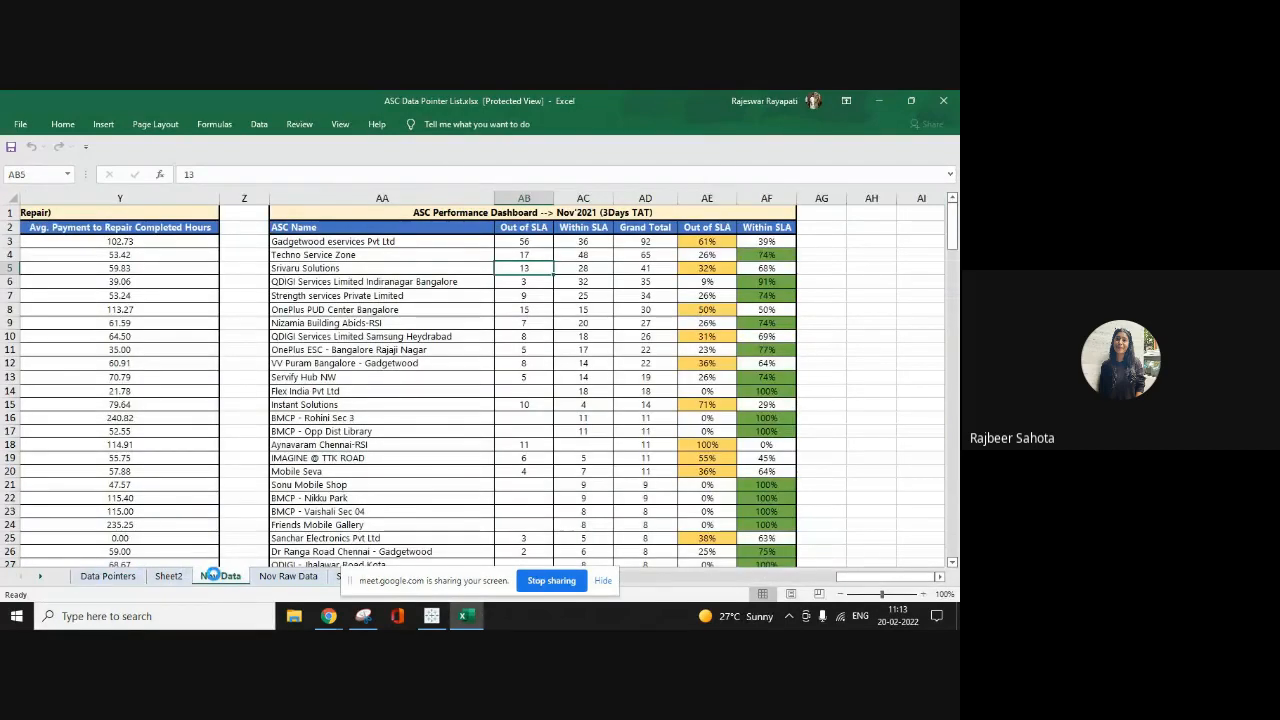
left_click(262, 577)
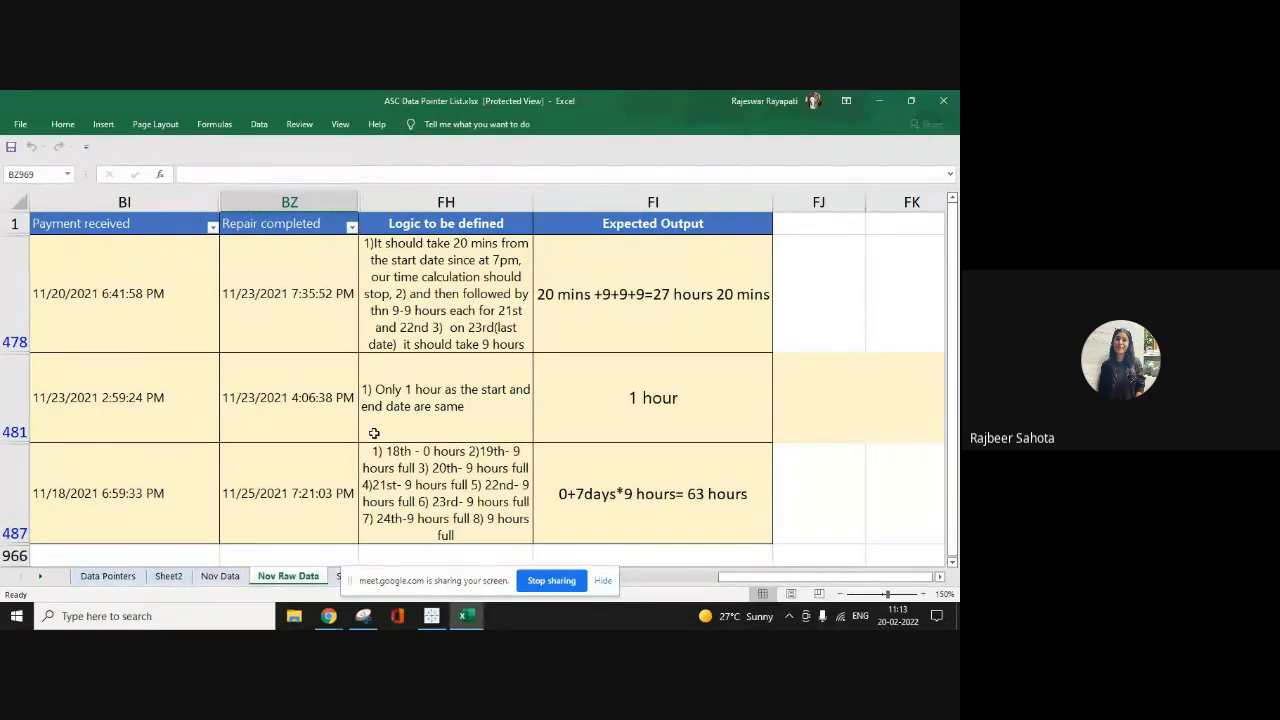
left_click(468, 361)
key("super+s")
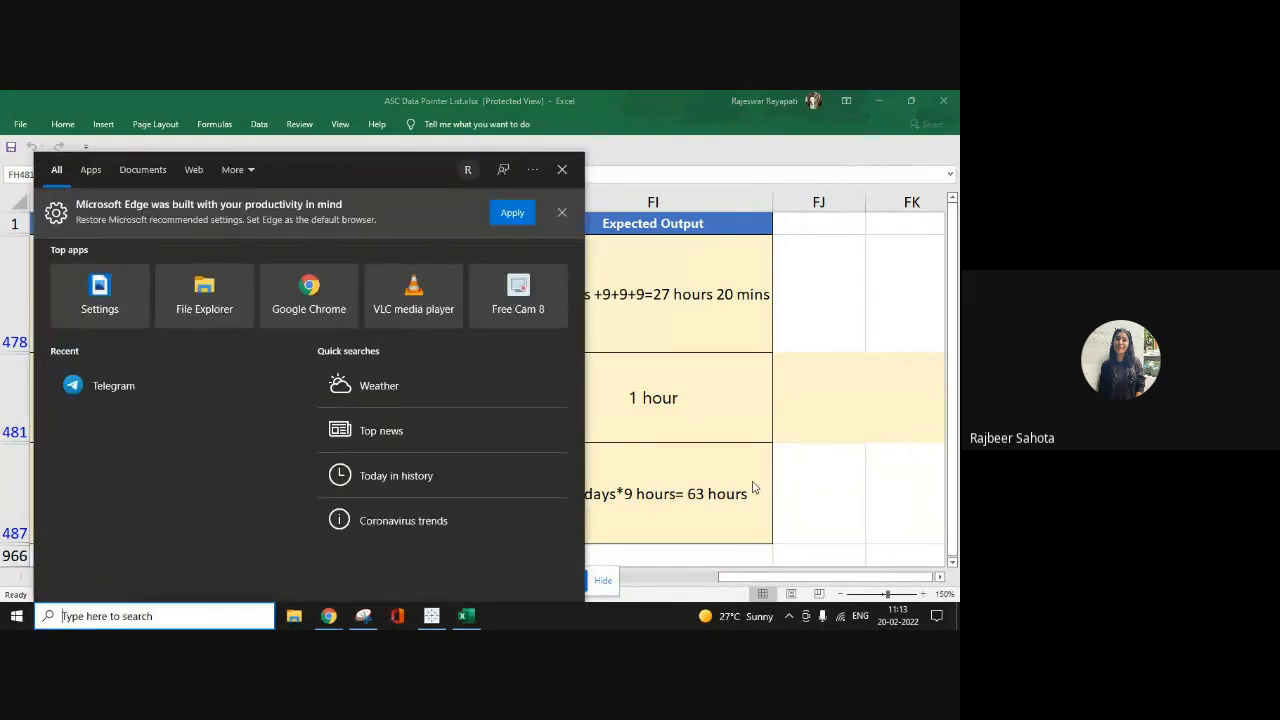
left_click(849, 455)
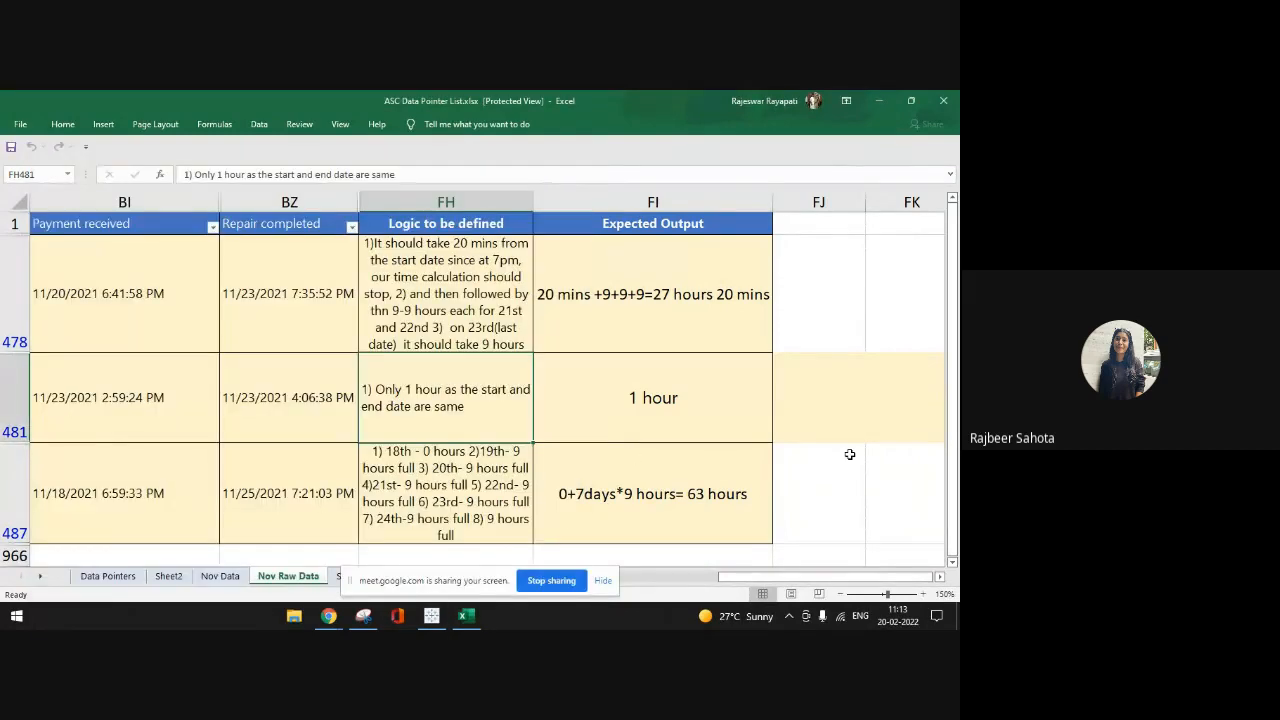
Step: Switch to Tableau and connect to ASC Data Pointer List.xlsx in the Courses > ATableau > Workbooks folder
left_click(432, 615)
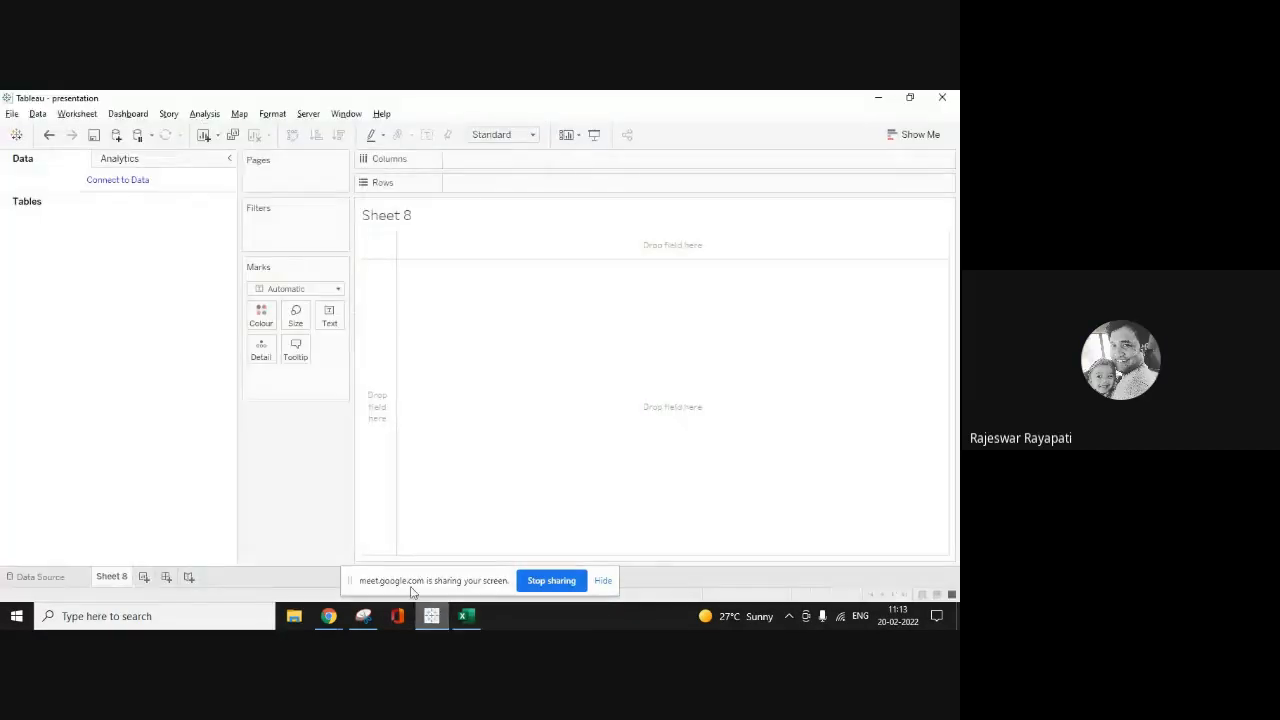
left_click(122, 181)
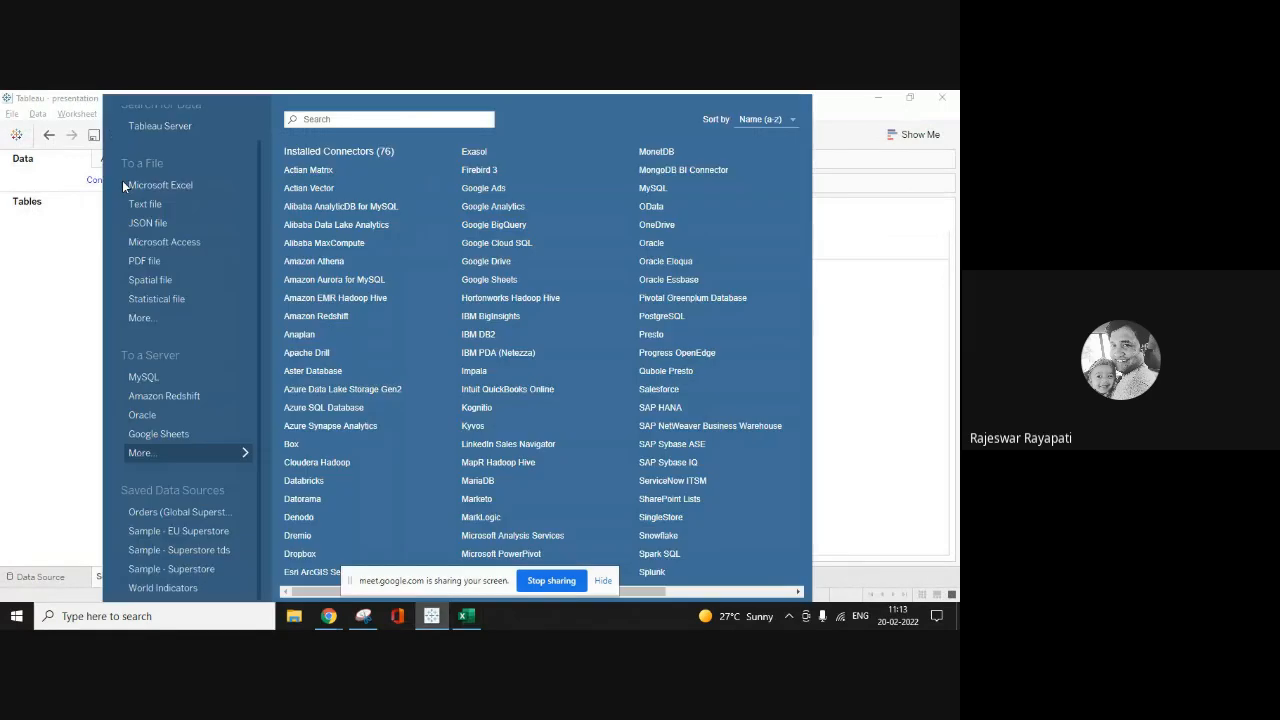
left_click(140, 318)
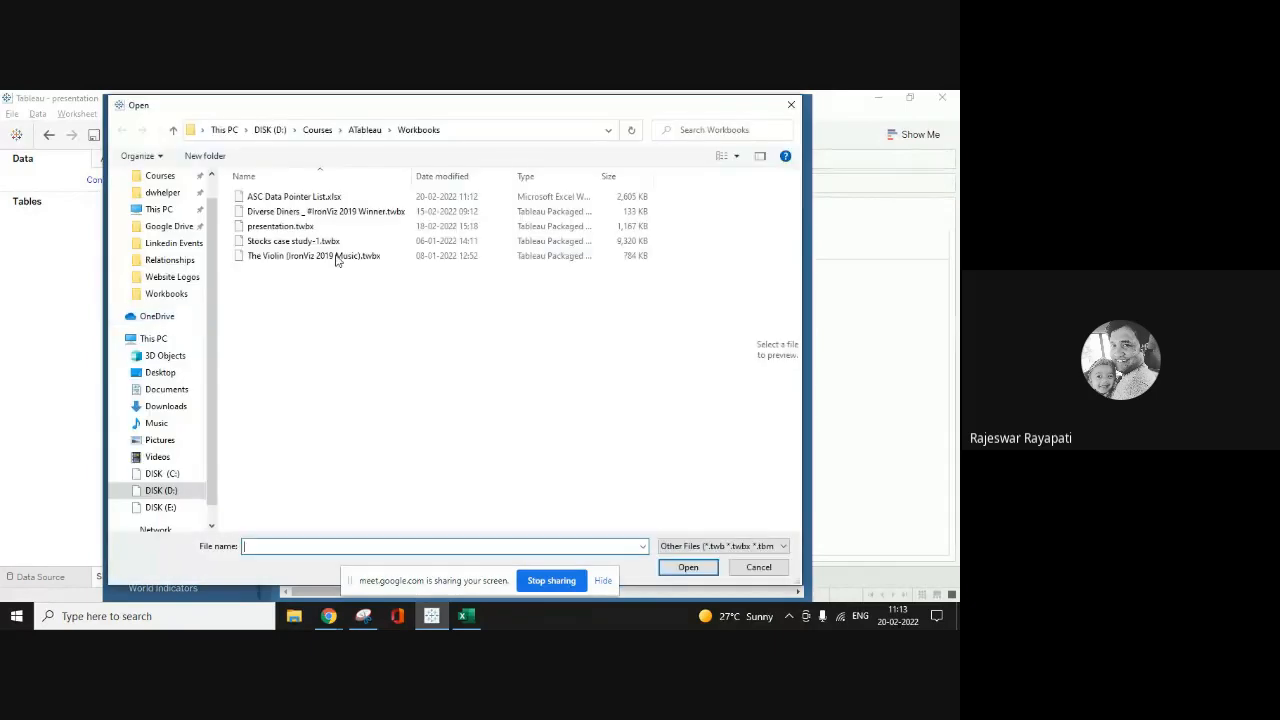
left_click(324, 137)
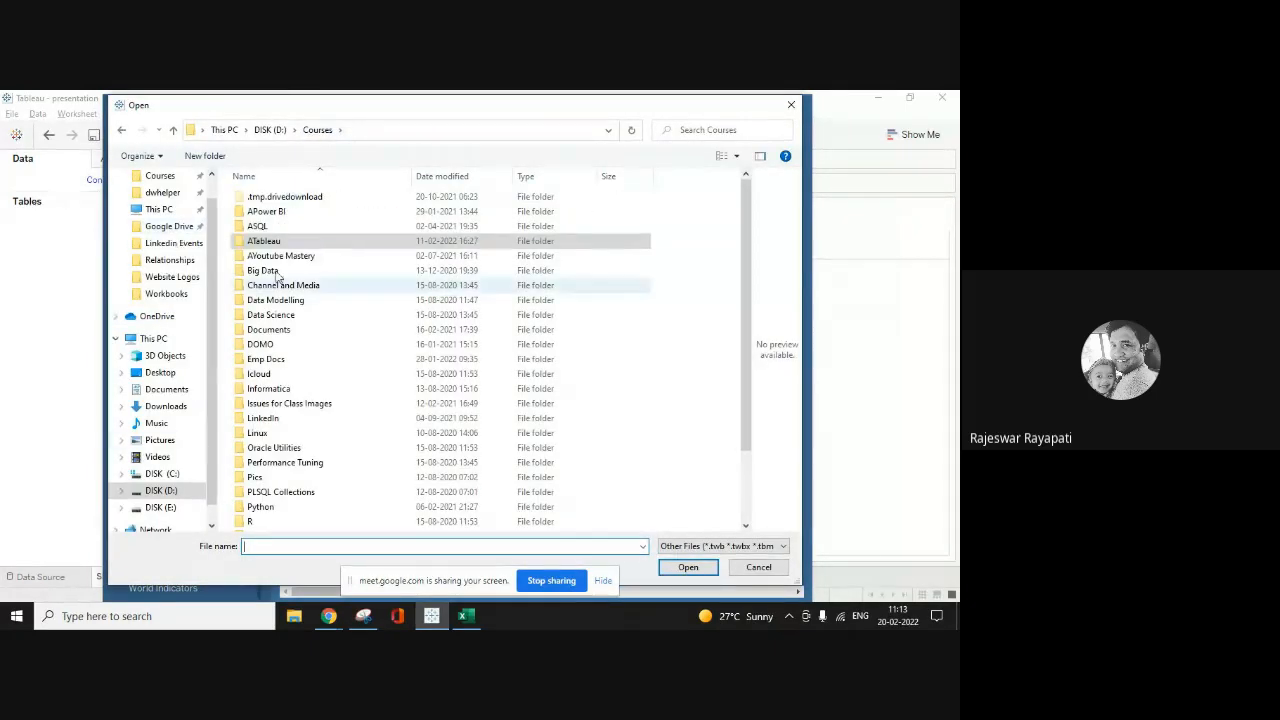
double_click(293, 249)
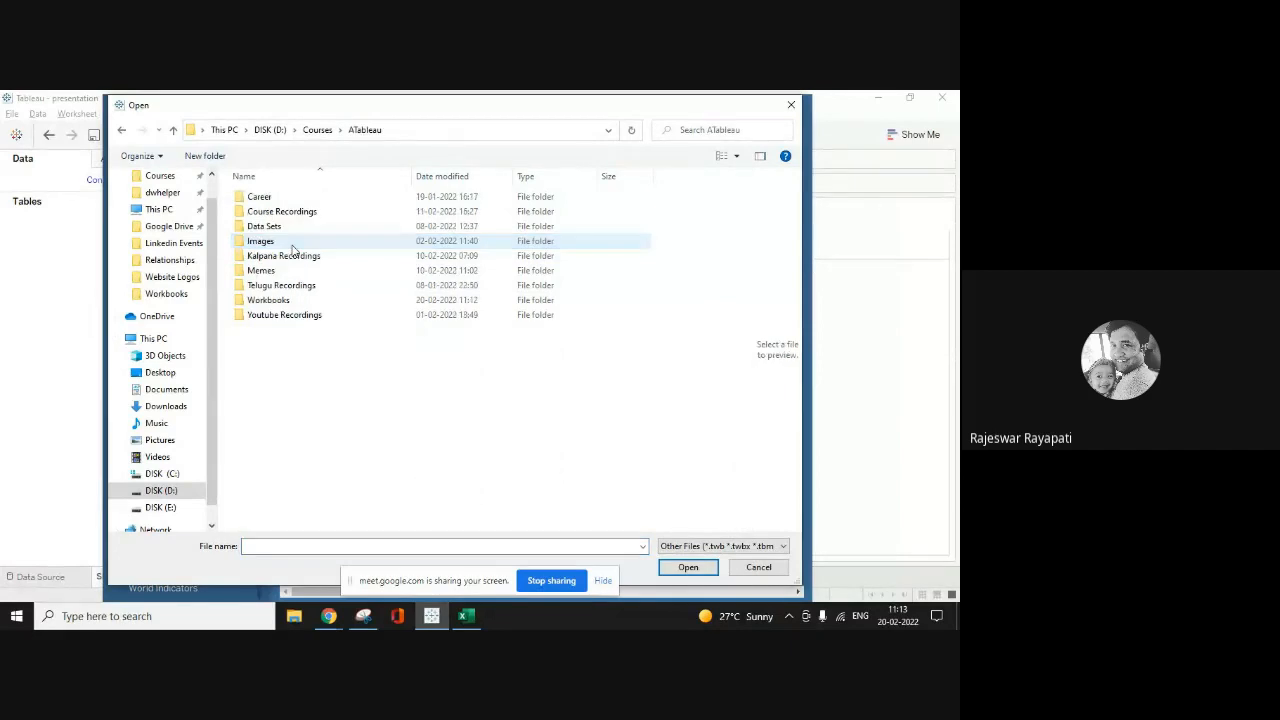
left_click(272, 304)
double_click(272, 301)
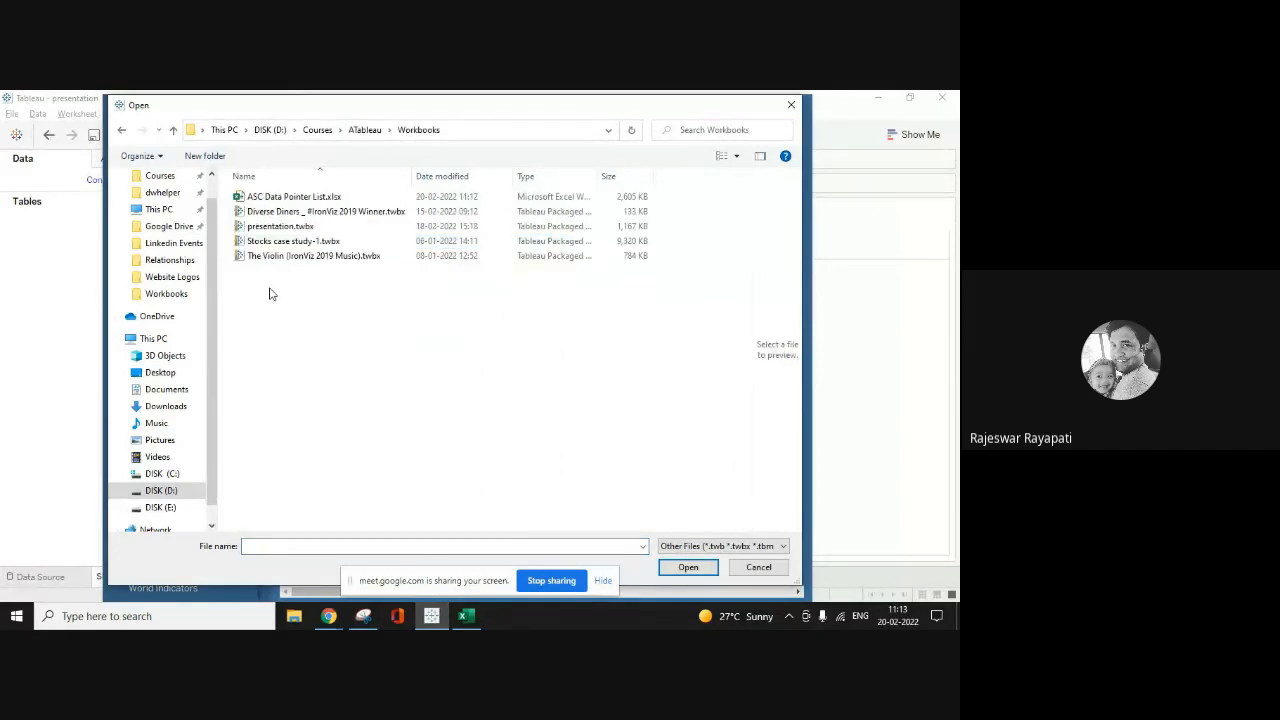
double_click(260, 198)
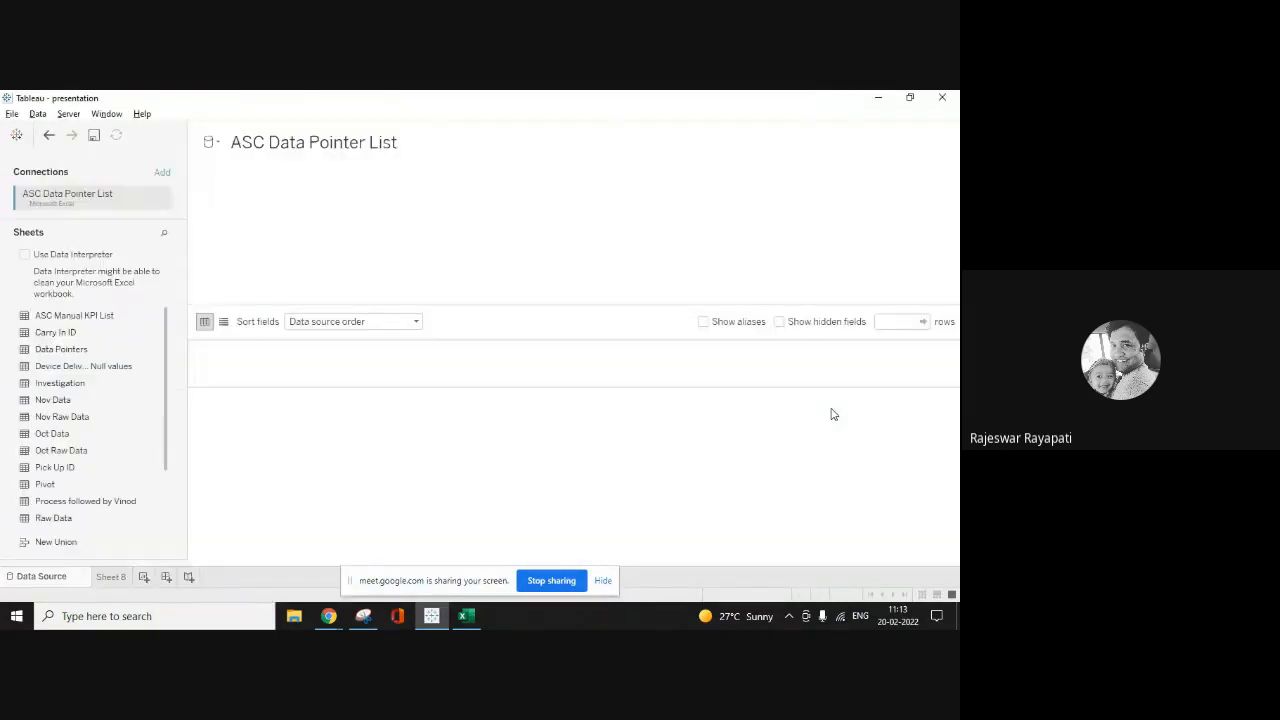
Step: Add the Nov Raw Data table to the data source canvas and hide the screen-sharing notice
left_click(47, 421)
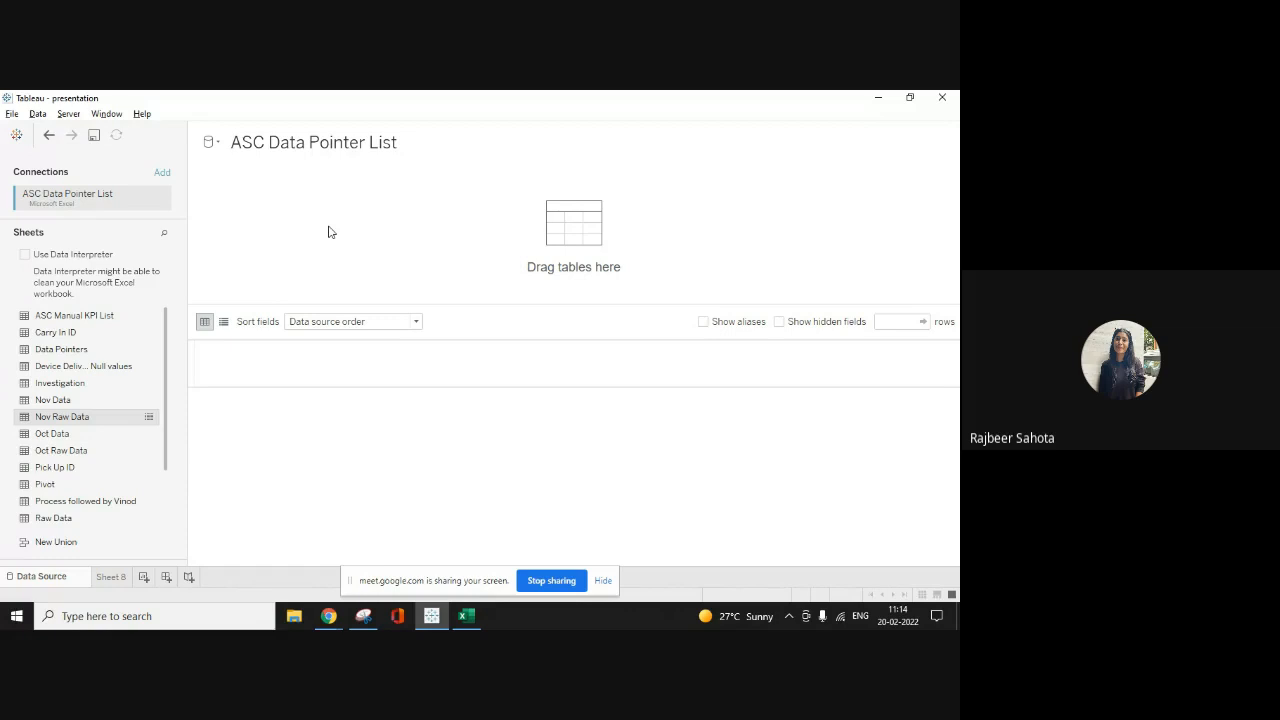
left_click_drag(330, 232, 482, 286)
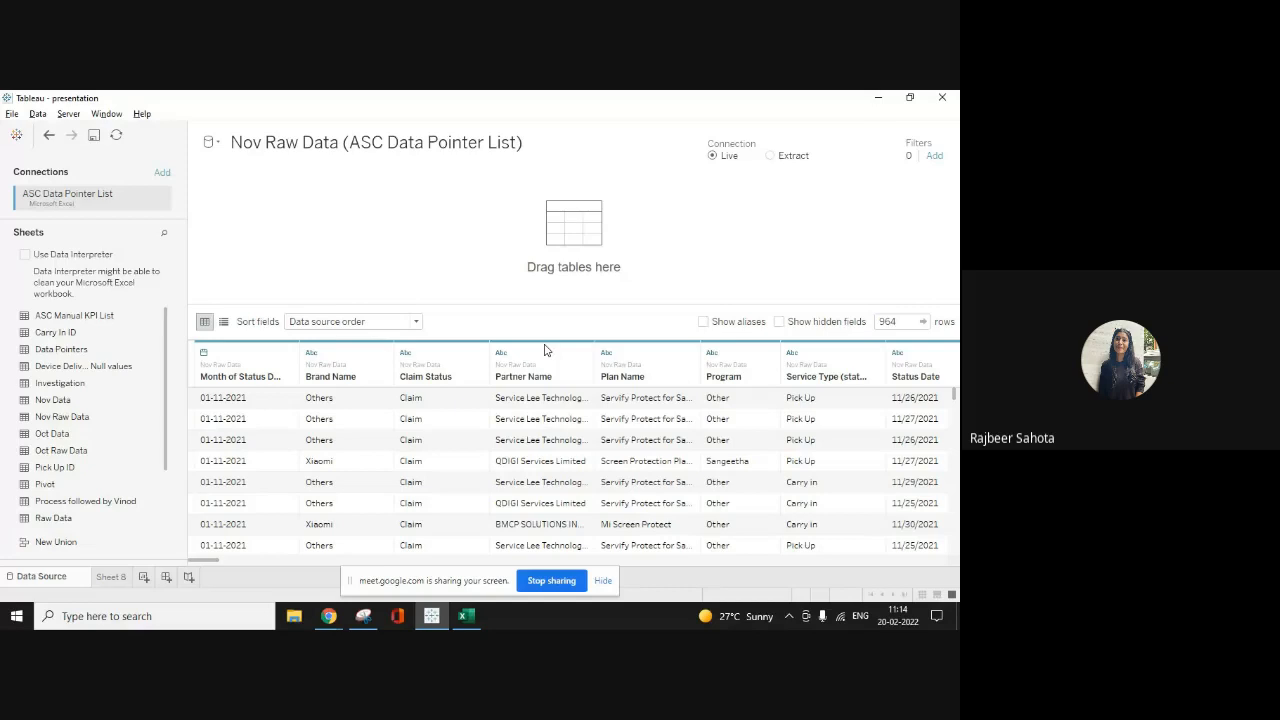
left_click(603, 581)
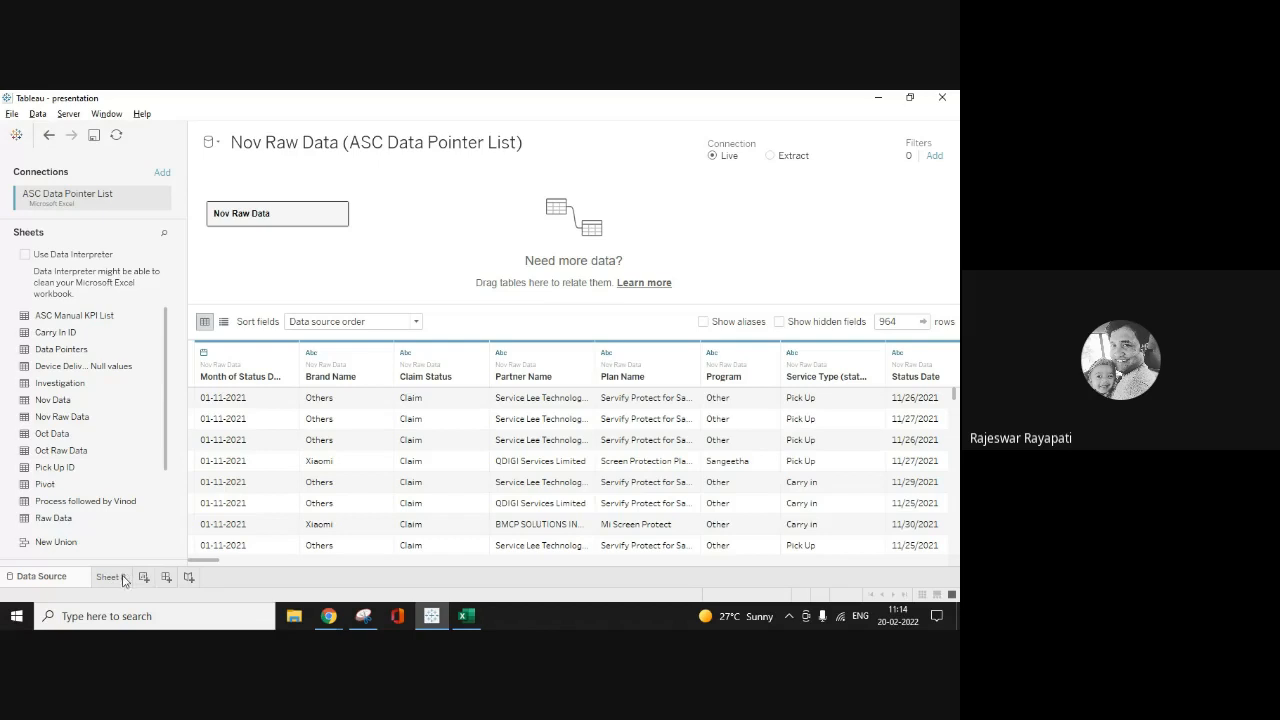
Step: Look over the Nov Raw Data fields and compare them with the Payment received and Repair completed columns in Excel
left_click(110, 577)
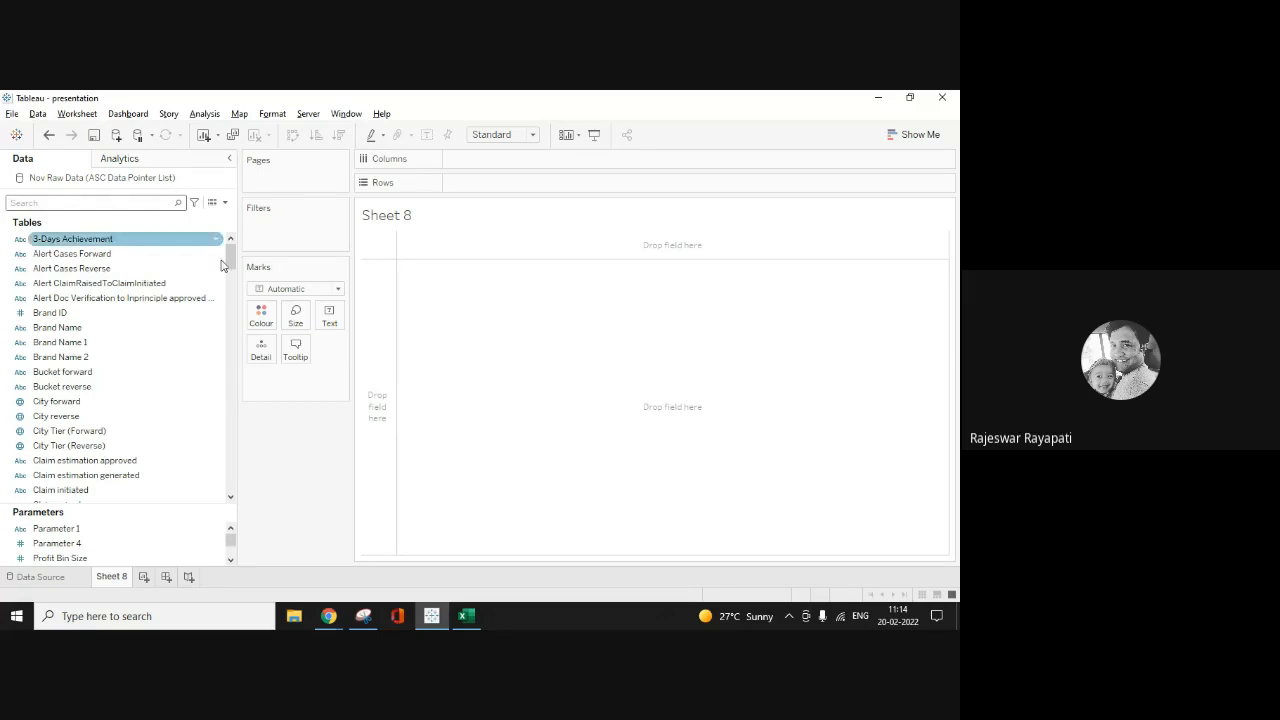
left_click_drag(231, 263, 220, 236)
key("super+s")
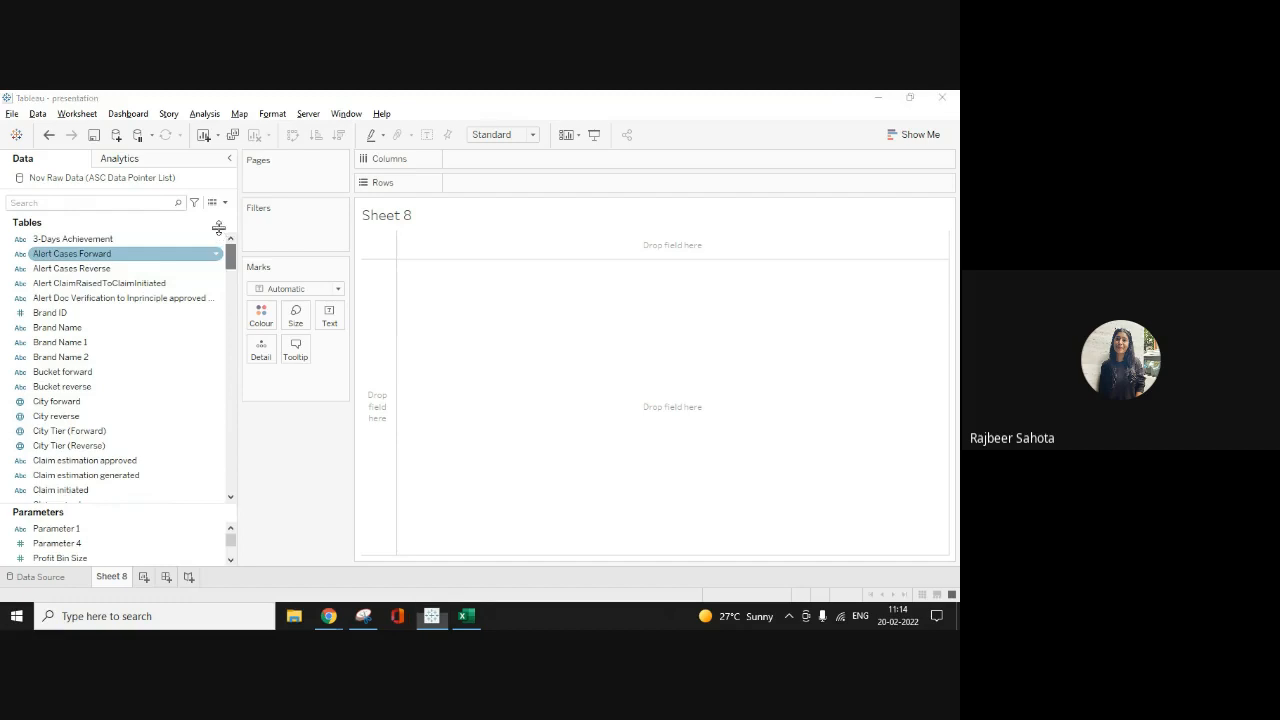
left_click(686, 349)
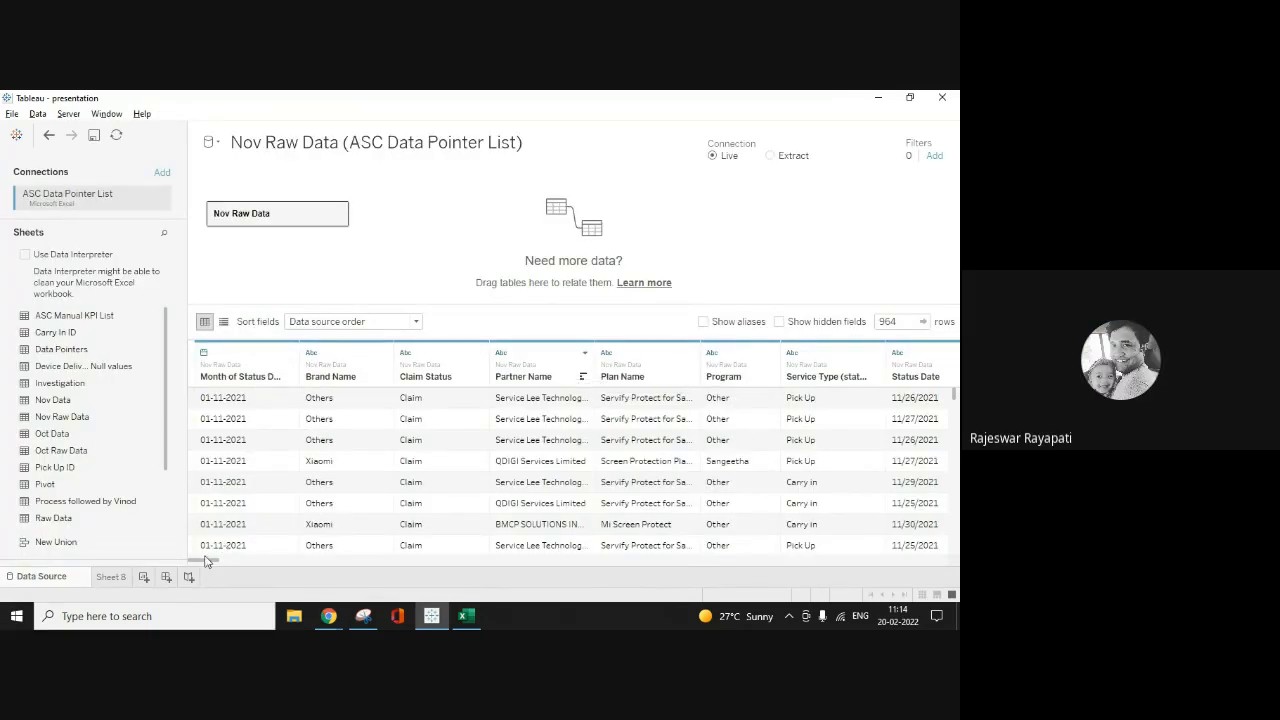
key("alt+Tab")
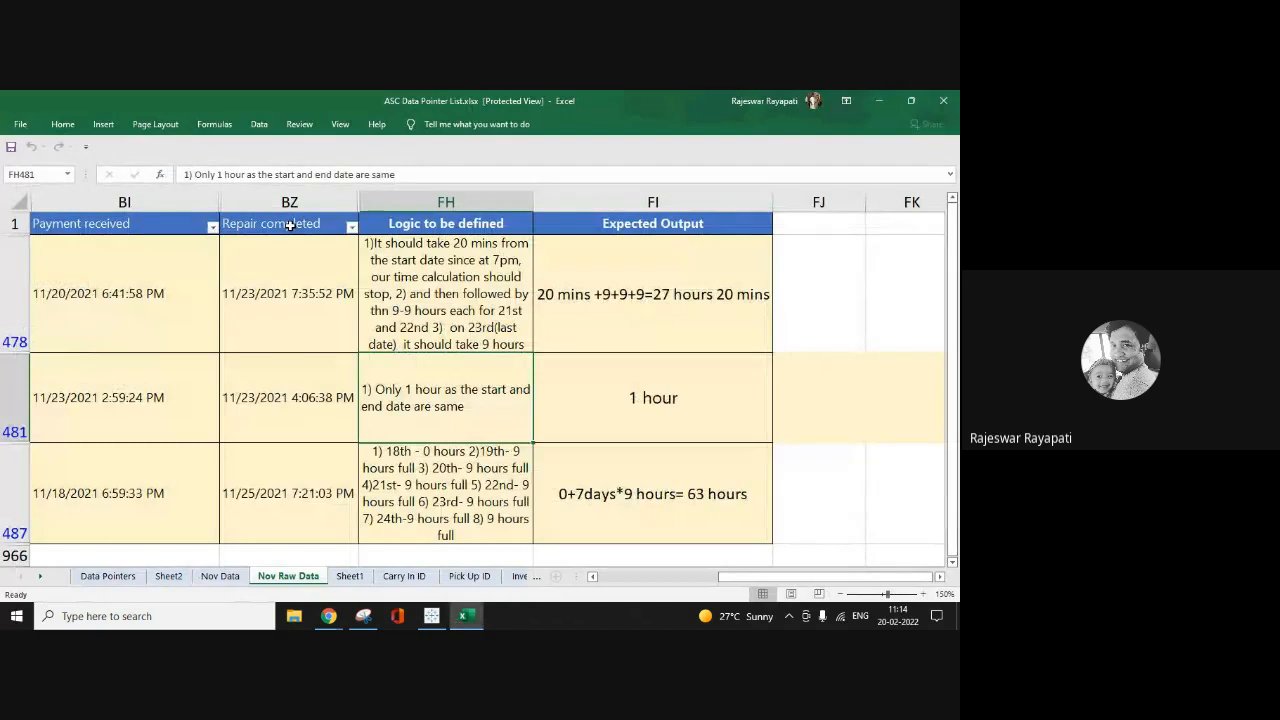
key("alt+Tab")
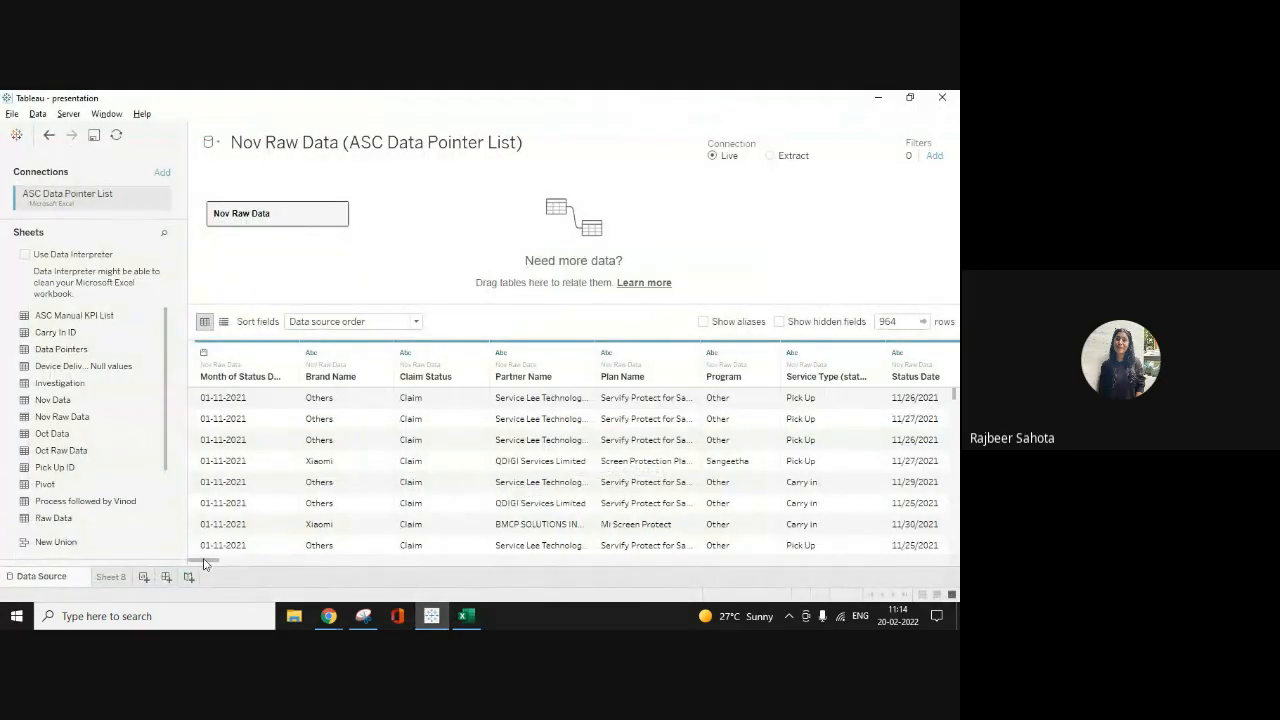
mouse_move(210, 560)
left_mouse_down()
mouse_move(243, 562)
mouse_move(205, 562)
left_mouse_up()
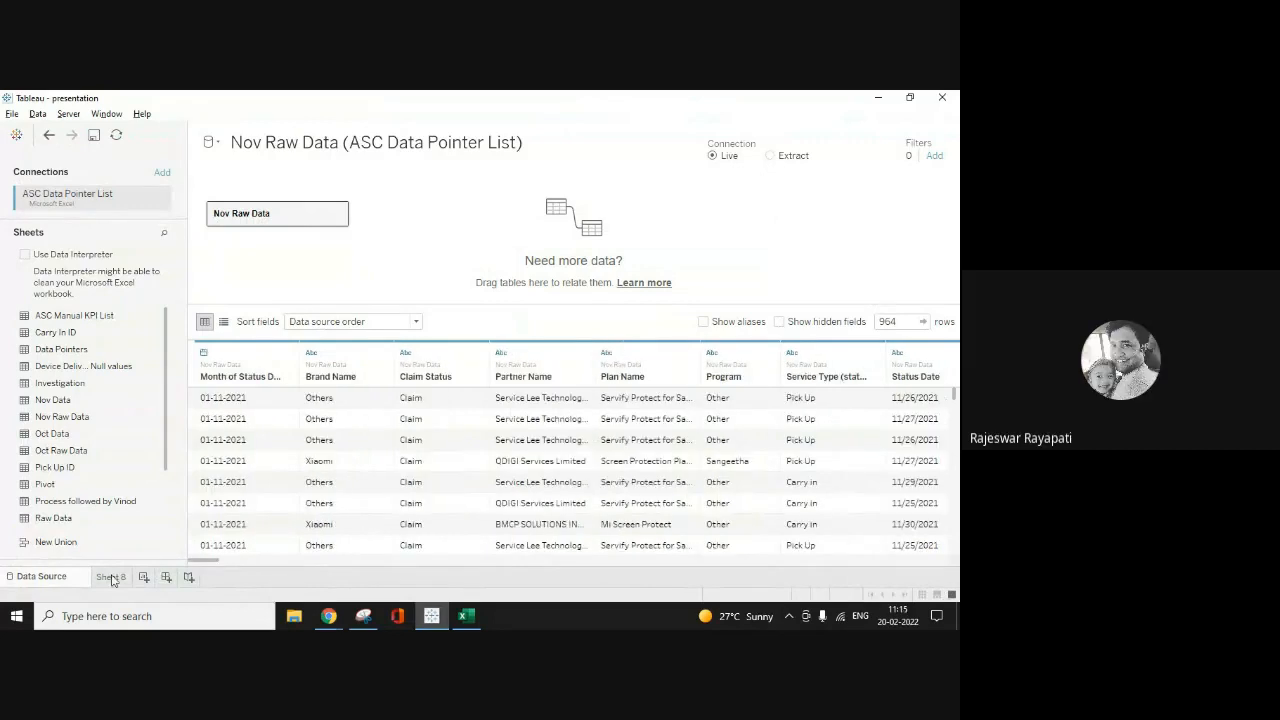
Step: Search the data fields on Sheet 8 for "payme"
left_click(111, 577)
left_click(125, 203)
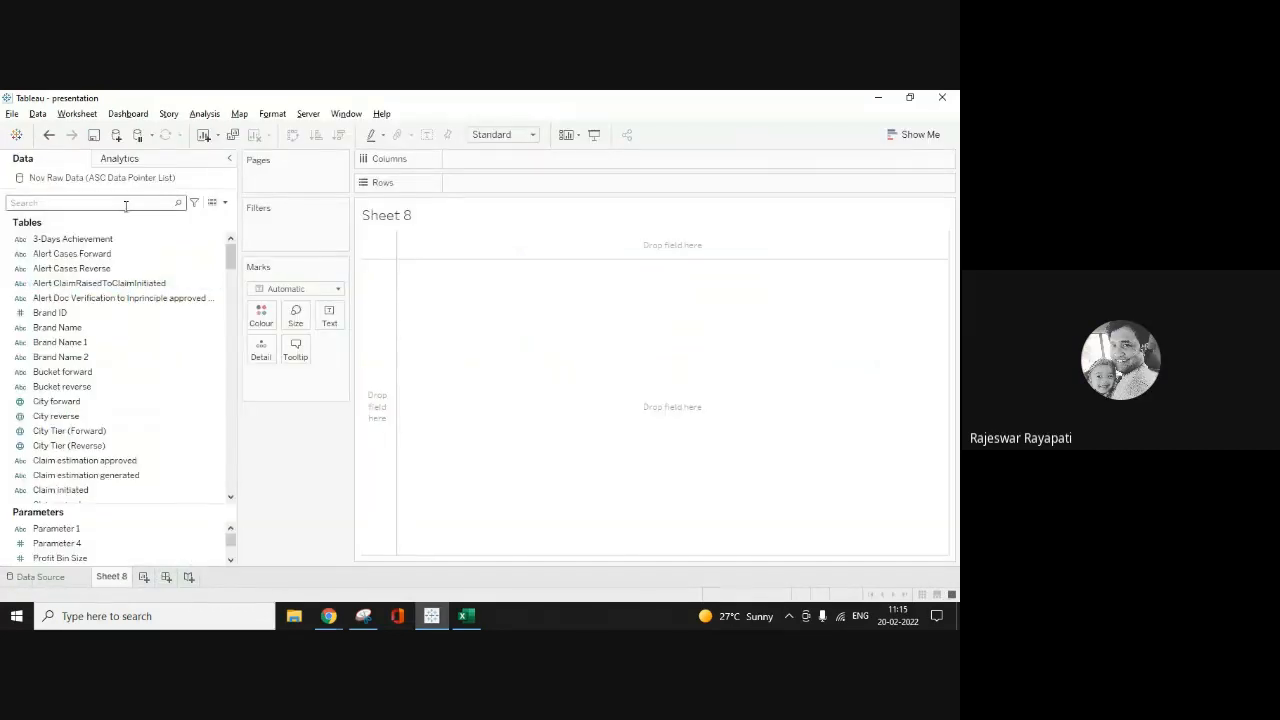
type("pay")
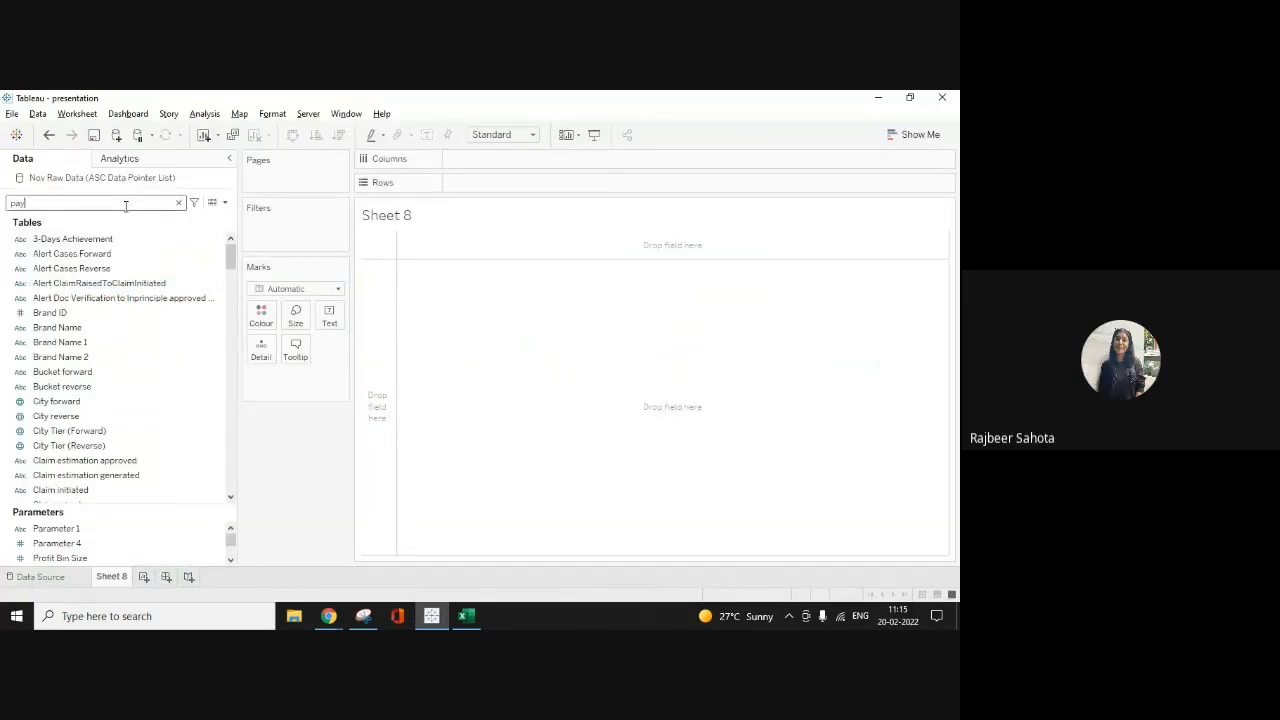
type("me")
left_click(80, 240)
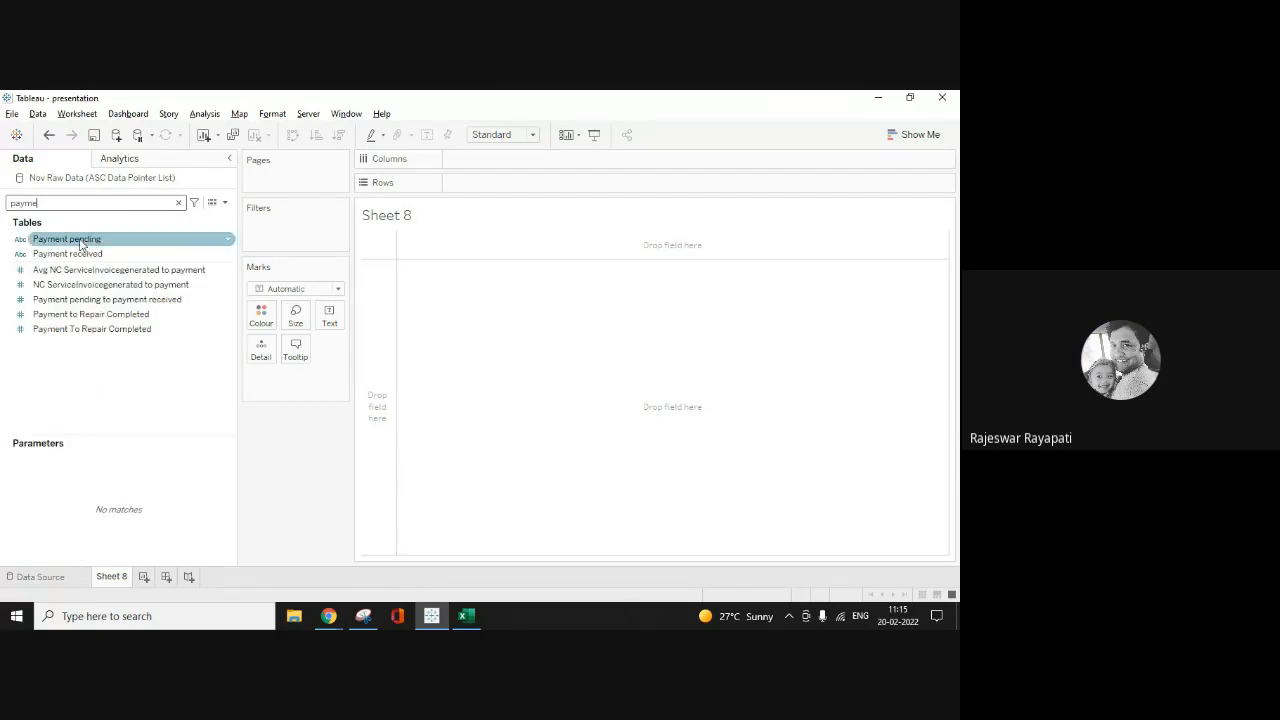
Step: Check the payment column's name in the Excel sheet and change the Payment received field's data type to Date & Time
key("alt+Tab")
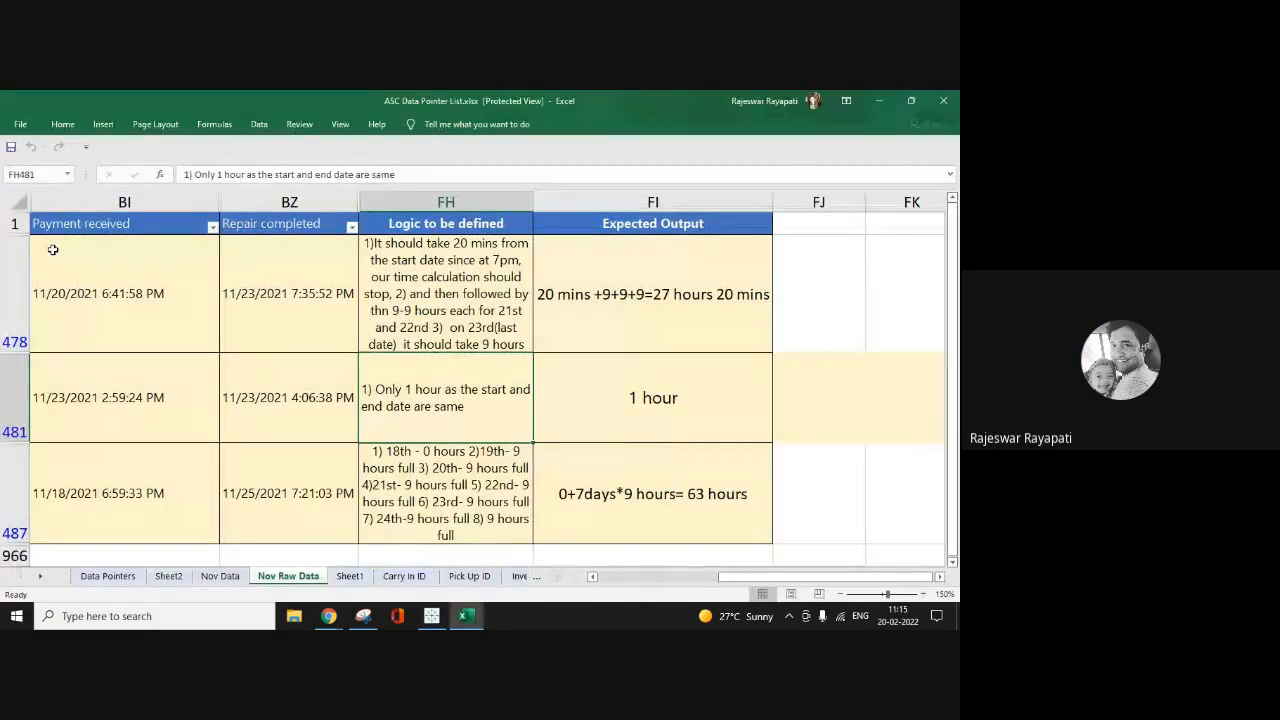
key("alt+Tab")
left_click(55, 254)
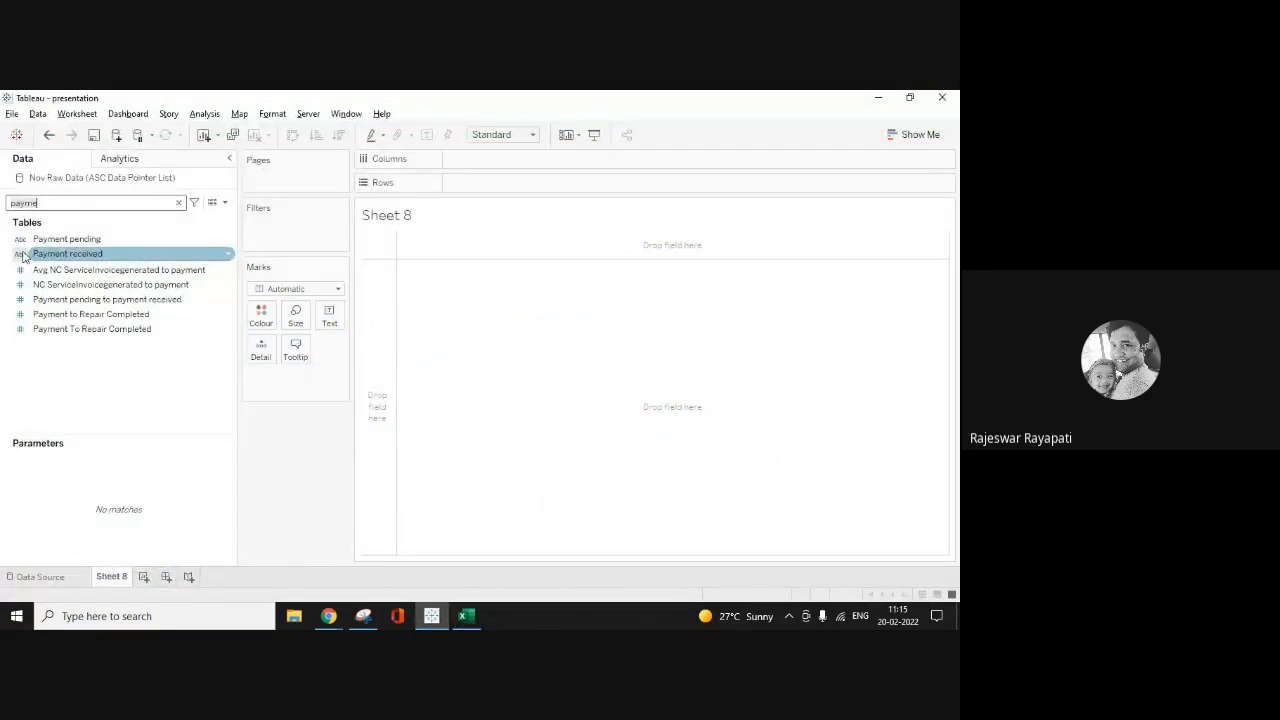
left_click(21, 254)
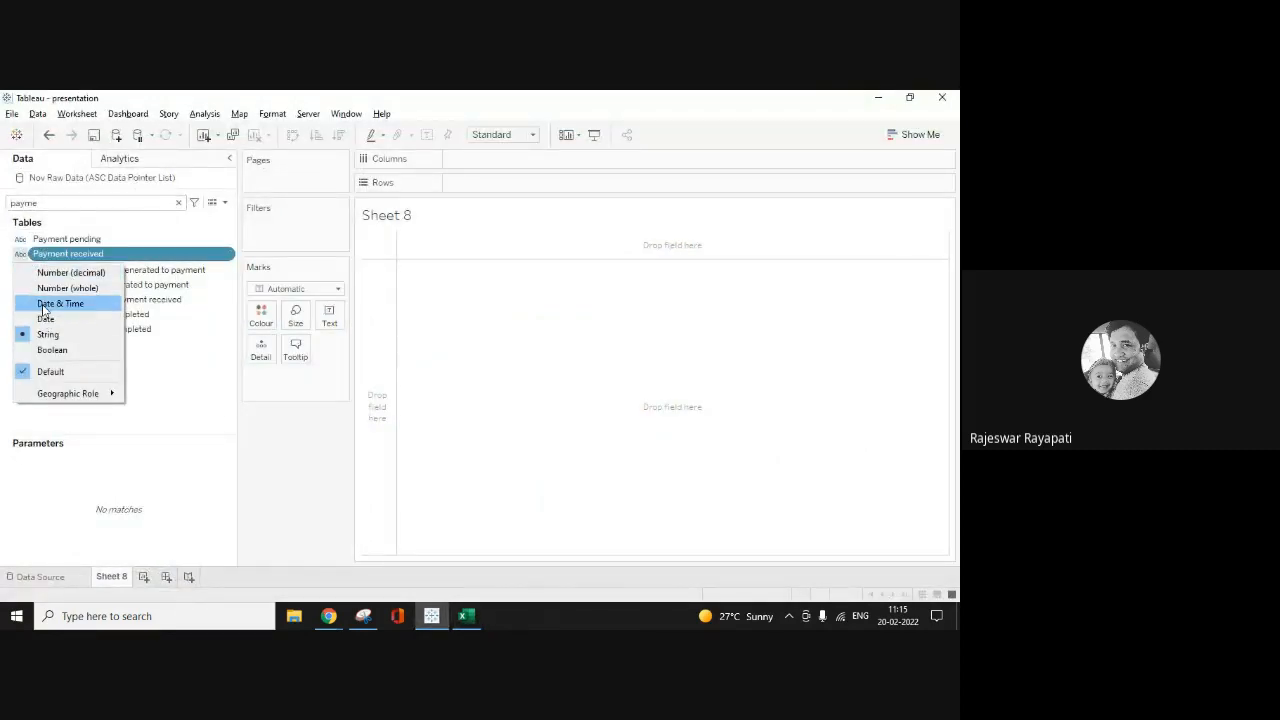
left_click(43, 306)
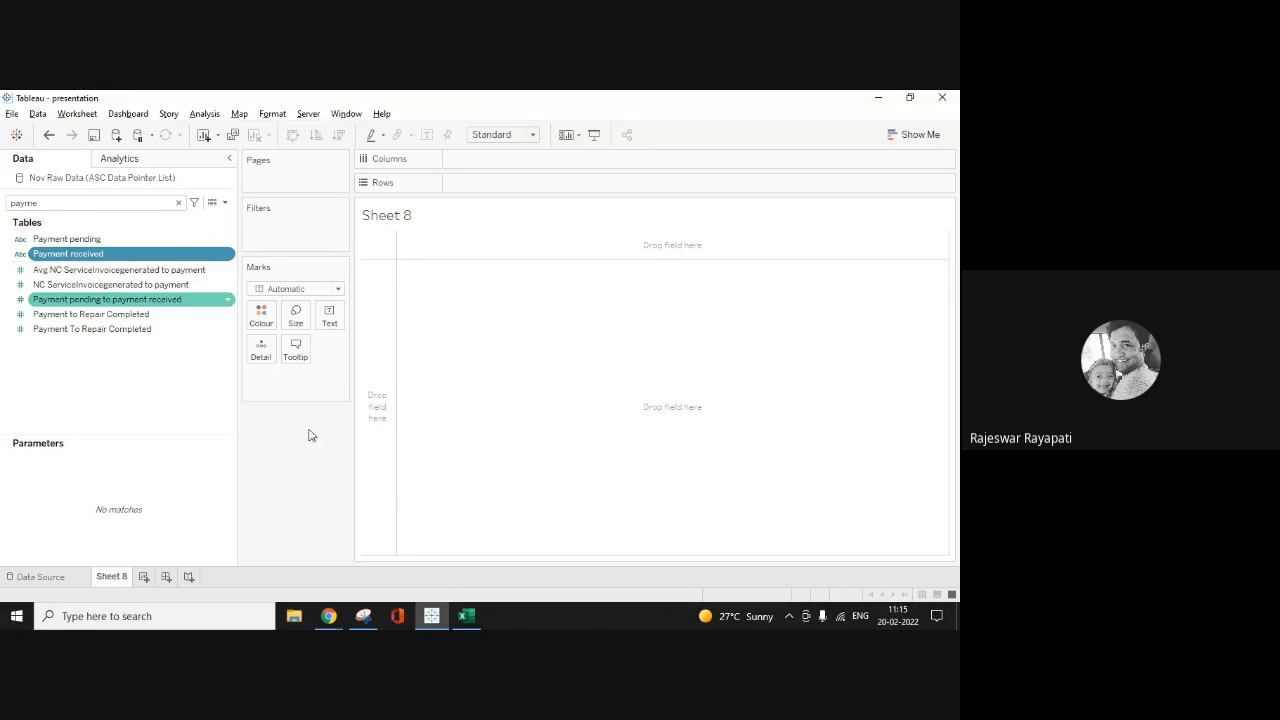
Step: Place Payment received on Columns in Sheet 8 and show it as a discrete exact date
left_click(80, 250)
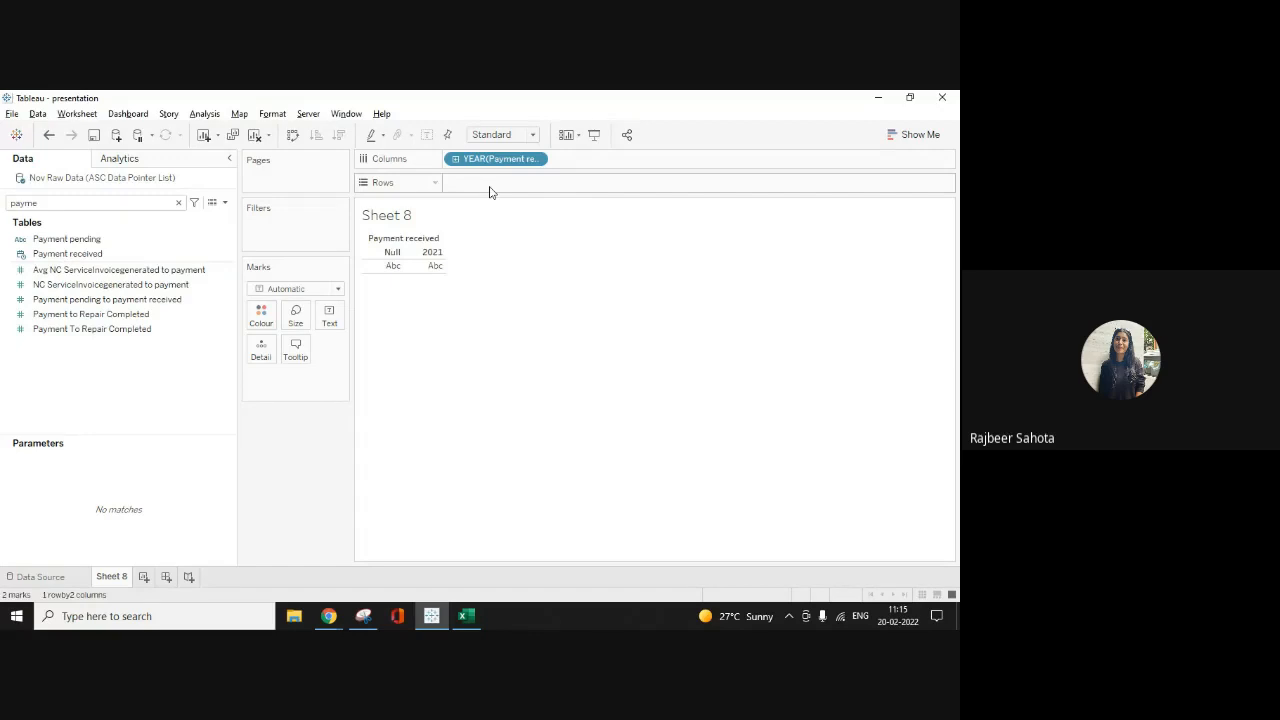
left_click(39, 576)
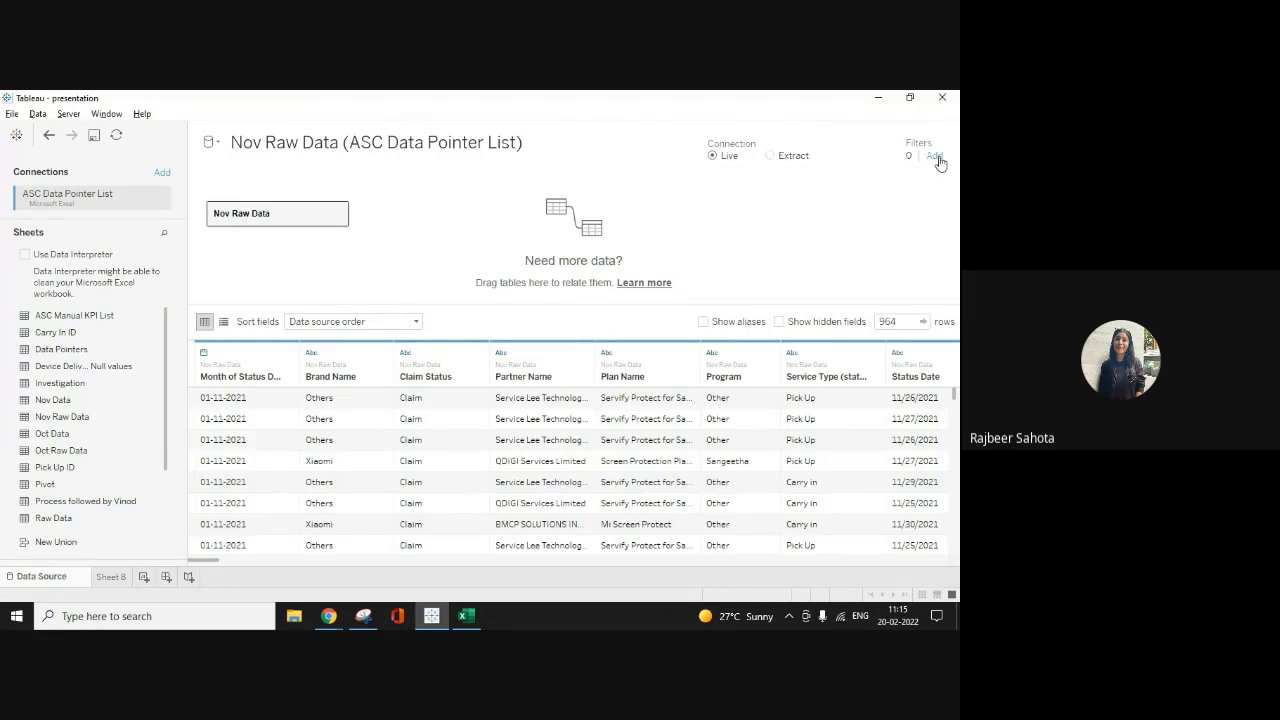
left_click(108, 577)
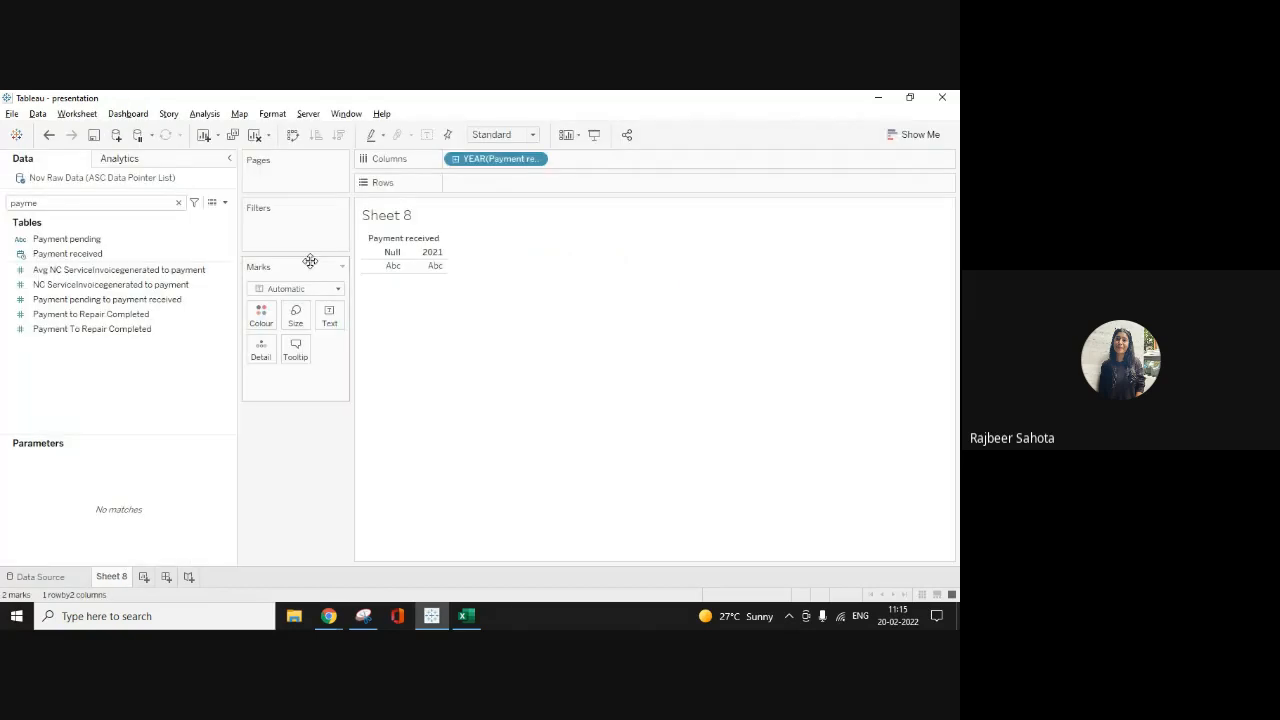
right_click(514, 159)
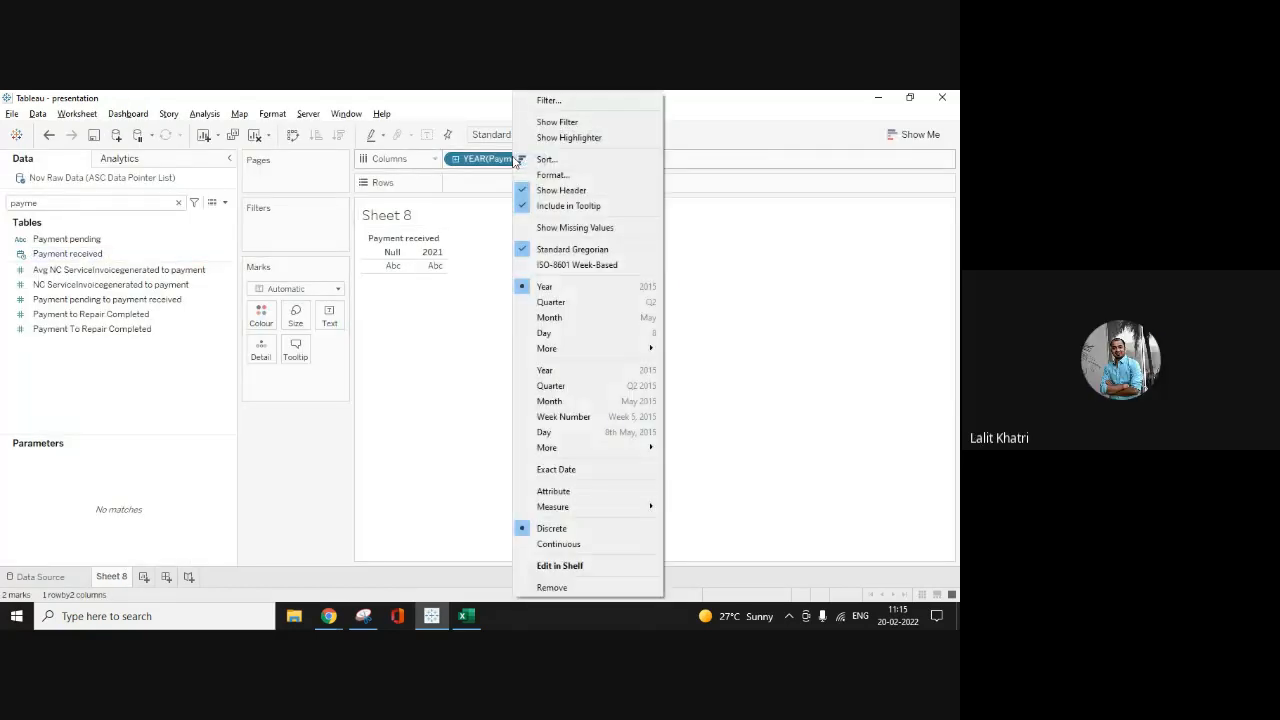
left_click(563, 469)
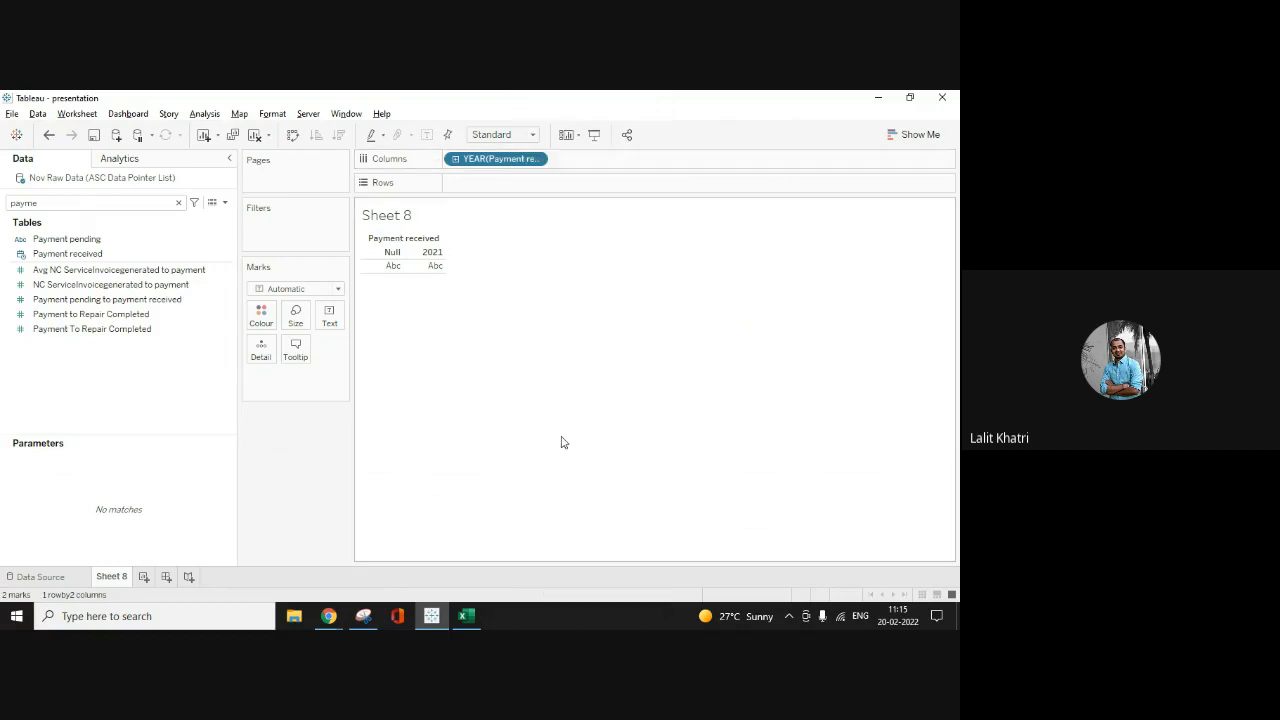
right_click(484, 166)
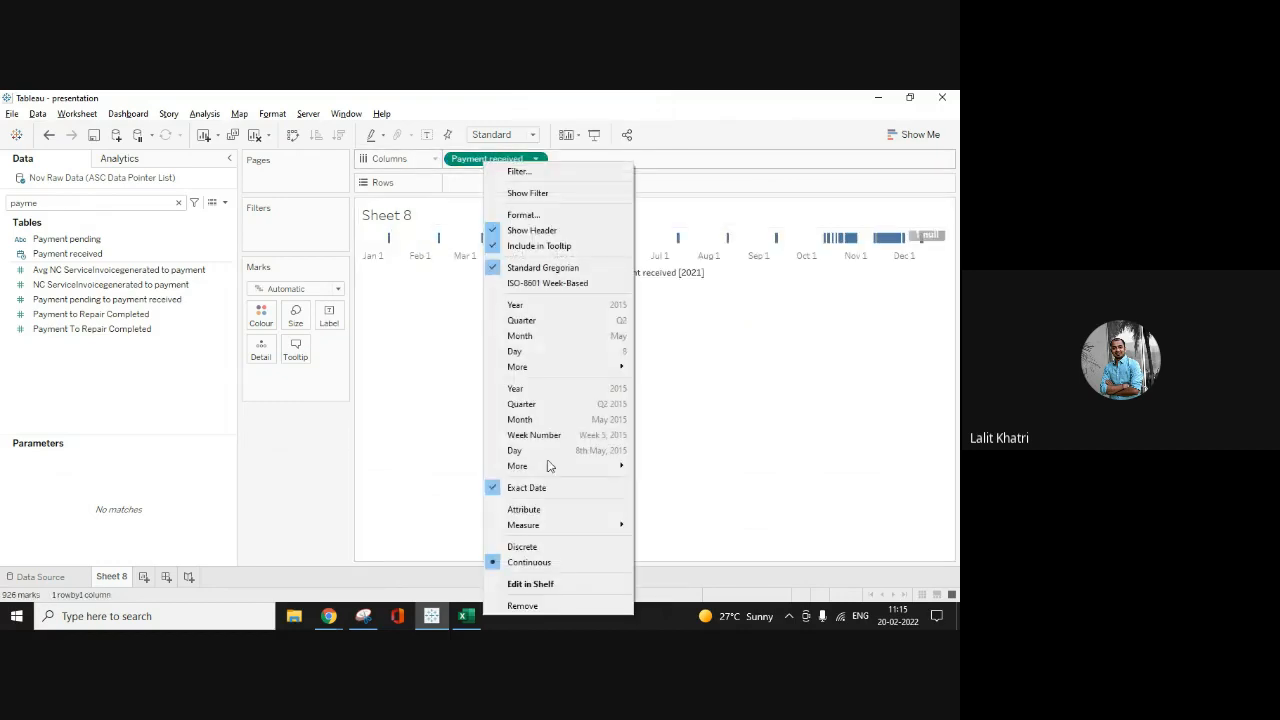
left_click(519, 550)
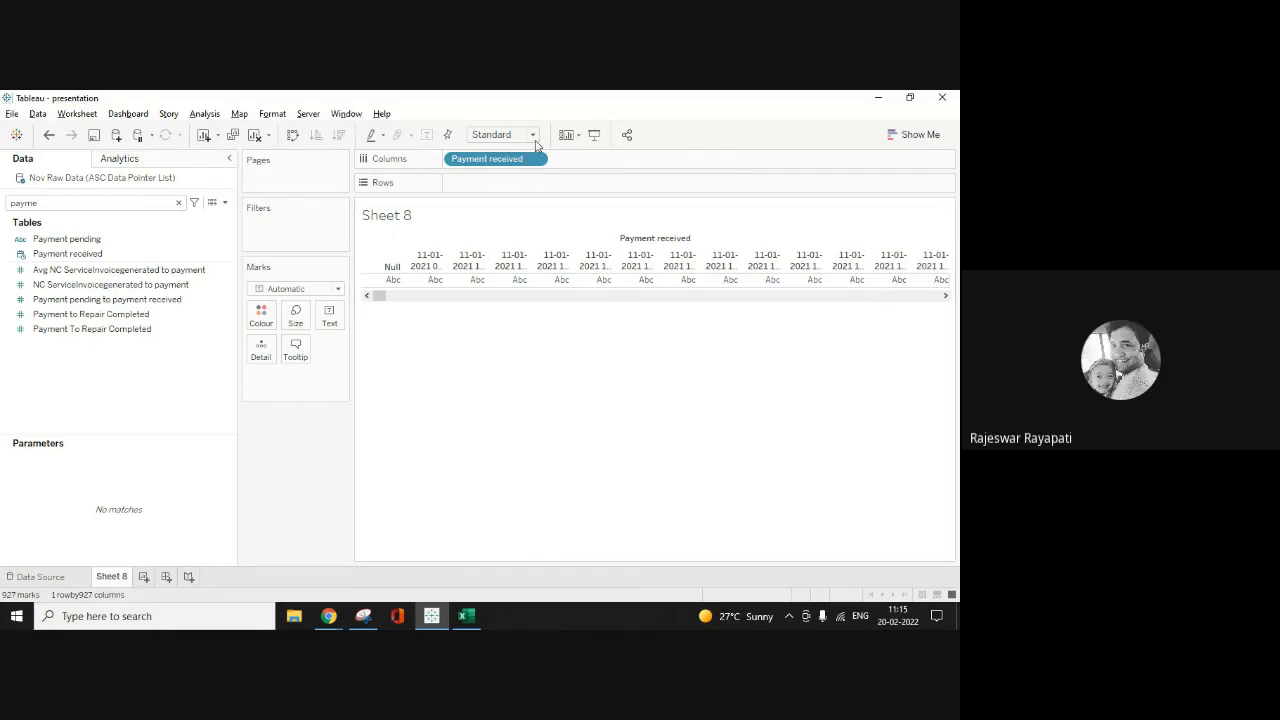
Step: Move Payment received from Columns to Rows on Sheet 8
left_click_drag(480, 160, 474, 191)
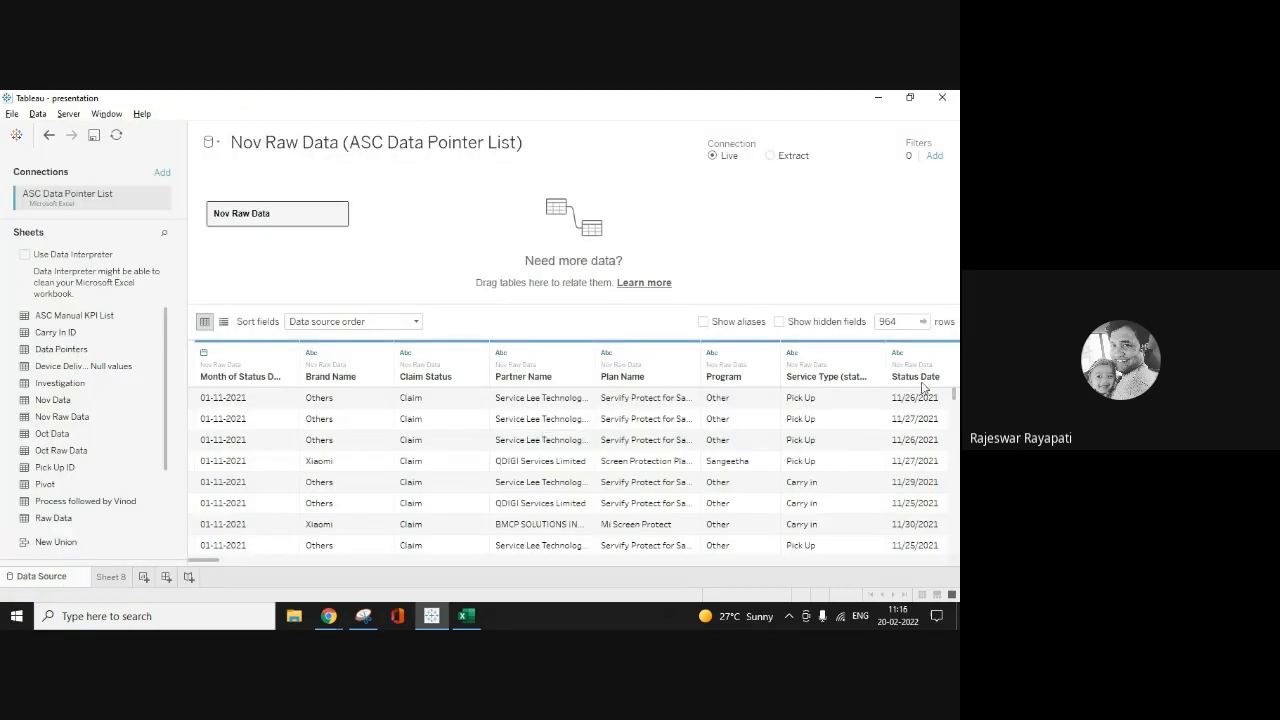
left_click(110, 577)
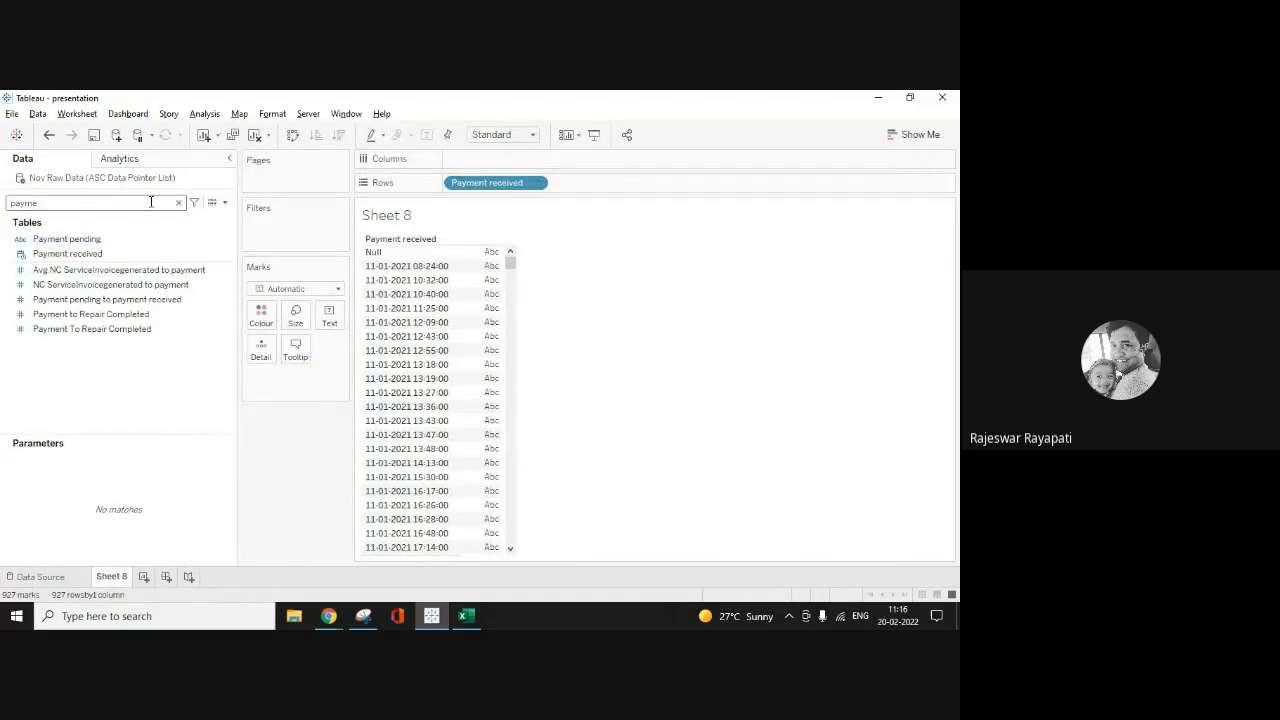
Step: Search the data fields for "rep" and change the Repair completed field's data type to Date & Time
key("BackSpace")
key("BackSpace")
key("BackSpace")
key("BackSpace")
key("BackSpace")
type("rep")
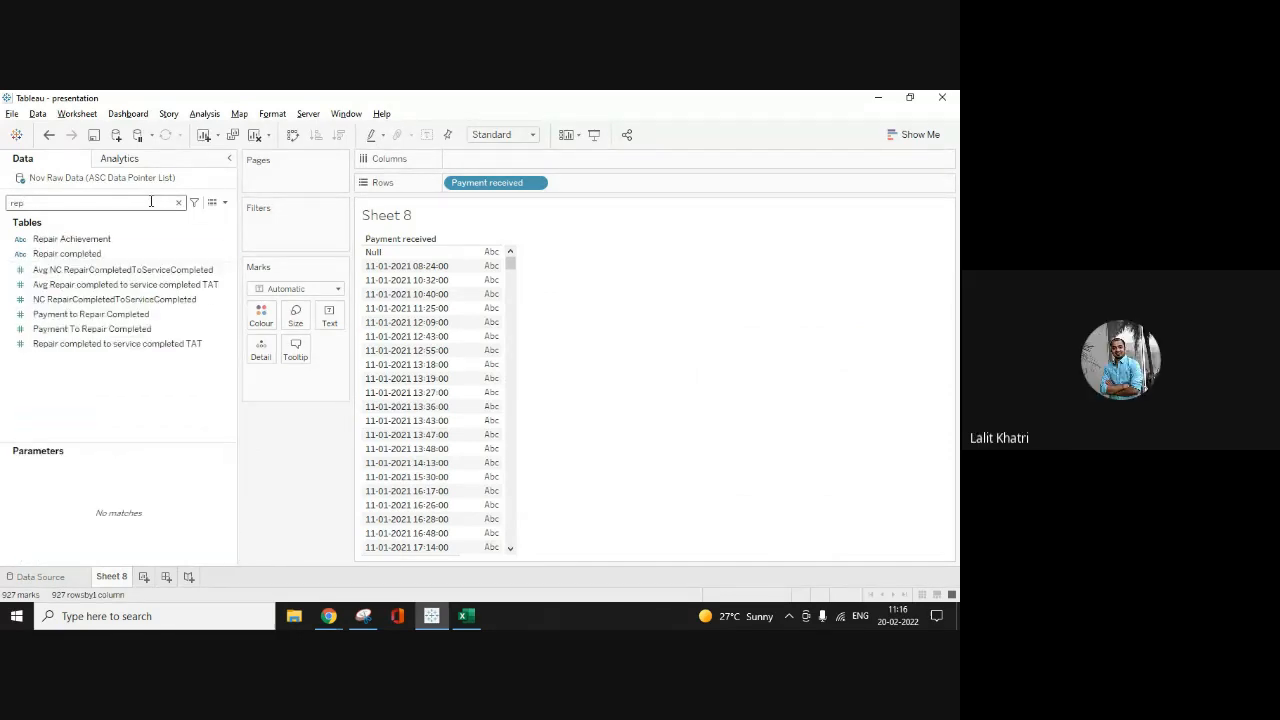
left_click(21, 255)
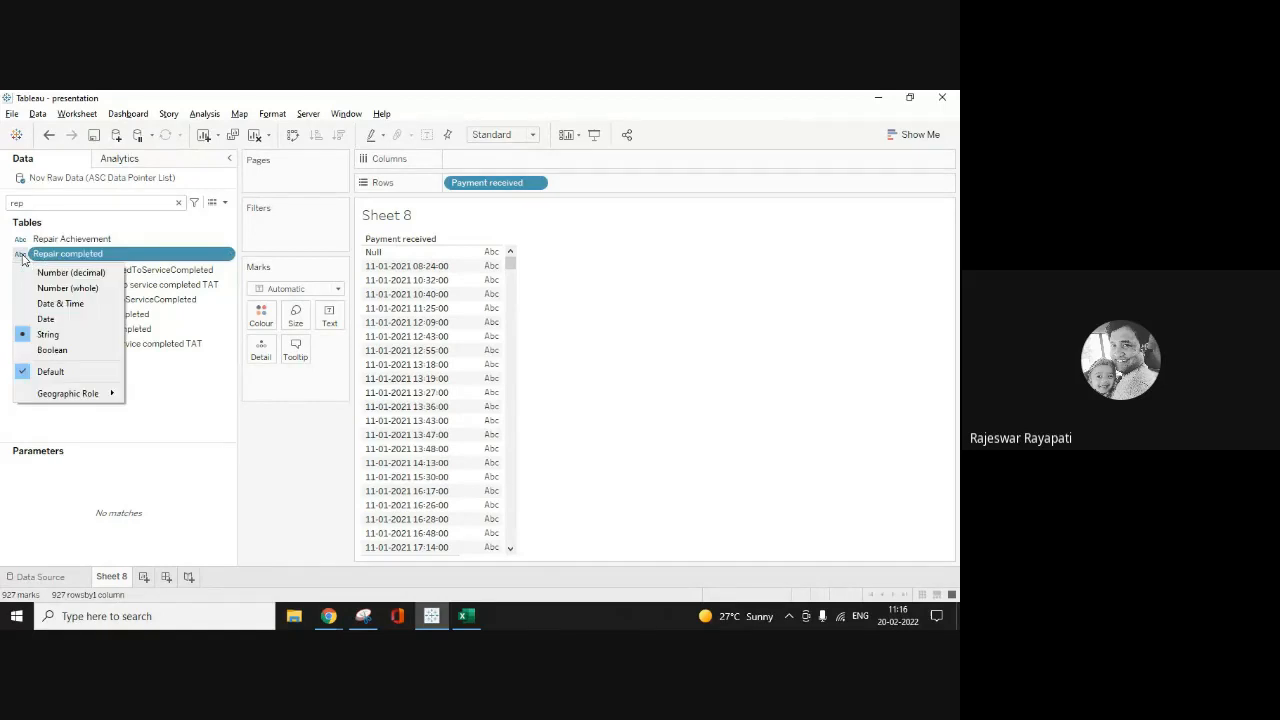
left_click(60, 303)
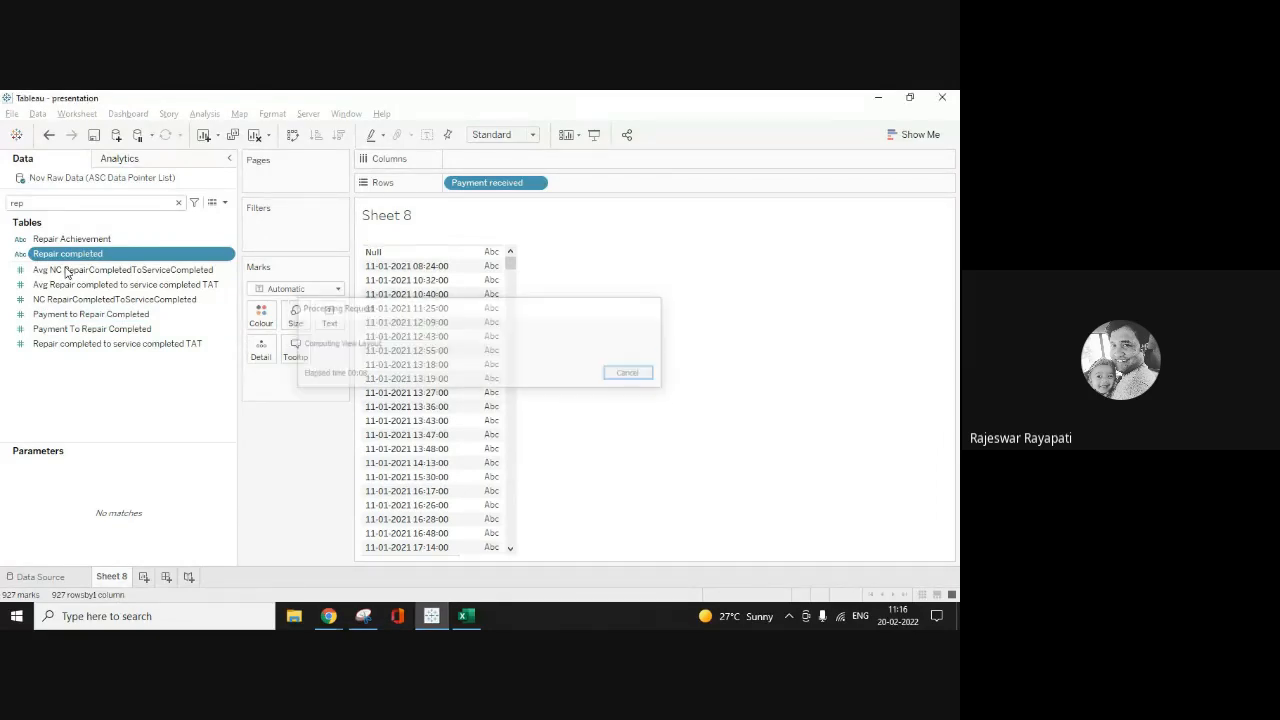
Step: Show Repair completed as a discrete exact date and place it on Rows after Payment received
left_click_drag(50, 260, 468, 163)
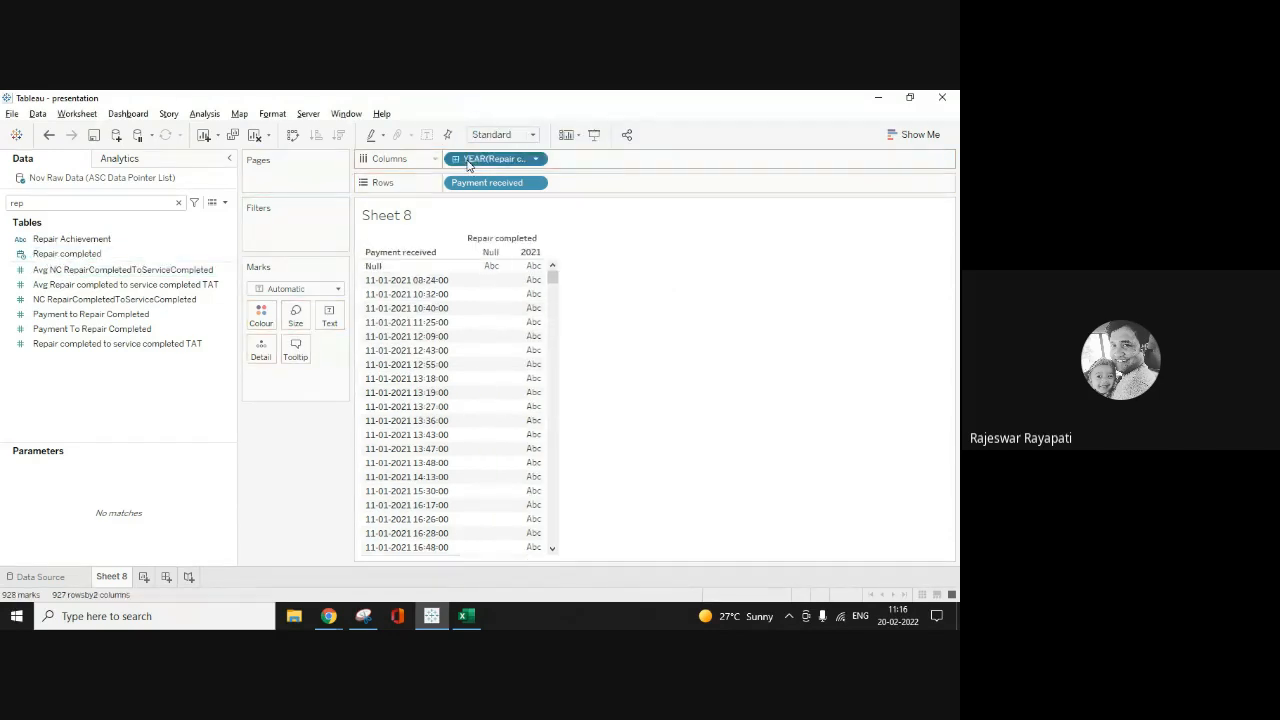
right_click(468, 163)
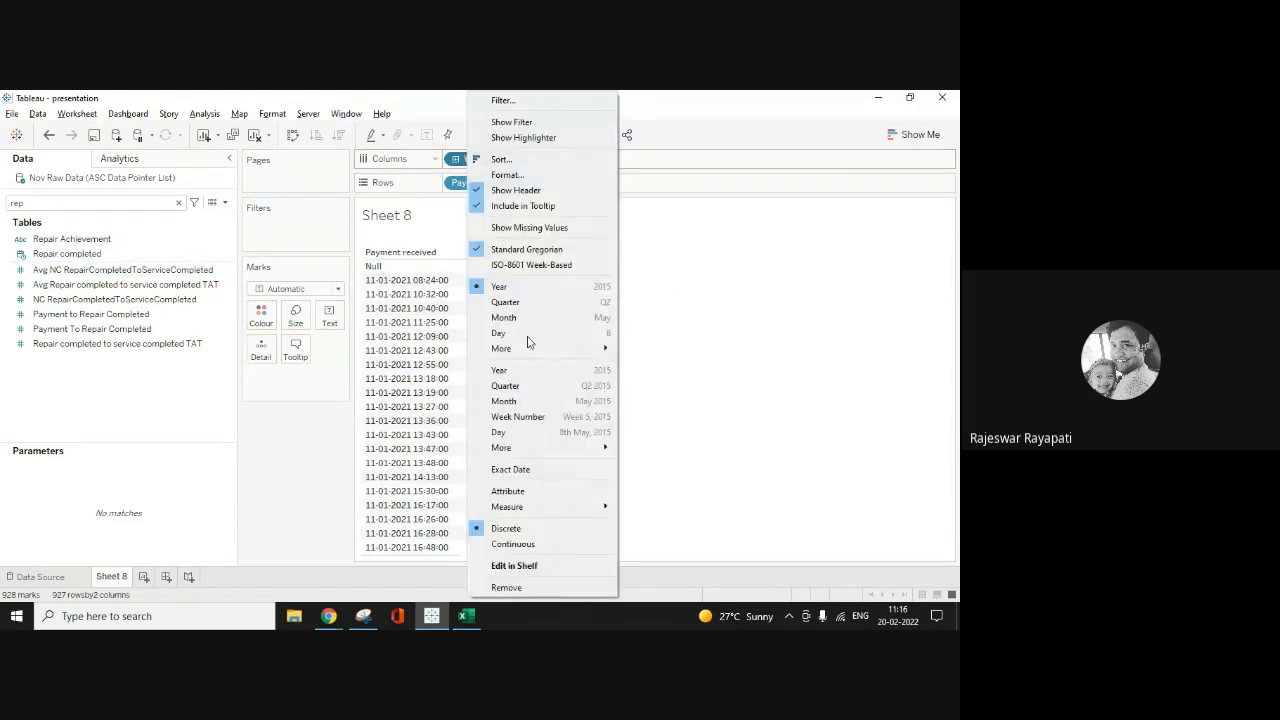
left_click(526, 470)
right_click(484, 167)
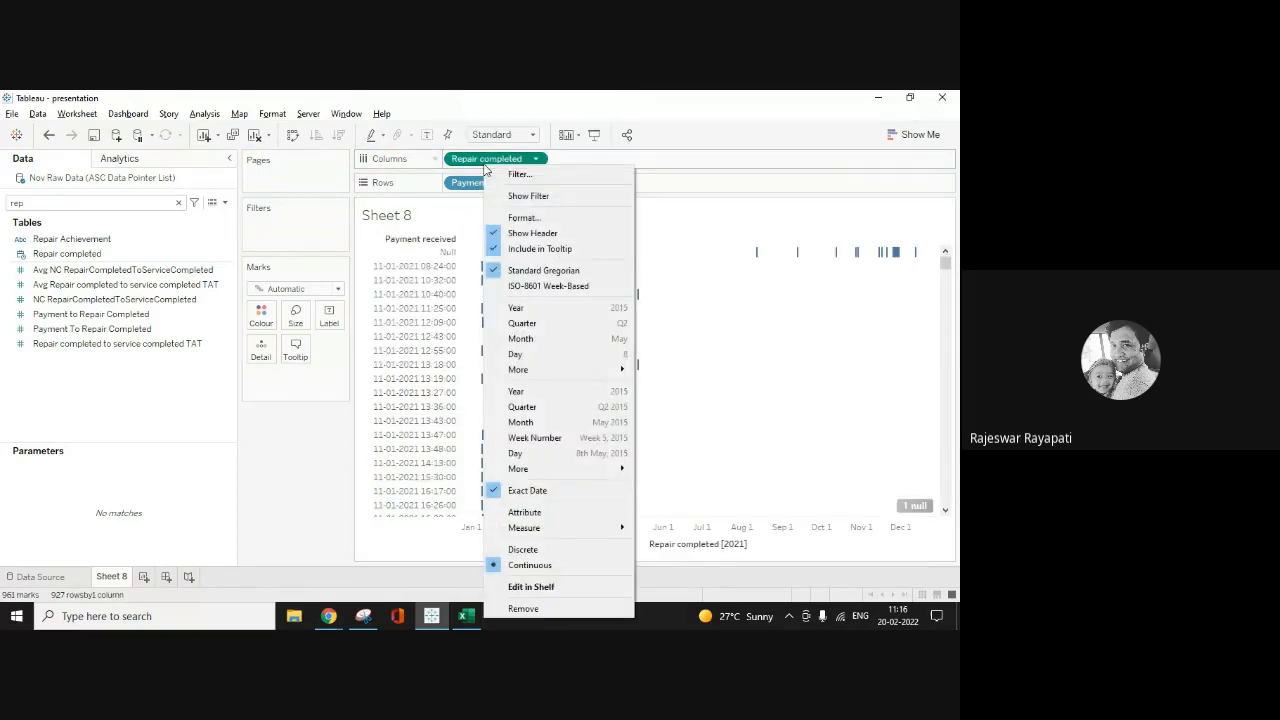
left_click(527, 549)
left_click_drag(490, 159, 605, 187)
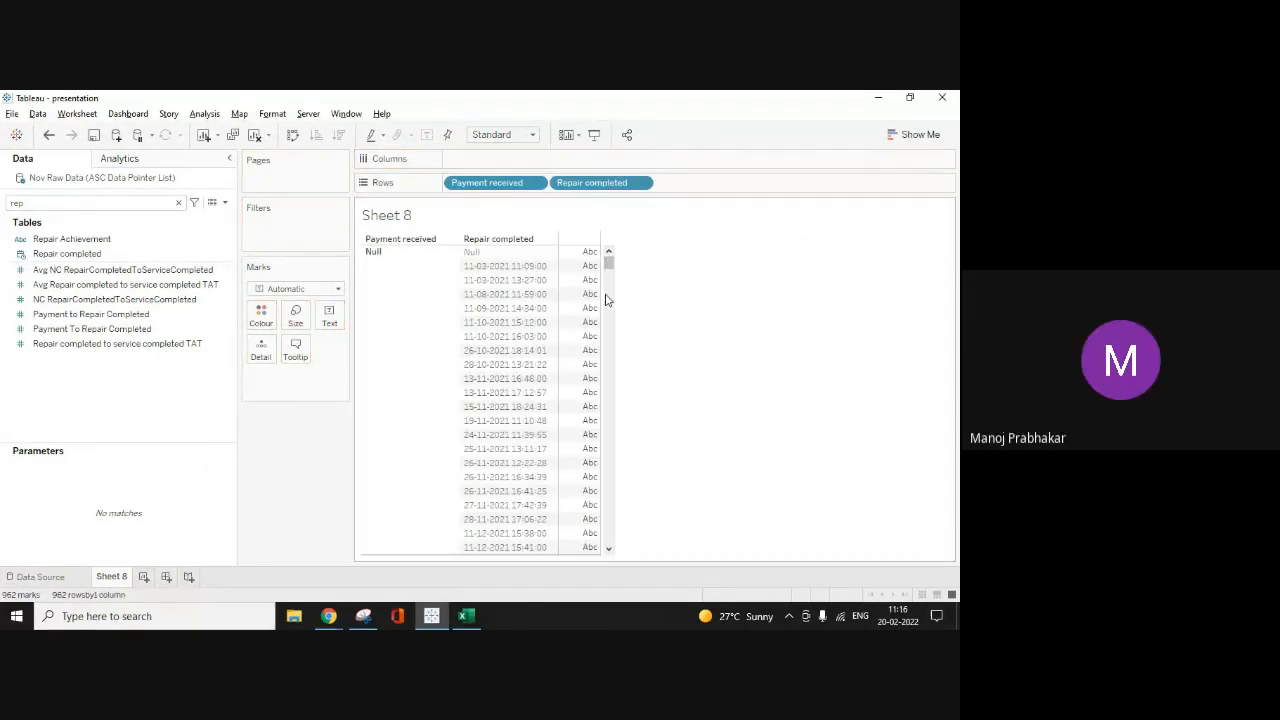
mouse_move(607, 262)
left_mouse_down()
mouse_move(607, 340)
mouse_move(590, 278)
left_mouse_up()
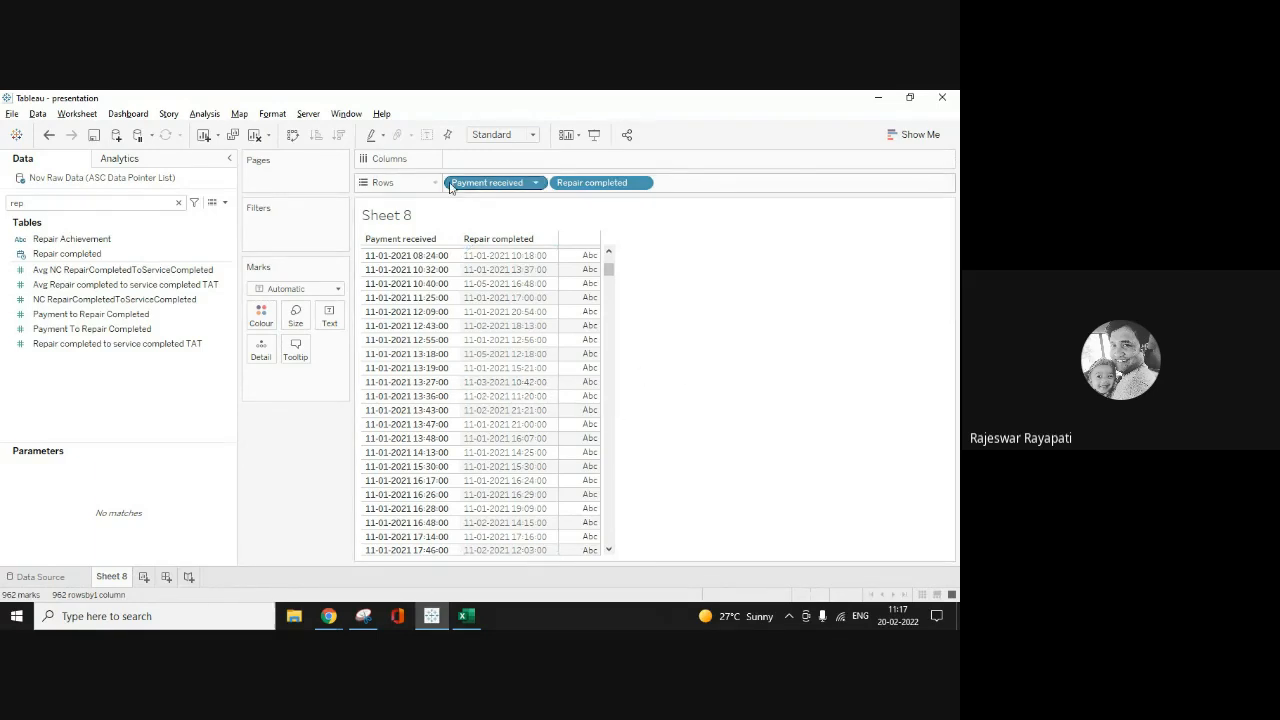
Step: Replace the sheet-name placeholder in the Sheet 8 title with "Center Starts at 10 AM"
double_click(405, 215)
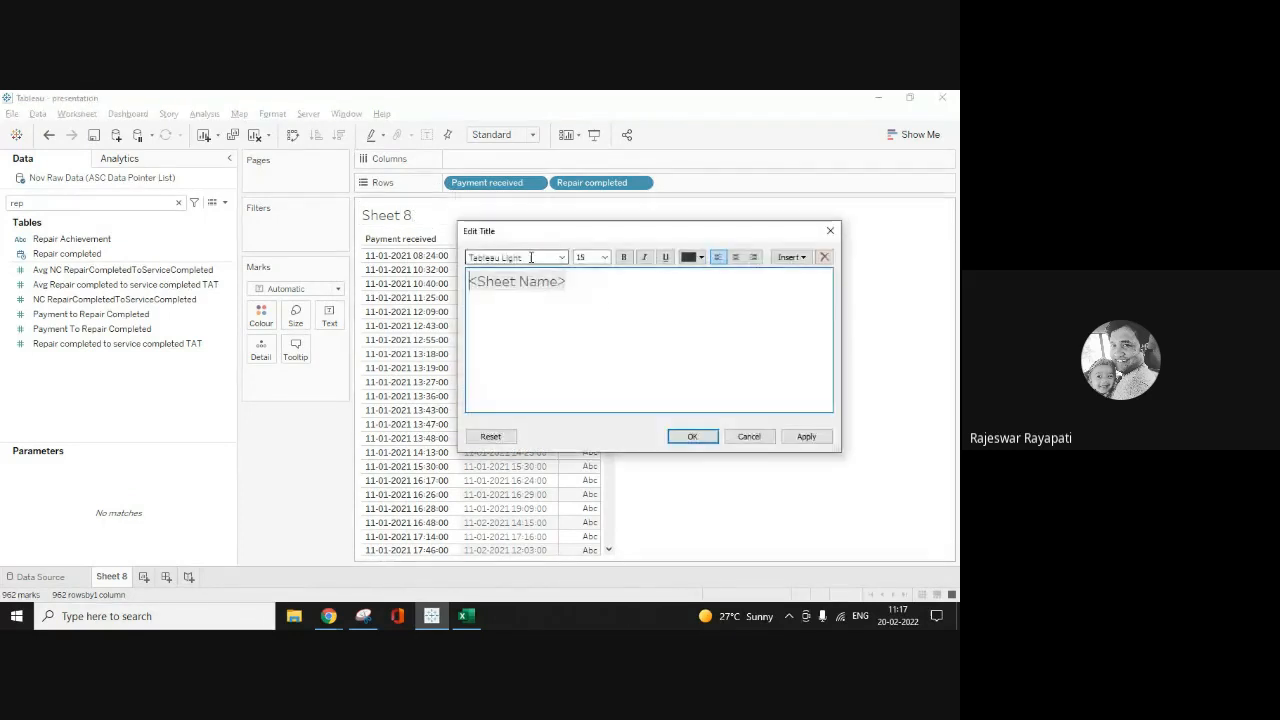
left_click_drag(594, 288, 427, 288)
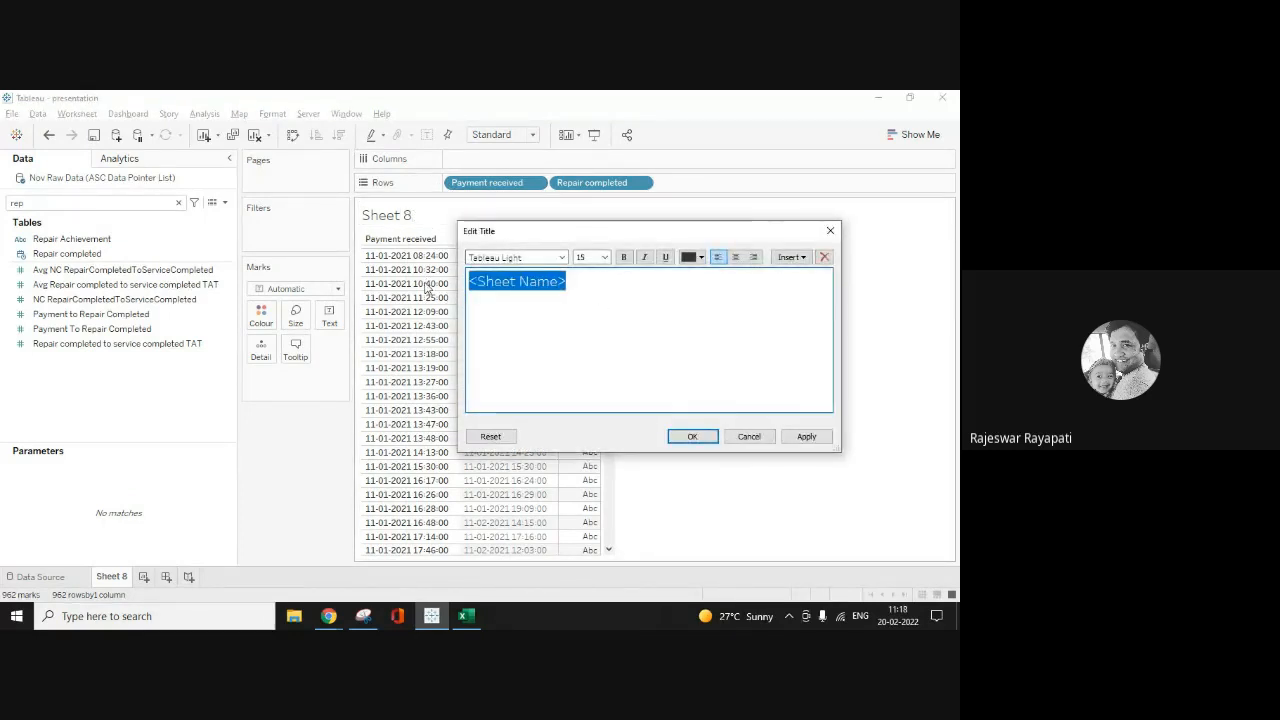
type("Off")
key("BackSpace")
key("BackSpace")
key("BackSpace")
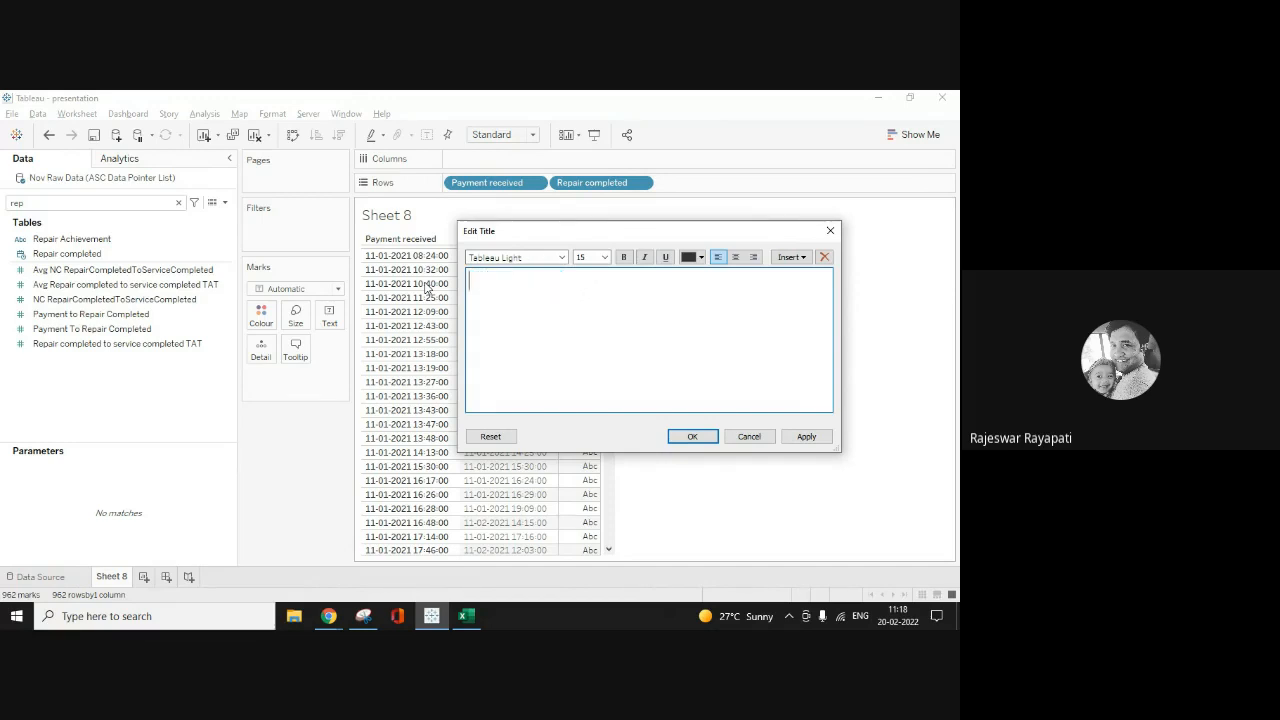
type("Center Stats")
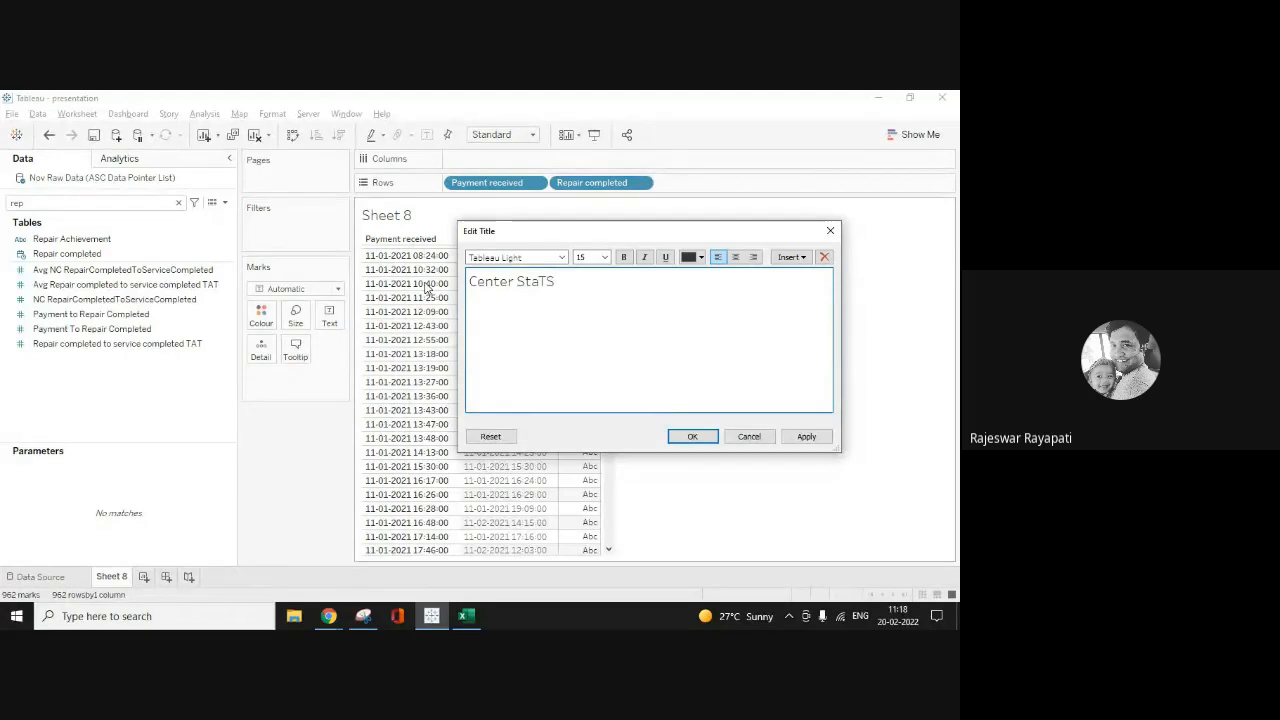
key("BackSpace")
key("BackSpace")
type("rts at")
type(" 1")
type("0:")
type(" AM")
type("))")
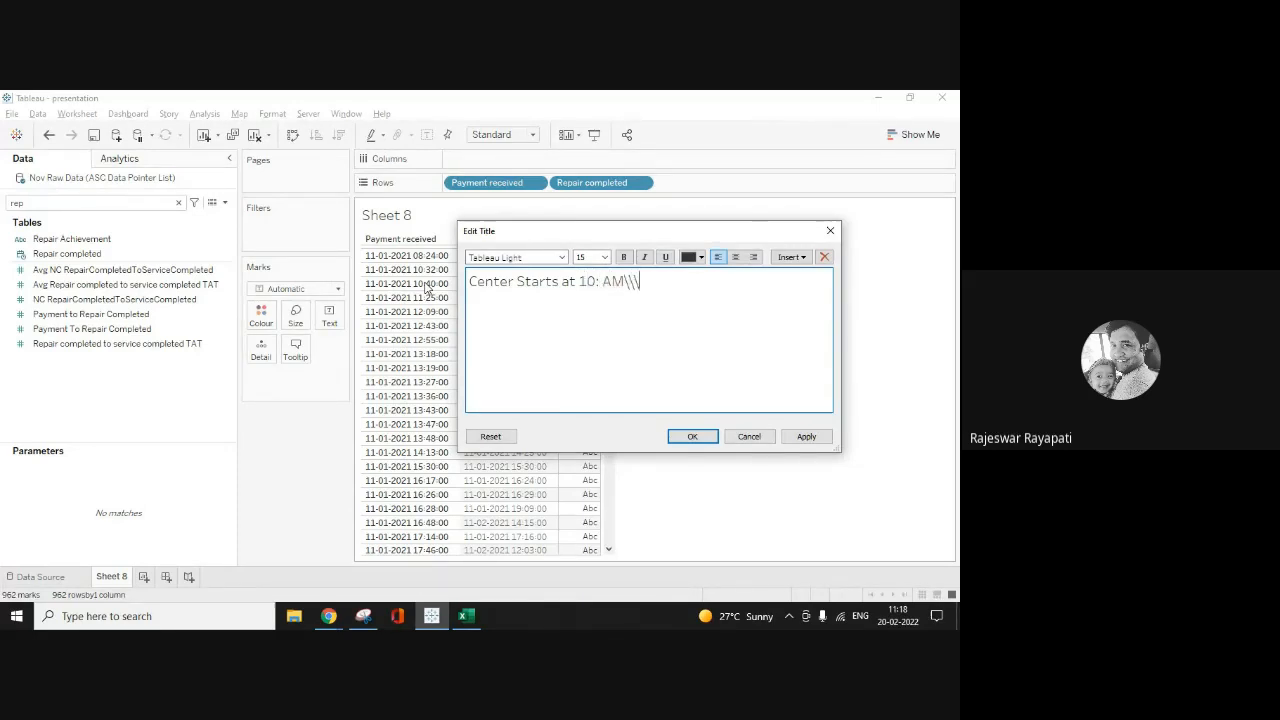
key("BackSpace")
key("BackSpace")
key("BackSpace")
key("BackSpace")
key("BackSpace")
key("BackSpace")
type("A")
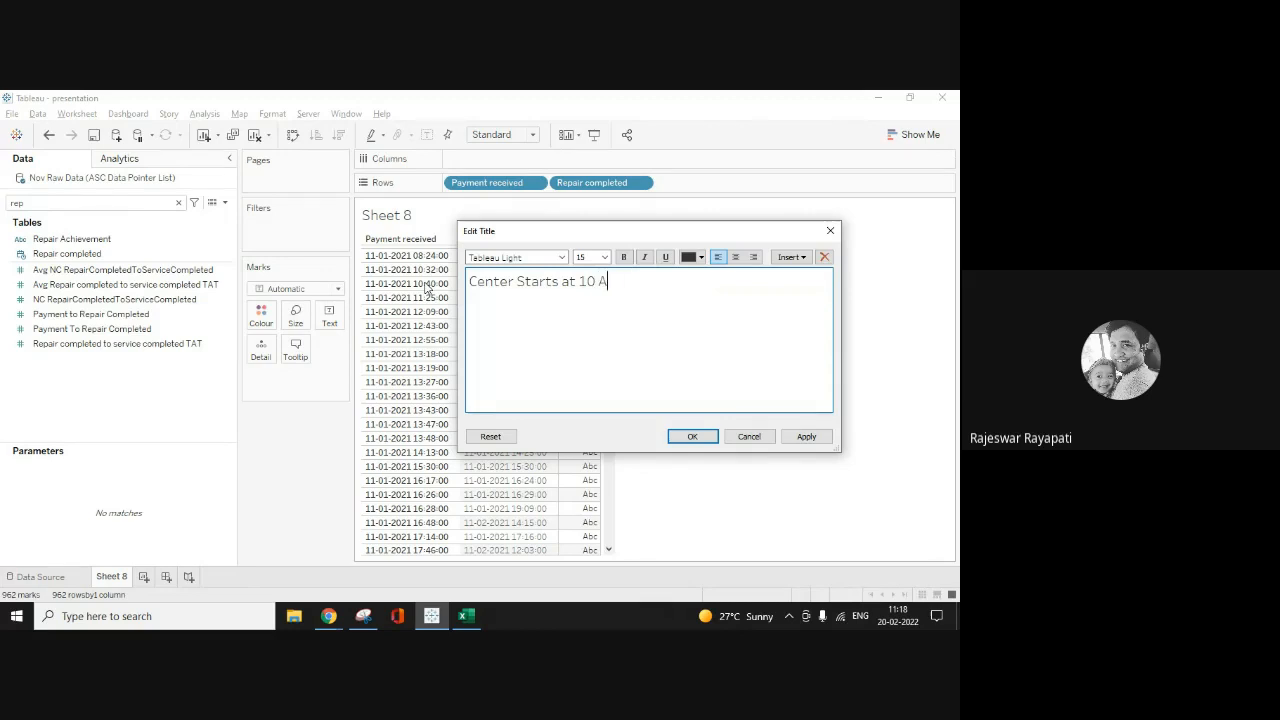
type("M")
Step: Add the title lines "Closes at 7:00 PM" and "Closed on Weekends", and apply the title
key("Return")
type("Closes at 7:00 PM")
key("Return")
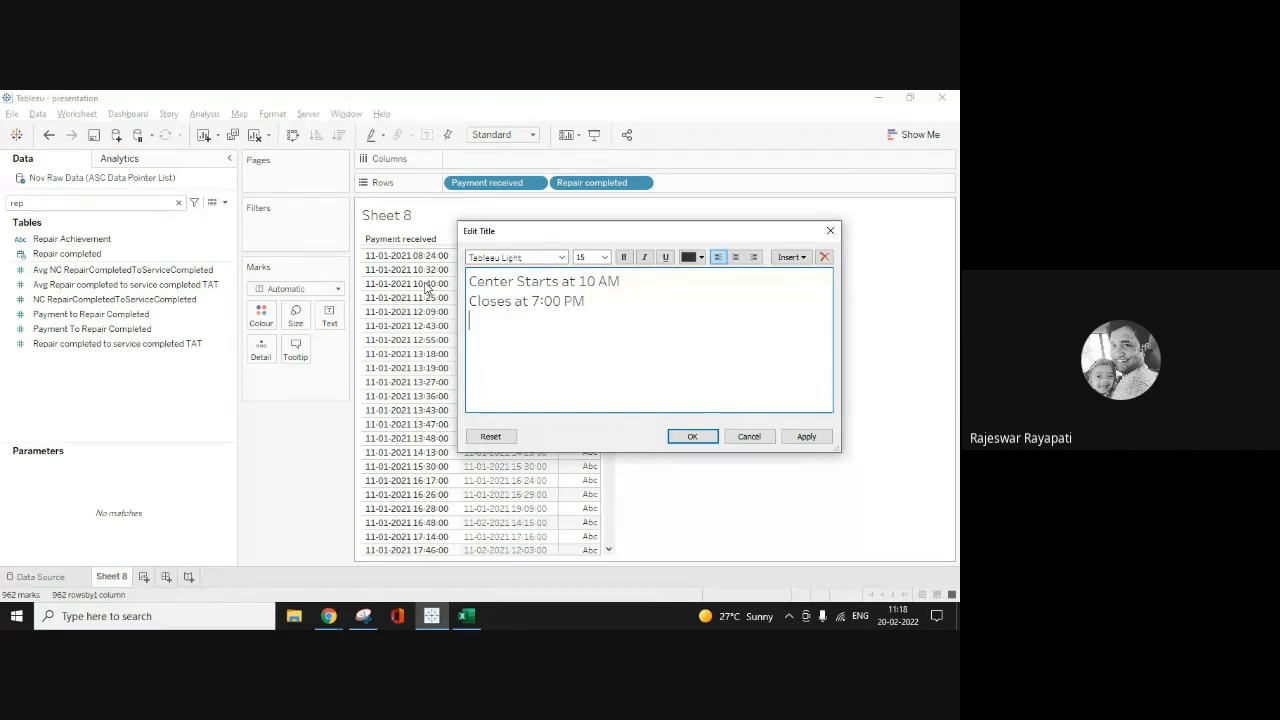
type("Closed on Weekedns")
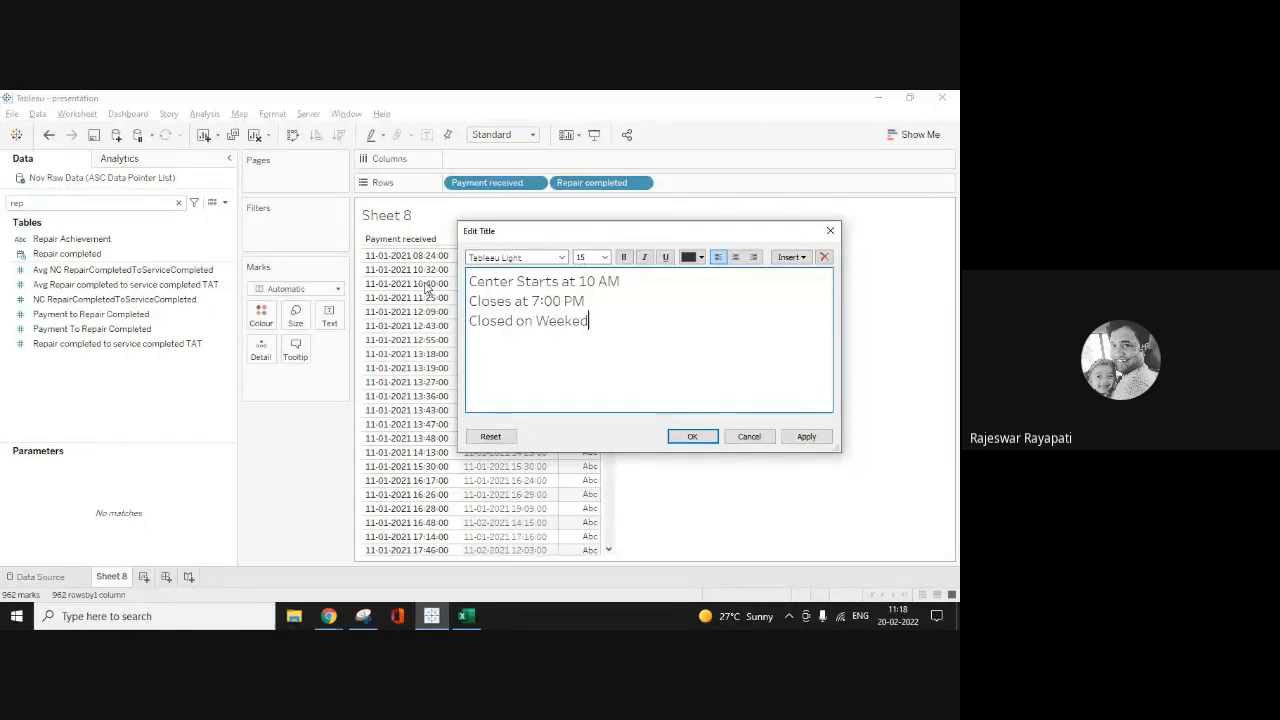
key("BackSpace")
key("BackSpace")
key("BackSpace")
type("nds")
left_click(806, 438)
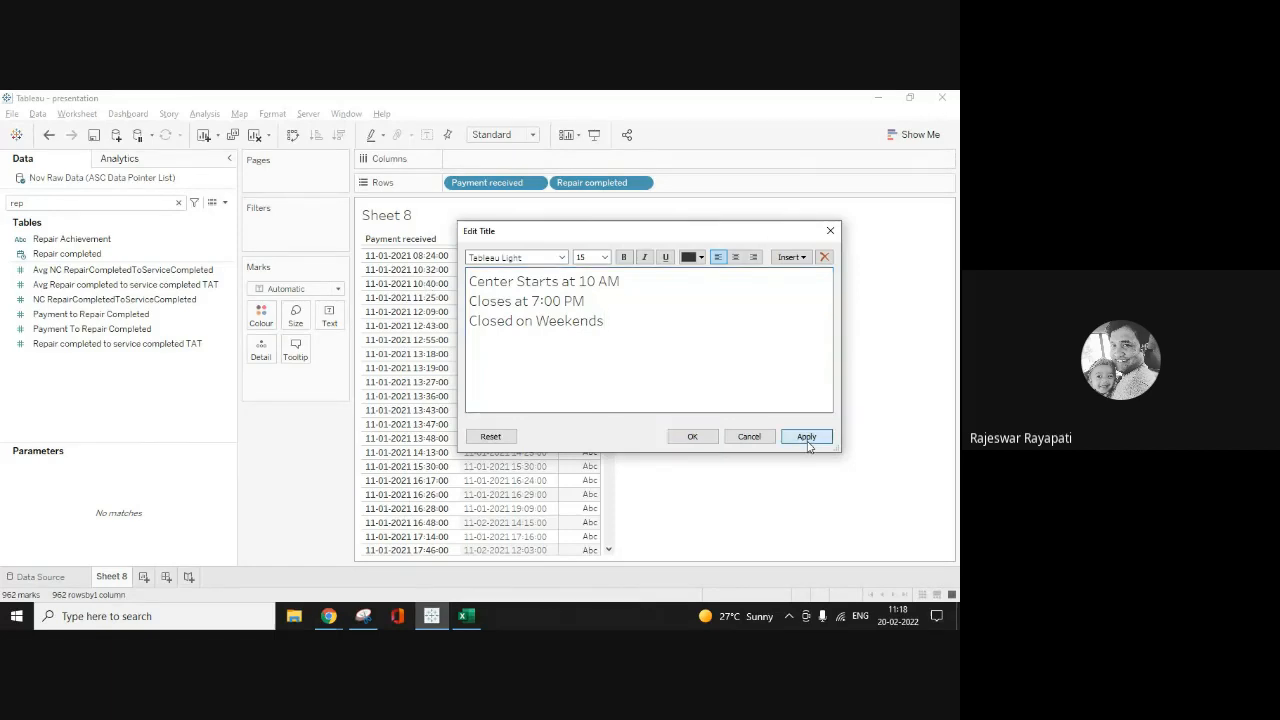
left_click(691, 440)
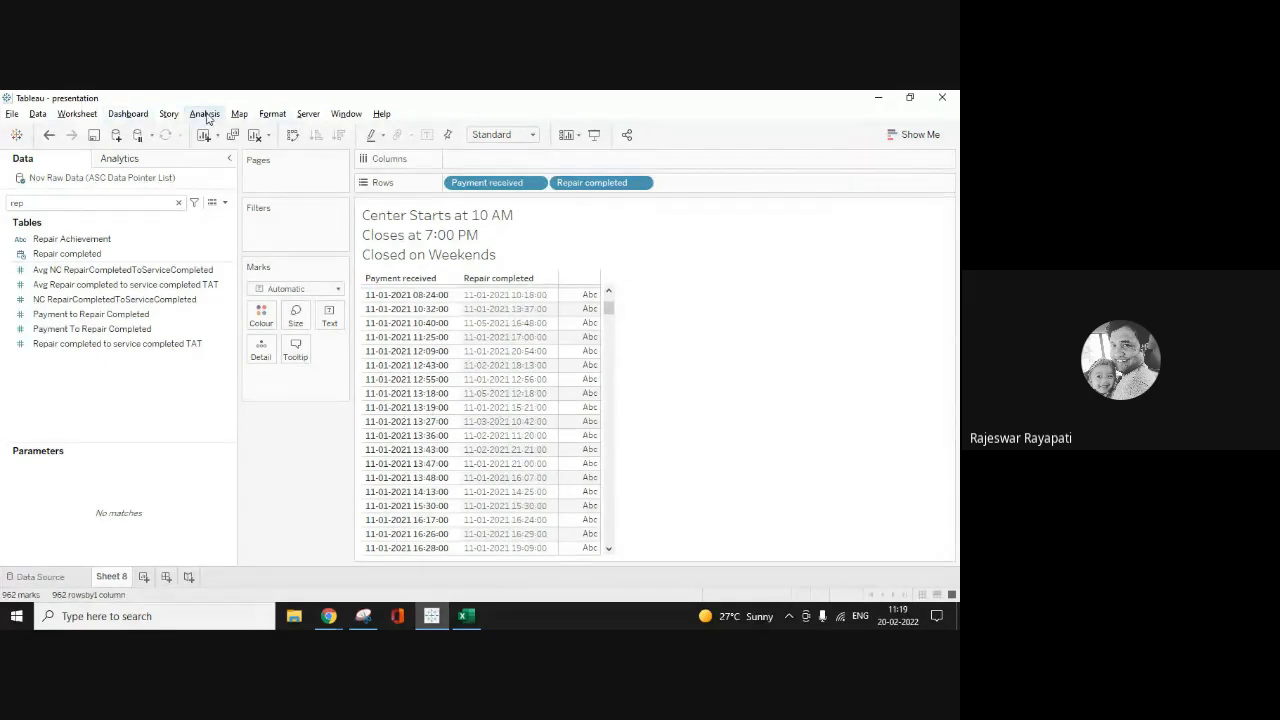
Step: Create a calculated field with the formula Date([Payment received]), keeping the editor clear of the Rows fields
left_click(205, 115)
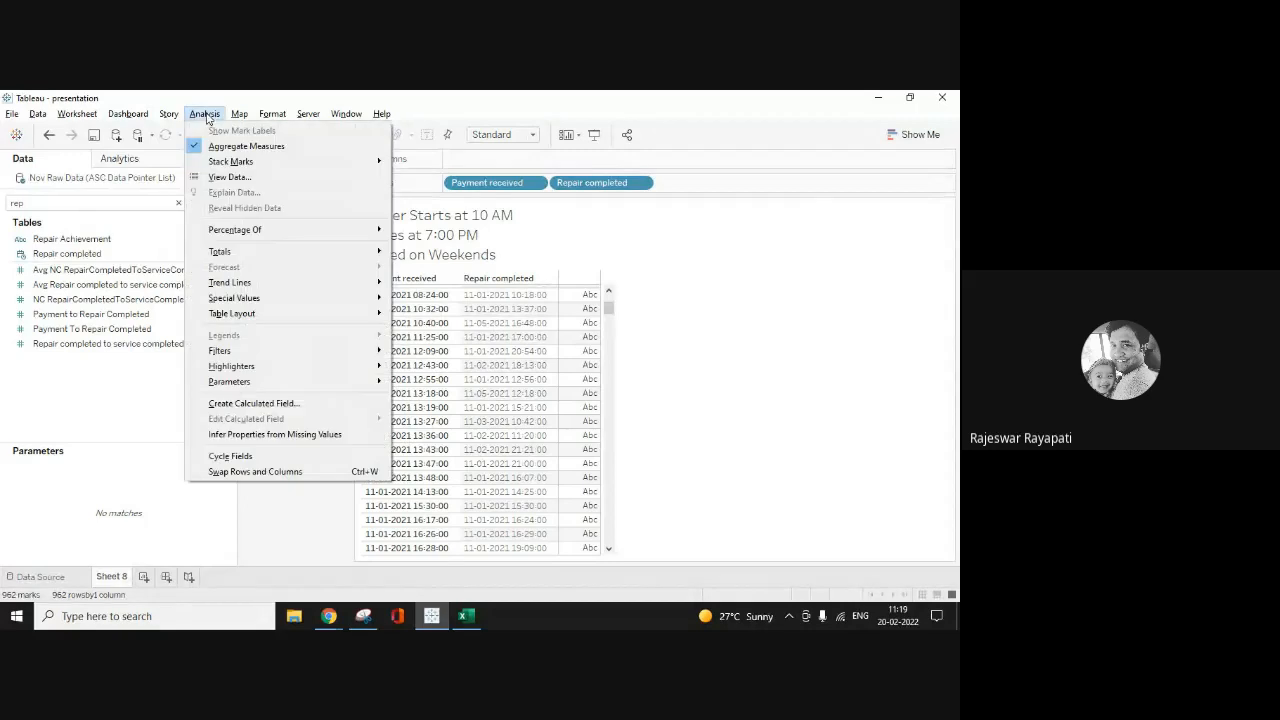
left_click(318, 403)
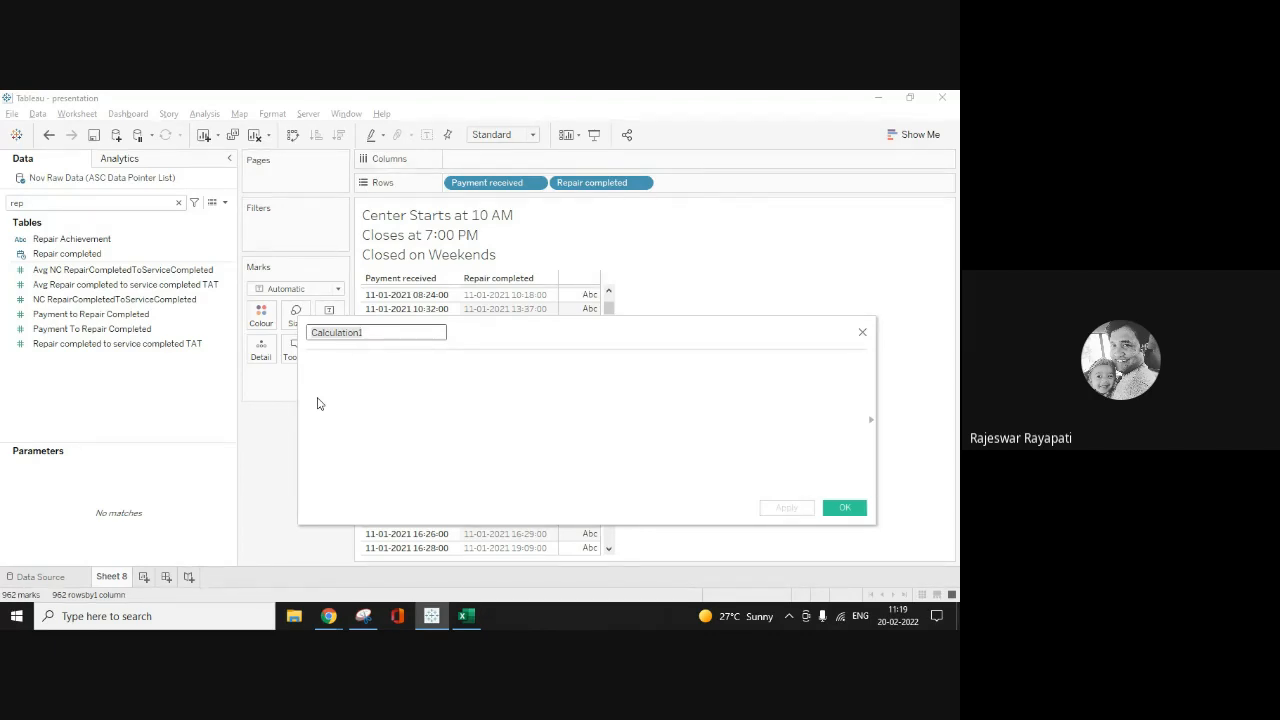
left_click(374, 381)
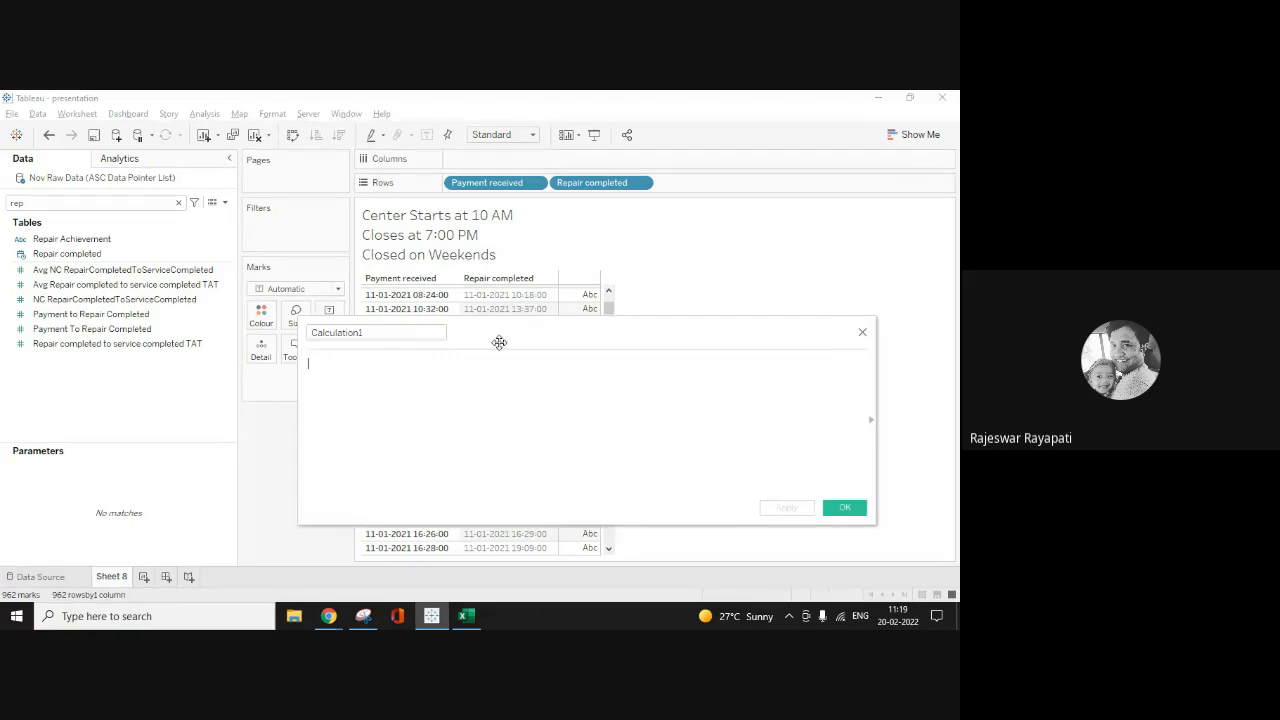
left_click_drag(500, 342, 703, 320)
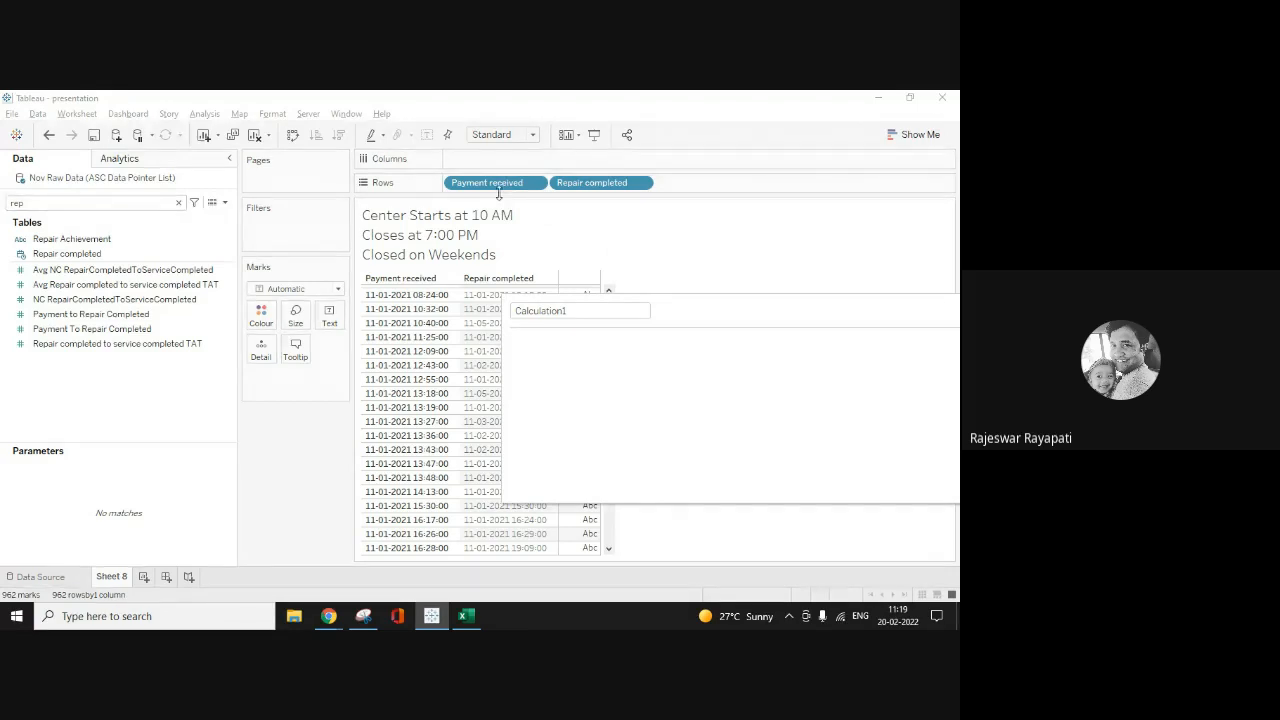
left_click_drag(489, 186, 681, 386)
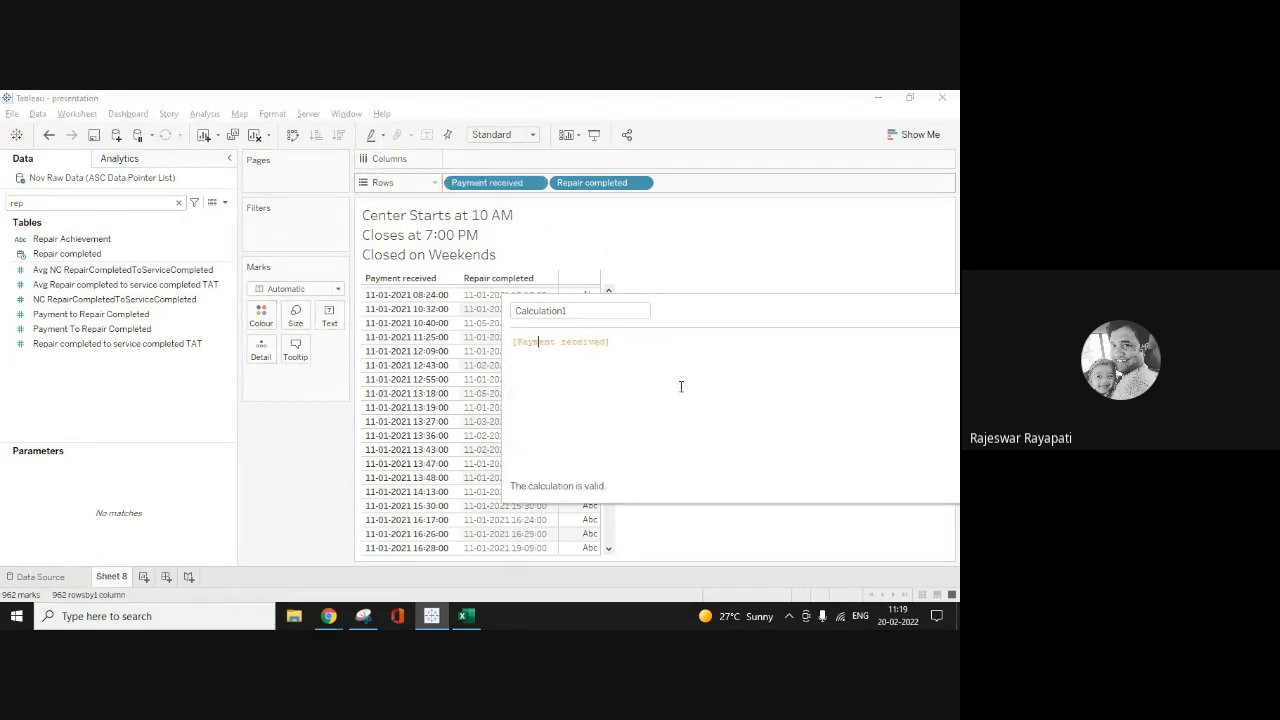
key("Left")
key("Left")
key("Left")
key("Left")
key("Left")
type("Date")
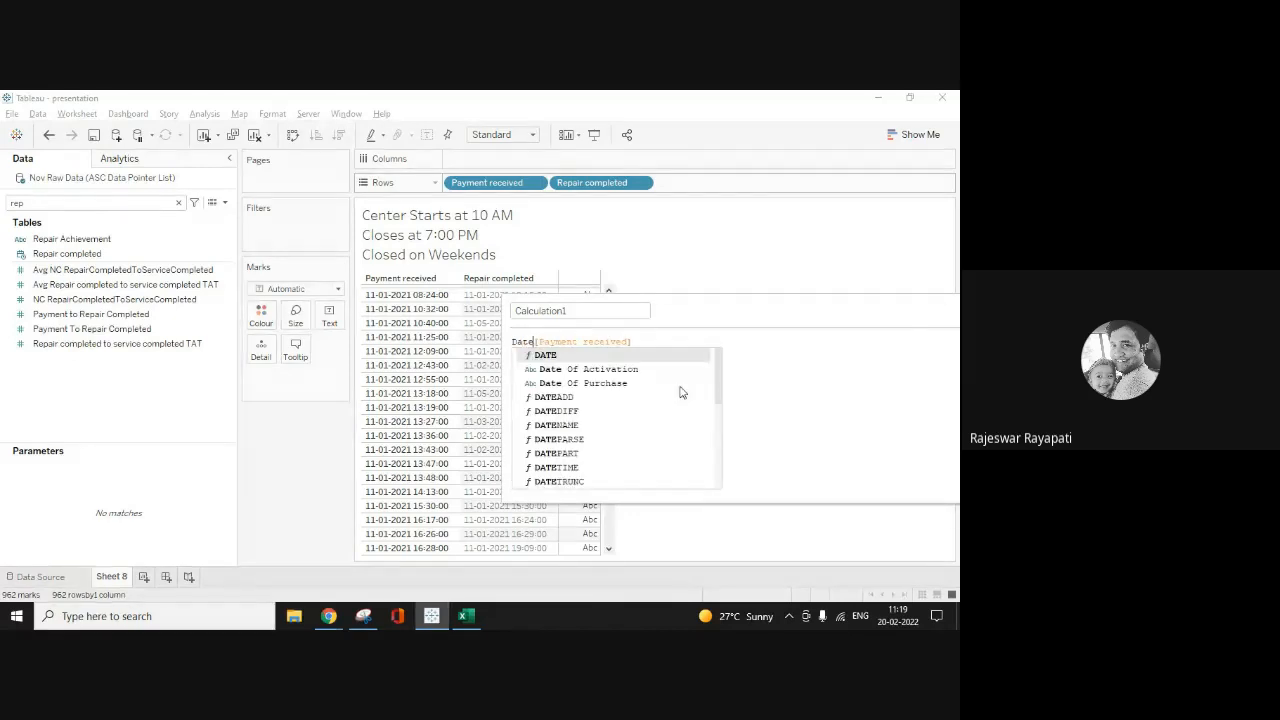
type("(")
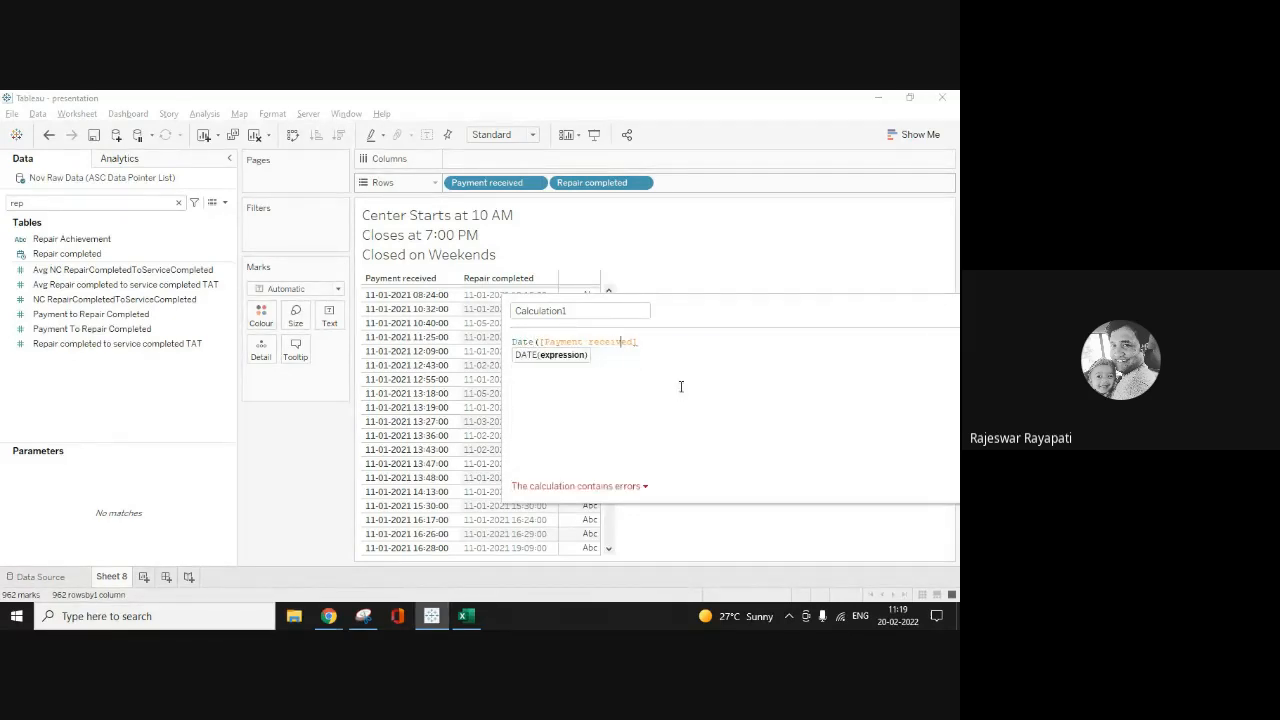
key("End")
type(")")
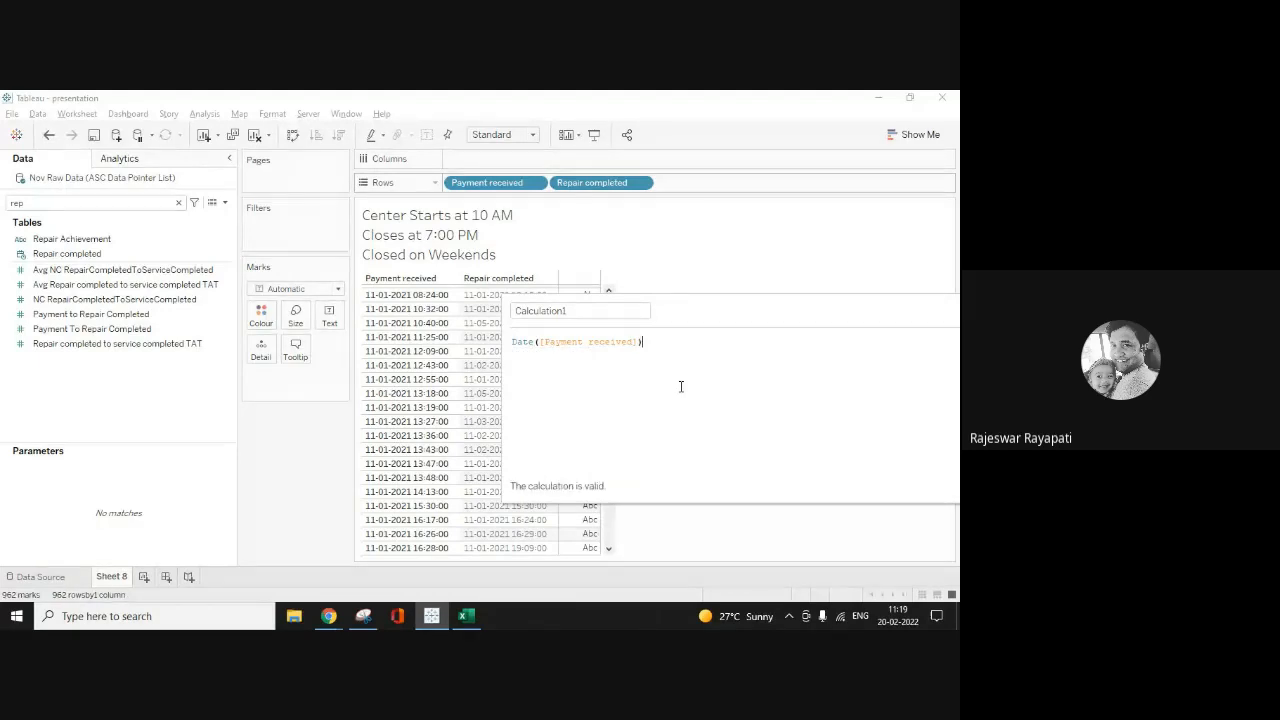
Step: Append + "19:00:00") to the Date([Payment received]) formula
type(" +")
type(" '")
type("19")
type(":00:0")
type("0")
type("\"")
type(")")
key("Left")
key("Left")
key("Left")
key("Left")
key("Left")
key("Left")
key("Left")
key("Left")
key("Left")
key("Left")
key("Left")
key("Left")
key("Left")
key("Left")
key("Left")
key("Left")
key("Left")
key("Left")
key("Left")
key("Left")
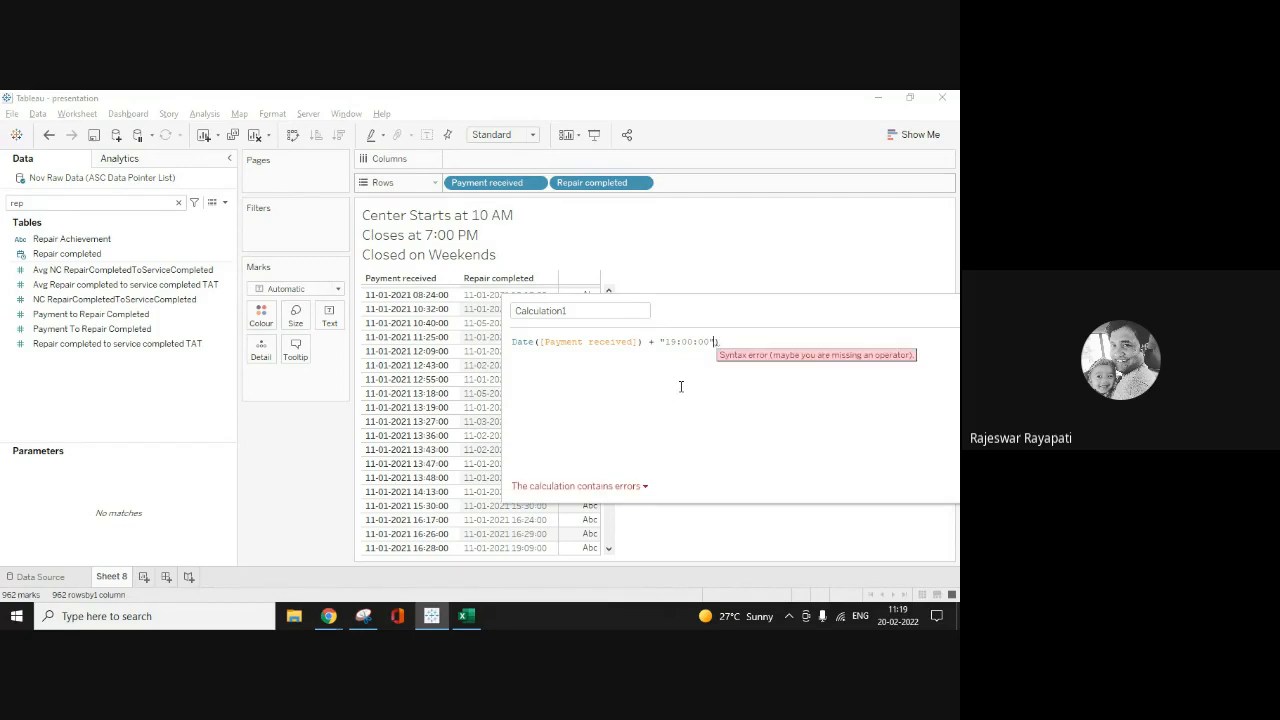
Step: Take + "19:00:00") out of the formula and place Date([Payment received]) on Rows between Payment received and Repair completed
left_click(648, 342)
left_click_drag(648, 342, 738, 342)
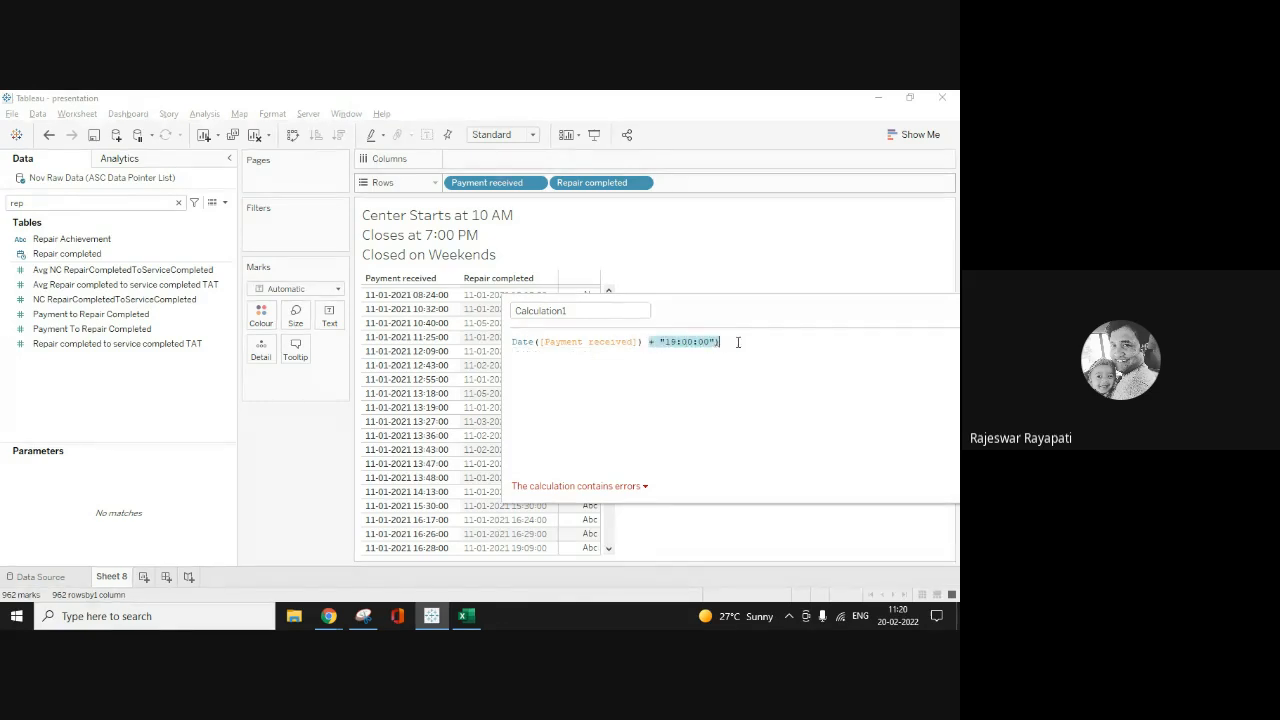
key("BackSpace")
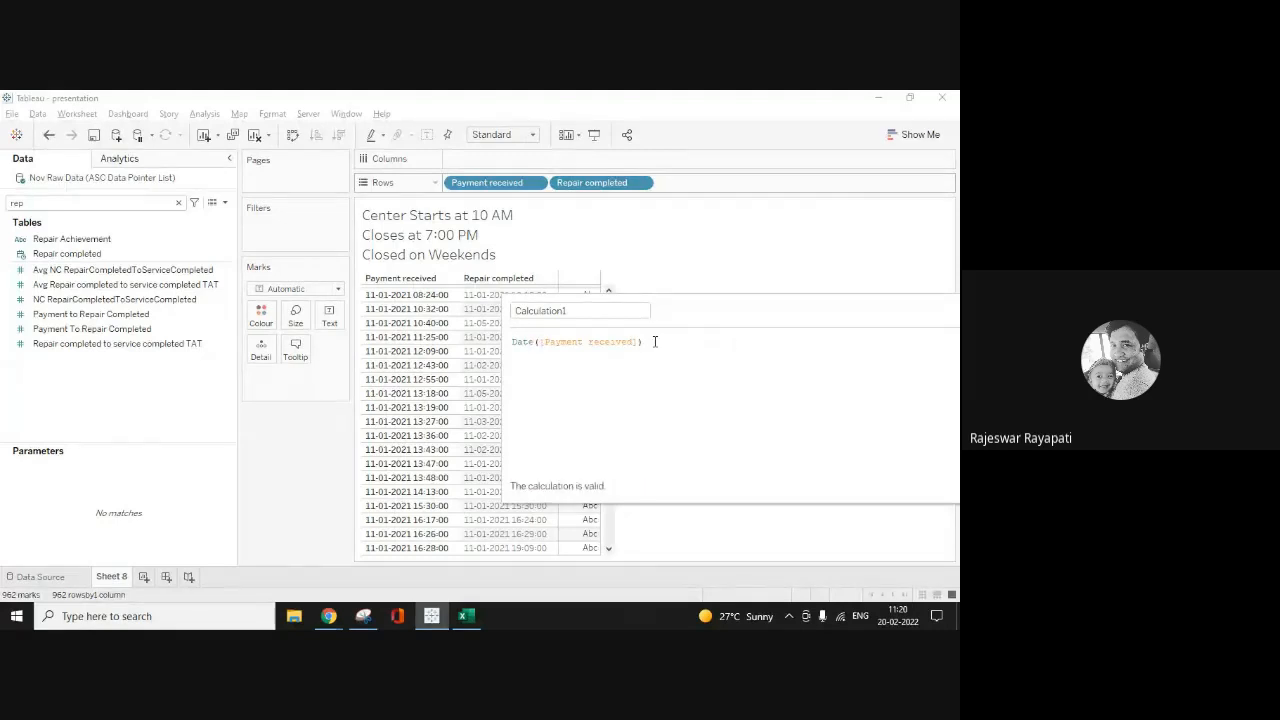
left_click_drag(650, 342, 556, 195)
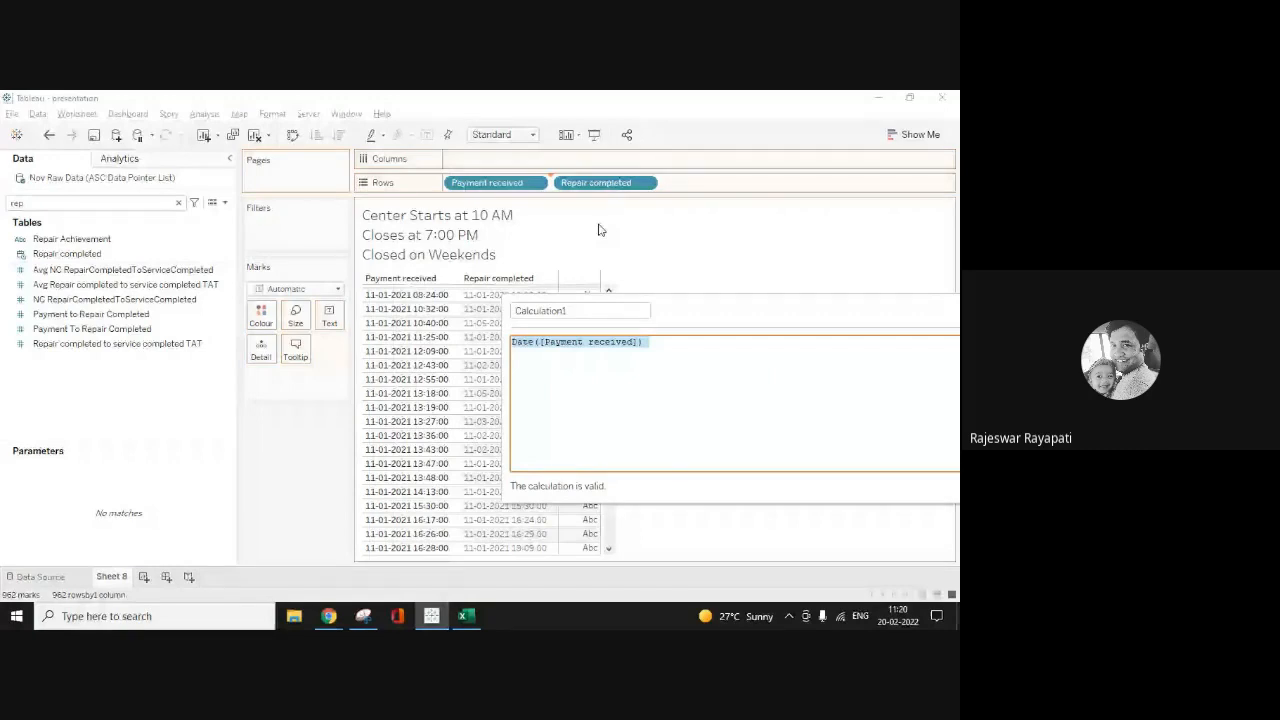
left_click_drag(738, 316, 777, 374)
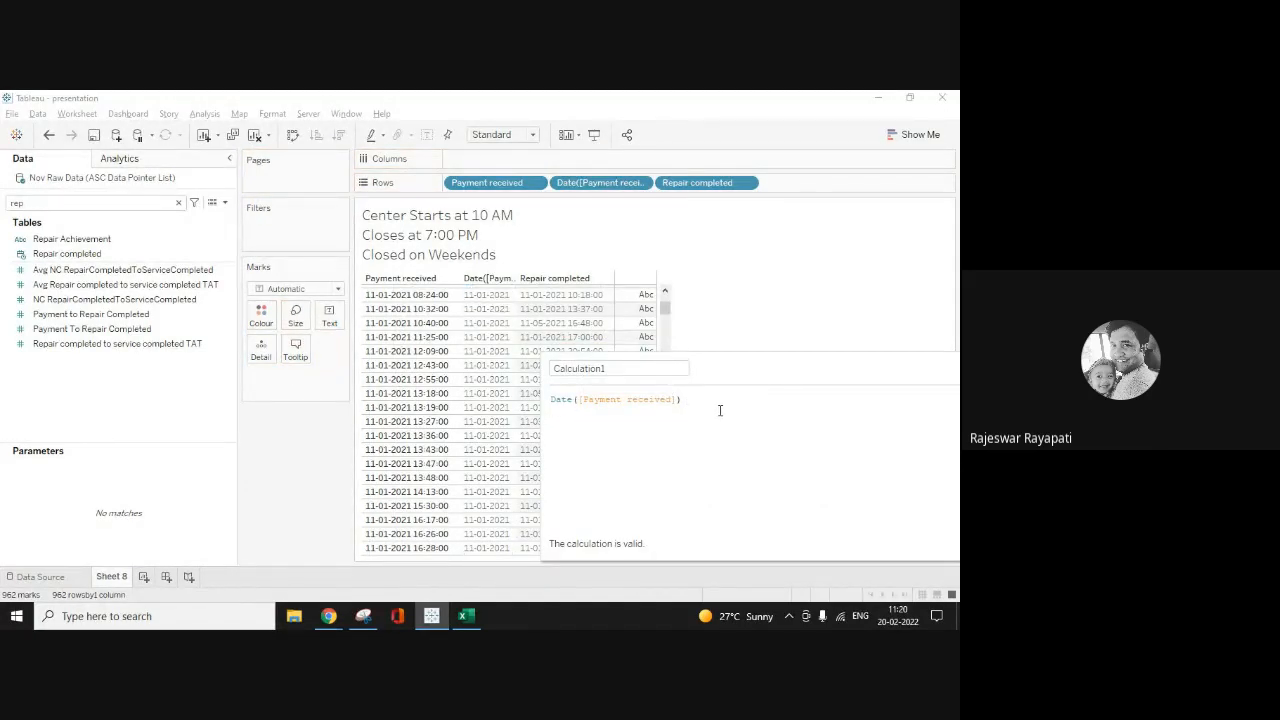
Step: Append + "19:00:00") to Date([Payment received]) and open the formula with MAKEDATETIME( in front of Date
type("+ \"19:00:00\")")
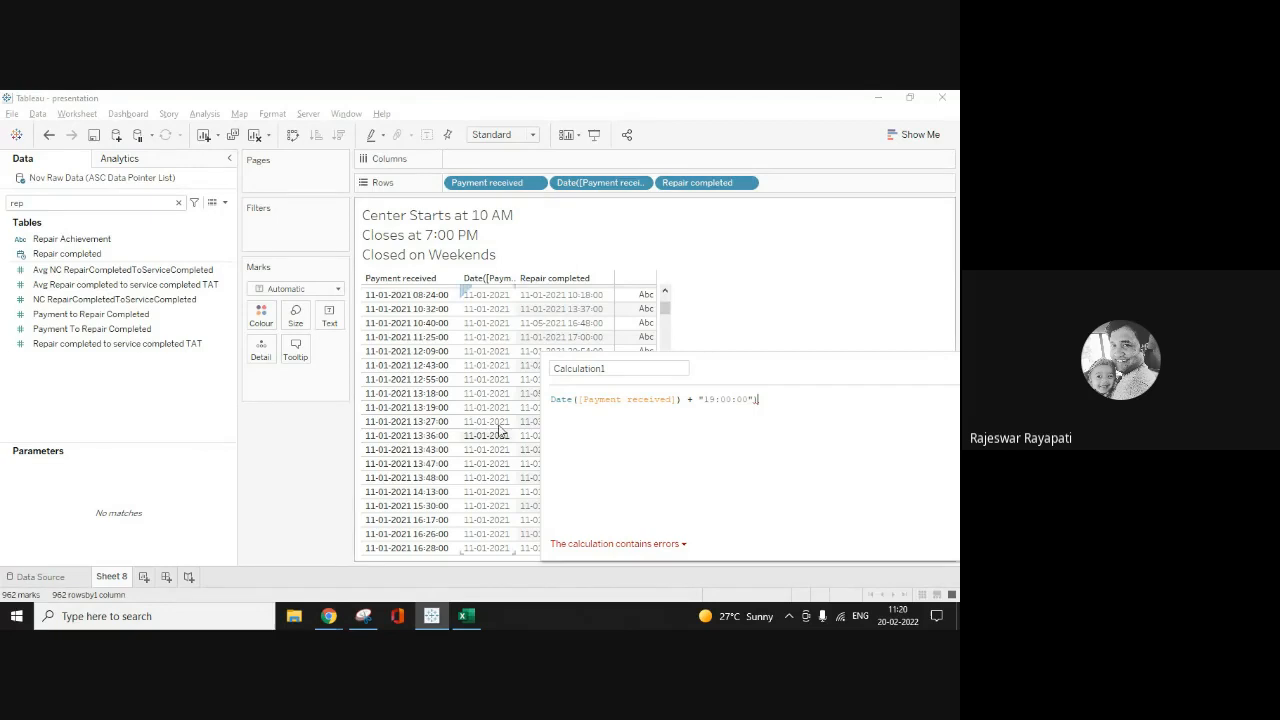
left_click(553, 399)
type("D")
type("Make")
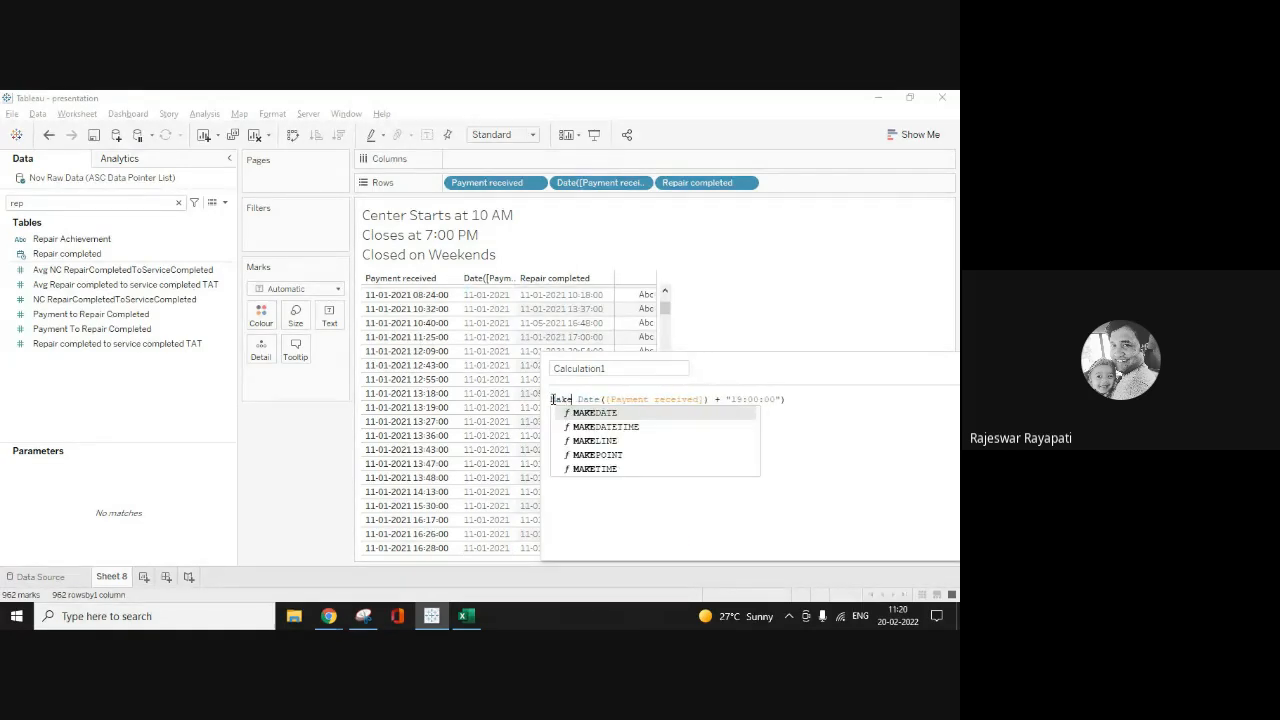
key("Down")
key("Return")
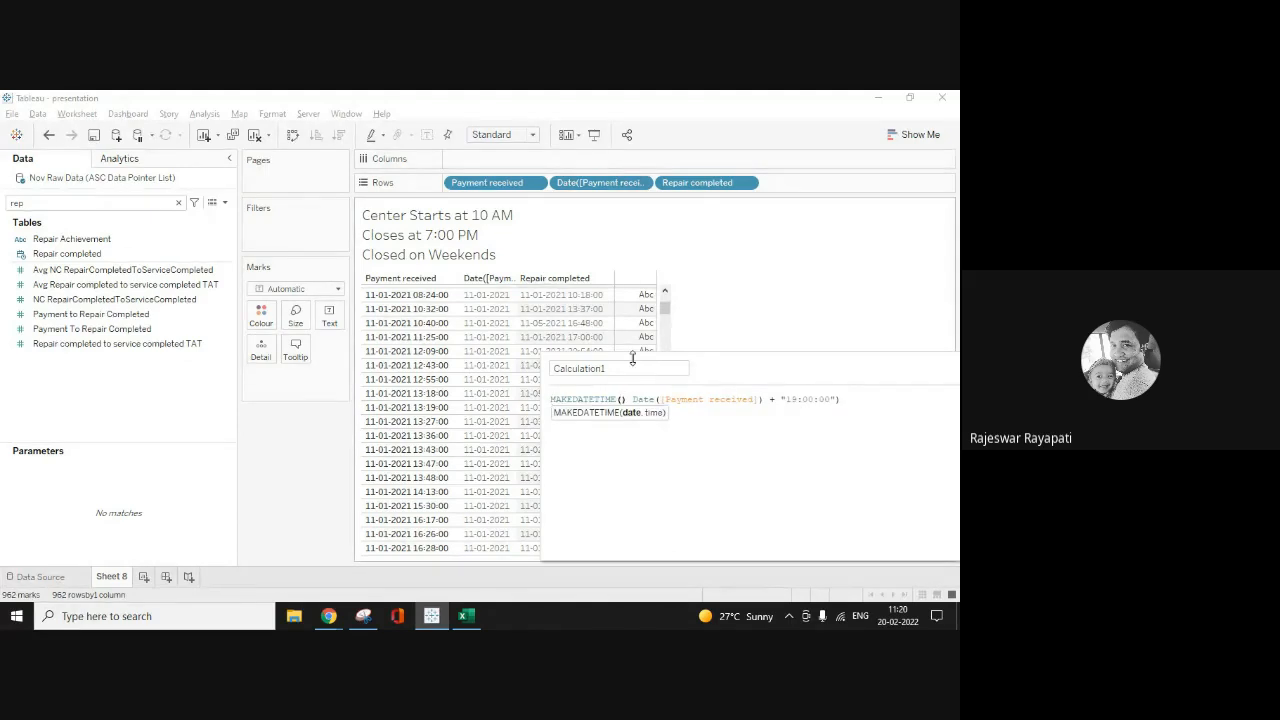
left_click_drag(808, 381, 490, 274)
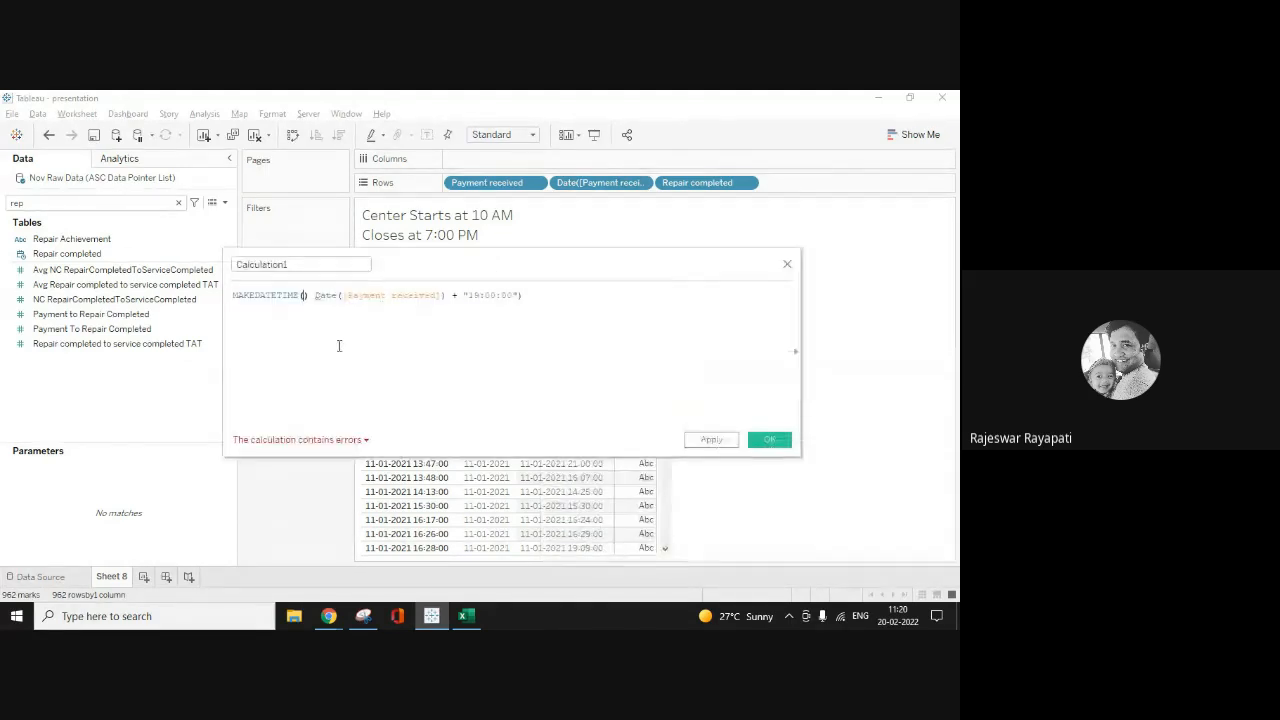
left_click(308, 295)
key("BackSpace")
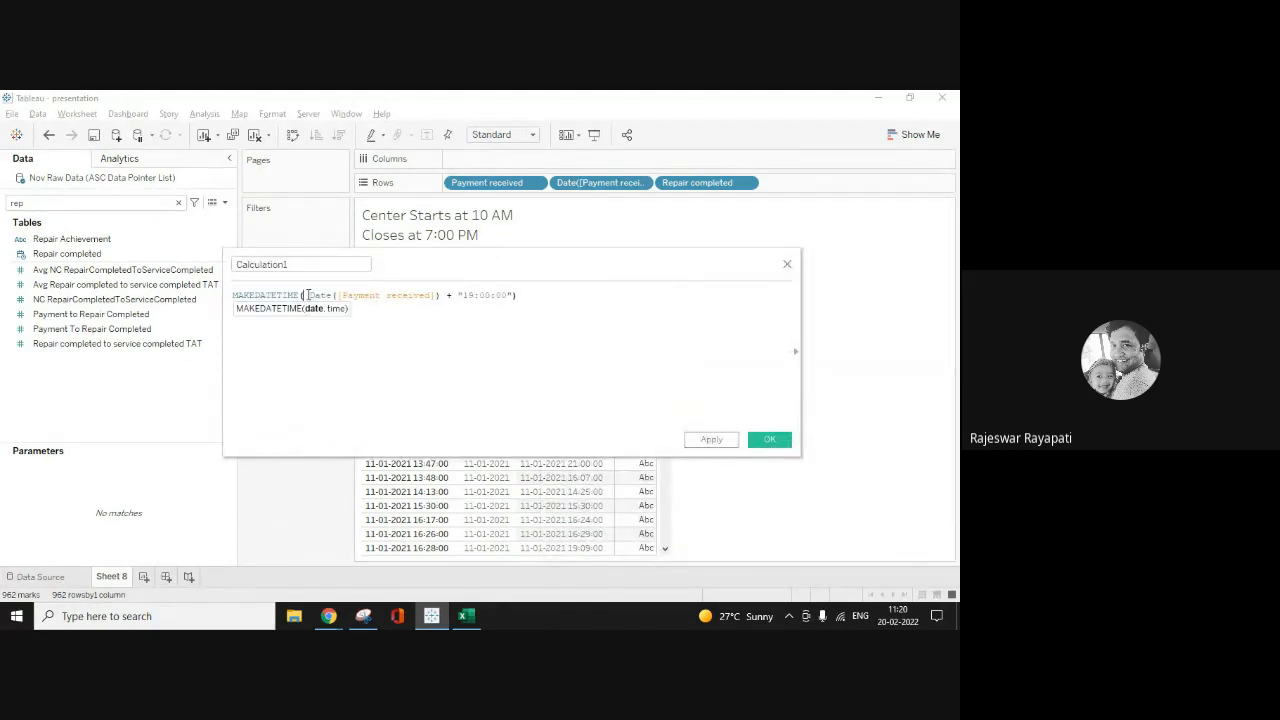
Step: Consult the MAKEDATETIME function reference and replace the quotation marks around 19:00:00 with # delimiters
left_click(796, 351)
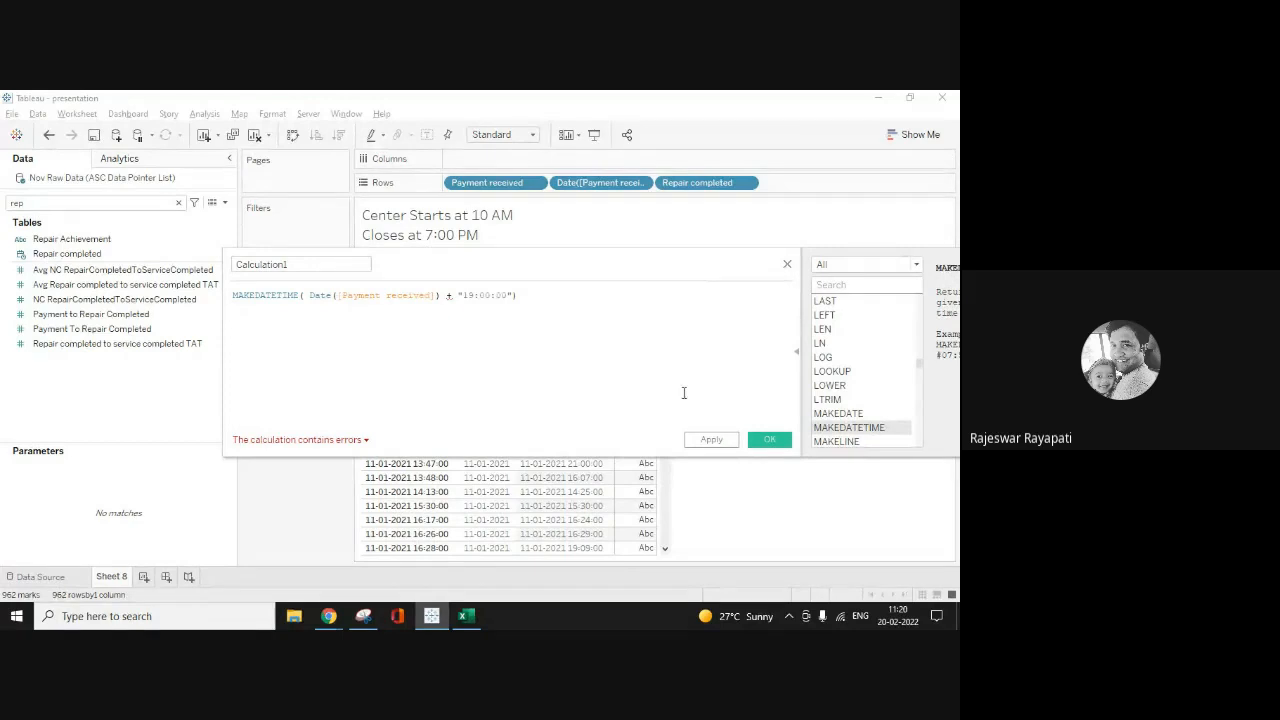
left_click_drag(711, 277, 530, 288)
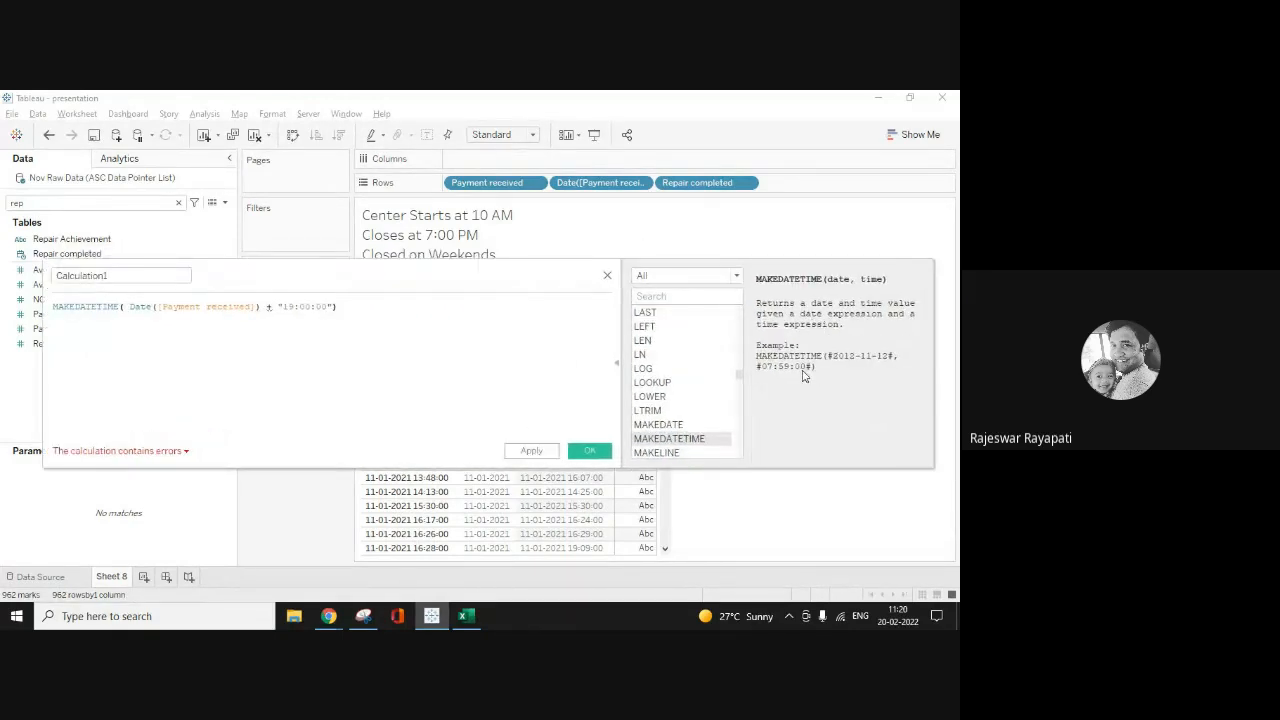
left_click(281, 307)
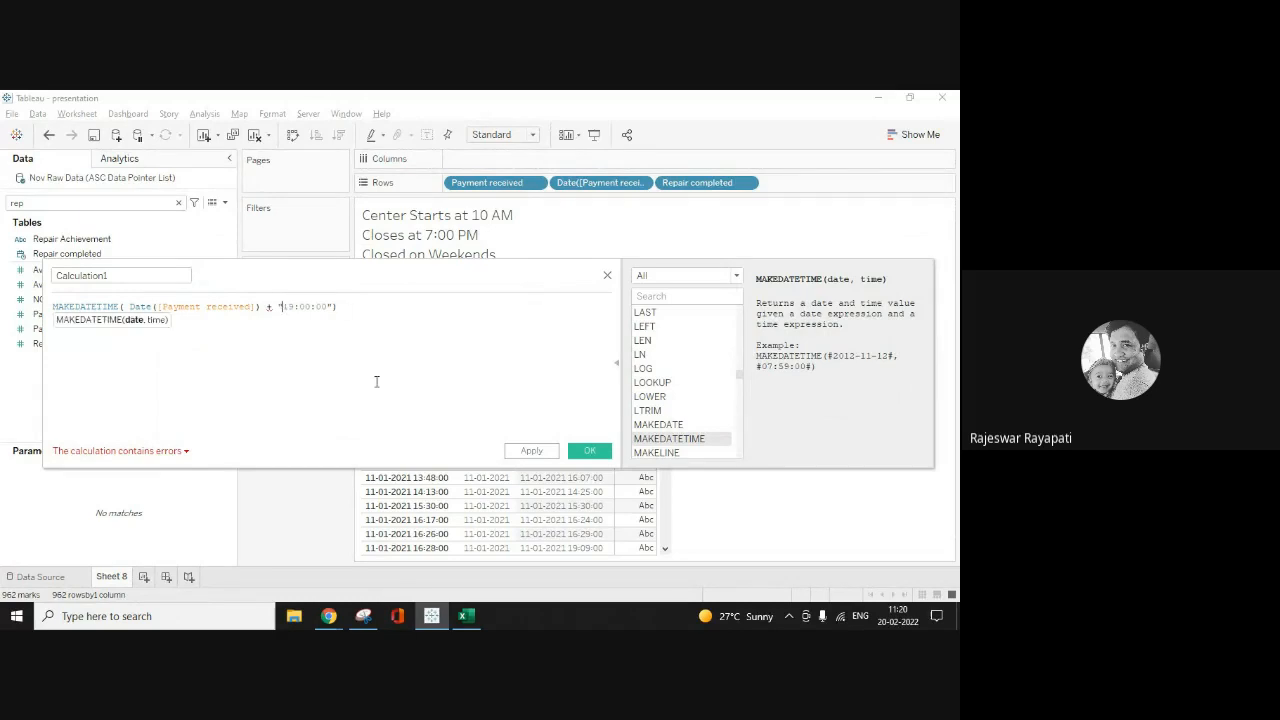
key("BackSpace")
type("#")
key("Right")
key("Right")
key("Right")
key("Right")
key("Right")
key("Right")
key("Right")
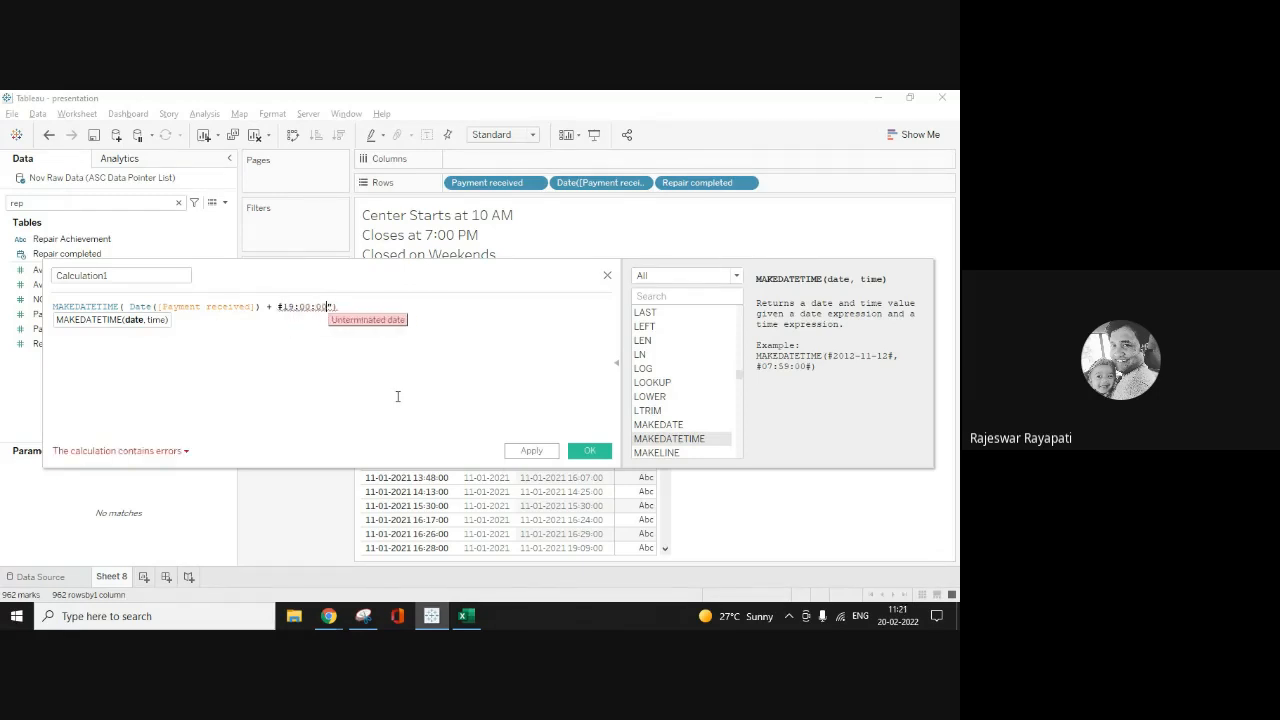
type("#")
key("BackSpace")
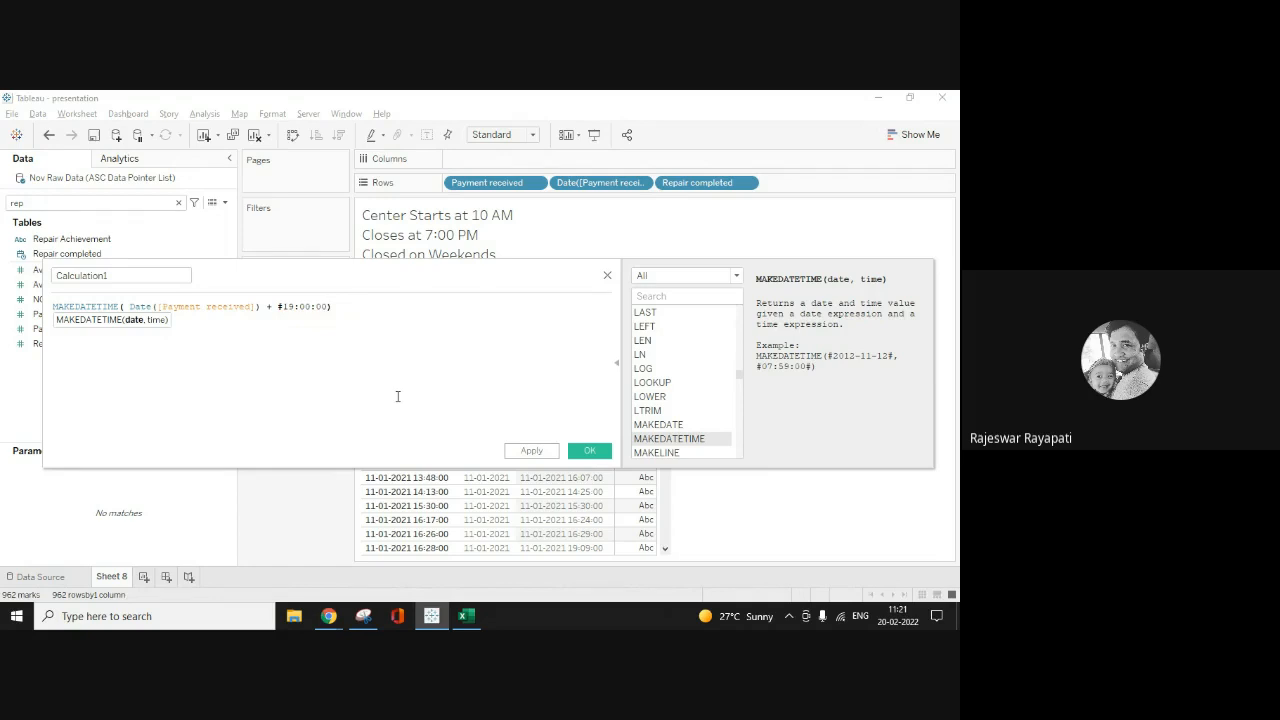
key("BackSpace")
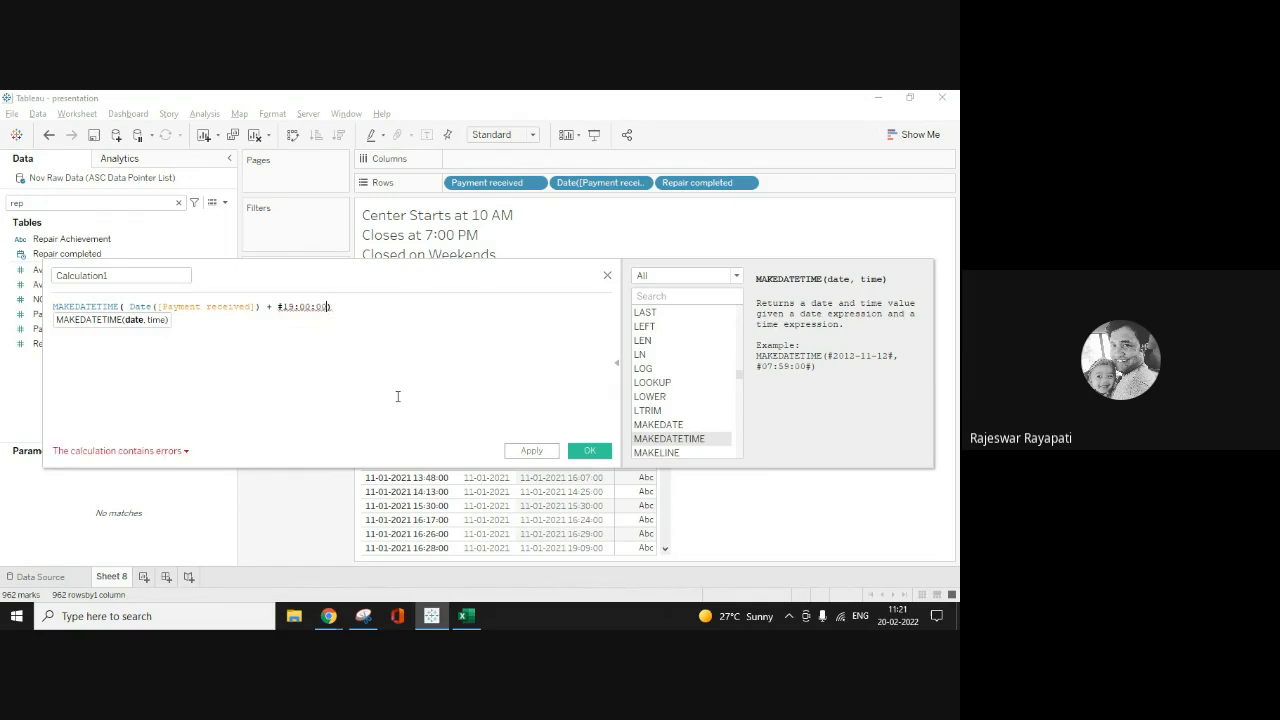
type("0#")
Step: Check the calculation error and remove the extra # after #19:00:00#
left_click(137, 451)
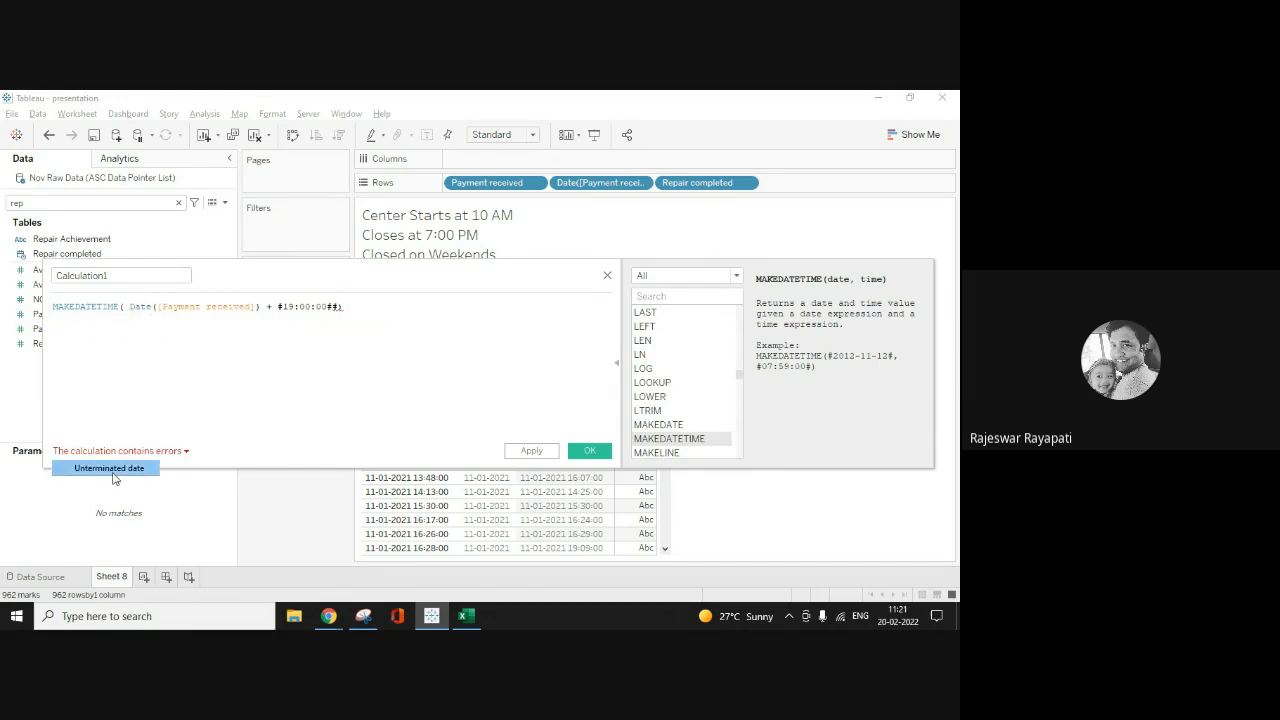
left_click(335, 316)
left_click(334, 311)
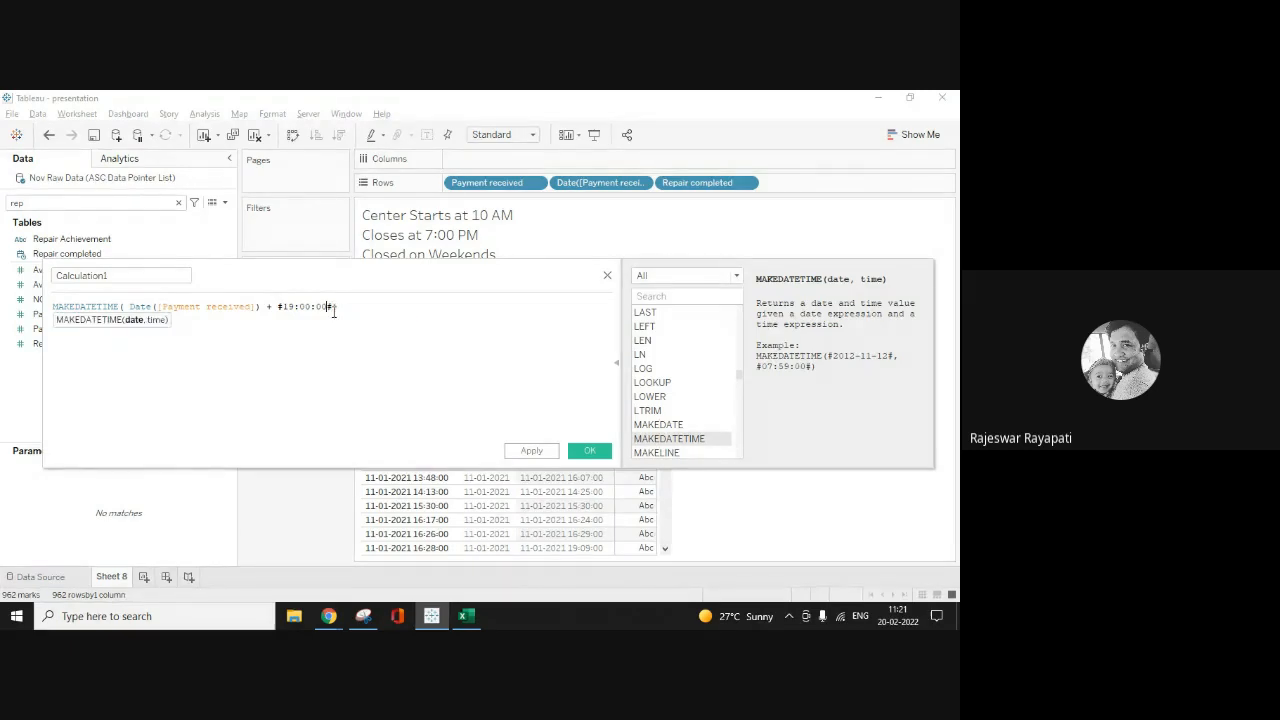
key("BackSpace")
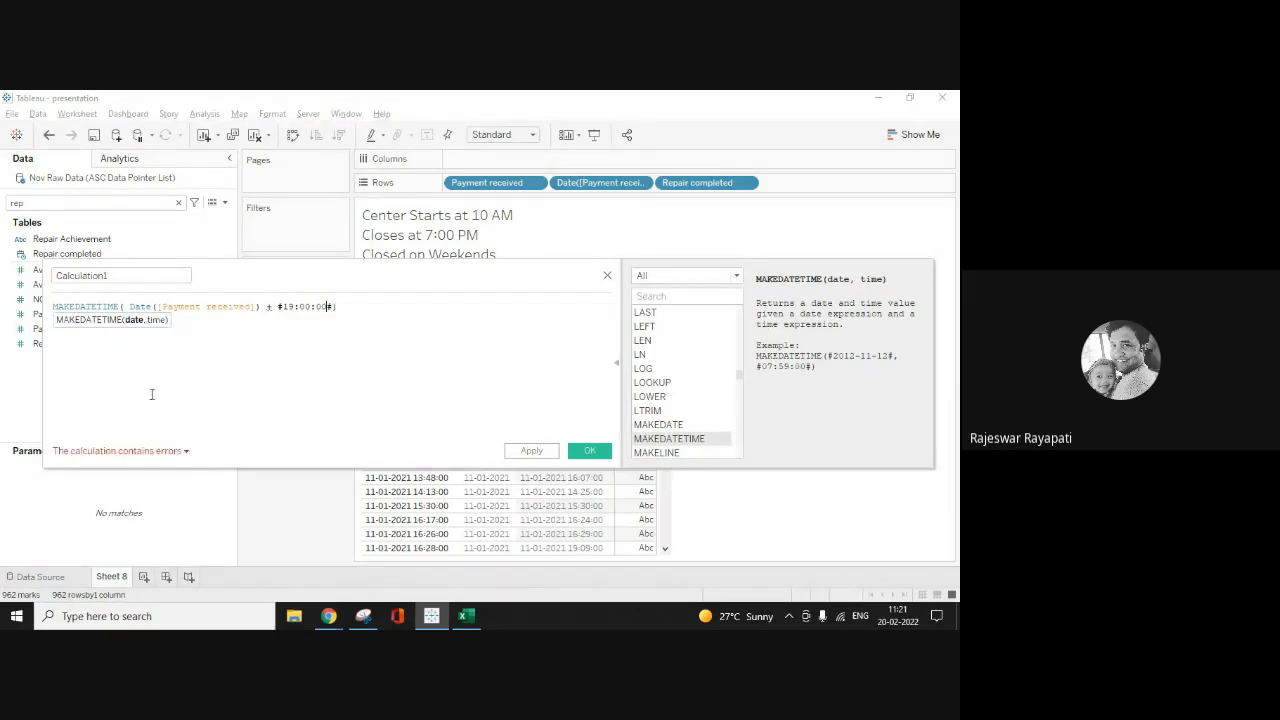
Step: Check the calculation error and wrap Date([Payment received]) in STR( ) inside the MAKEDATETIME formula
left_click(128, 451)
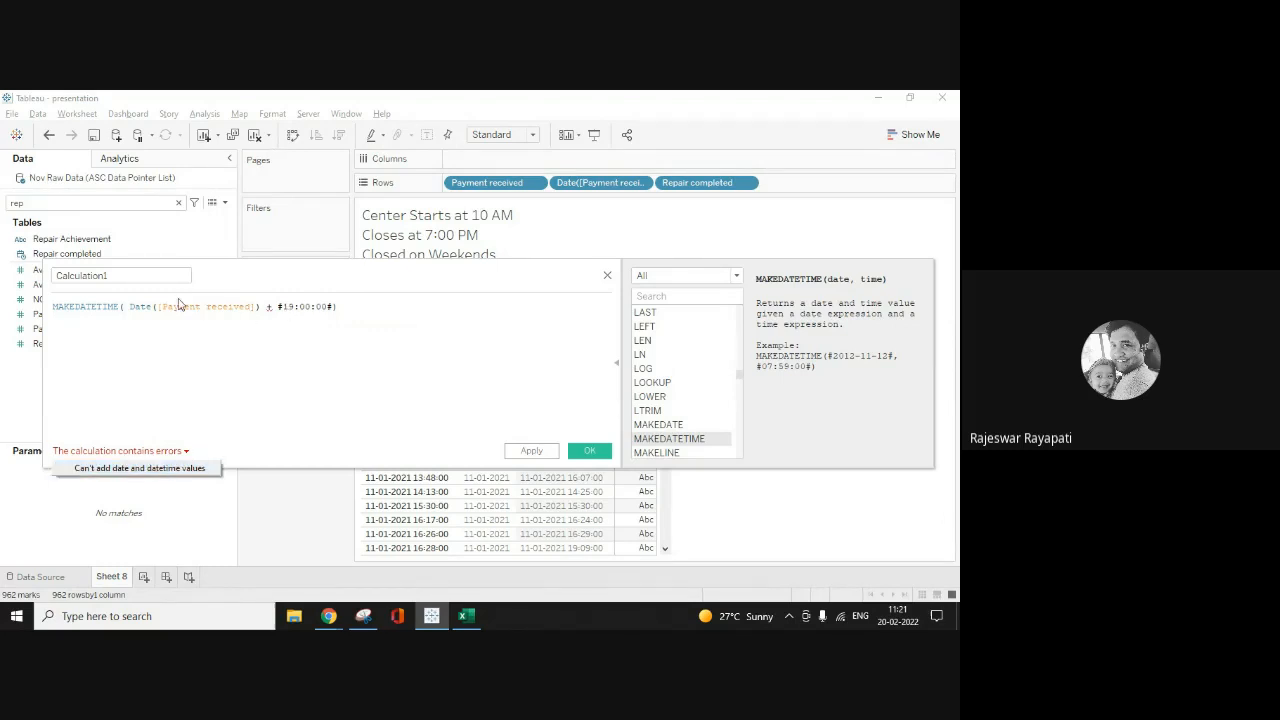
left_click(140, 312)
left_click(131, 307)
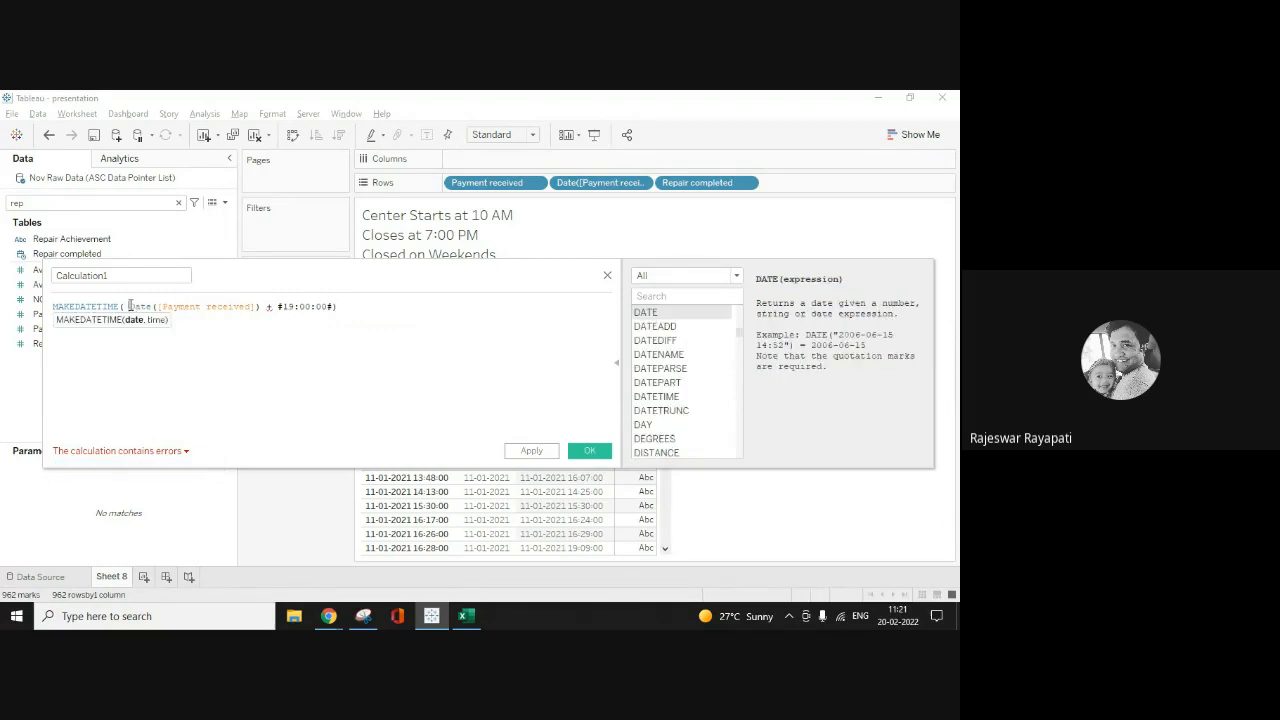
type("STR")
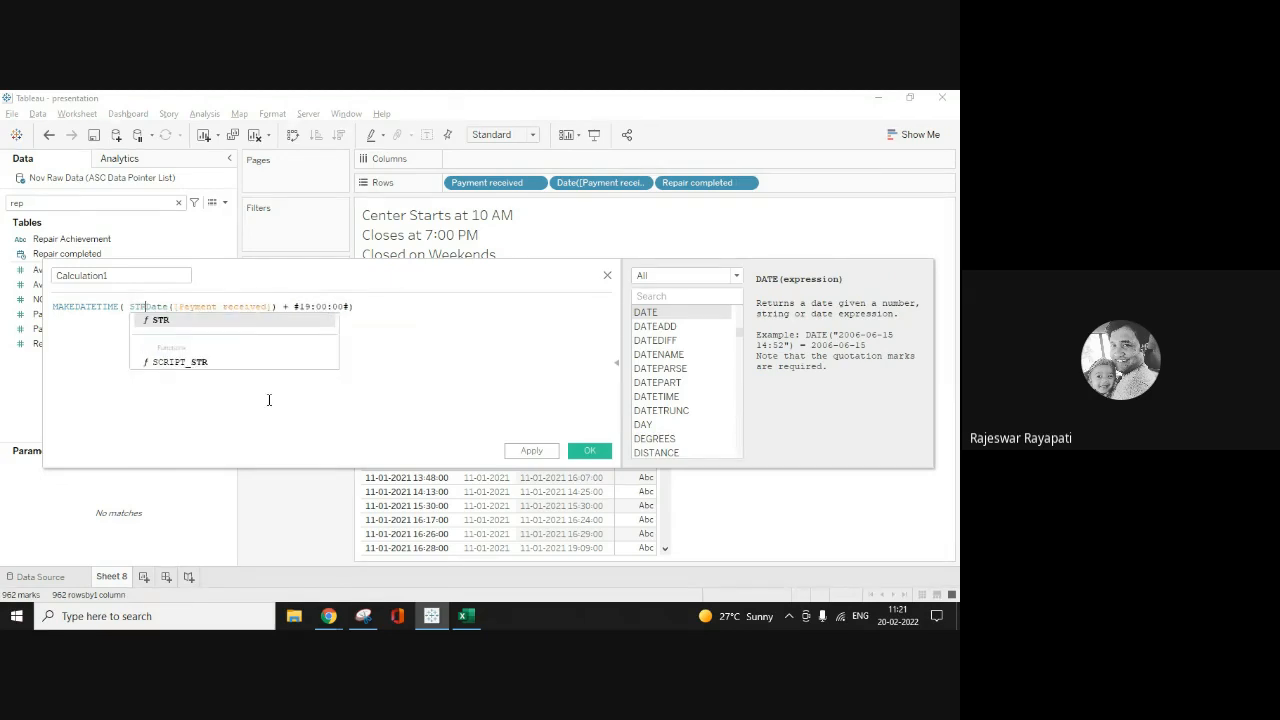
type("(")
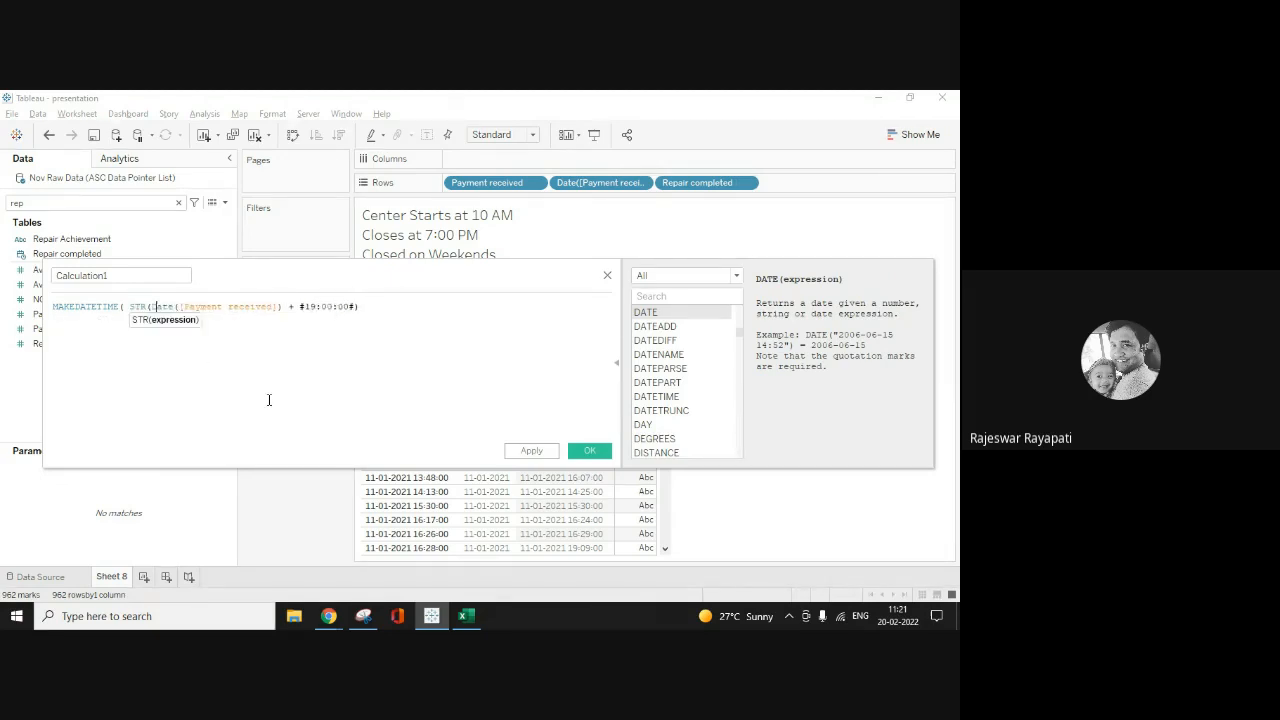
key("Right")
key("Right")
key("Right")
key("Right")
key("Right")
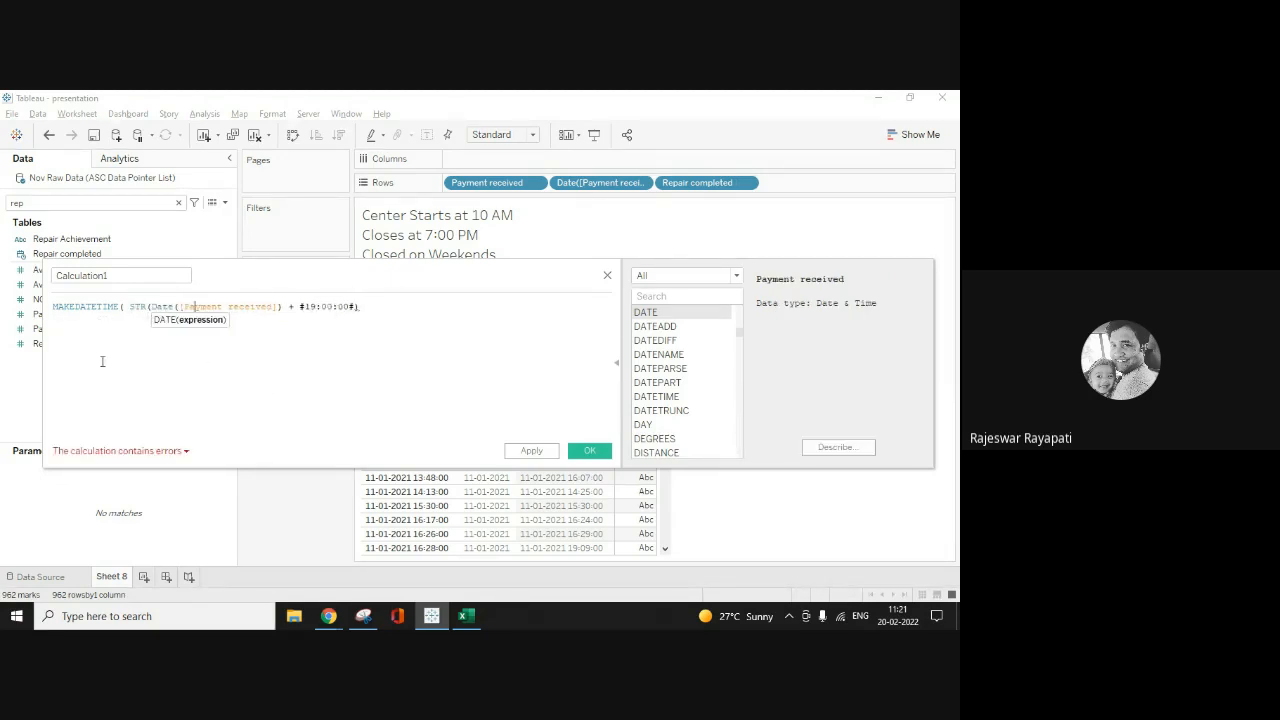
left_click(280, 307)
type(")")
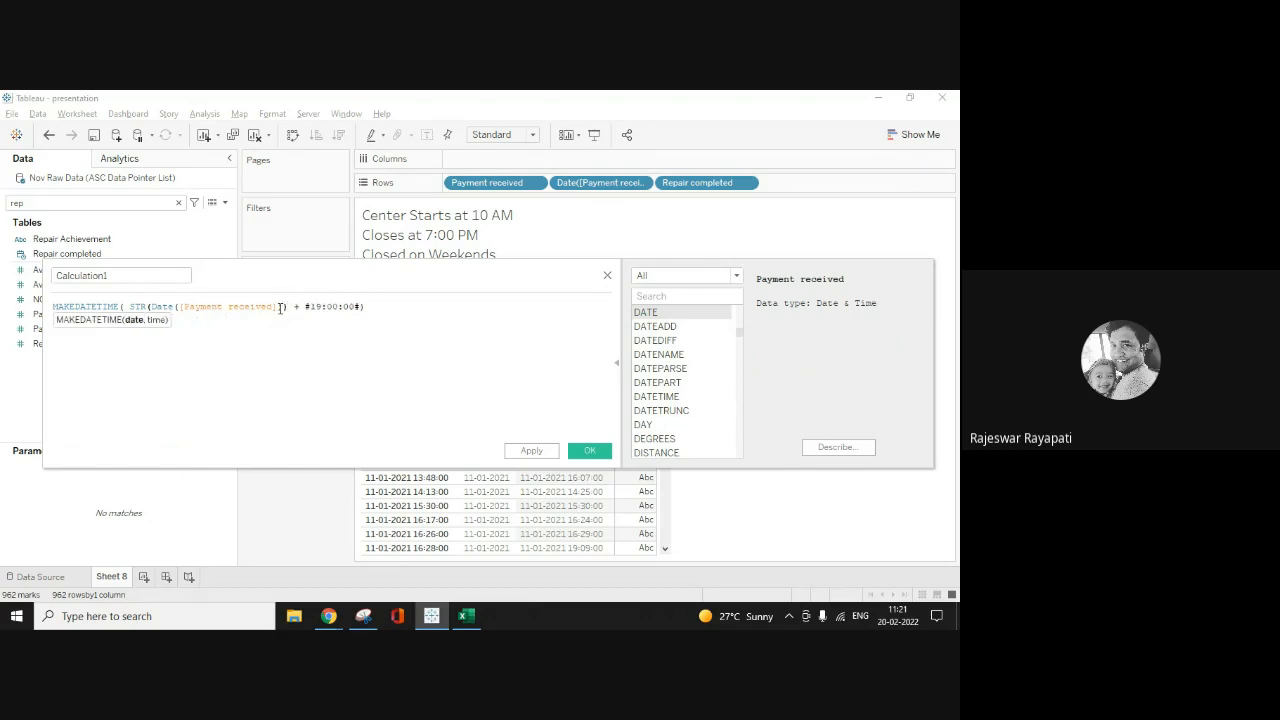
type(")")
Step: Check the calculation error and change the # delimiters around 19:00:00 to single quotes
left_click(178, 455)
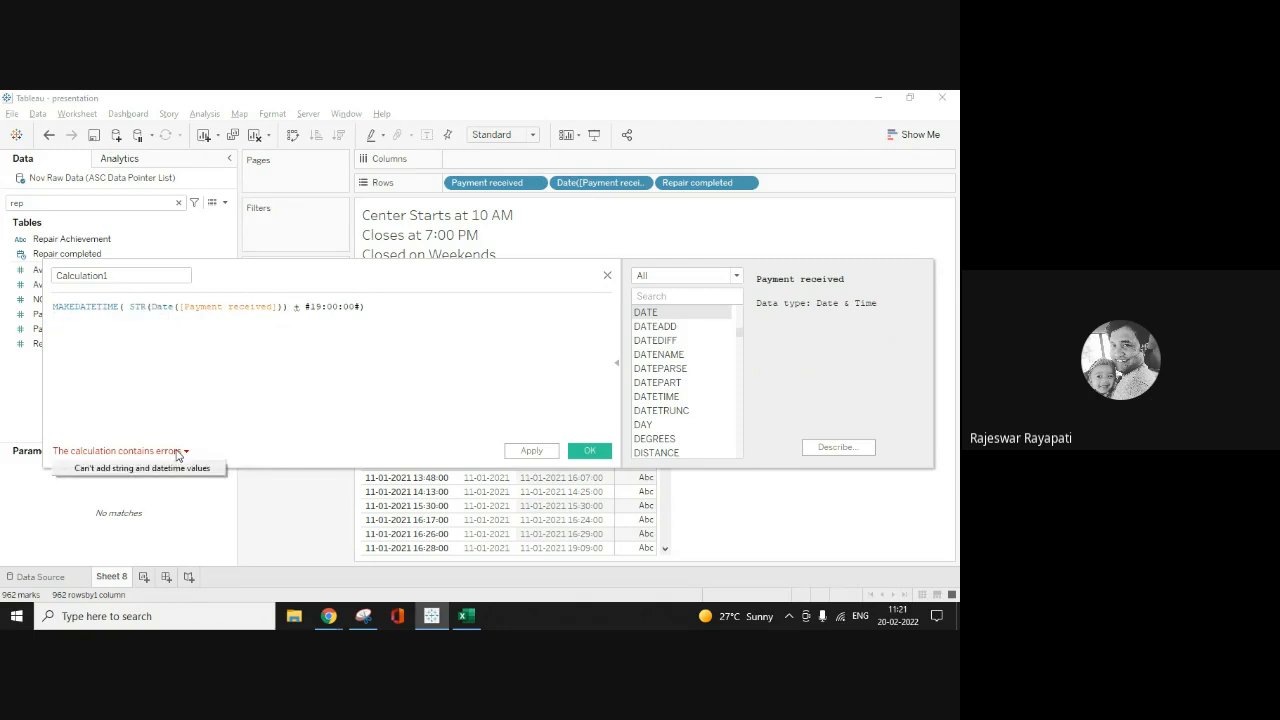
left_click(178, 455)
left_click(178, 455)
left_click(312, 306)
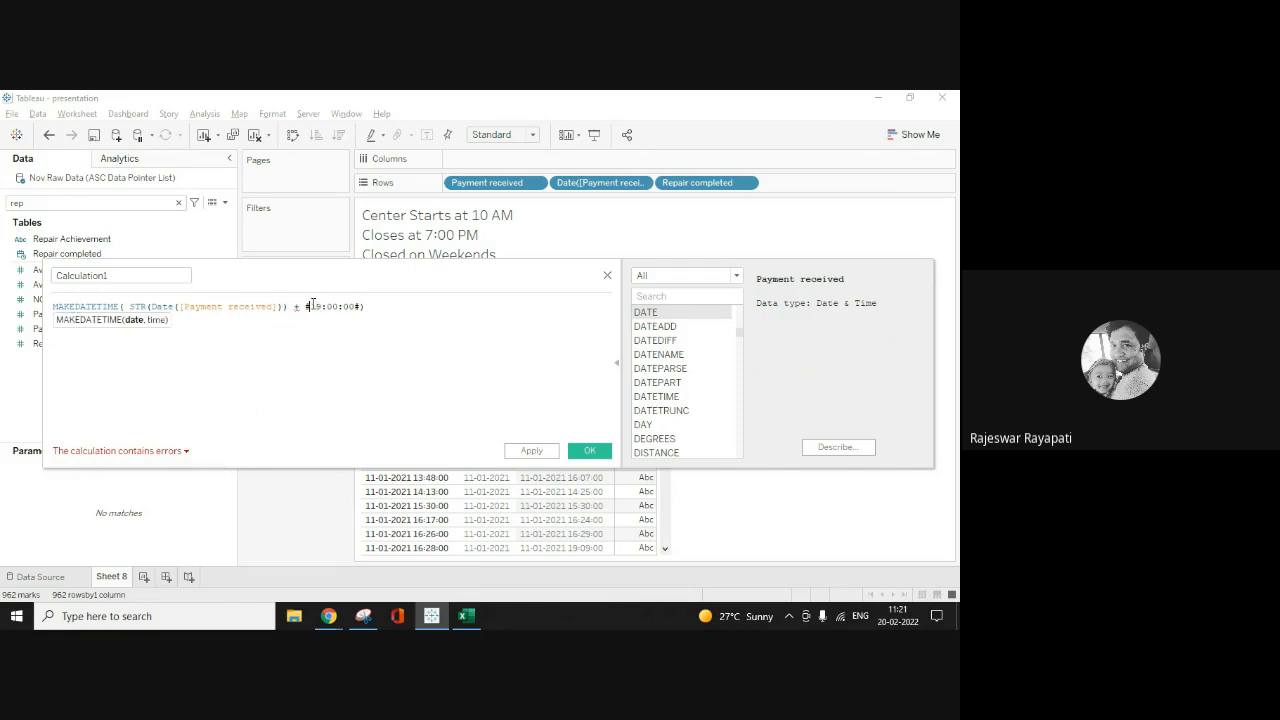
key("BackSpace")
type("'")
key("Right")
key("Right")
key("Right")
key("Right")
key("Right")
key("Right")
key("Right")
key("Right")
key("BackSpace")
type("'")
Step: Change MAKEDATETIME to DATETIME at the start of the formula and apply the calculation
left_click(77, 305)
key("BackSpace")
key("BackSpace")
key("BackSpace")
key("BackSpace")
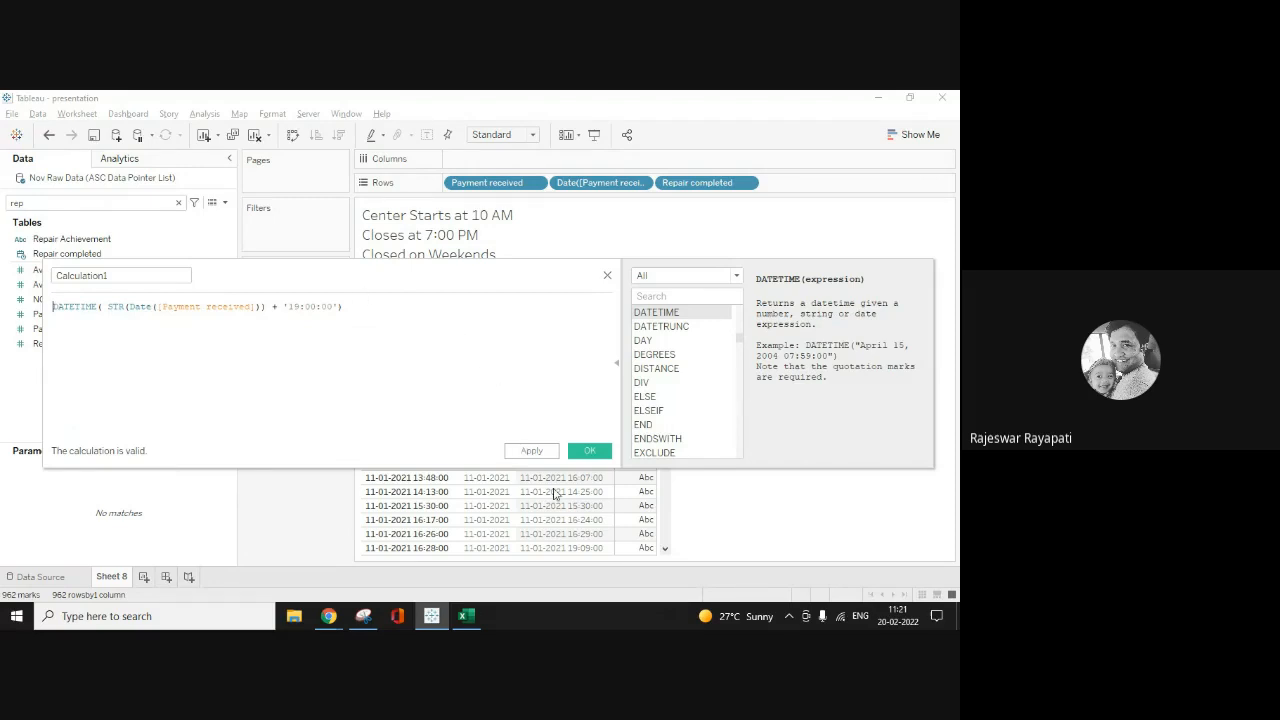
left_click(532, 451)
Step: Search the data fields for "cal" and move the calculation editor clear of the table headers
left_click(129, 200)
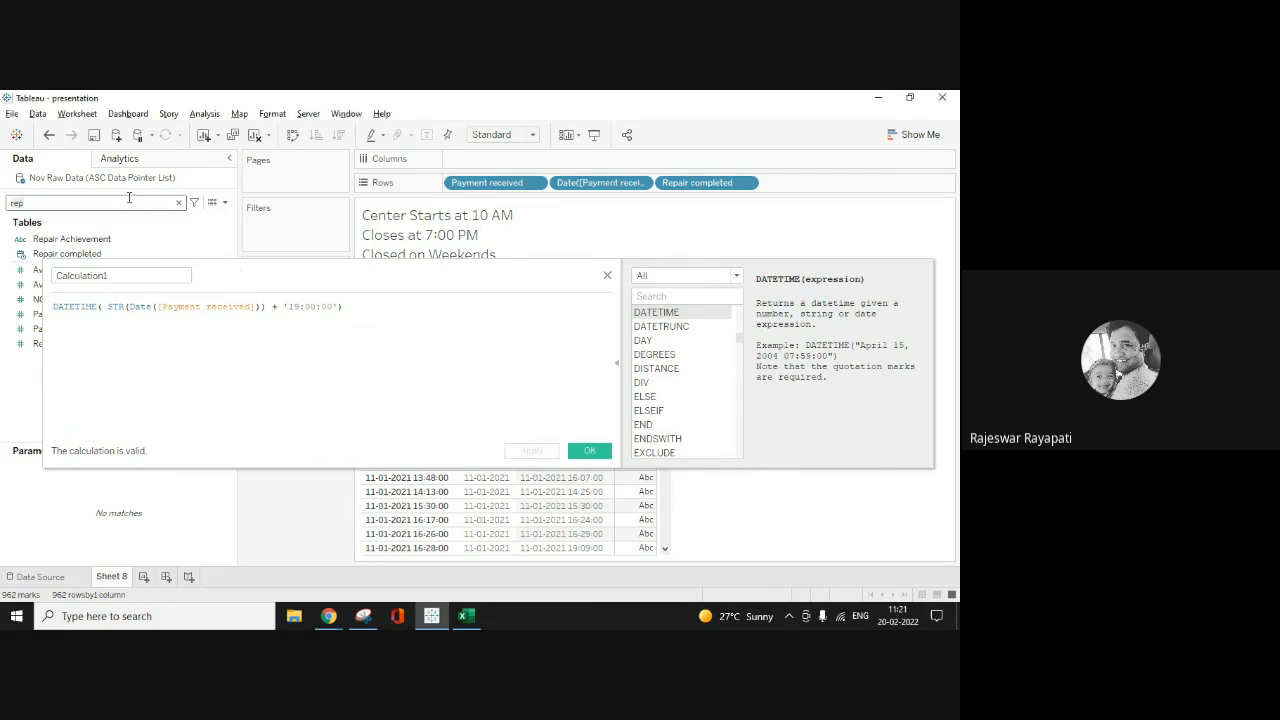
type("cal")
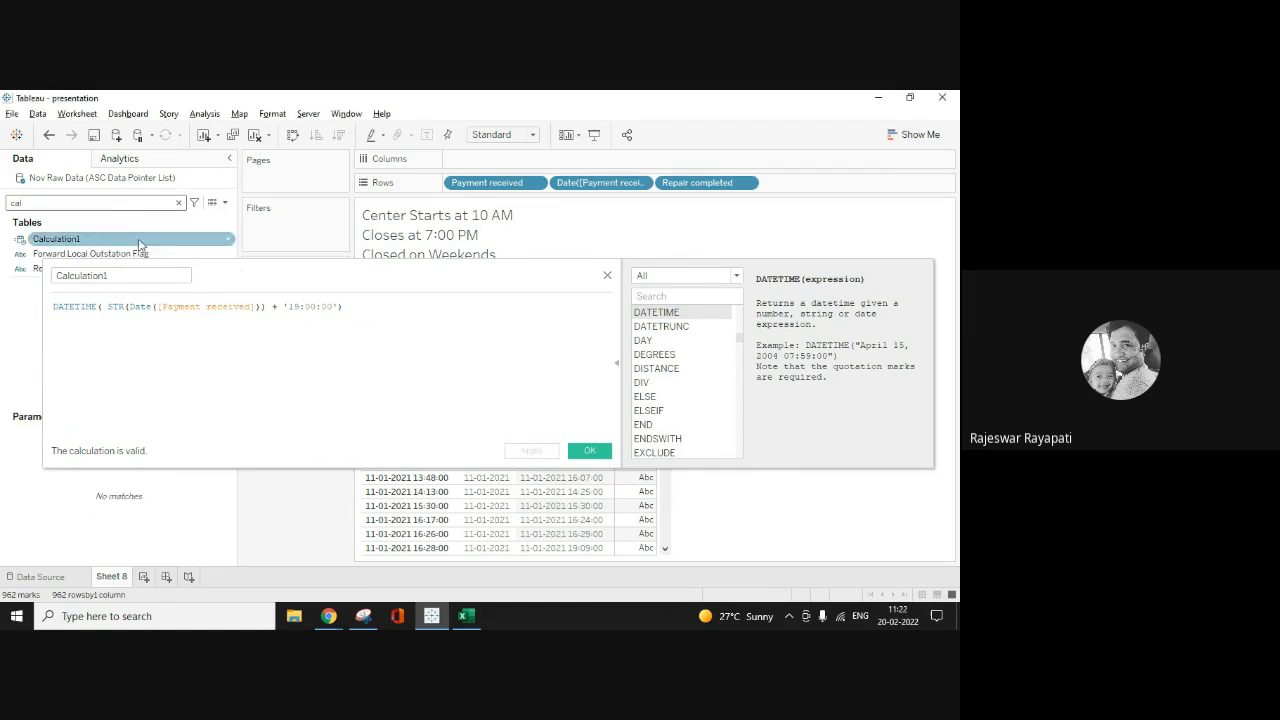
left_click_drag(398, 289, 585, 425)
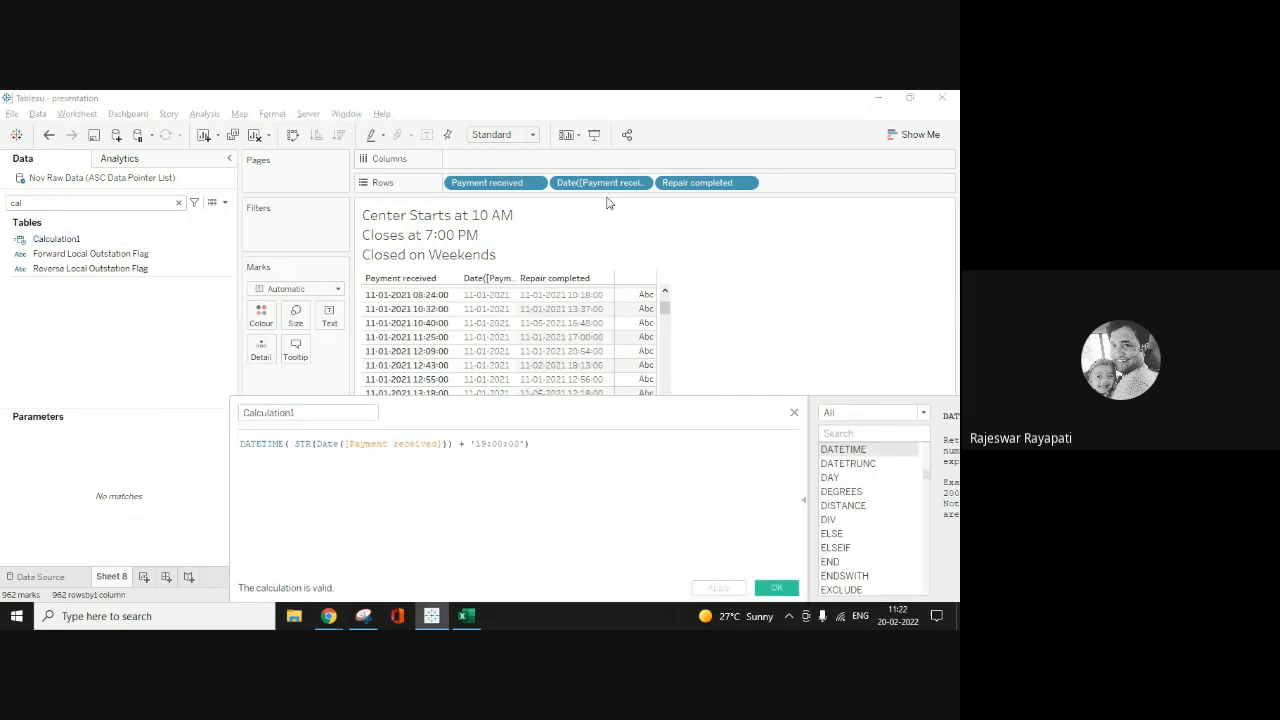
Step: Place the DATETIME( STR(Date([Payment received])) + '19:00:00') formula on Rows between Payment received and Date([Payment received]), and review its values in the table
left_click_drag(600, 183, 120, 400)
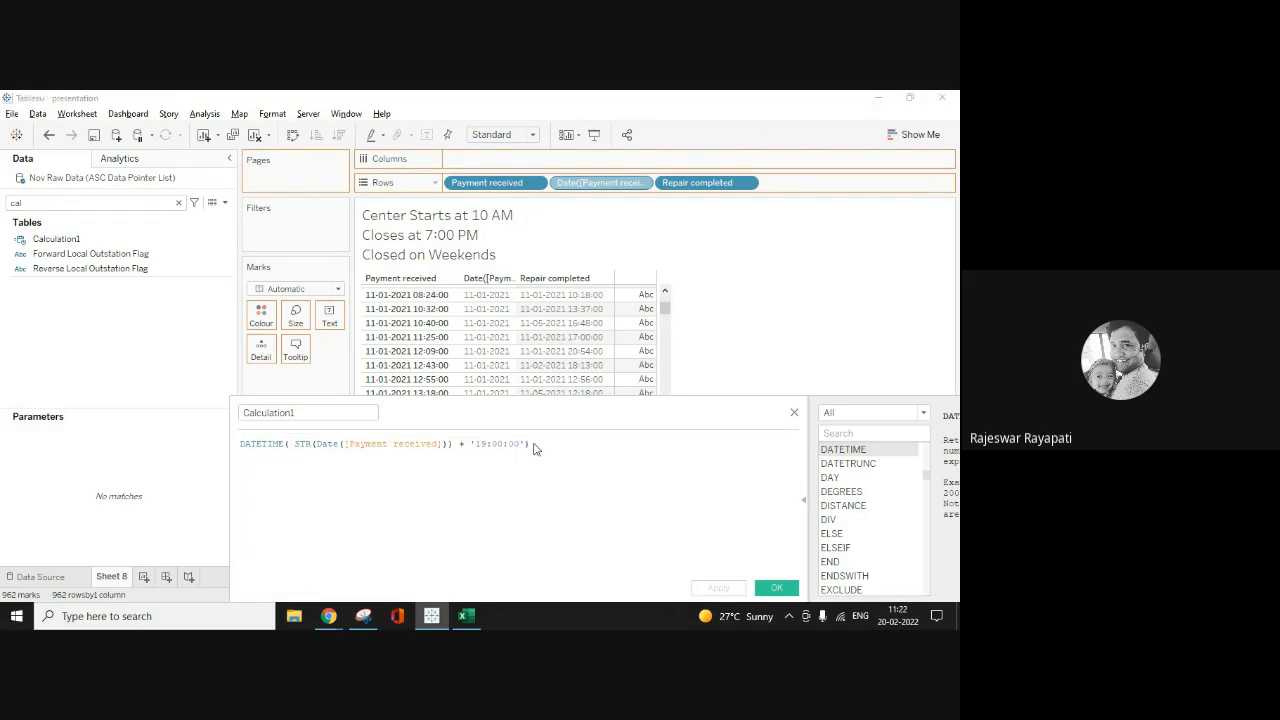
type(")")
left_click_drag(528, 443, 180, 420)
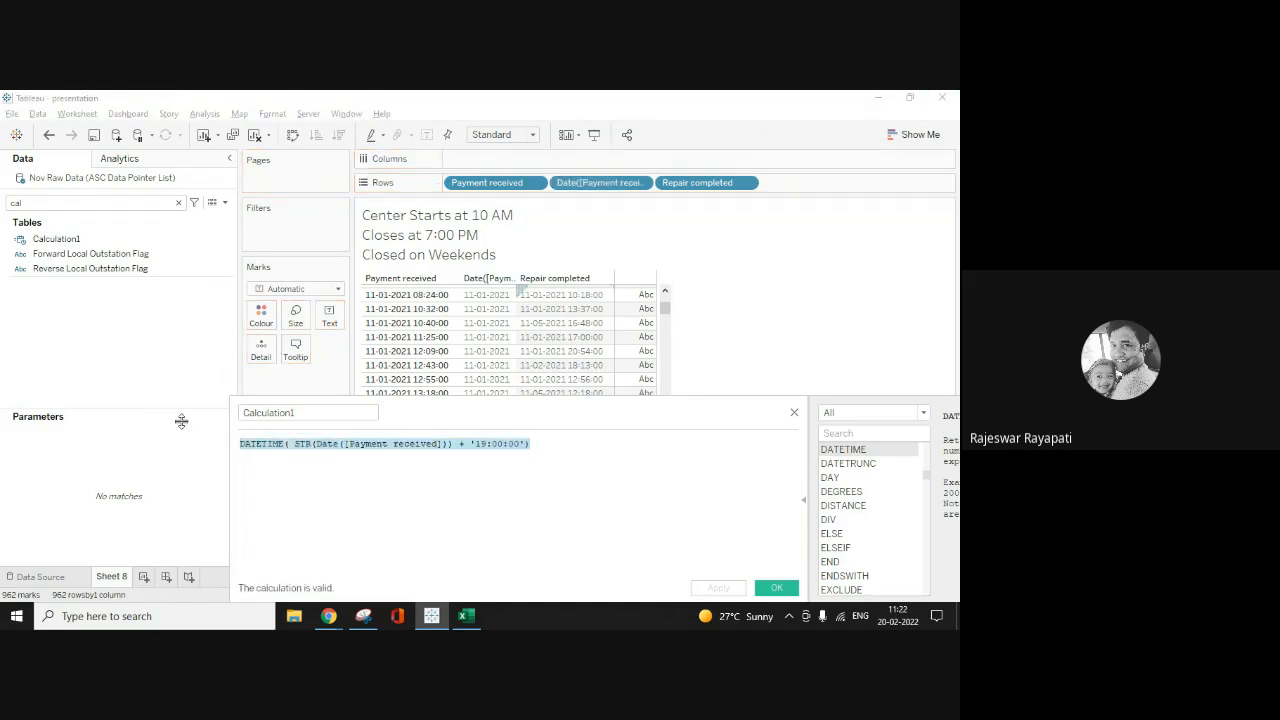
left_click_drag(397, 449, 557, 195)
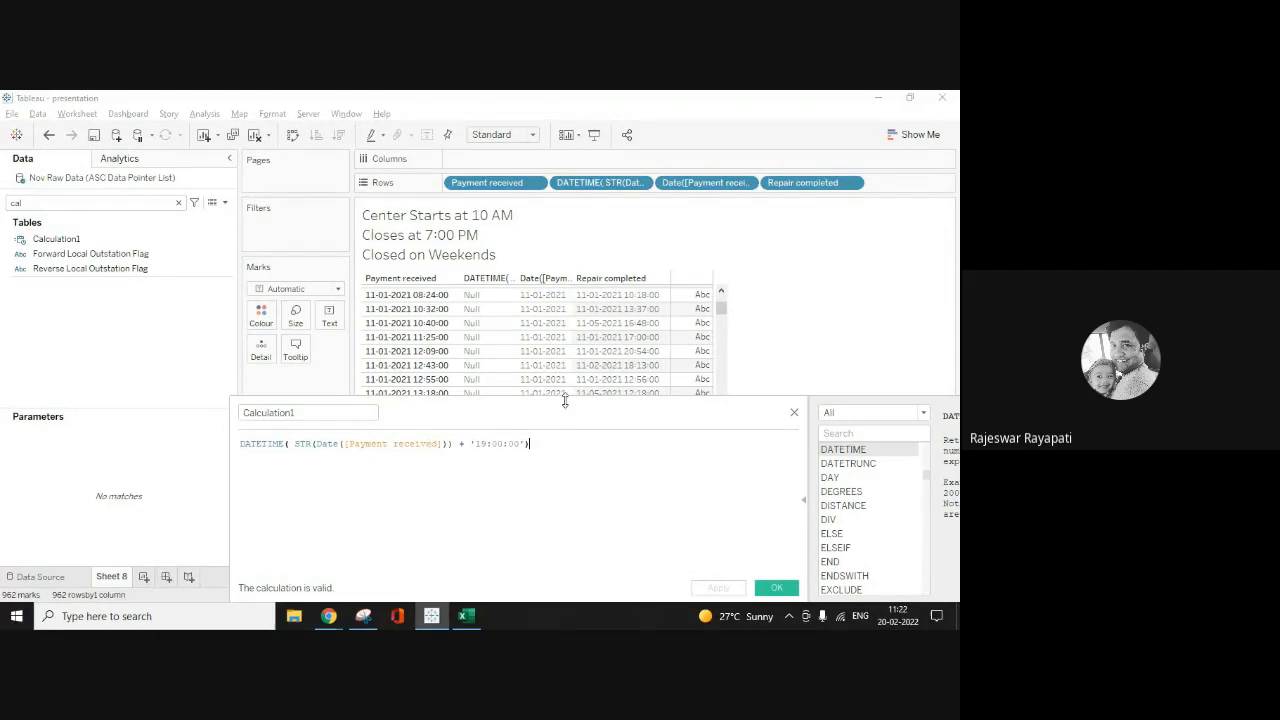
left_click_drag(566, 403, 661, 533)
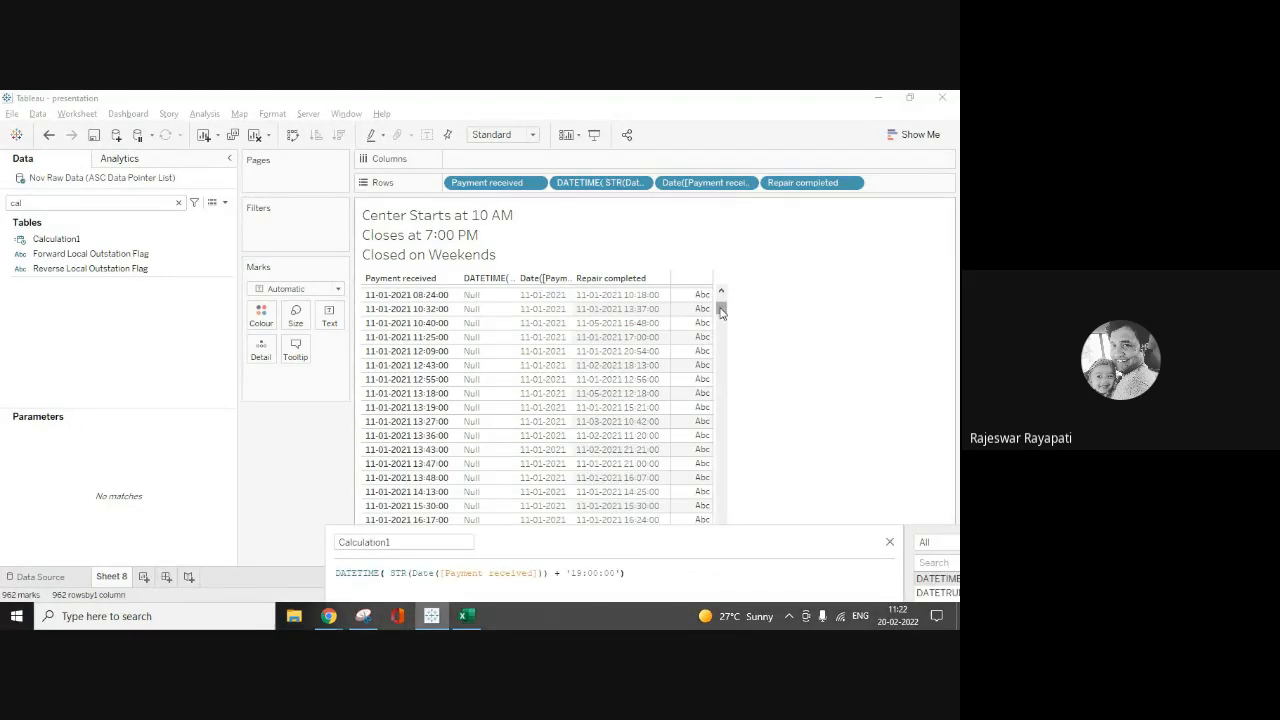
mouse_move(721, 309)
left_mouse_down()
mouse_move(722, 408)
mouse_move(706, 295)
mouse_move(720, 335)
mouse_move(720, 323)
left_mouse_up()
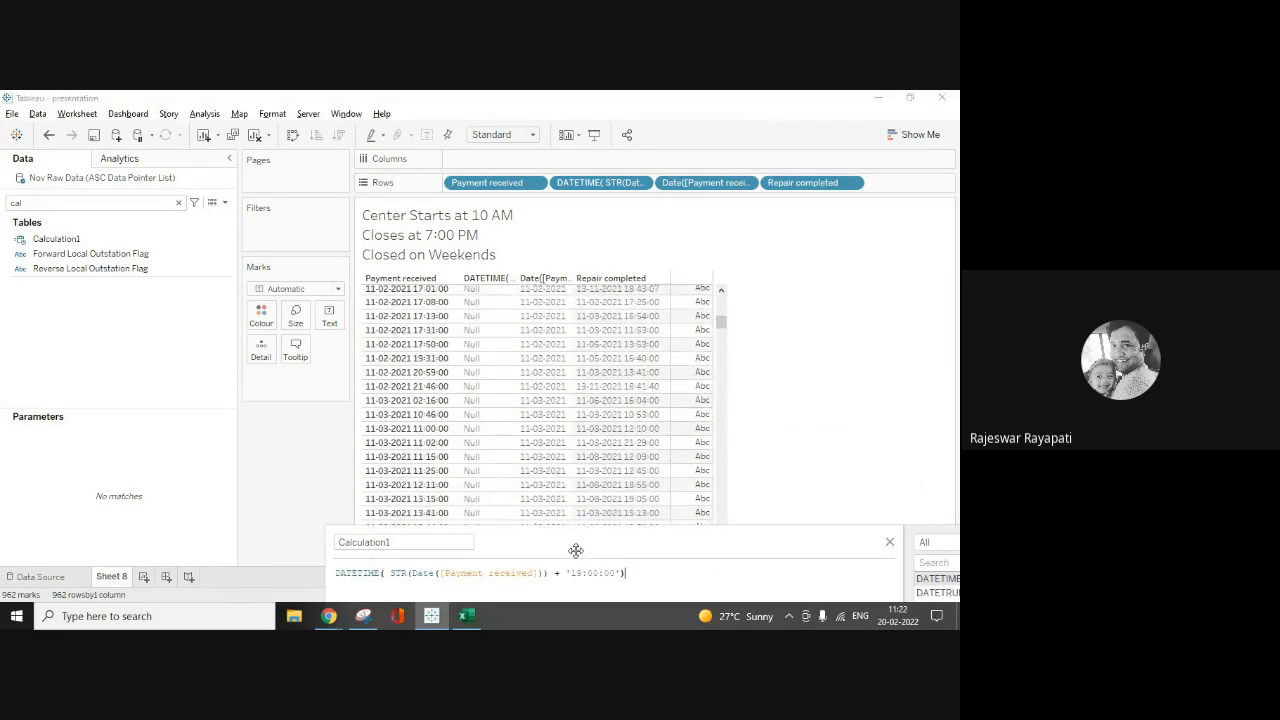
Step: Change DATETIME to MAKEDATETIME at the start of the Calculation1 formula and check the calculation error
left_click_drag(575, 550, 515, 441)
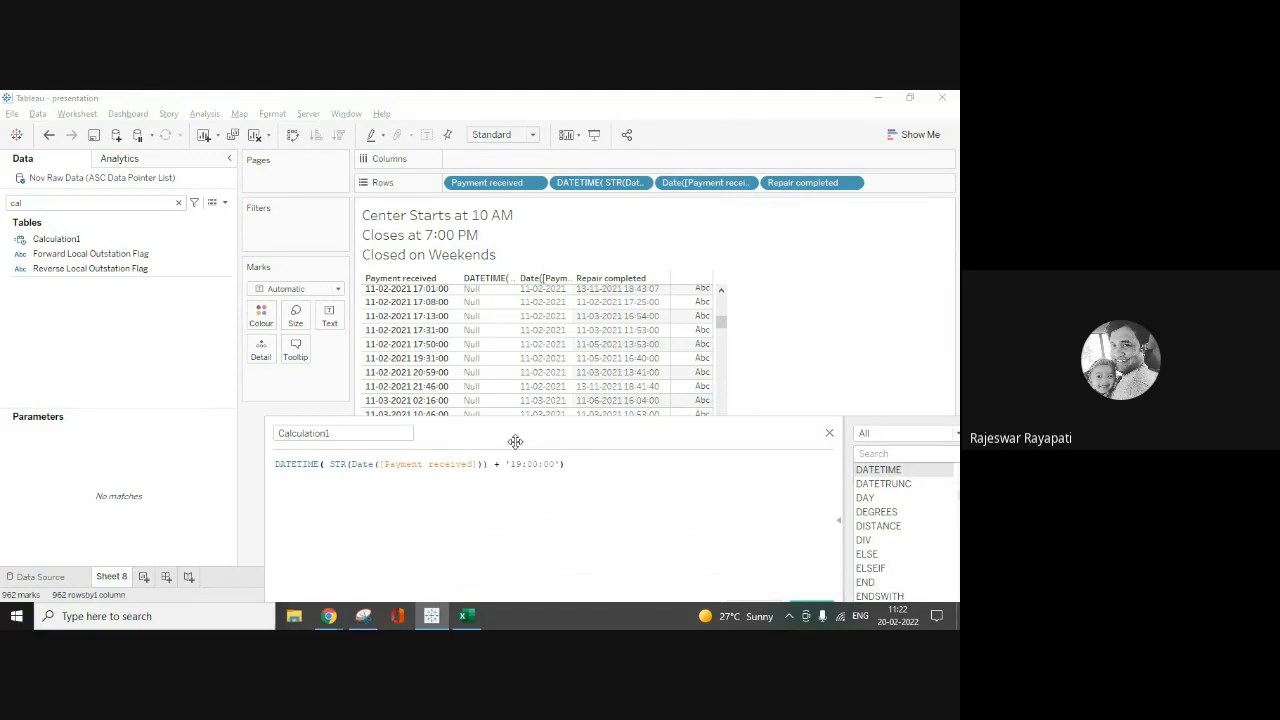
left_click(319, 465)
key("Left")
key("Left")
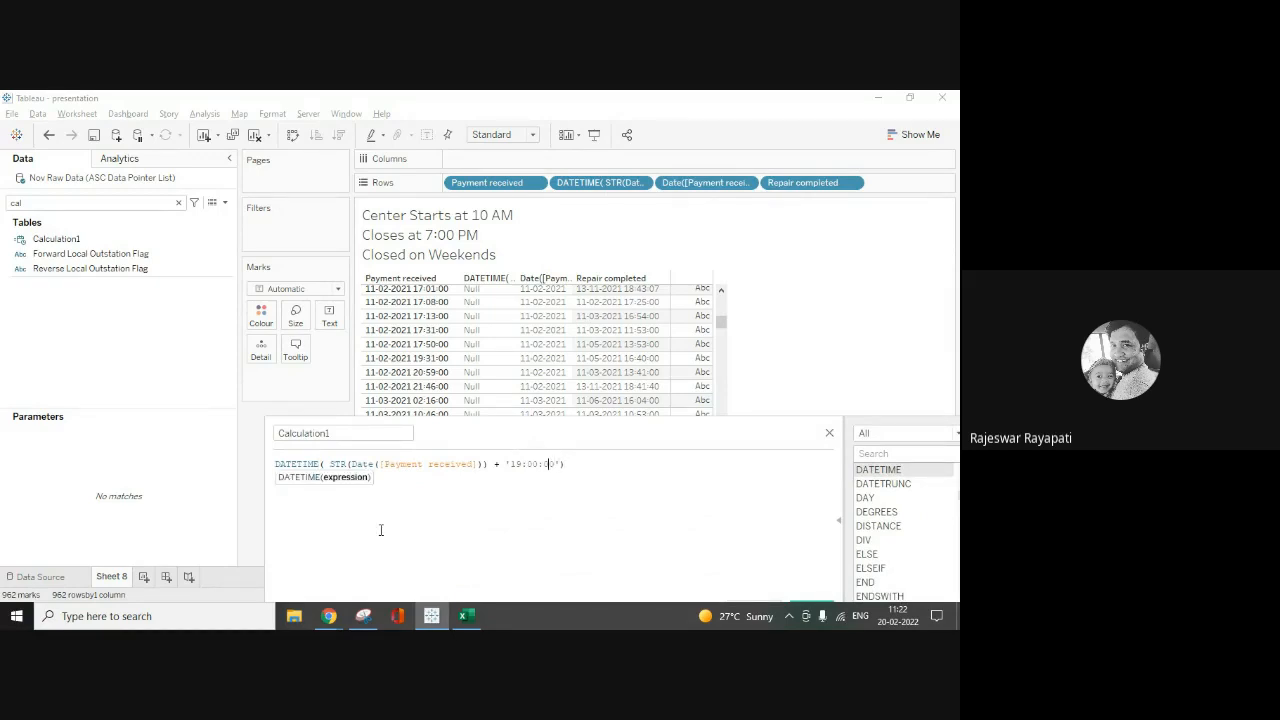
left_click(276, 464)
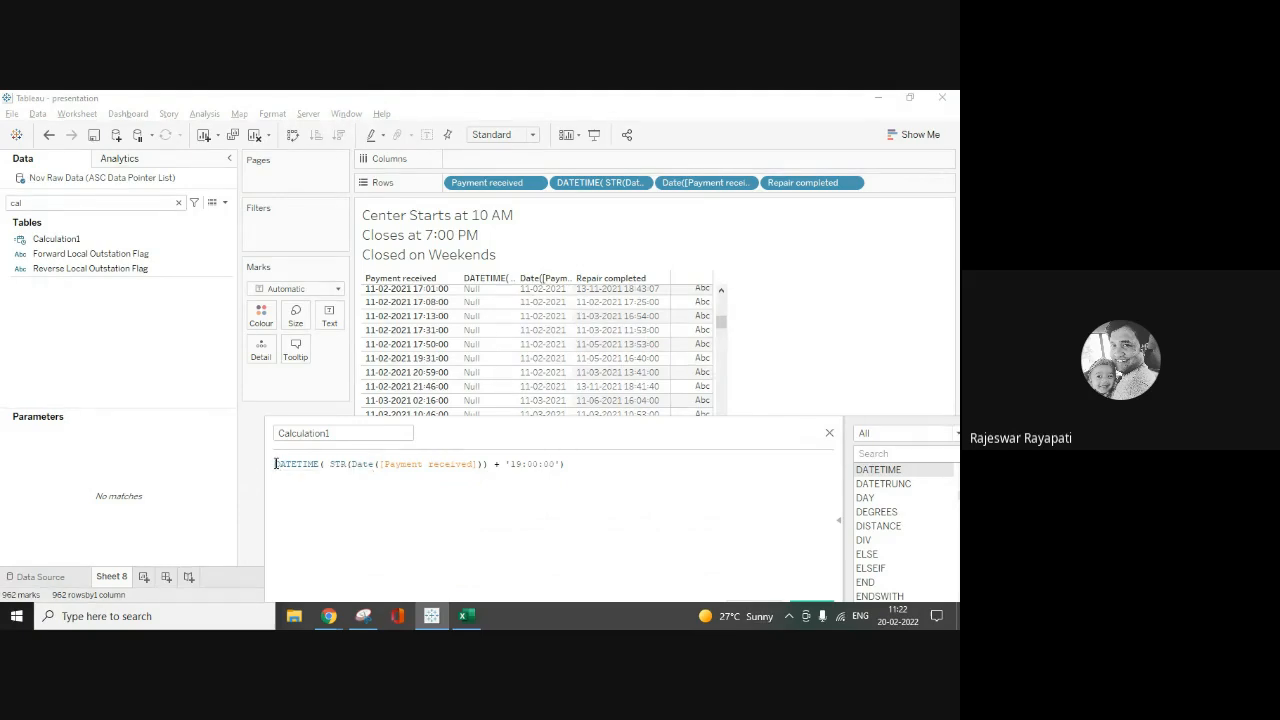
type("Make")
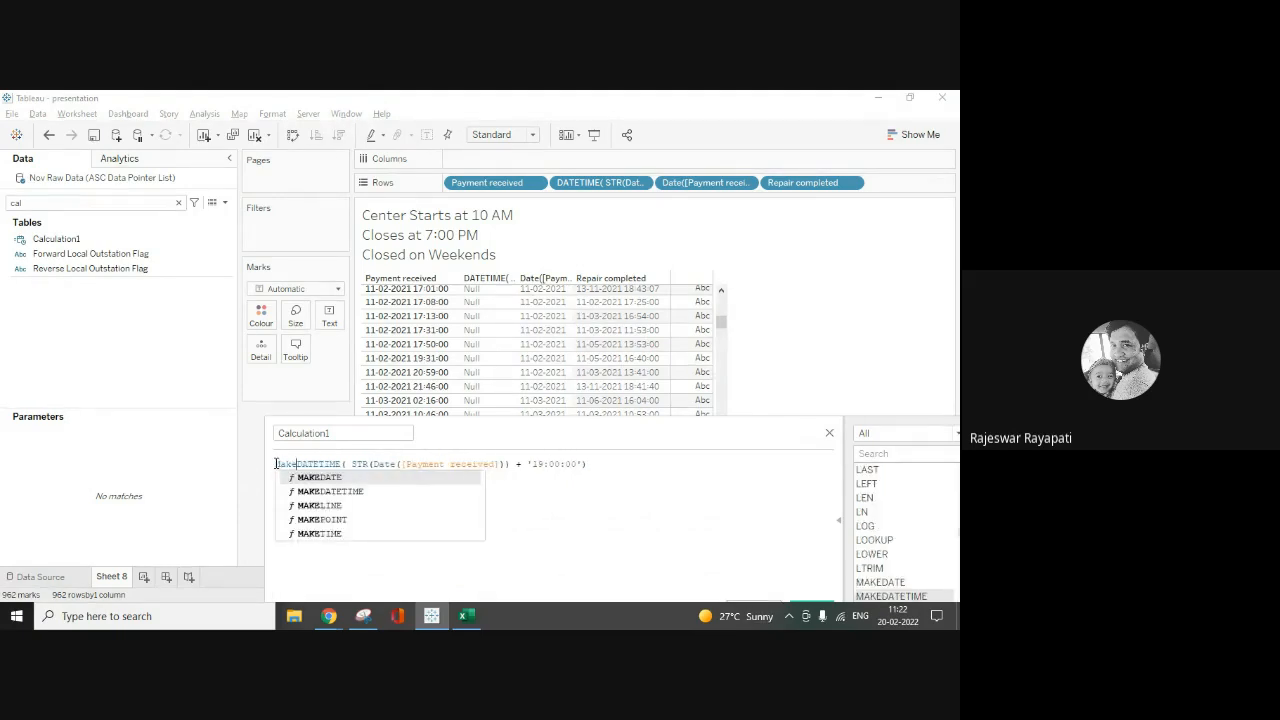
double_click(330, 491)
left_click_drag(563, 432, 519, 334)
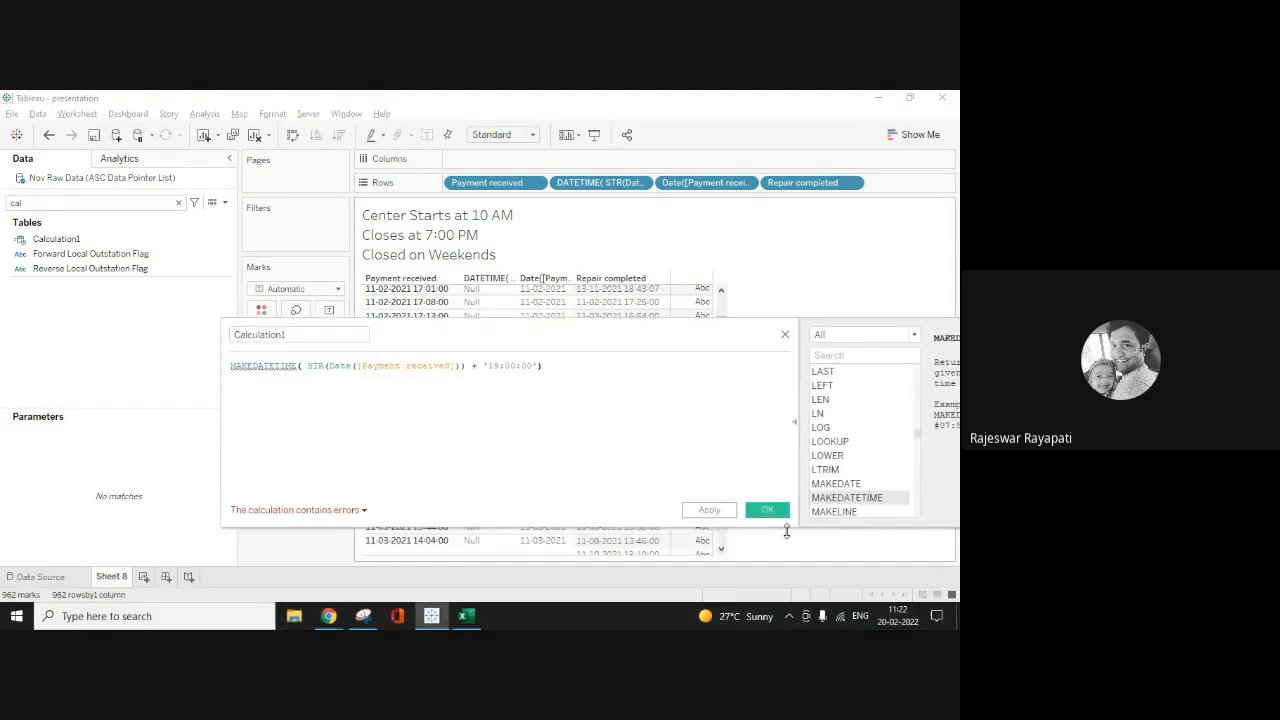
left_click(333, 512)
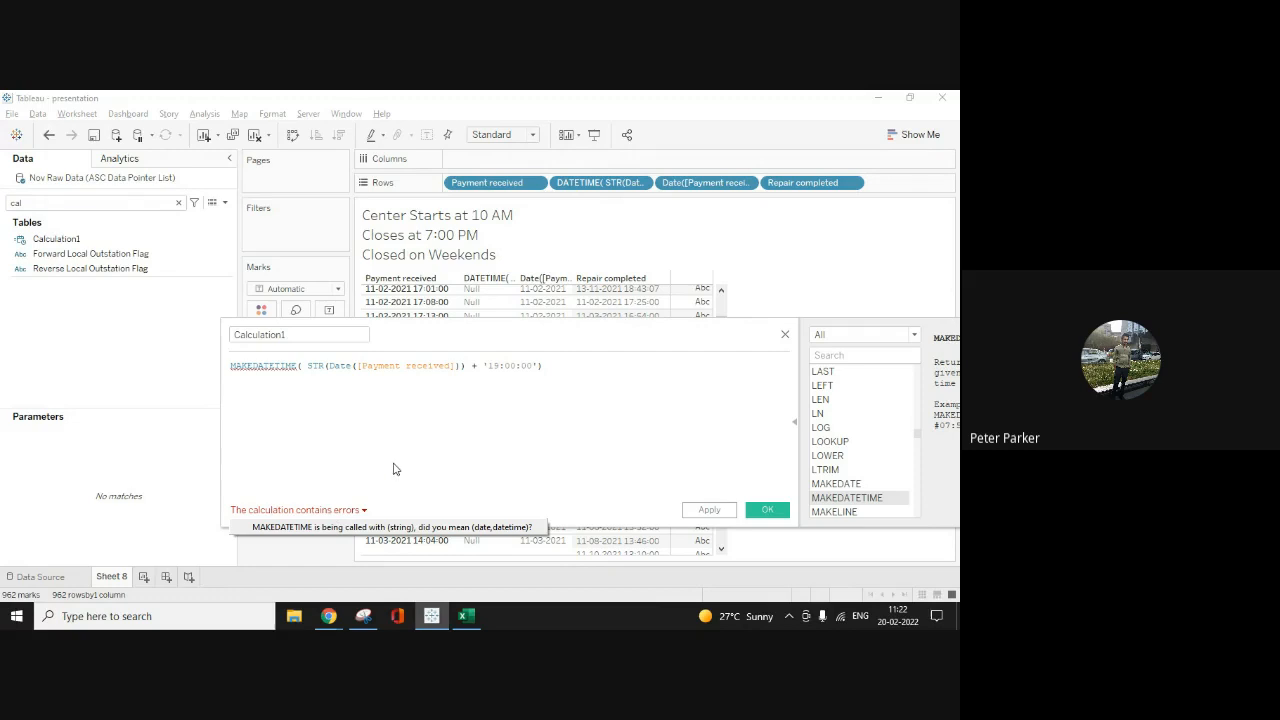
Step: Remove STR from around Date([Payment received]) in the MAKEDATETIME formula and check the calculation error again
left_click(324, 367)
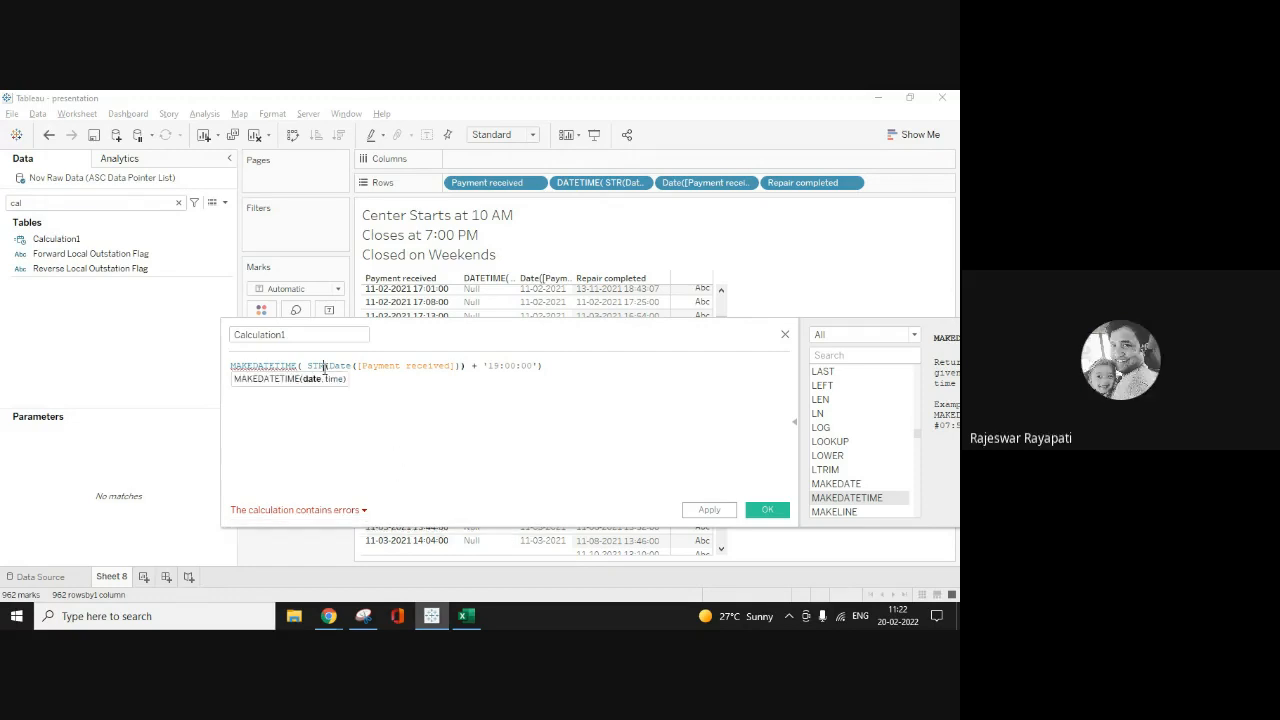
key("BackSpace")
key("BackSpace")
key("BackSpace")
left_click(410, 420)
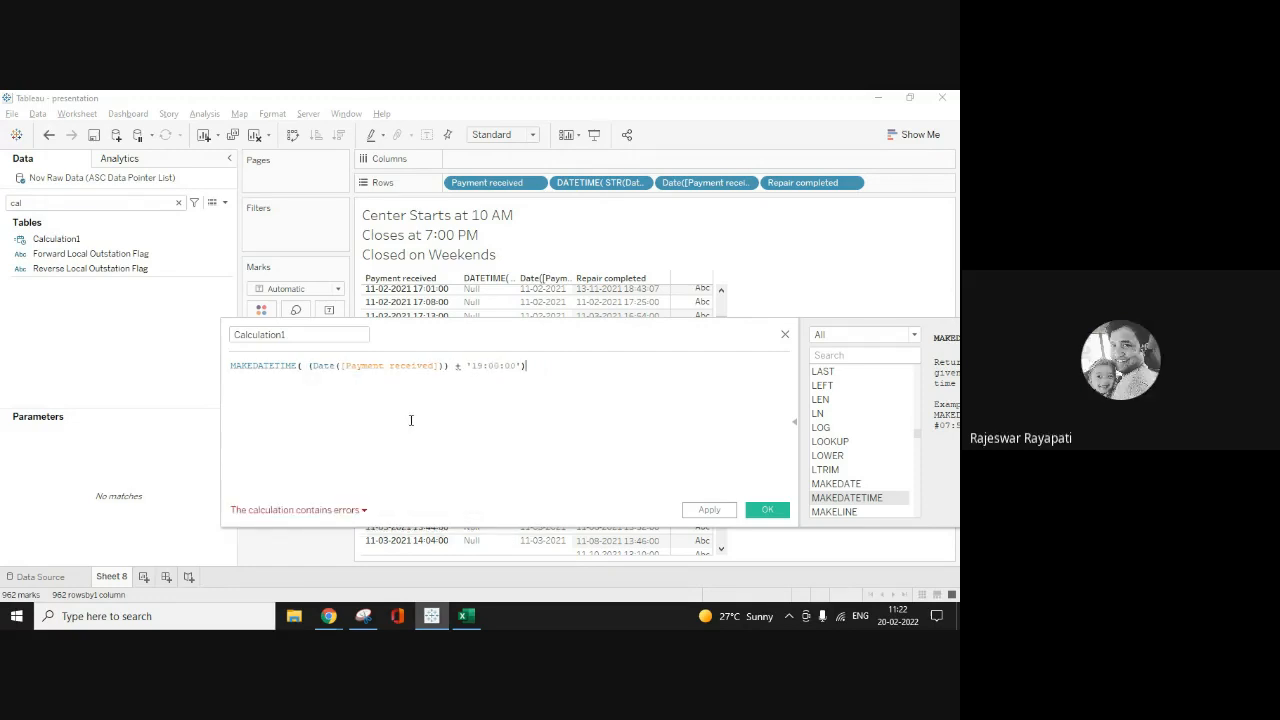
left_click(461, 364)
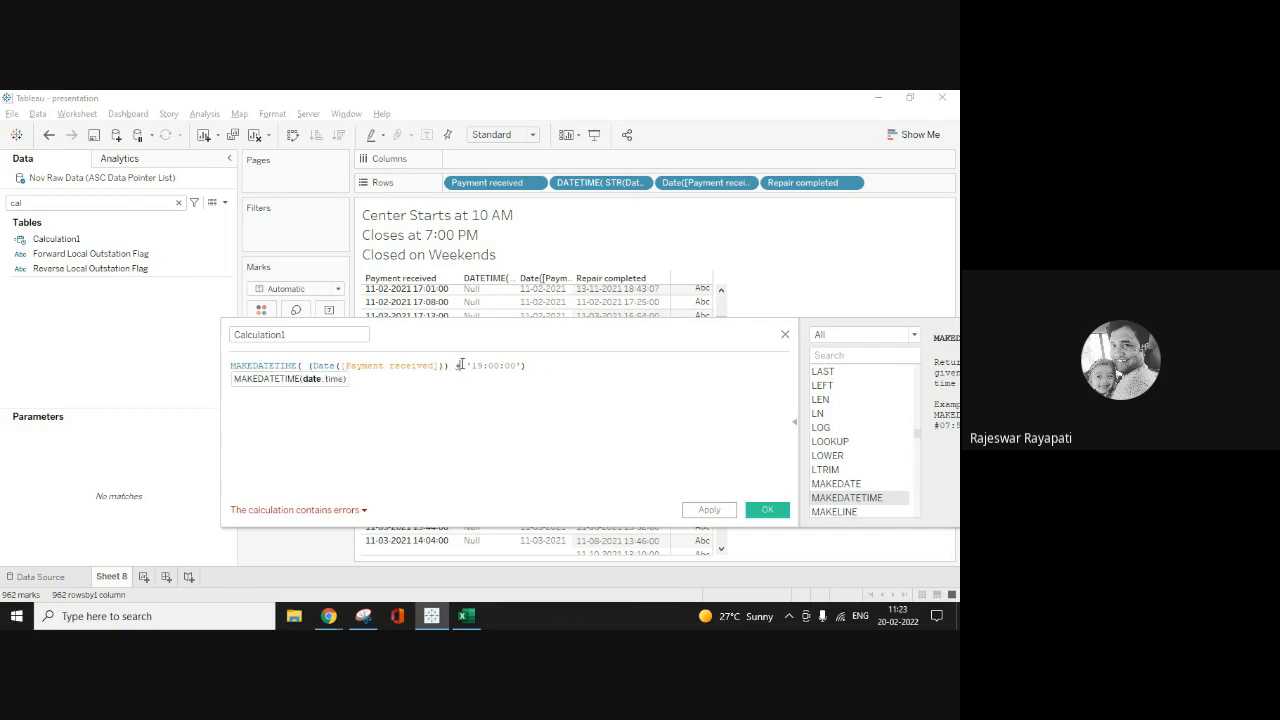
left_click(291, 512)
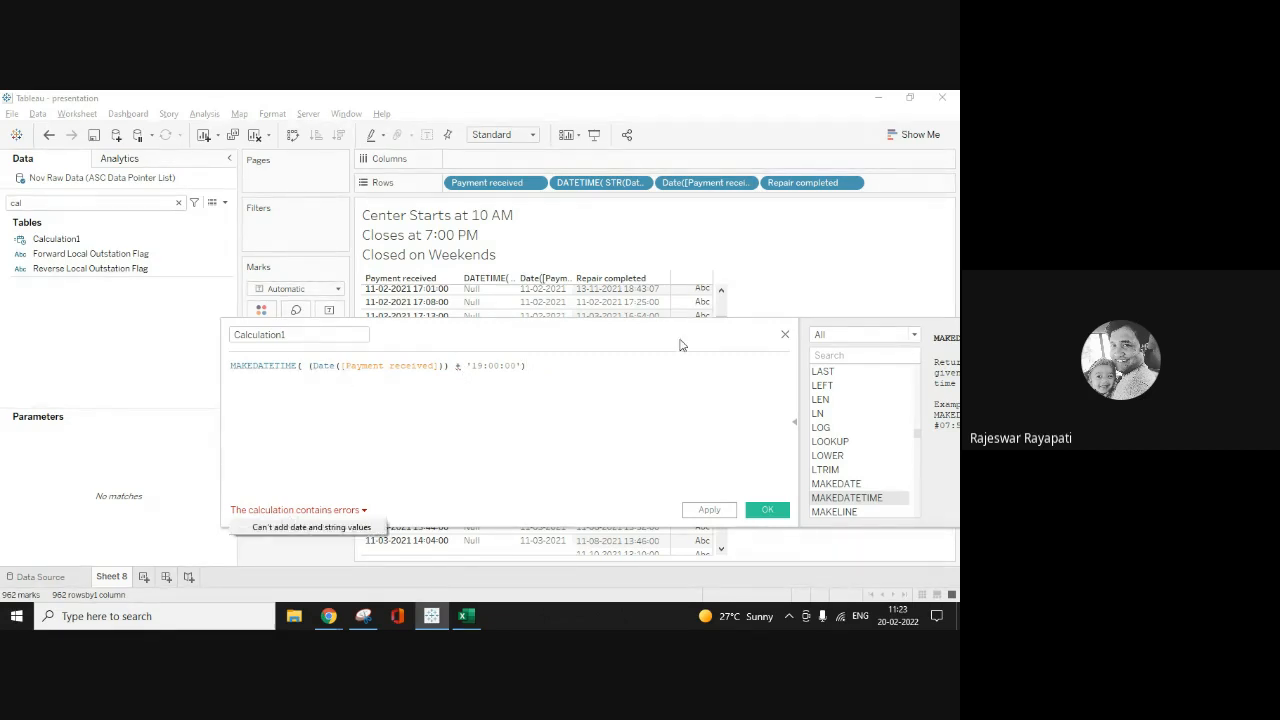
Step: Replace the plus sign with a comma, enclose 19:00:00 in # delimiters instead of quotes, and apply the calculation
left_click_drag(652, 328, 549, 360)
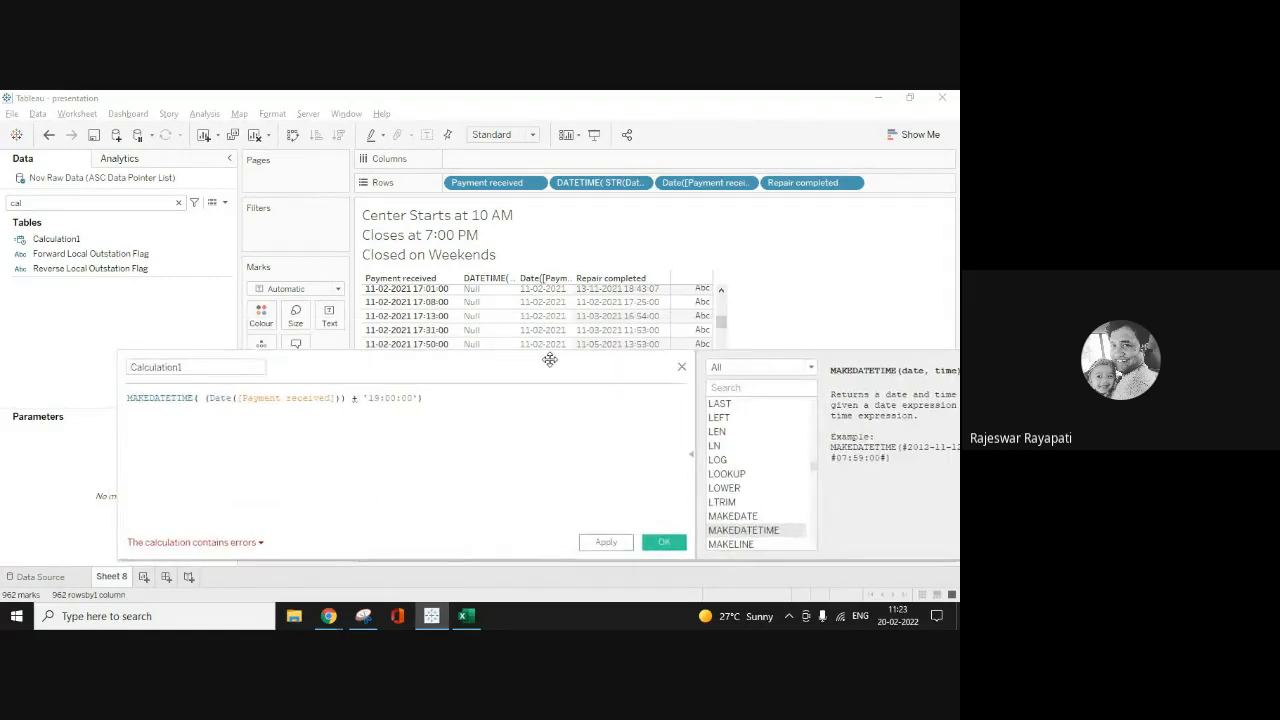
left_click(362, 397)
key("BackSpace")
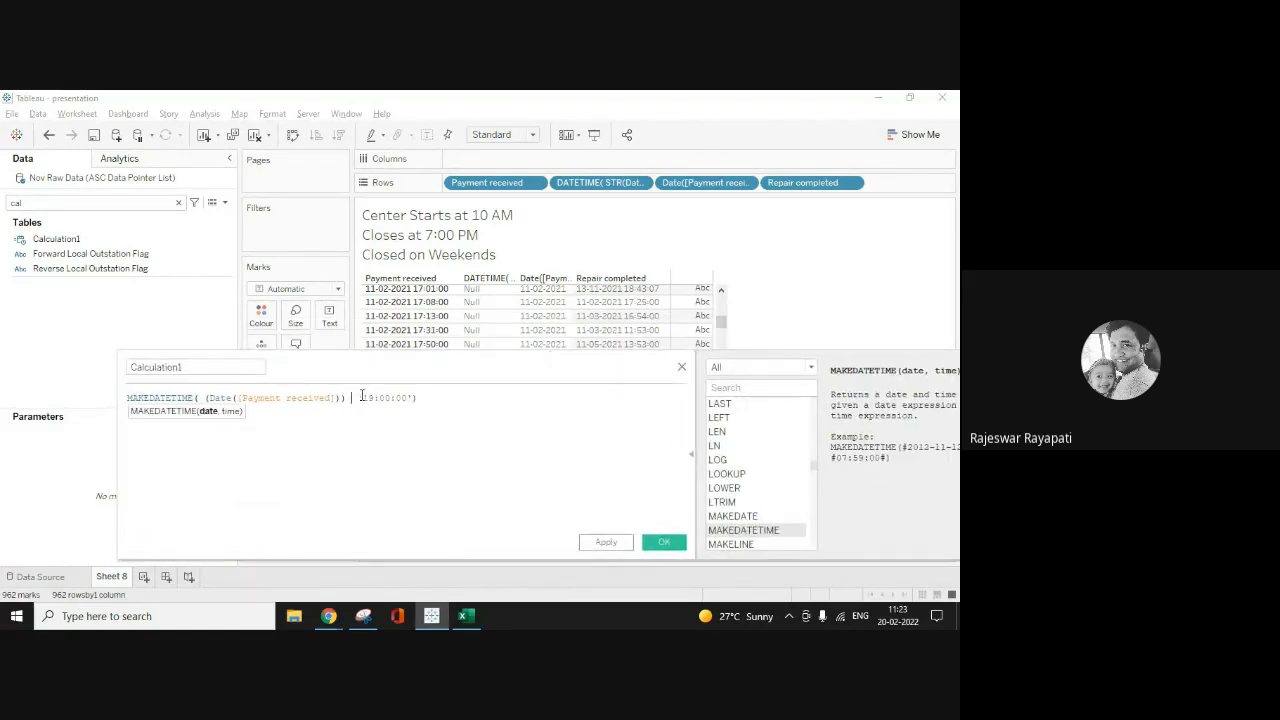
type(",")
key("BackSpace")
type("#")
key("Right")
key("Right")
key("Right")
key("Right")
key("Right")
key("BackSpace")
type("#")
left_click(603, 545)
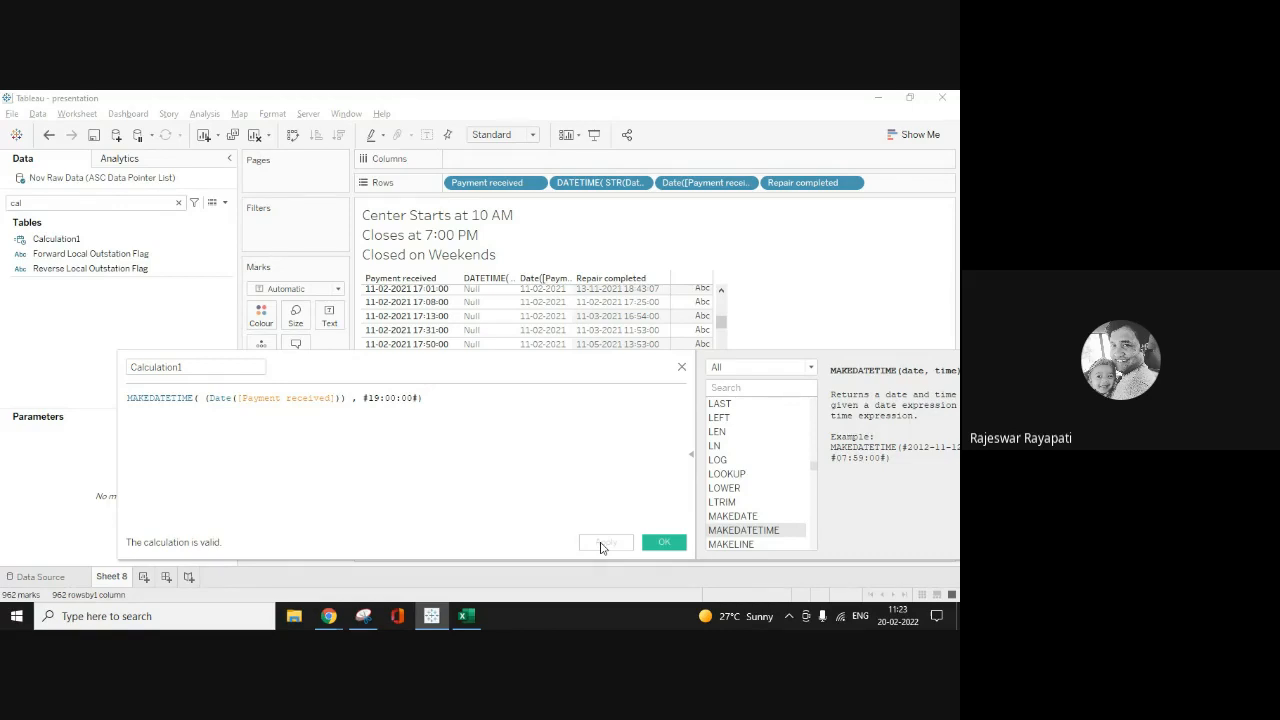
Step: Replace the DATETIME pill on Rows with the MAKEDATETIME( (Date([Payment received])) , #19:00:00#) formula and uncover the table to review its values
left_click(622, 125)
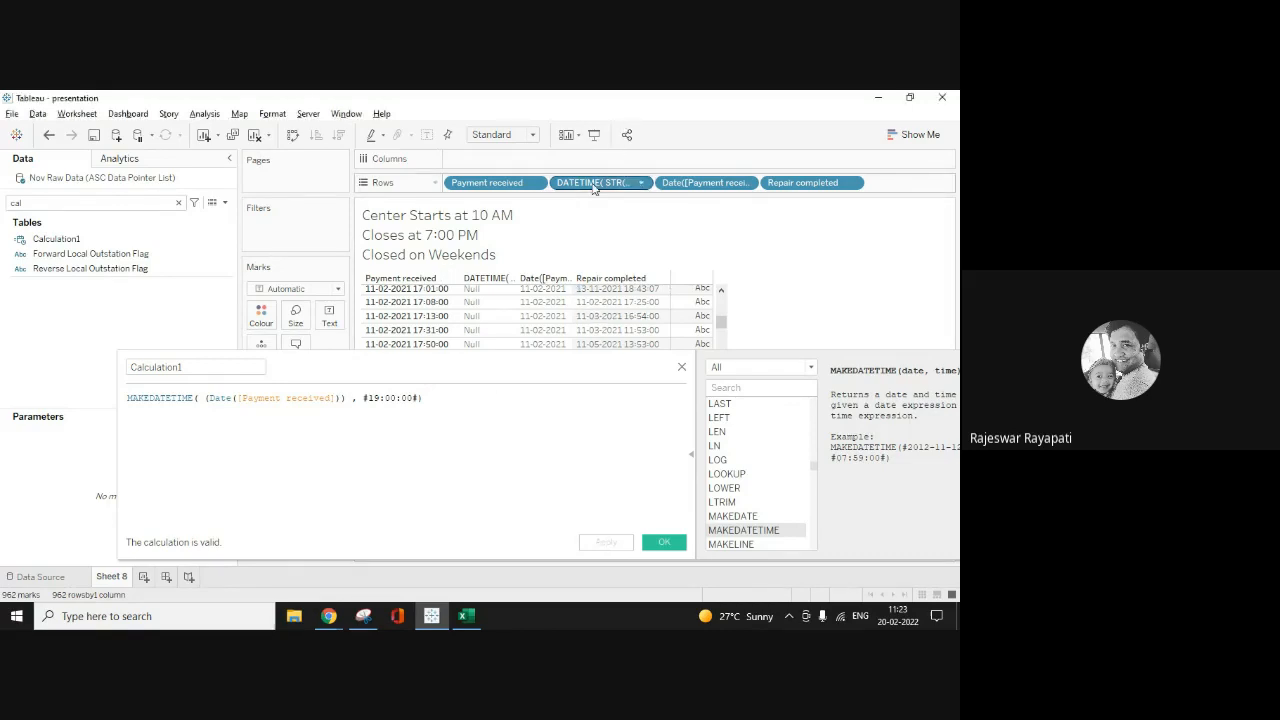
left_click_drag(593, 188, 914, 282)
left_click_drag(424, 399, 362, 398)
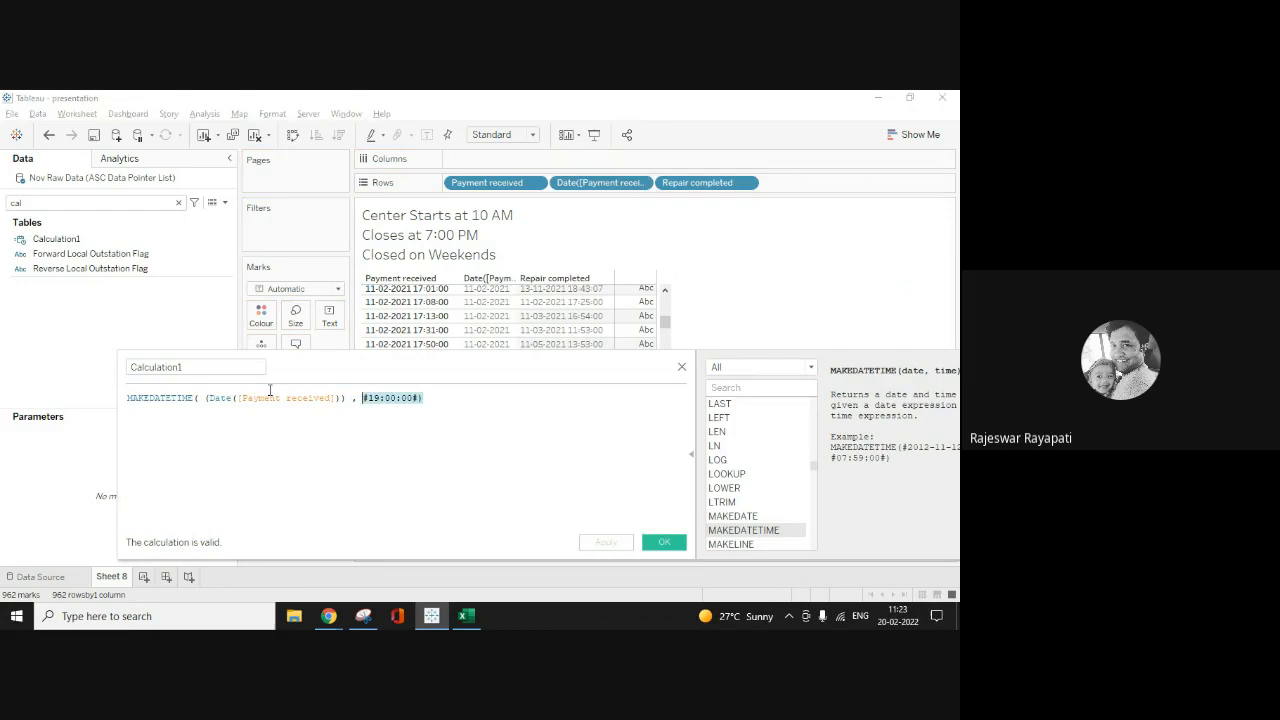
left_click_drag(270, 390, 53, 368)
left_click_drag(242, 405, 558, 190)
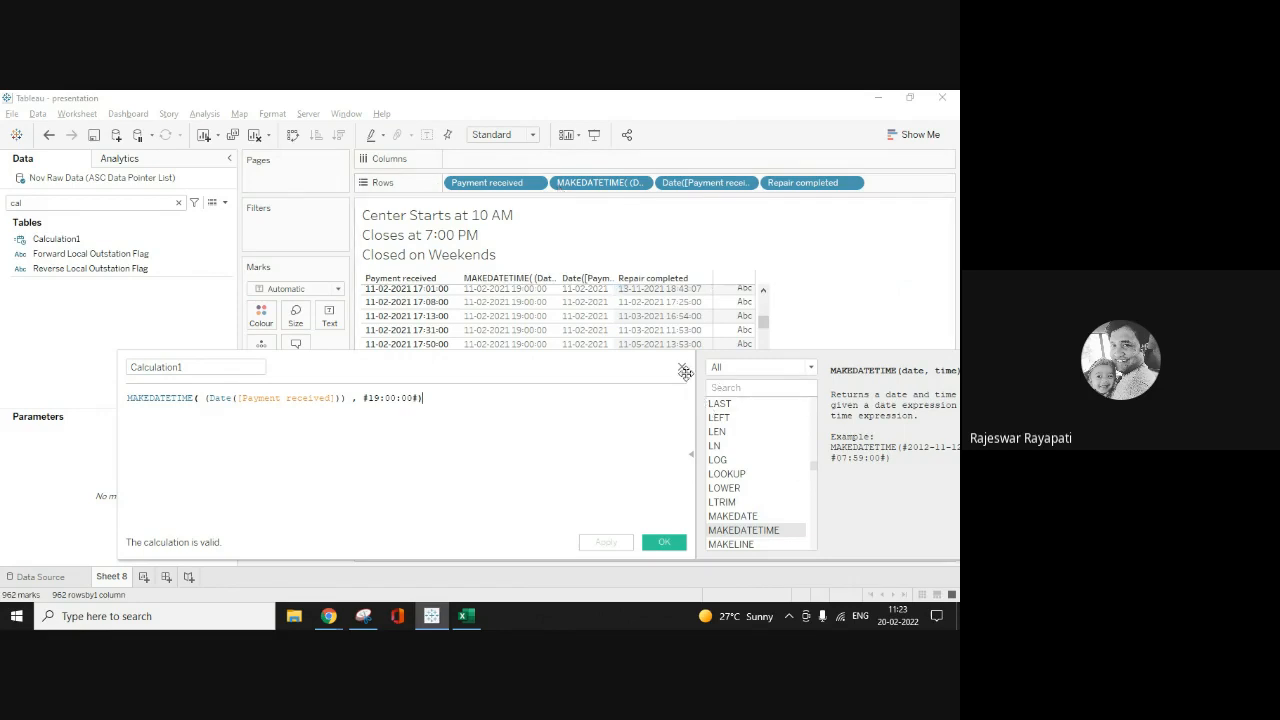
left_click_drag(619, 371, 665, 530)
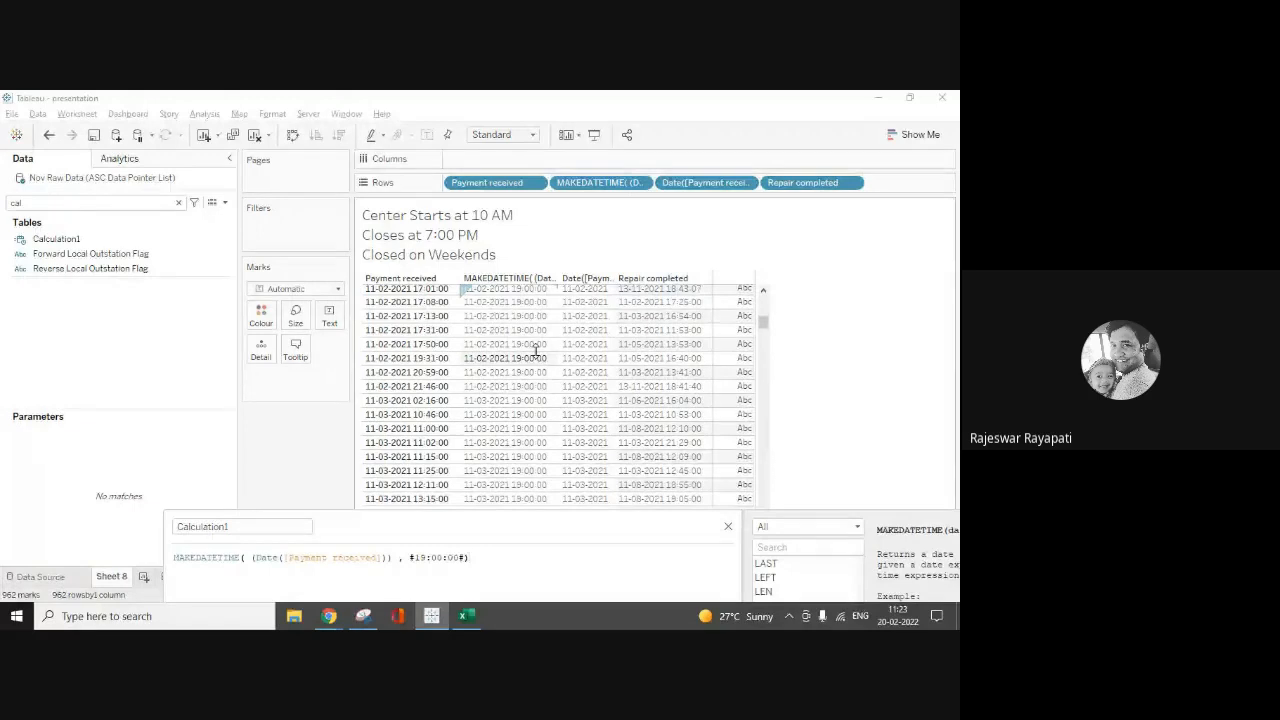
Step: Close the calculation editor and remove Date([Payment received]) and Repair completed from Rows
left_click(728, 528)
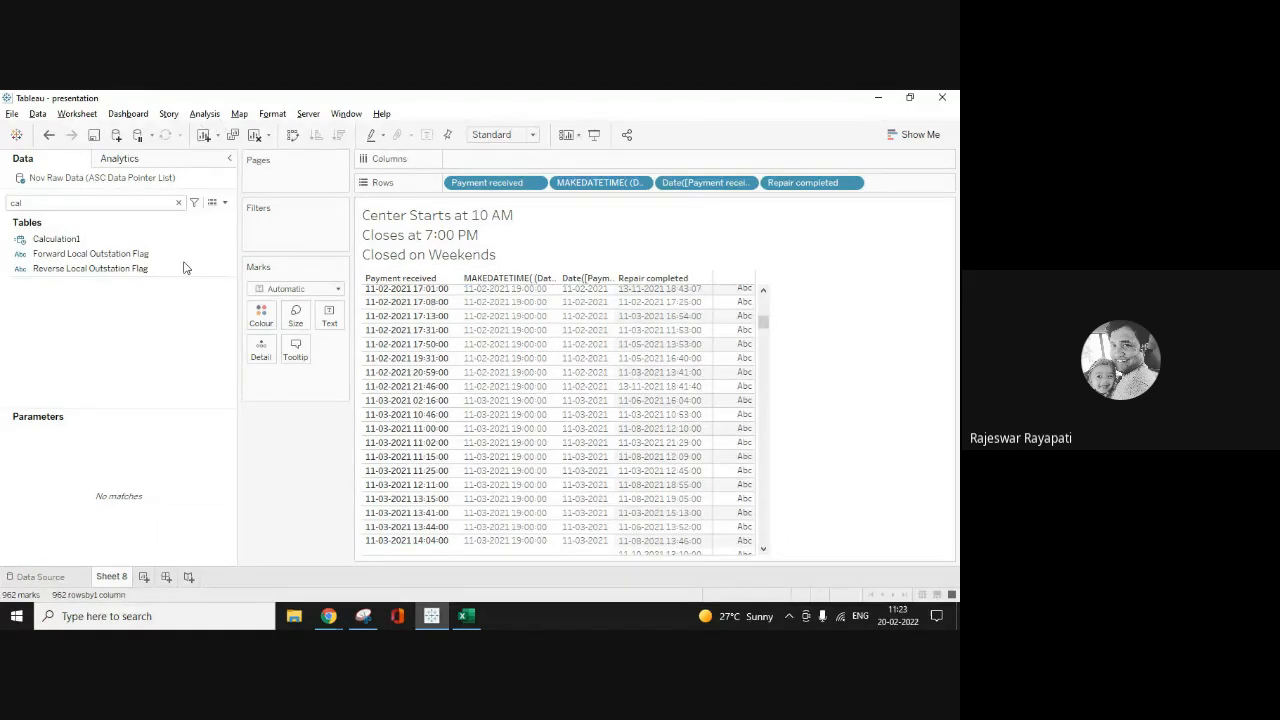
left_click(83, 240)
left_click_drag(705, 183, 772, 211)
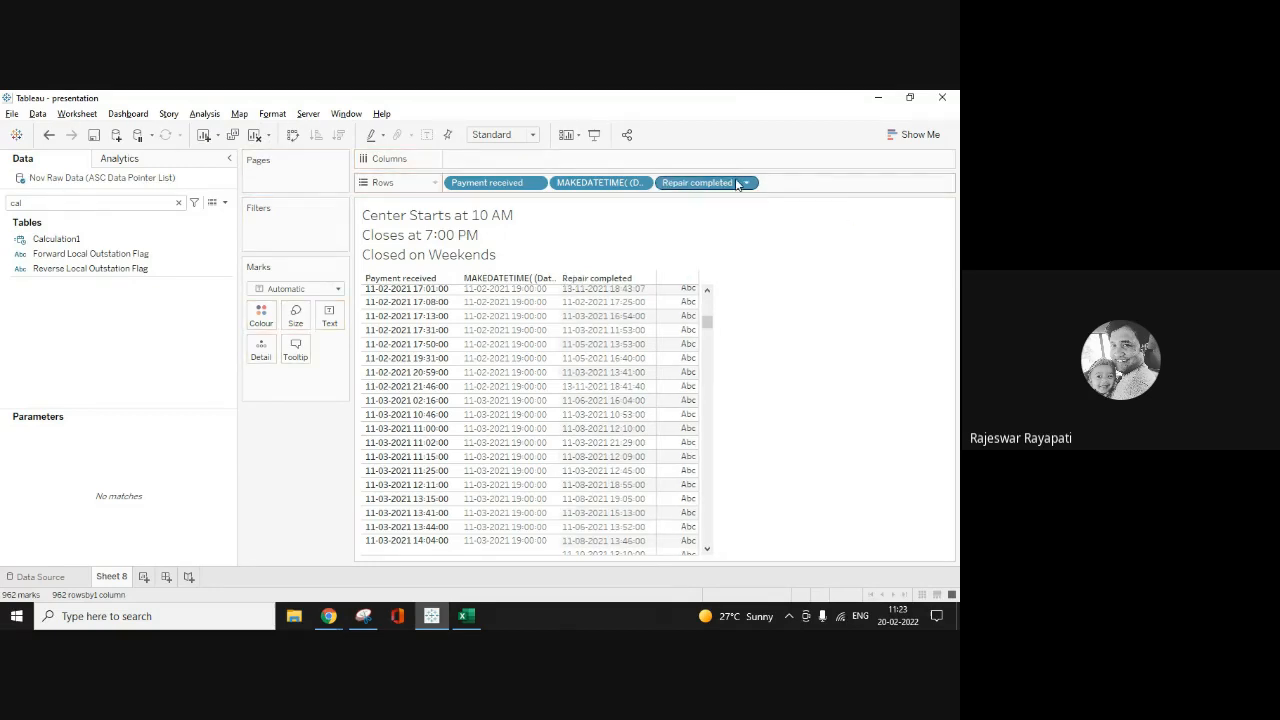
left_click_drag(705, 183, 955, 333)
Step: Create a new calculated field, hide the function reference, and shrink and move the editor clear of the table's upper rows
left_click(204, 114)
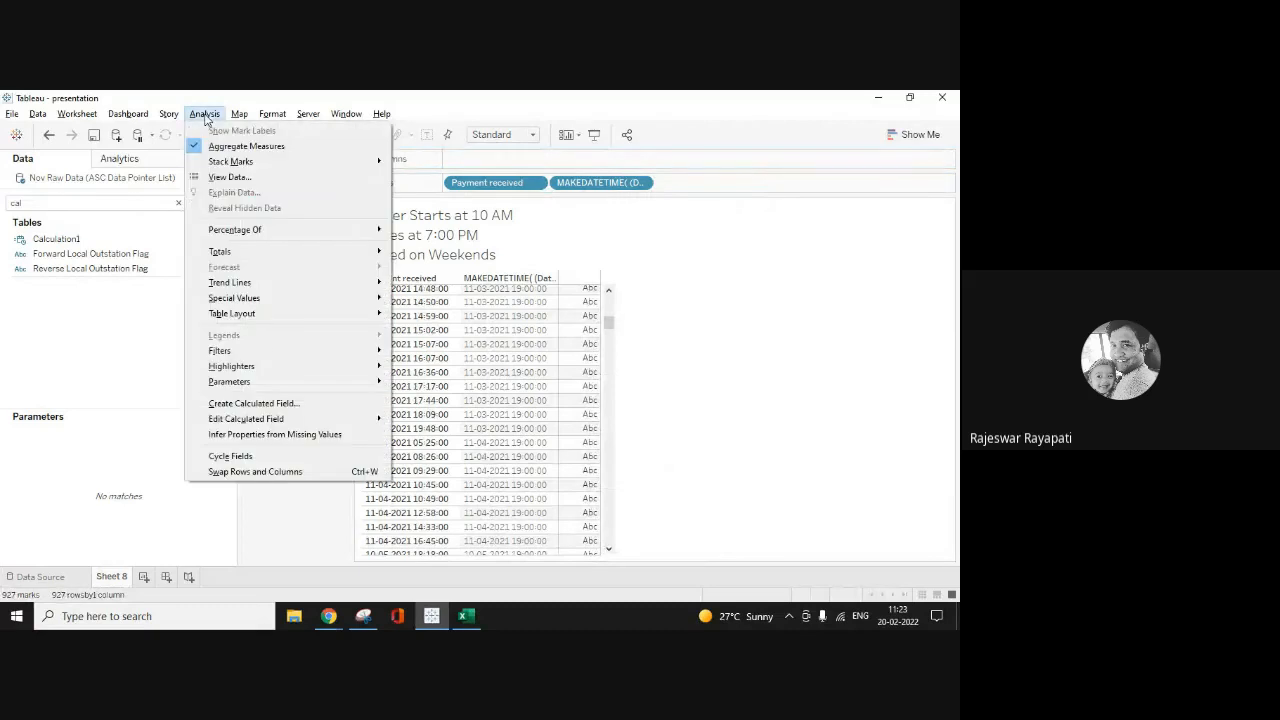
left_click(270, 408)
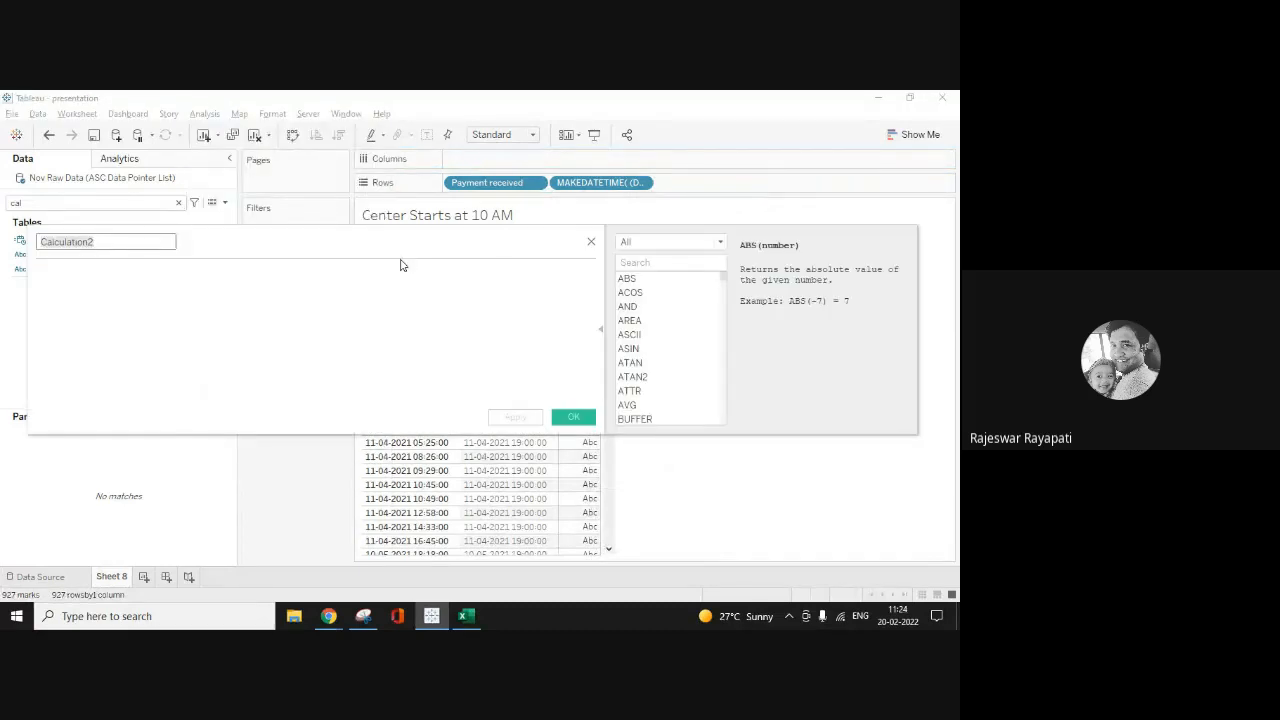
left_click(601, 328)
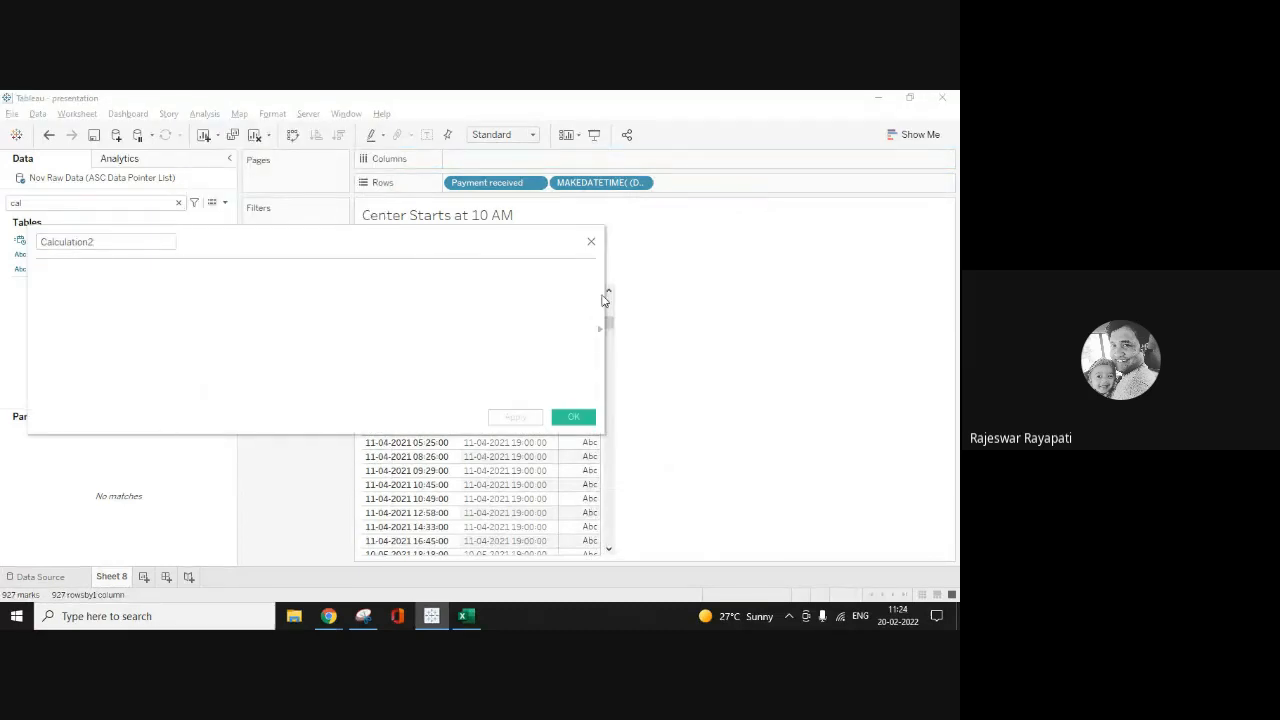
left_click_drag(603, 299, 327, 283)
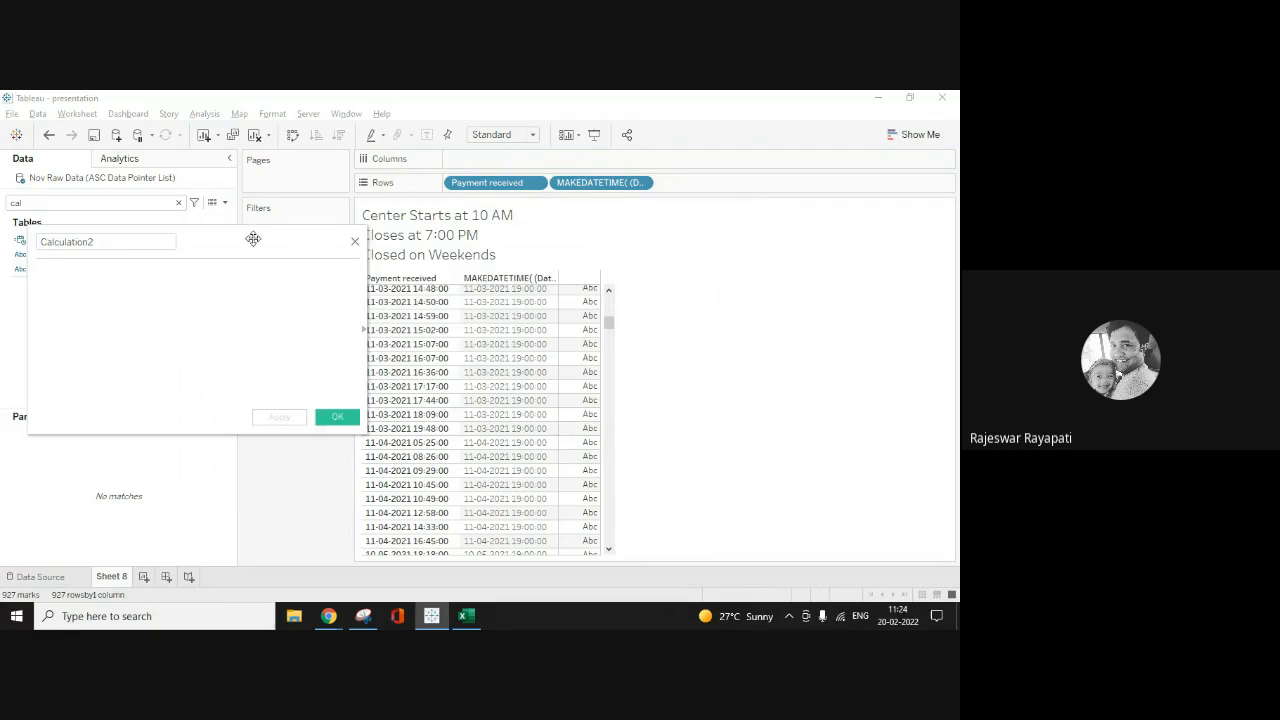
left_click_drag(253, 238, 661, 396)
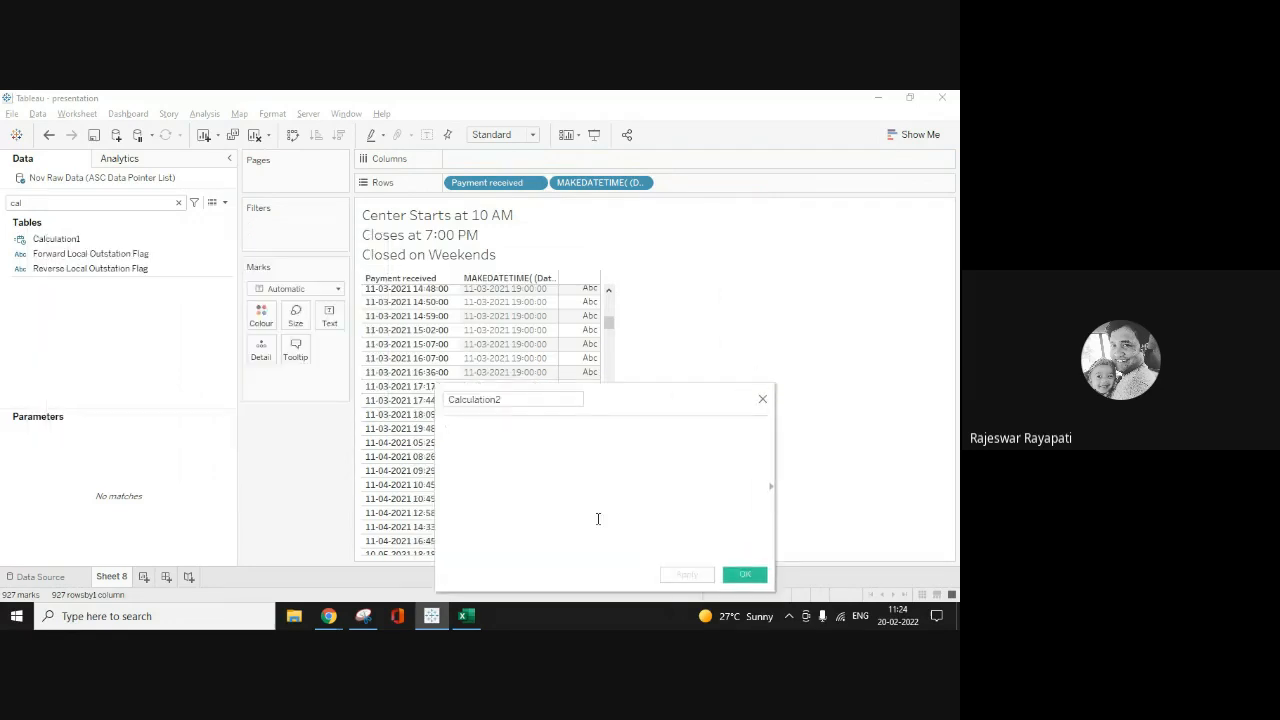
Step: Start the new field's formula with the DATEDIFF function and 'hour' as its date part
type("Date")
key("Down")
key("Down")
key("Down")
key("Down")
key("Down")
key("Return")
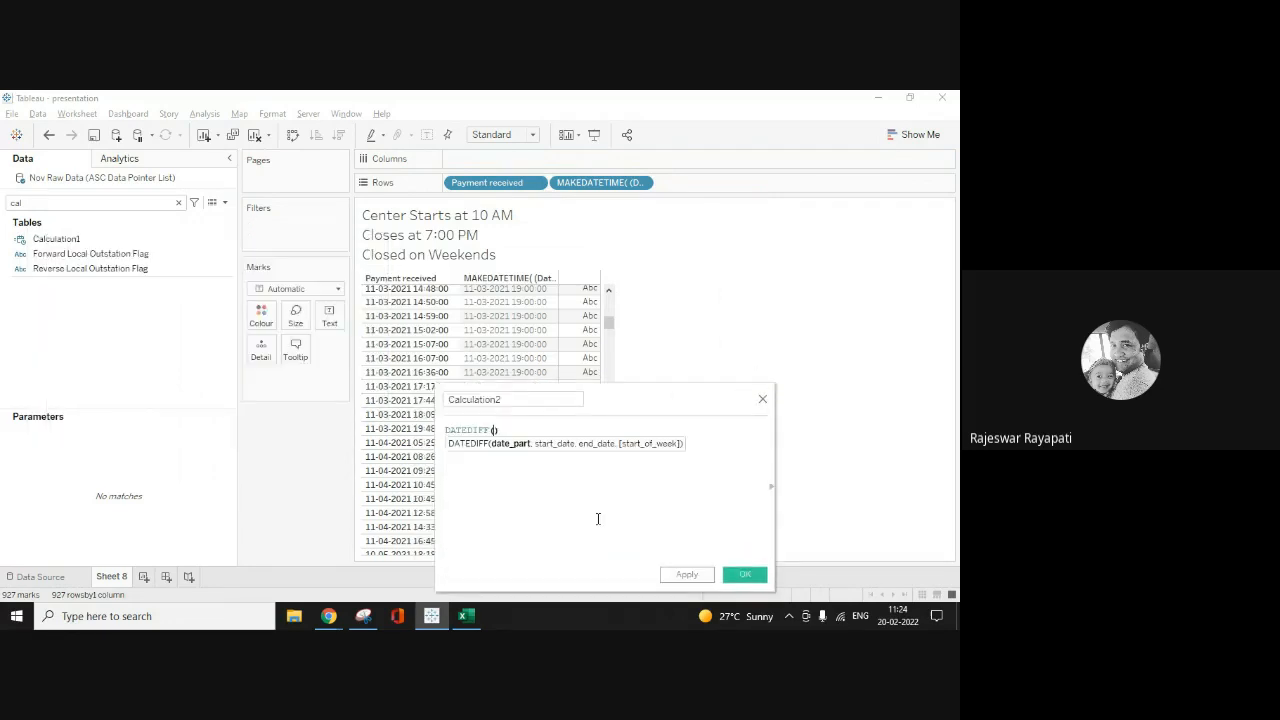
key("Delete")
type("'hour',")
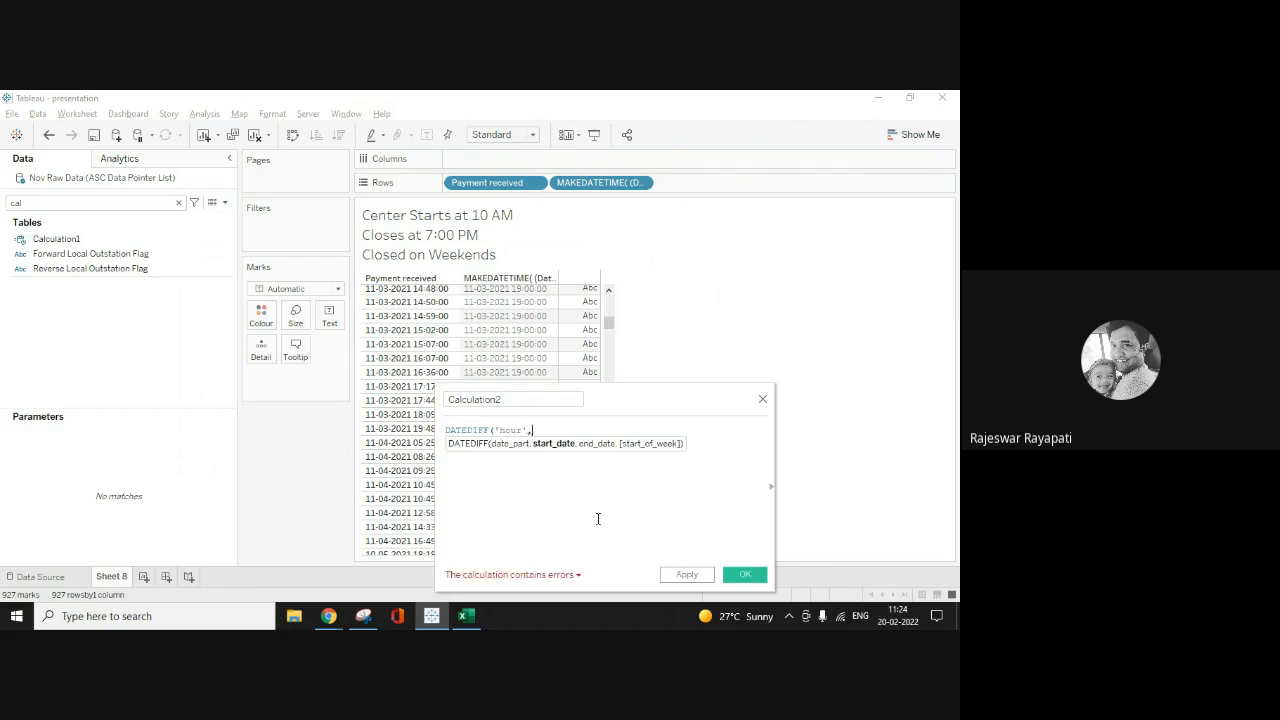
Step: Complete the DATEDIFF formula with [Payment received] as start date and [Calculation1] as end date, and apply it
type("pay")
key("Escape")
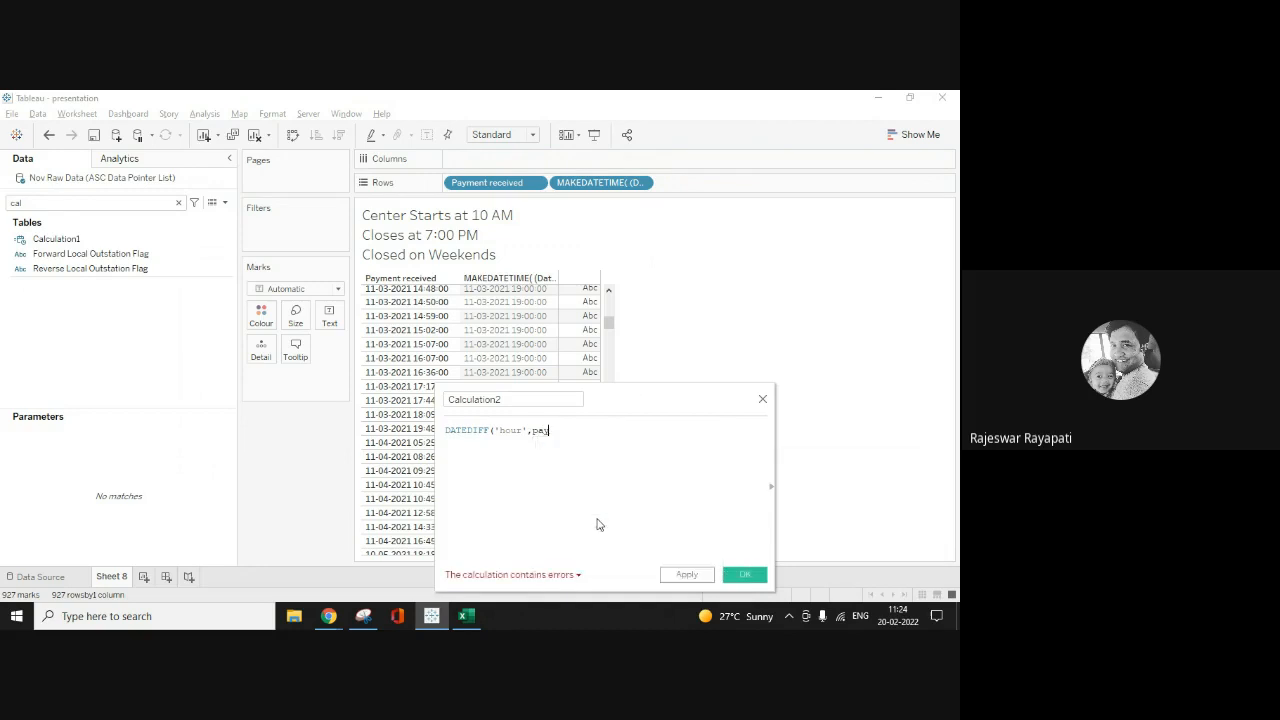
key("Return")
type(",")
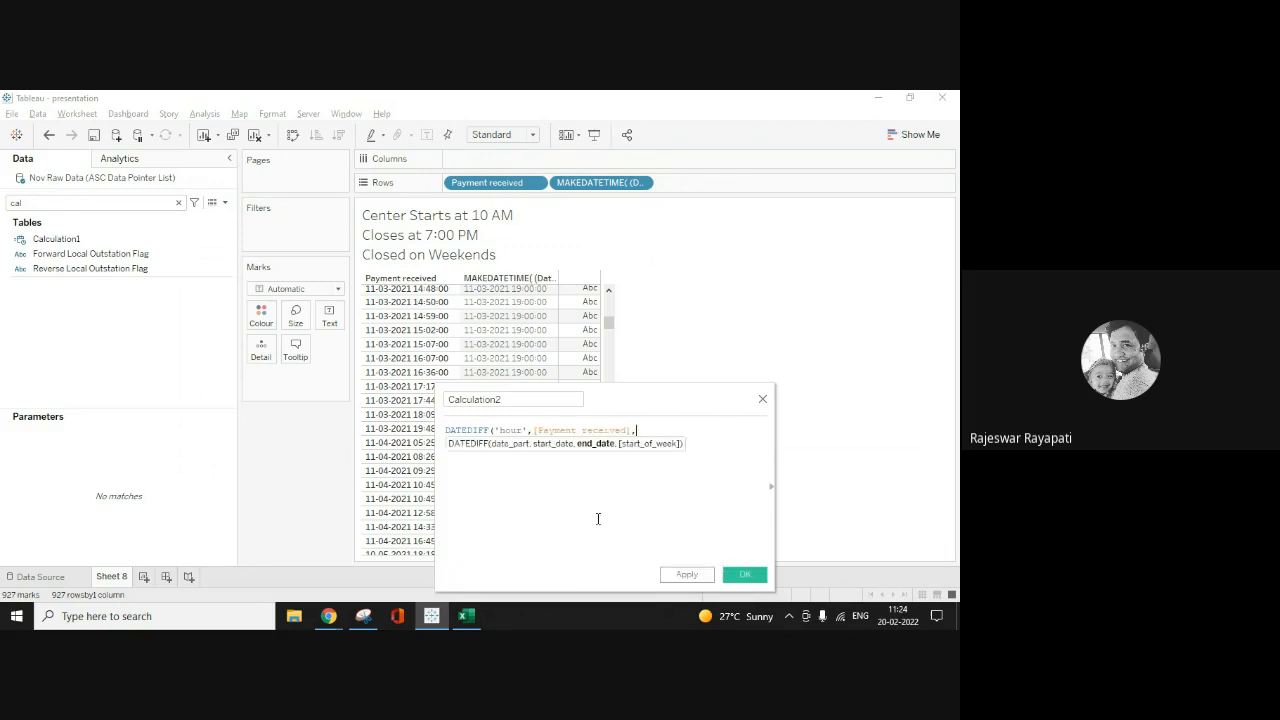
type("ca")
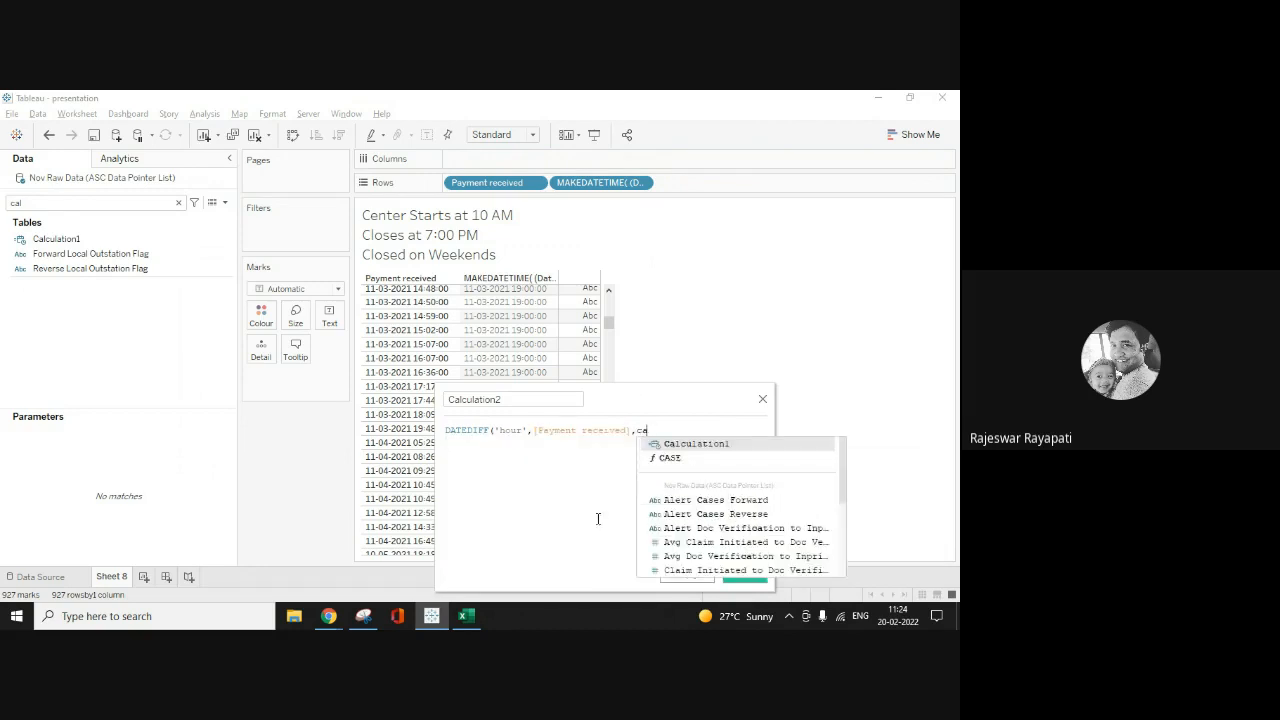
key("Return")
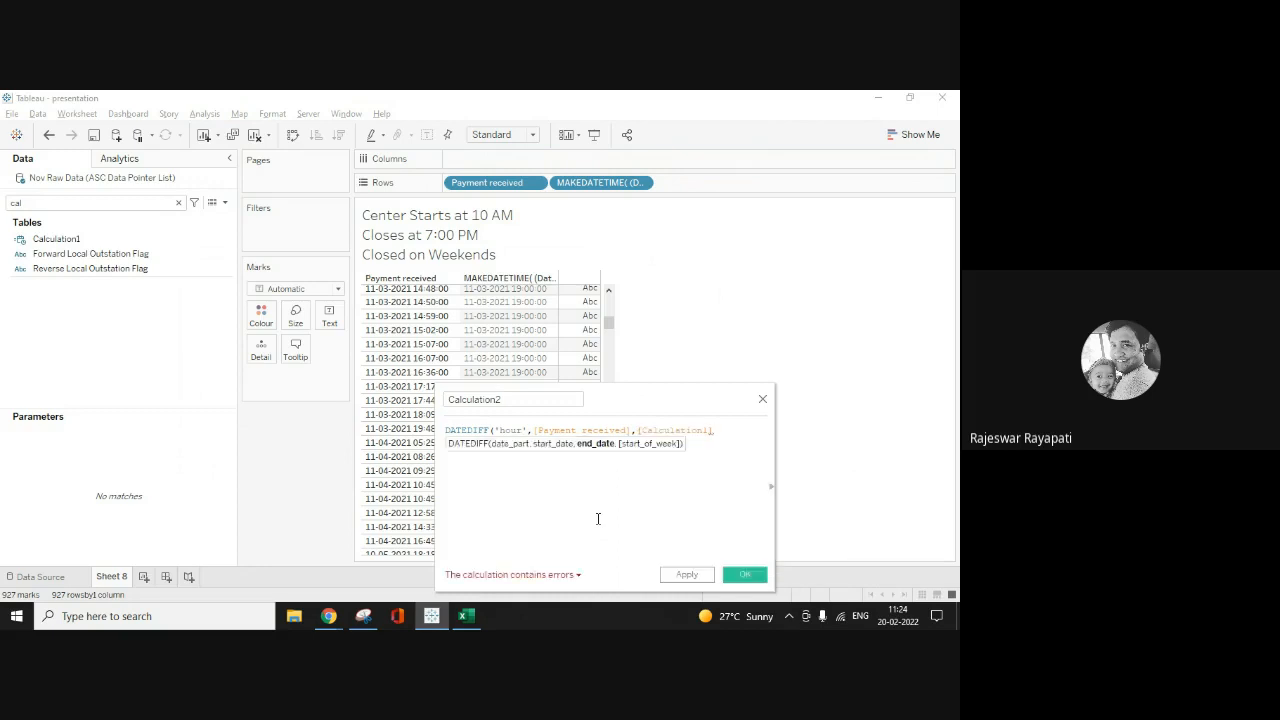
type(")")
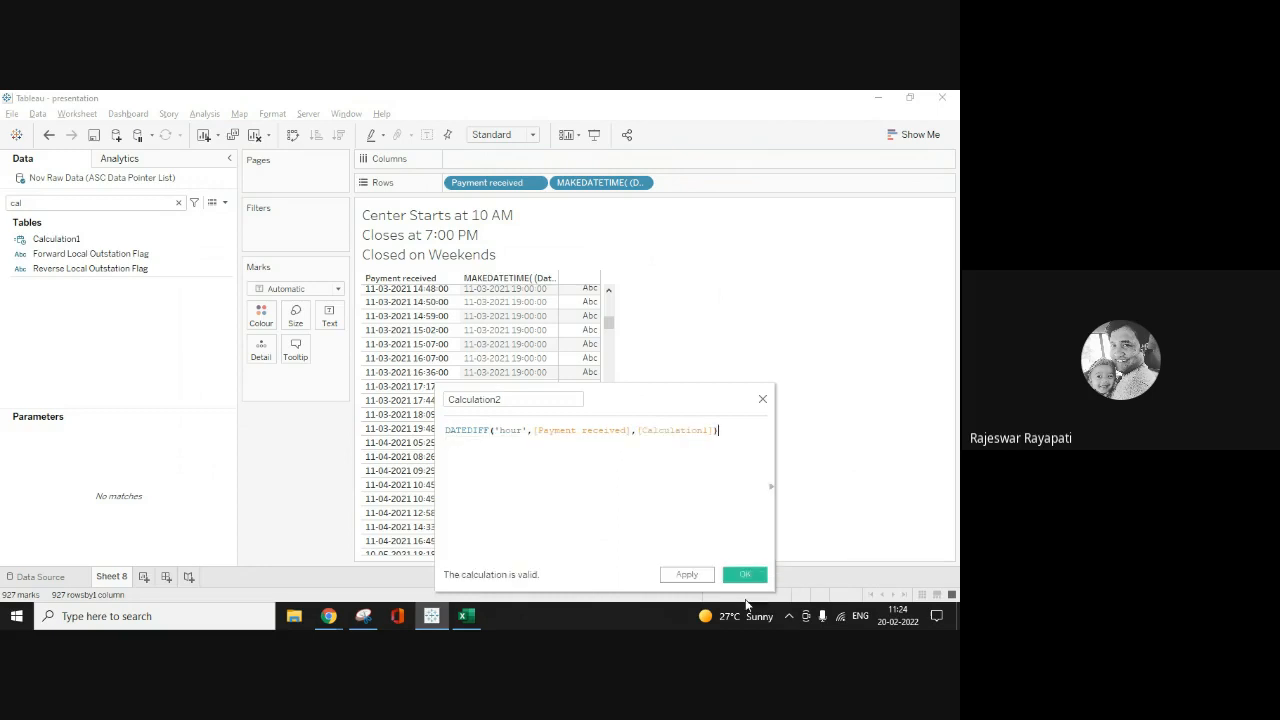
left_click(687, 576)
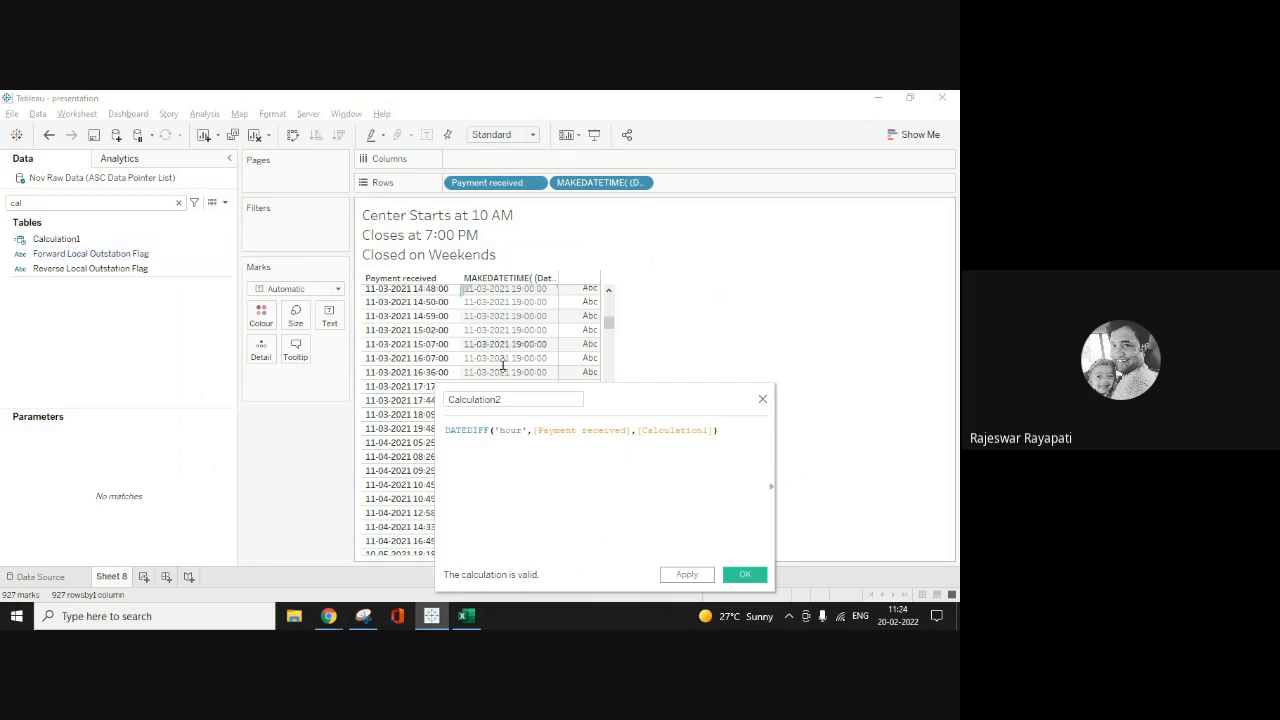
Step: Name the calculated field "no of Hours on Day 1" and save it
type("nc")
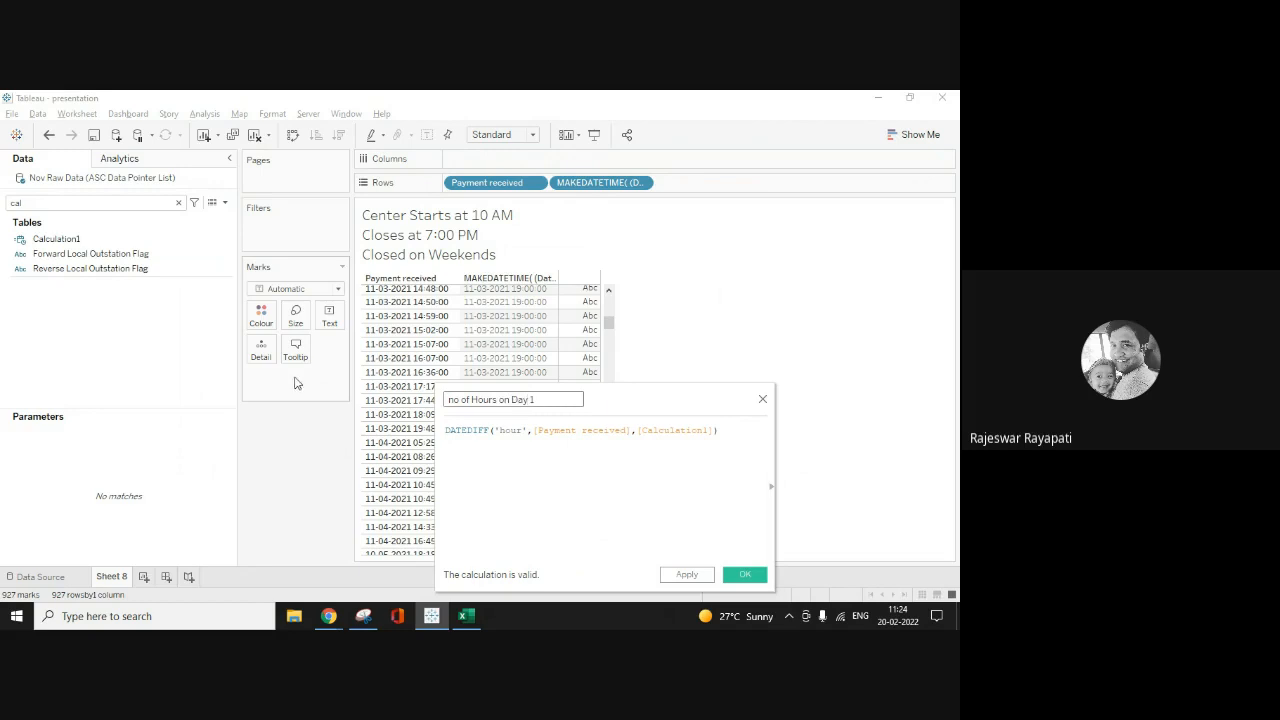
left_click(686, 575)
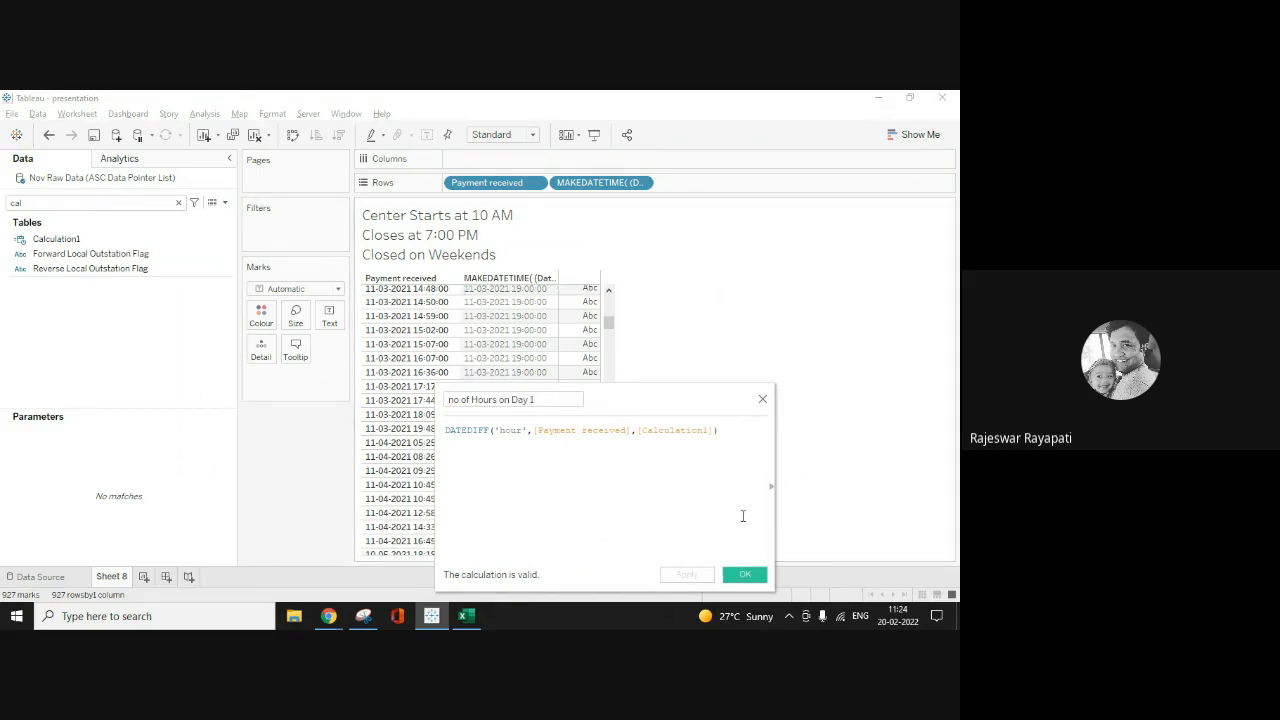
left_click(743, 575)
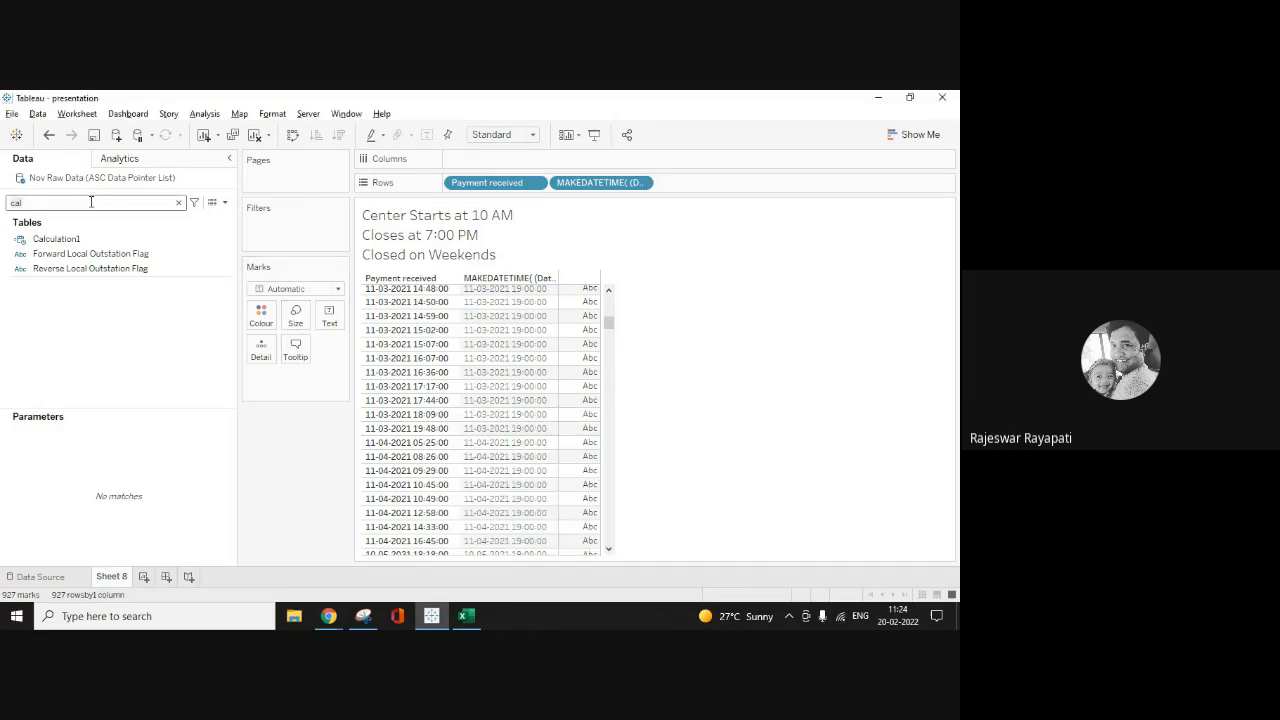
Step: Add no of Hours on Day 1 to the table's rows as a discrete dimension after the MAKEDATETIME column
left_click_drag(80, 249, 682, 188)
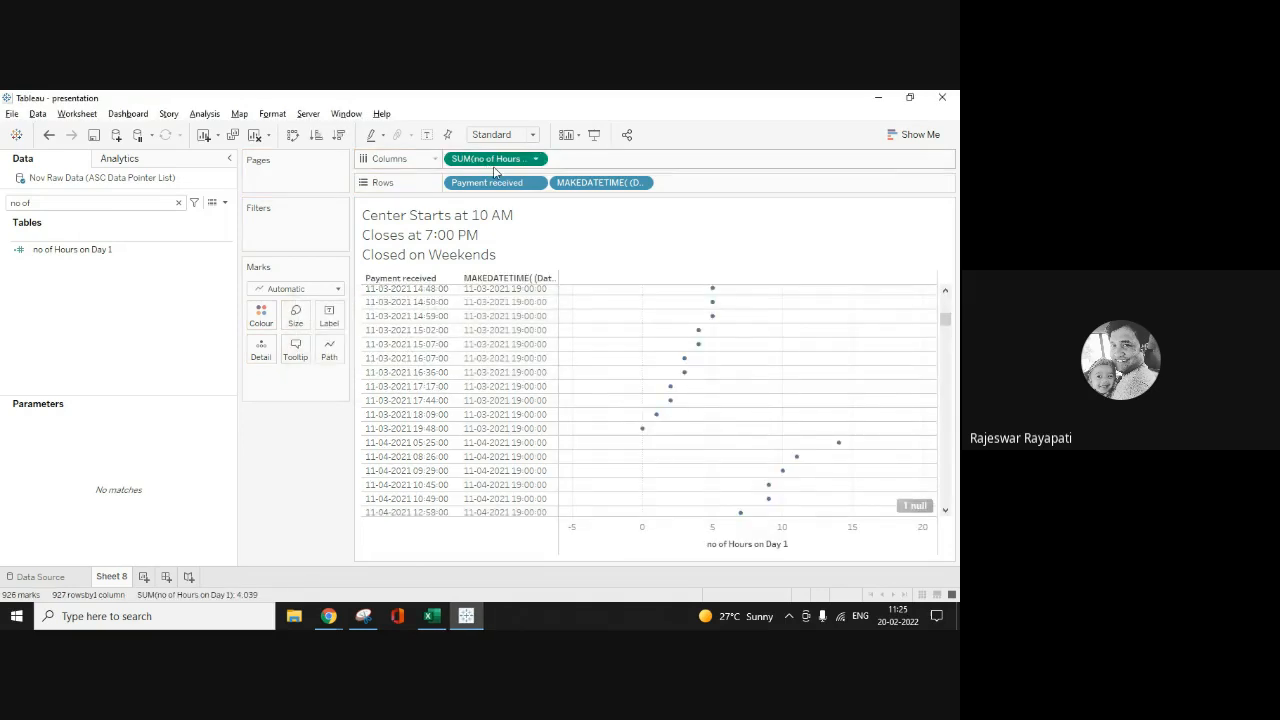
right_click(490, 163)
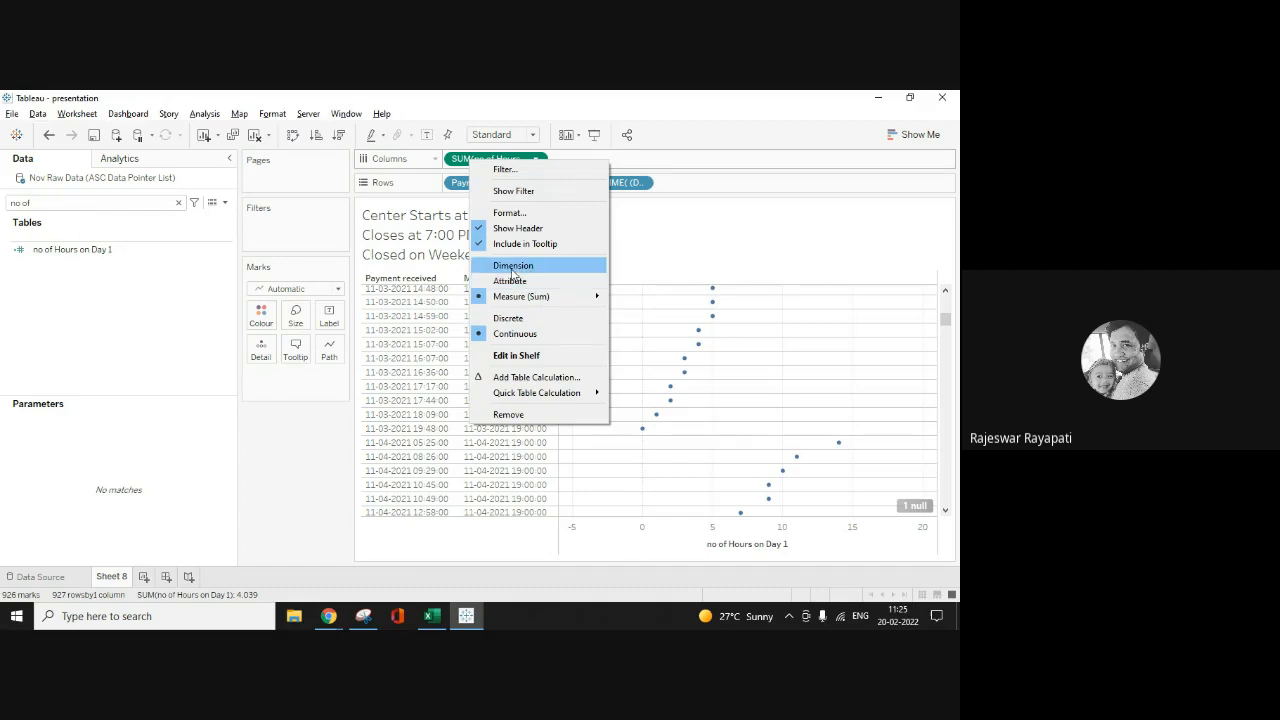
left_click(512, 266)
right_click(478, 159)
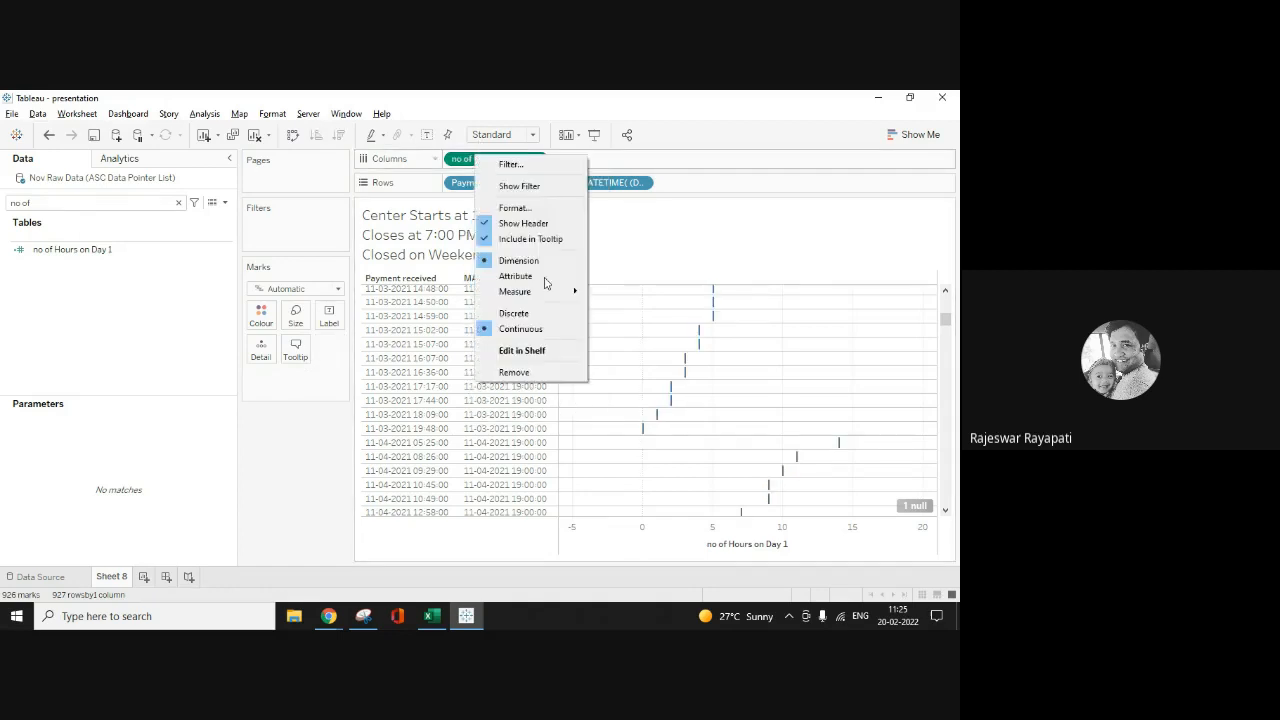
left_click(525, 313)
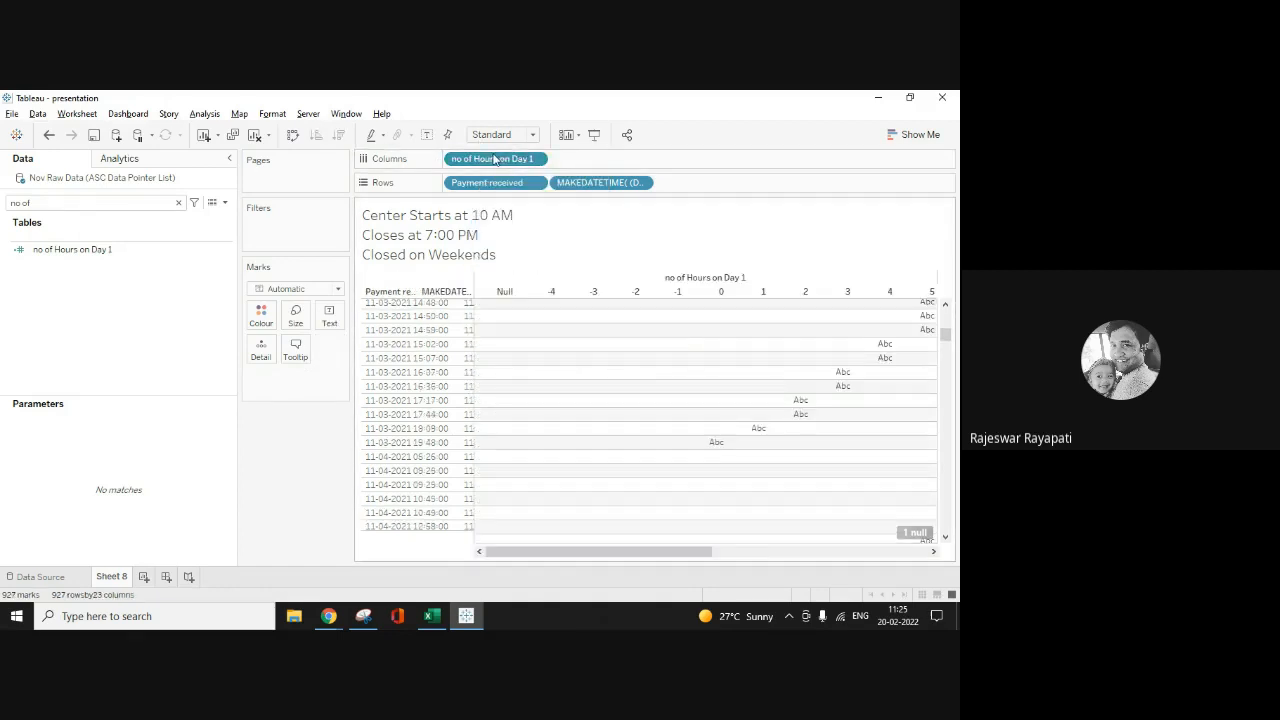
left_click_drag(494, 160, 720, 181)
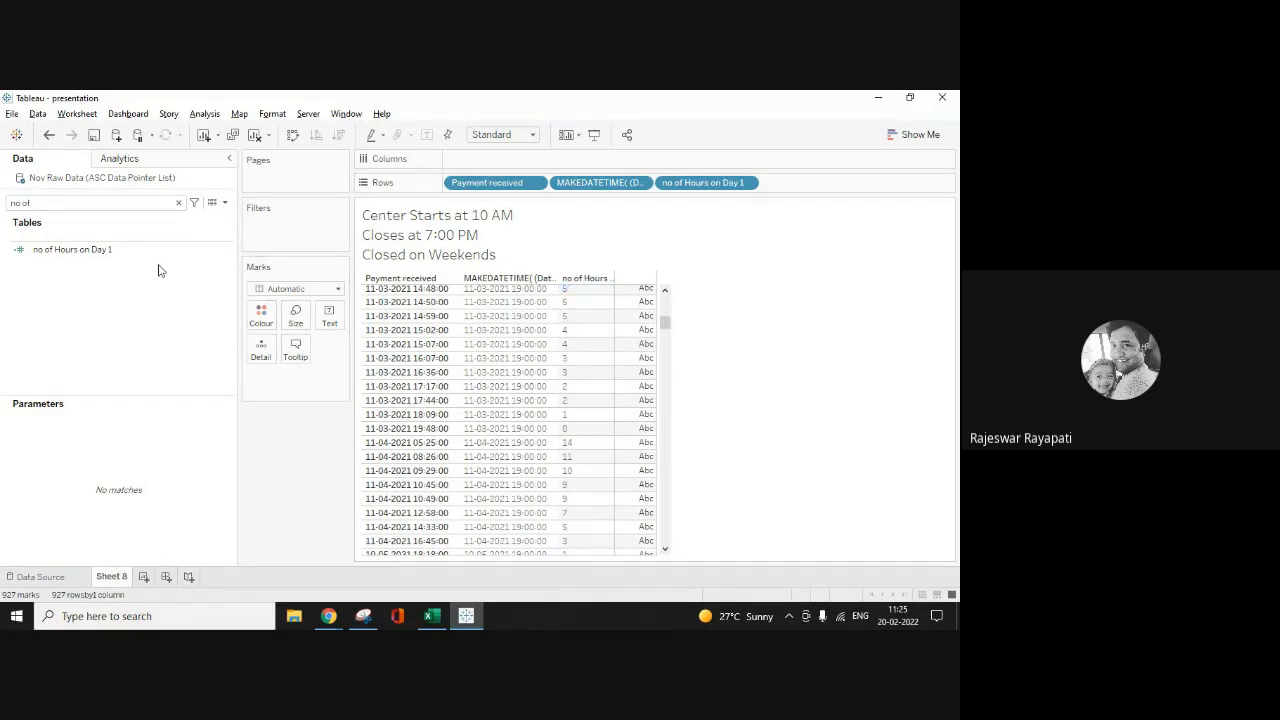
Step: Clear the field search and add a new worksheet
left_click(178, 202)
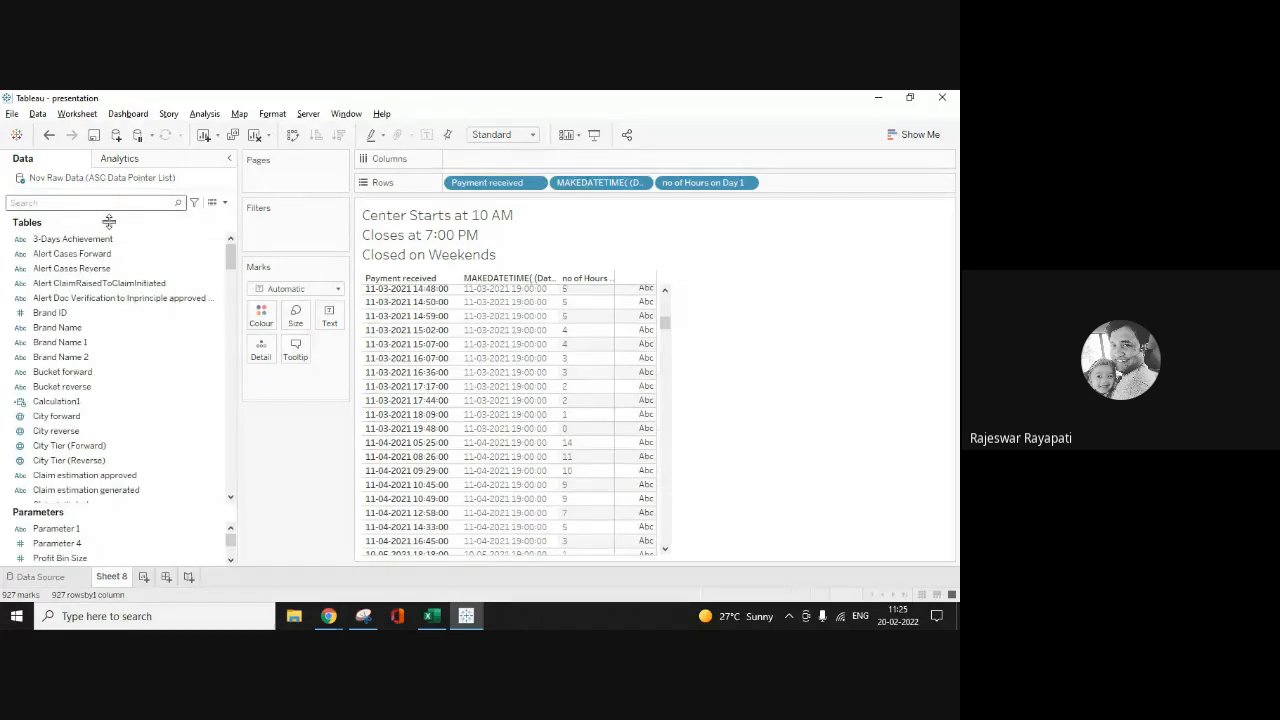
left_click(108, 203)
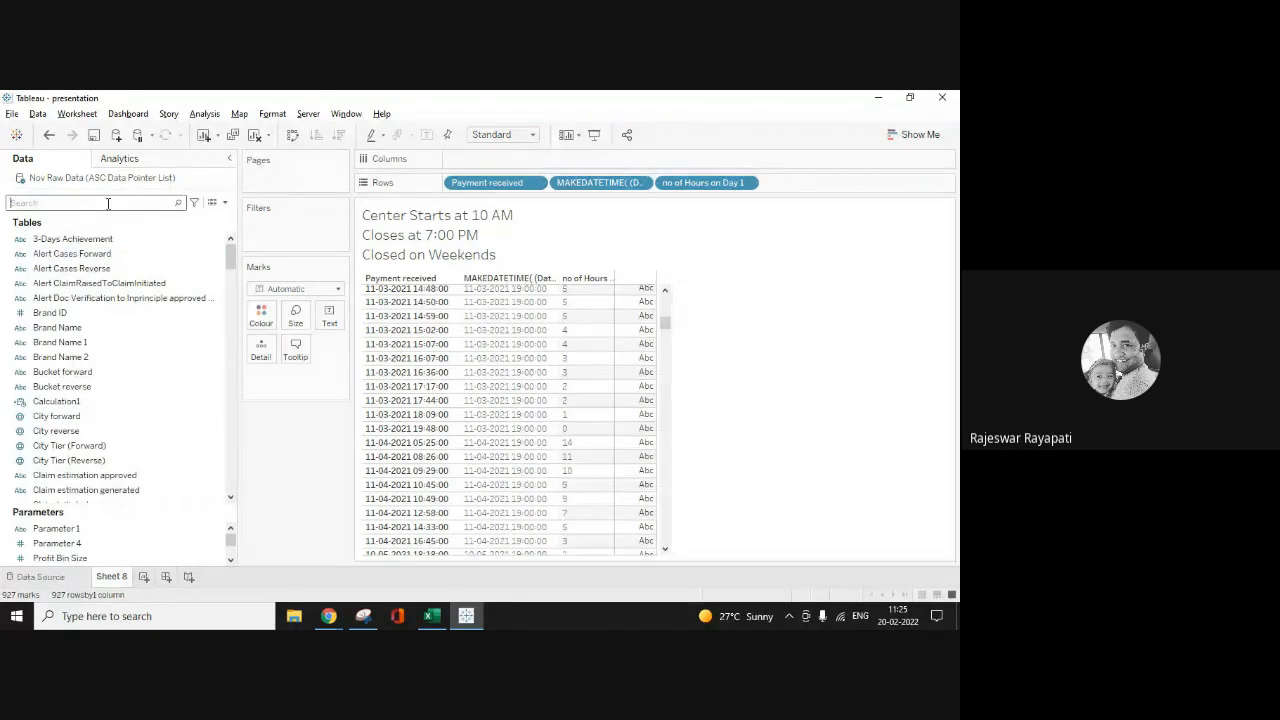
left_click(143, 576)
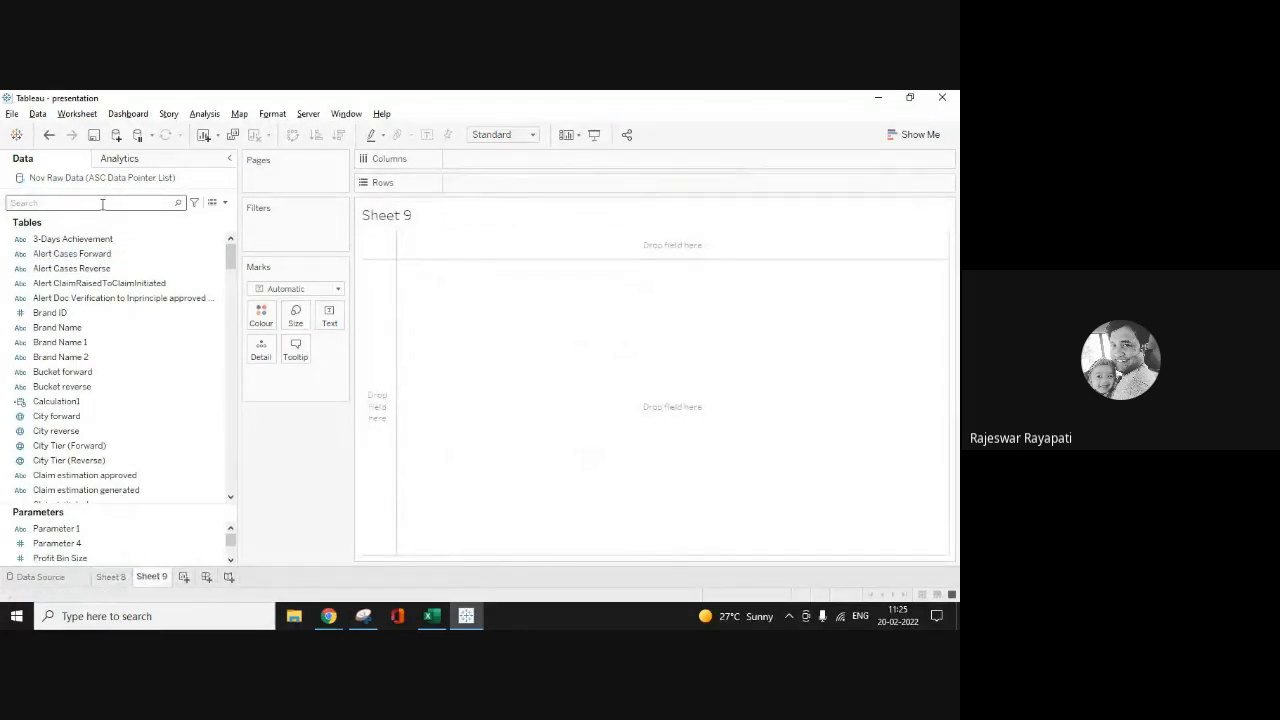
Step: Find the Payment received field and place it on the new sheet's rows as discrete exact dates
type("paymen")
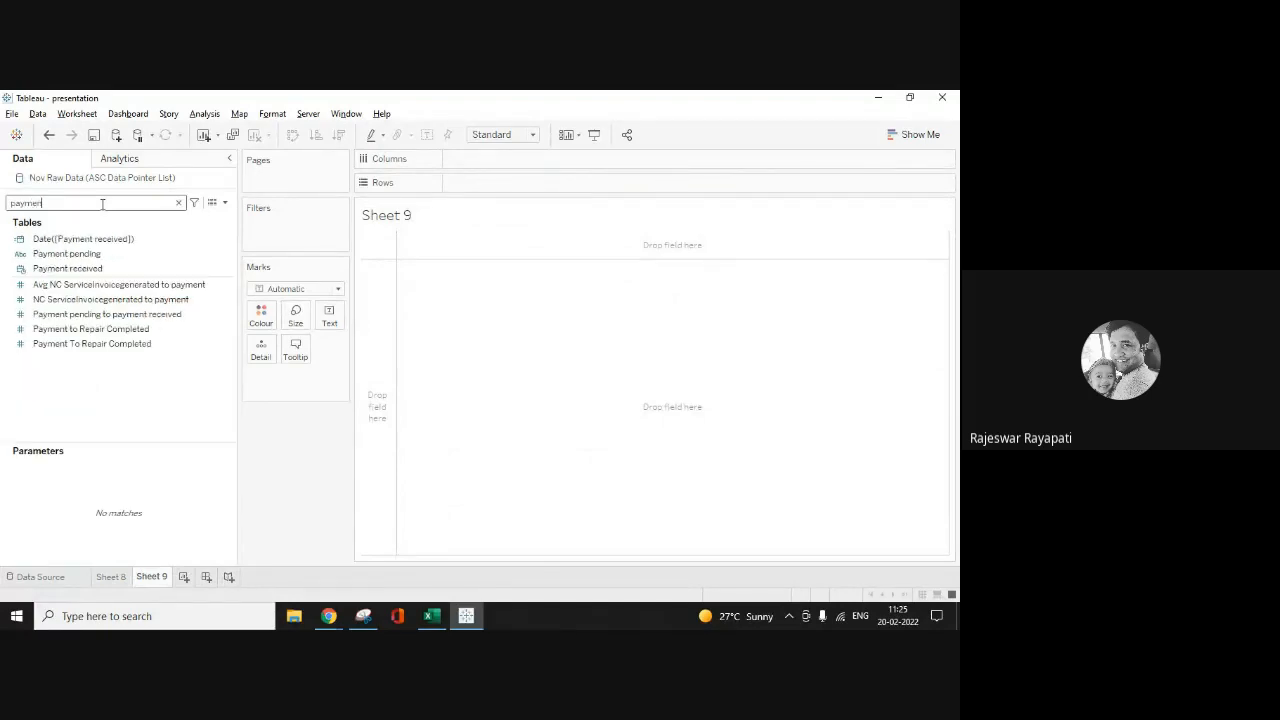
left_click(140, 268)
left_click_drag(144, 255, 514, 181)
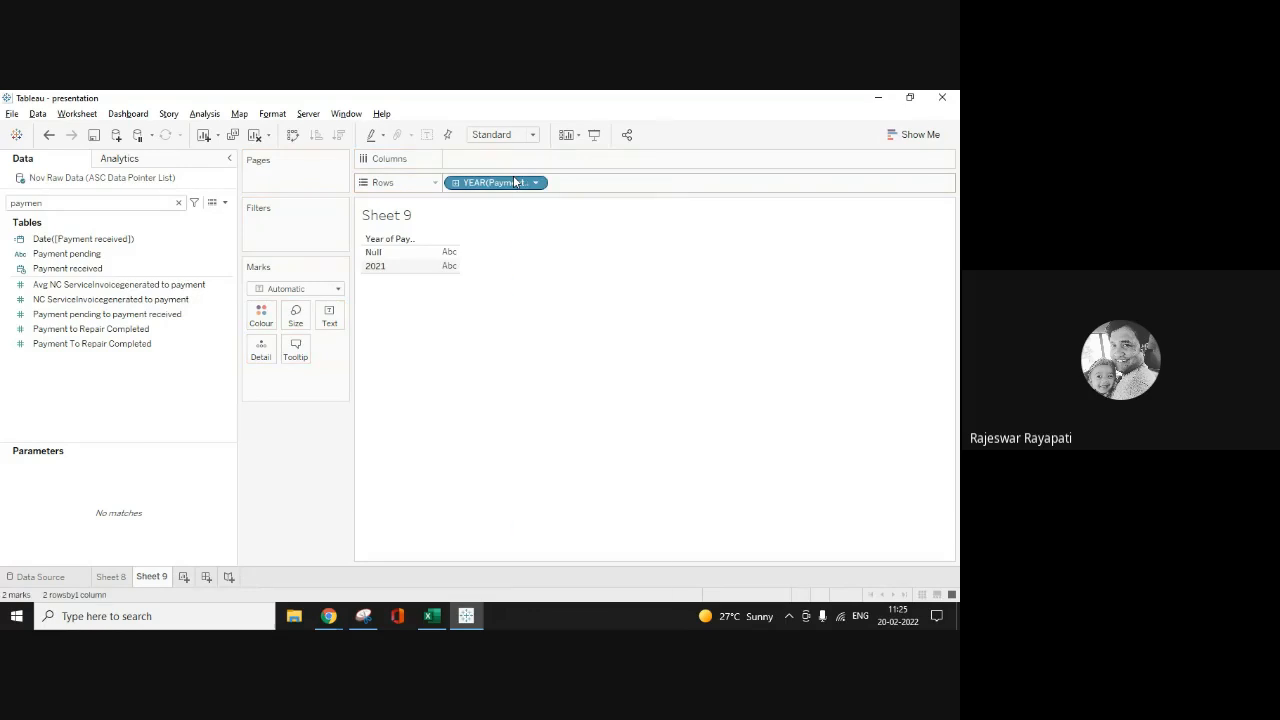
right_click(514, 182)
left_click(570, 469)
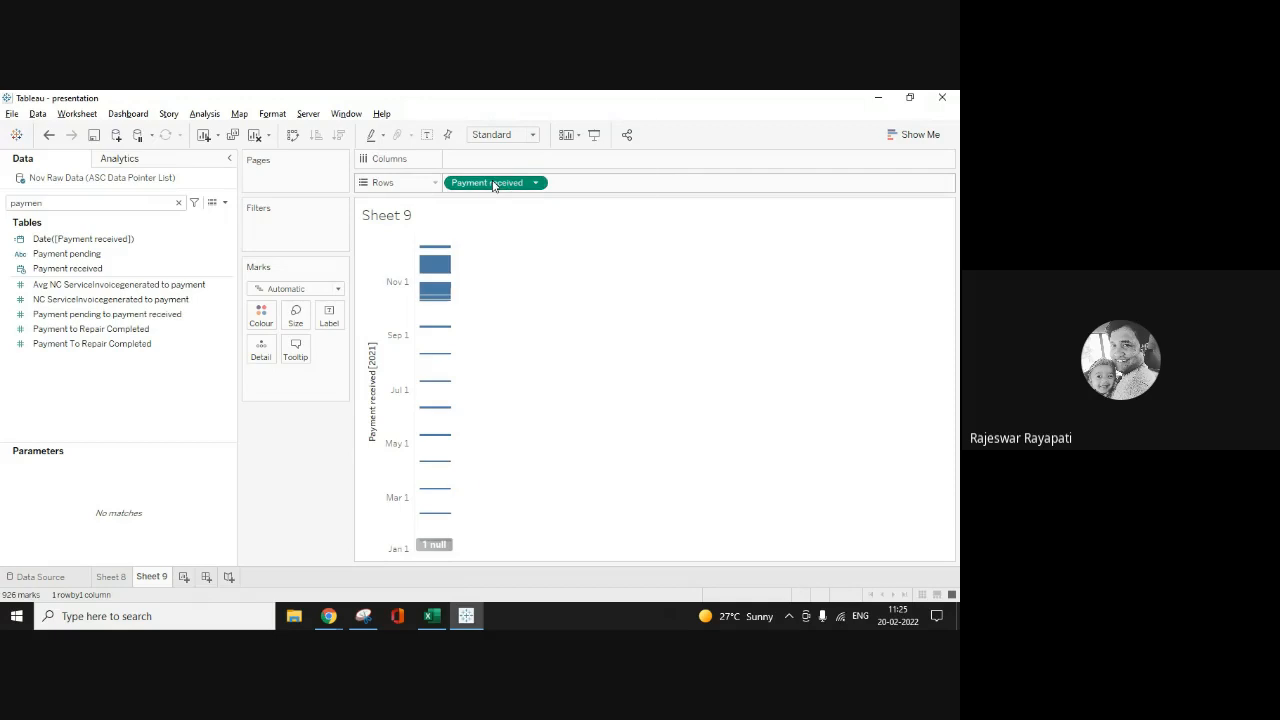
right_click(494, 182)
left_click(562, 475)
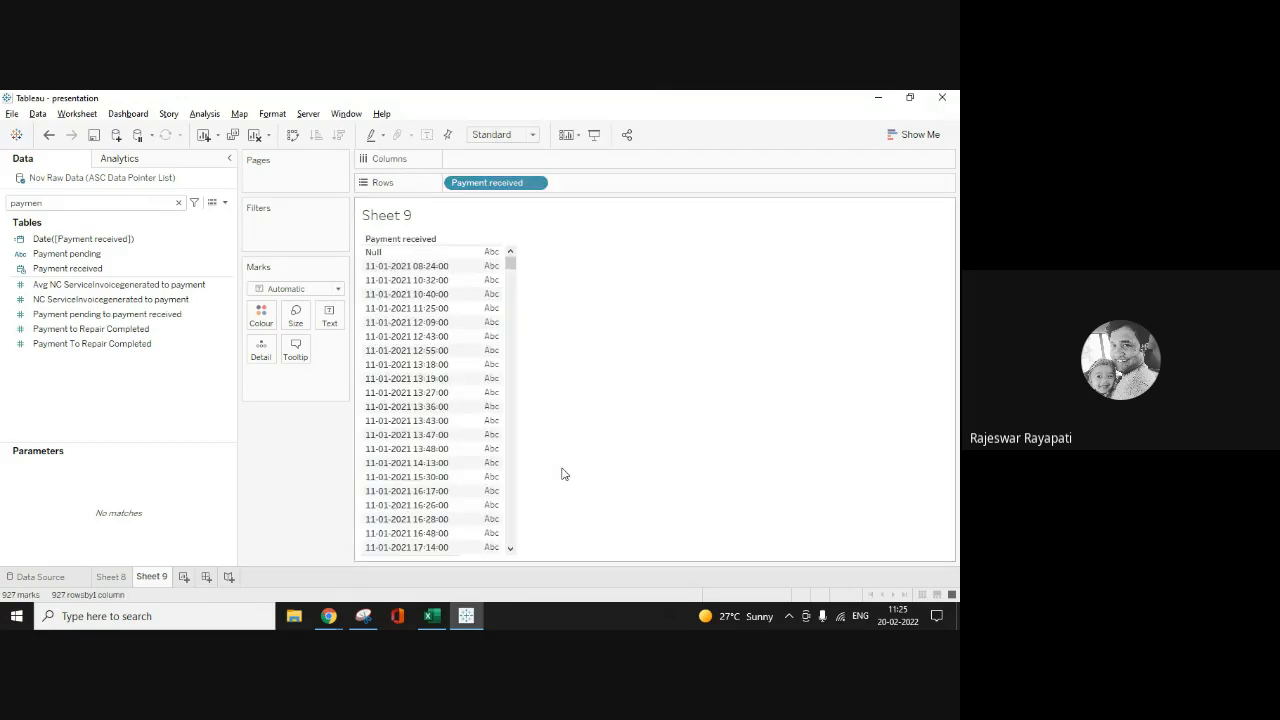
Step: Search the fields for "cal" and review the formula of Calculation1
double_click(95, 202)
type("cal")
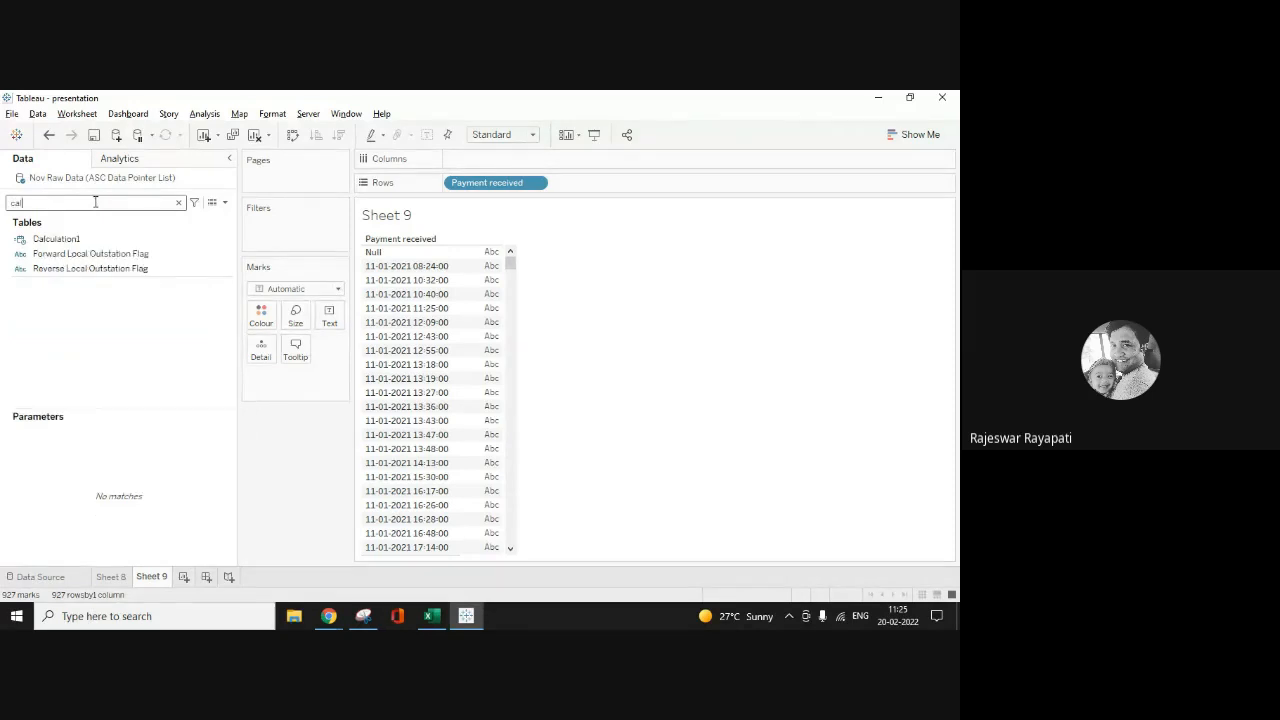
right_click(70, 240)
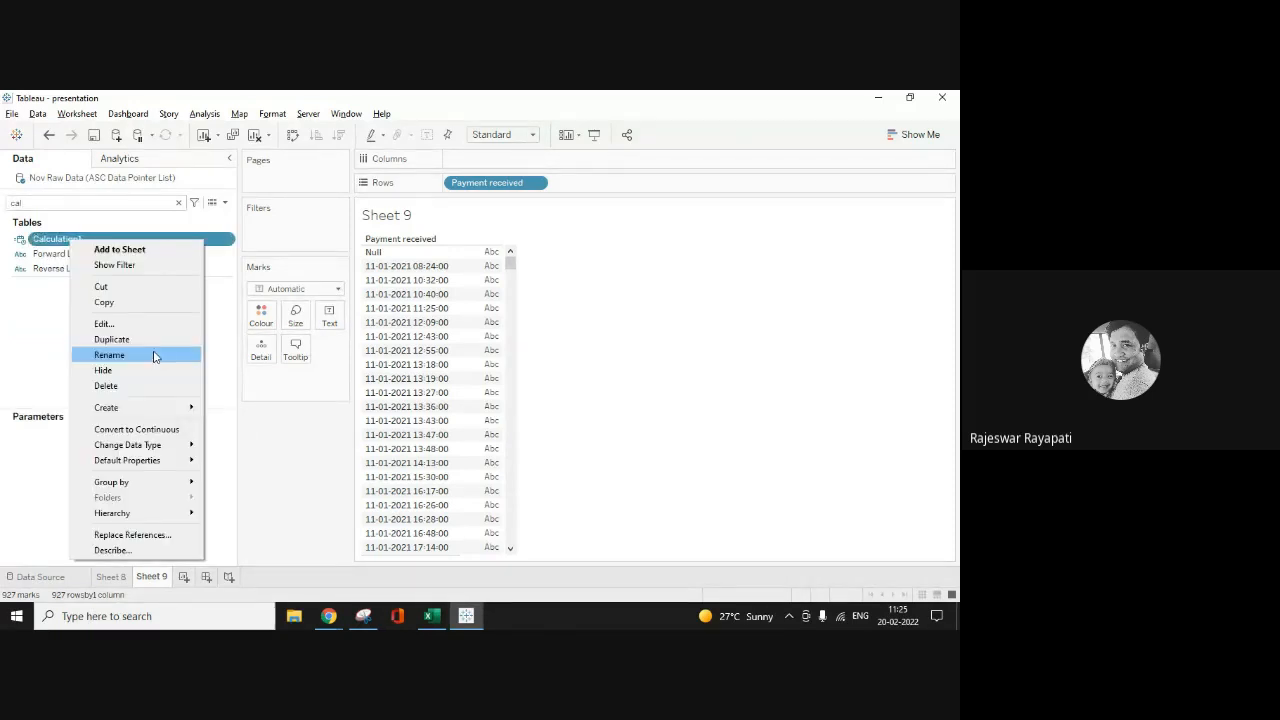
left_click(104, 324)
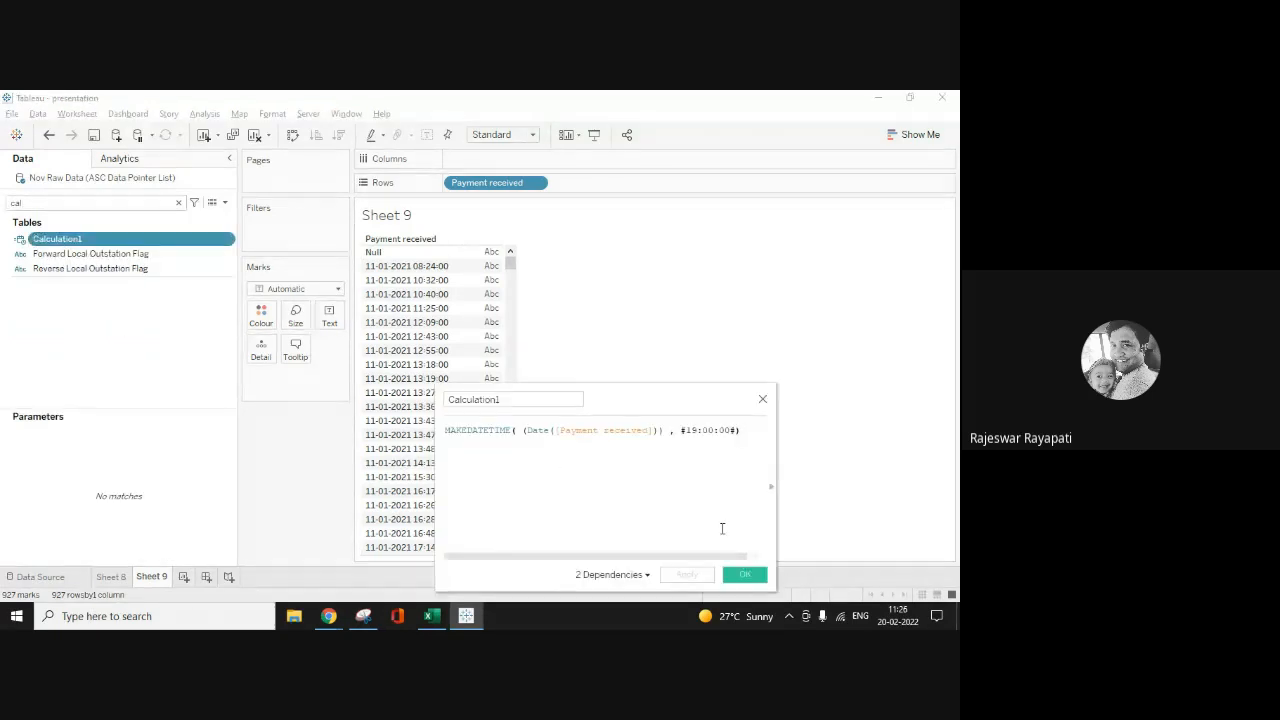
left_click(744, 575)
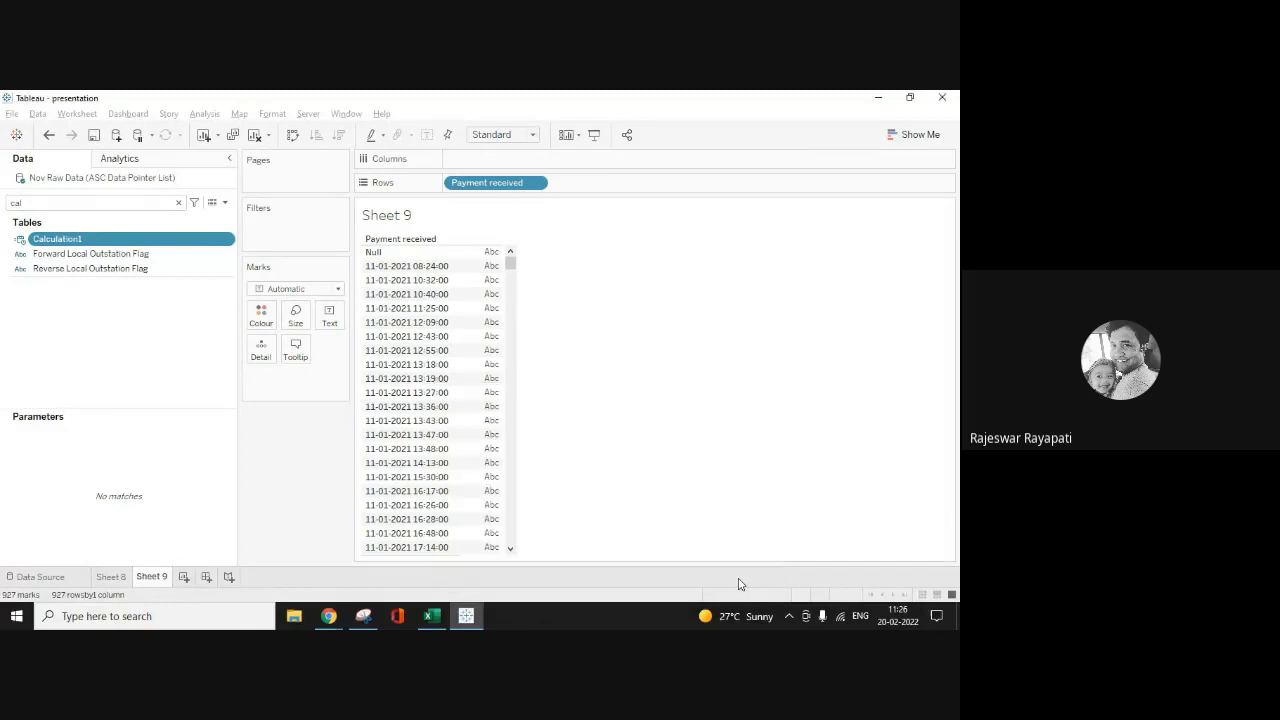
Step: Duplicate Calculation1 and open the copy's formula for editing
right_click(112, 238)
left_click(165, 333)
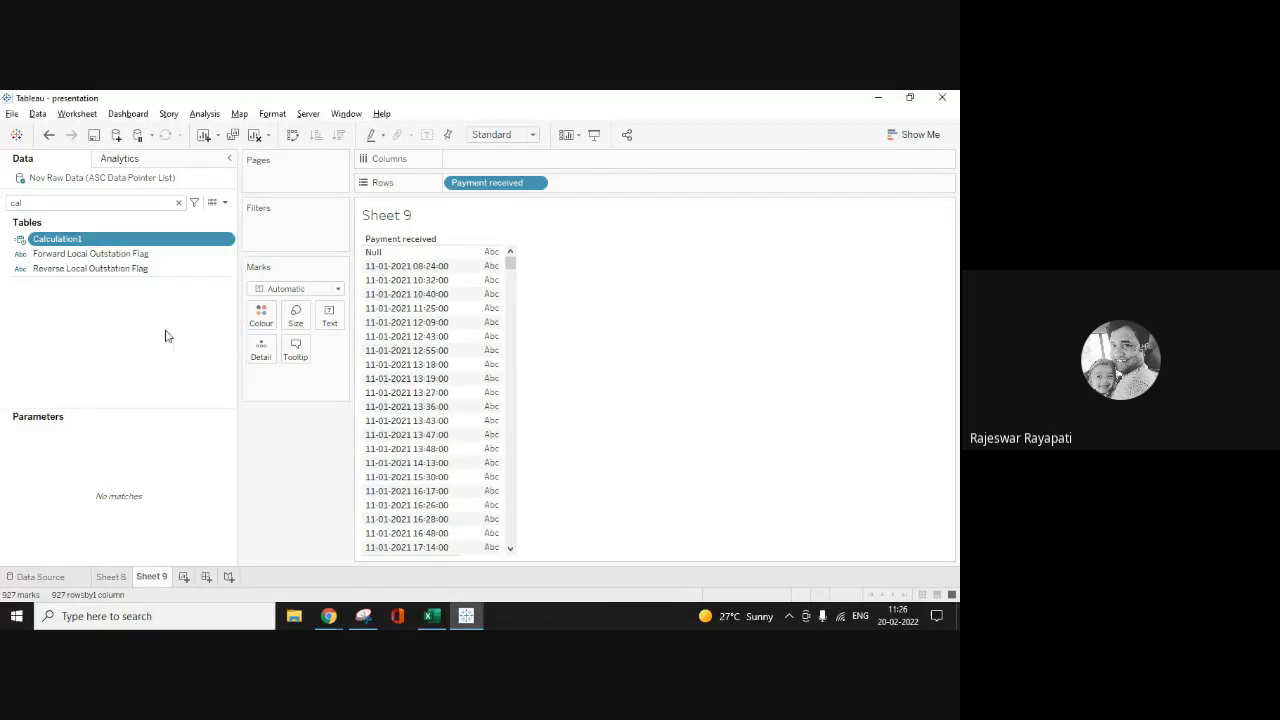
right_click(106, 256)
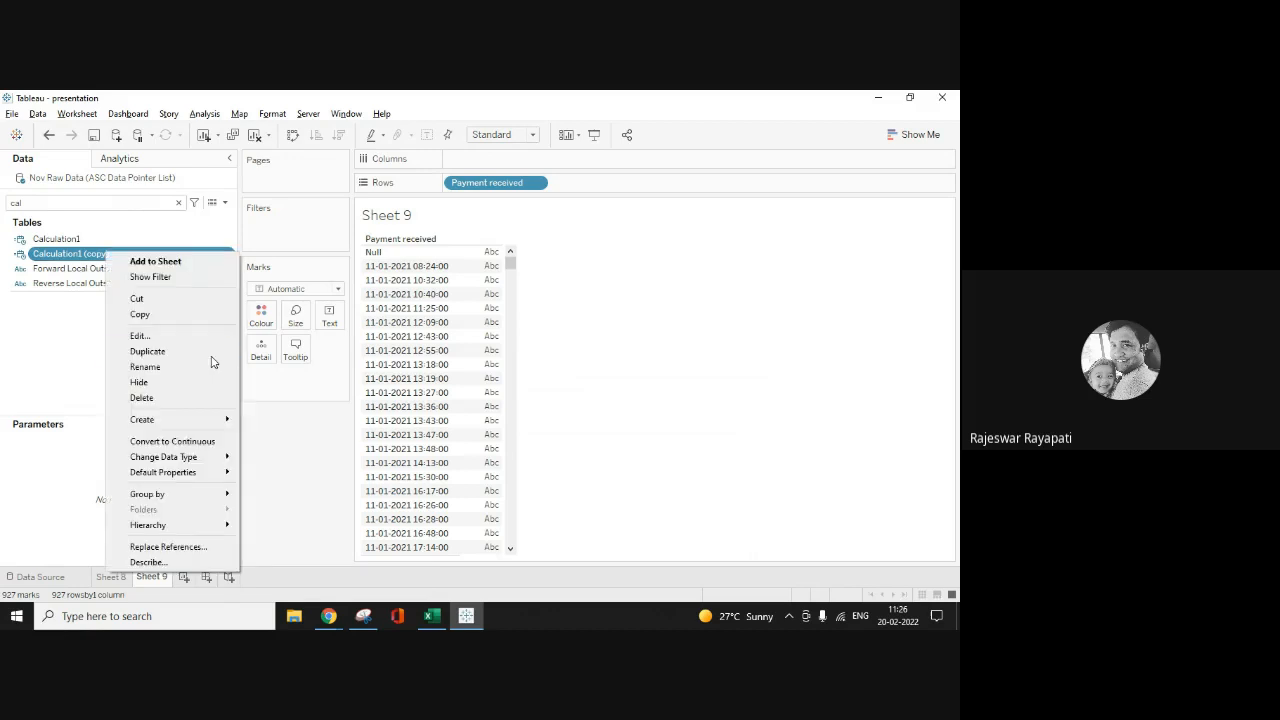
left_click(160, 334)
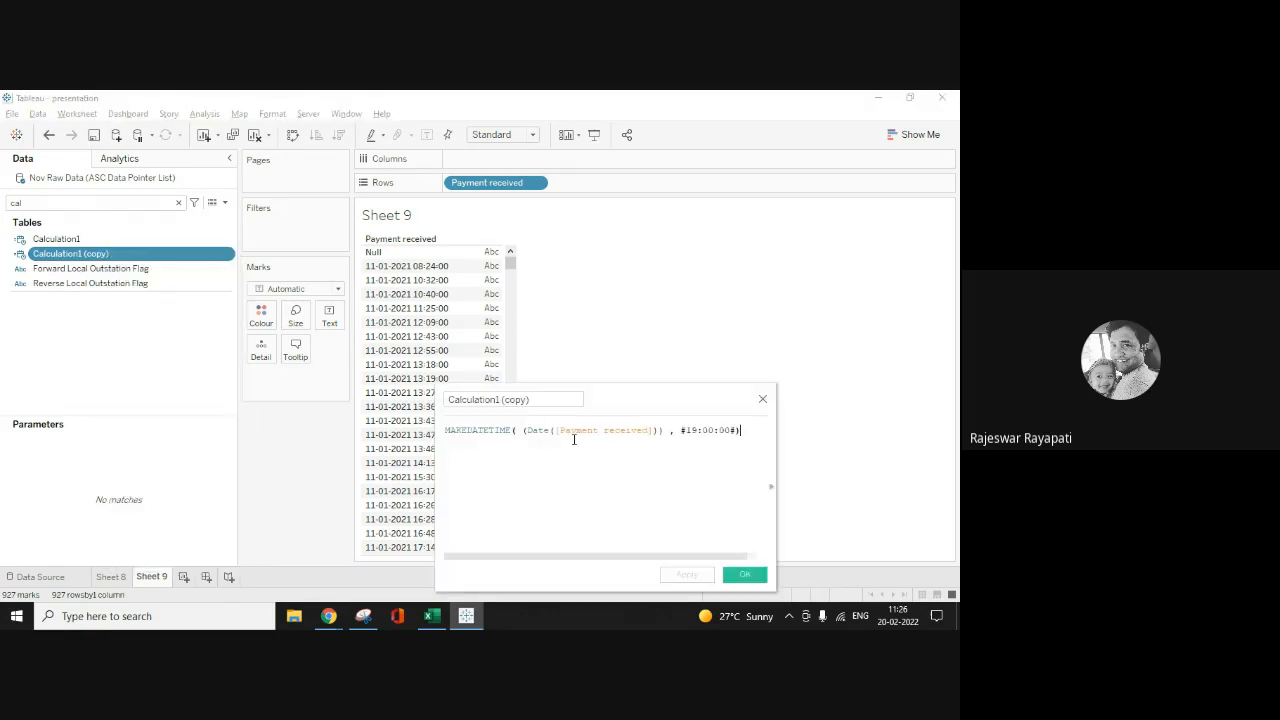
Step: Delete the Payment received field name inside the DATE function of the copied calculation
left_click(654, 431)
key("BackSpace")
key("BackSpace")
key("BackSpace")
key("BackSpace")
key("BackSpace")
key("BackSpace")
key("BackSpace")
key("BackSpace")
key("BackSpace")
key("BackSpace")
key("BackSpace")
key("BackSpace")
key("BackSpace")
key("BackSpace")
key("BackSpace")
key("BackSpace")
key("BackSpace")
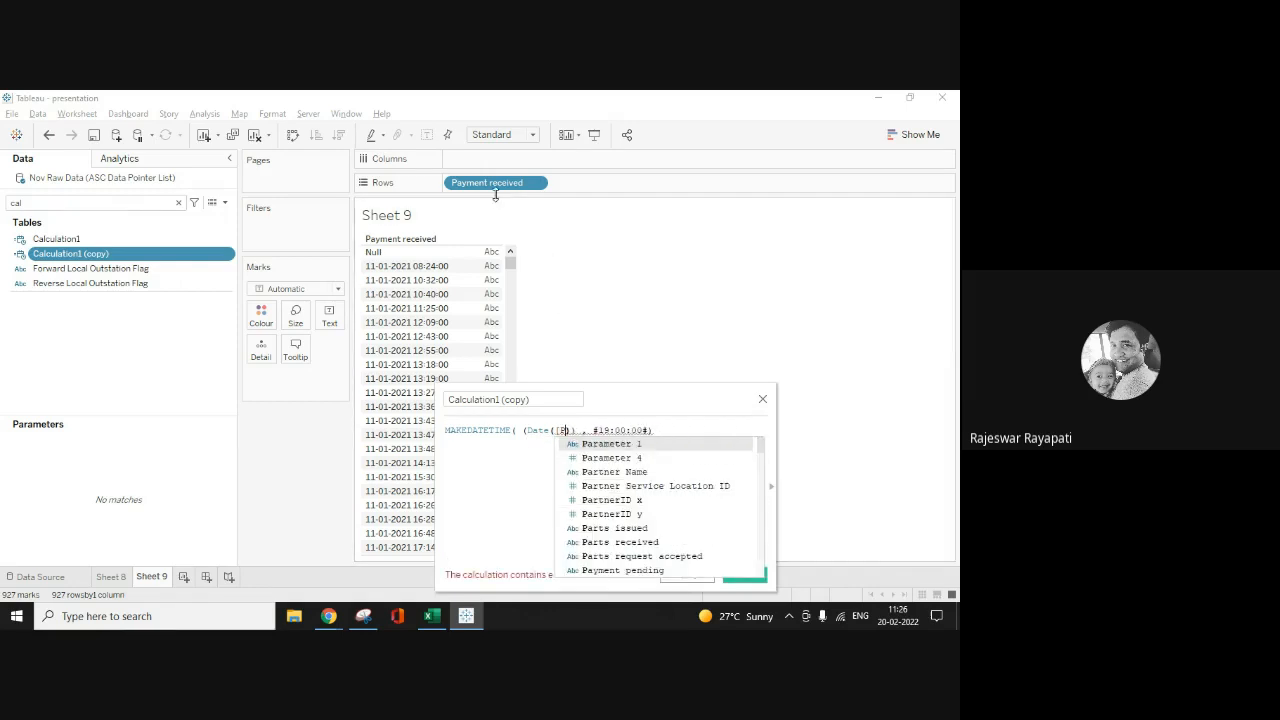
Step: Replace Payment received on the sheet's rows with the Repair completed field, found by searching for "repa"
left_click_drag(493, 187, 125, 190)
left_click(130, 200)
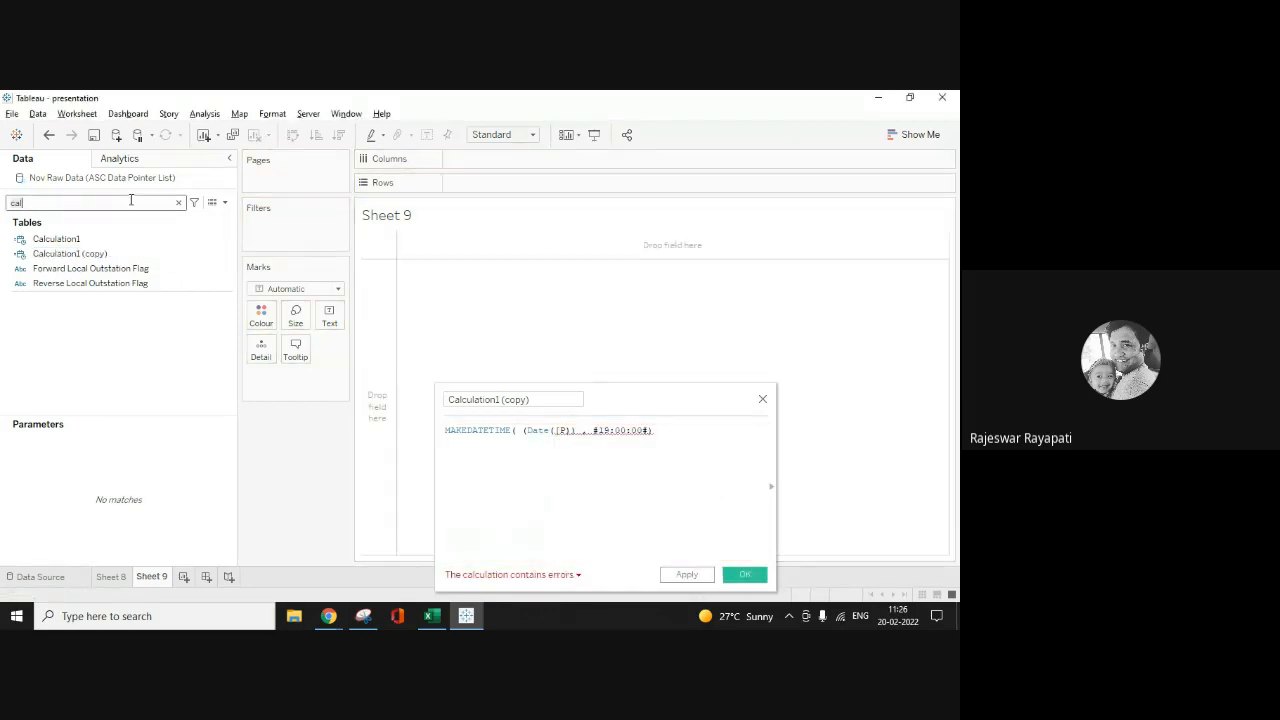
key("BackSpace")
key("BackSpace")
key("BackSpace")
type("repa")
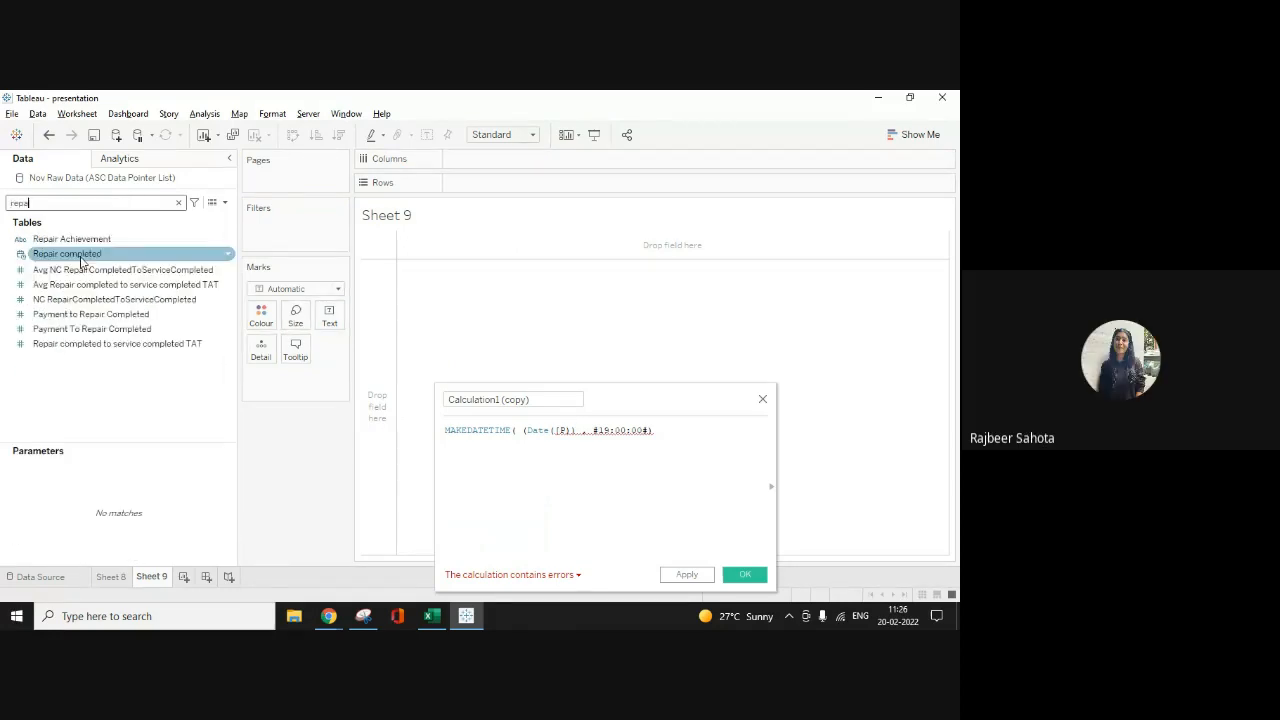
left_click_drag(508, 157, 502, 189)
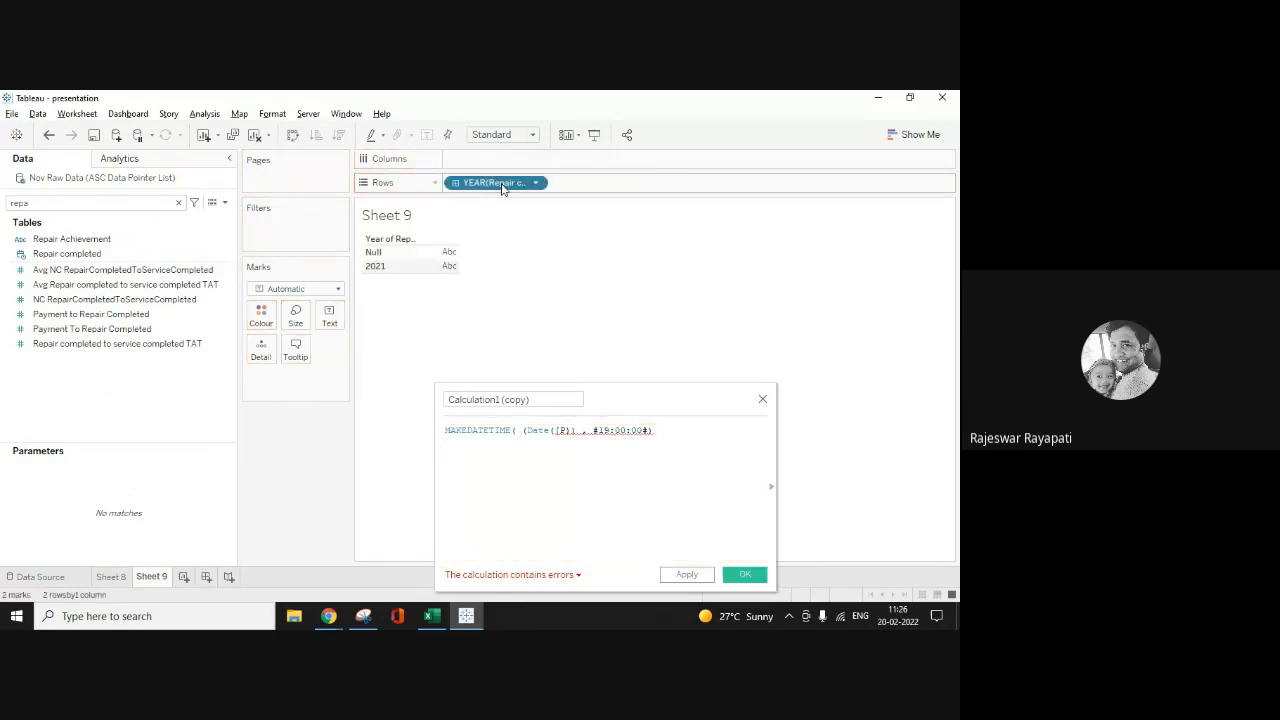
Step: Show Repair completed on the rows as discrete exact dates
right_click(504, 188)
left_click(542, 470)
right_click(491, 182)
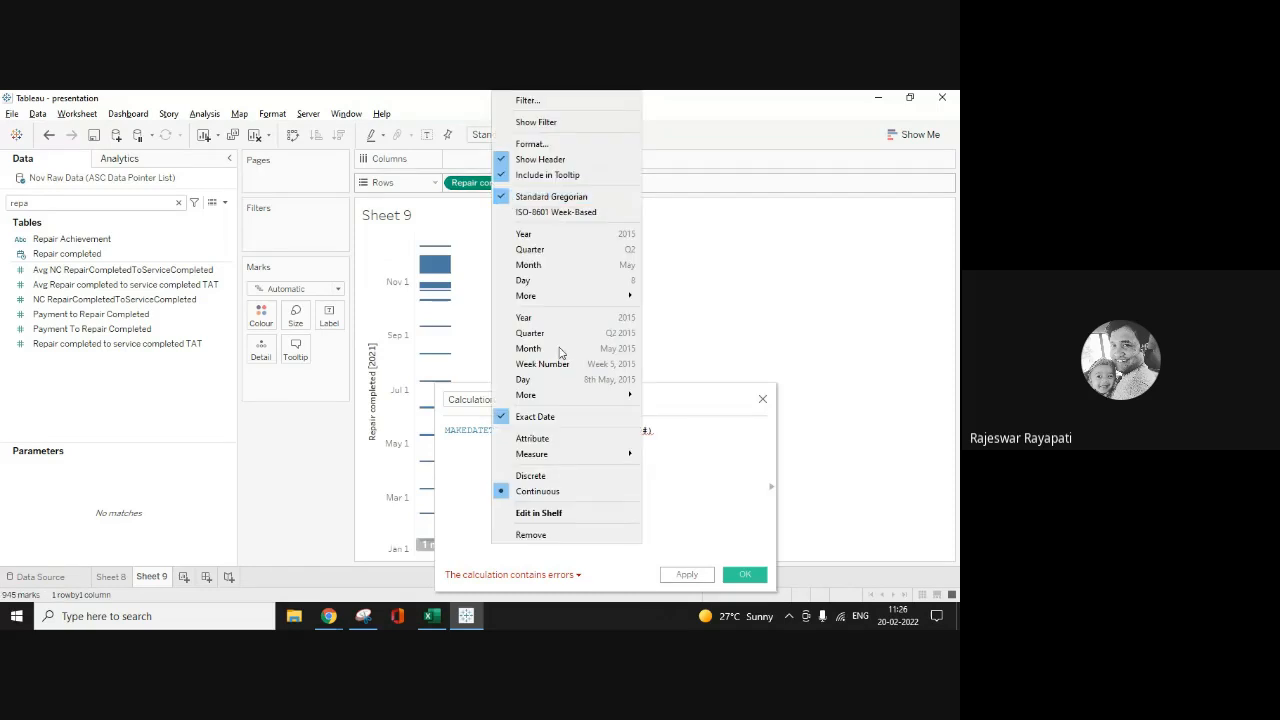
left_click(542, 440)
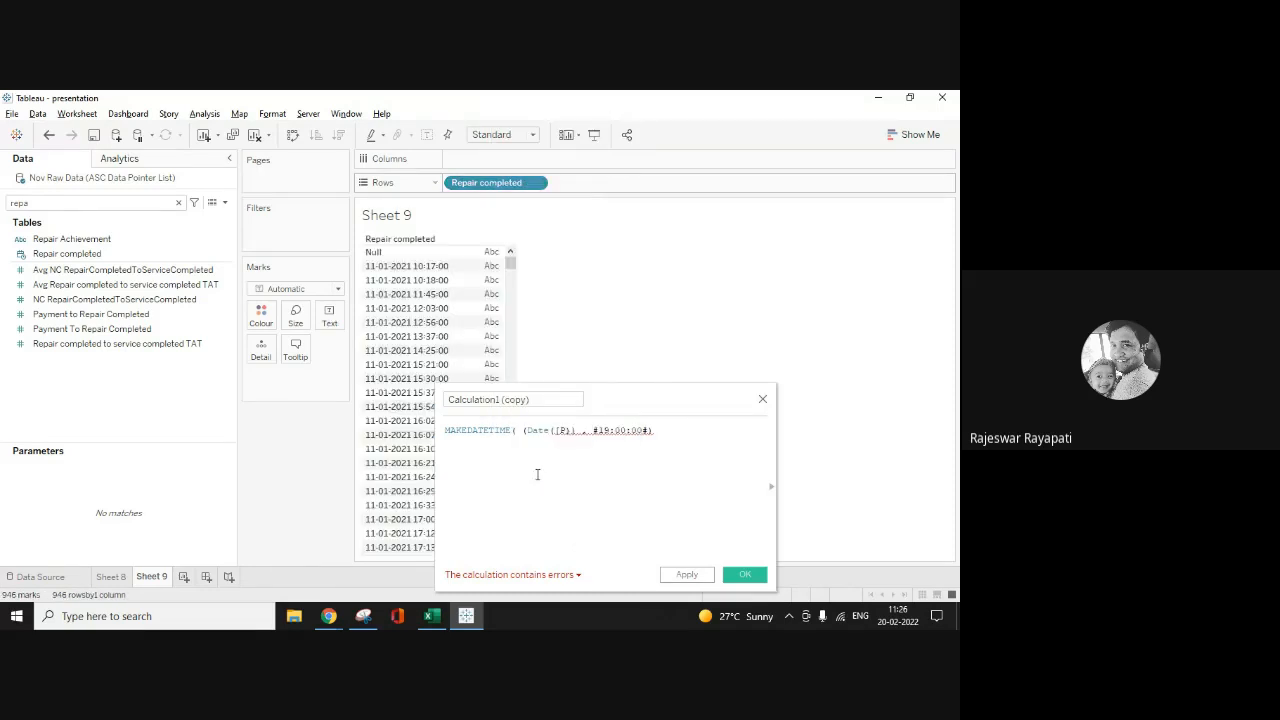
Step: Change the copied formula to use [Repair completed] inside the DATE function and #10:00:00# as the time
left_click(566, 430)
key("BackSpace")
key("BackSpace")
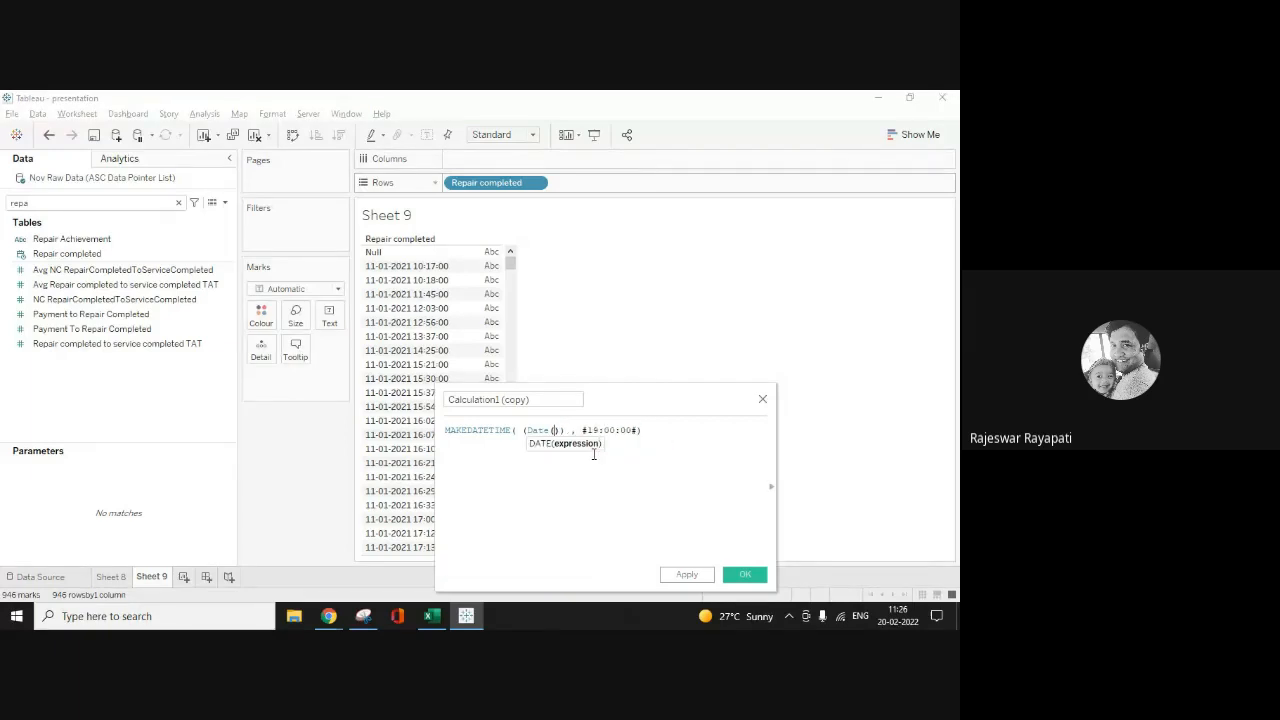
type("repa")
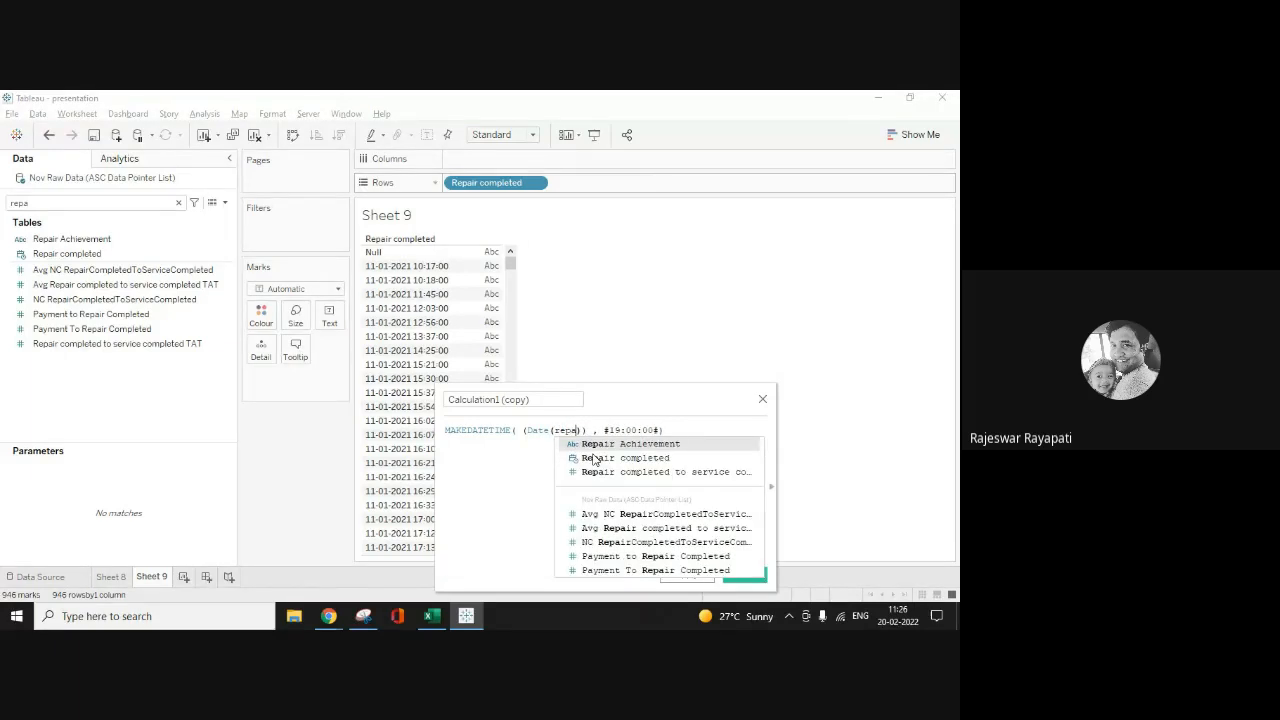
left_click(613, 459)
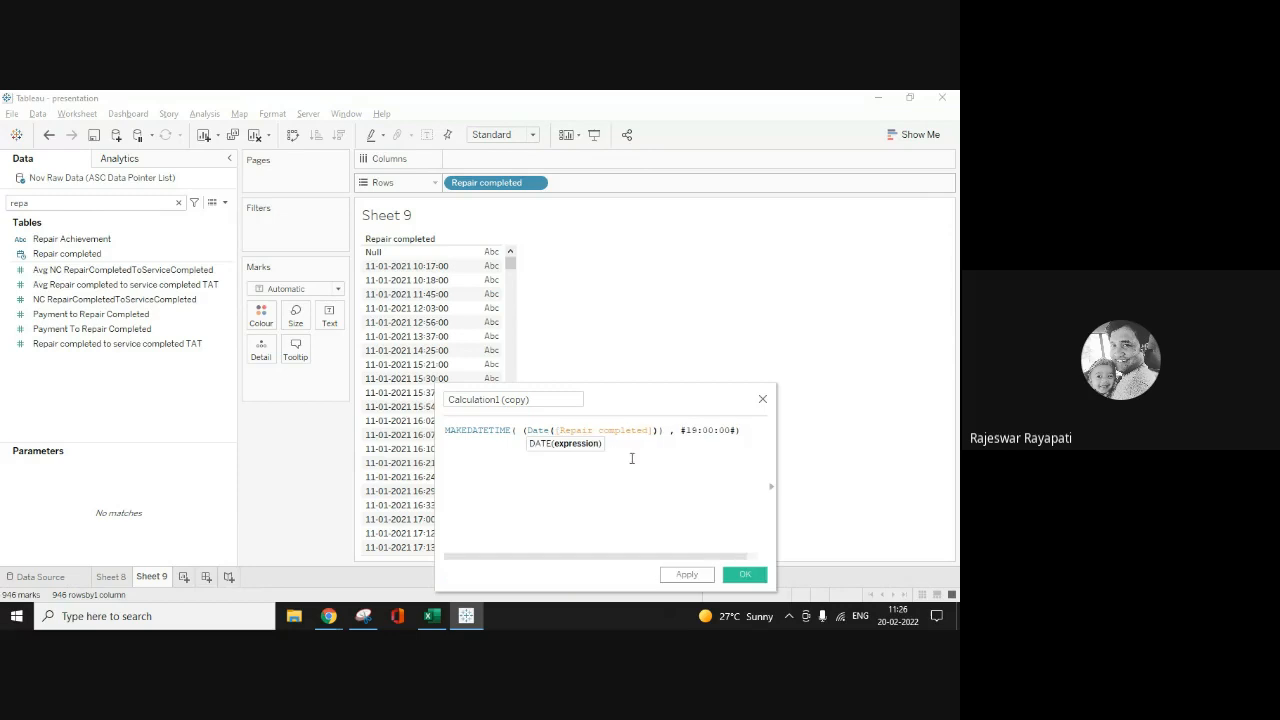
type(")")
left_click(697, 431)
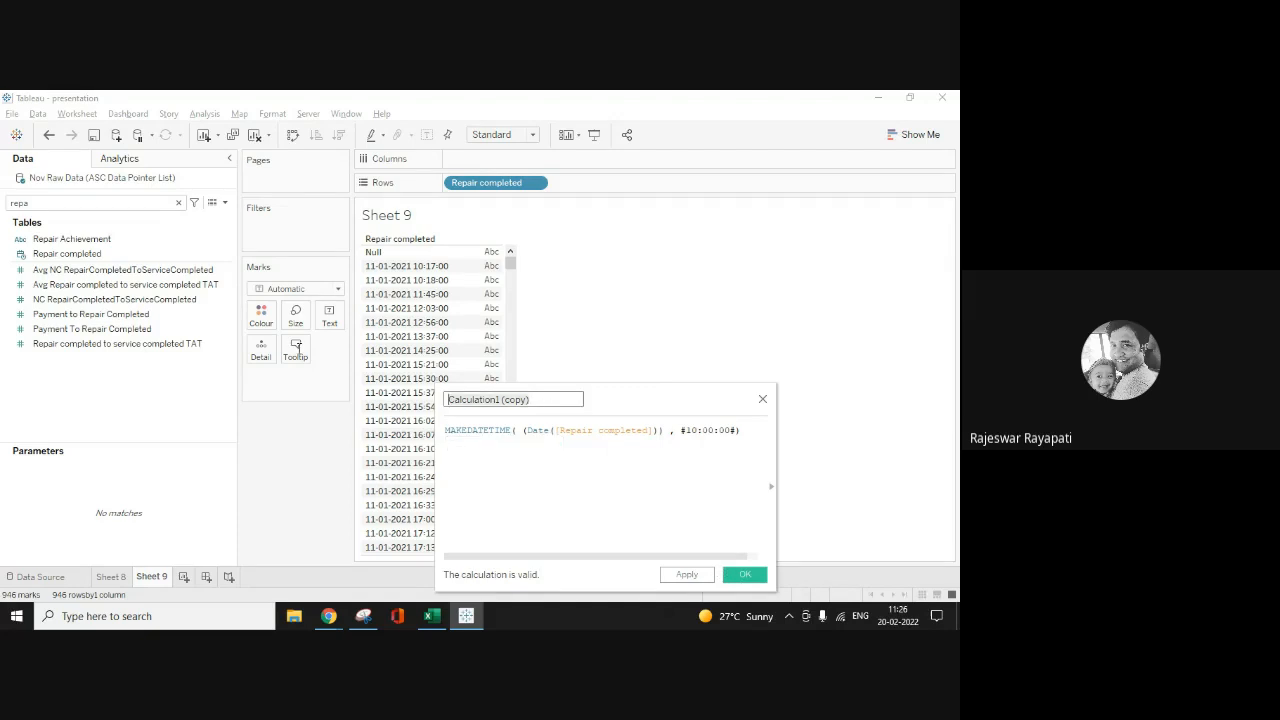
Step: Name the copied calculation "No of Hours on Last Day" and save it
type("N")
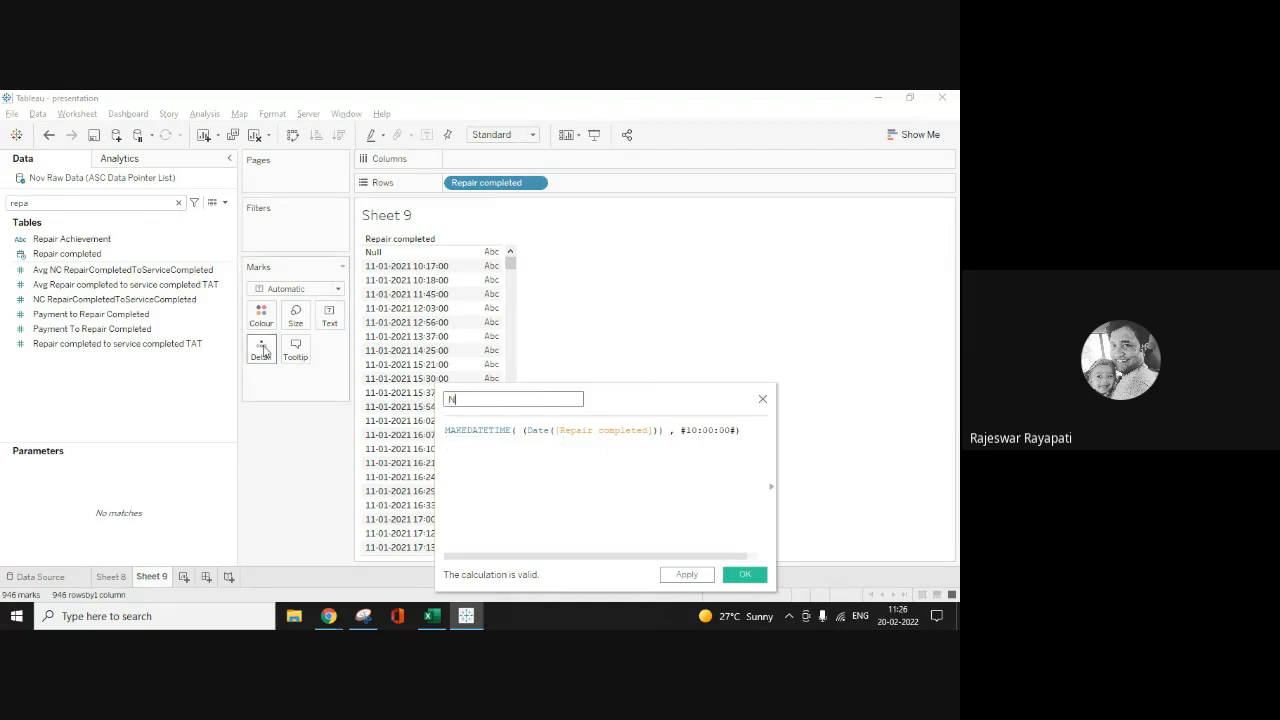
type("o of Hours on Last Day")
left_click(685, 576)
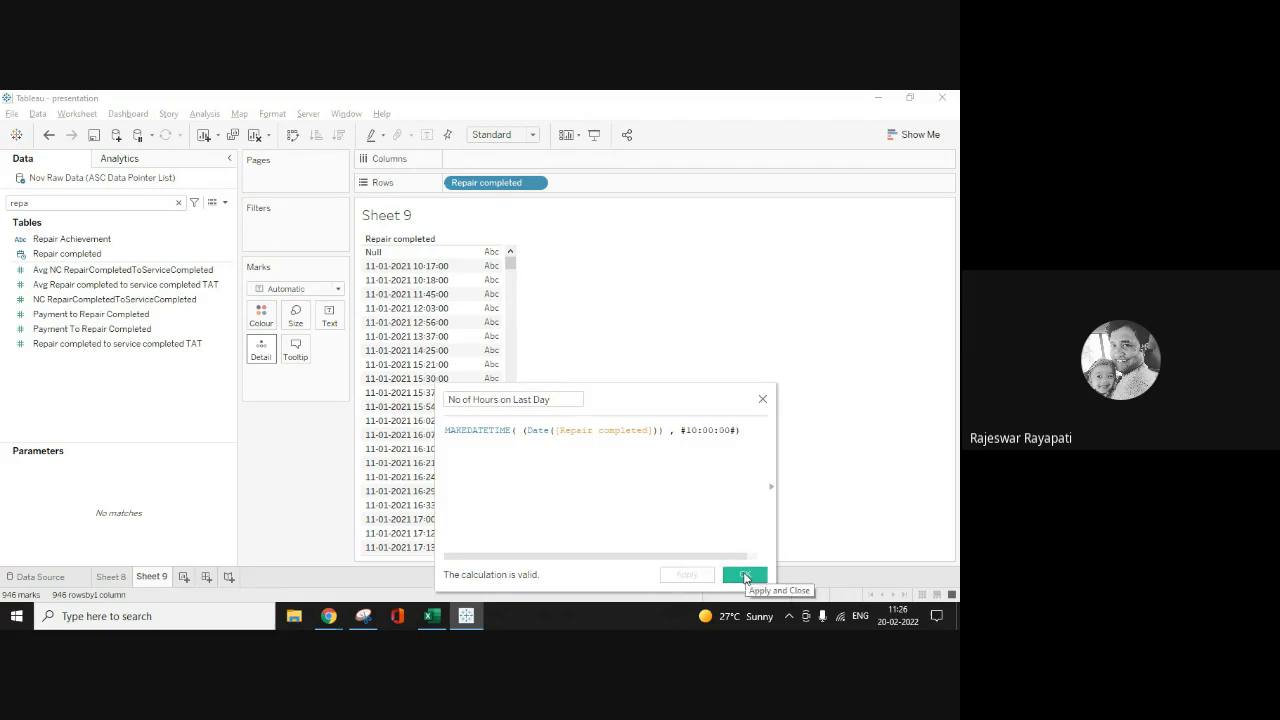
left_click(745, 576)
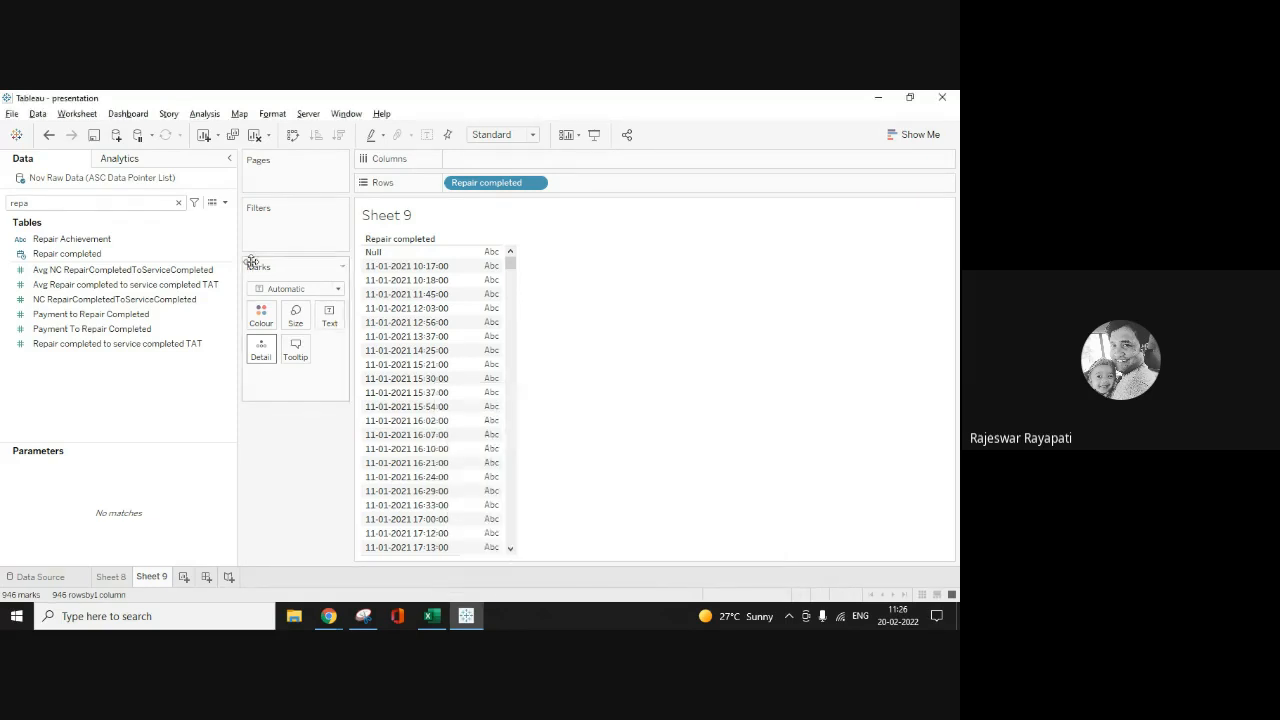
Step: Search the data fields for "no of" and select the No of Hours on Last Day calculation
left_click(178, 202)
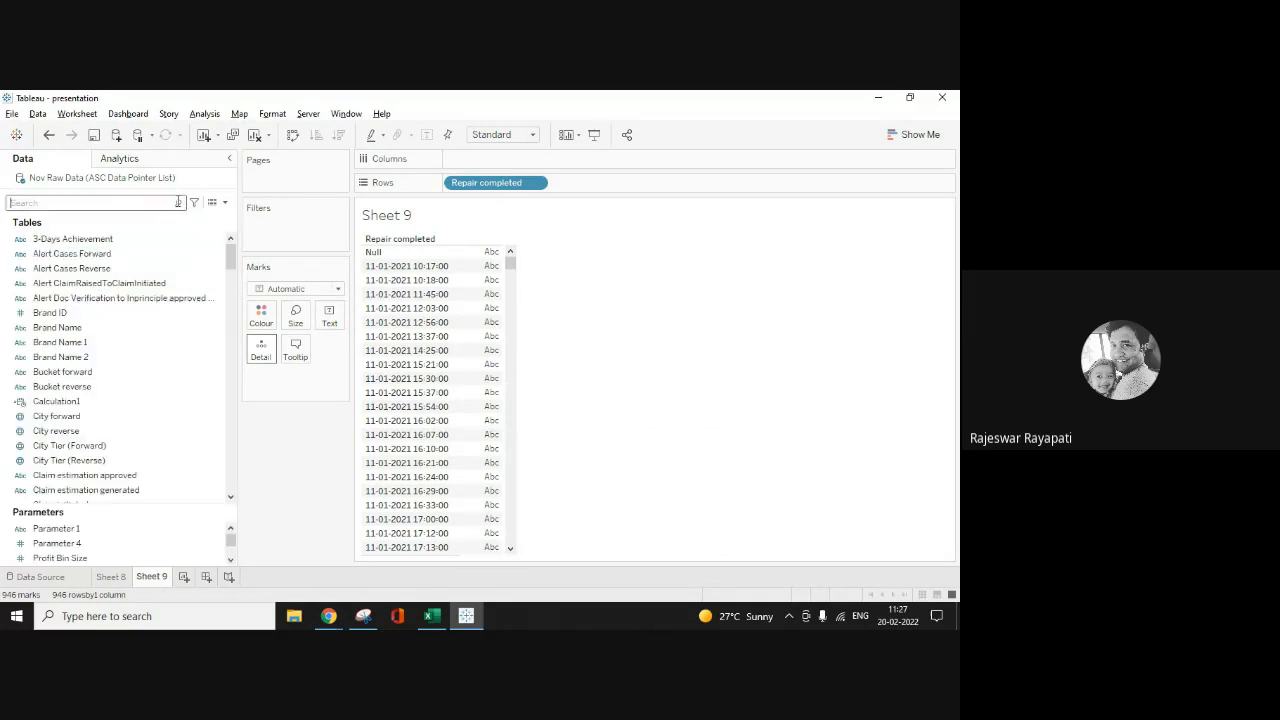
type("npo")
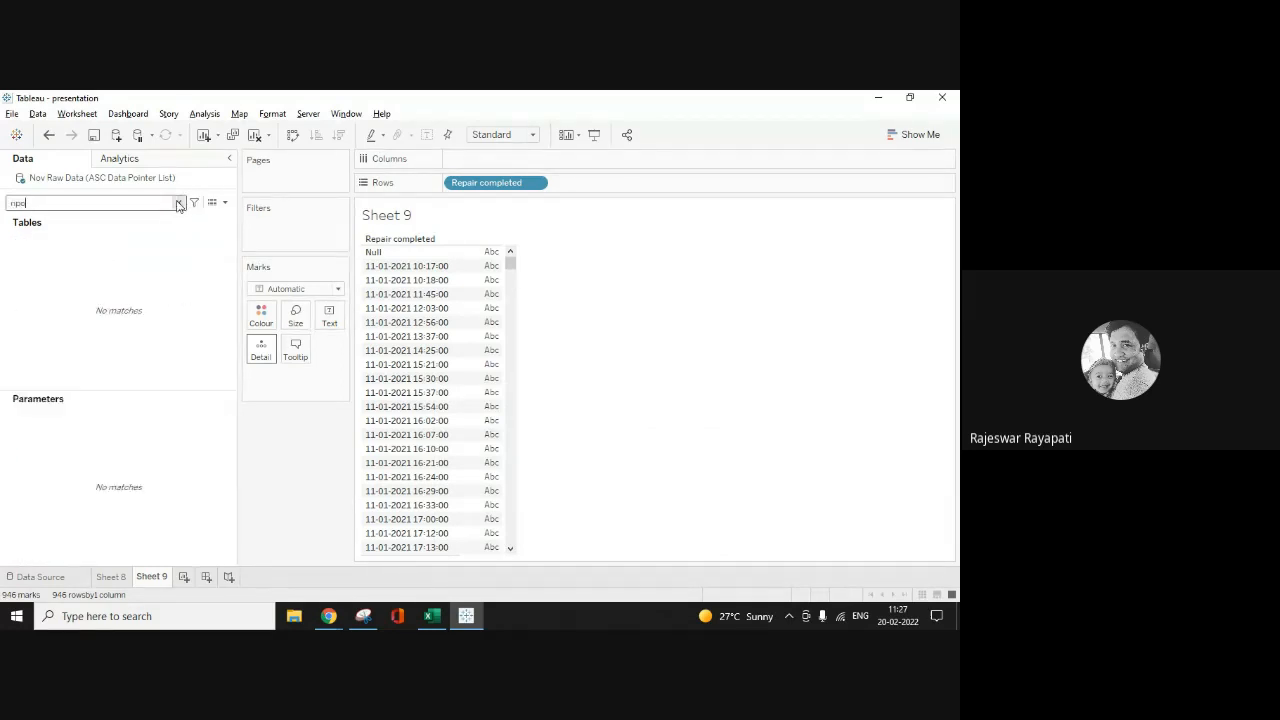
key("BackSpace")
key("BackSpace")
type("o of")
mouse_move(76, 243)
left_mouse_down()
mouse_move(249, 204)
mouse_move(72, 242)
left_mouse_up()
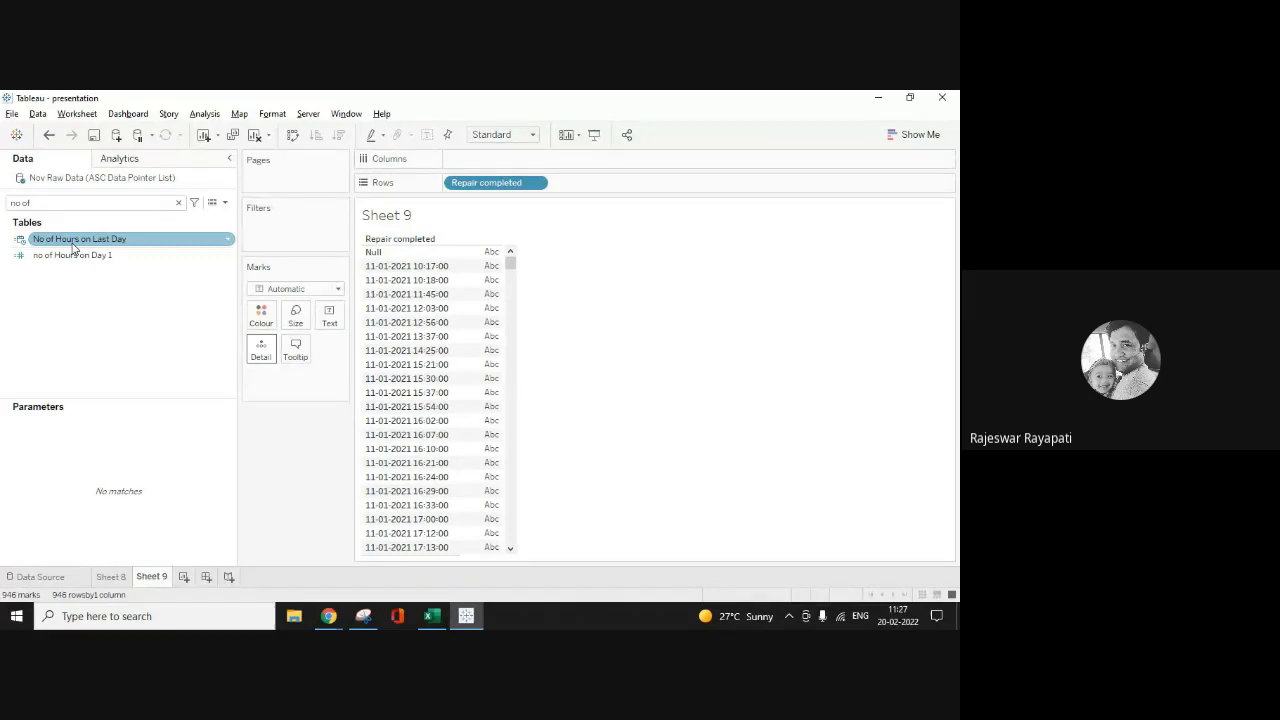
Step: Rename the No of Hours on Last Day calculation as "Closing Date and Time" and save it
right_click(76, 242)
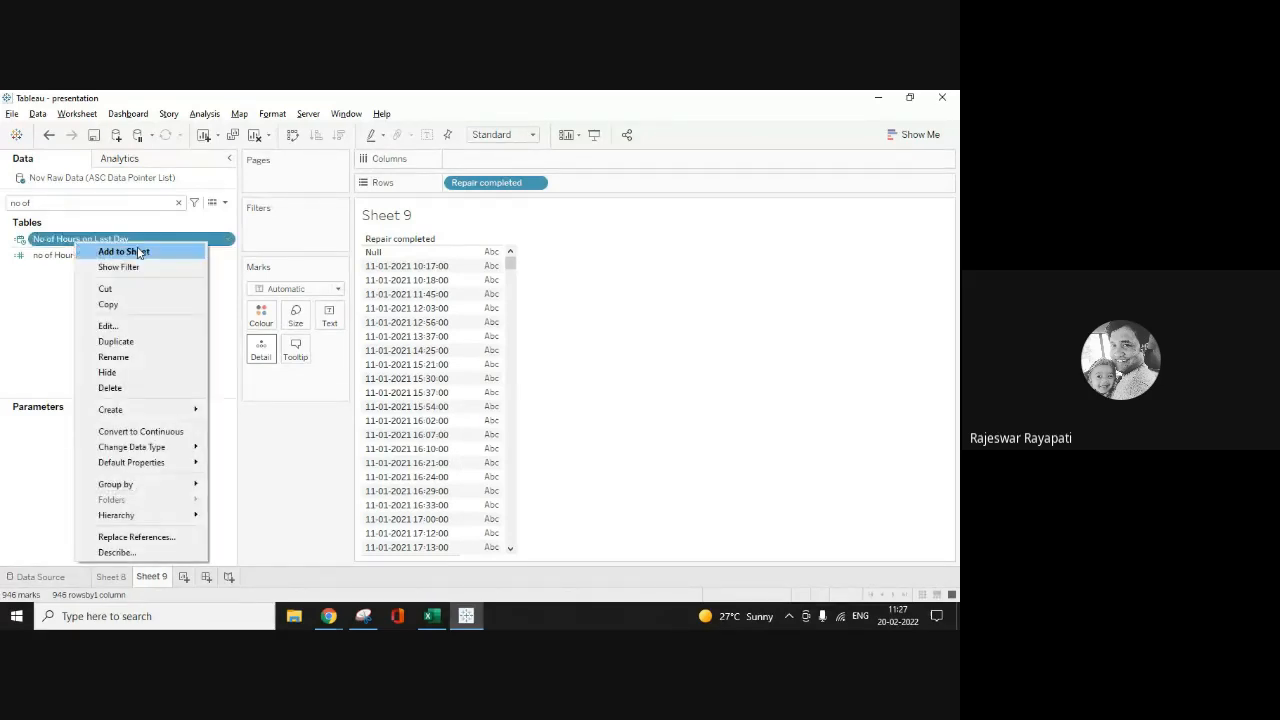
left_click(108, 326)
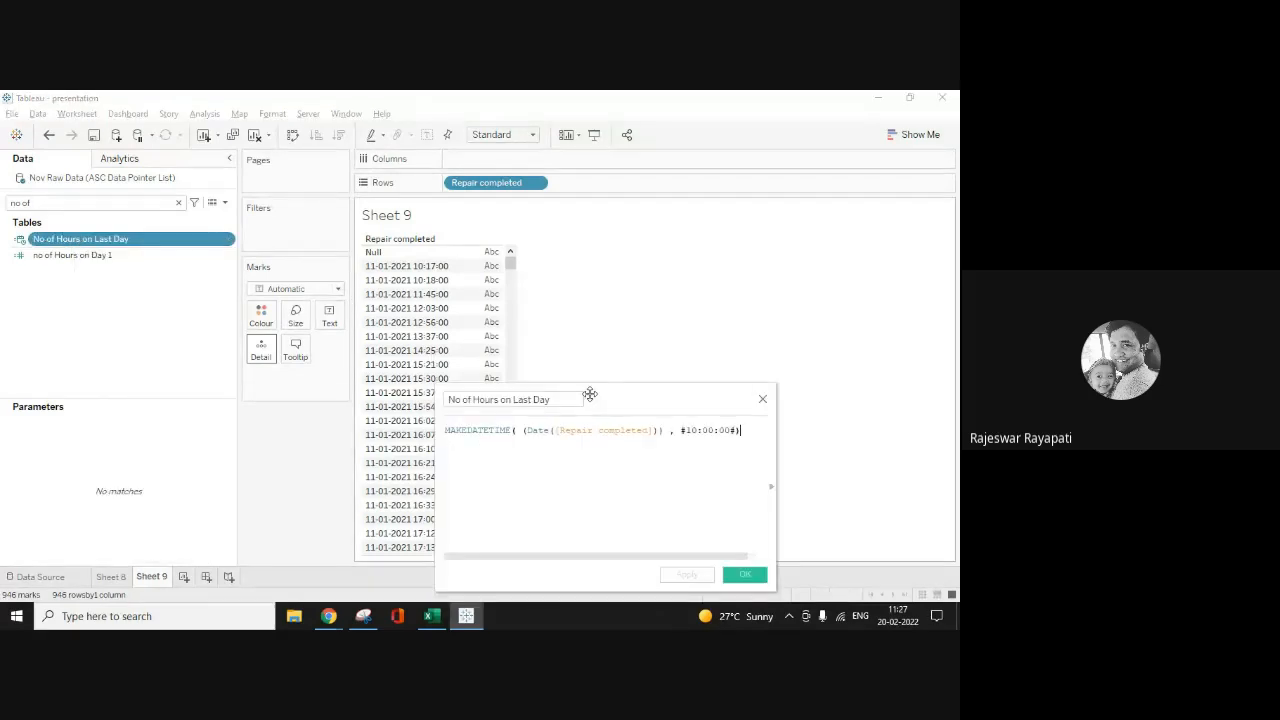
left_click(498, 399)
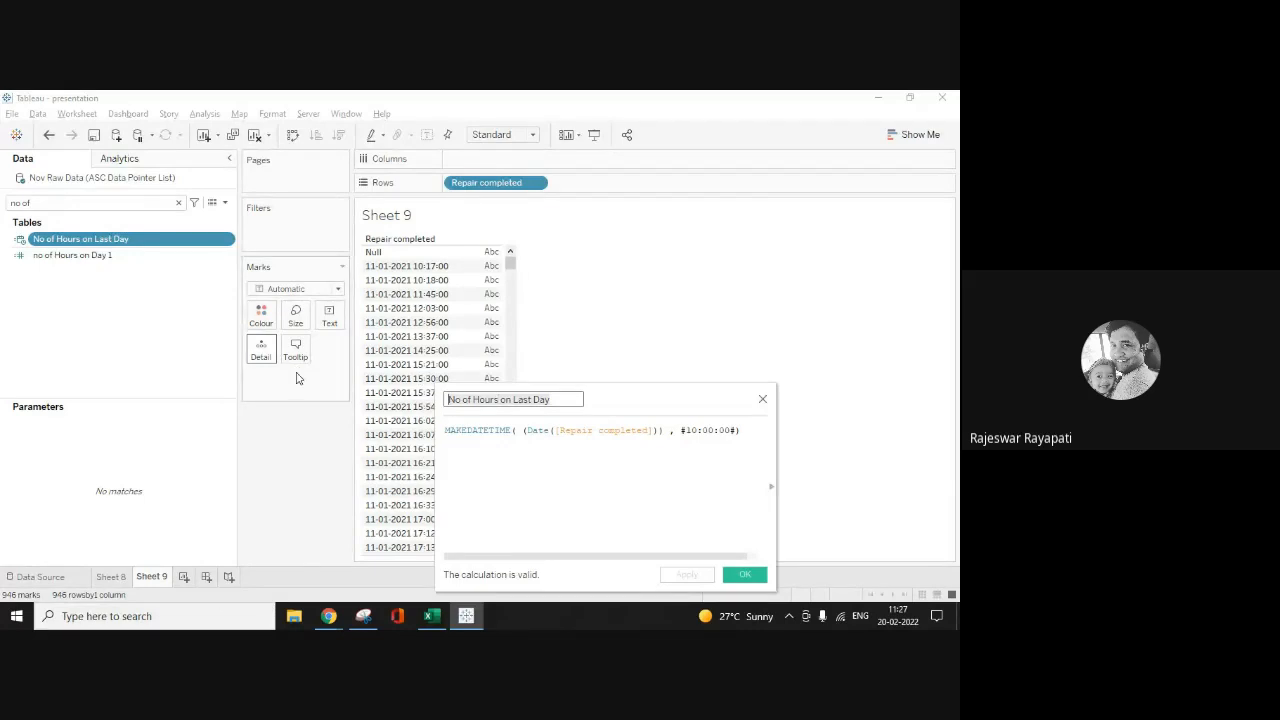
key("ctrl+a")
type("Closing")
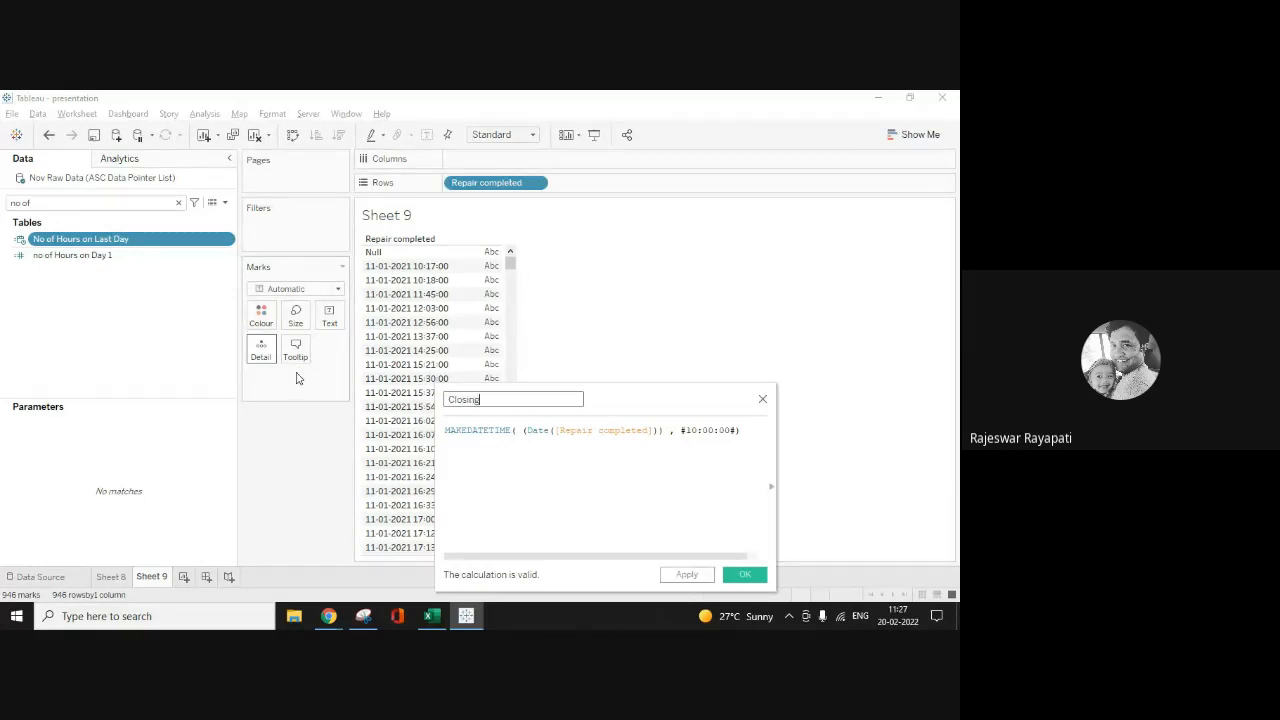
type(" Date")
type(" andf")
type(" Time")
left_click(687, 575)
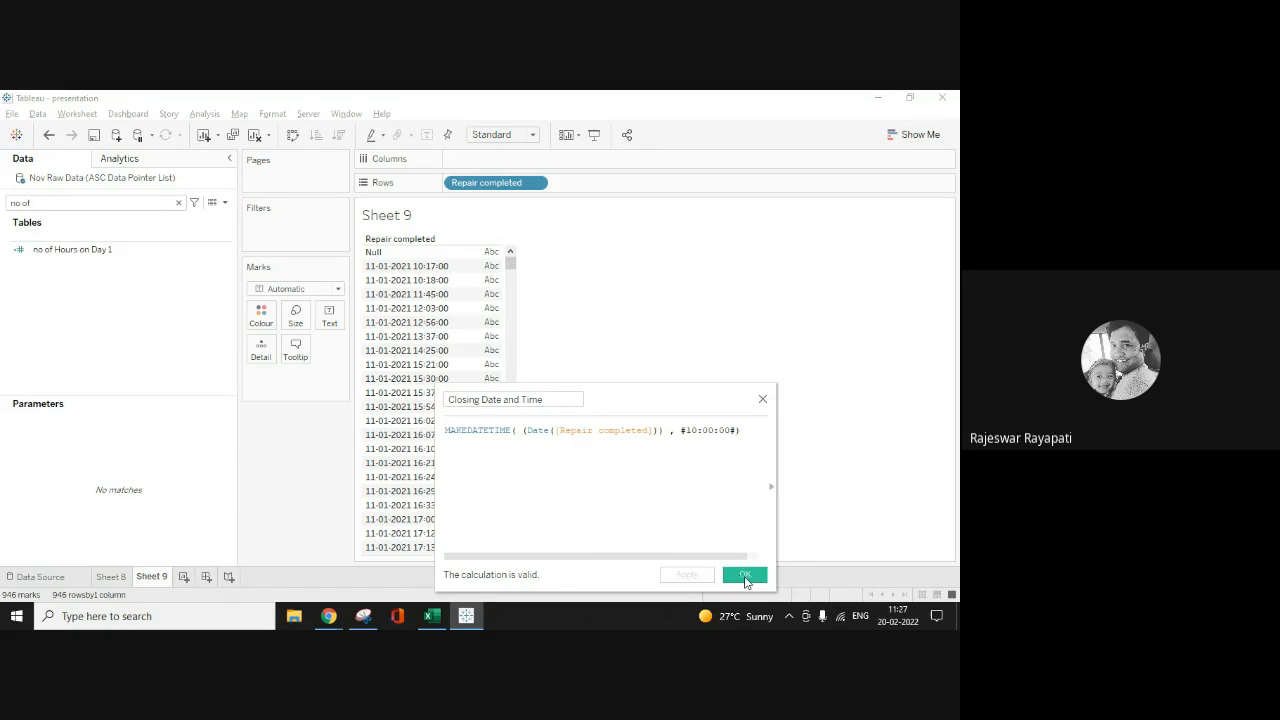
left_click(745, 576)
Step: Create a new calculated field and begin its formula with DATEDIFF using 'hour' as the date part
left_click(204, 113)
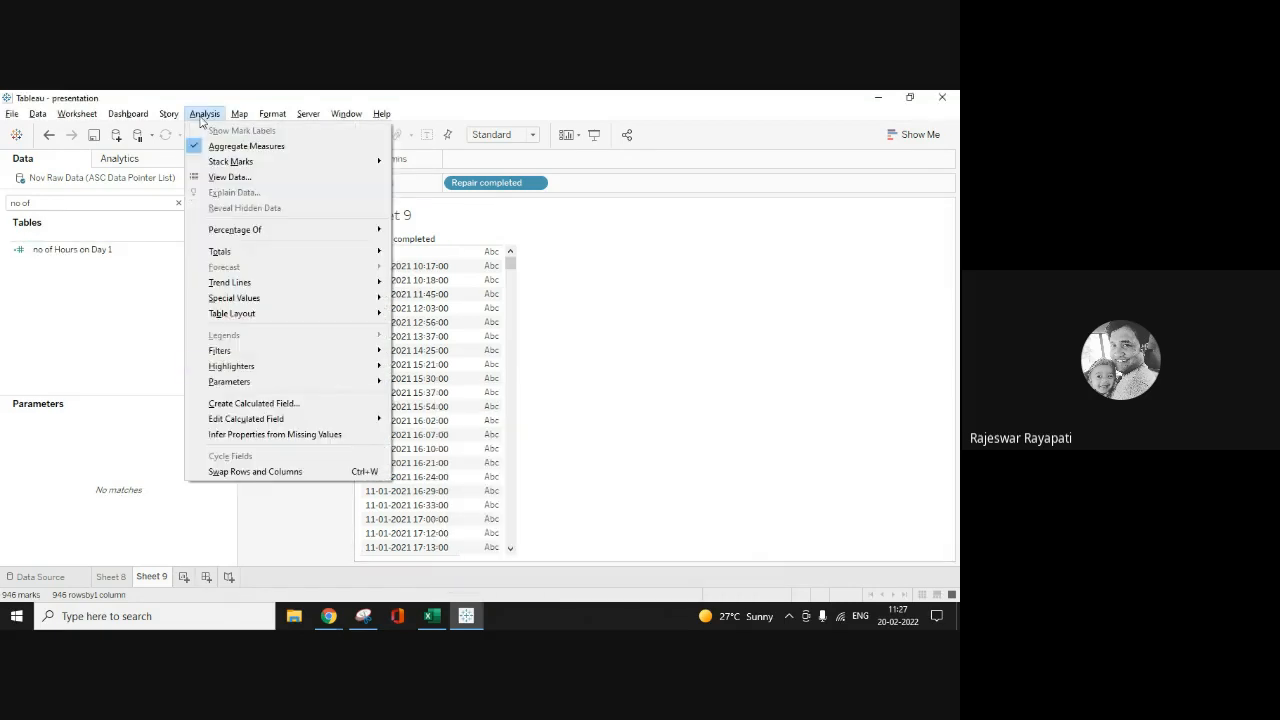
left_click(264, 403)
left_click(511, 441)
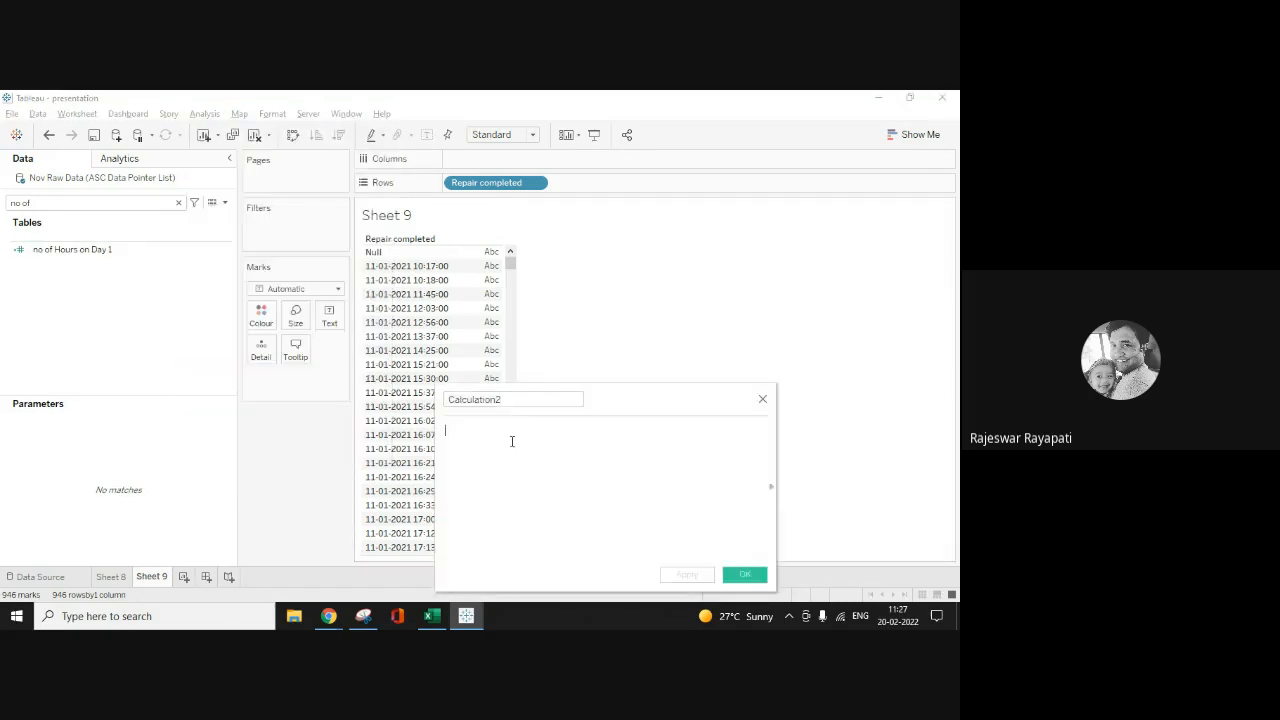
type("date")
key("Down")
key("Down")
key("Down")
key("Down")
key("Down")
key("Return")
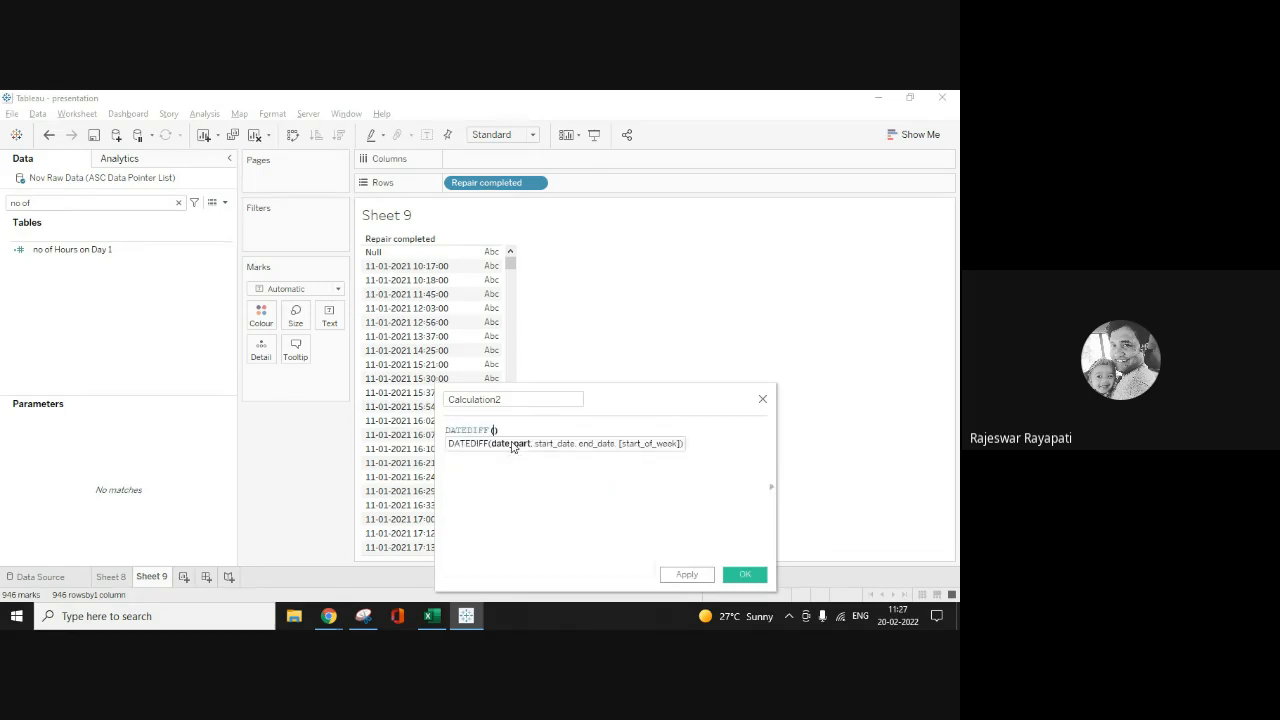
type("'hour',")
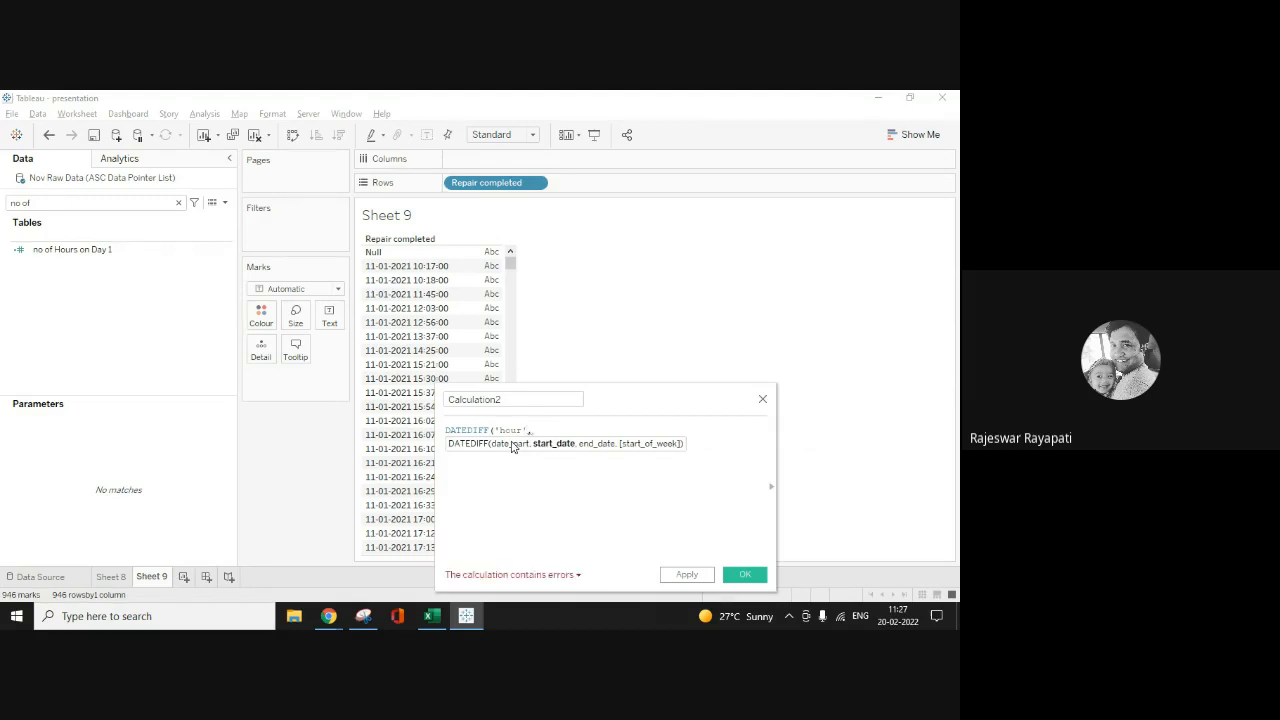
Step: Complete the DATEDIFF formula with [Closing Date and Time] as start date and [Repair completed] as end date
type("clos")
key("Return")
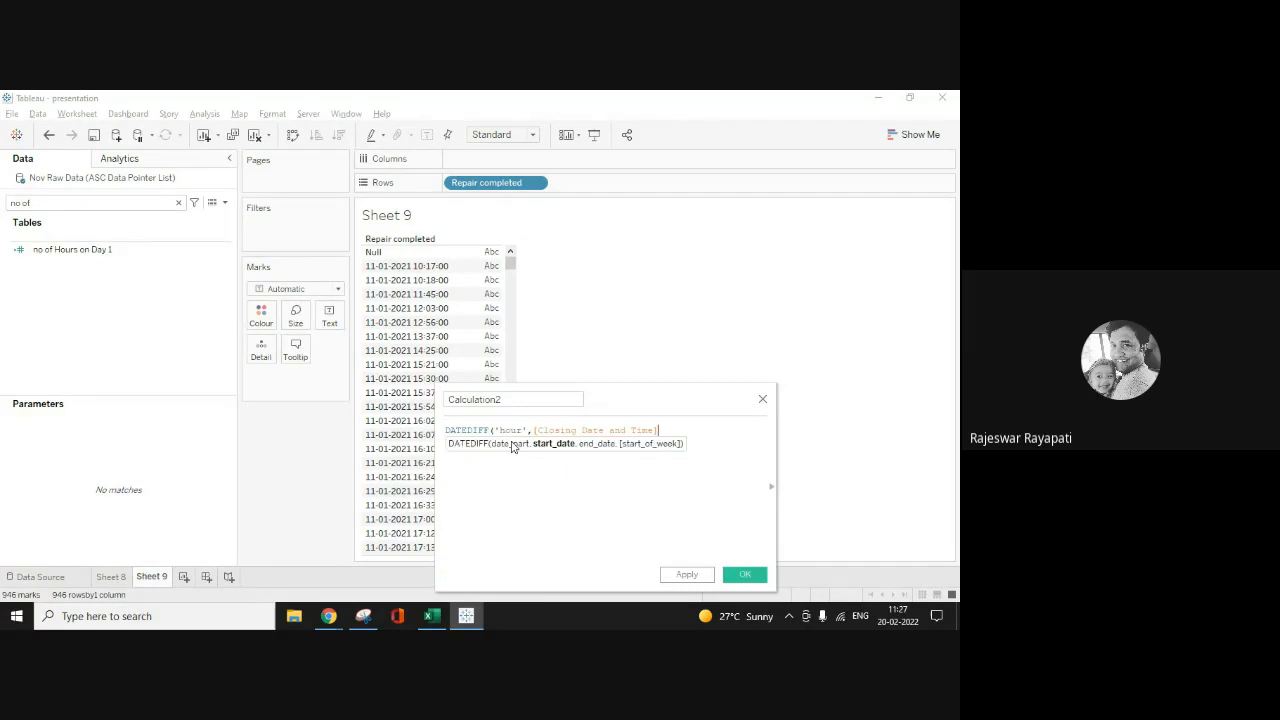
type(",")
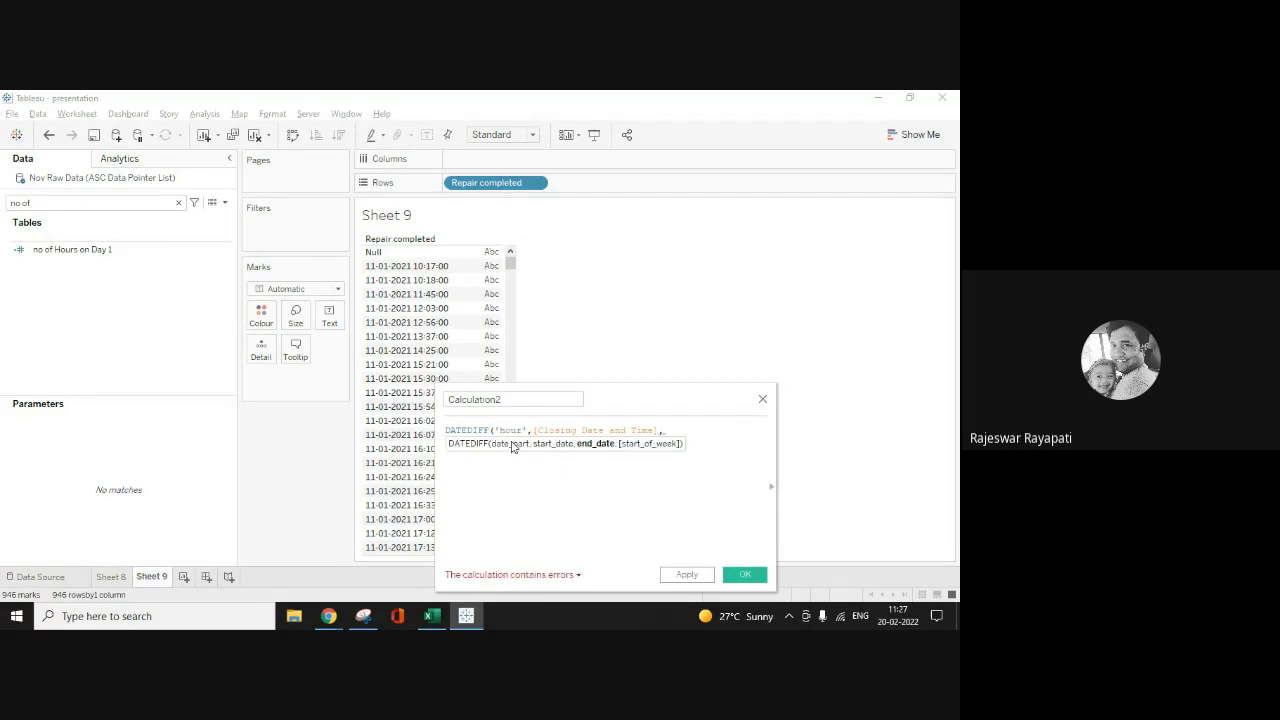
type("re")
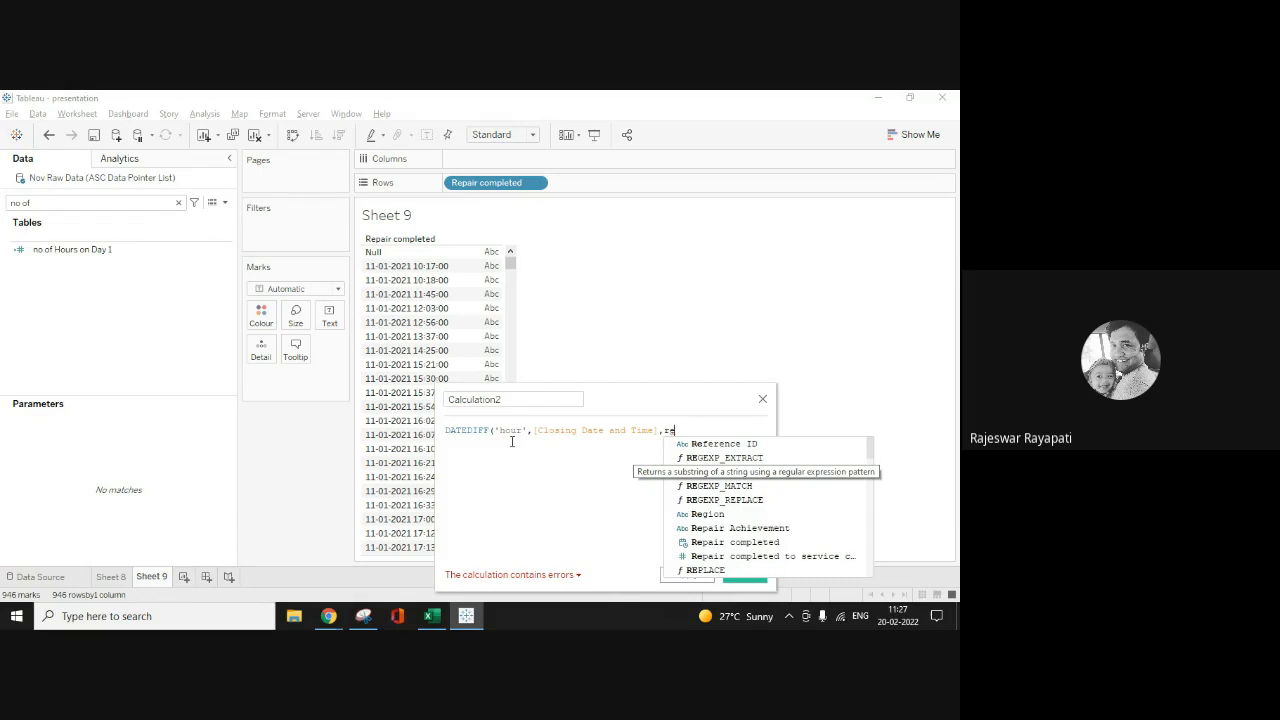
type("pair")
key("Down")
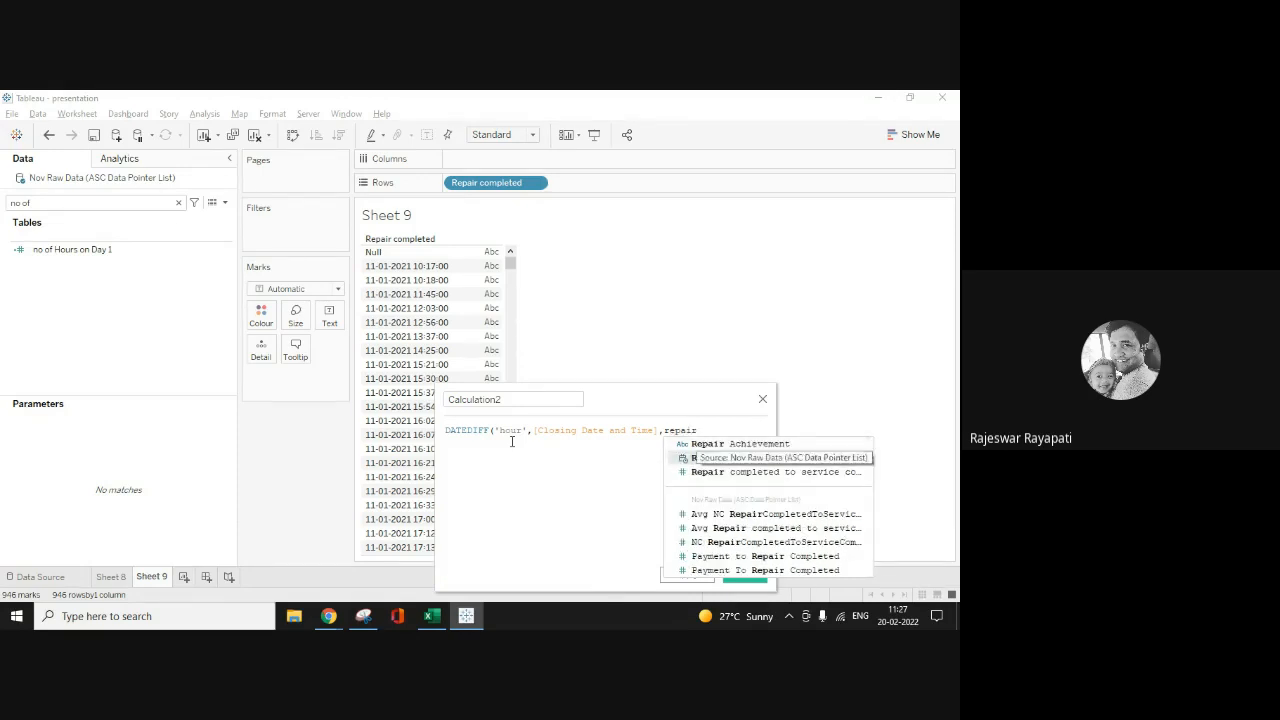
key("Return")
type(")")
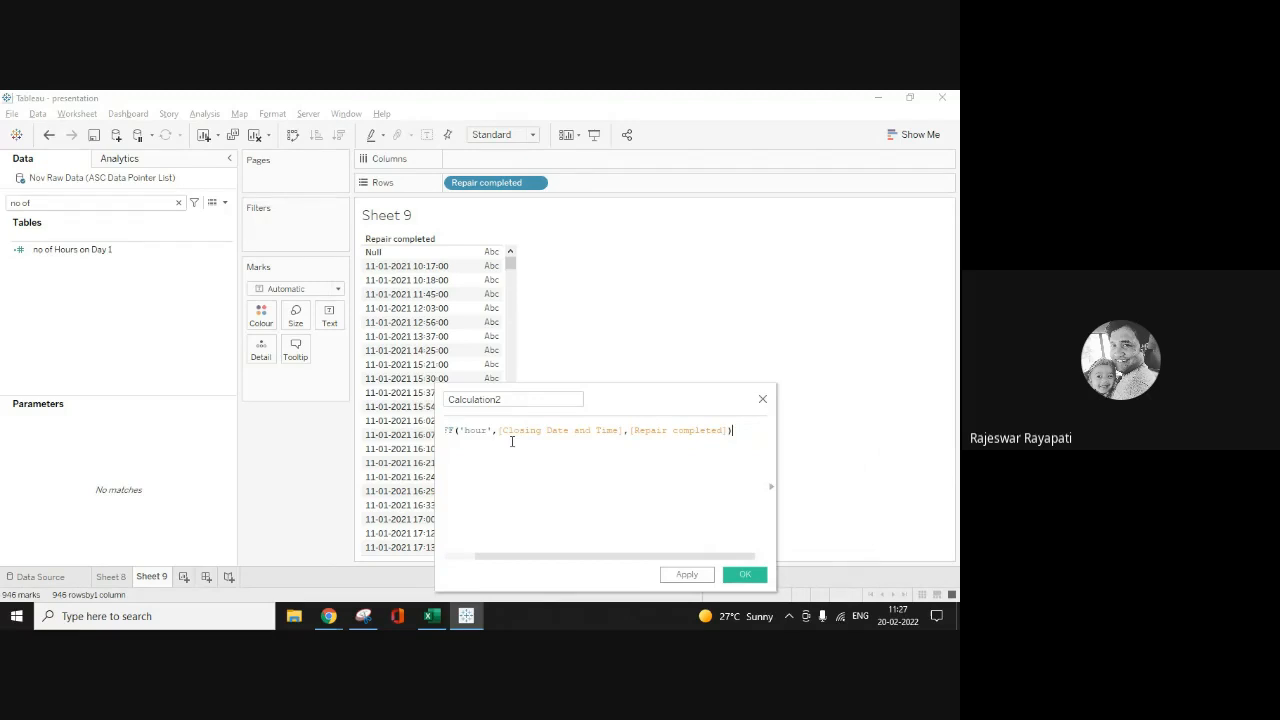
Step: Name the new calculation "Last Days no of Hours" and apply it
left_click(526, 398)
double_click(520, 397)
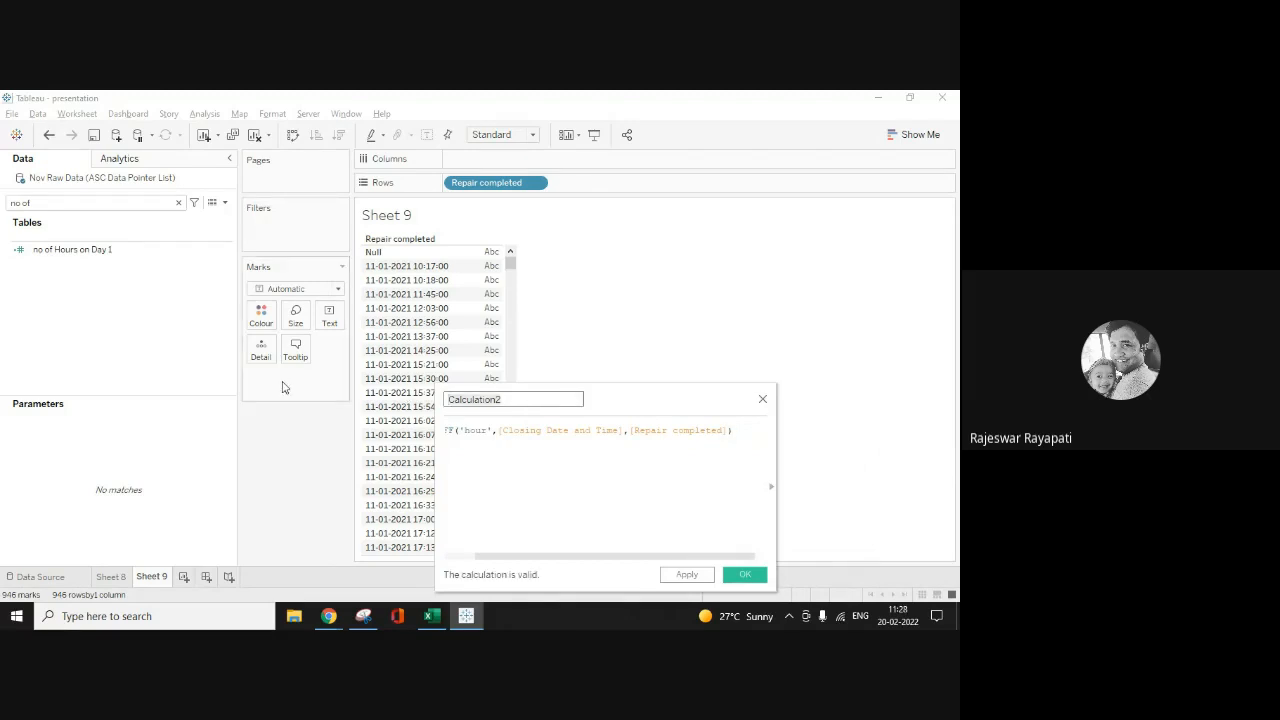
type("LAST")
key("BackSpace")
key("BackSpace")
key("BackSpace")
type("ast Days no of Hours")
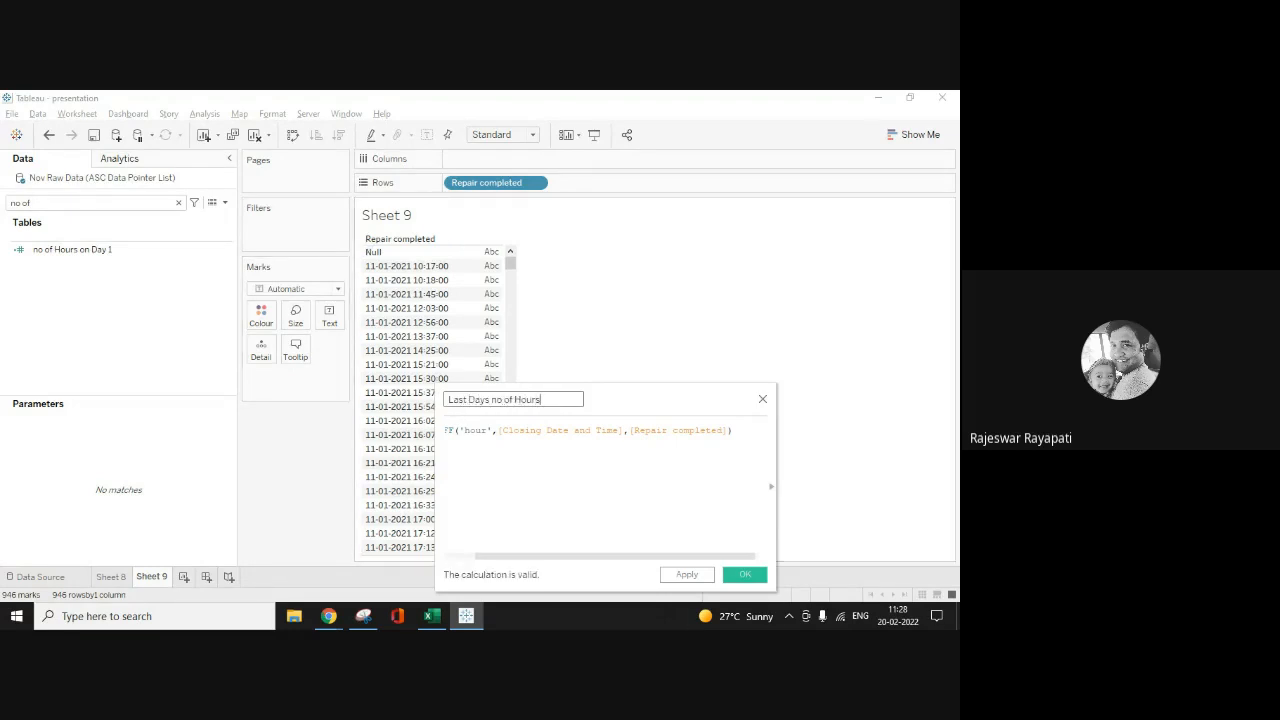
left_click(679, 580)
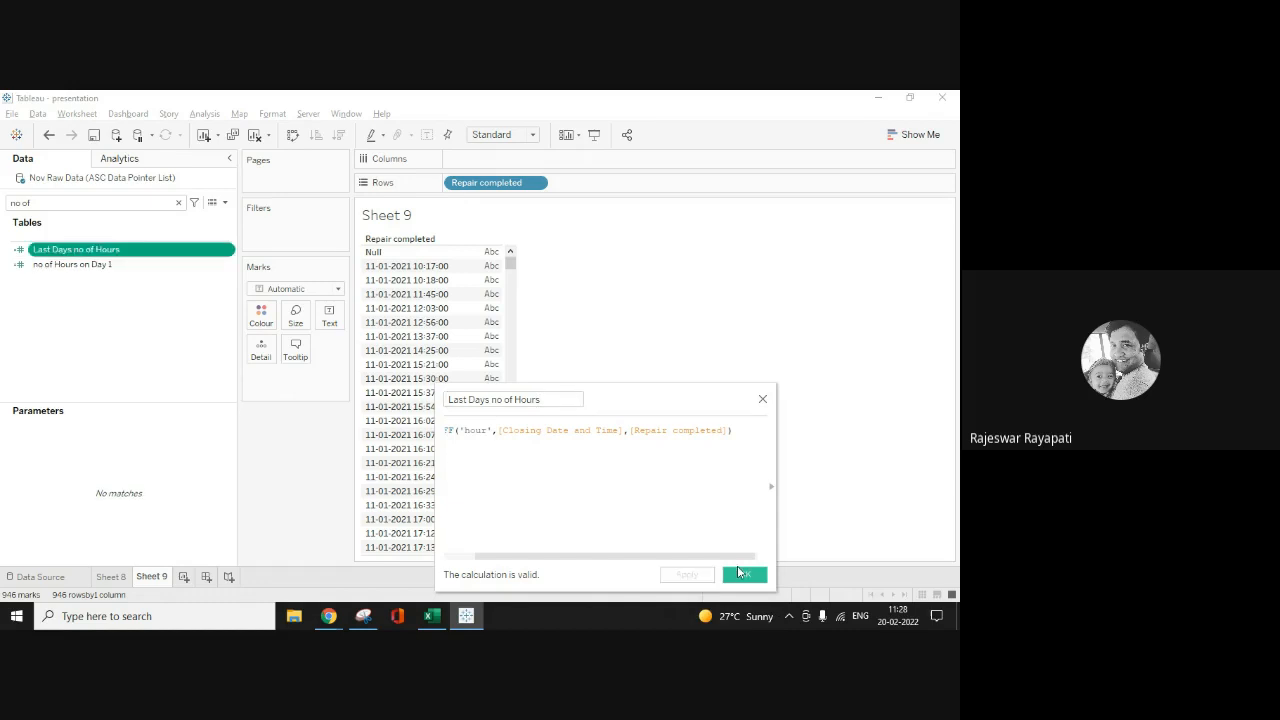
Step: Show Last Days no of Hours as the text value for each Repair completed date and close the calculation editor
left_click_drag(85, 255, 326, 318)
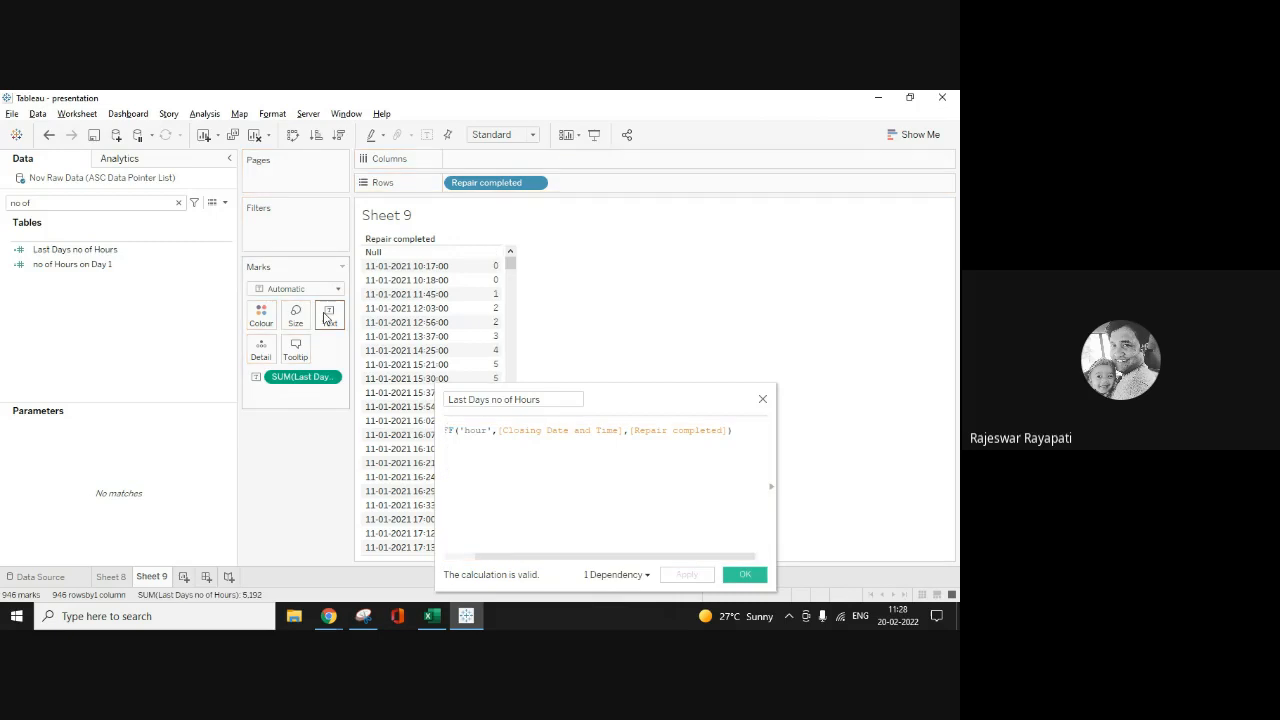
right_click(296, 386)
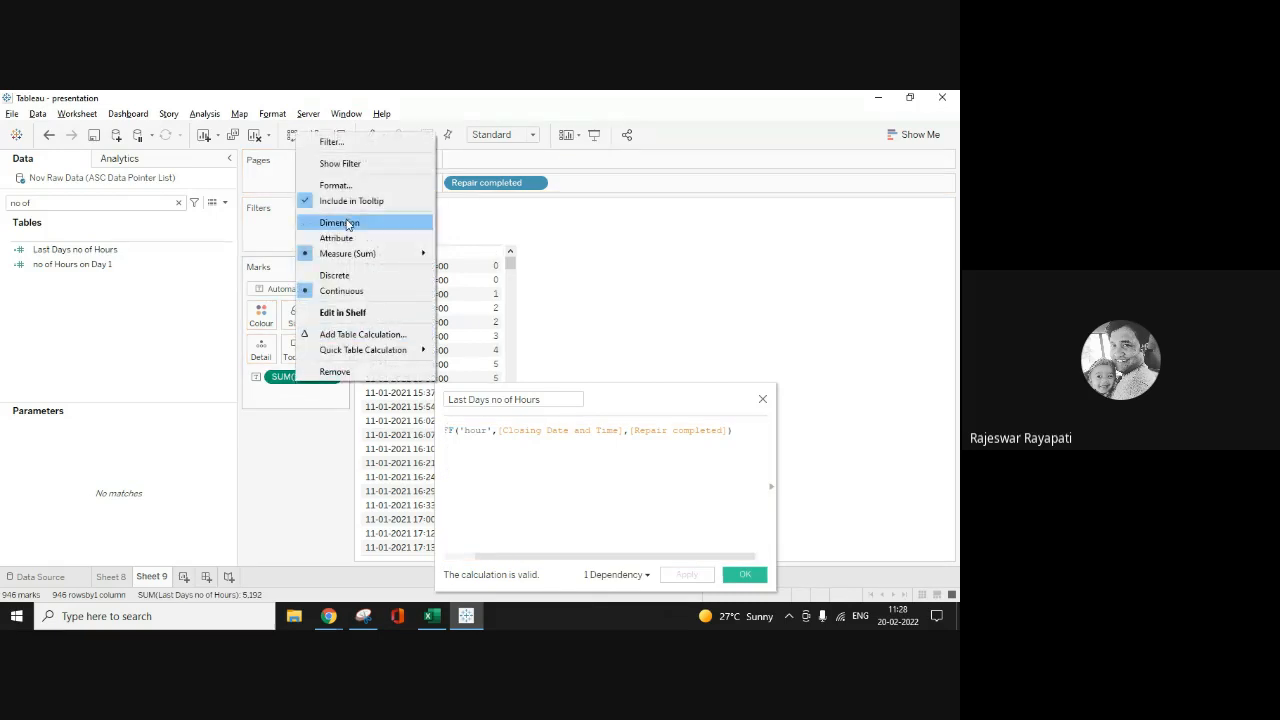
left_click(333, 472)
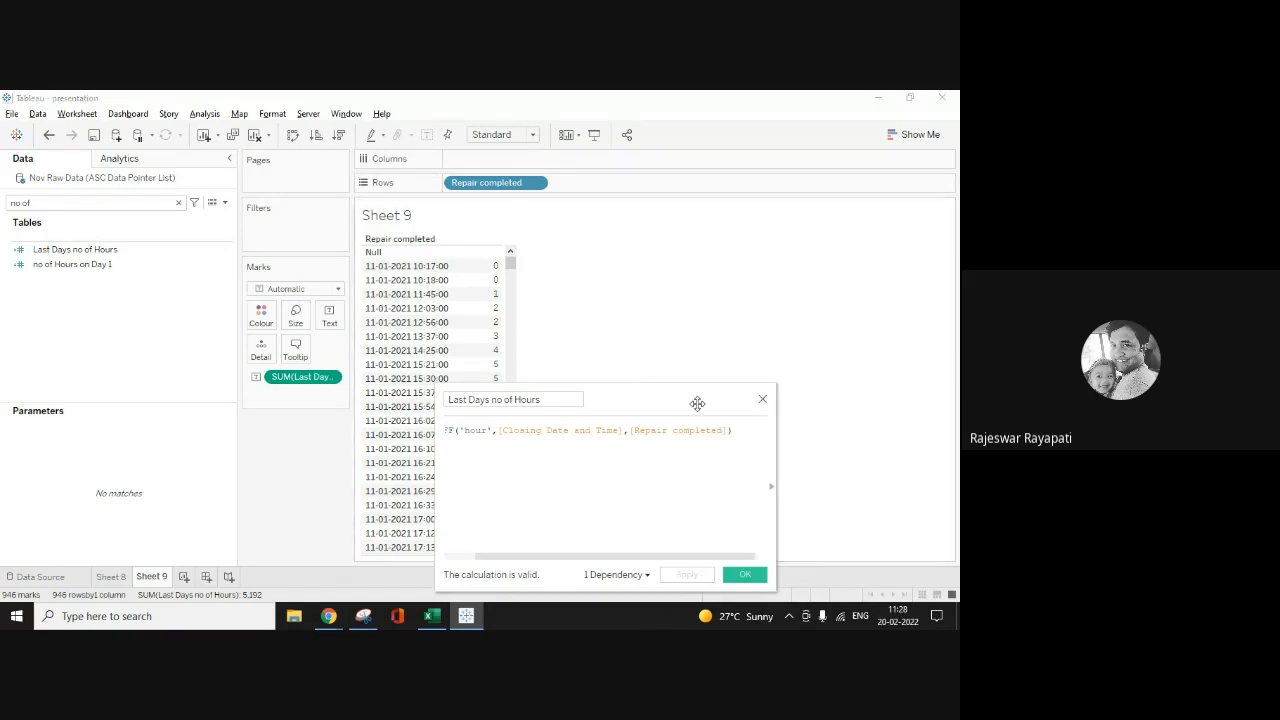
left_click_drag(695, 404, 843, 186)
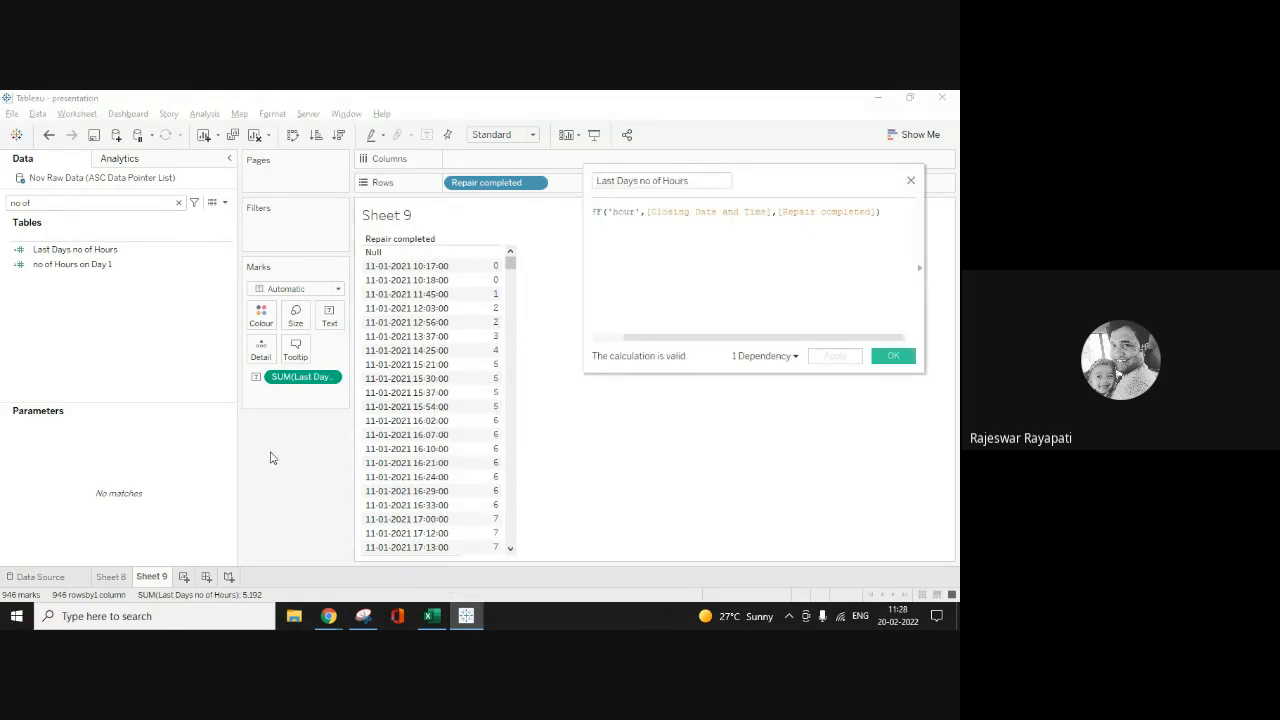
left_click(911, 182)
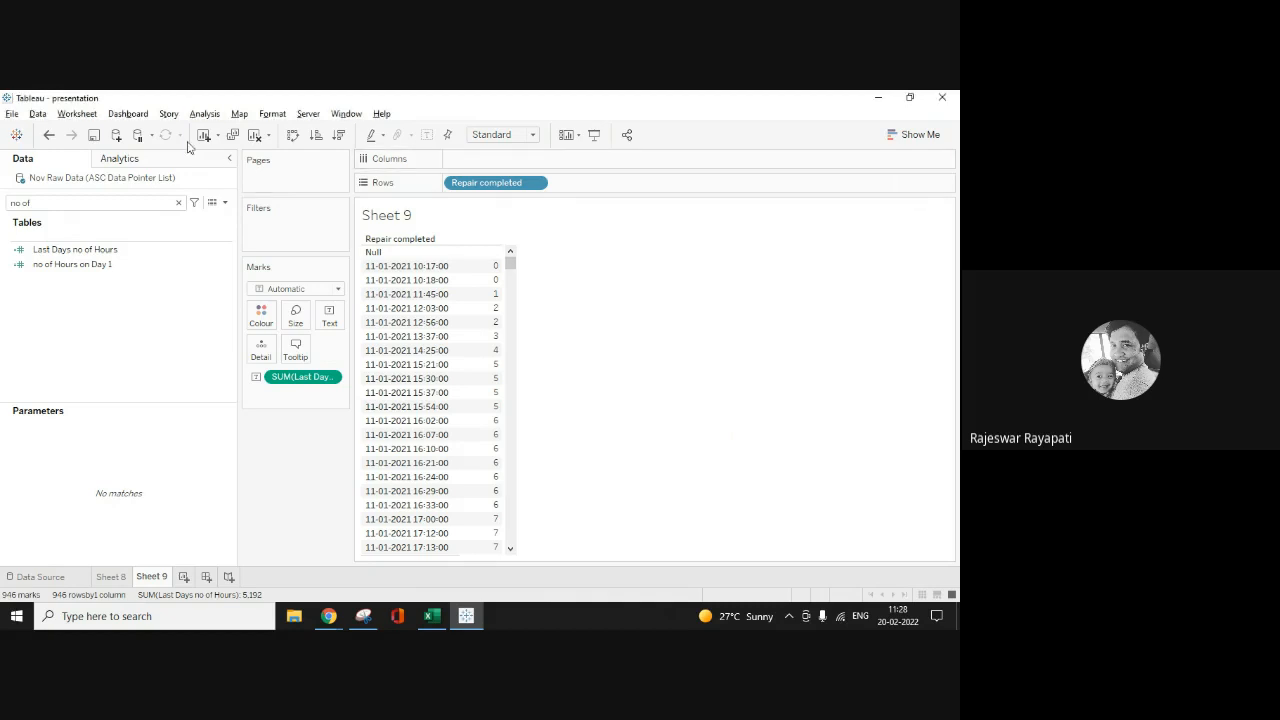
Step: Create another calculated field and begin its formula with DATEDIFF using 'day' as the date part
left_click(204, 114)
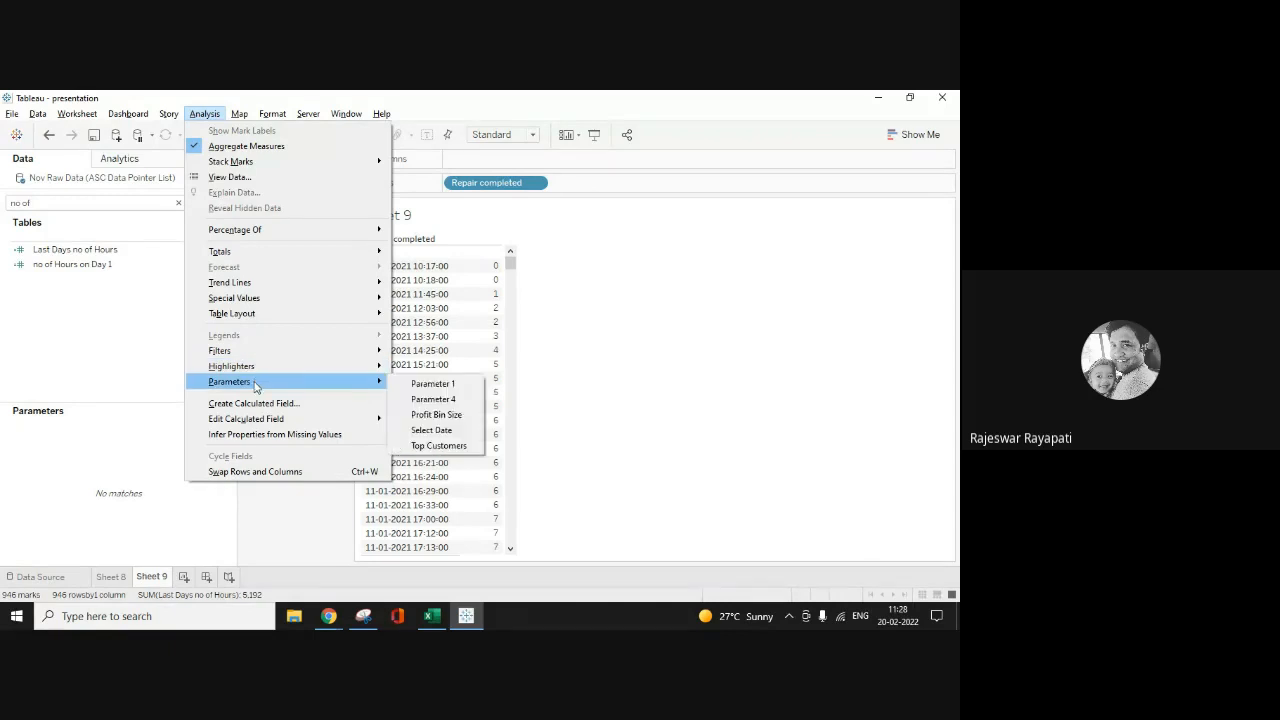
left_click(260, 411)
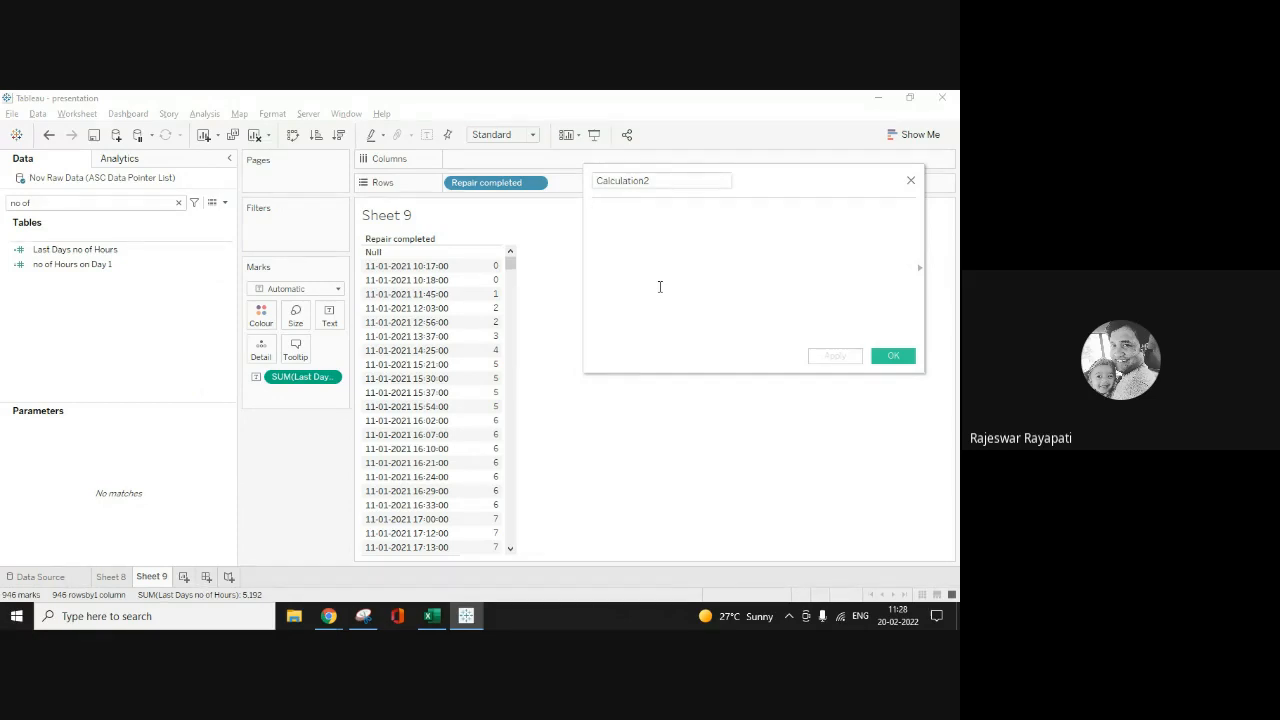
left_click(660, 287)
type("Date")
double_click(658, 290)
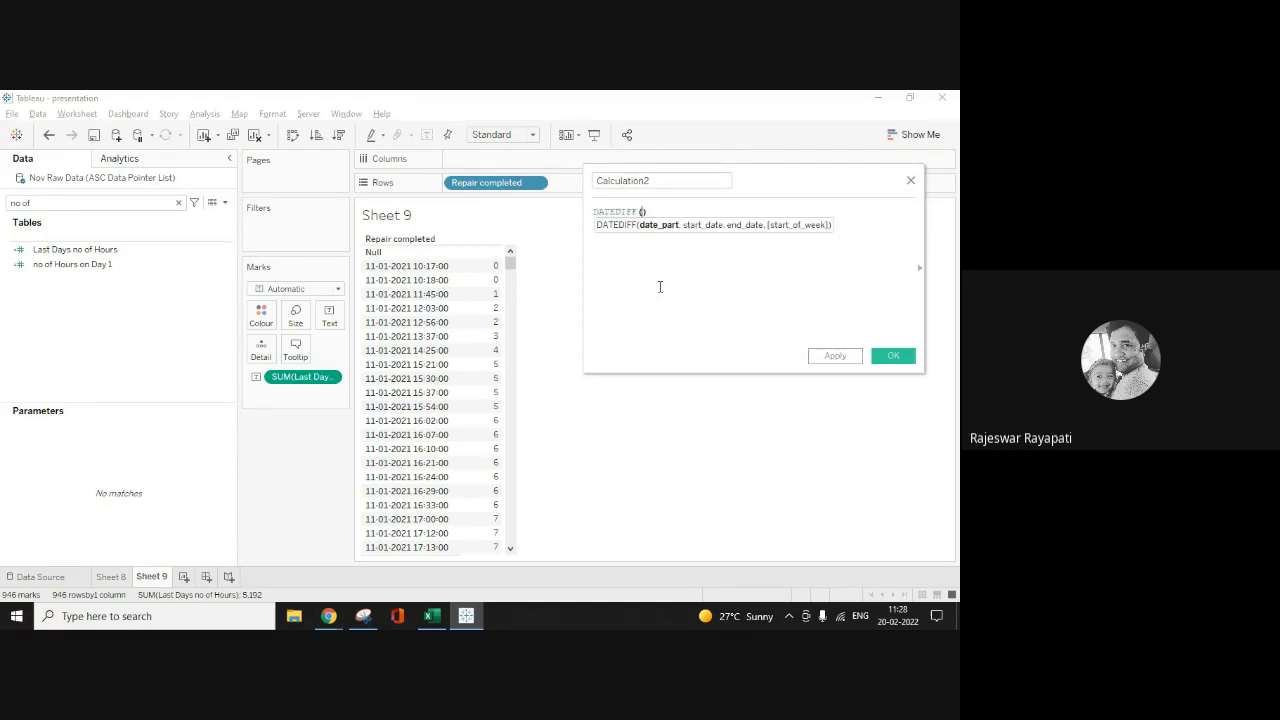
type("'day',")
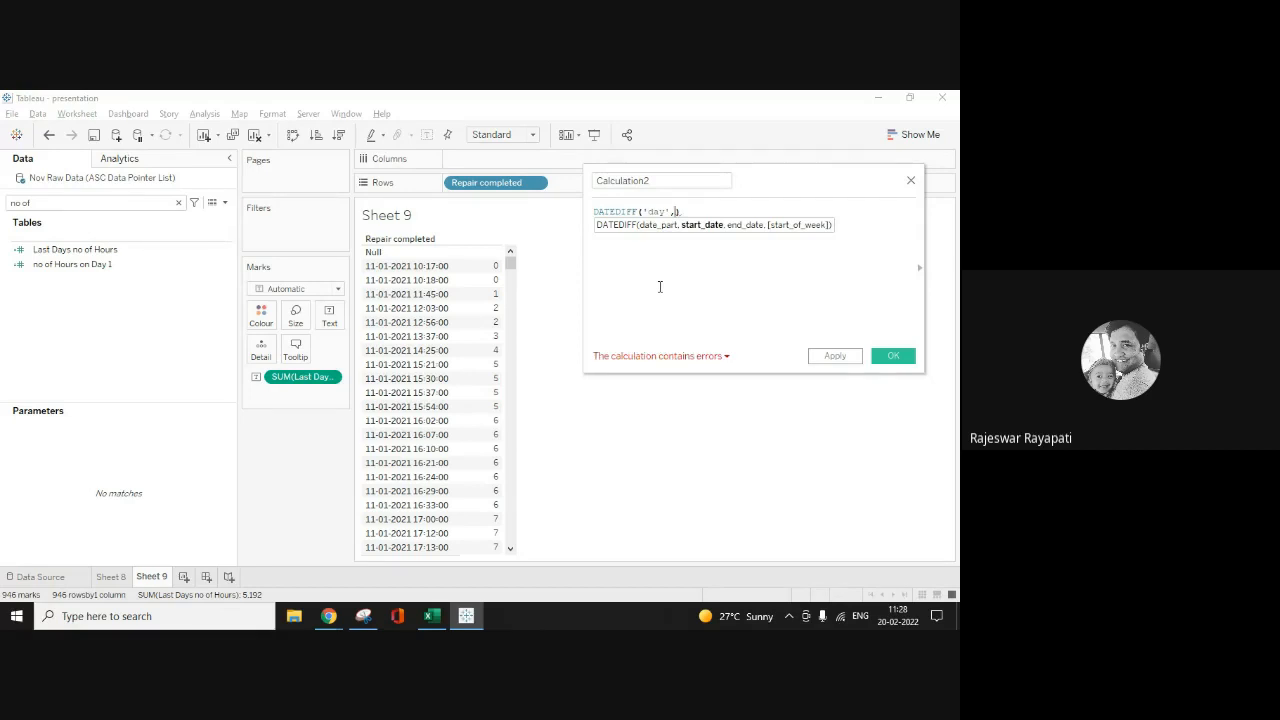
Step: Enter [Payment received] as the start date of the DATEDIFF formula
type("pay")
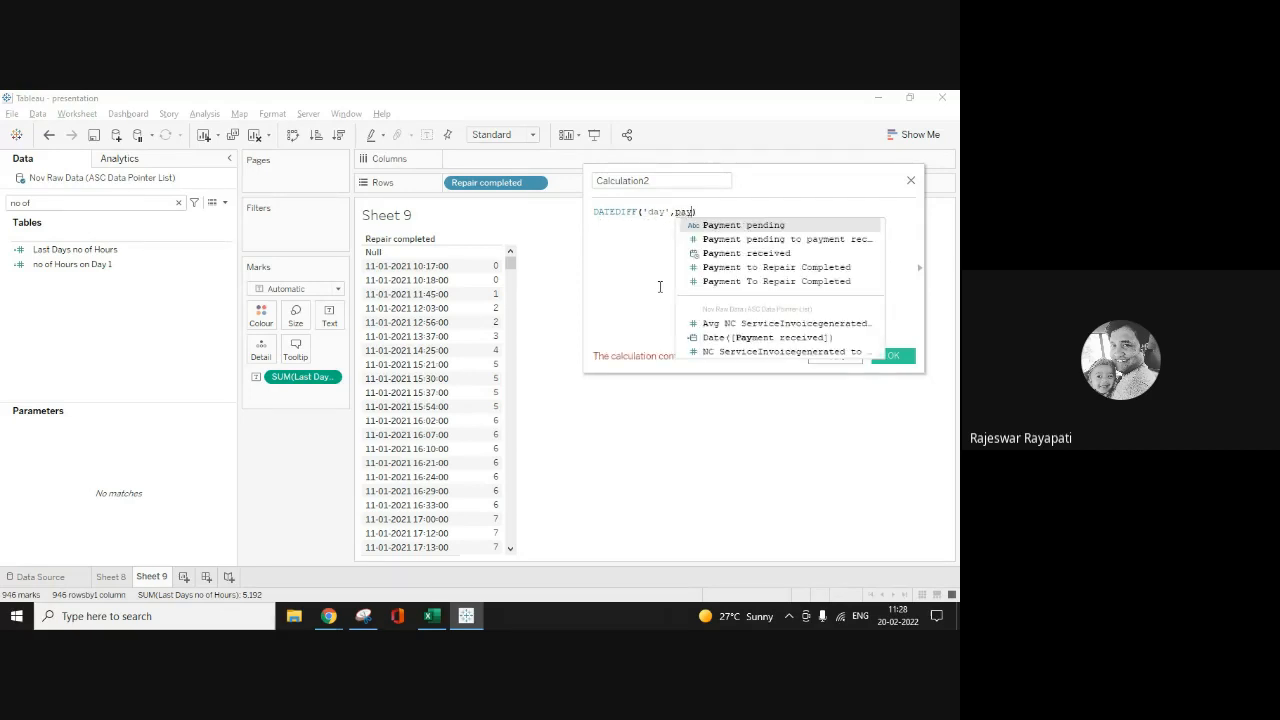
key("Down")
key("Down")
key("Return")
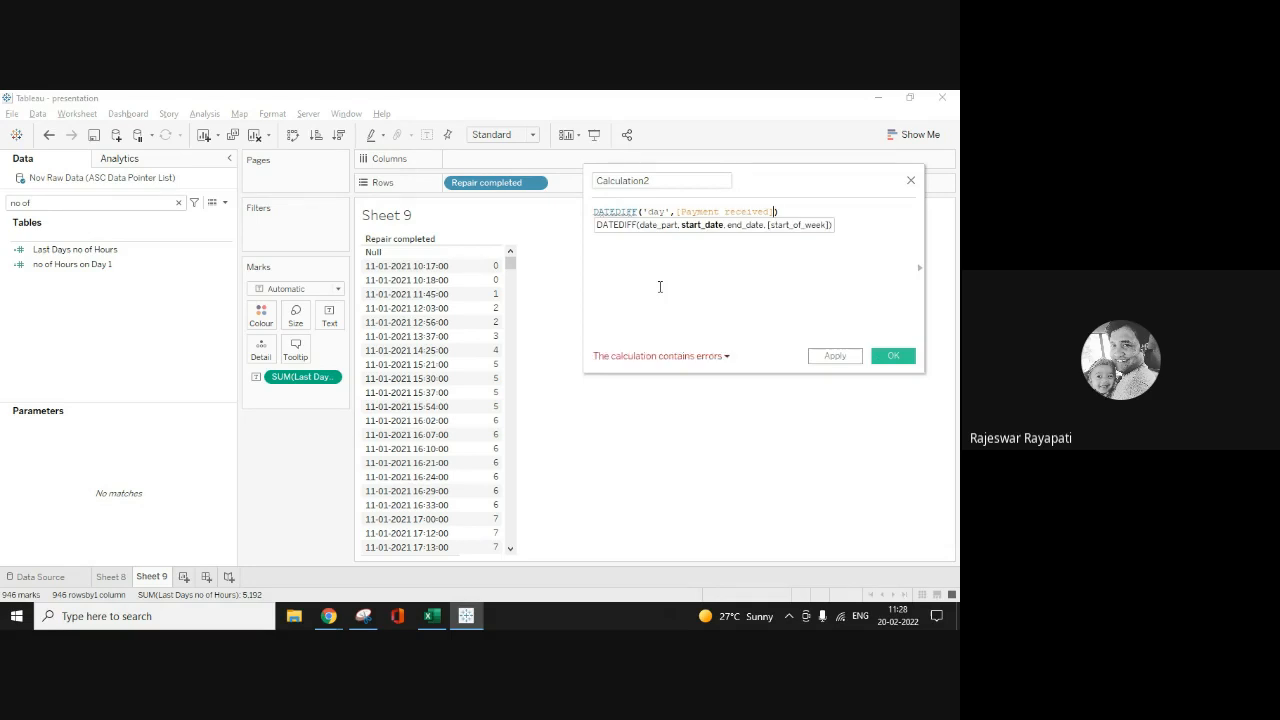
type(",")
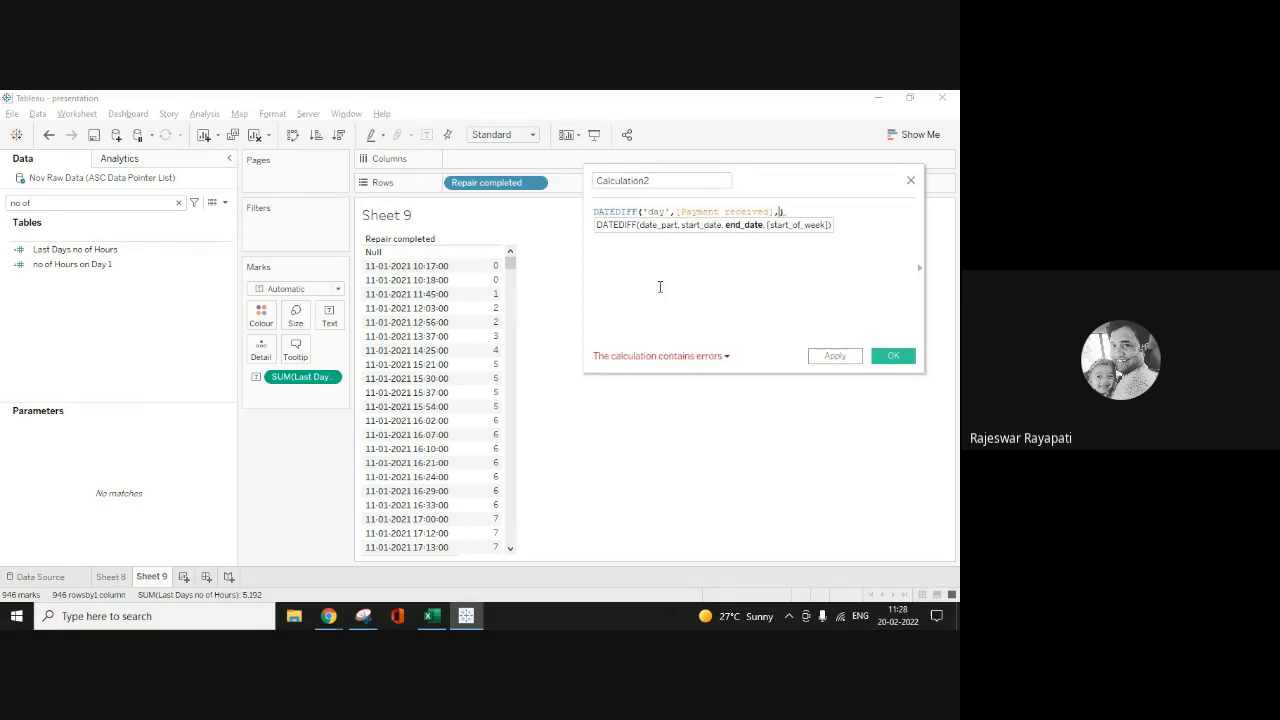
Step: Enter [Repair completed] as the end date of the DATEDIFF formula
type("re")
key("Down")
key("Down")
key("Down")
key("Down")
key("Down")
key("Down")
key("Down")
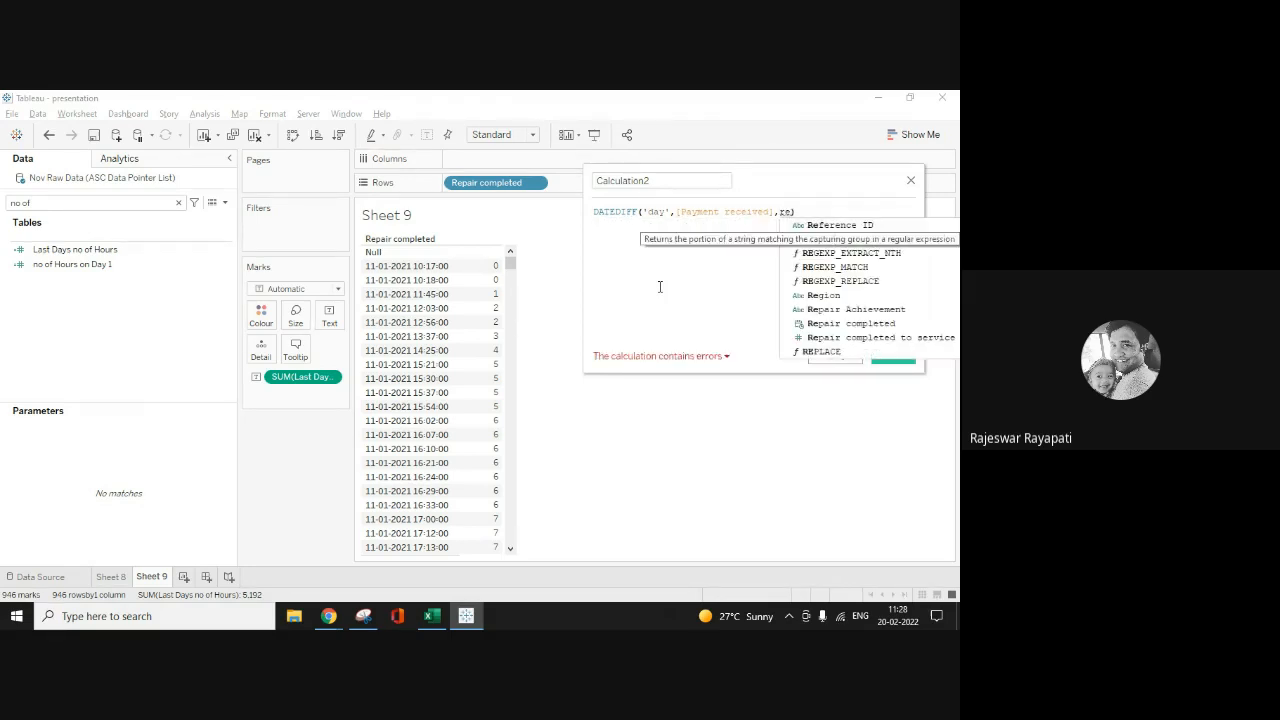
key("Return")
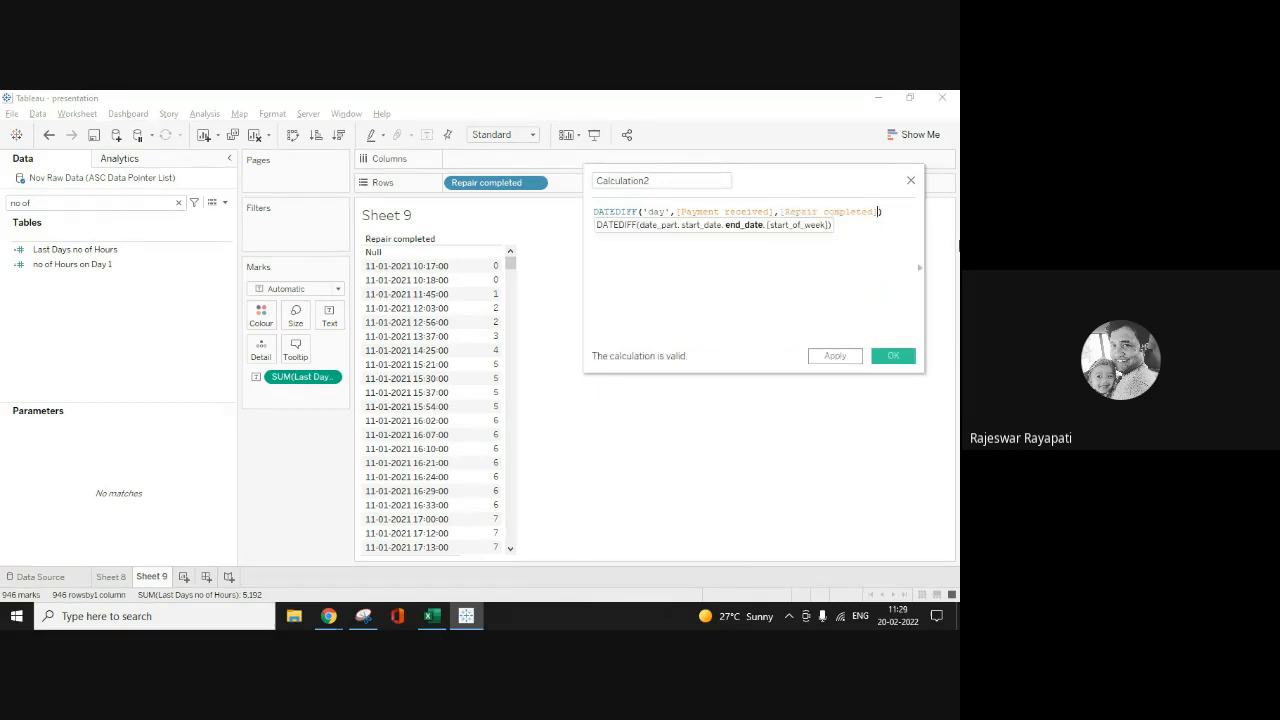
key("Right")
type("-")
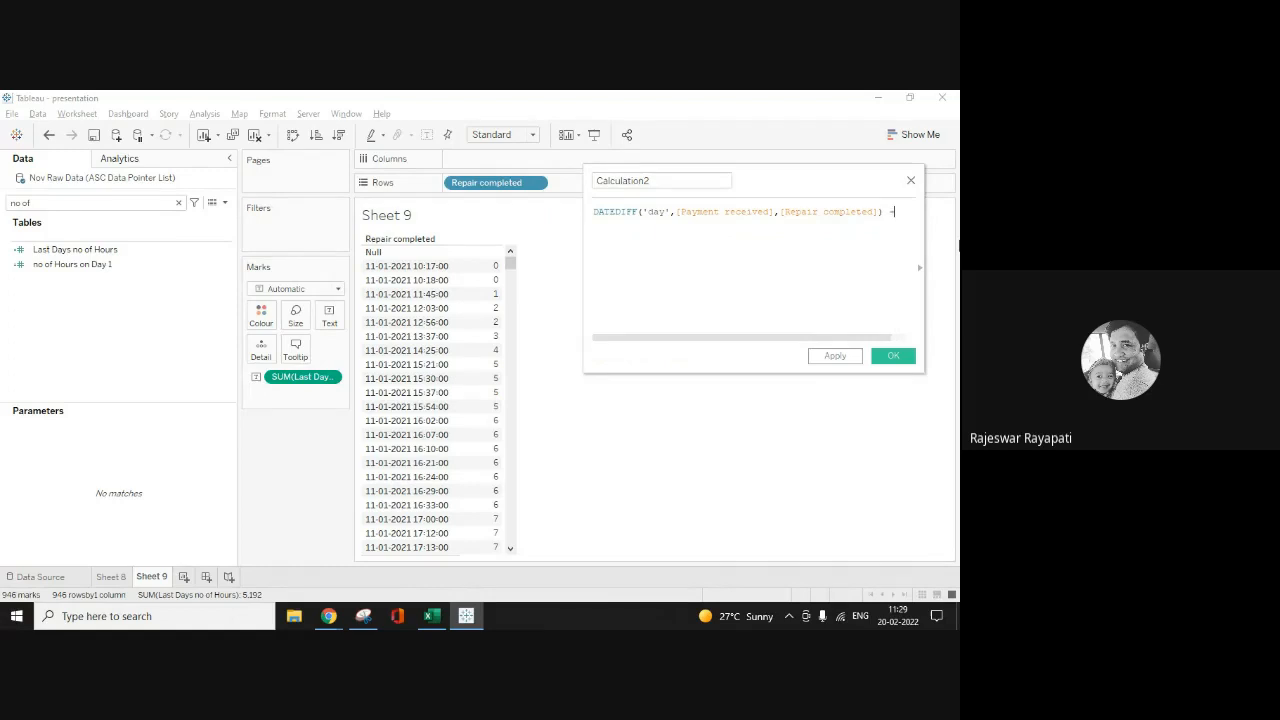
type(" 1")
type("]]")
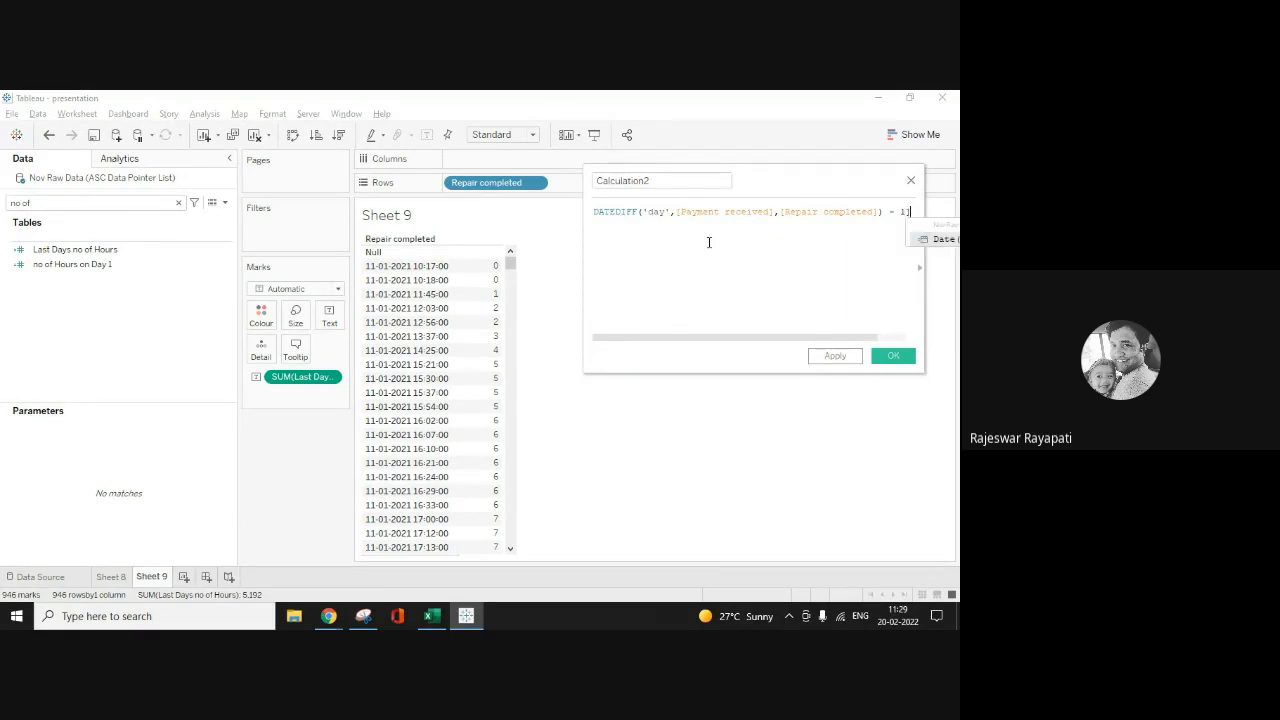
key("BackSpace")
key("BackSpace")
key("BackSpace")
key("BackSpace")
key("BackSpace")
key("BackSpace")
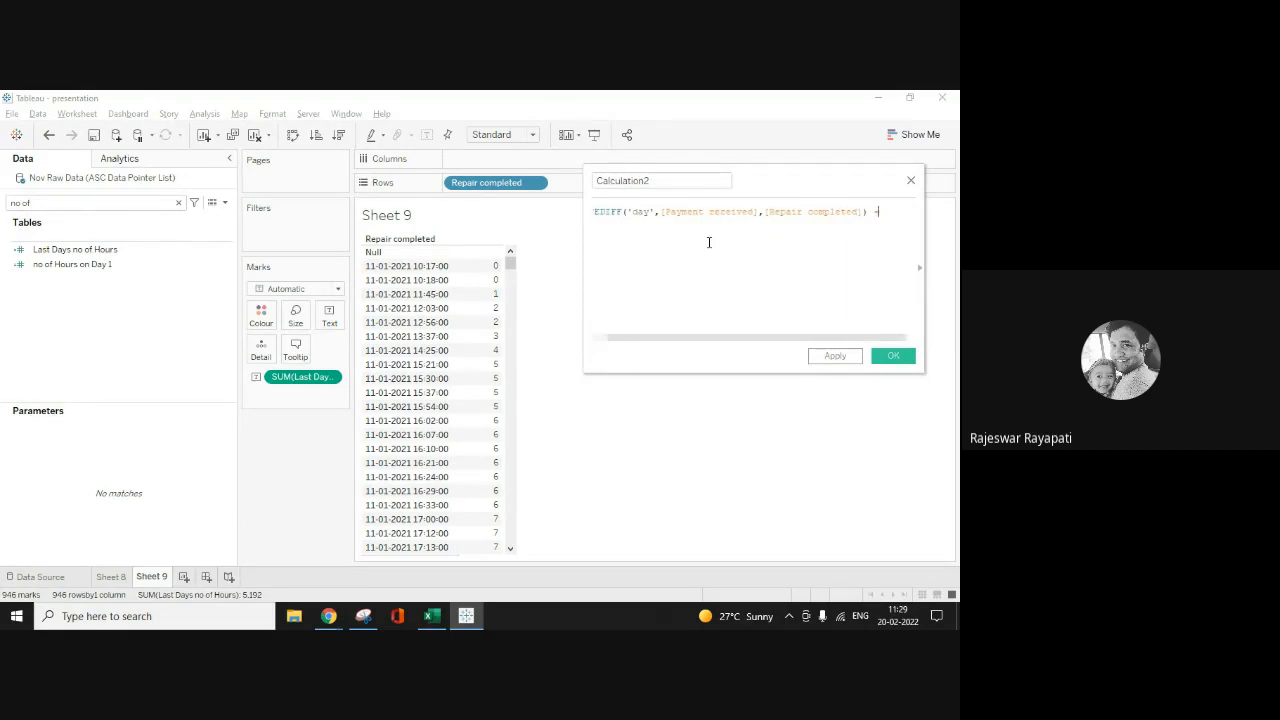
Step: Name the calculated field "Diff in Days", apply it and close the calculation editor
double_click(663, 177)
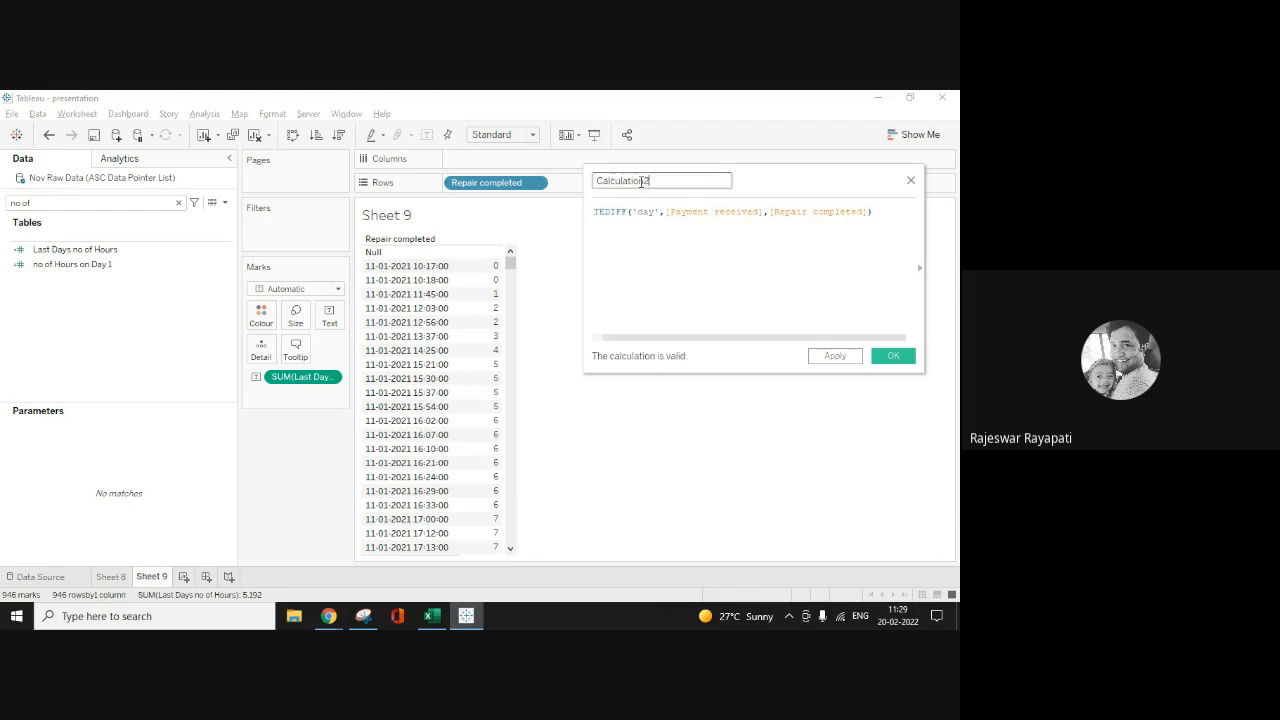
type("Diff in Days")
left_click(838, 356)
left_click(891, 357)
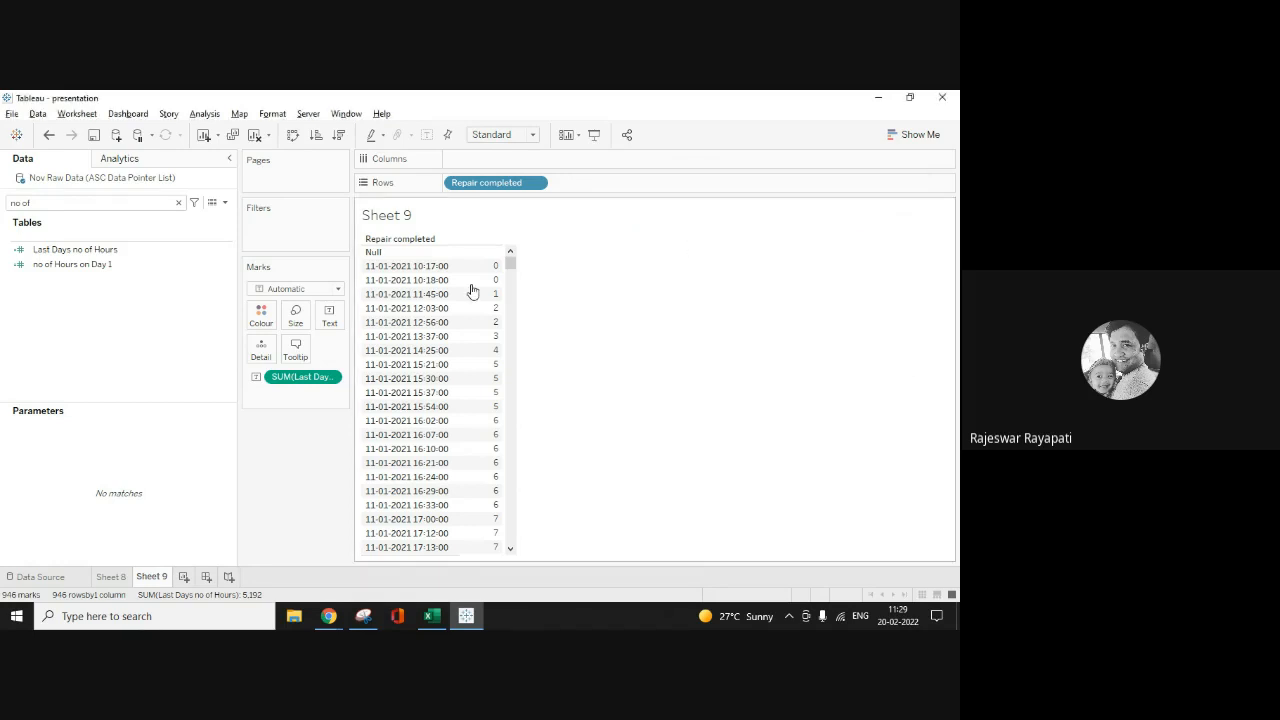
Step: Create a new worksheet, search the fields for "pay" and place Payment received on Rows
left_click(184, 577)
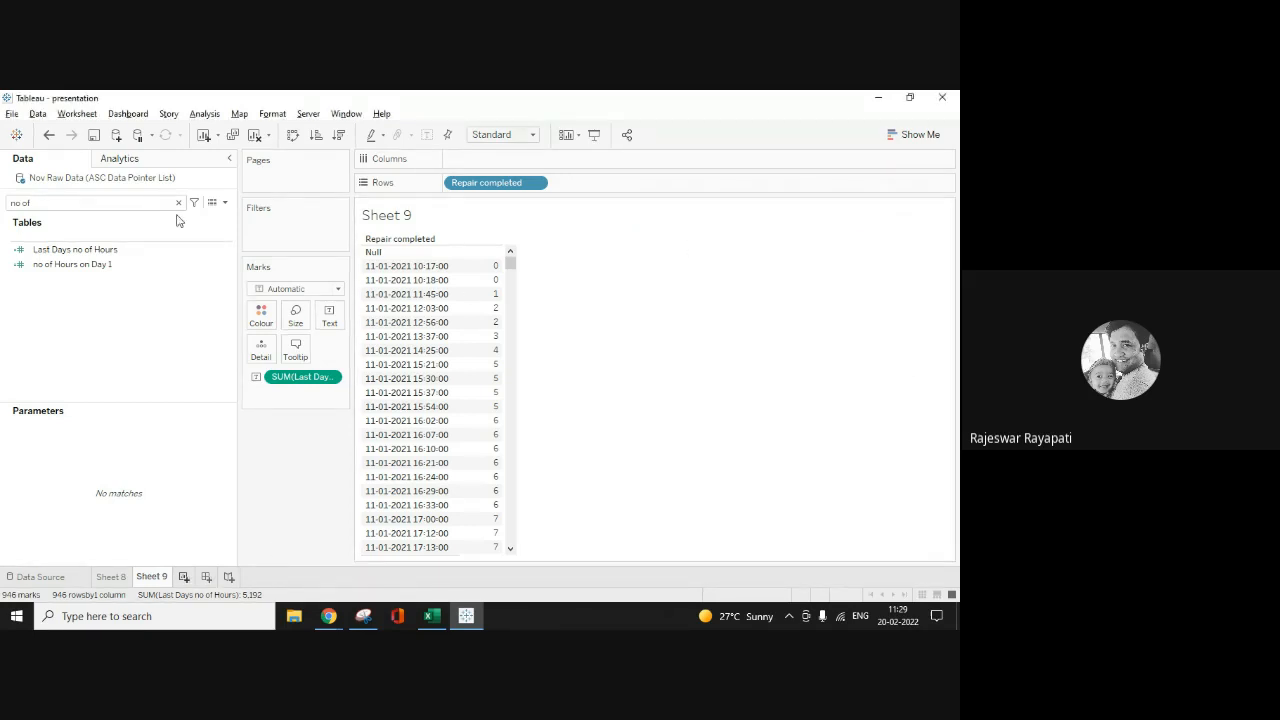
left_click(179, 204)
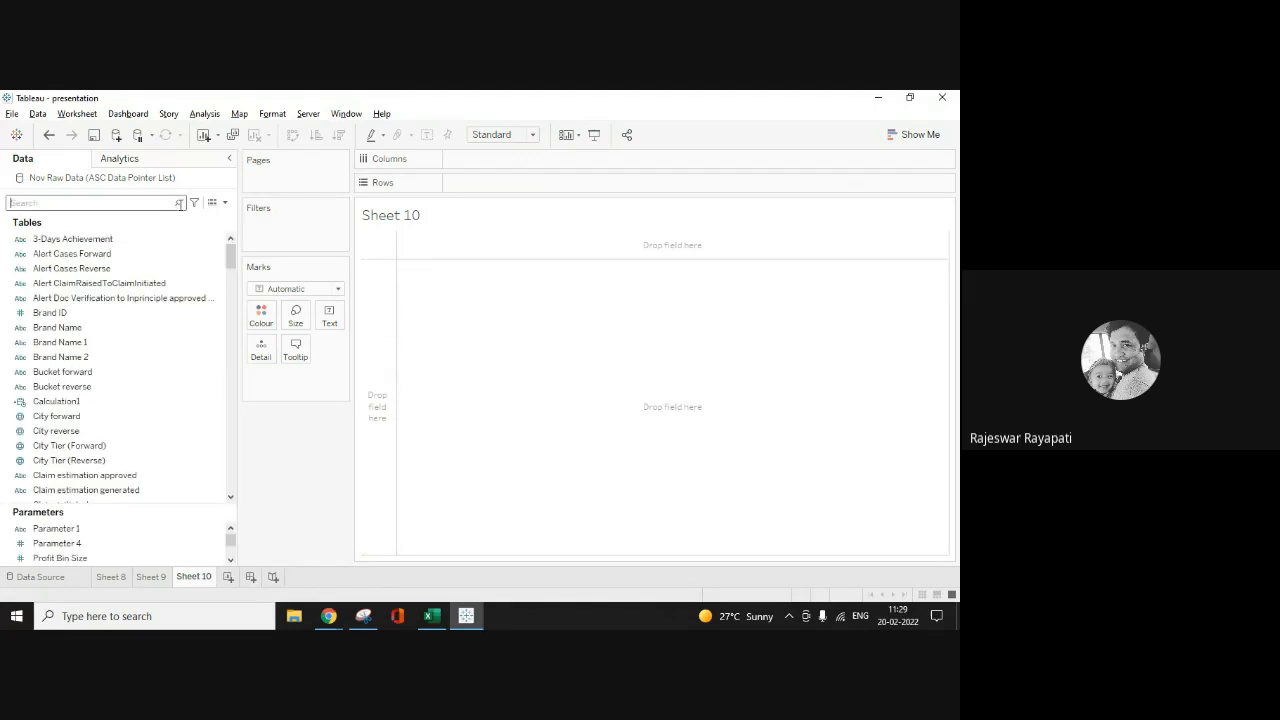
type("n")
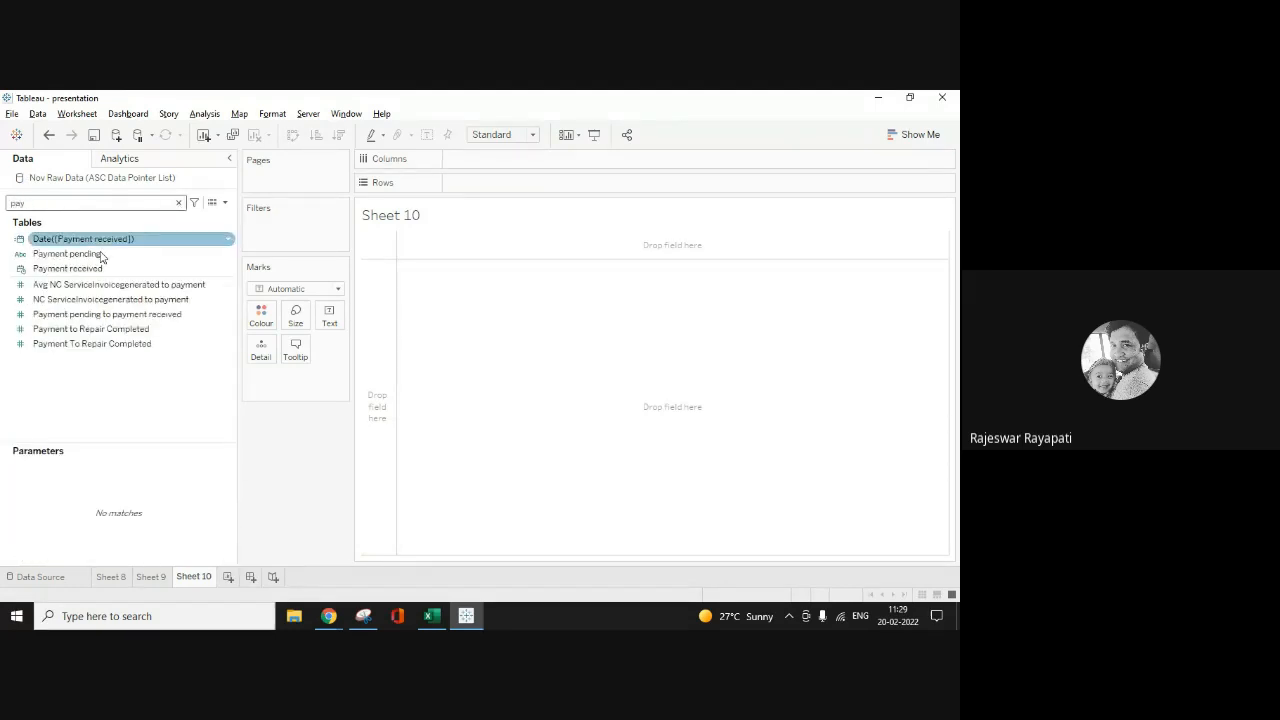
left_click_drag(70, 268, 502, 184)
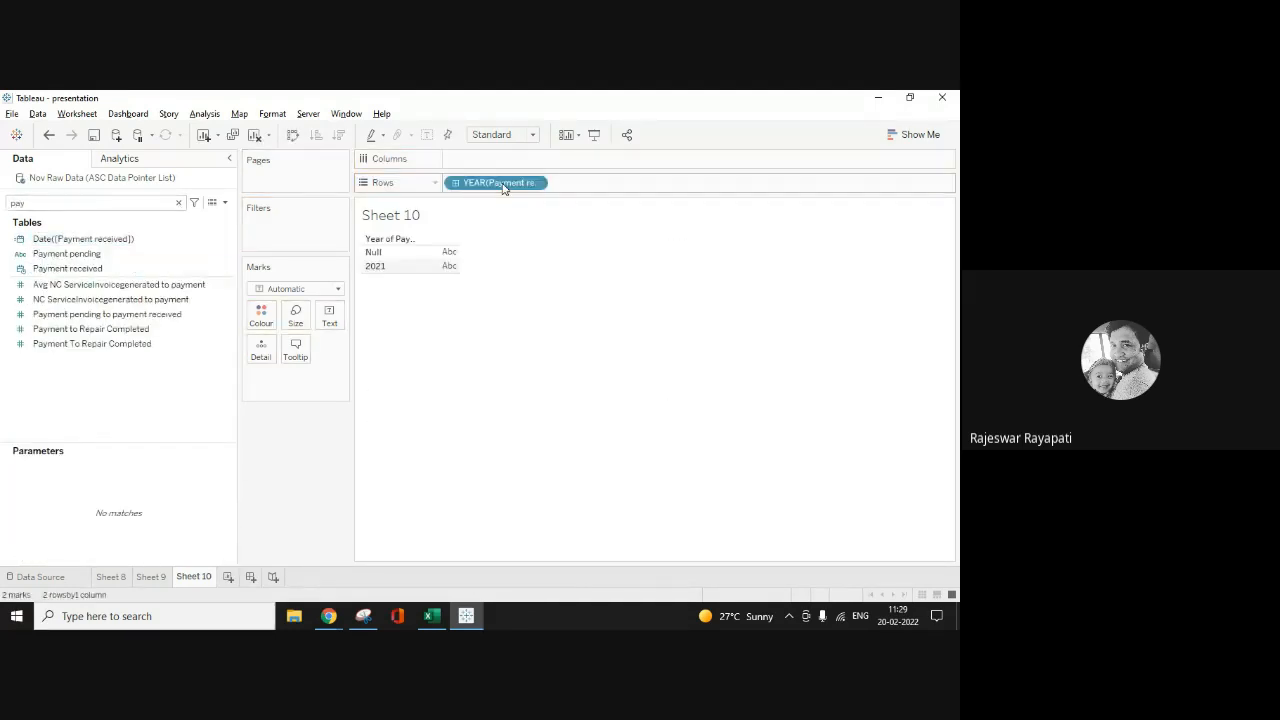
Step: Show Payment received on Rows as discrete exact dates
right_click(506, 184)
left_click(551, 468)
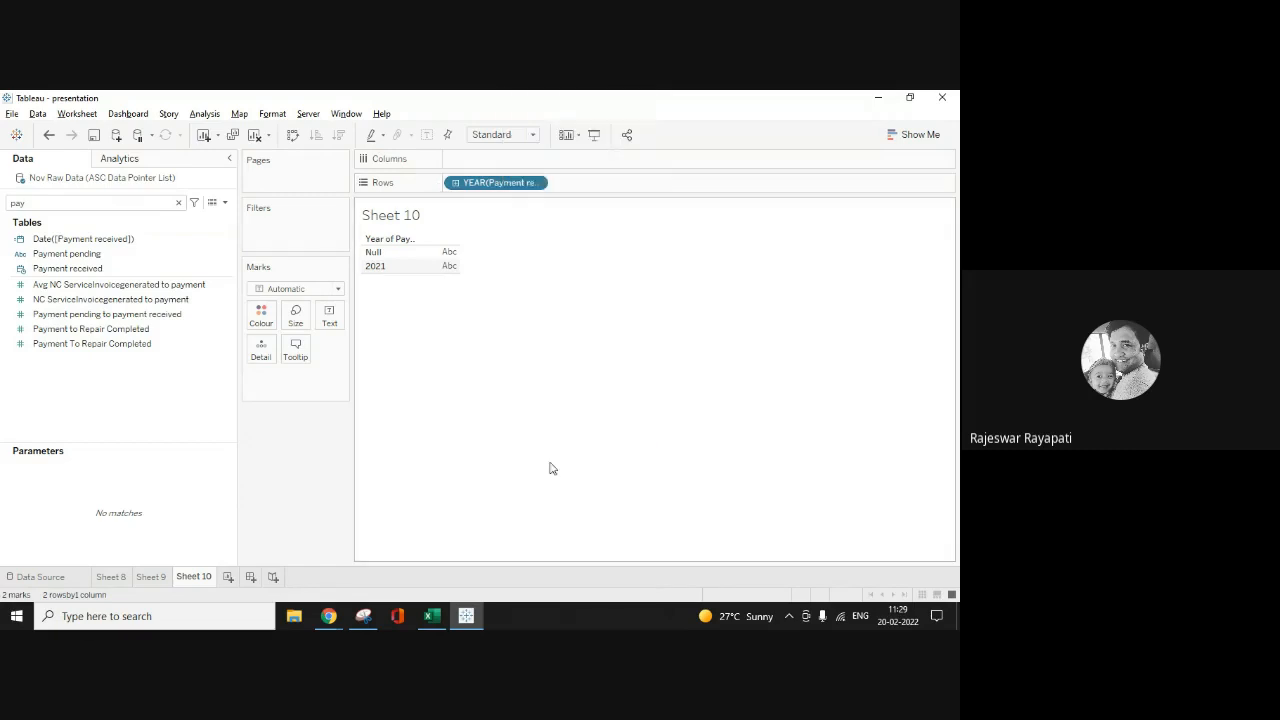
right_click(467, 189)
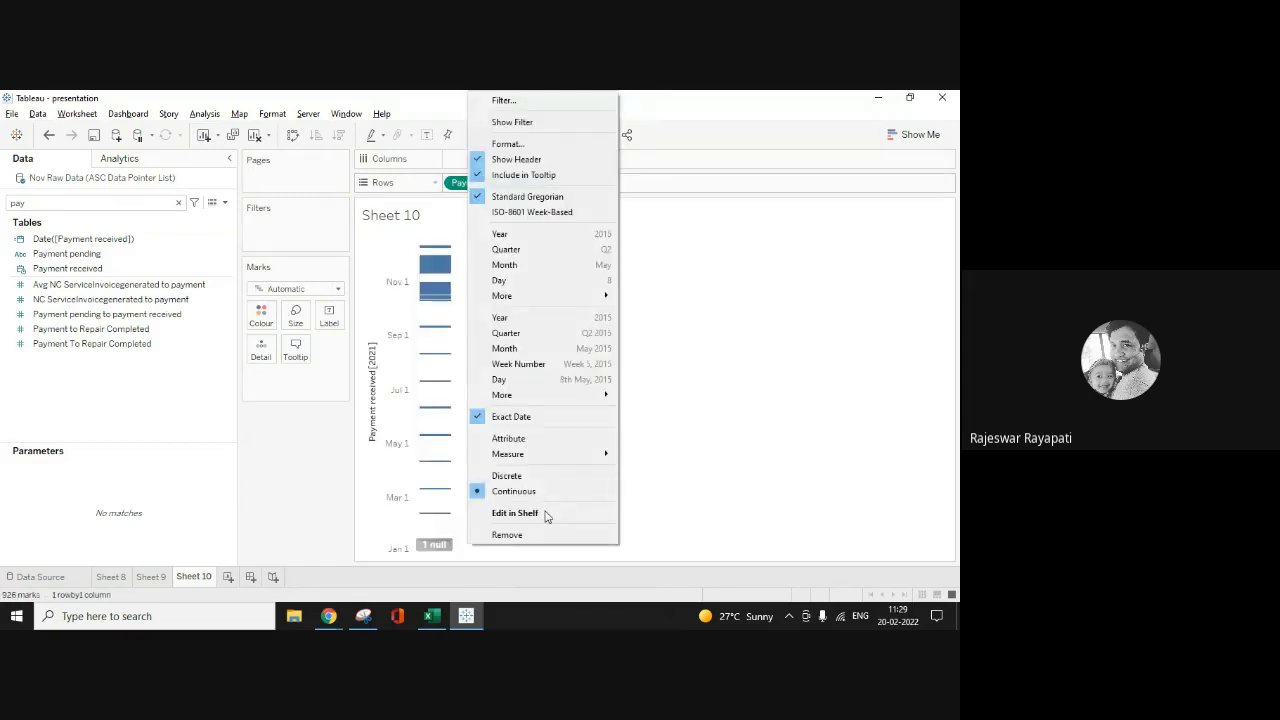
left_click(508, 476)
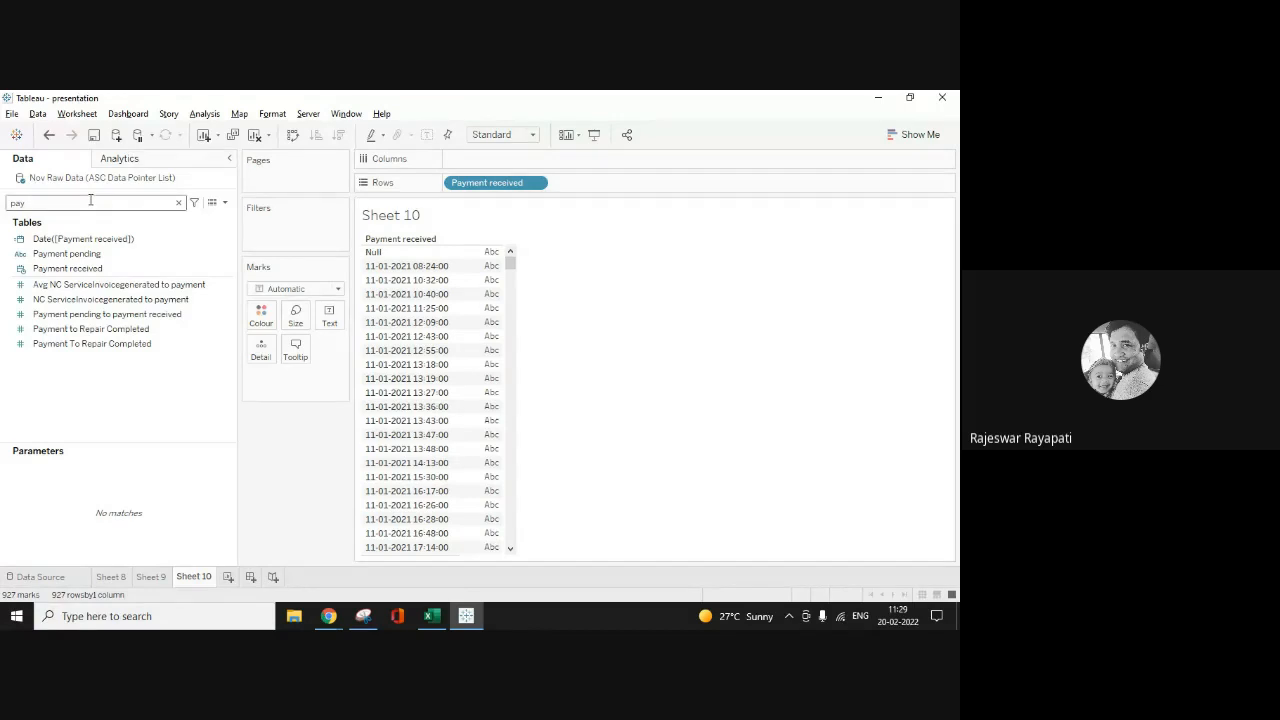
Step: Find Repair completed, add it to the view as a discrete exact date and place it after Payment received on Rows
double_click(90, 202)
type("rep")
left_click_drag(67, 253, 491, 165)
right_click(491, 165)
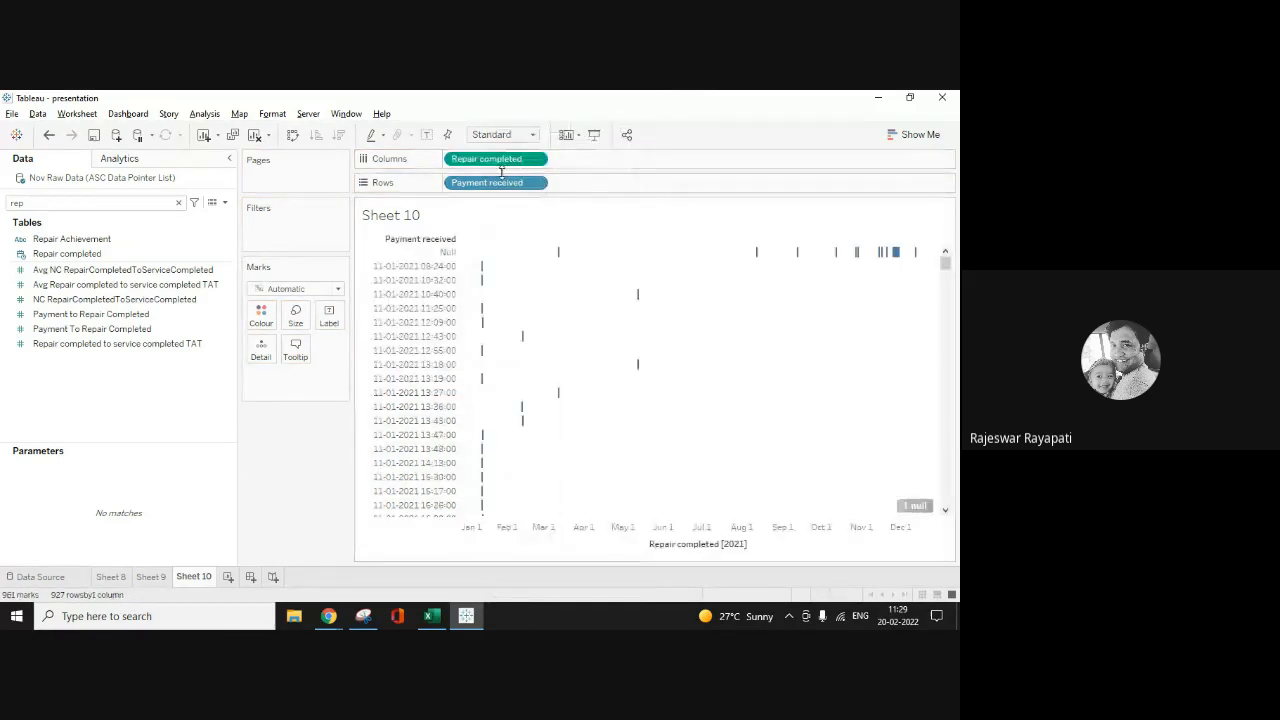
right_click(495, 160)
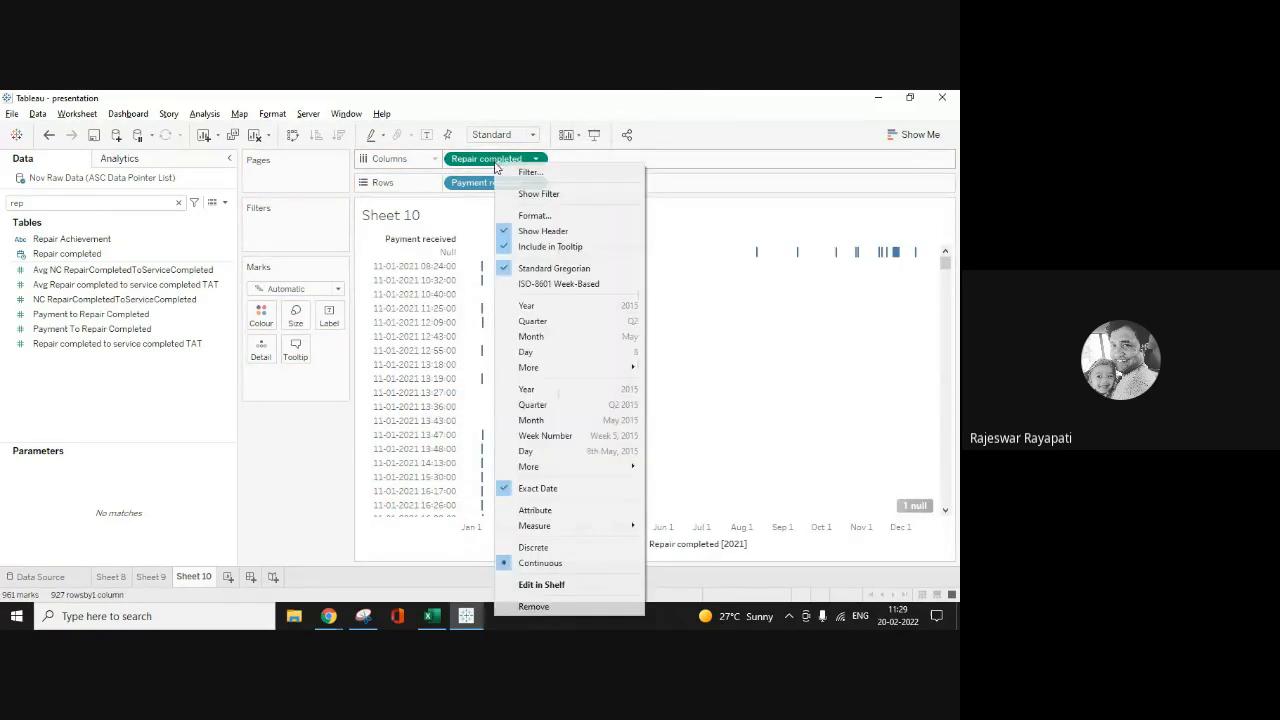
left_click(533, 547)
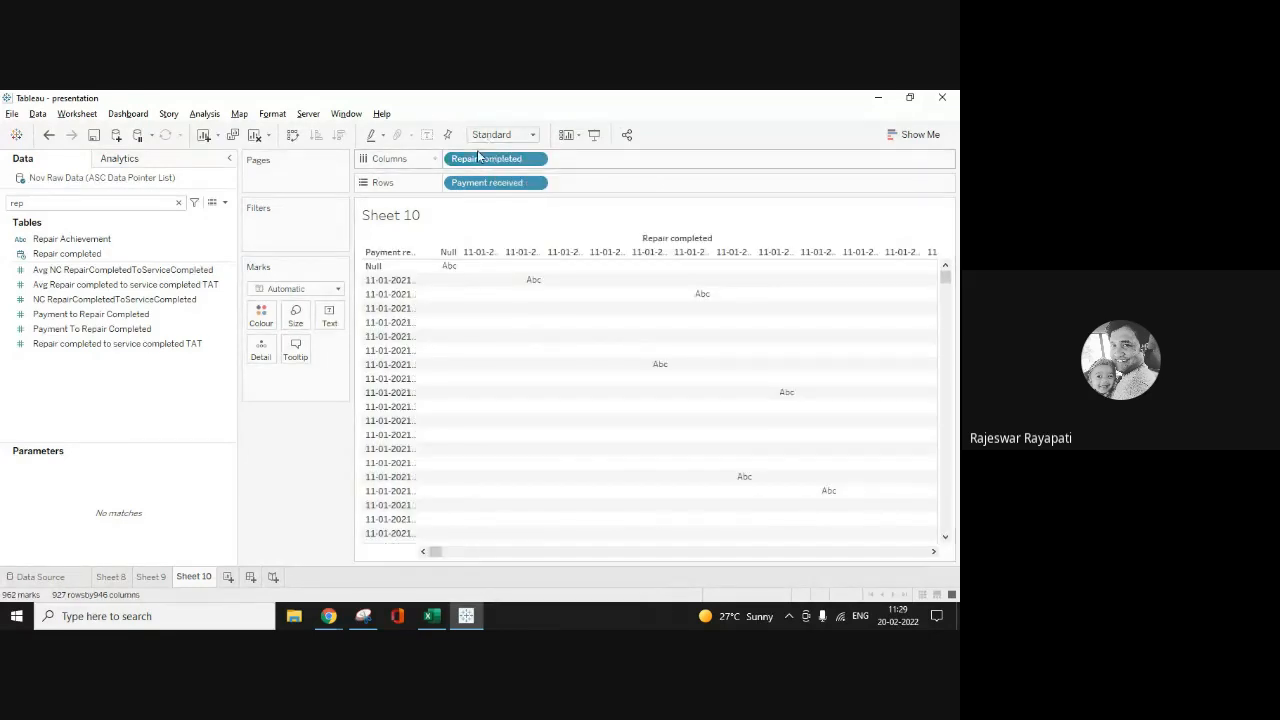
left_click_drag(495, 158, 622, 184)
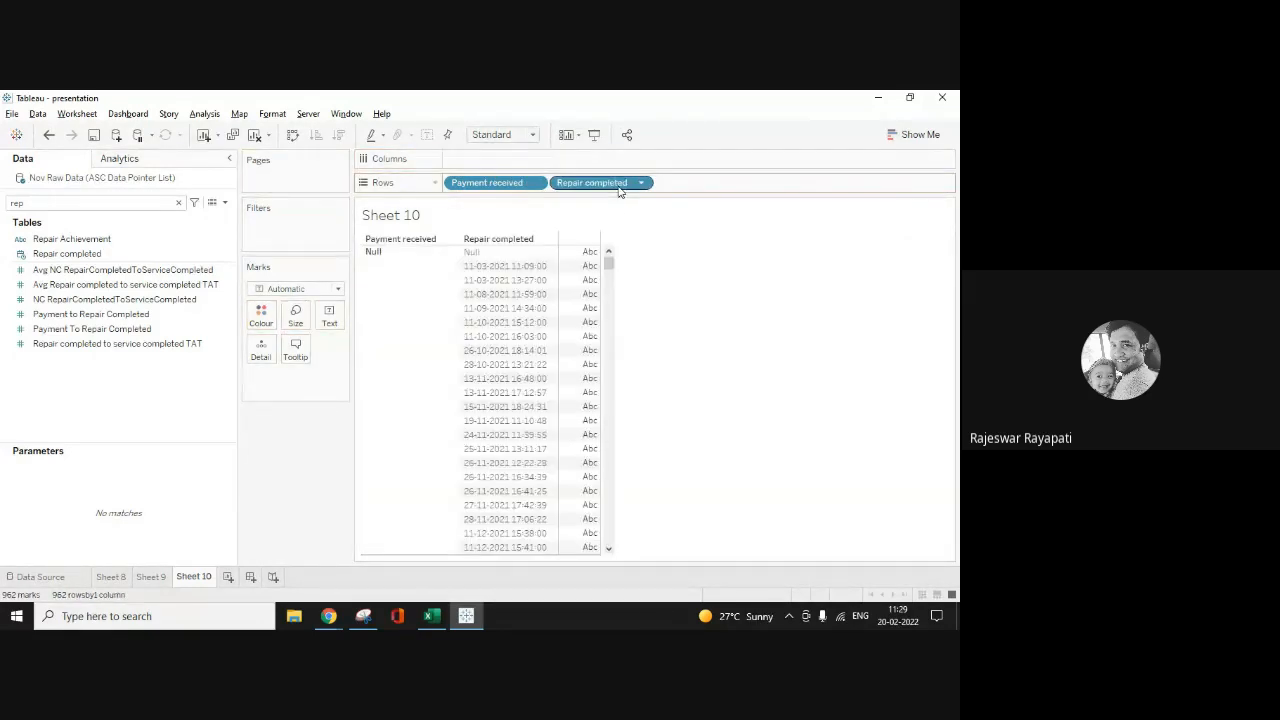
Step: Search the fields for "hou" and show no of Hours on Day 1 as the text value of each row
left_click_drag(608, 264, 607, 350)
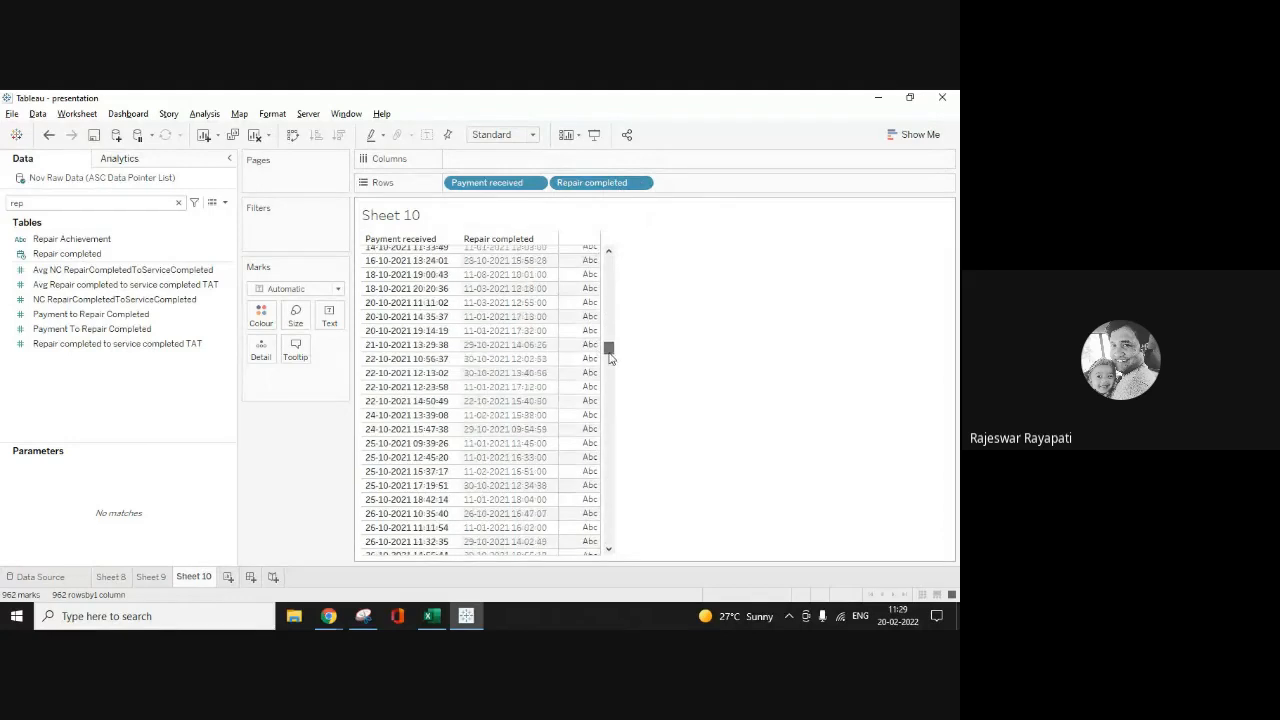
double_click(55, 201)
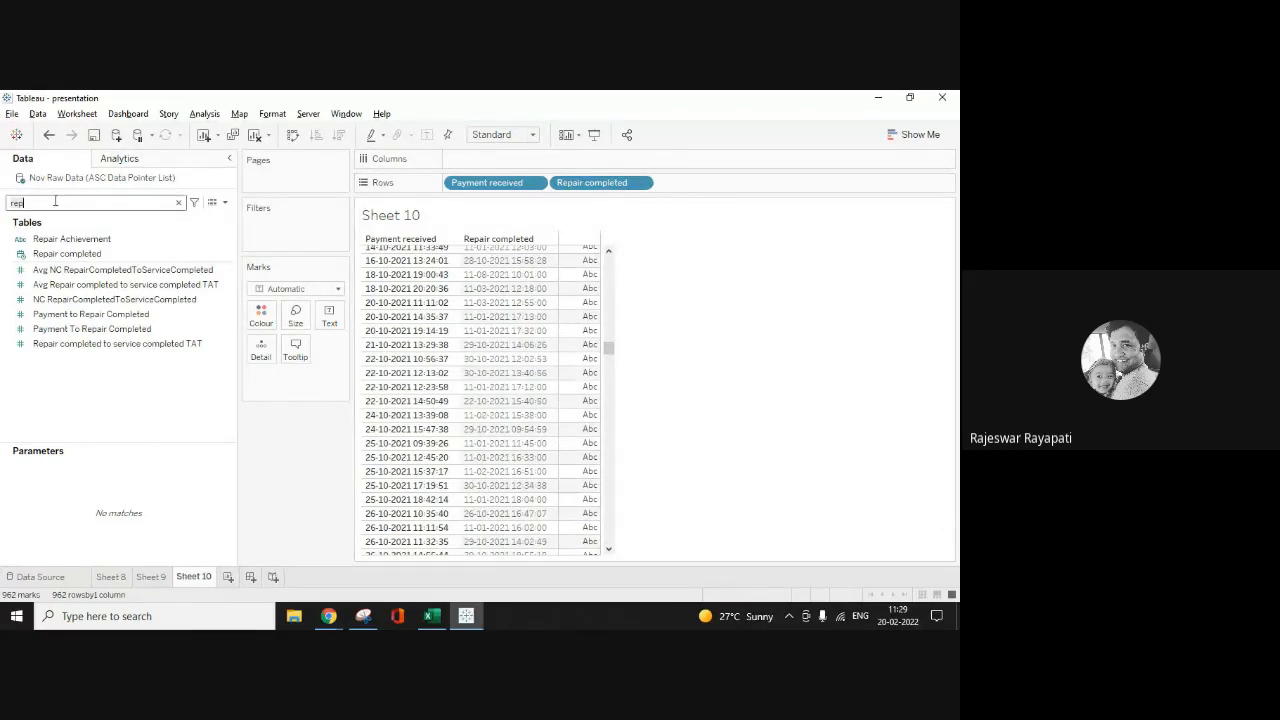
type("hou")
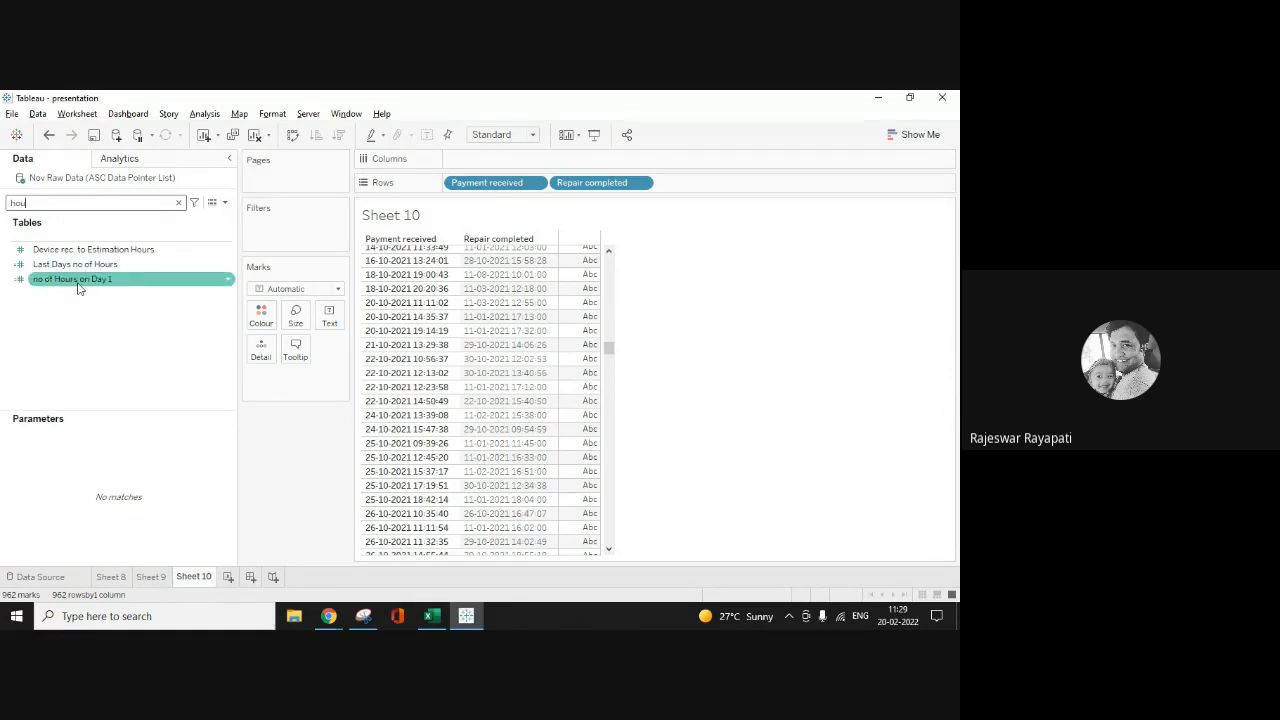
left_click_drag(75, 280, 340, 324)
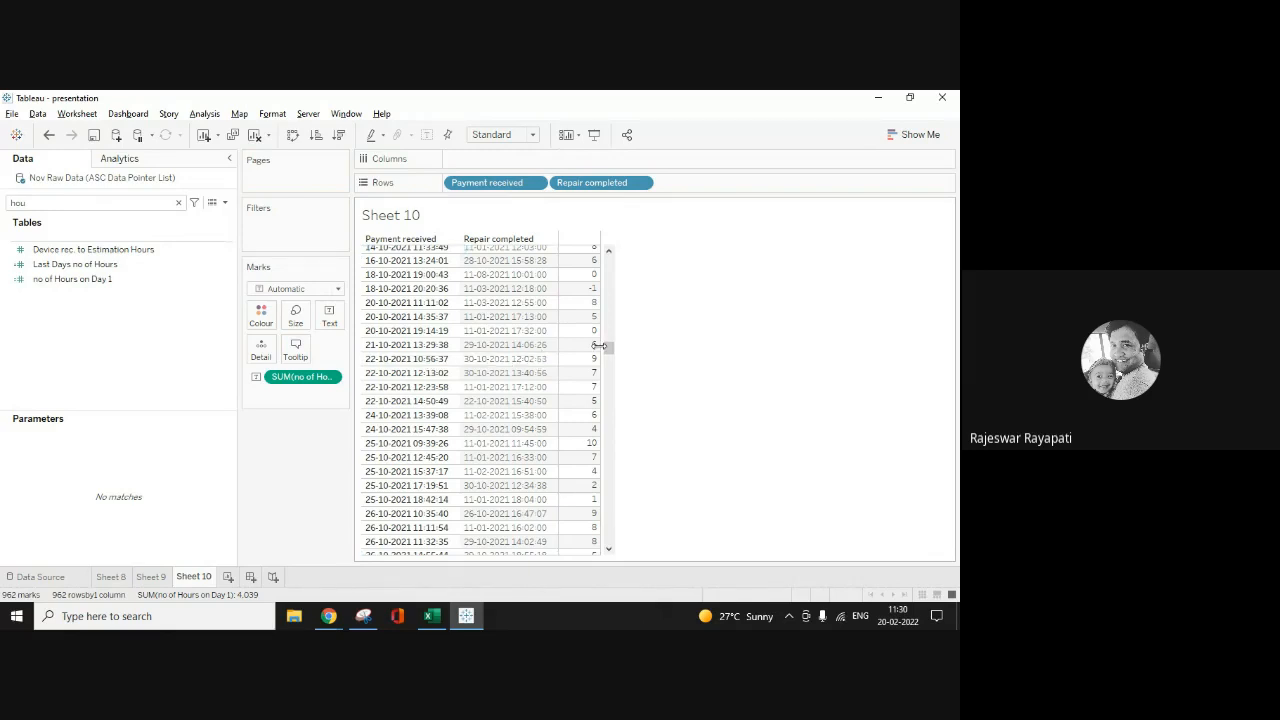
Step: Add Last Days no of Hours to the table as a second measure column
left_click(120, 280)
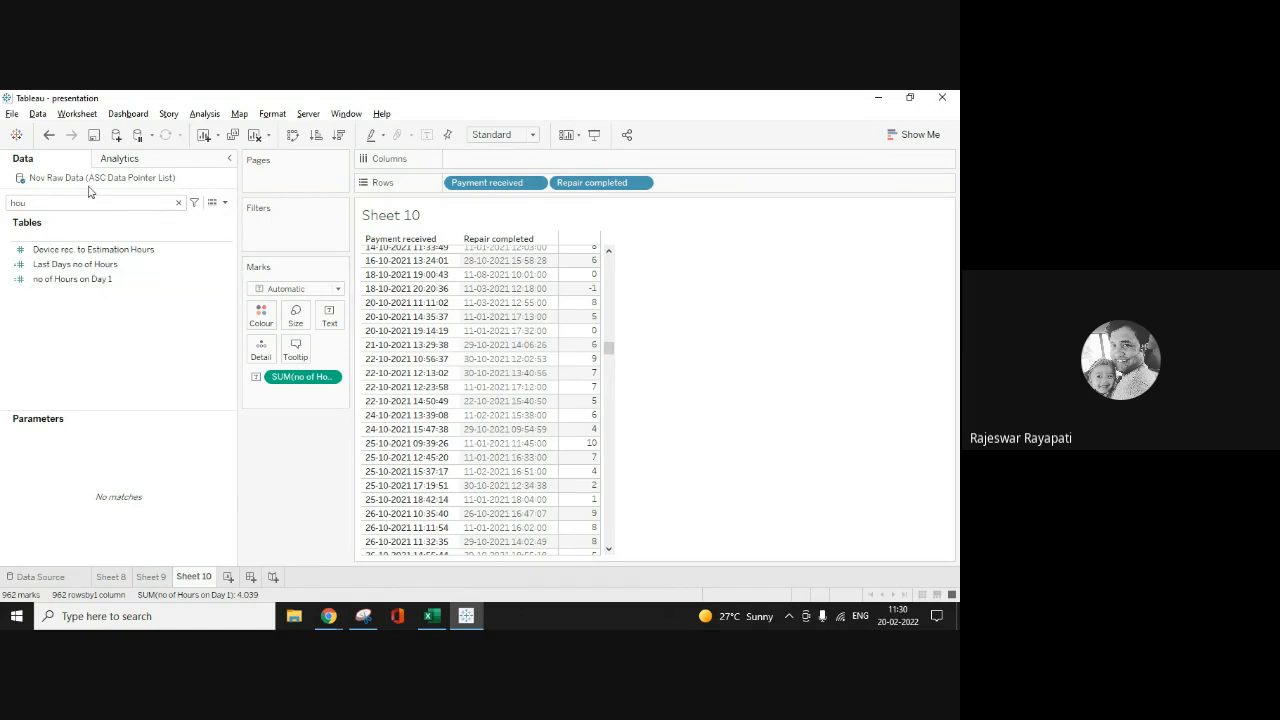
left_click(82, 203)
left_click(84, 265)
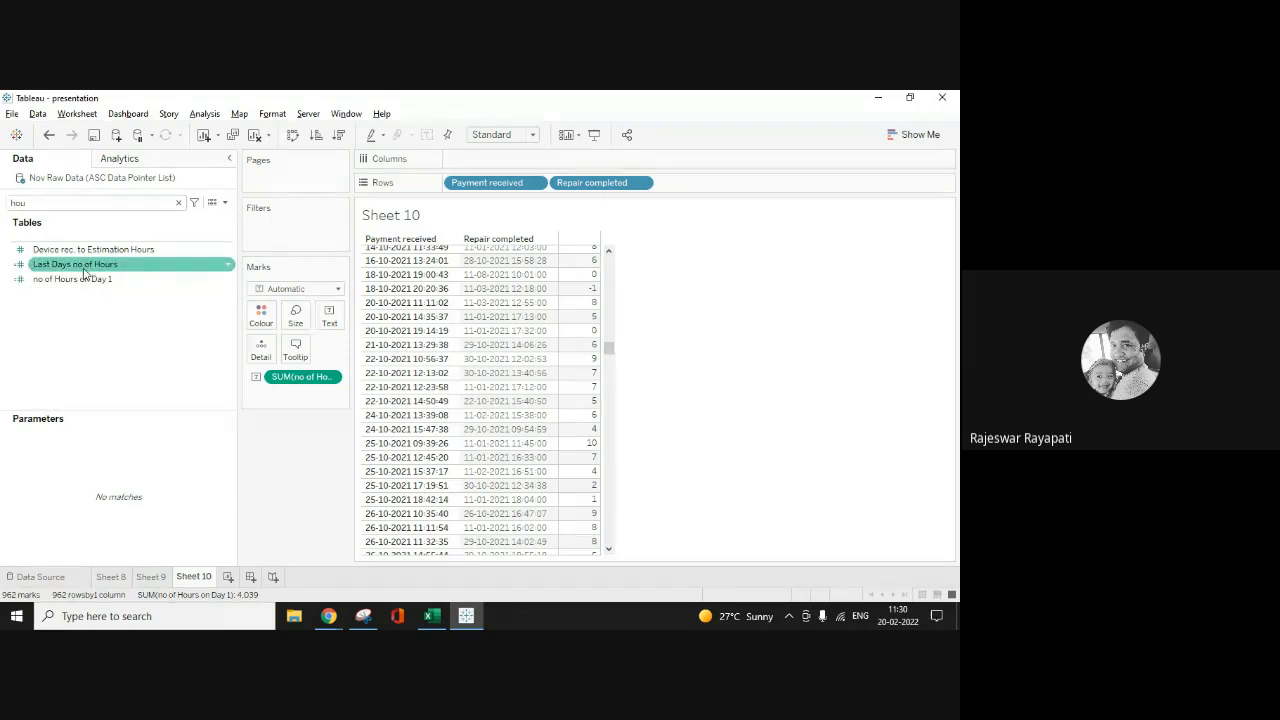
left_click_drag(84, 270, 583, 345)
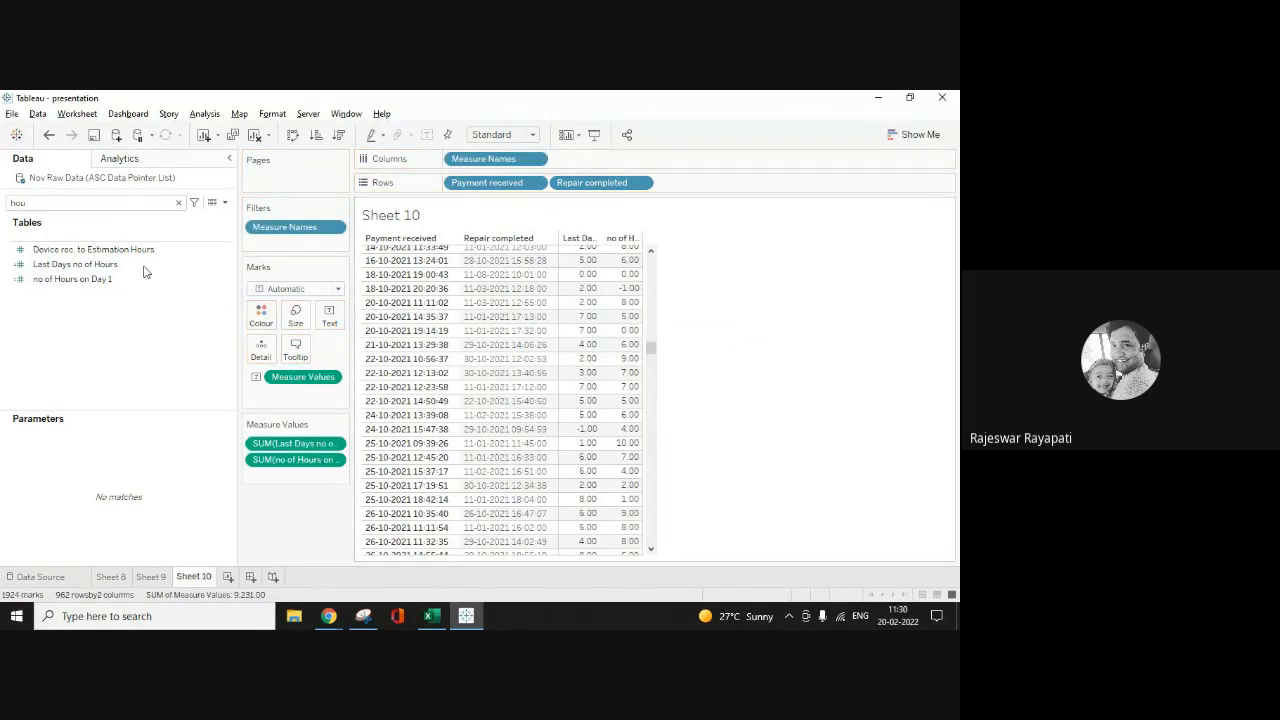
Step: Search the fields for "diff" and add Diff in Days below the two hour measures in Measure Values
left_click(92, 251)
left_click_drag(74, 256, 140, 212)
left_click(177, 203)
type("diff")
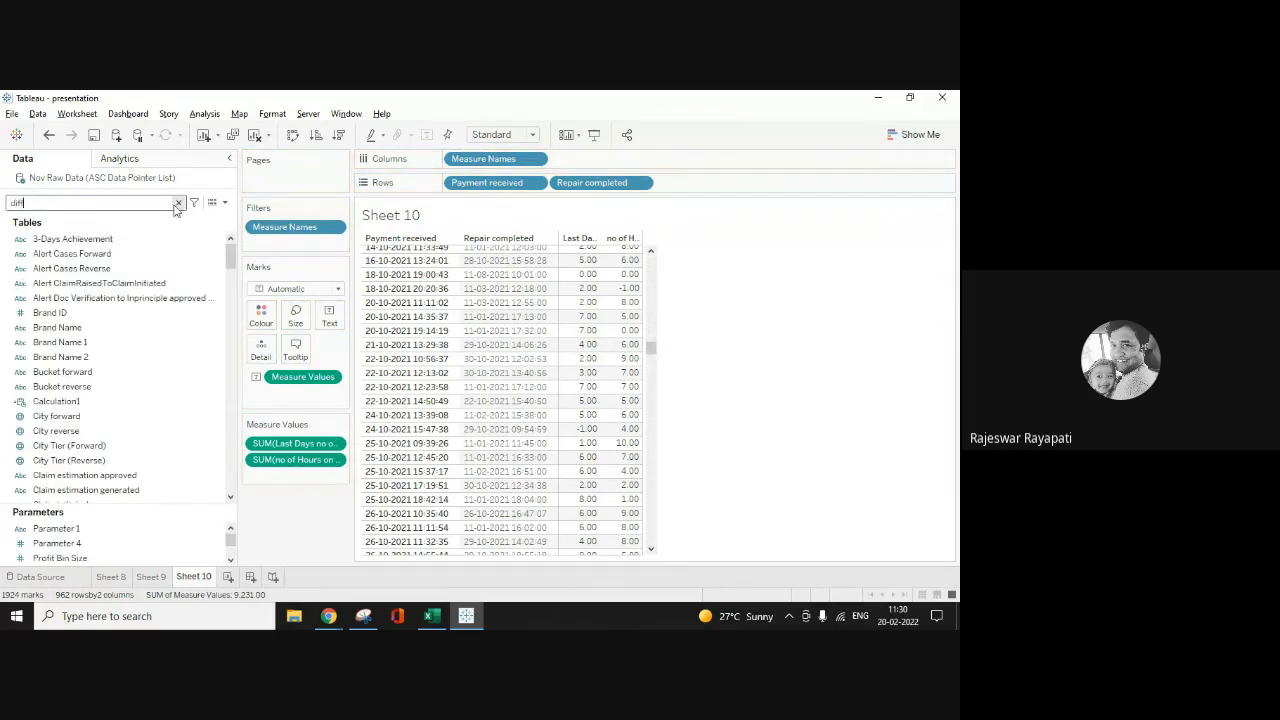
left_click_drag(70, 255, 293, 481)
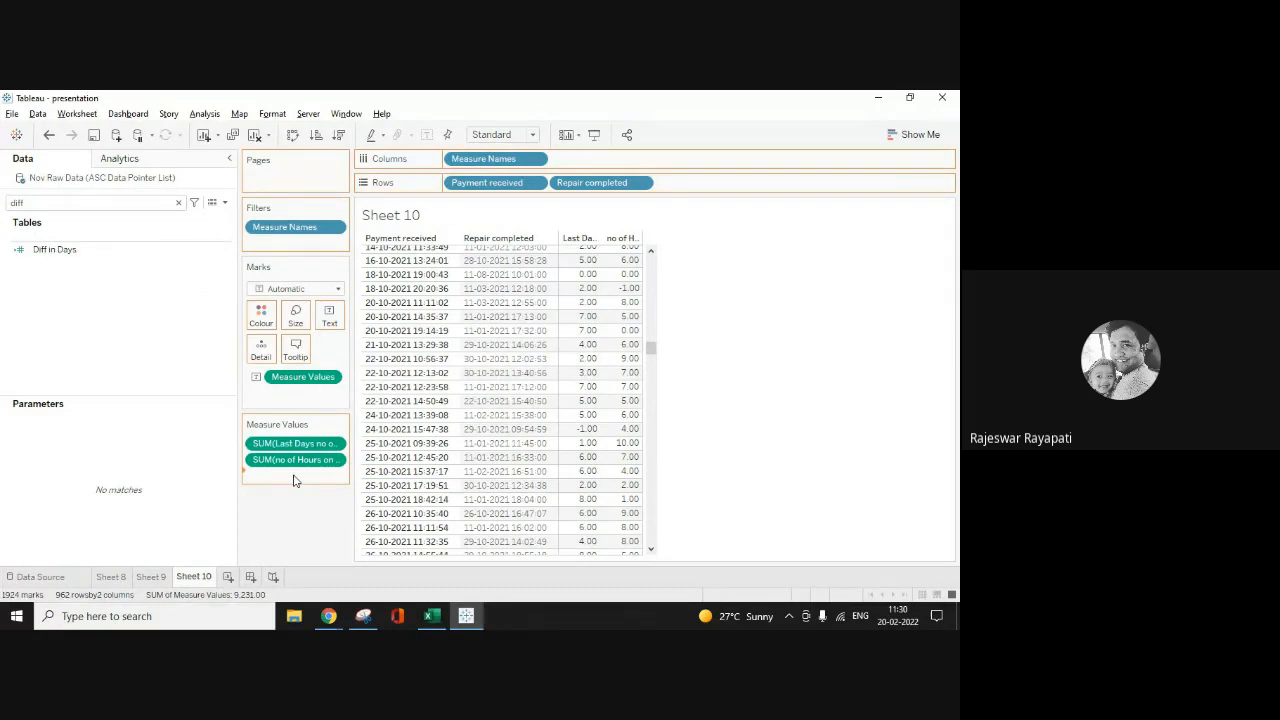
left_click_drag(293, 481, 293, 481)
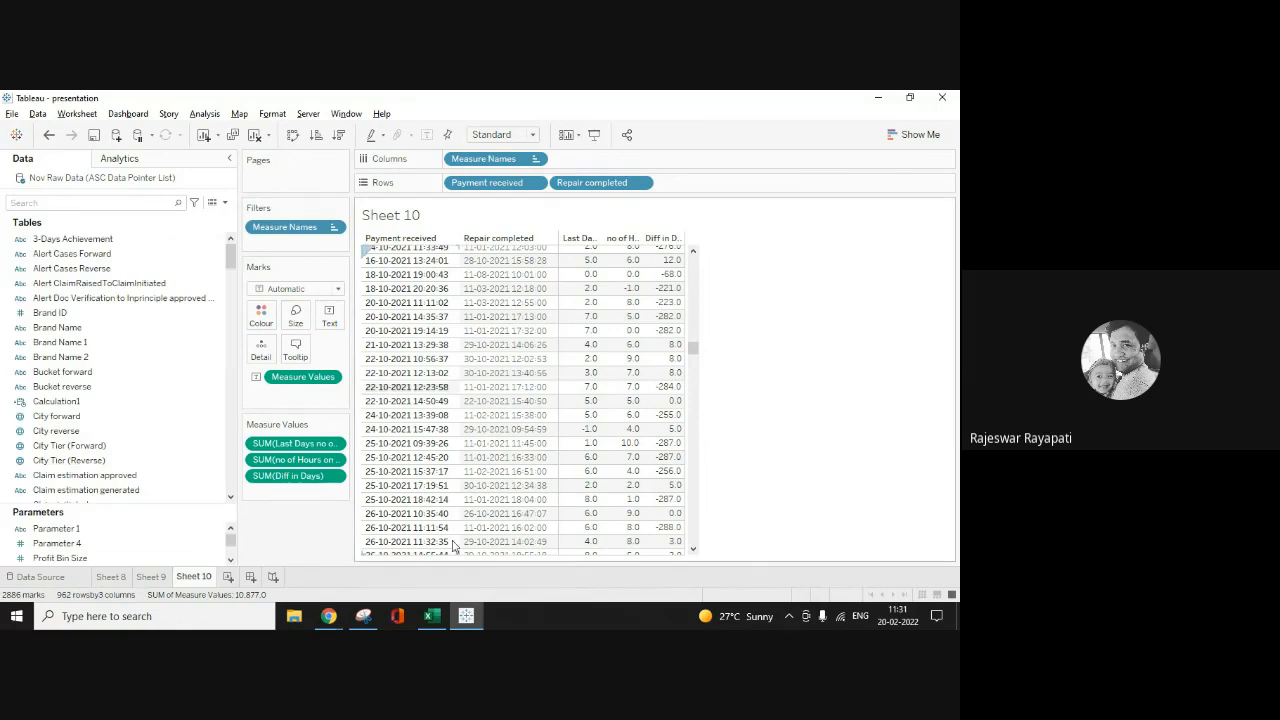
Step: Switch to the Google Meet call in the browser, mute the microphone and turn it back on
left_click(328, 615)
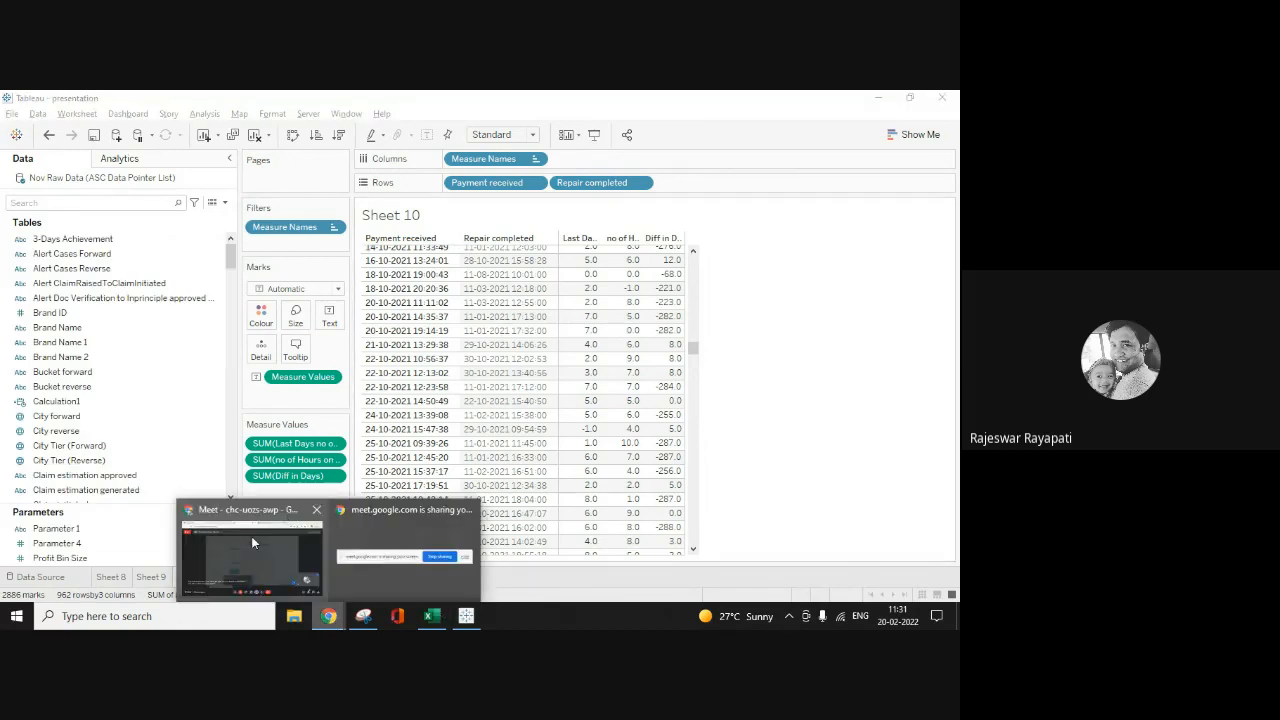
left_click(251, 536)
left_click(362, 578)
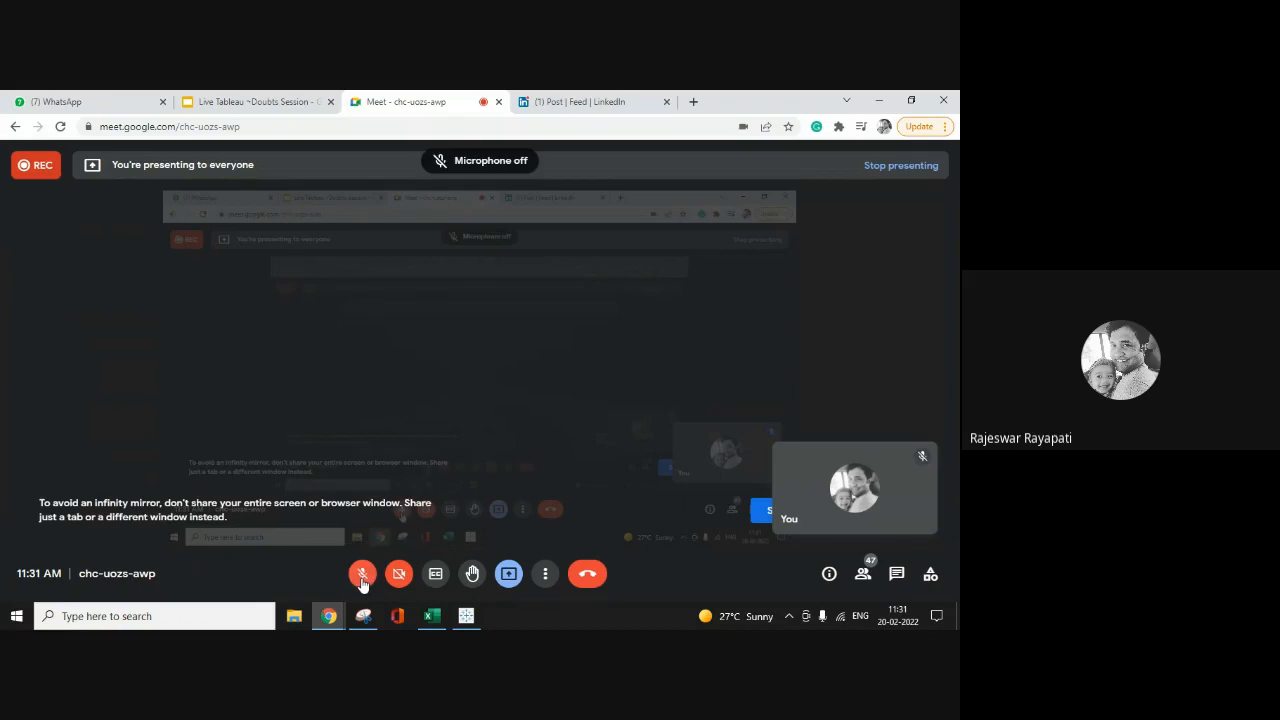
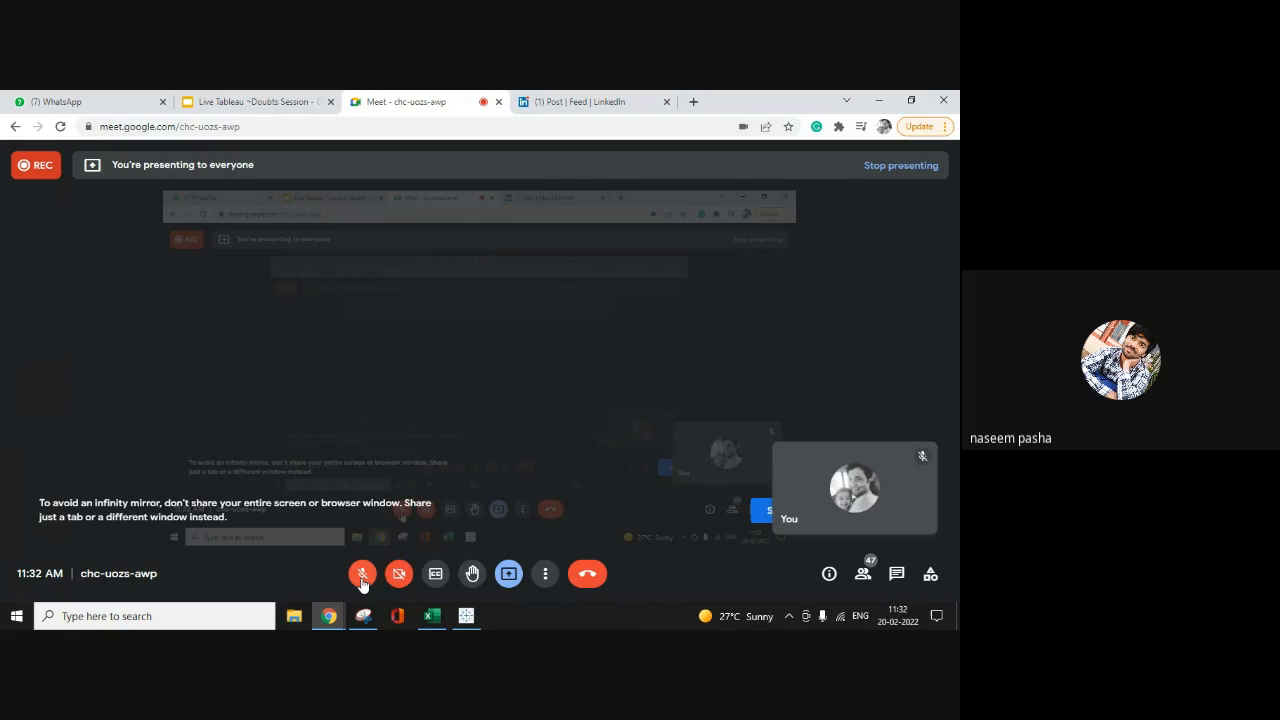
left_click(362, 578)
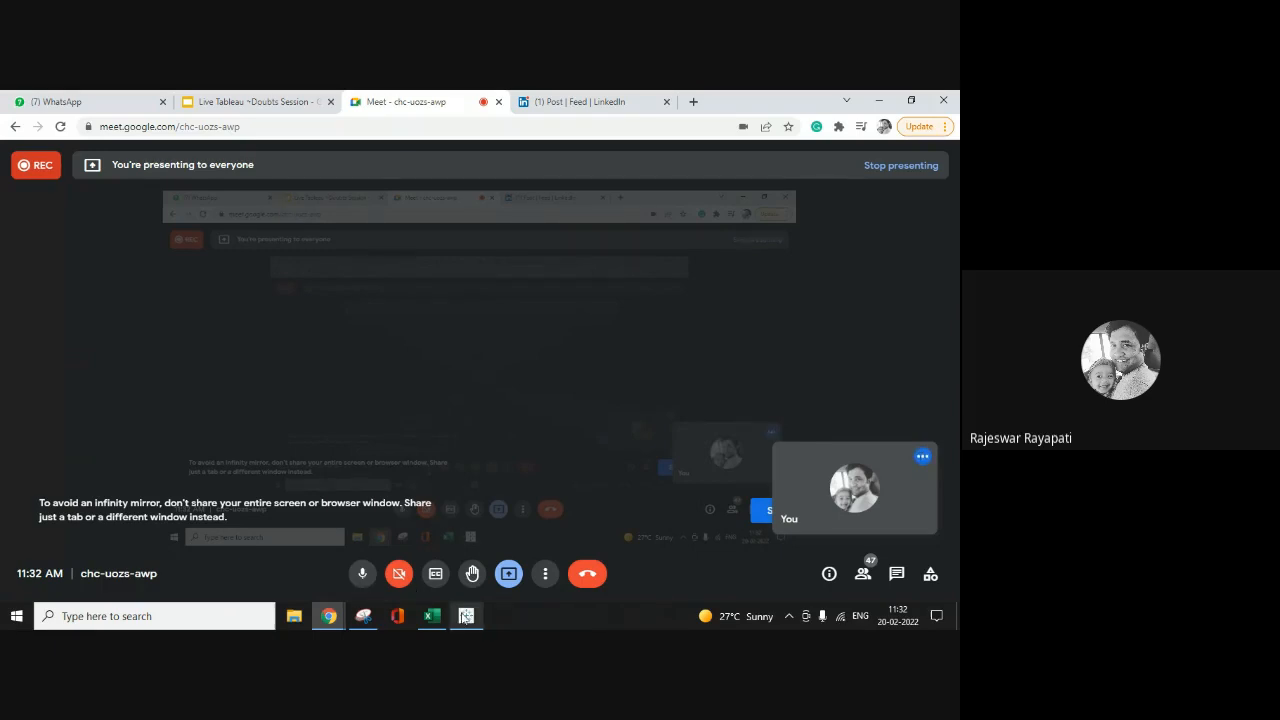
Step: Return to the Tableau worksheet and subtract 1 from the DATEDIFF formula of the Diff in Days field
mouse_move(466, 616)
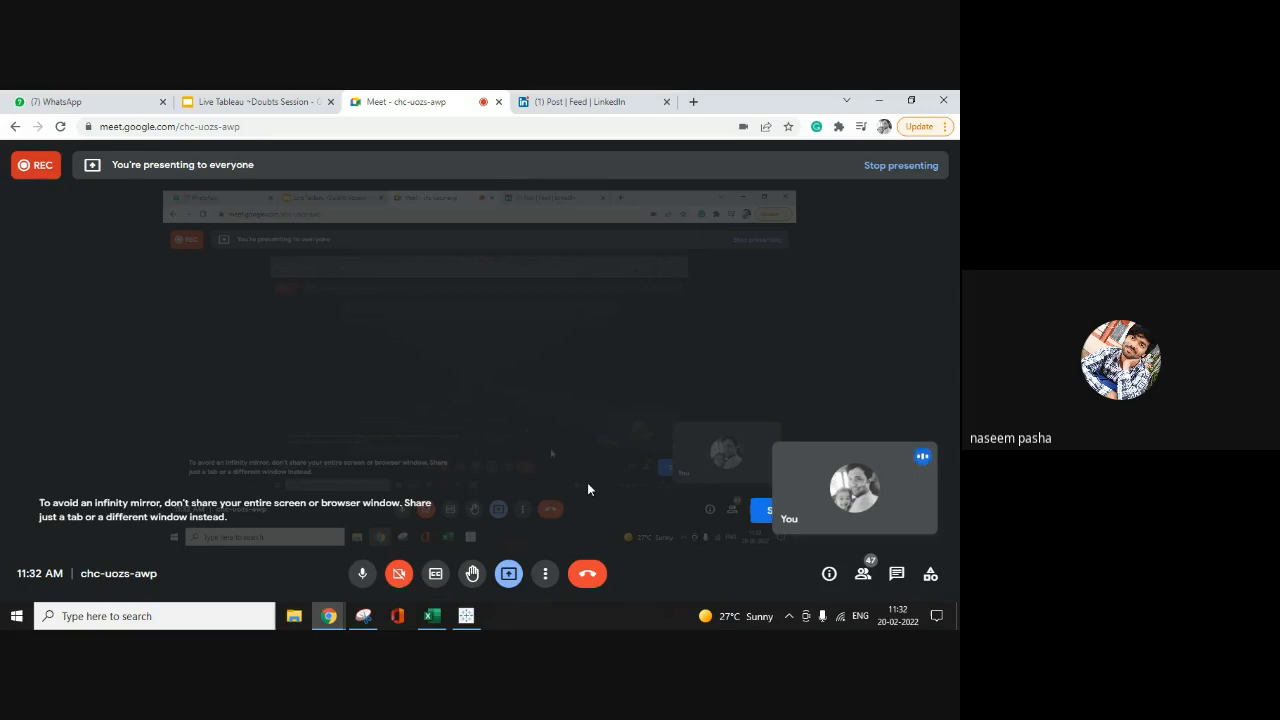
left_click(466, 616)
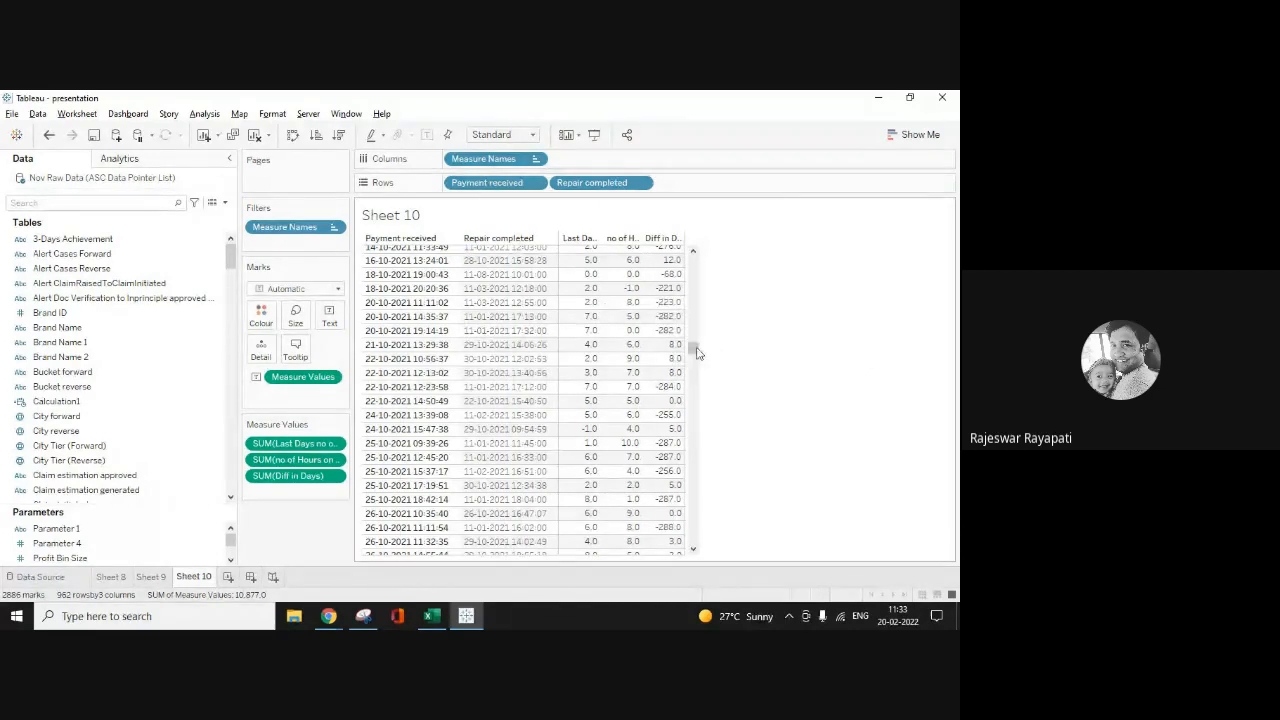
mouse_move(675, 345)
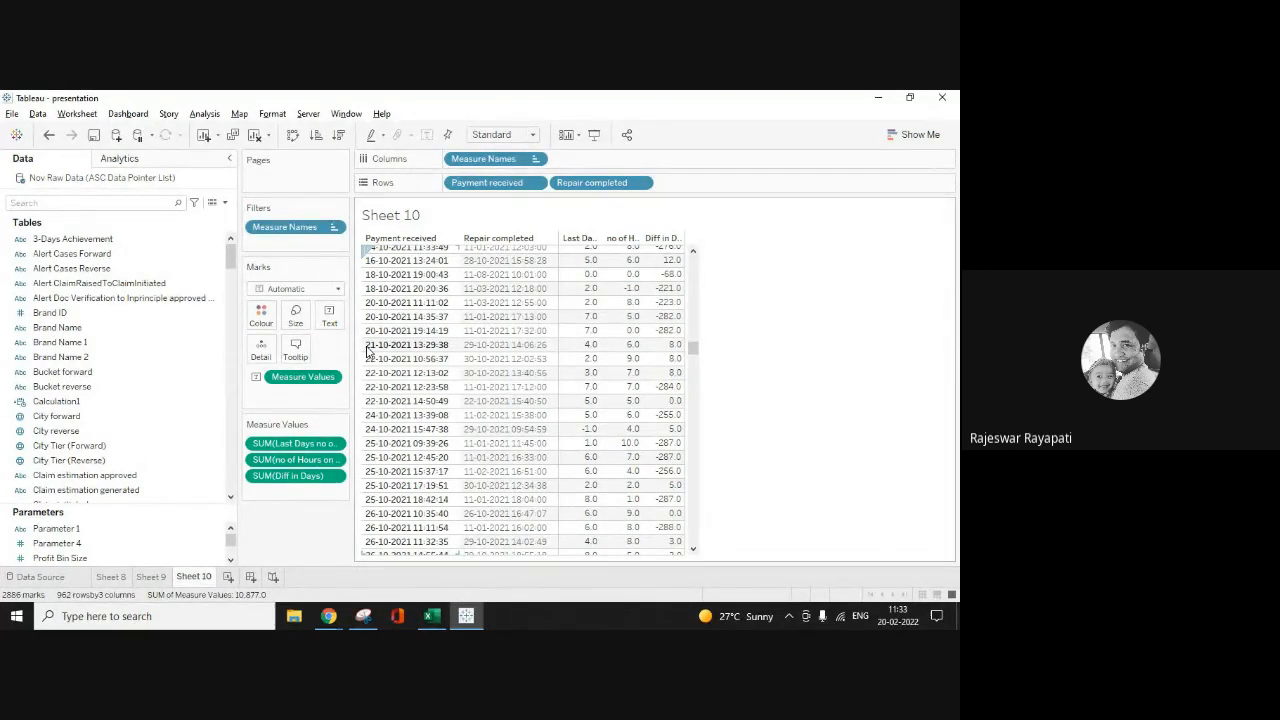
left_click(71, 203)
type("diff")
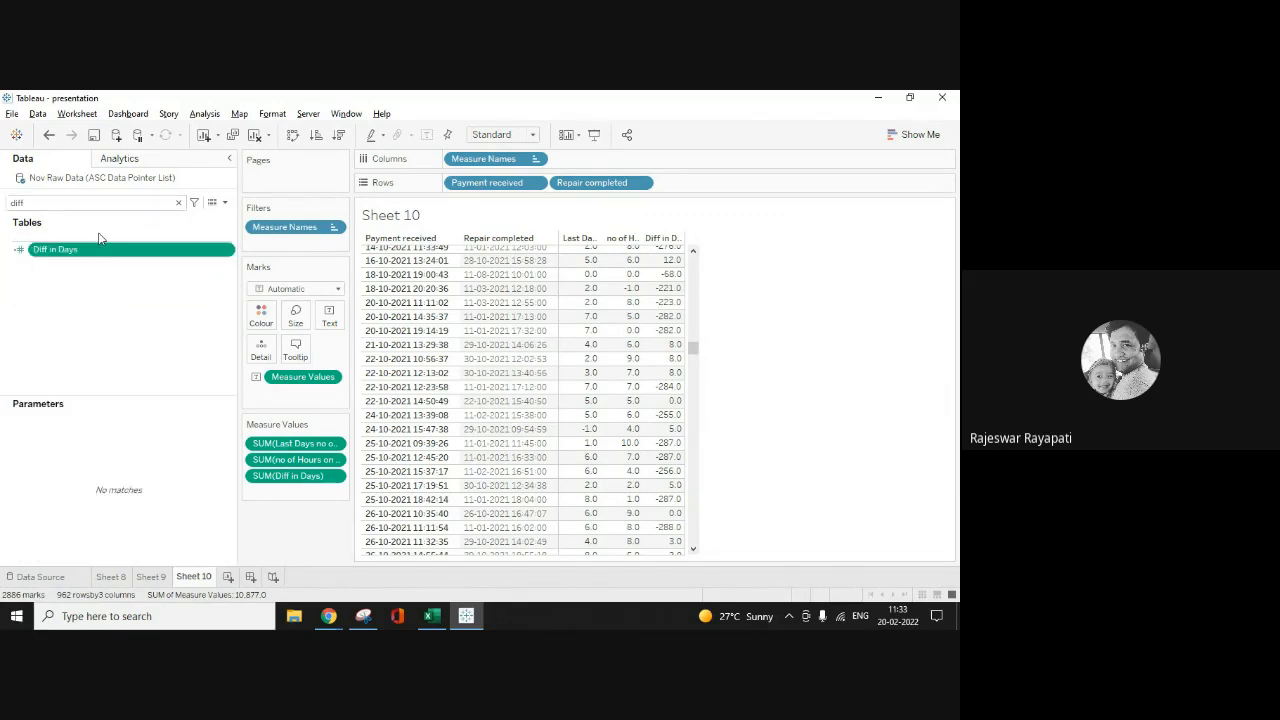
right_click(91, 250)
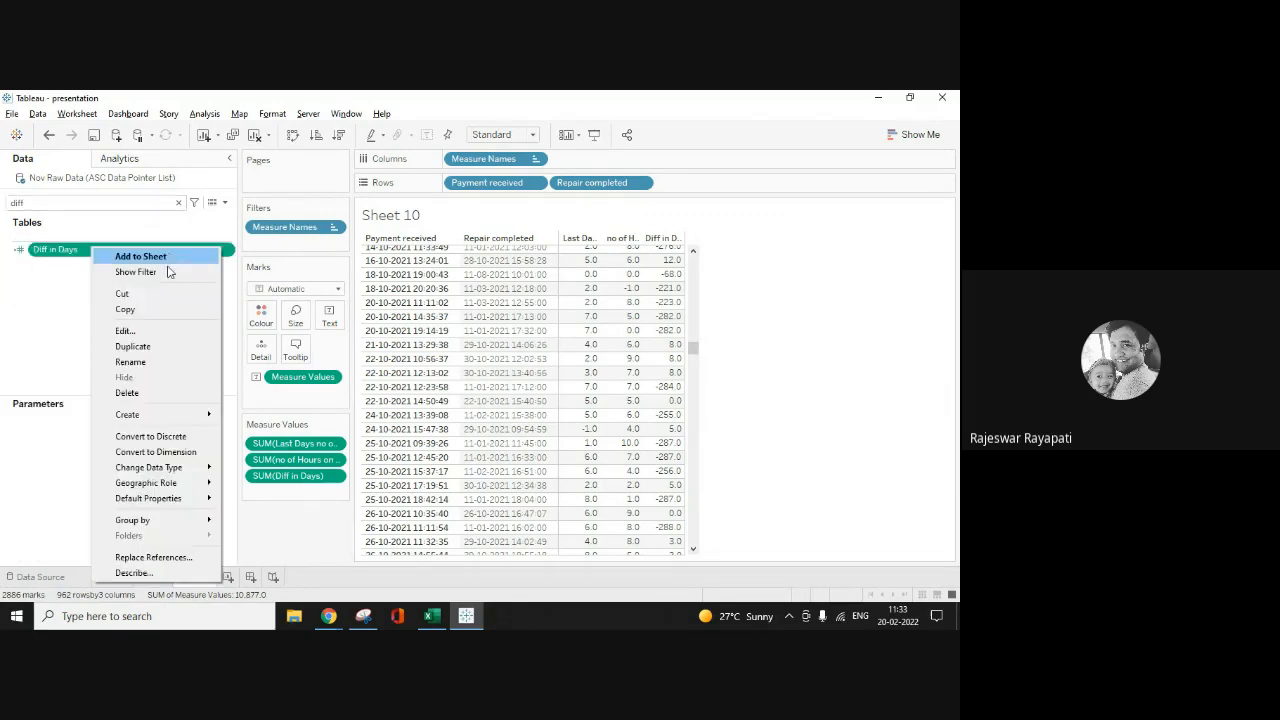
left_click(141, 332)
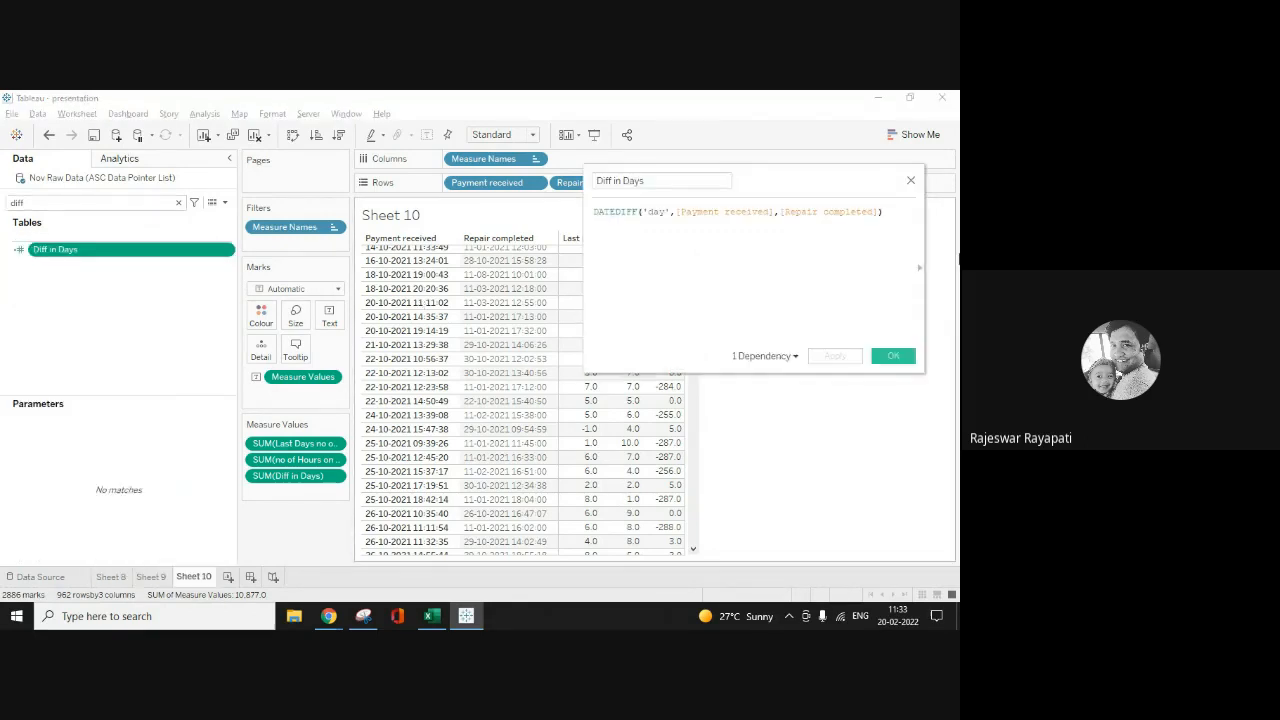
type("-1")
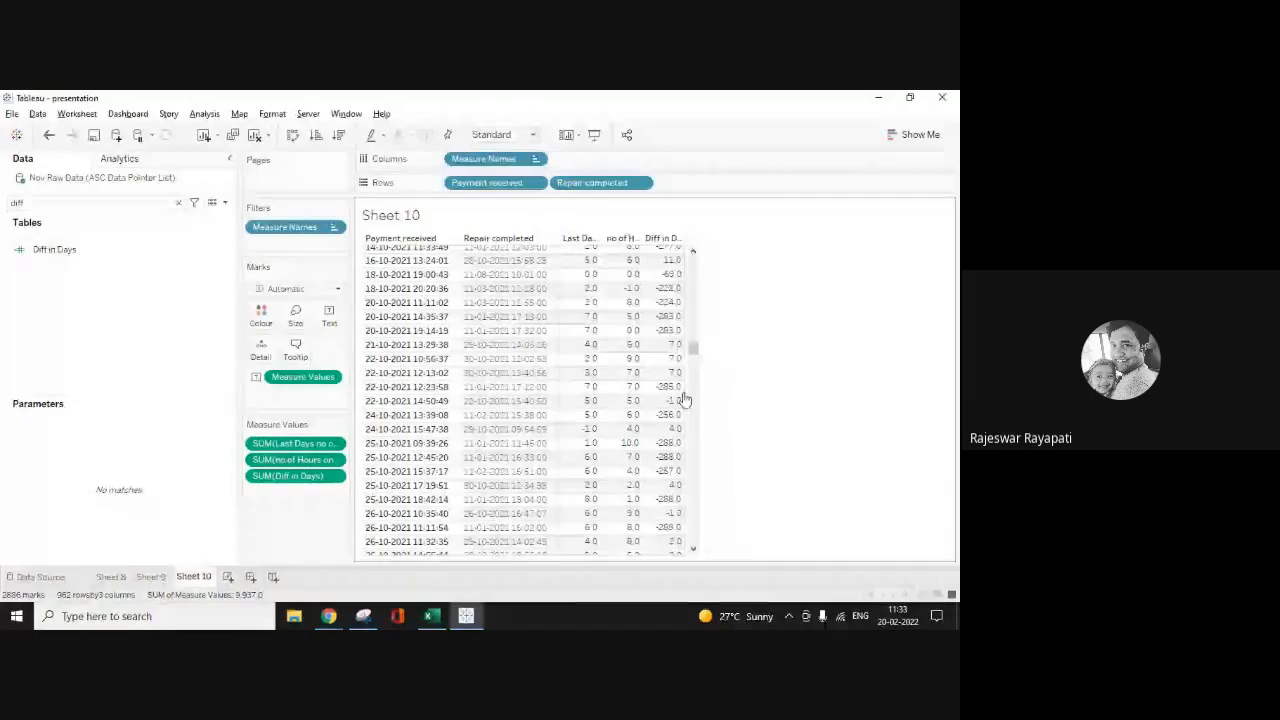
mouse_move(672, 350)
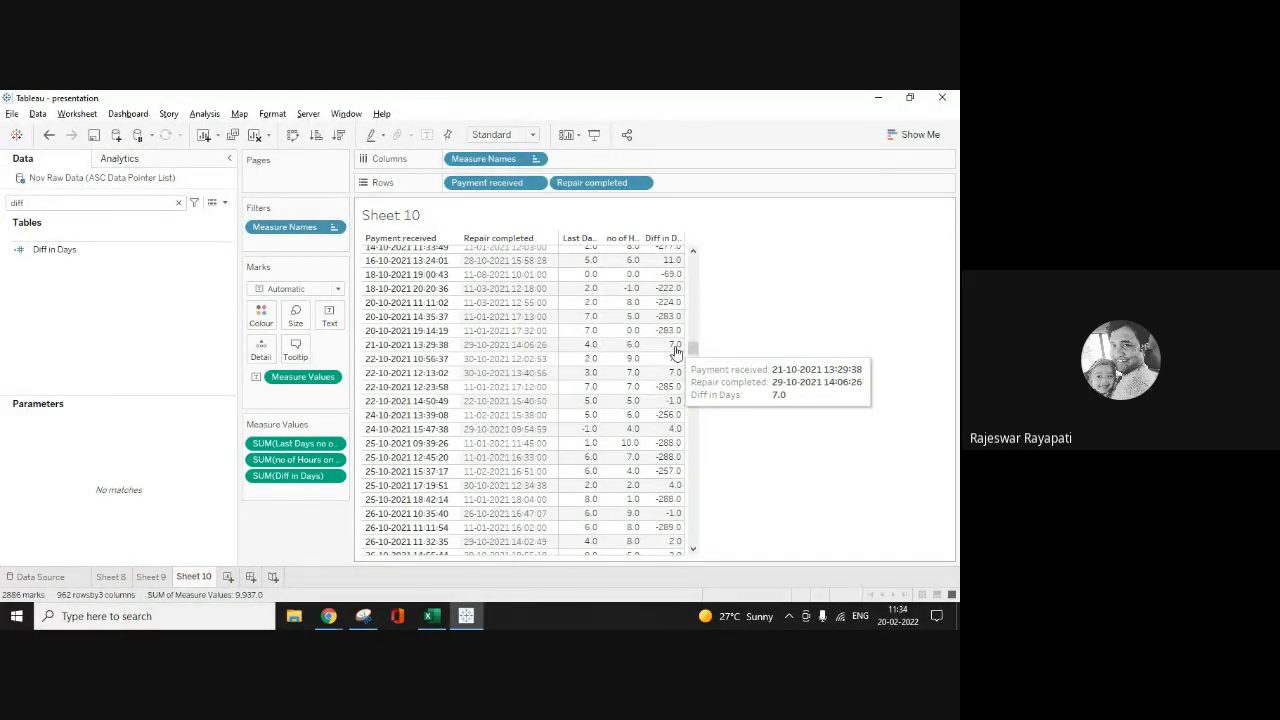
mouse_move(615, 348)
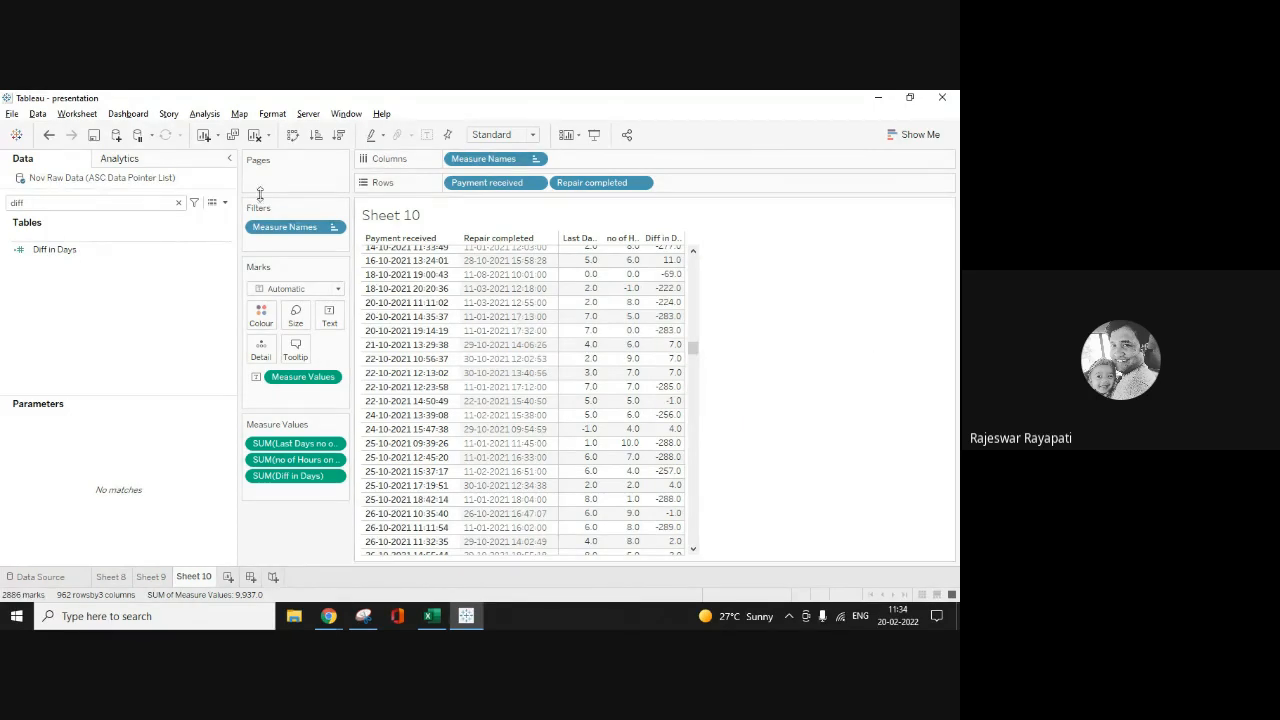
Step: Create a calculated field that adds SUM([Last Days no of Hours]) and SUM([no of Hours on Day 1])
left_click(204, 113)
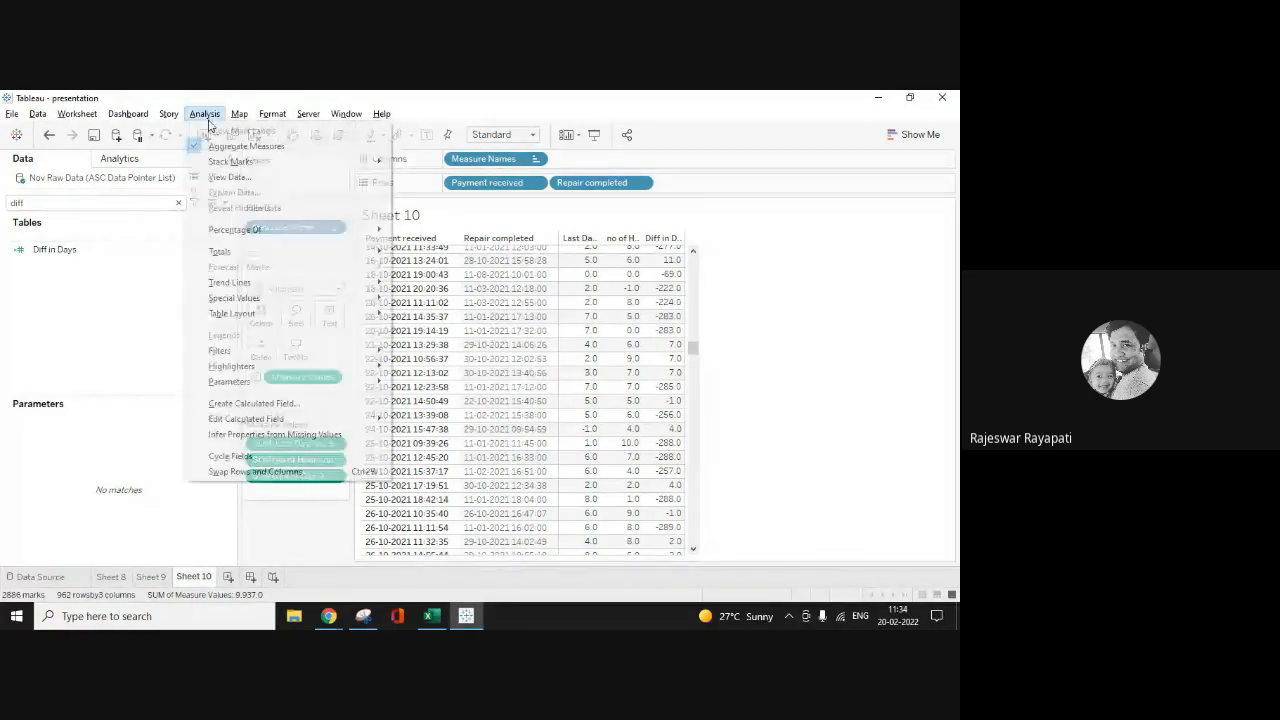
left_click(274, 404)
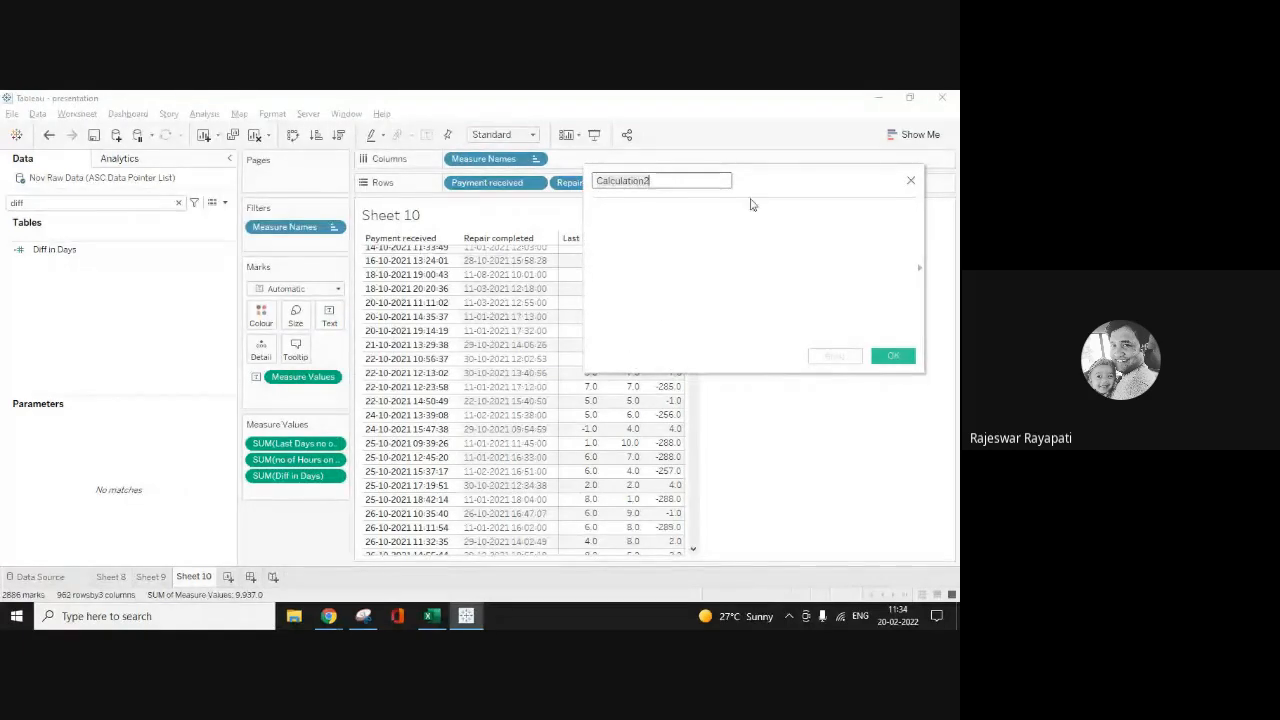
left_click_drag(777, 183, 831, 329)
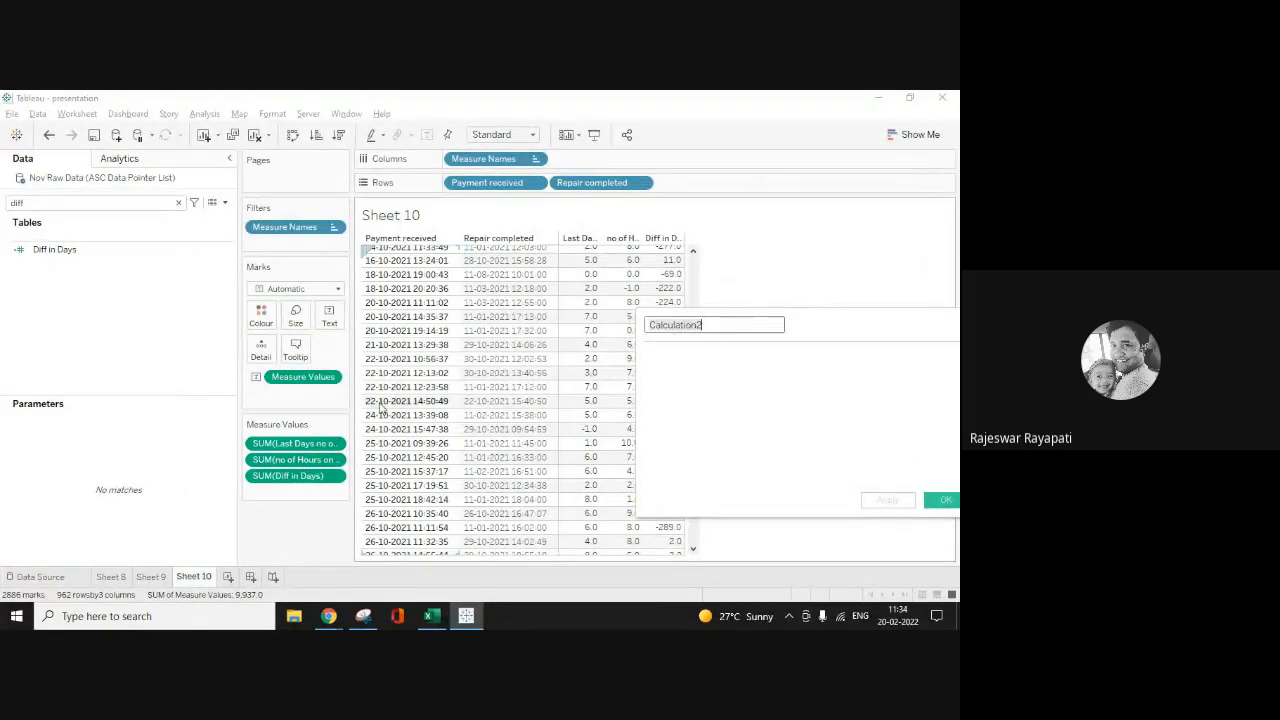
left_click_drag(273, 449, 734, 386)
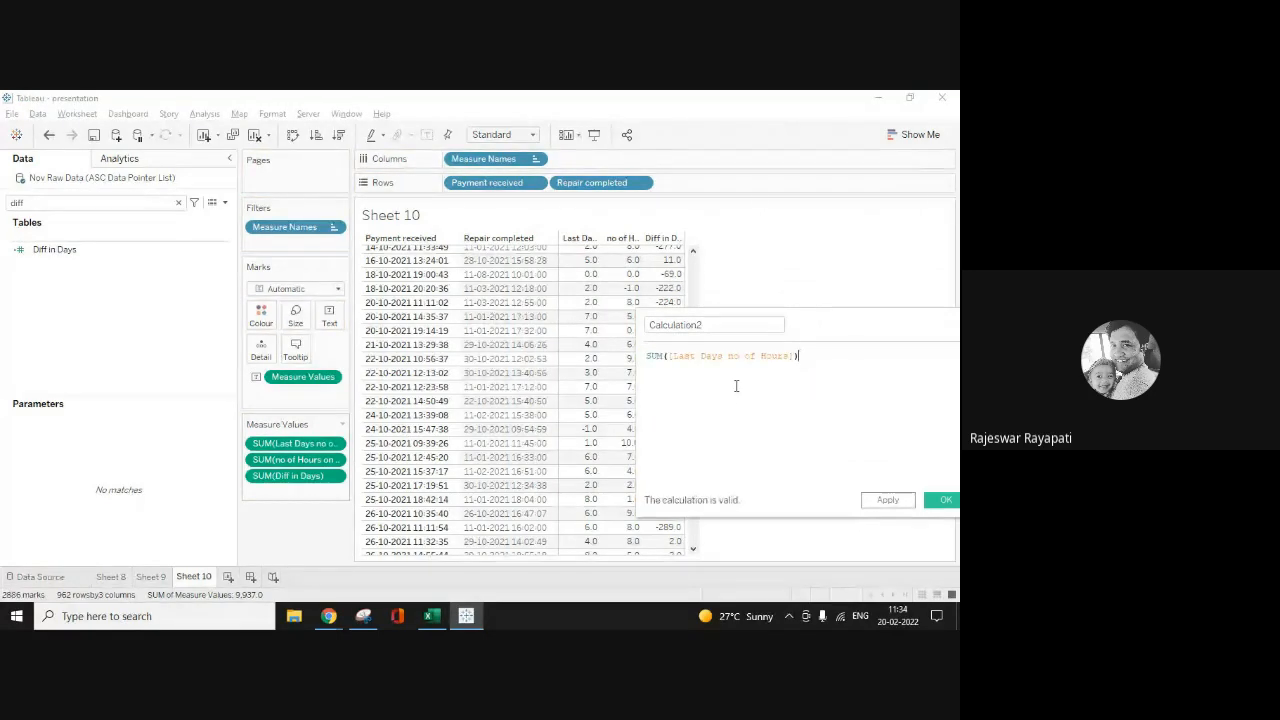
type("+")
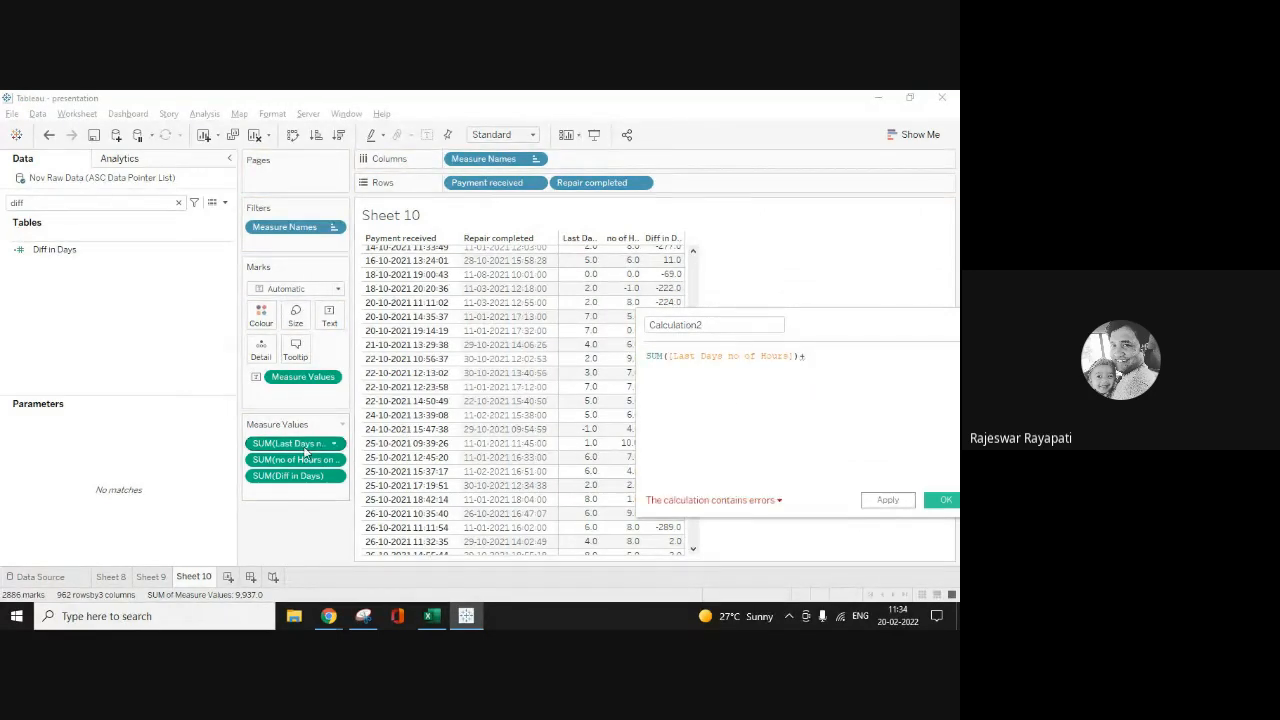
left_click_drag(295, 459, 600, 389)
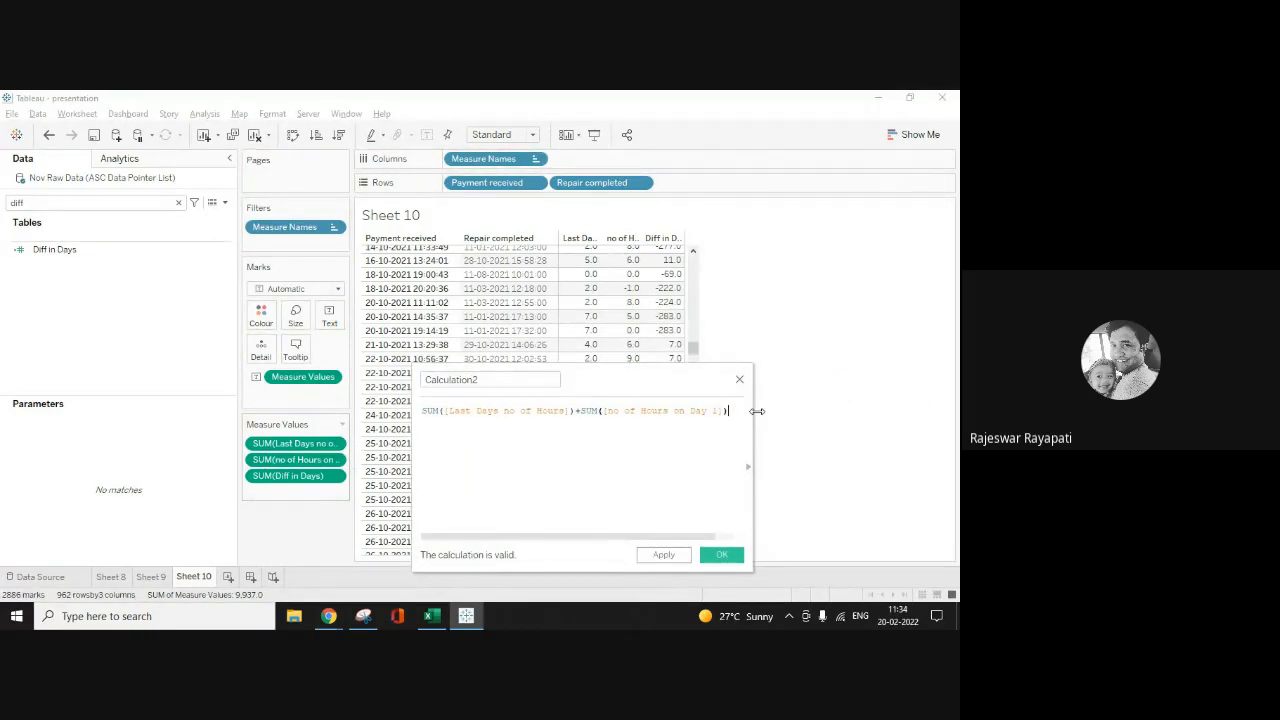
Step: Extend the formula with +(SUM([Diff in Days])*9) on a second line and save the calculated field
type("+")
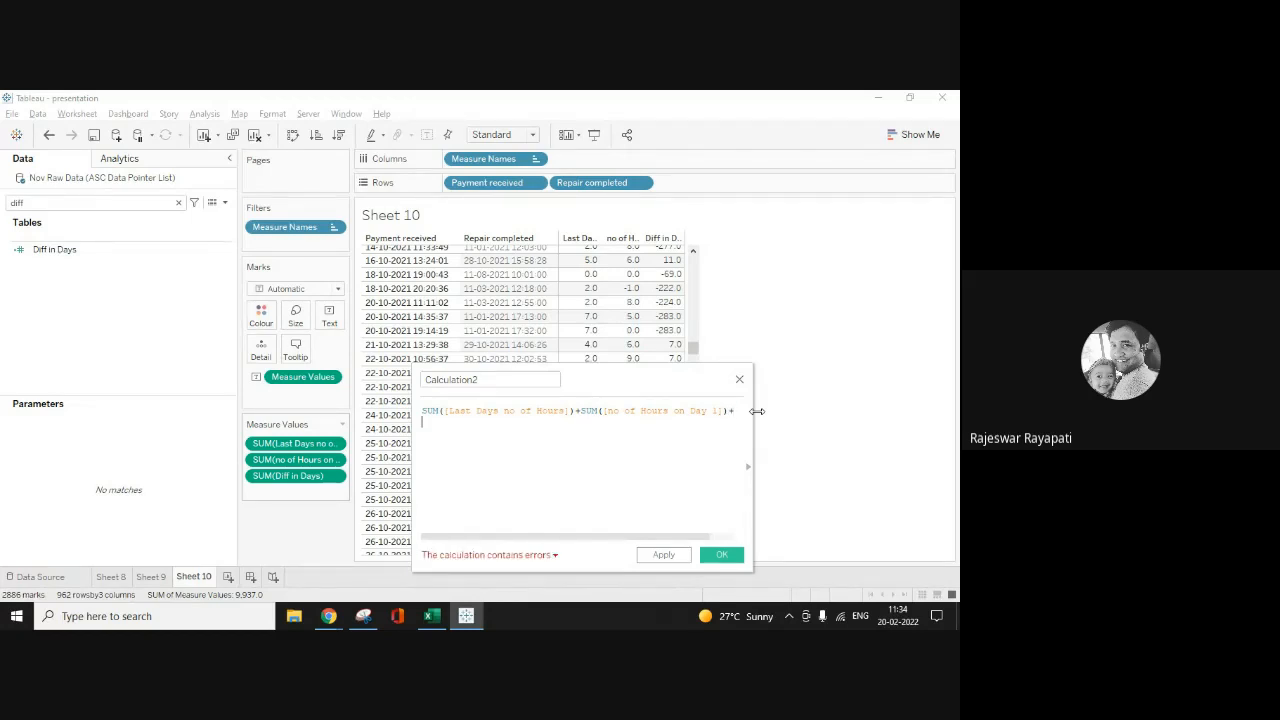
type("(S")
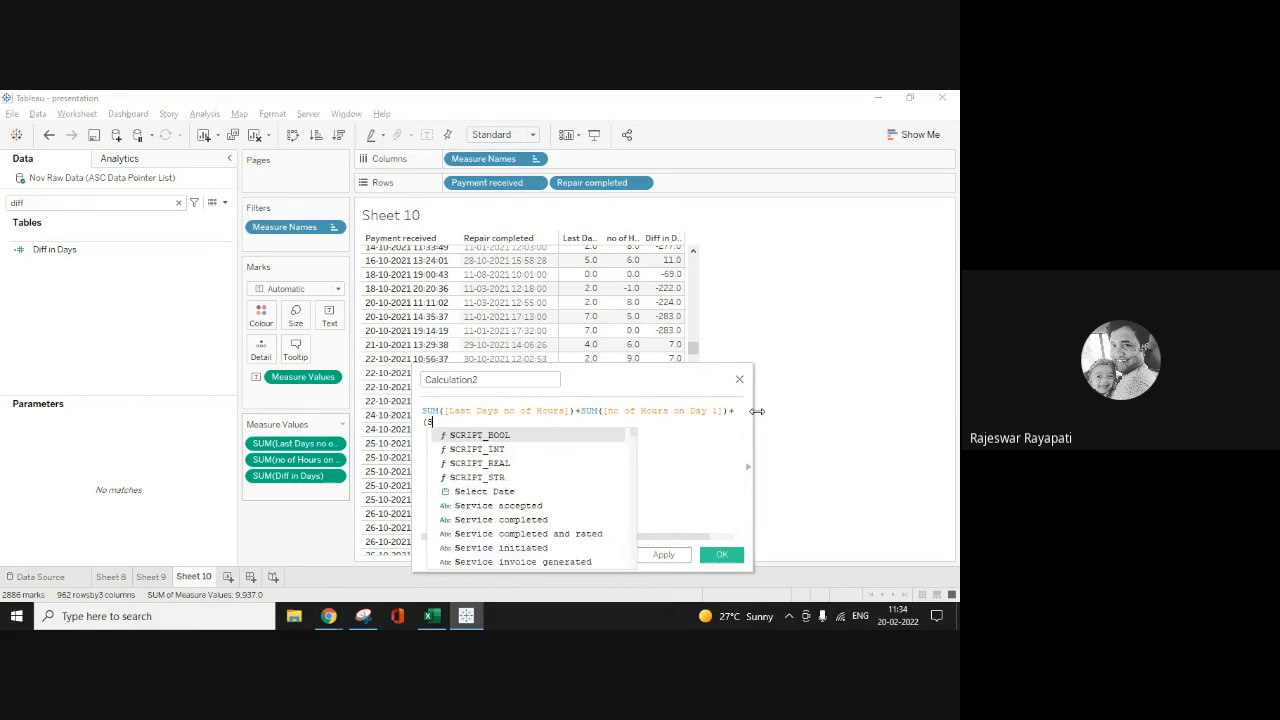
key("BackSpace")
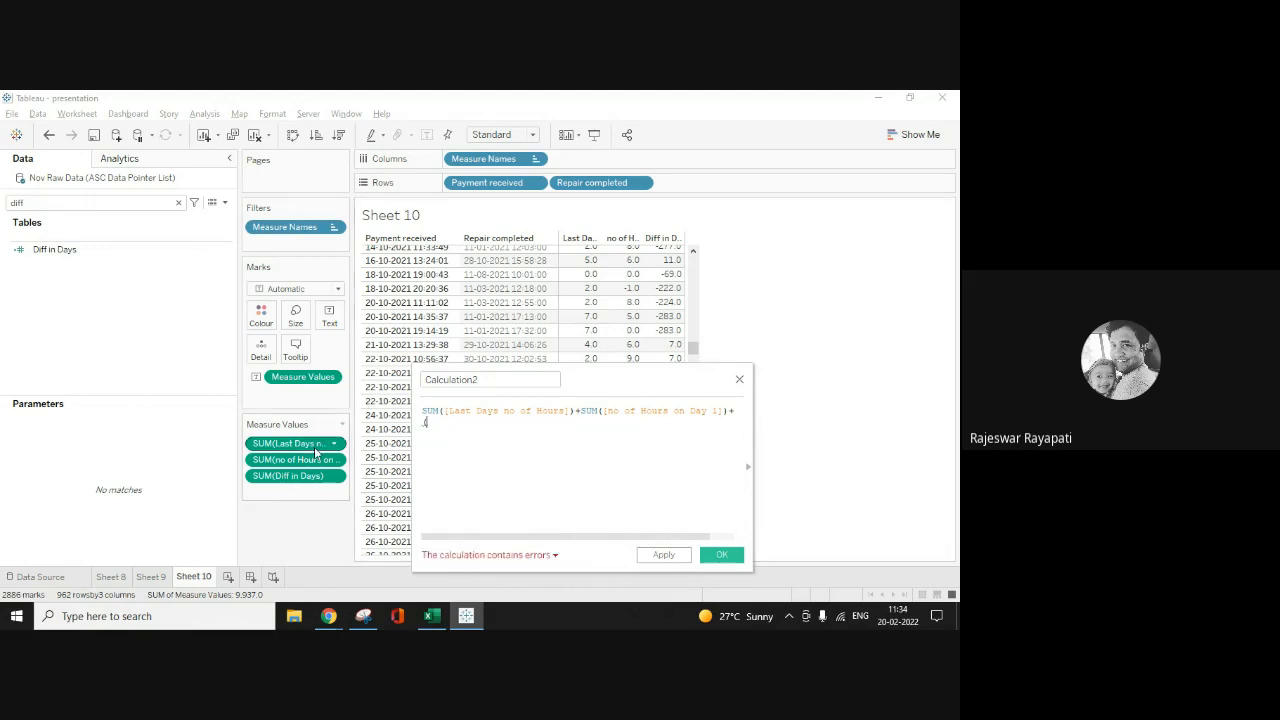
left_click_drag(285, 476, 497, 443)
type("*9")
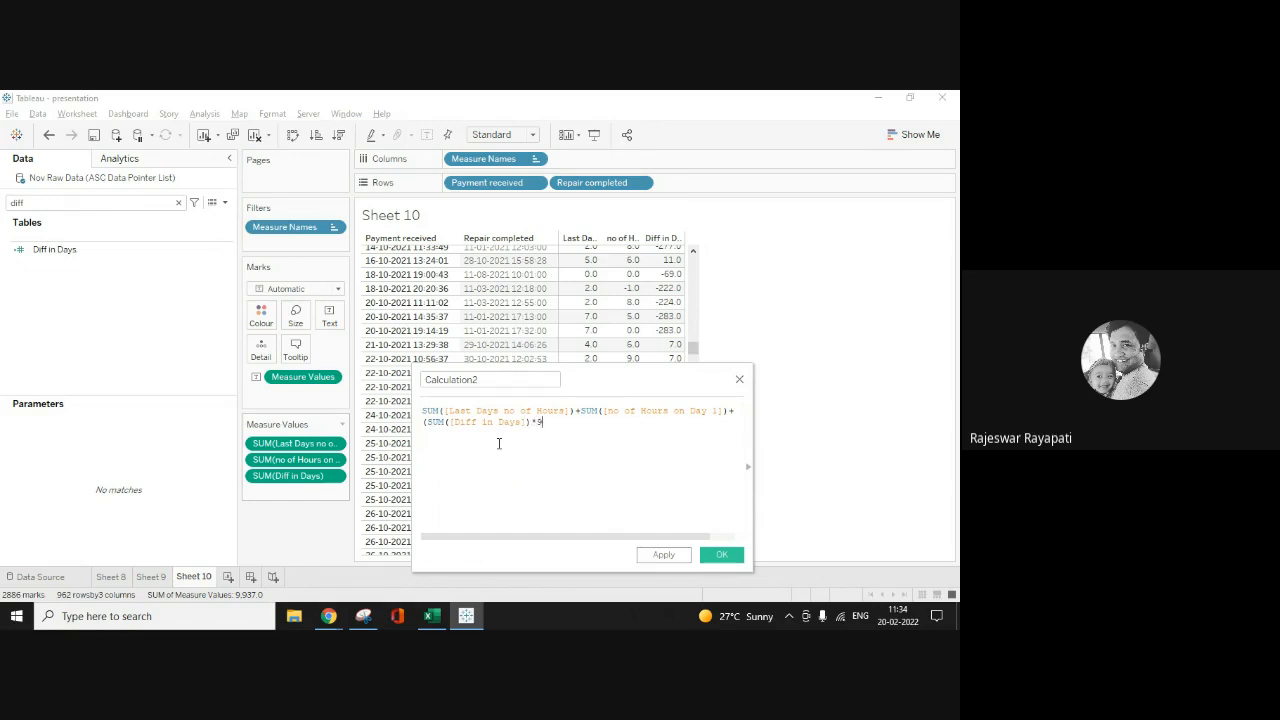
left_click(664, 557)
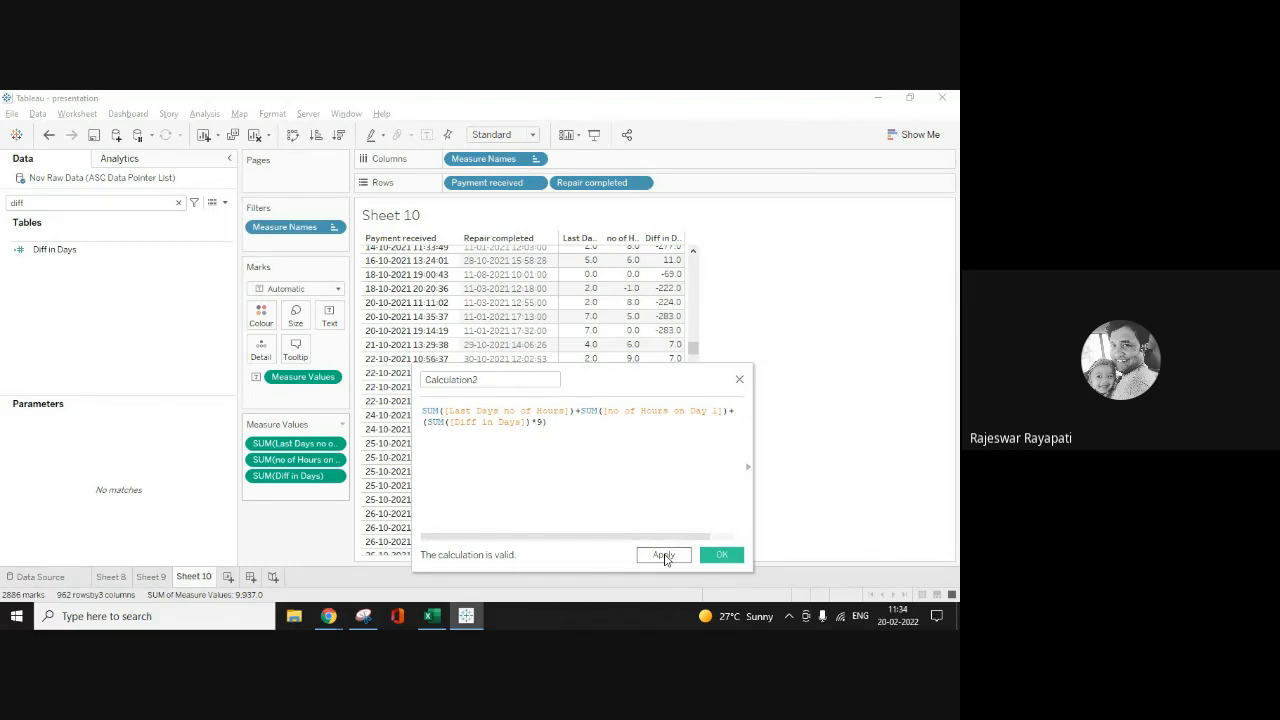
left_click(664, 557)
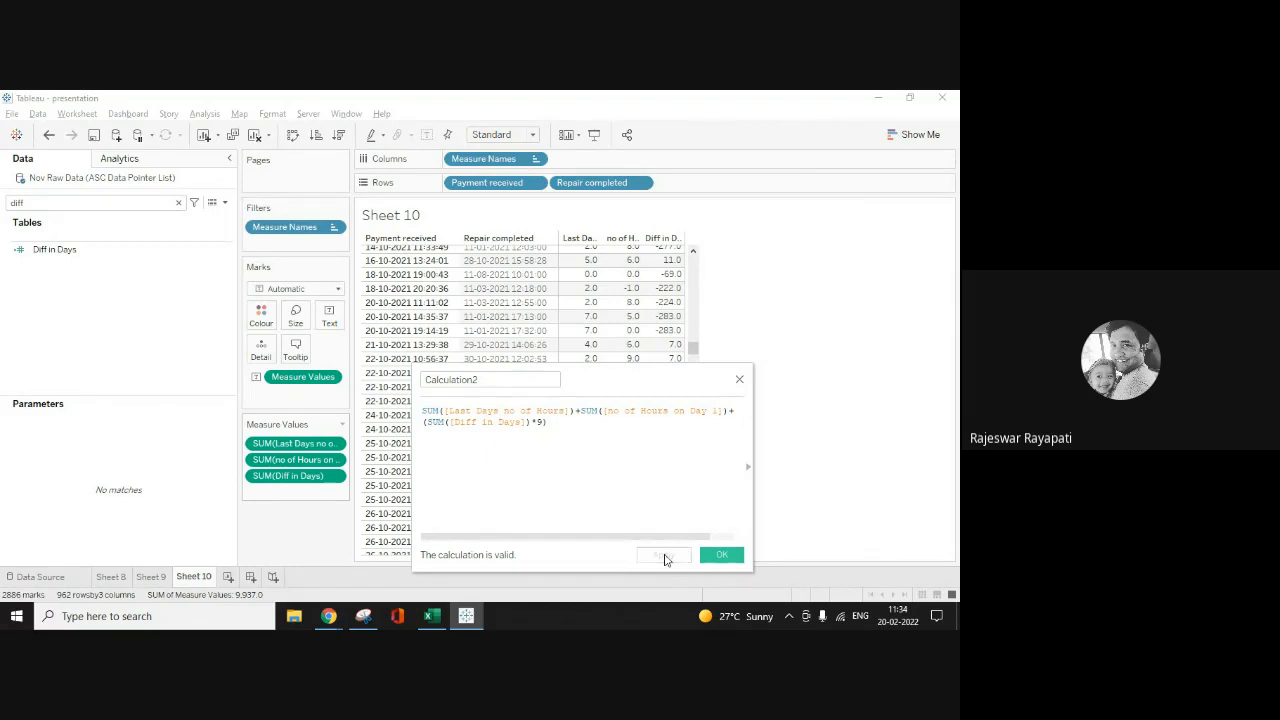
left_click(726, 556)
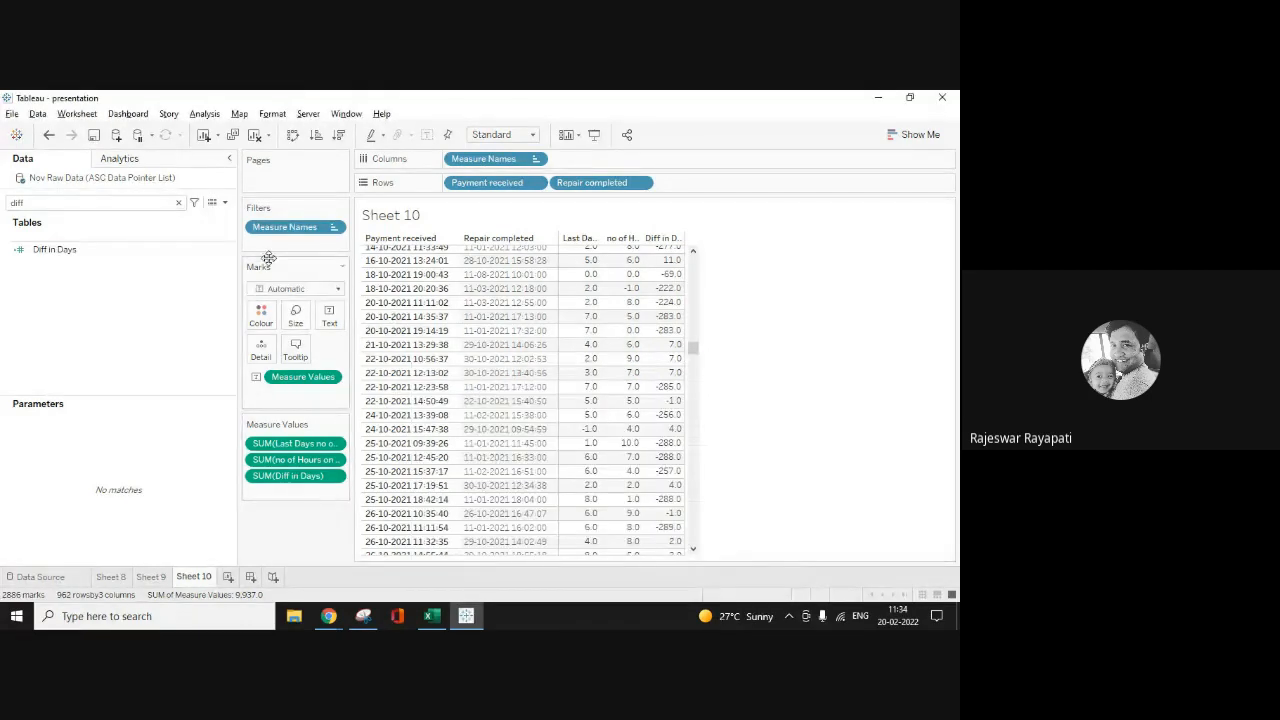
Step: Search the fields for "cal" and add Calculation2 below Diff in Days in Measure Values
left_click(179, 202)
type("cal")
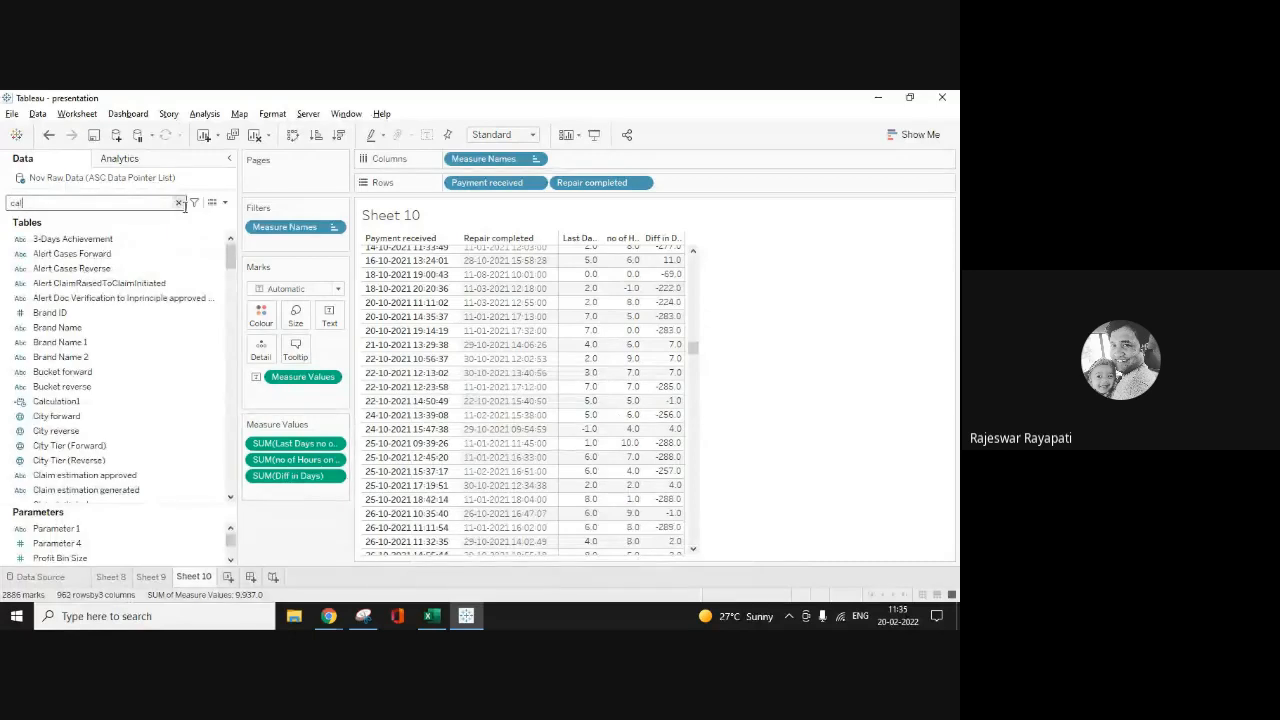
left_click_drag(57, 284, 287, 487)
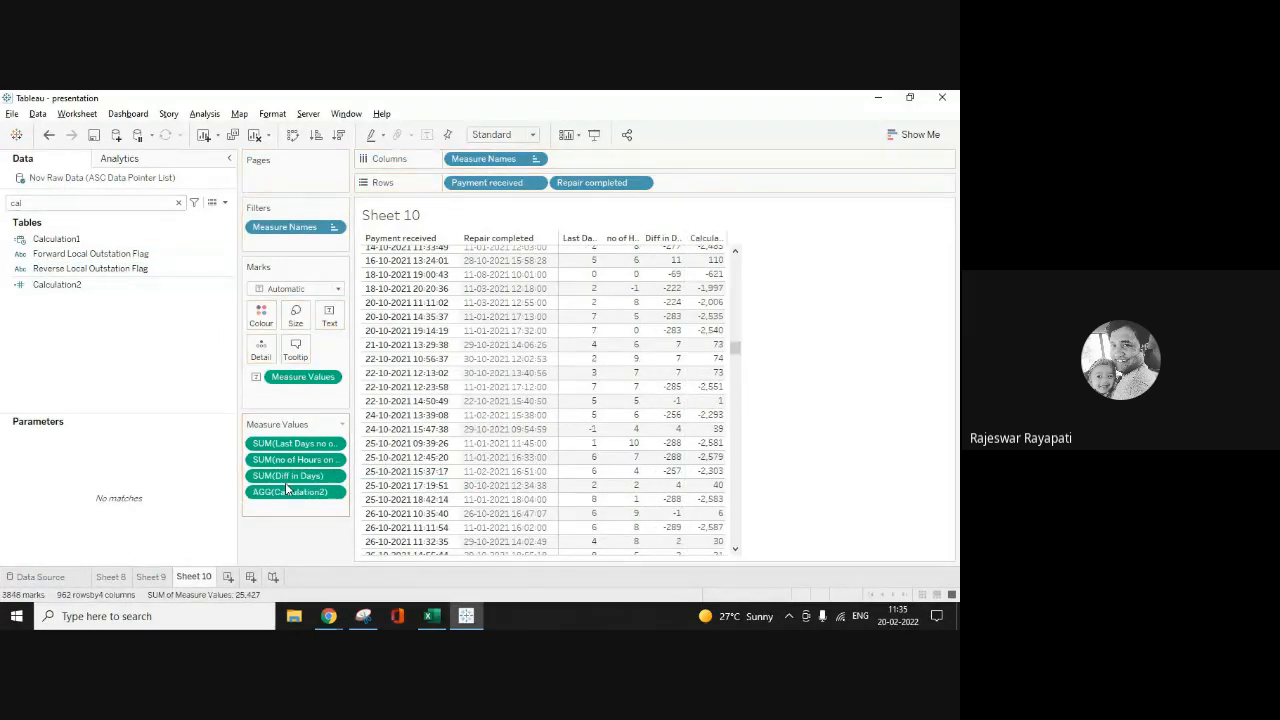
mouse_move(717, 350)
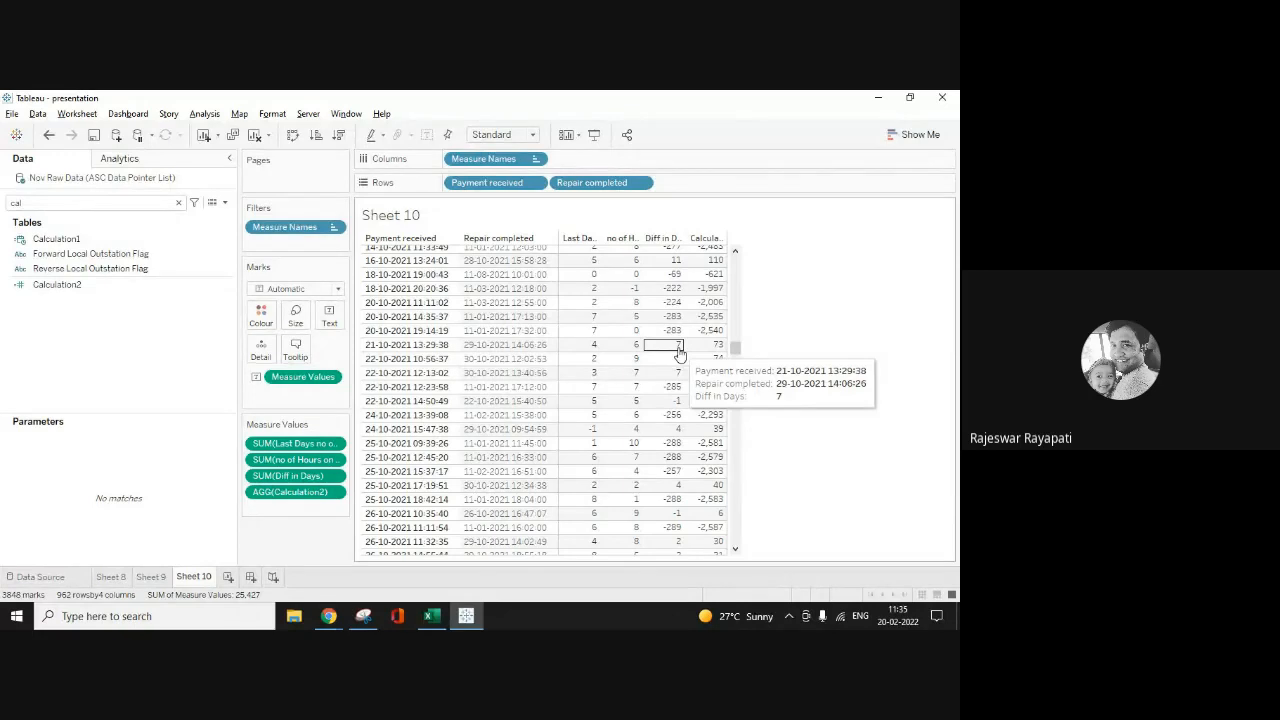
mouse_move(625, 350)
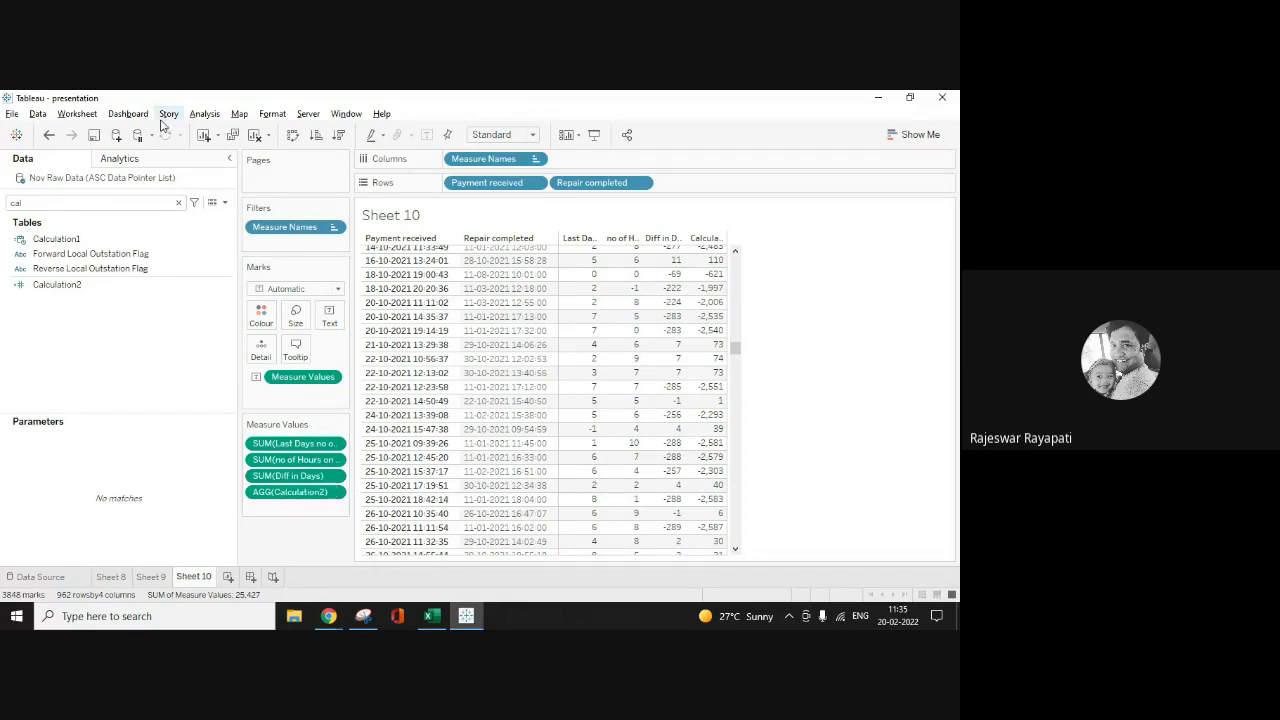
Step: Create a calculated field with the formula DATENAME('weekday',[Payment received])
left_click(205, 114)
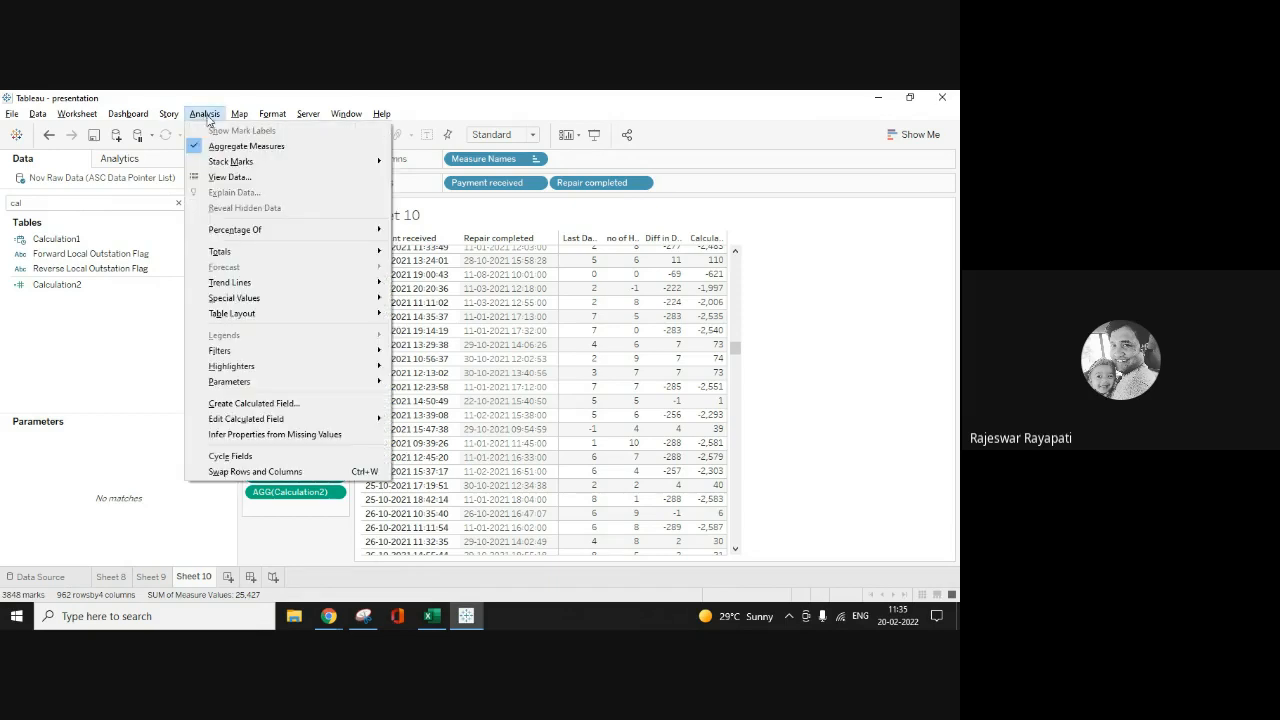
left_click(297, 404)
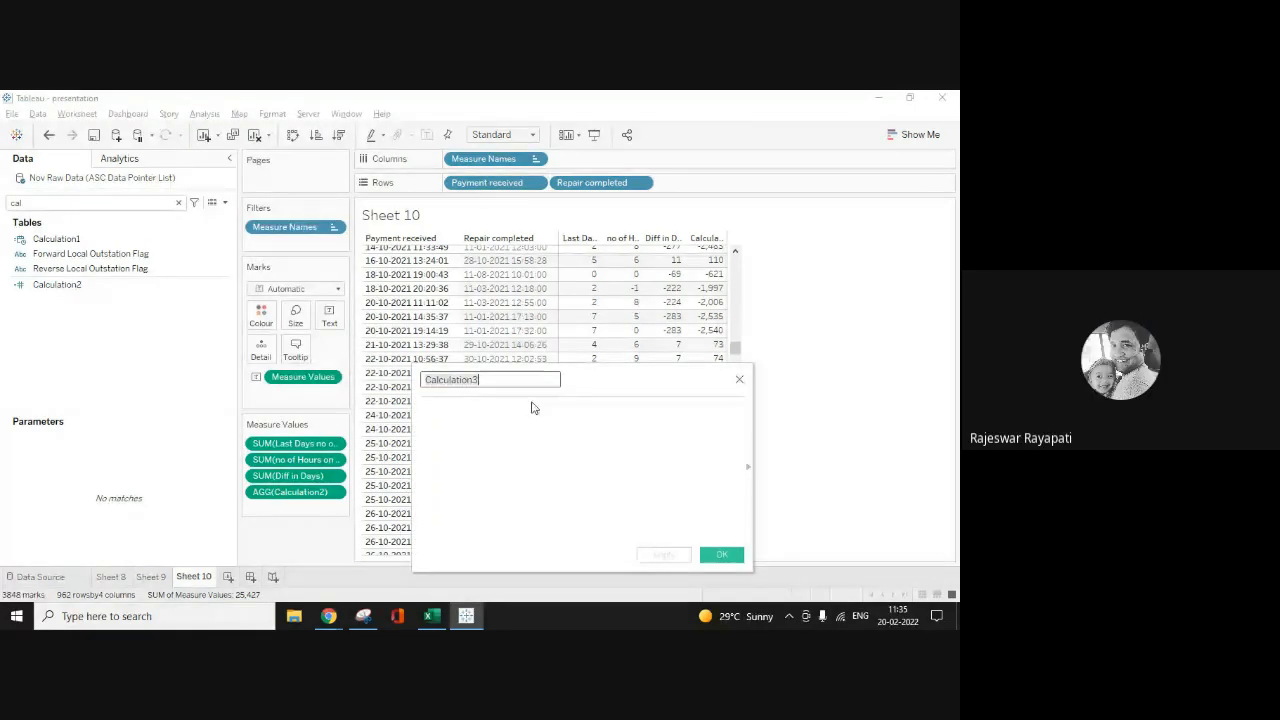
left_click_drag(412, 366, 300, 352)
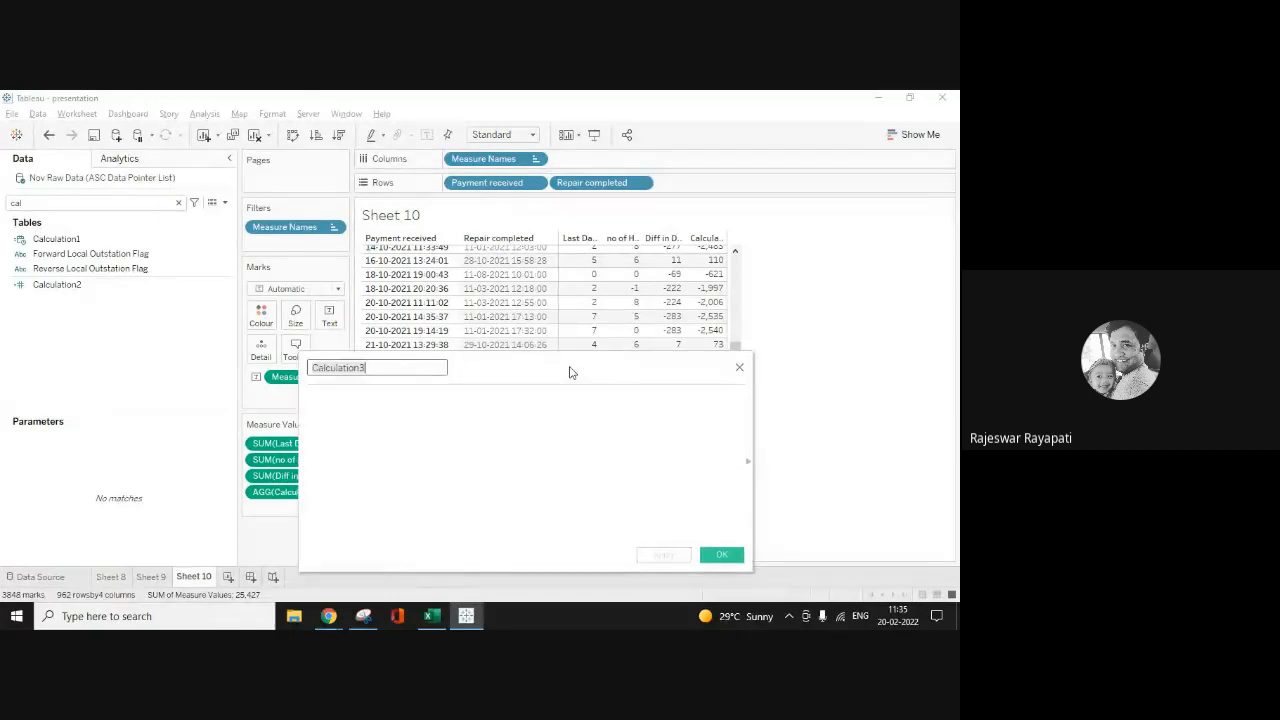
left_click_drag(569, 372, 251, 354)
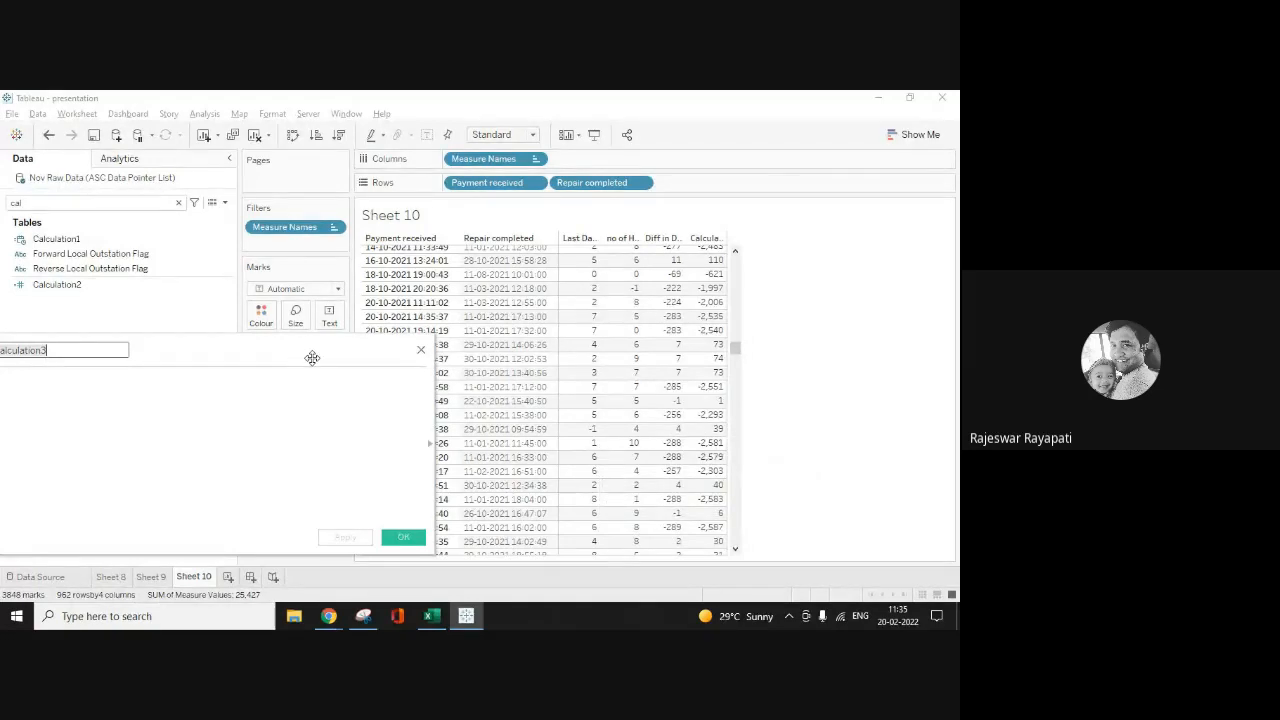
left_click_drag(300, 356, 488, 368)
left_click(312, 401)
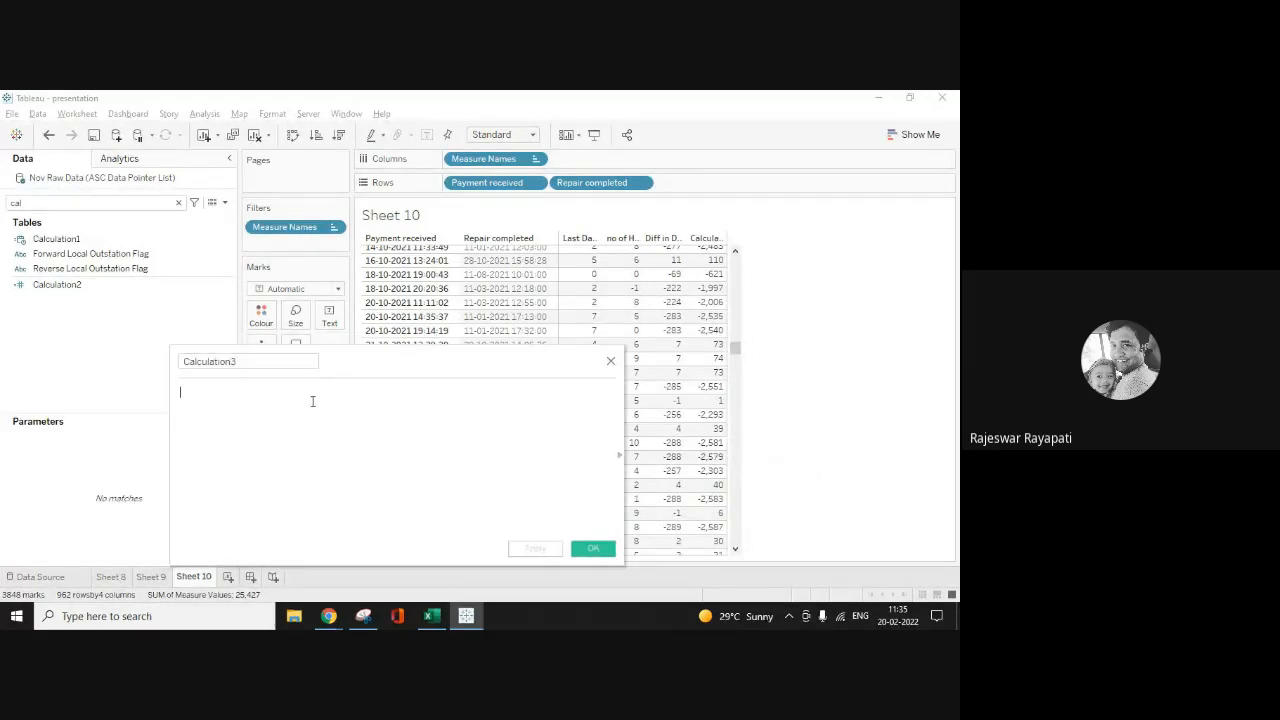
type("Date")
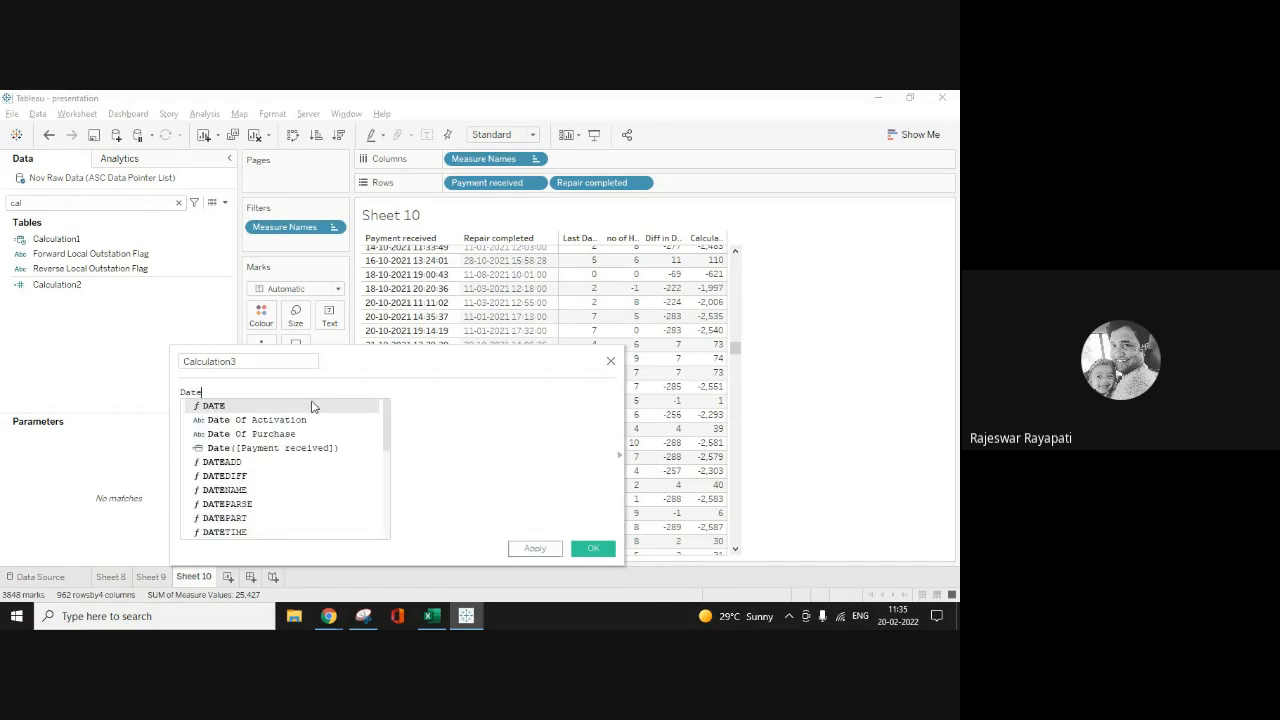
type("name")
key("Return")
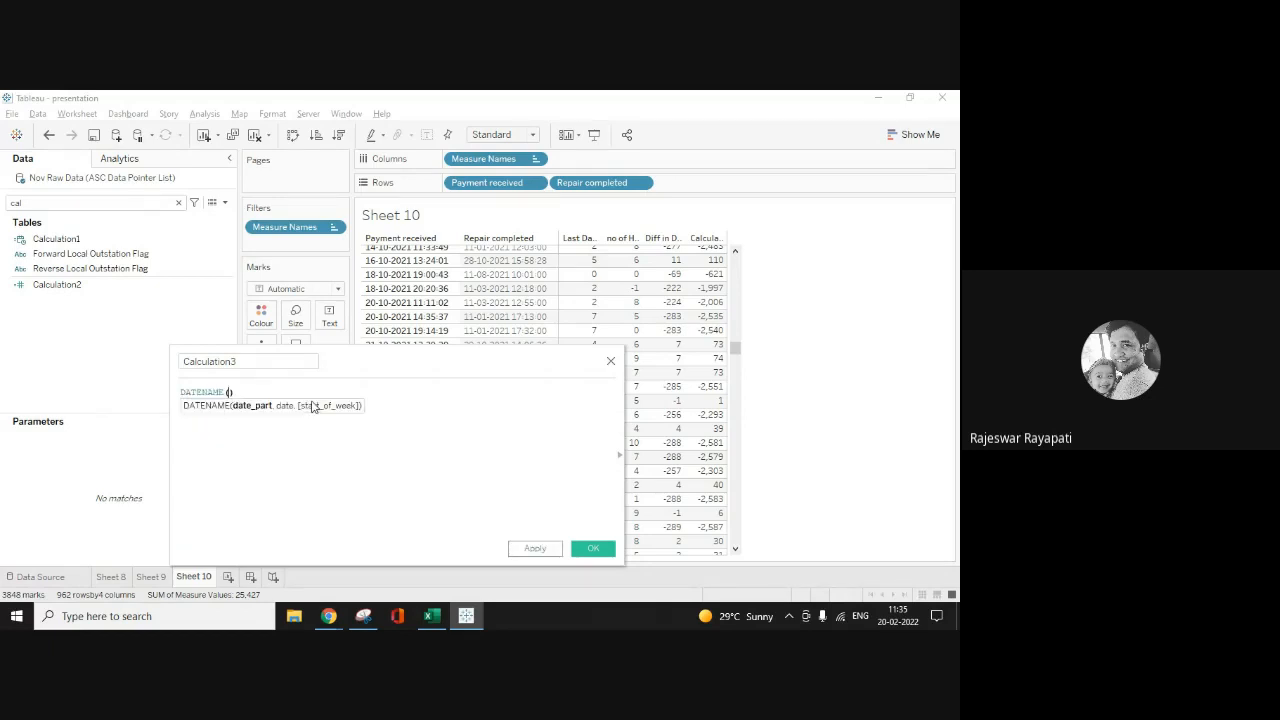
type("'weekday',")
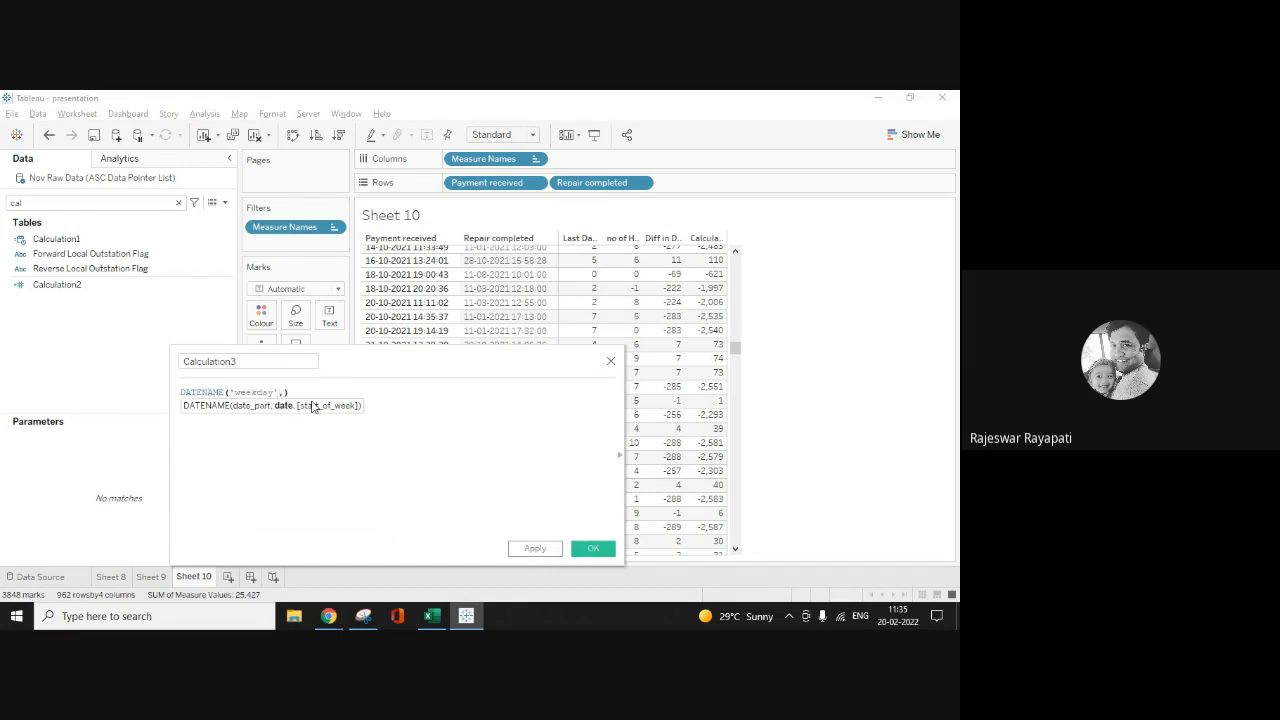
type("pay")
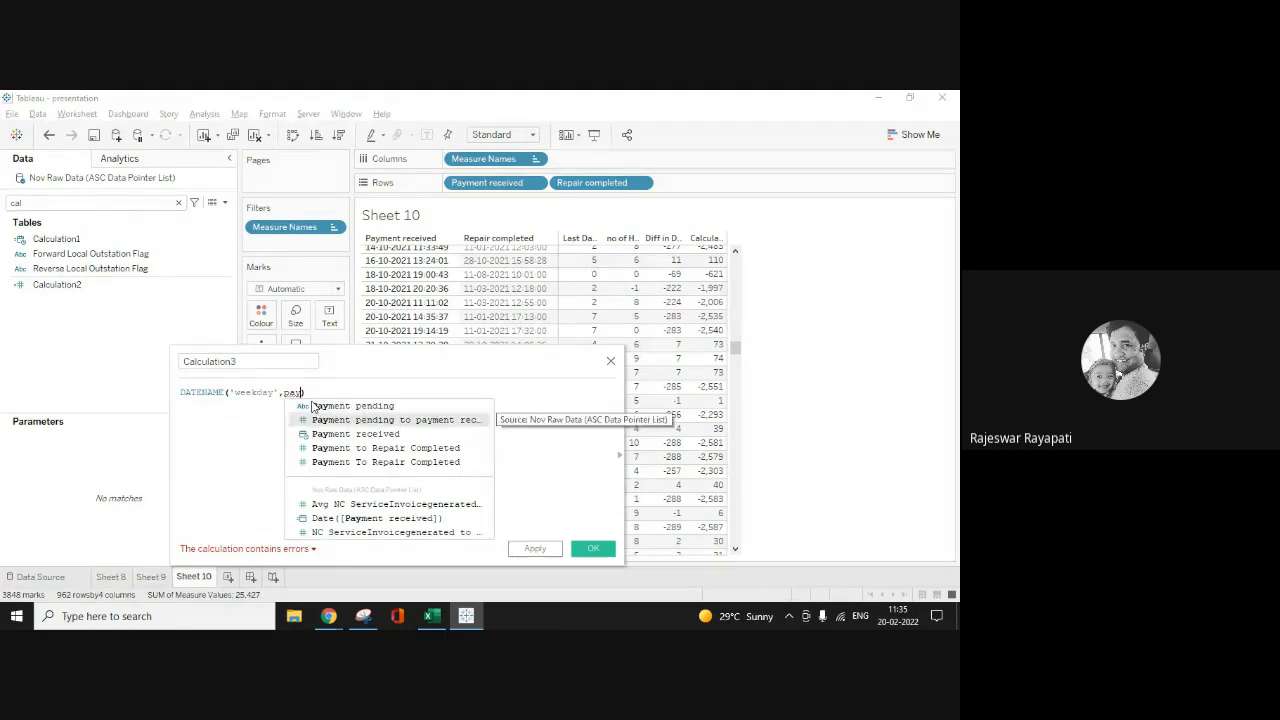
key("Down")
key("Return")
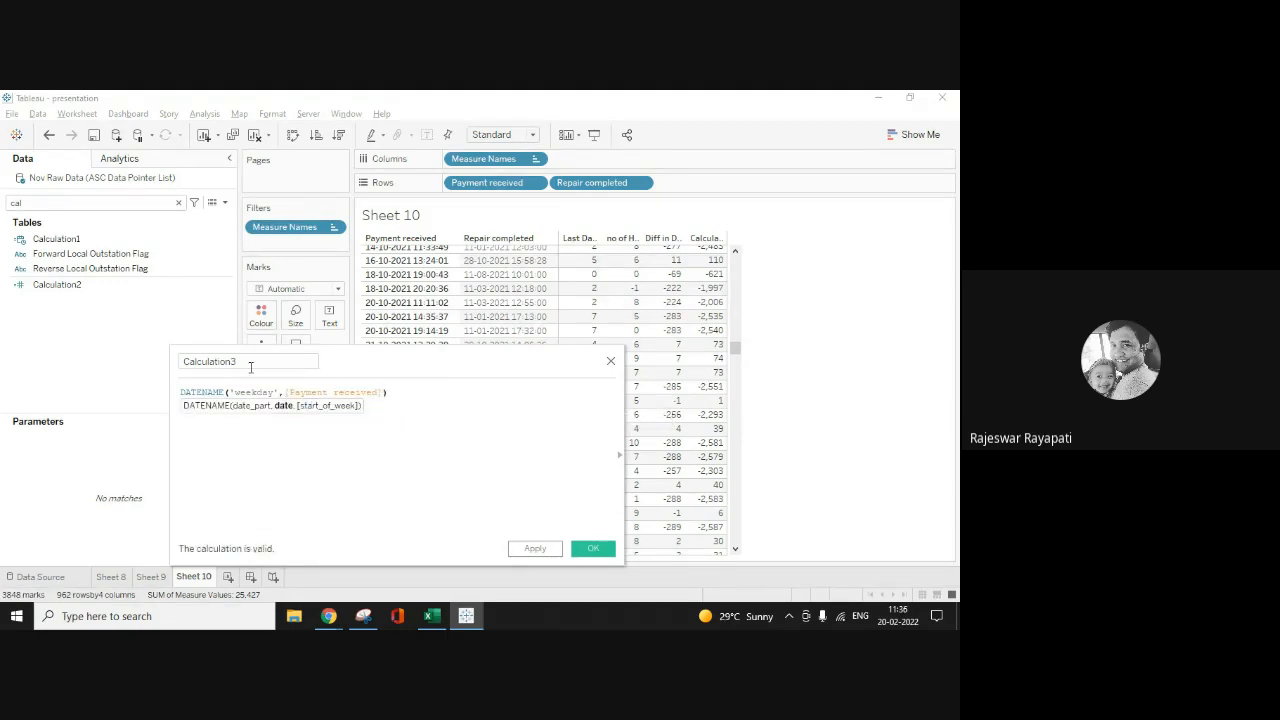
Step: Name the calculated field Start Day Weekday and save it
left_click(240, 362)
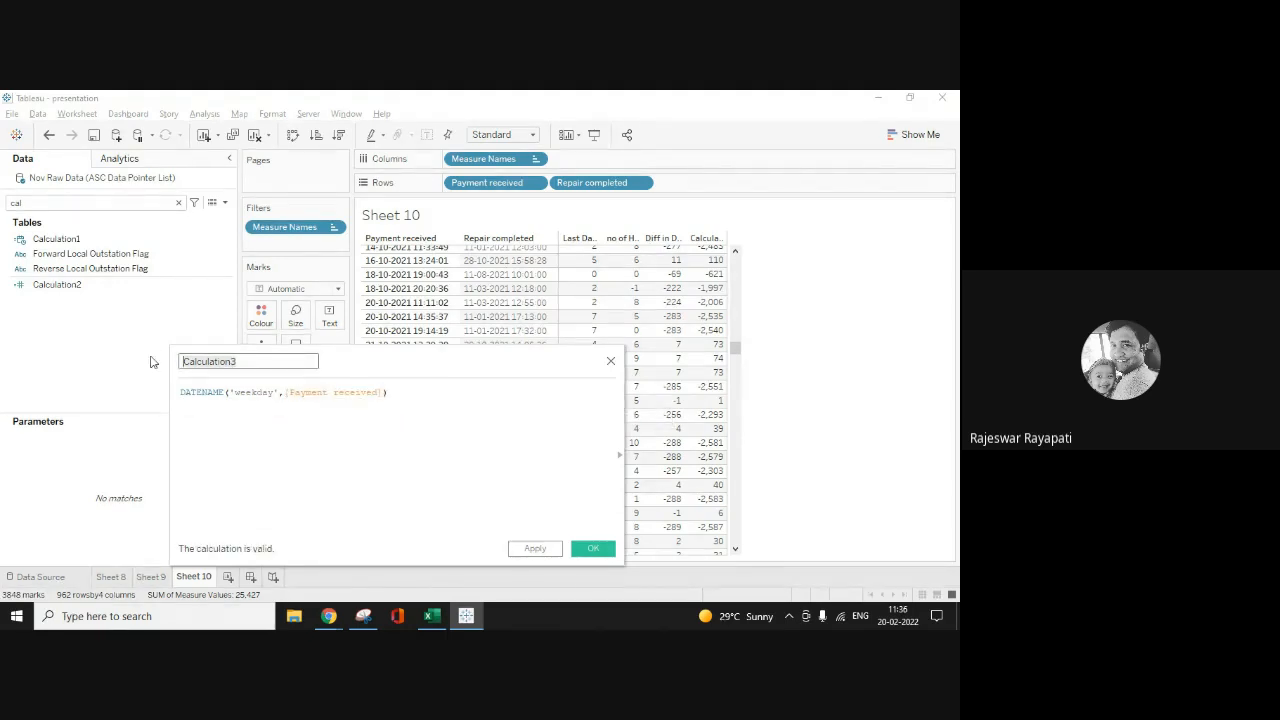
type("Sa")
key("BackSpace")
type("tart")
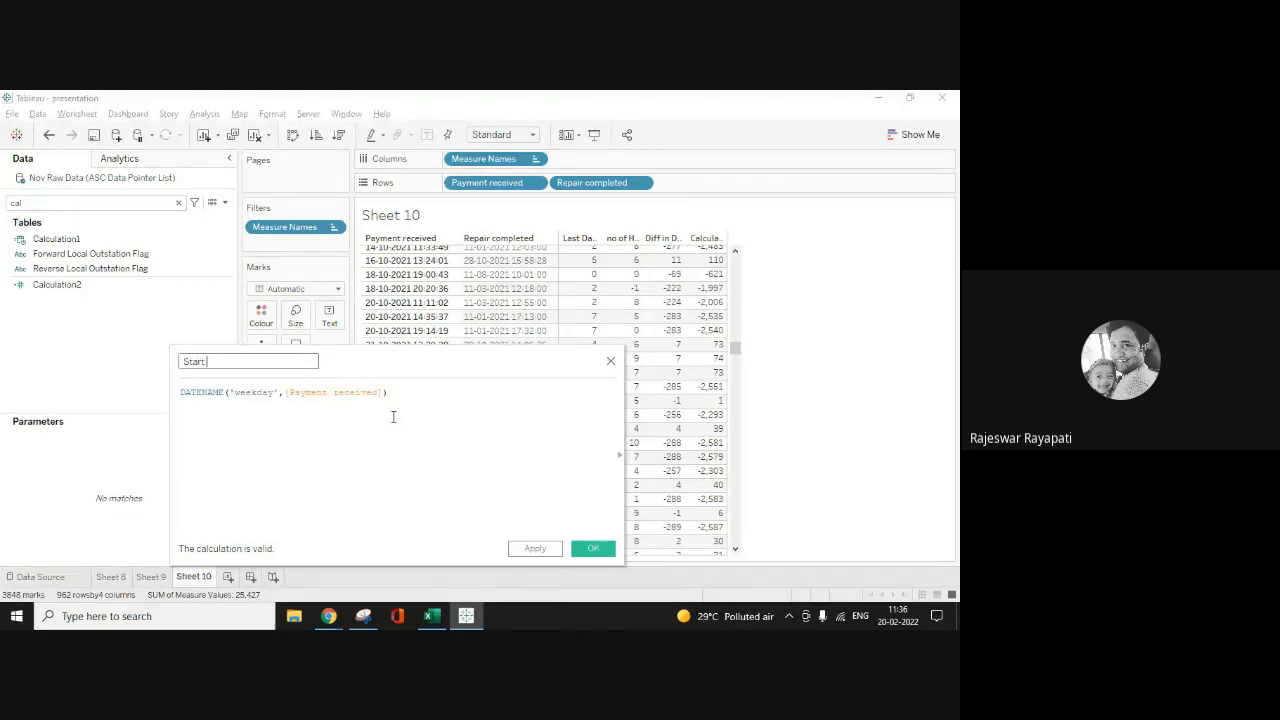
type(" Day Weekday")
left_click(535, 548)
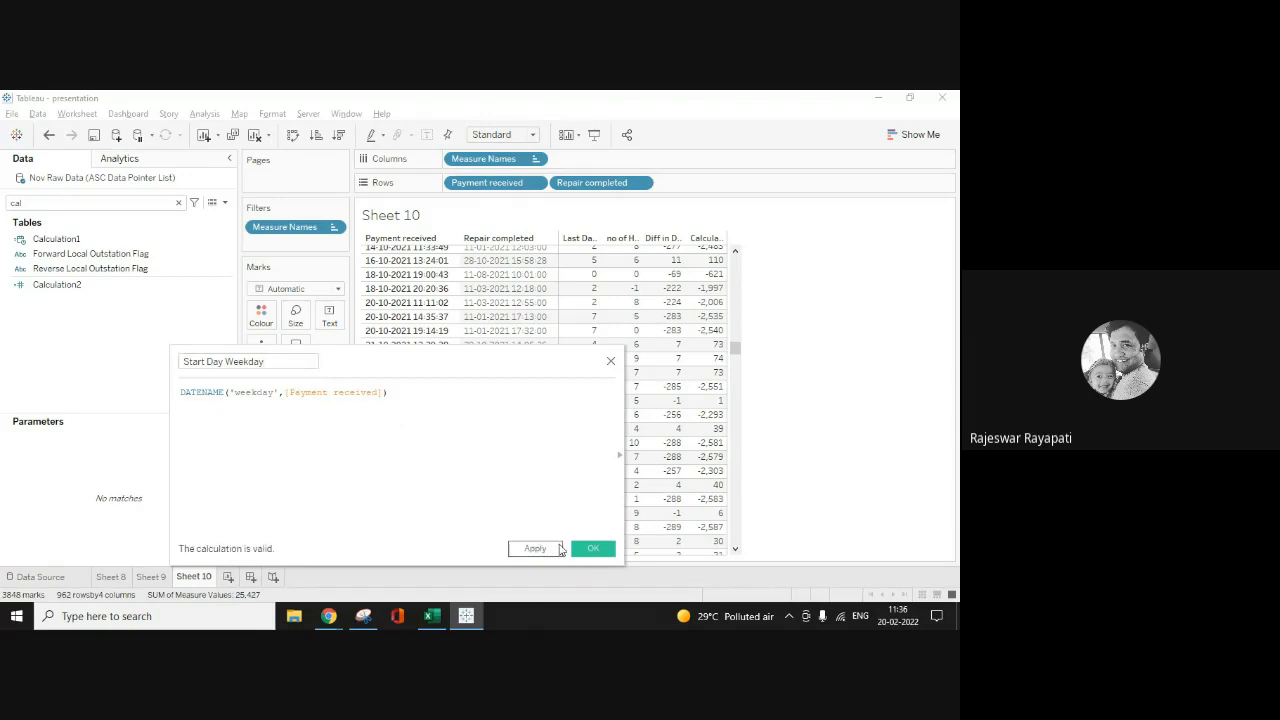
left_click(603, 547)
Step: On Sheet 8, search the fields for "start" and add Start Day Weekday to Rows directly after Payment received
left_click(112, 577)
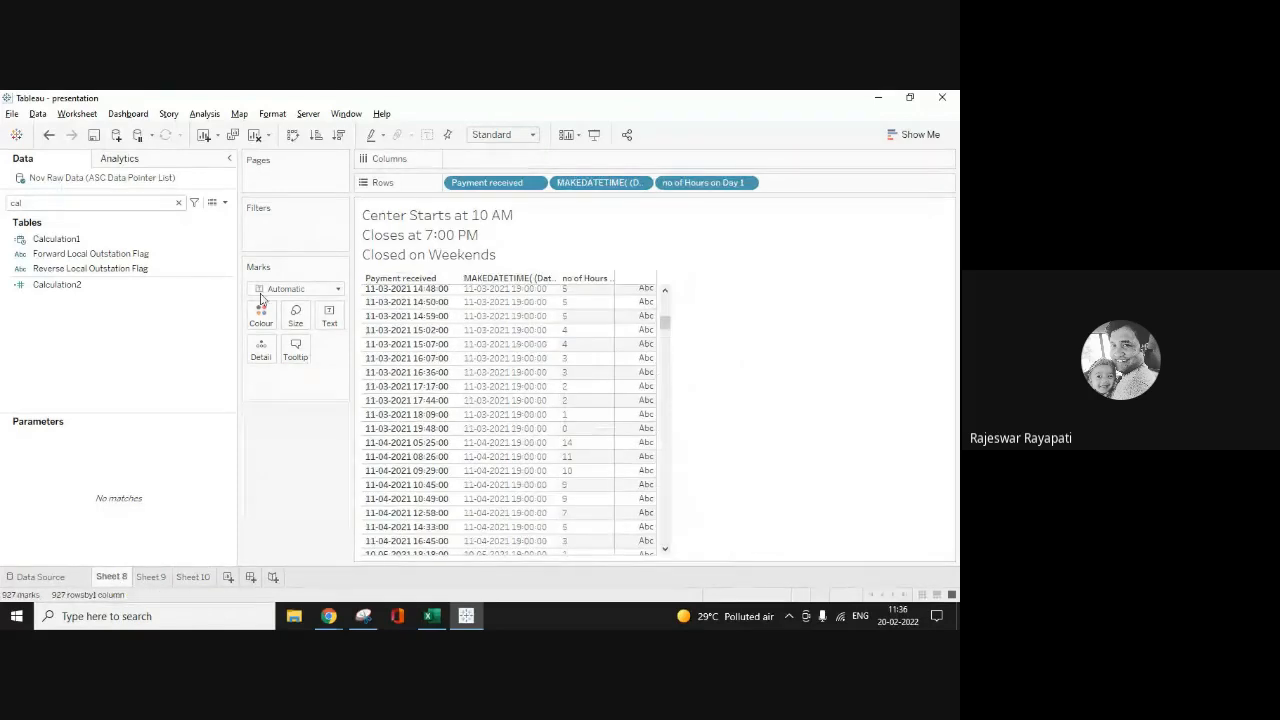
left_click(86, 202)
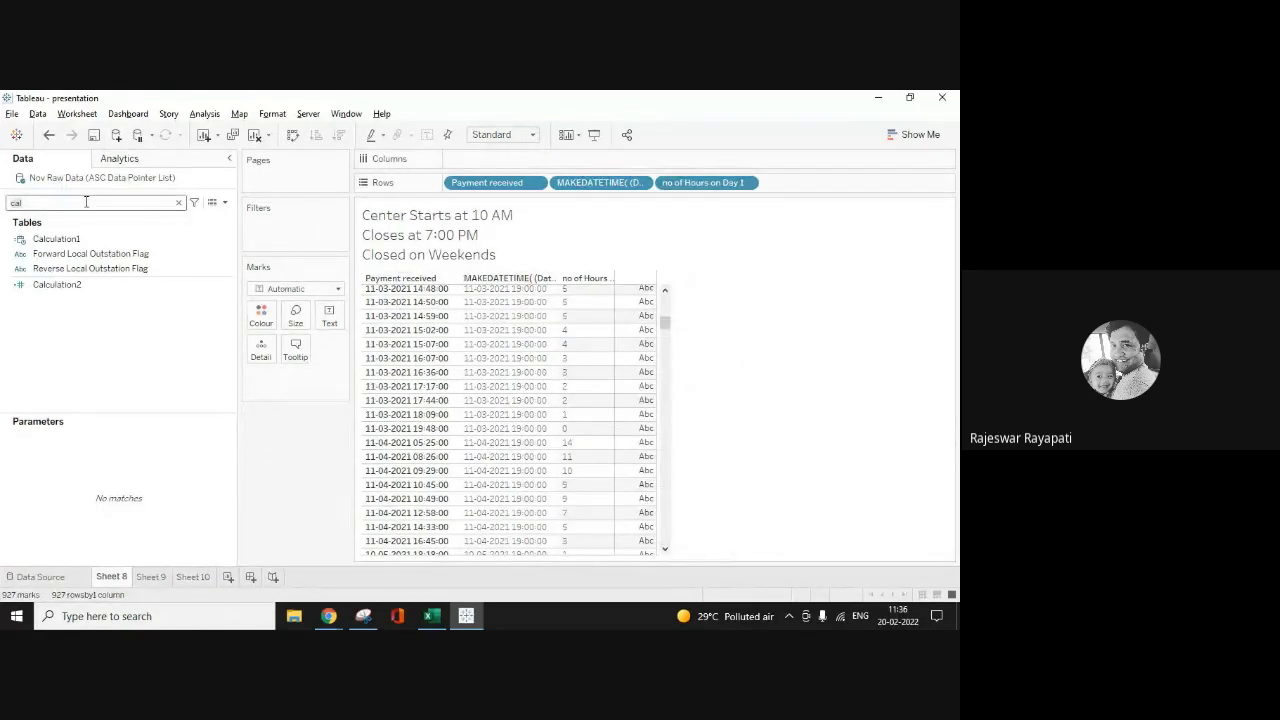
key("BackSpace")
key("BackSpace")
key("BackSpace")
type("start")
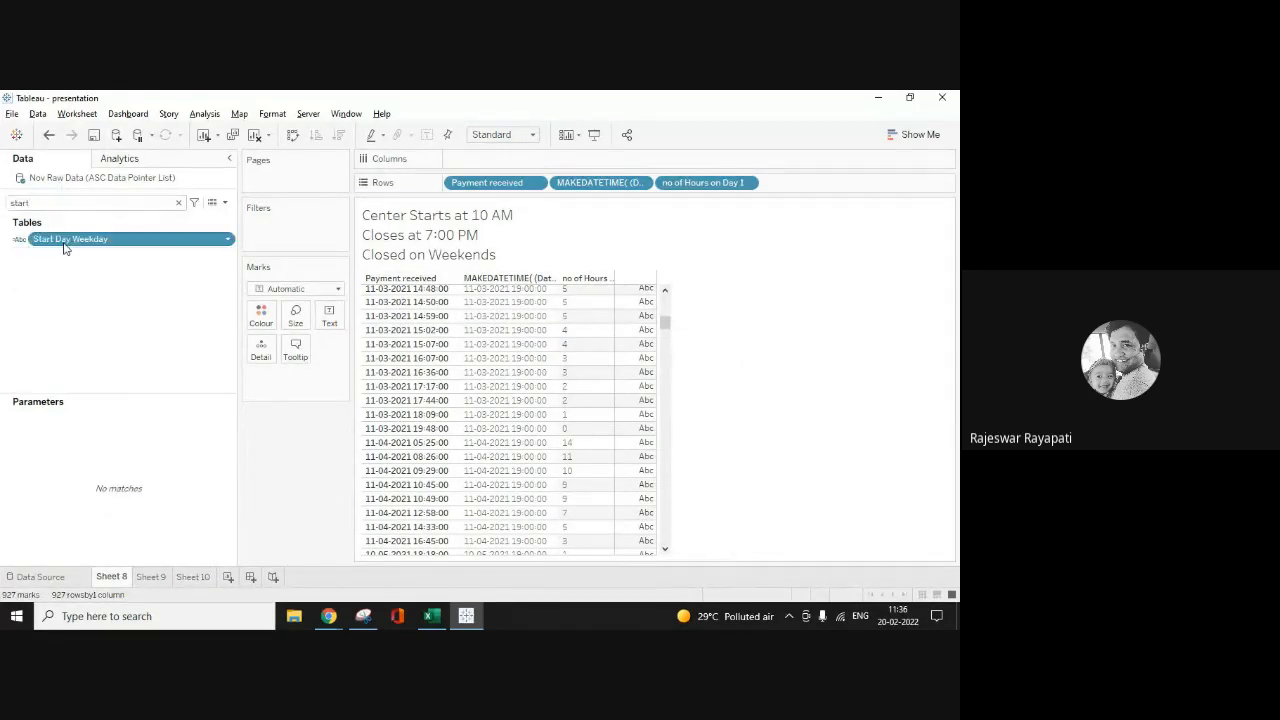
left_click_drag(66, 245, 540, 195)
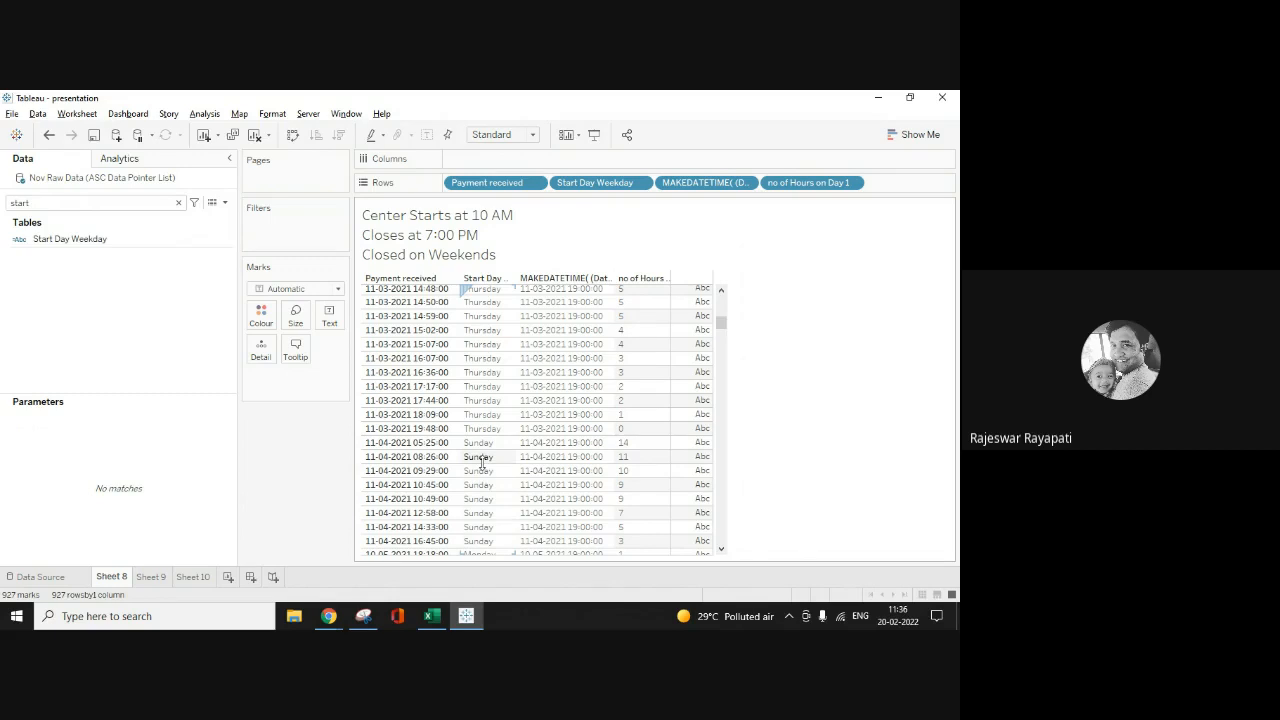
Step: Duplicate the Start Day Weekday field
left_click(108, 244)
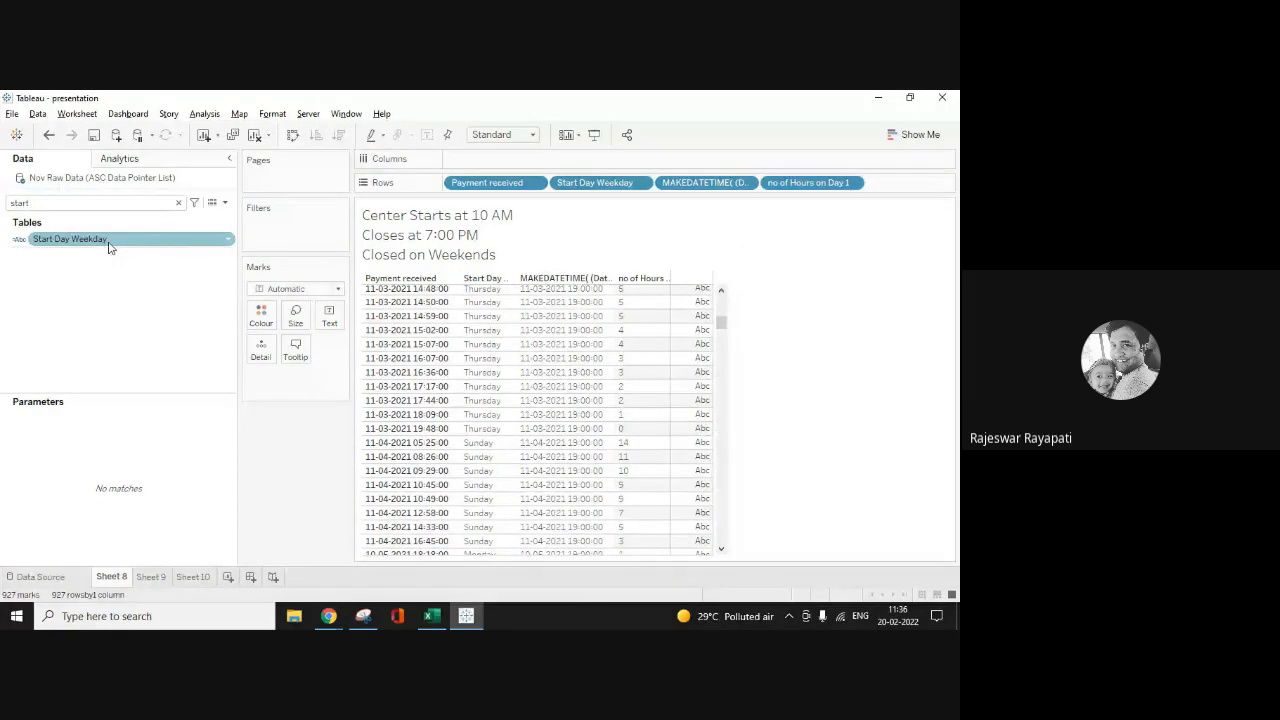
right_click(109, 244)
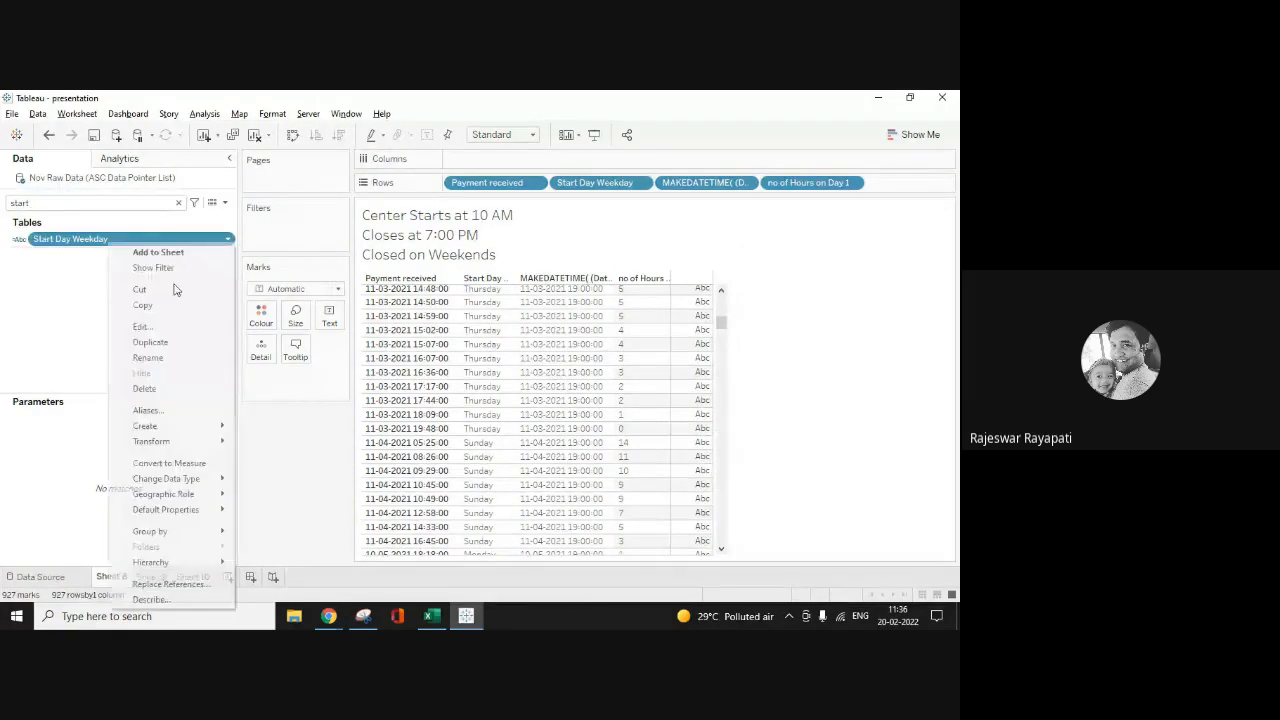
left_click(150, 342)
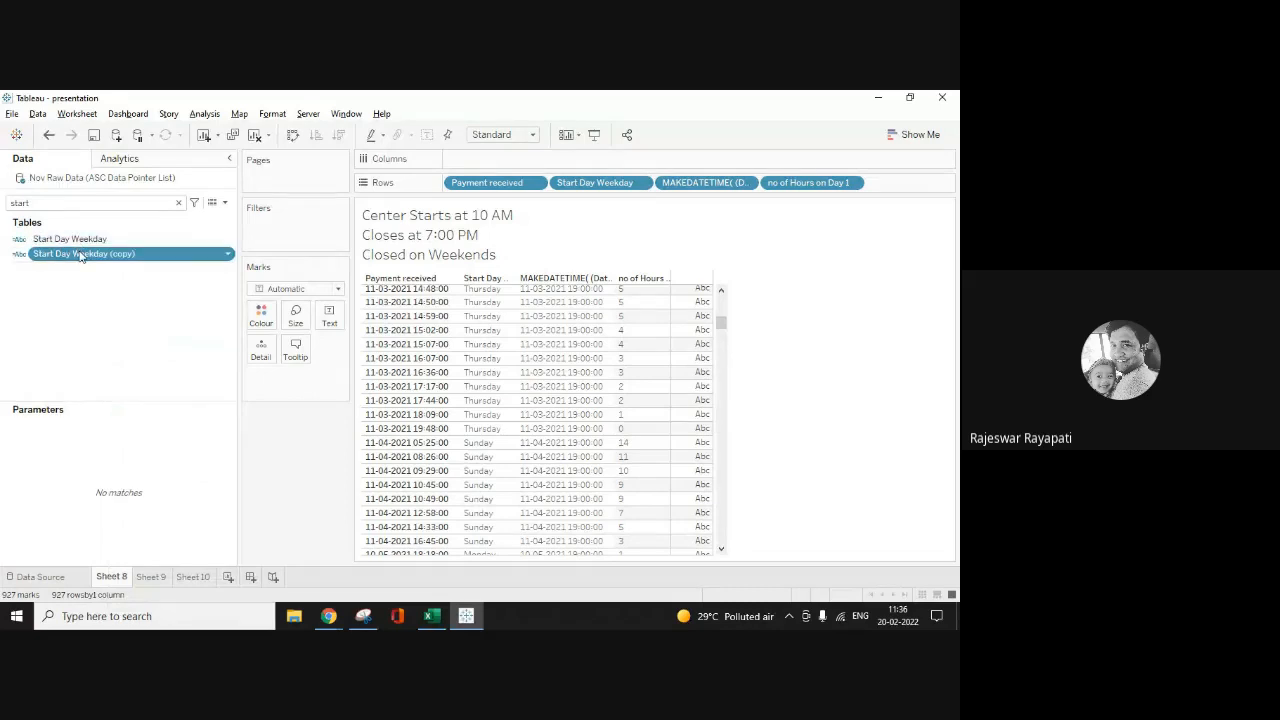
Step: Edit the duplicated field's formula, replacing [Payment received] with [Repair completed] inside DATENAME
right_click(82, 256)
left_click(160, 342)
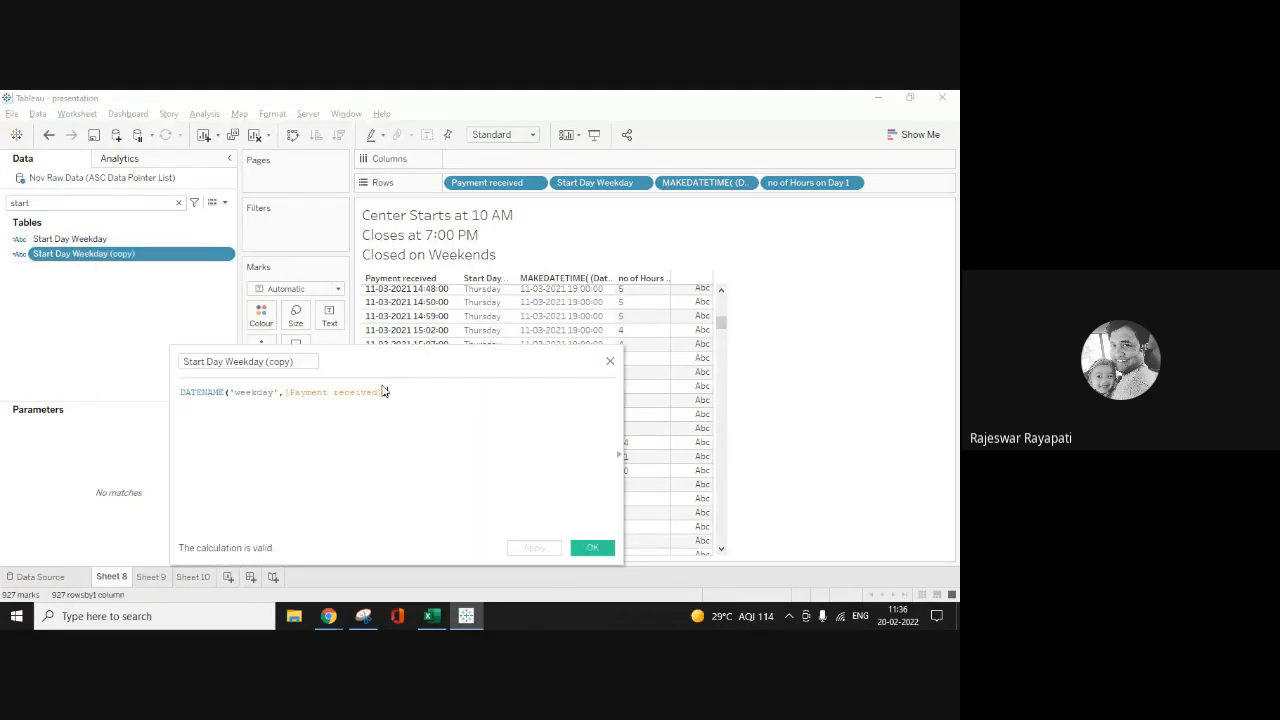
left_click(379, 393)
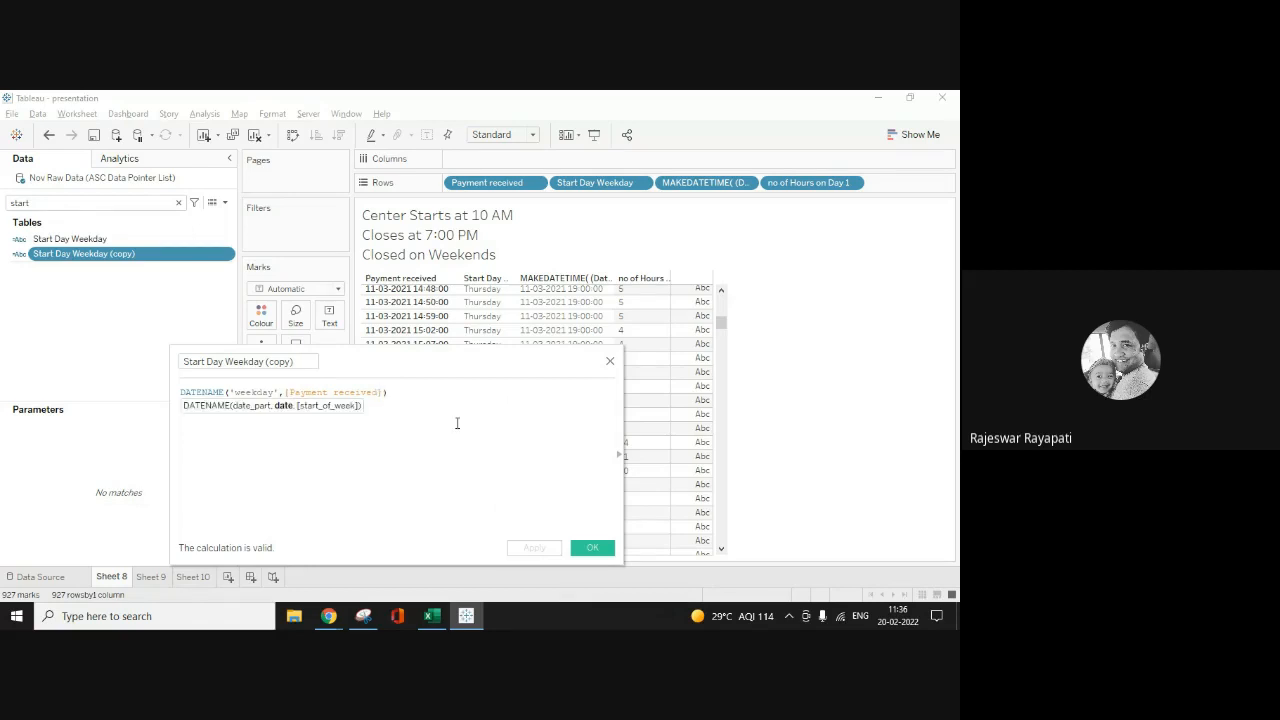
key("BackSpace")
key("BackSpace")
key("BackSpace")
key("BackSpace")
key("BackSpace")
key("BackSpace")
key("BackSpace")
key("BackSpace")
key("BackSpace")
key("BackSpace")
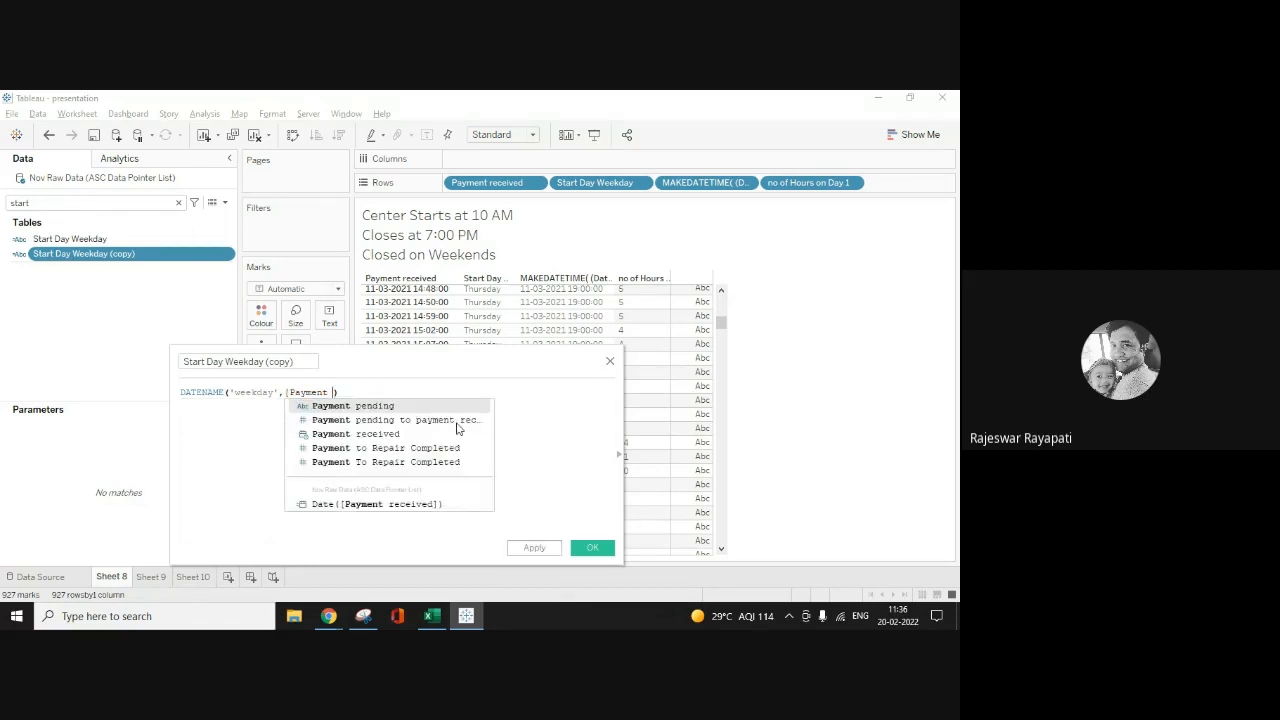
key("BackSpace")
key("BackSpace")
key("BackSpace")
key("BackSpace")
key("BackSpace")
key("BackSpace")
key("BackSpace")
key("BackSpace")
key("BackSpace")
type("rep")
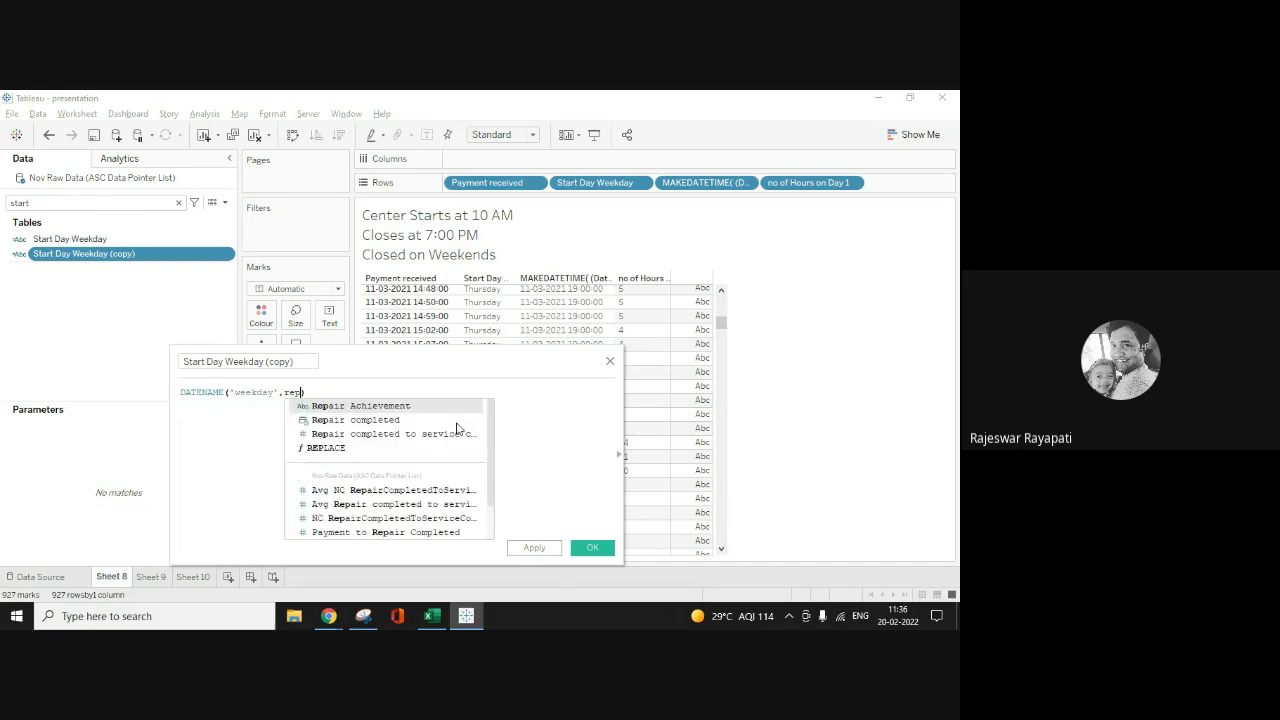
double_click(383, 420)
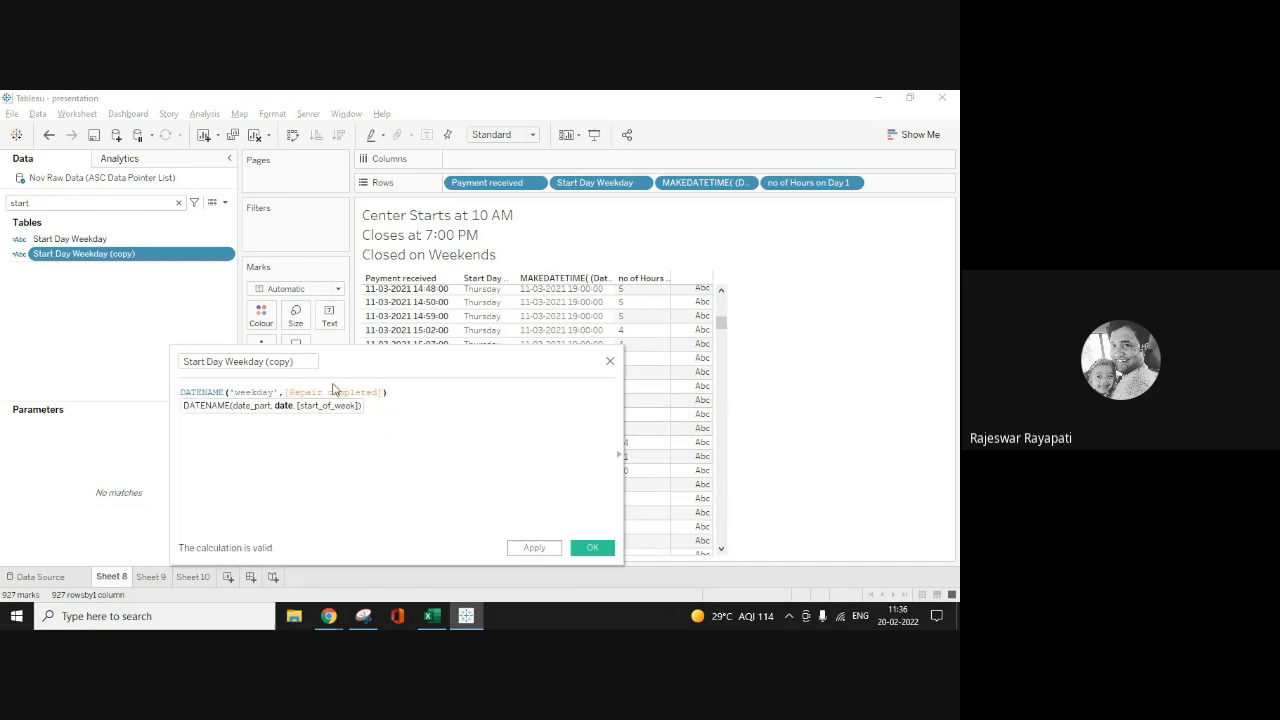
Step: Rename the duplicated calculated field as End Day Weekday and save it
left_click(300, 362)
key("BackSpace")
key("BackSpace")
key("BackSpace")
key("BackSpace")
key("BackSpace")
key("BackSpace")
key("BackSpace")
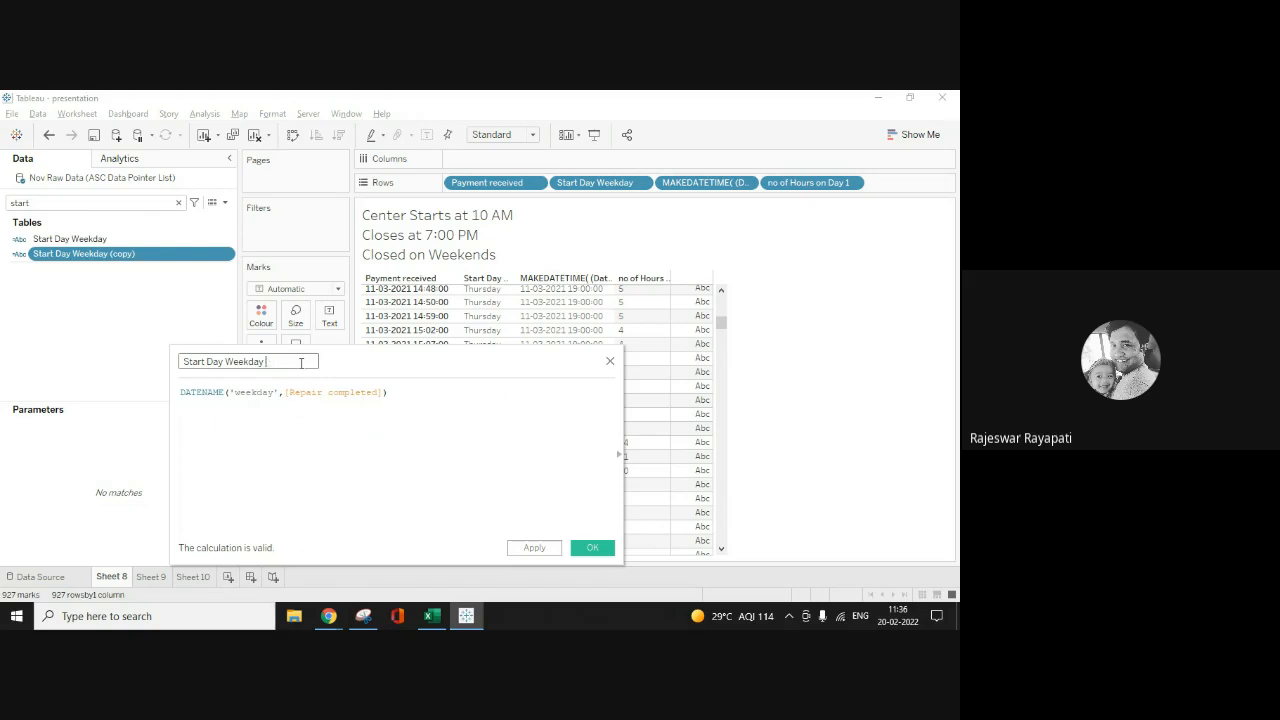
key("Left")
key("Left")
key("Left")
key("Left")
key("Left")
key("Left")
key("Left")
key("Left")
key("Left")
key("Left")
key("Left")
key("Left")
key("BackSpace")
key("BackSpace")
key("BackSpace")
key("BackSpace")
key("BackSpace")
key("BackSpace")
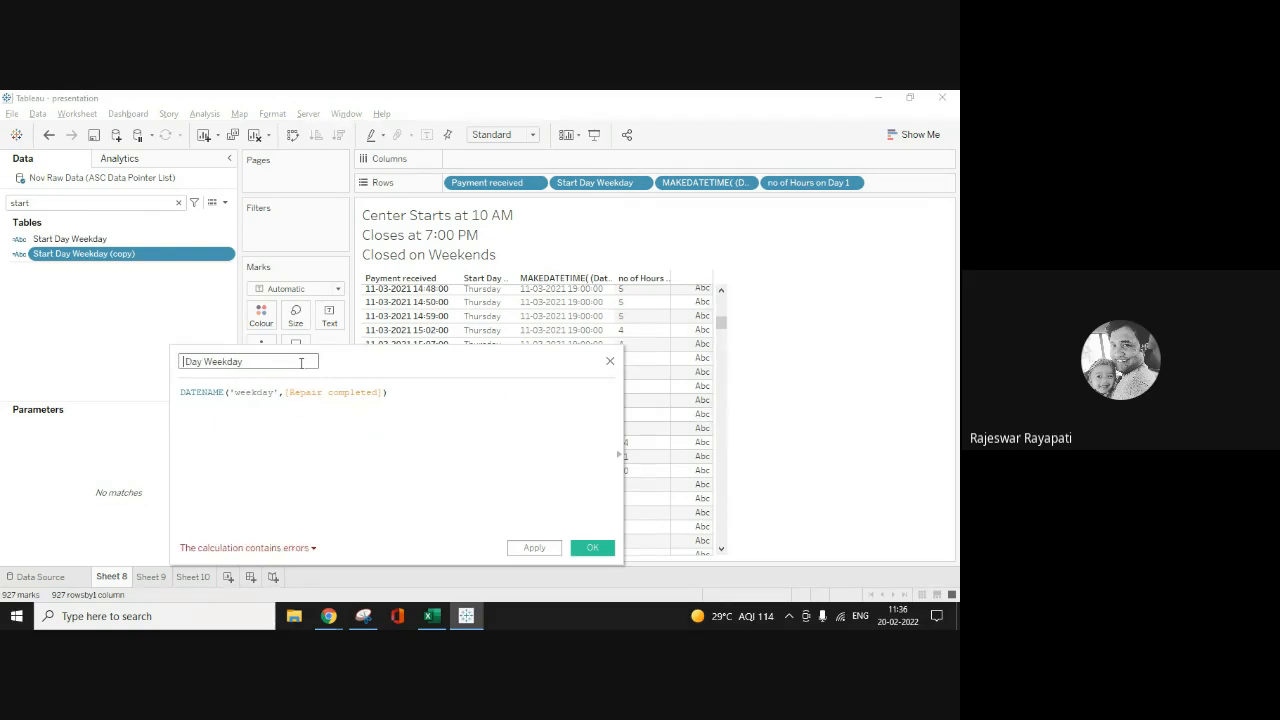
type("End")
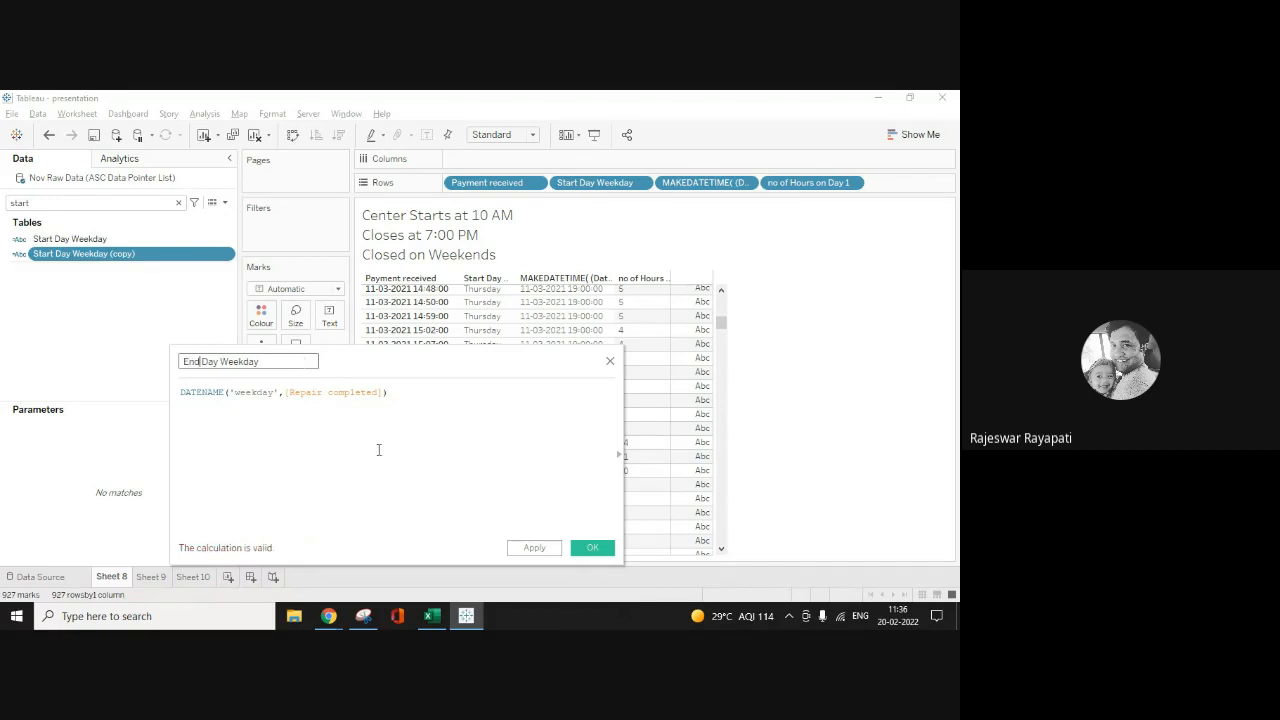
left_click(379, 450)
left_click(537, 548)
left_click(591, 550)
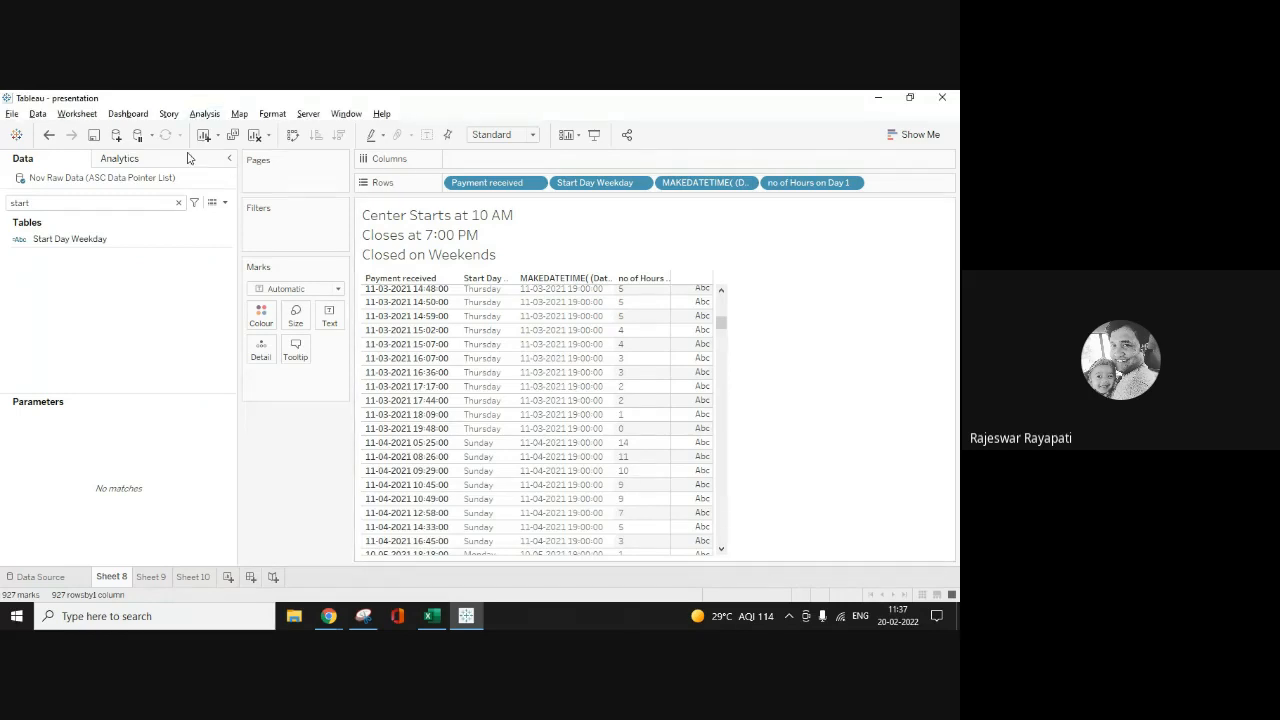
Step: On Sheet 10, search for "week" and add Start Day Weekday after Payment received and End Day Weekday after Repair completed in Rows
left_click(179, 203)
left_click(179, 203)
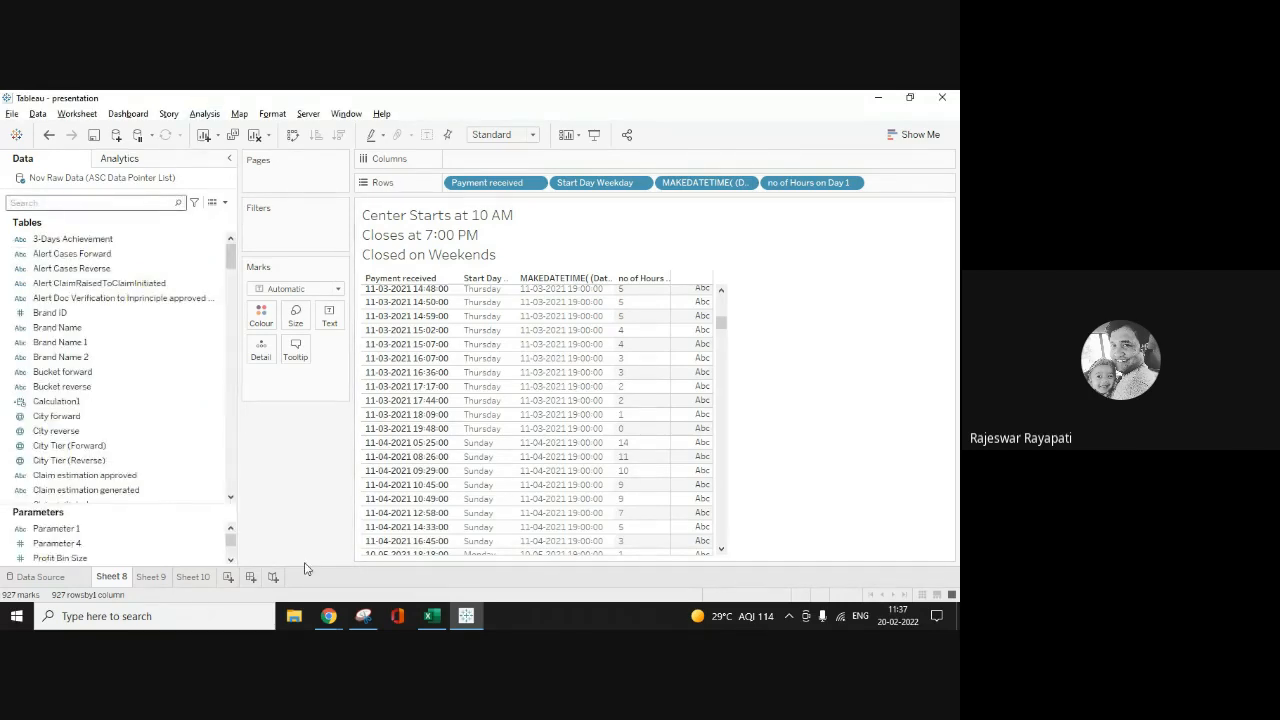
left_click(194, 577)
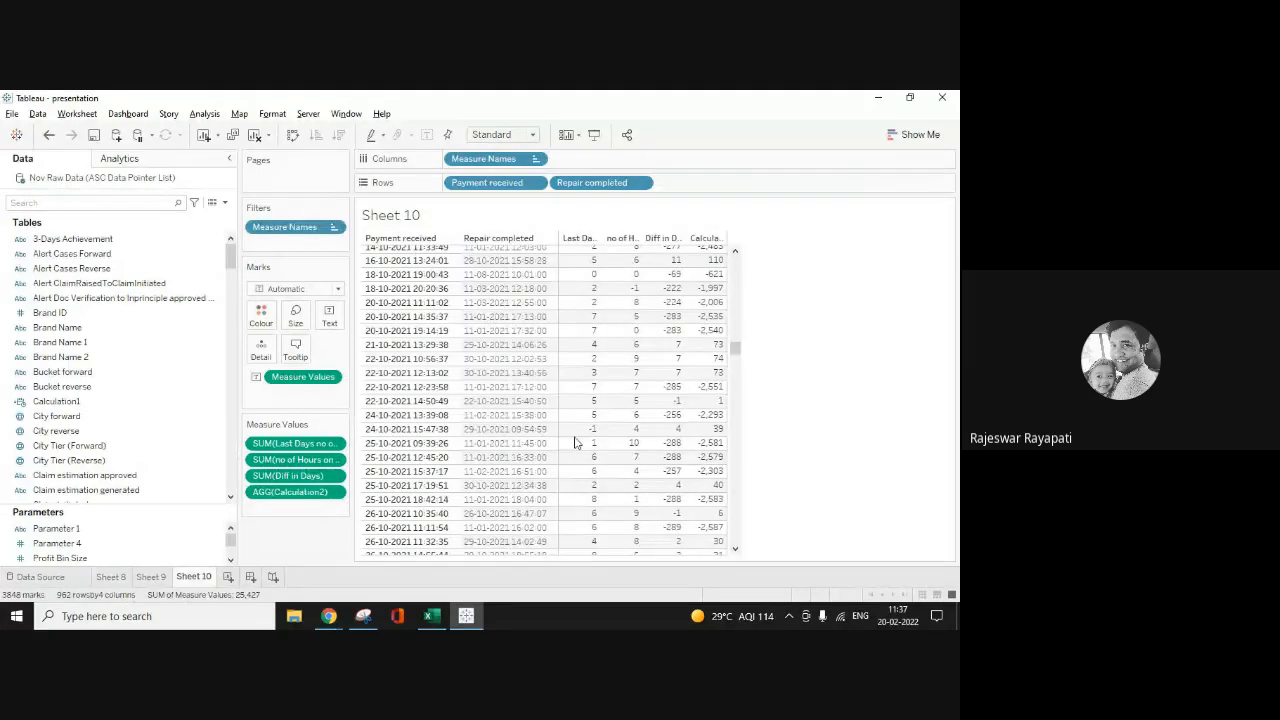
left_click(112, 203)
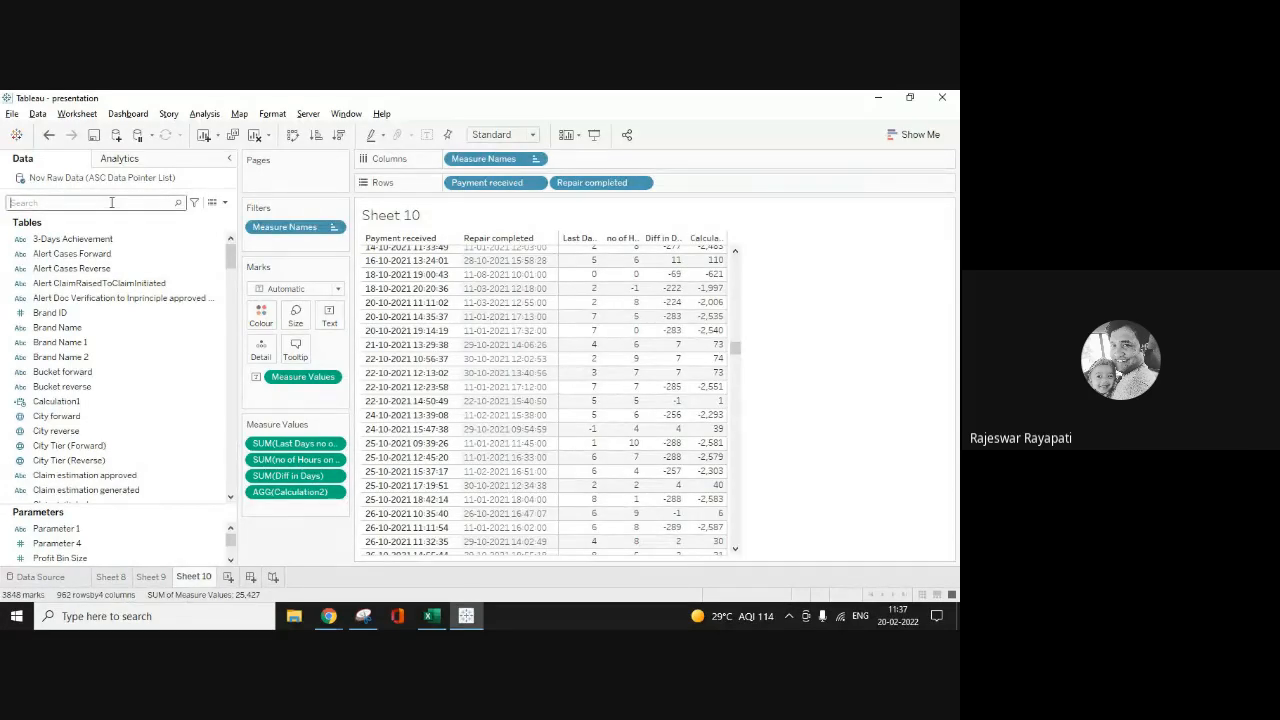
type("week")
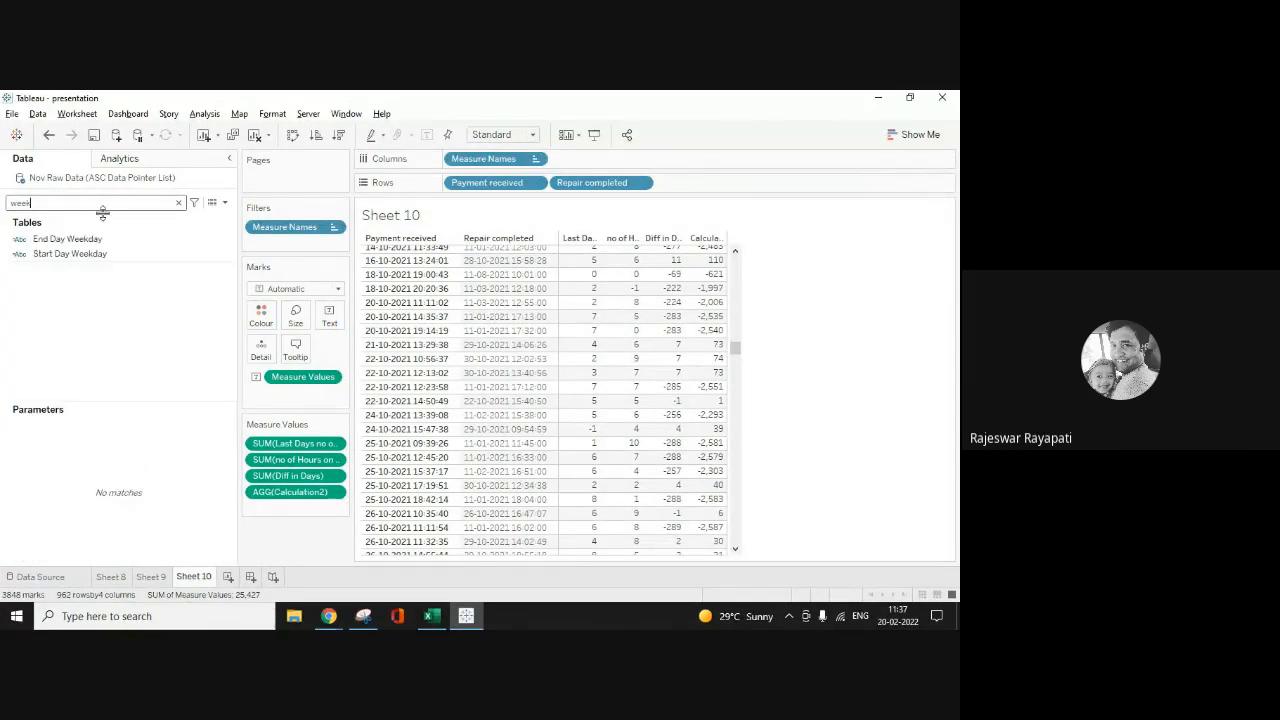
left_click(68, 256)
left_click_drag(68, 256, 553, 186)
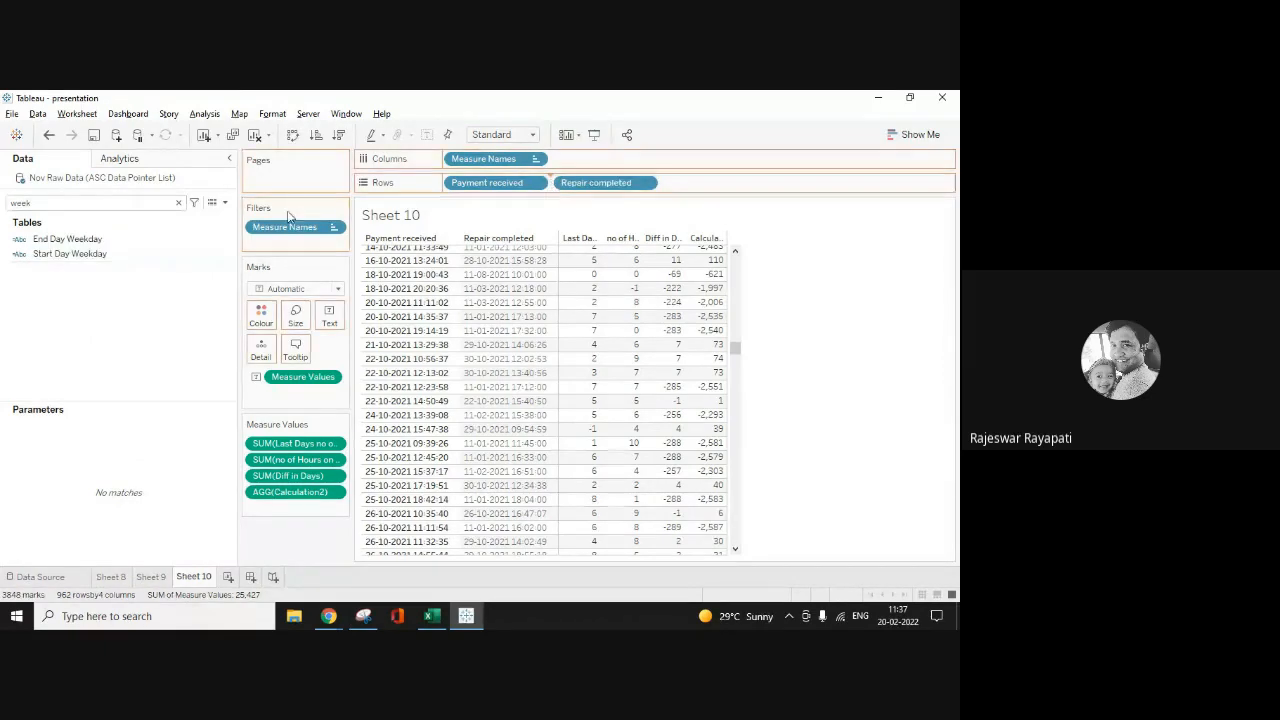
left_click_drag(73, 243, 760, 197)
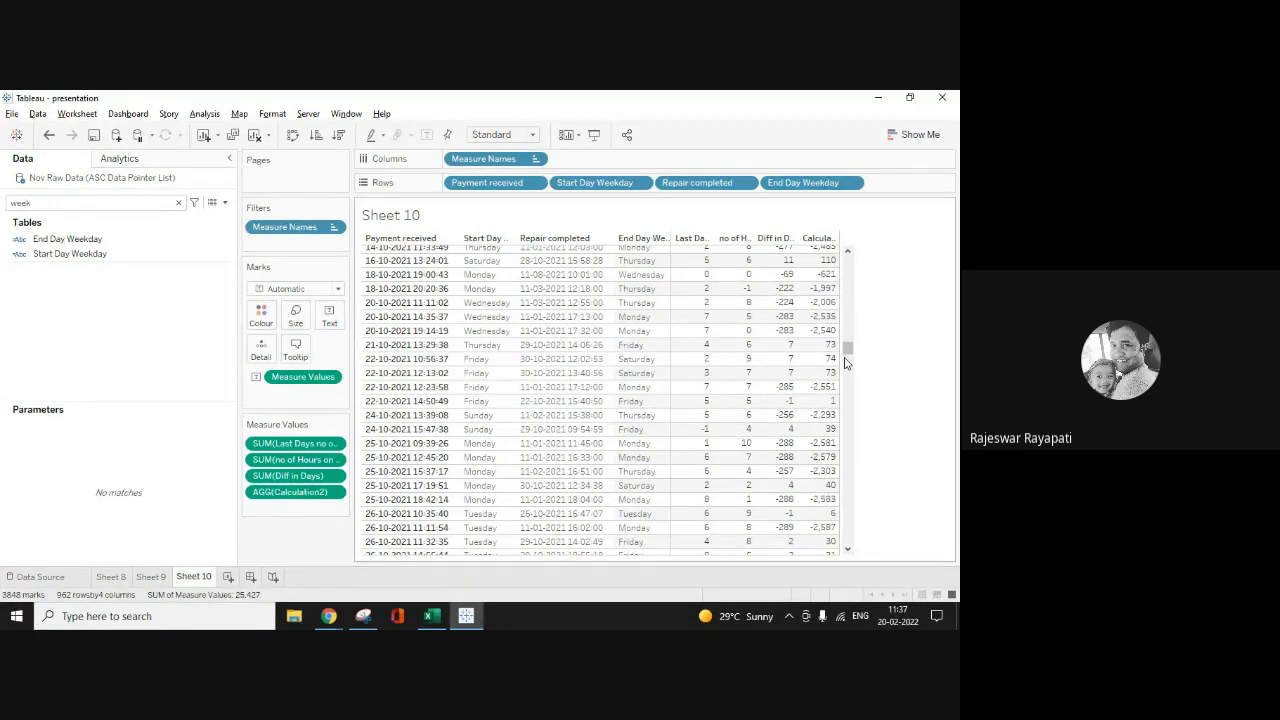
Step: Create a new calculated field starting with the condition IF [Start Day Weekday] = 'Monday' and [Diff in Days] <=3
mouse_move(791, 347)
left_click(204, 113)
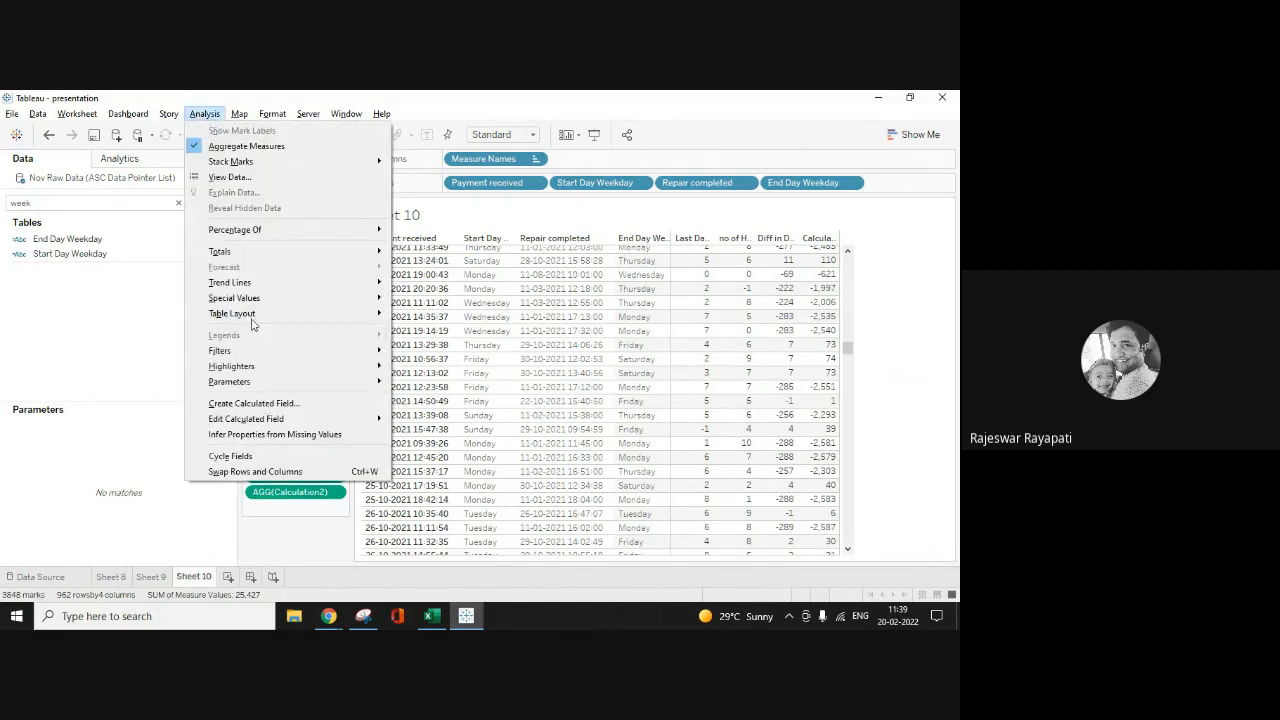
left_click(258, 403)
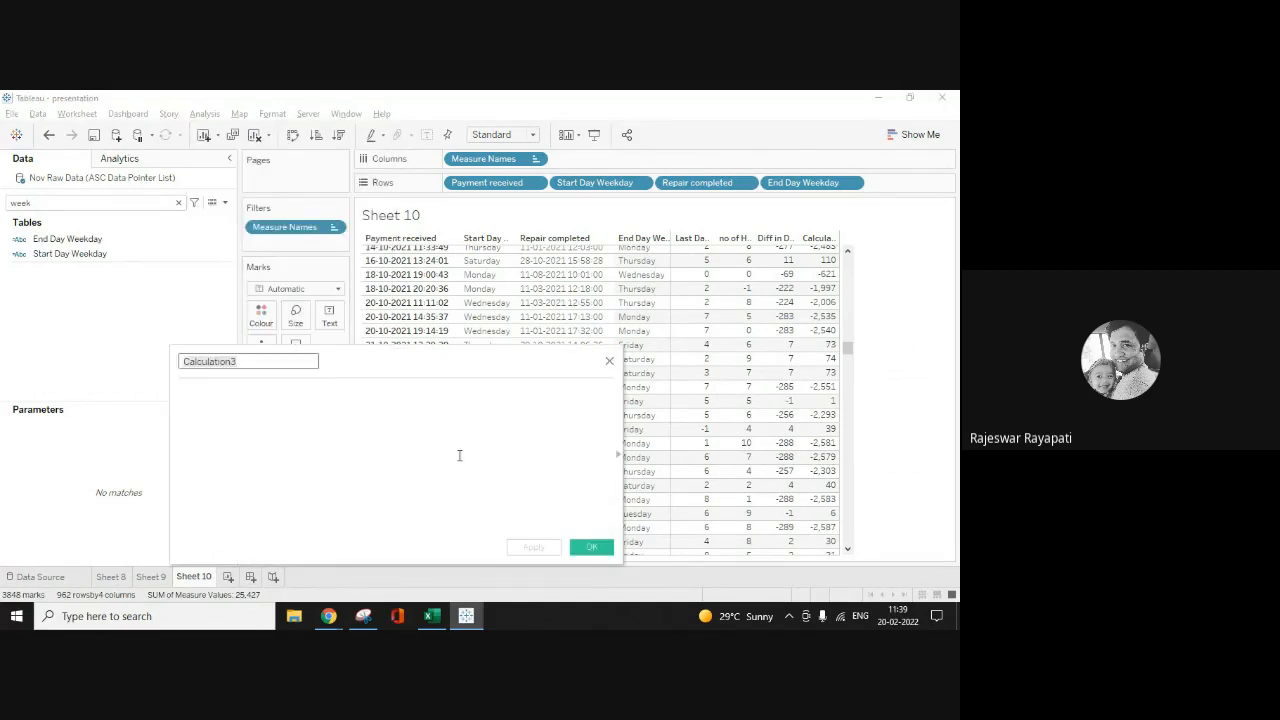
type("IF")
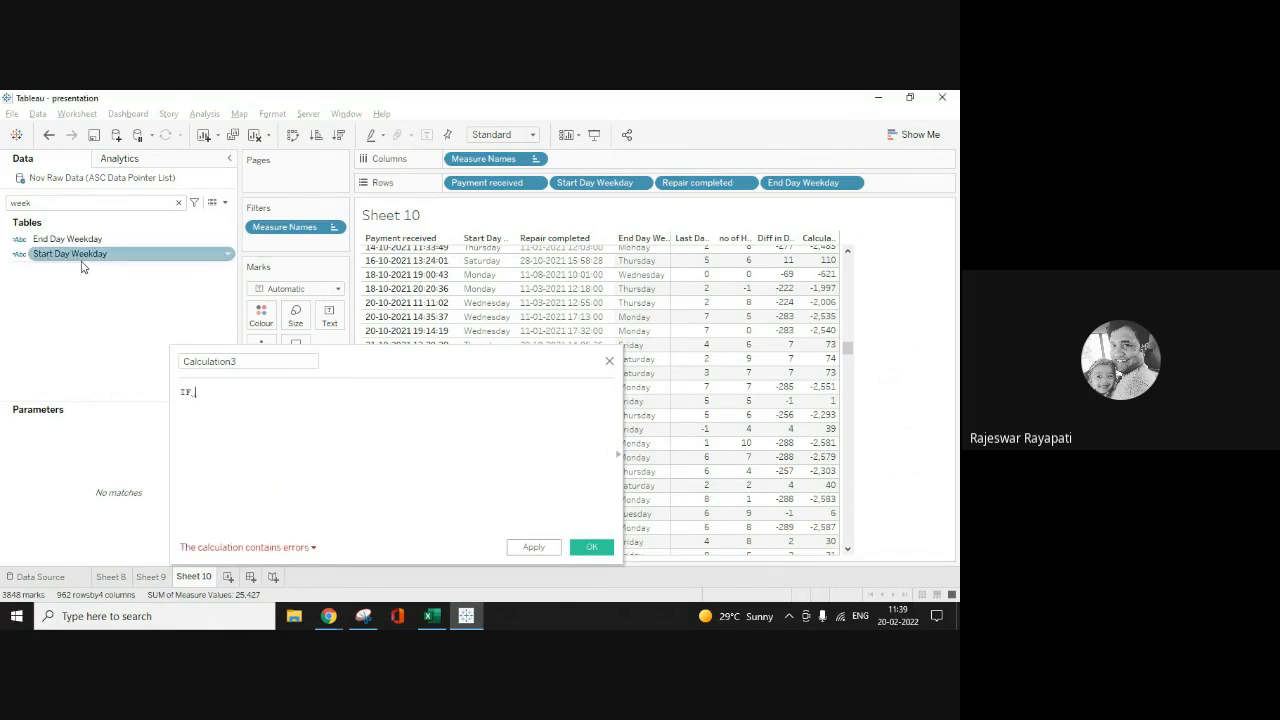
left_click_drag(75, 256, 265, 397)
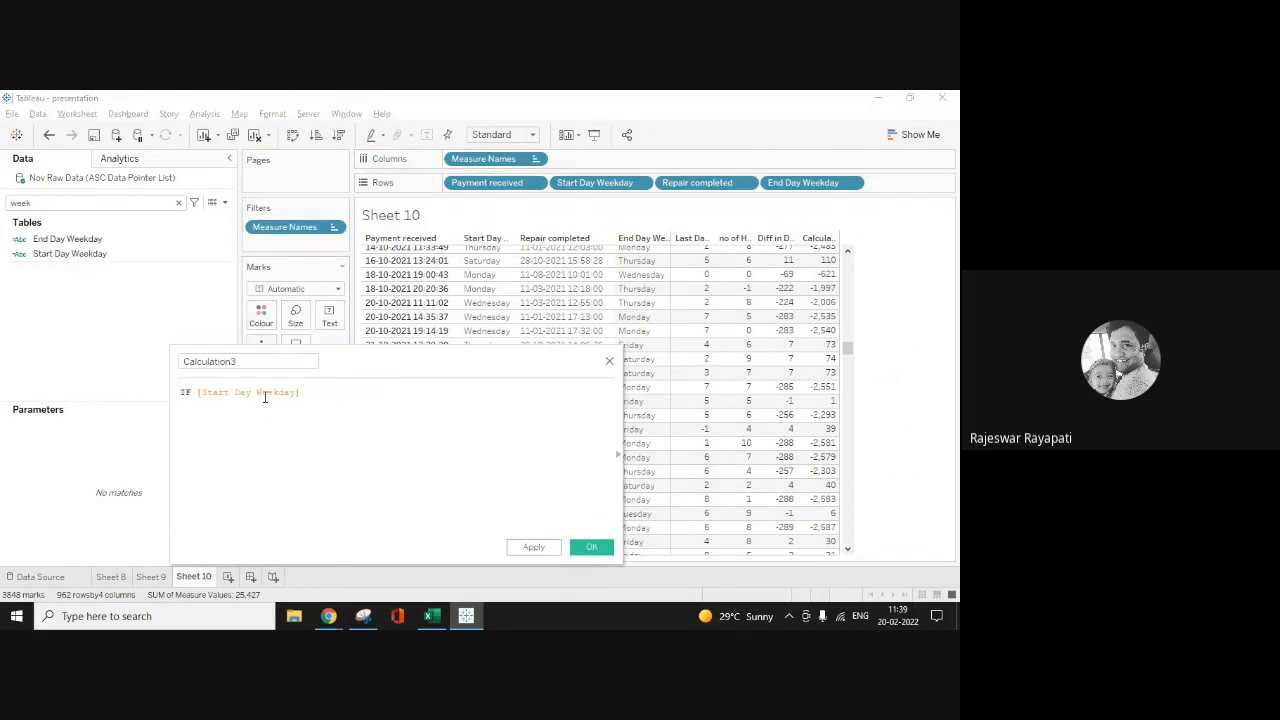
type("= 'Monday")
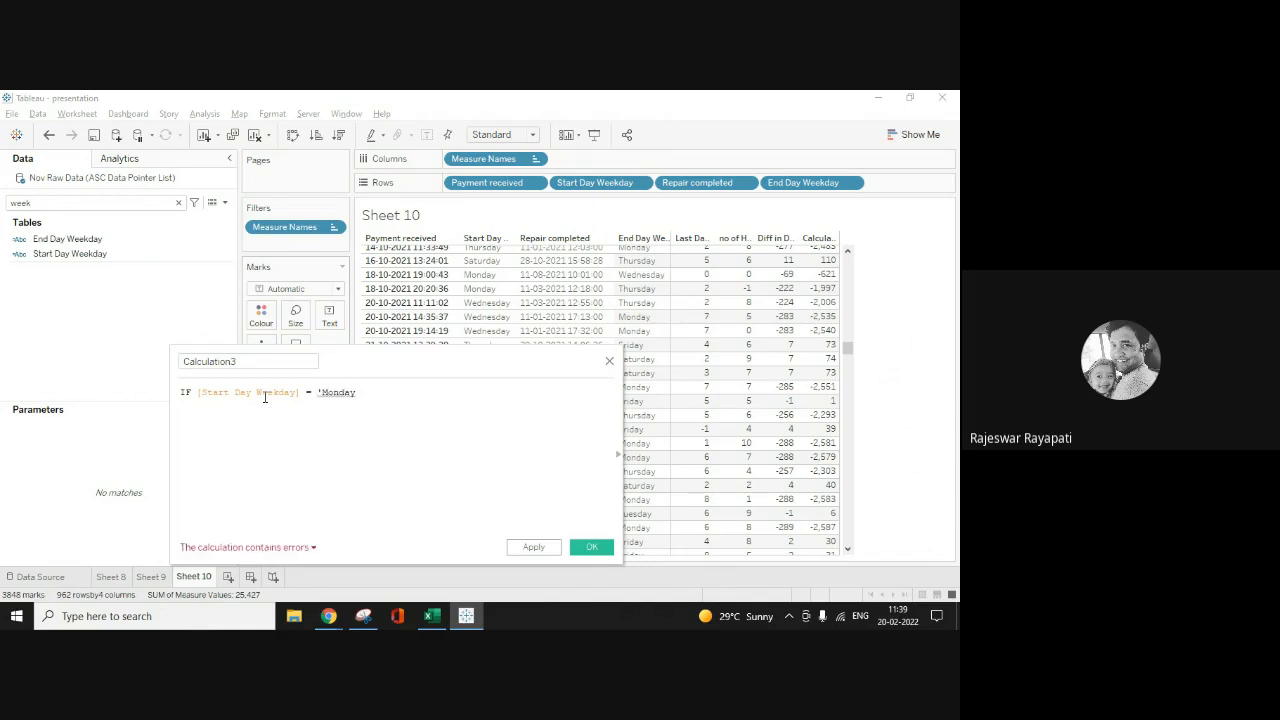
type("'")
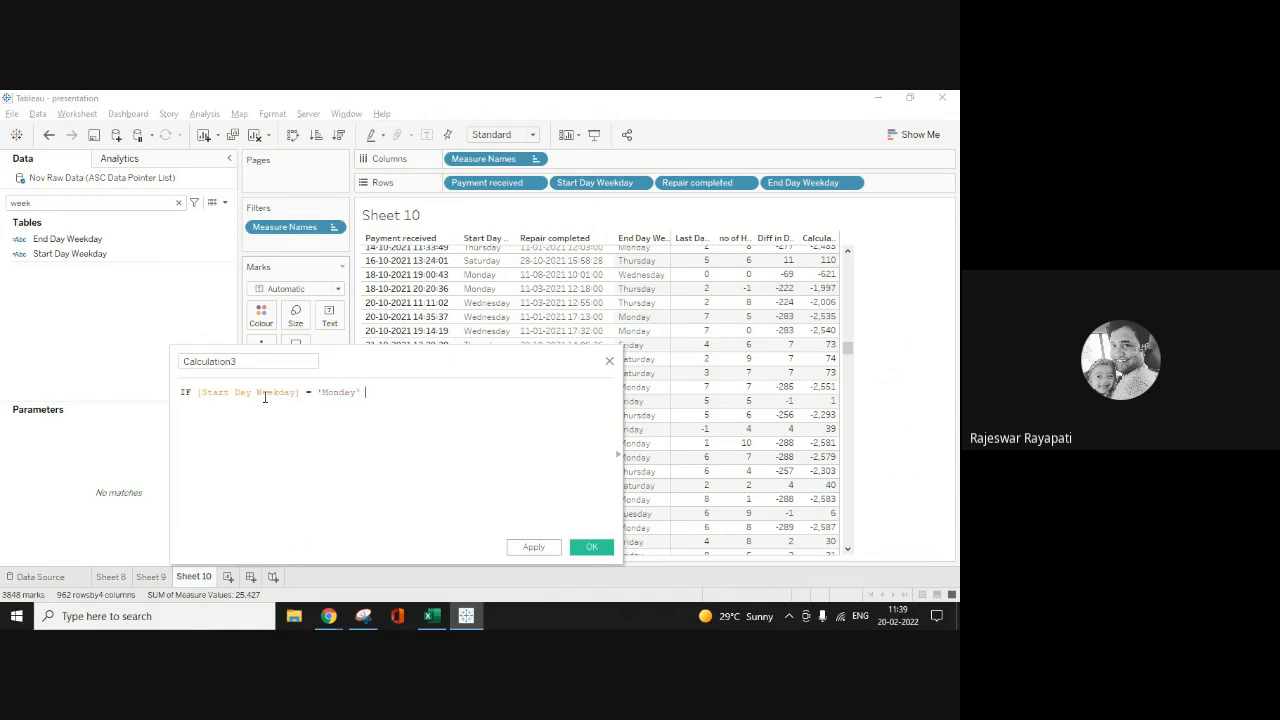
type(" and")
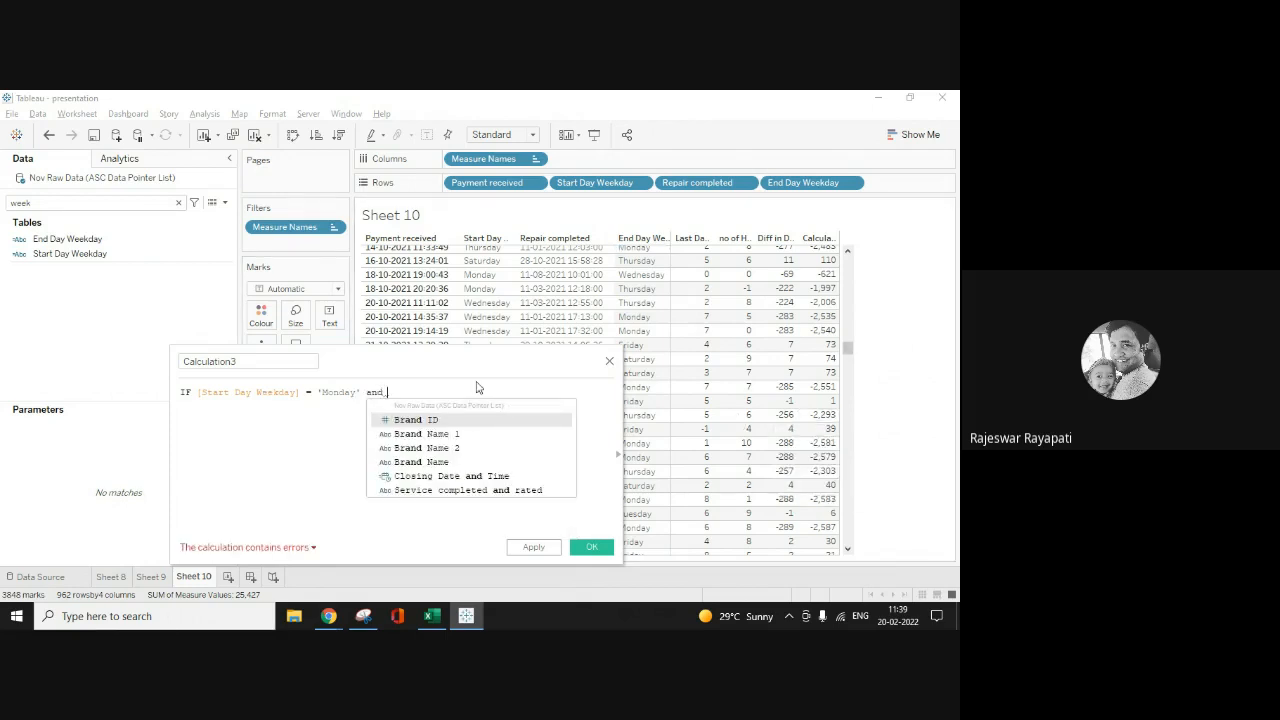
type(" diff")
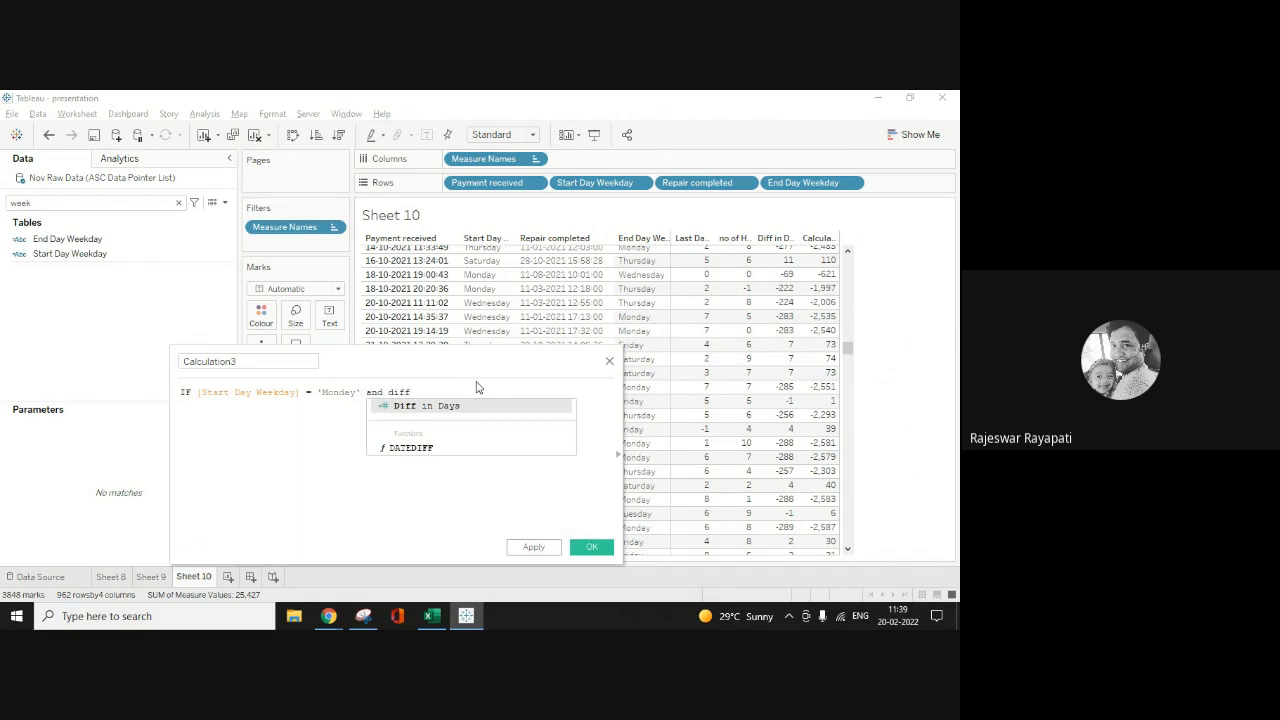
key("Return")
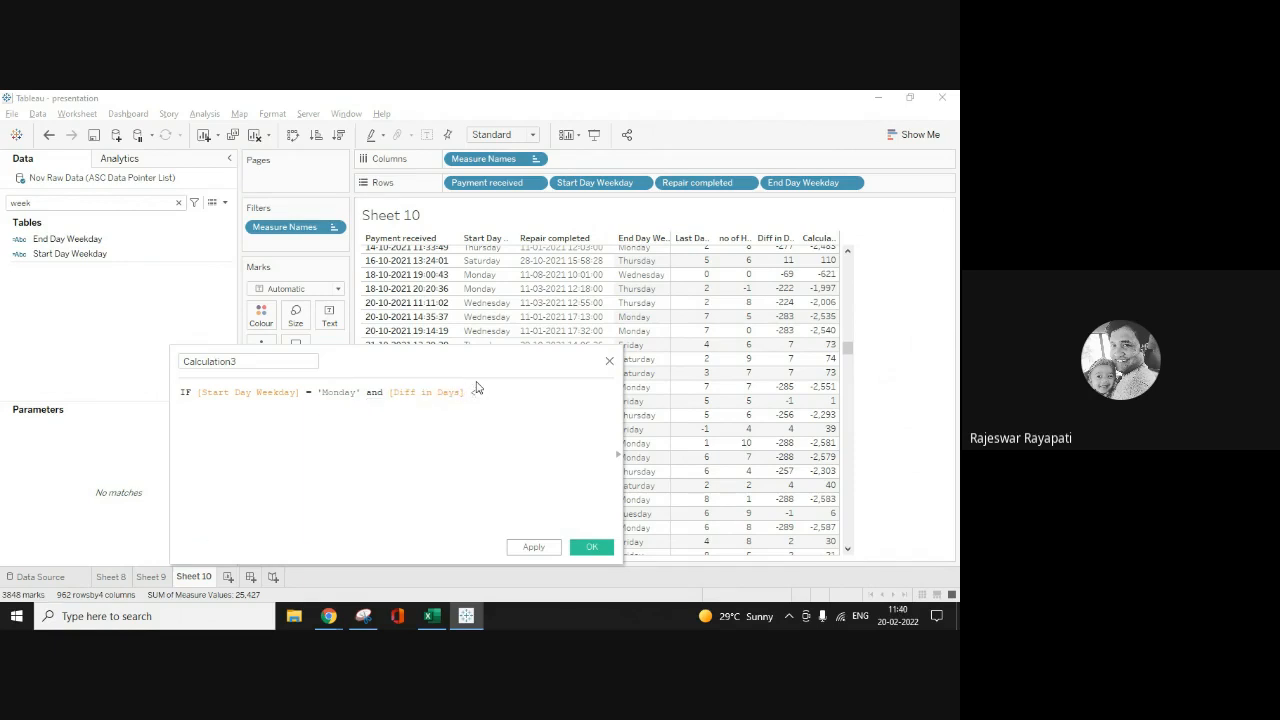
type("<=3")
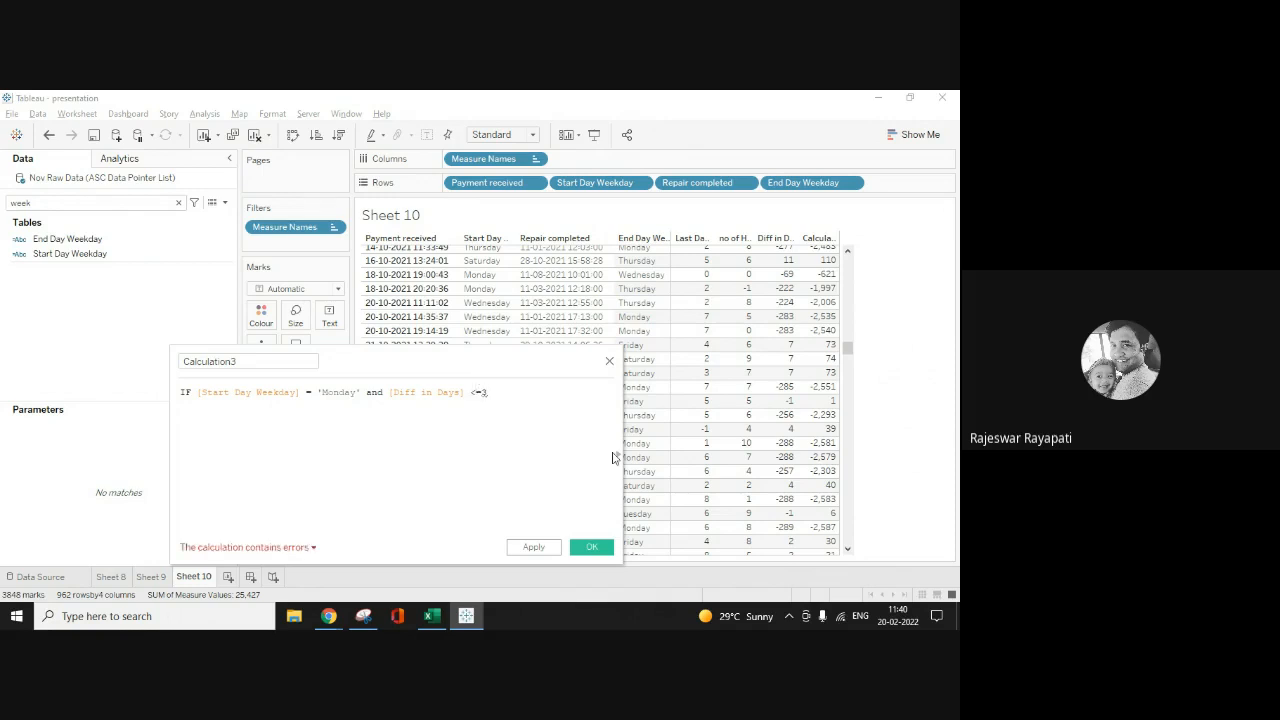
Step: Add the result line Then [Calculation2] below the Monday condition, moving the calculation editor off the Measure Values shelf
key("Return")
type("Then")
left_click_drag(389, 363, 744, 232)
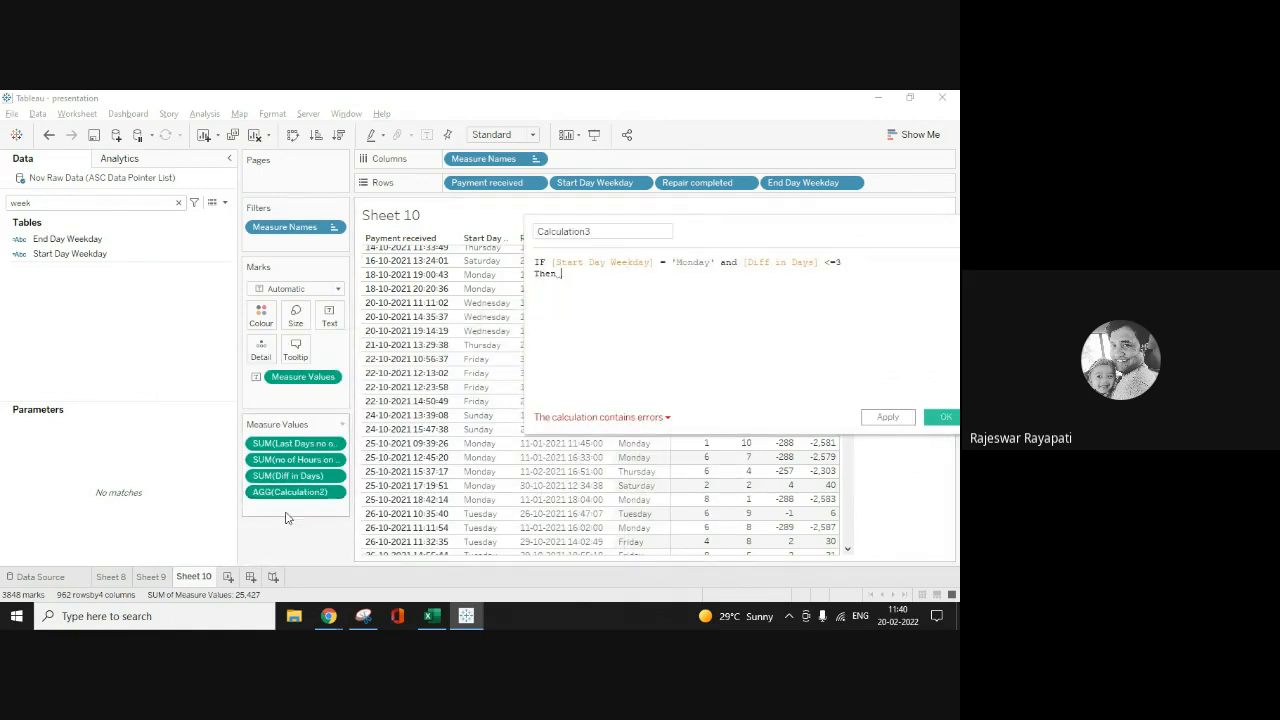
type("Cal")
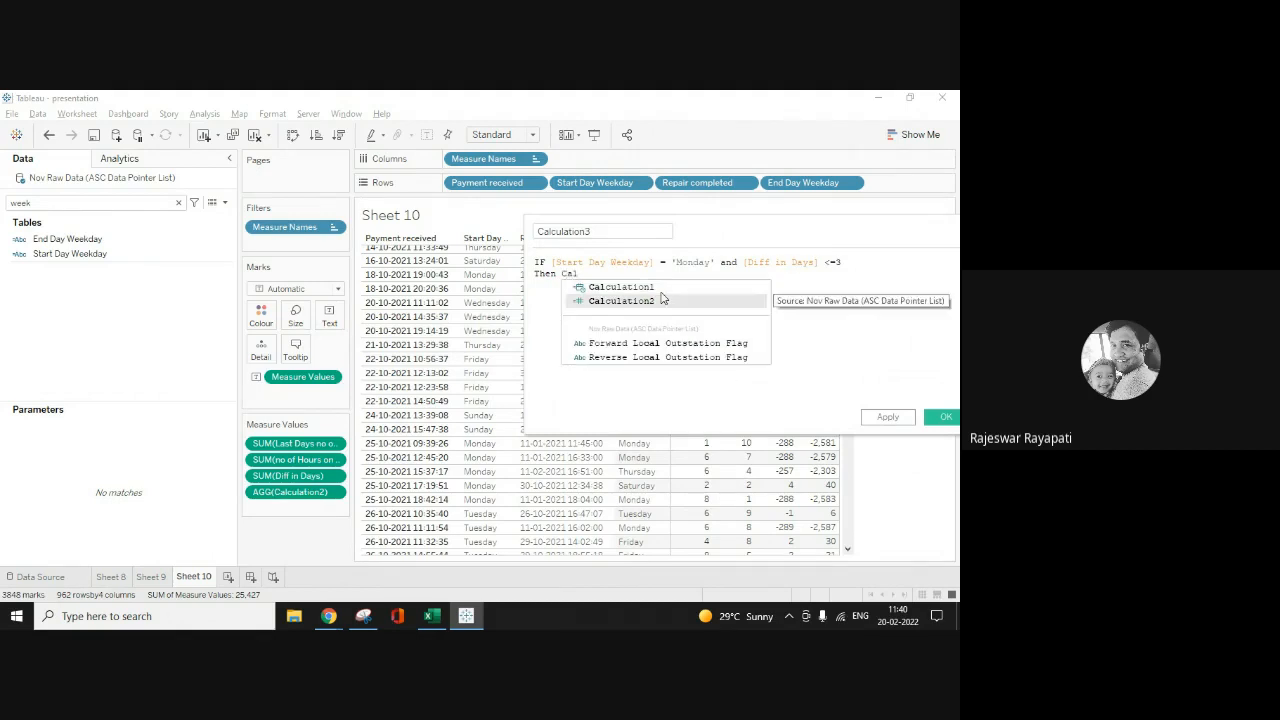
left_click(661, 300)
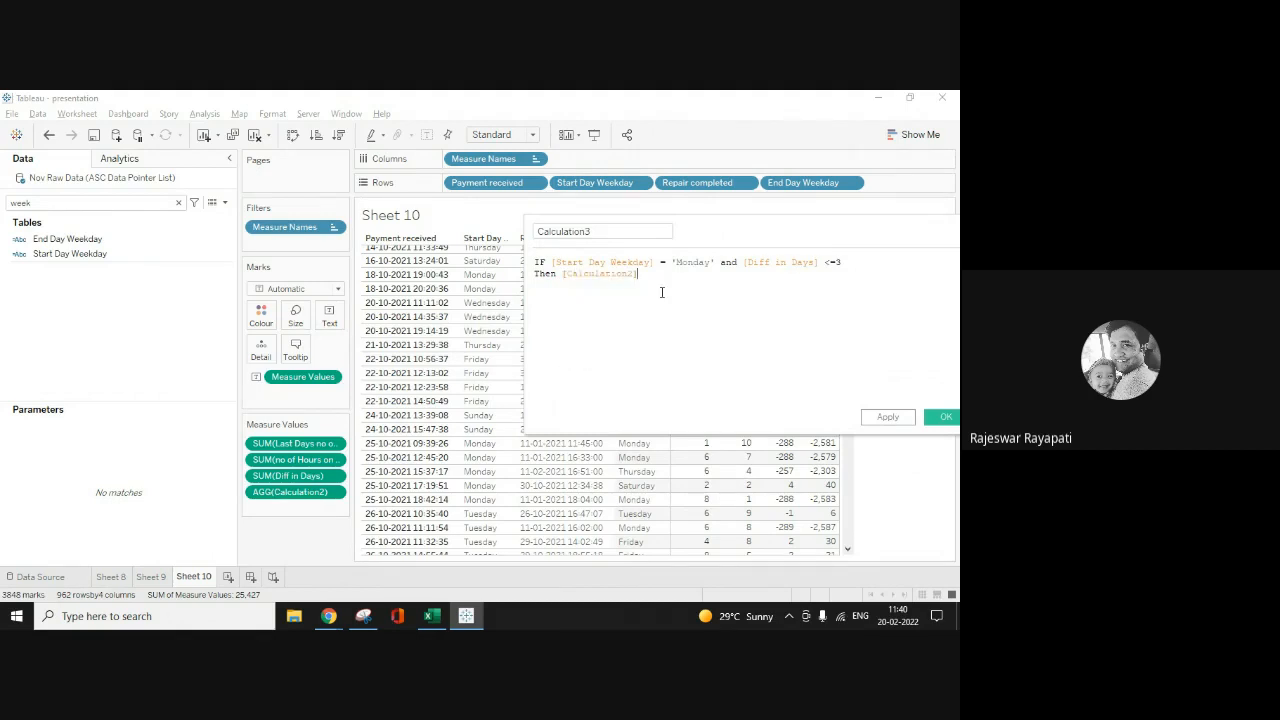
Step: Add an ELSEIF branch that reuses a copy of the Monday condition and its Then [Calculation2] result
key("Return")
type("ELSEIF")
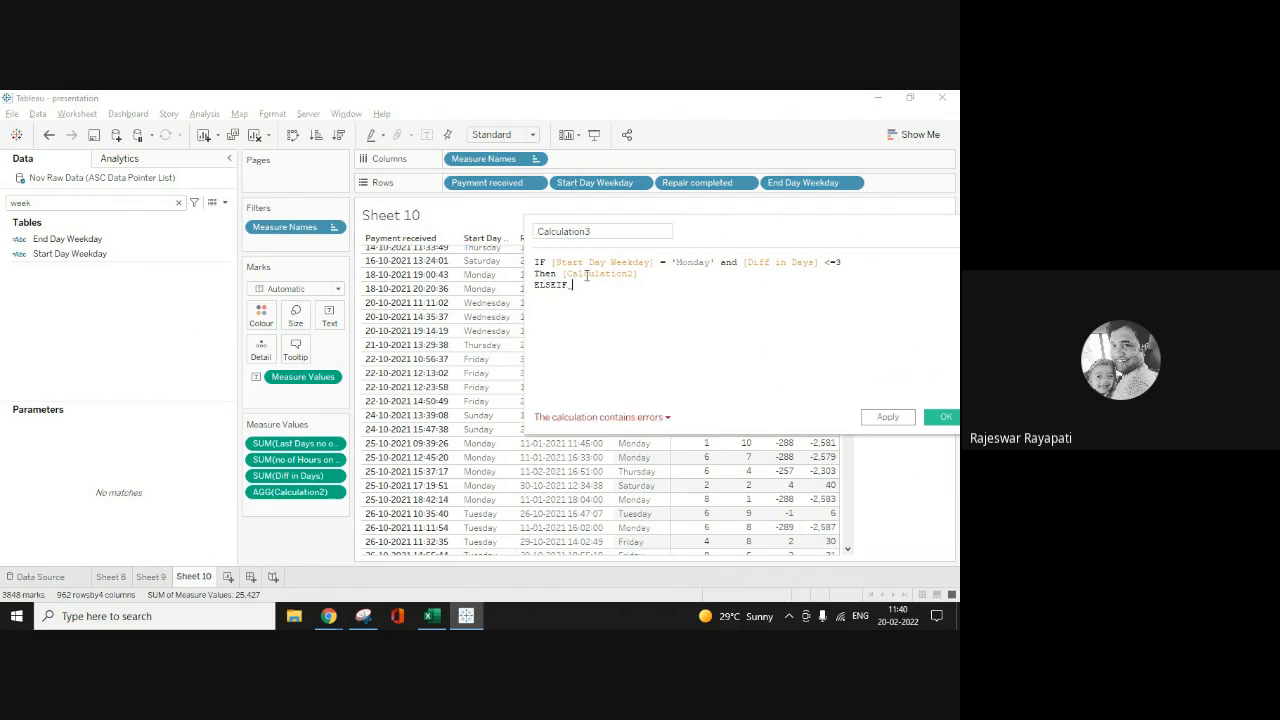
left_click_drag(551, 262, 640, 273)
key("ctrl+c")
left_click(853, 266)
left_click(632, 291)
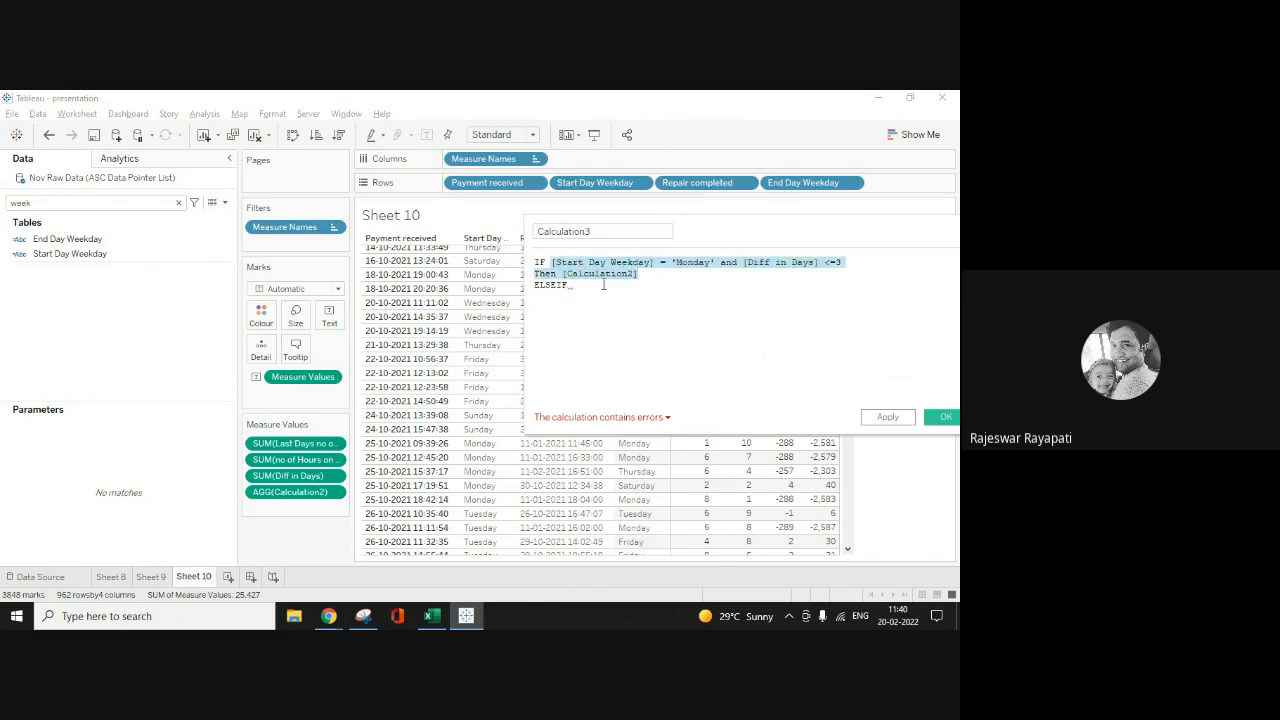
left_click(601, 283)
key("Return")
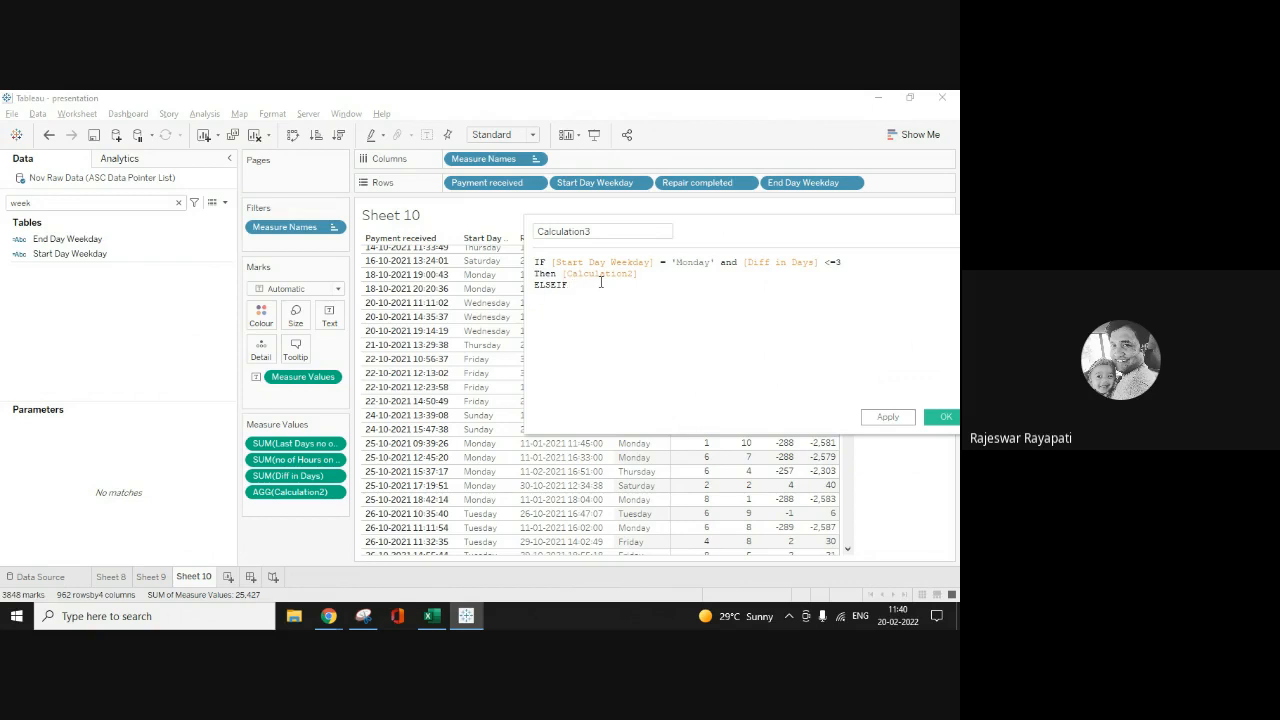
key("ctrl+v")
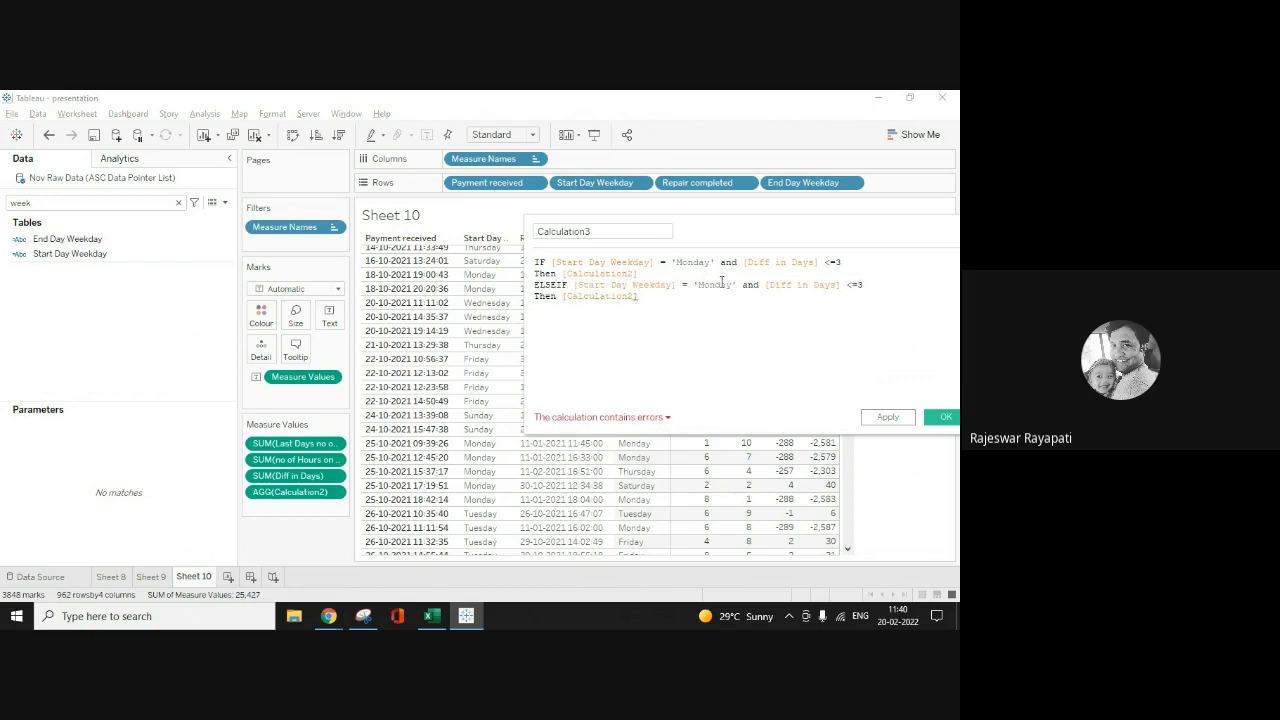
Step: Change the ELSEIF branch's weekday to 'Tuesday' and its [Diff in Days] limit to <=2
left_click(731, 285)
key("BackSpace")
key("BackSpace")
key("BackSpace")
key("BackSpace")
key("BackSpace")
key("BackSpace")
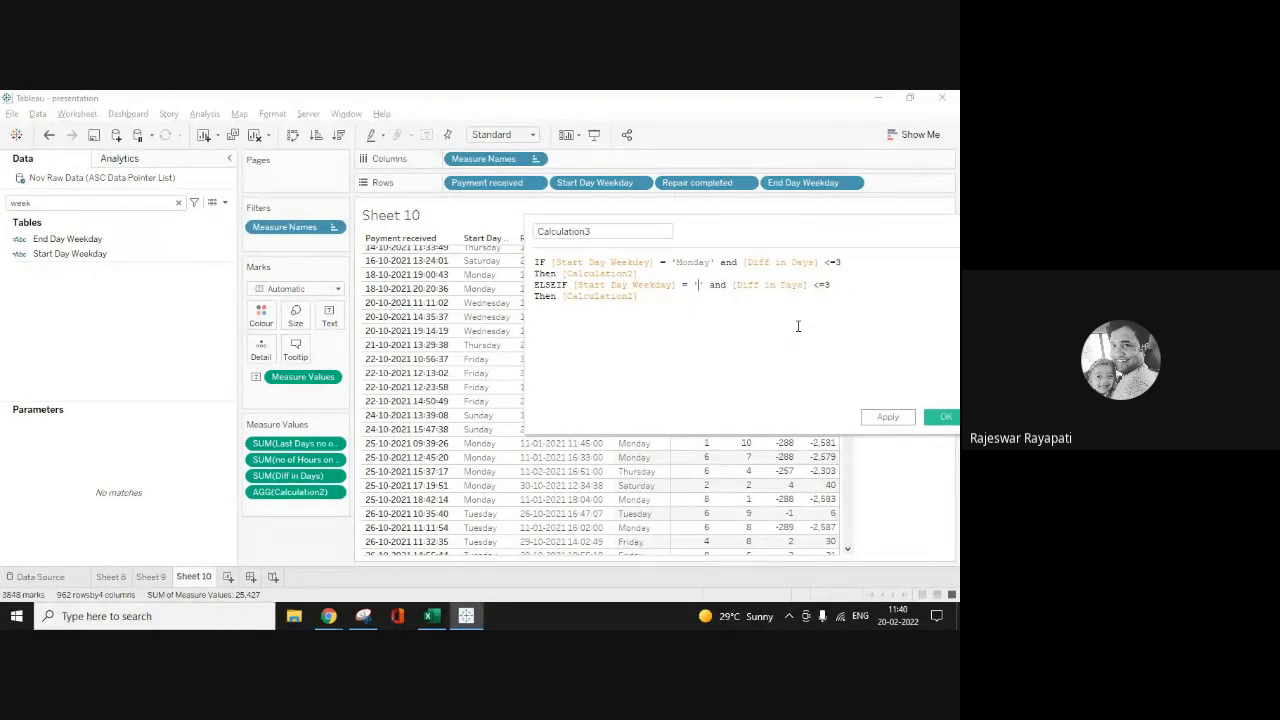
type("Tuesday")
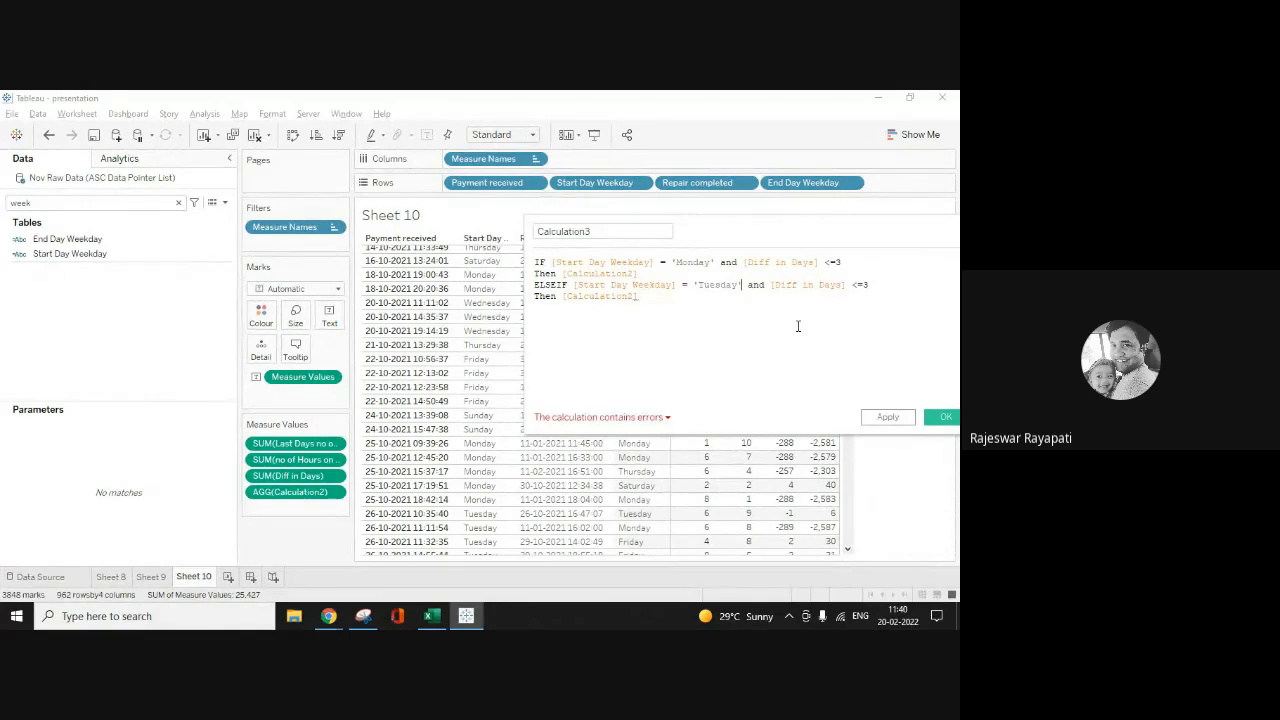
key("Delete")
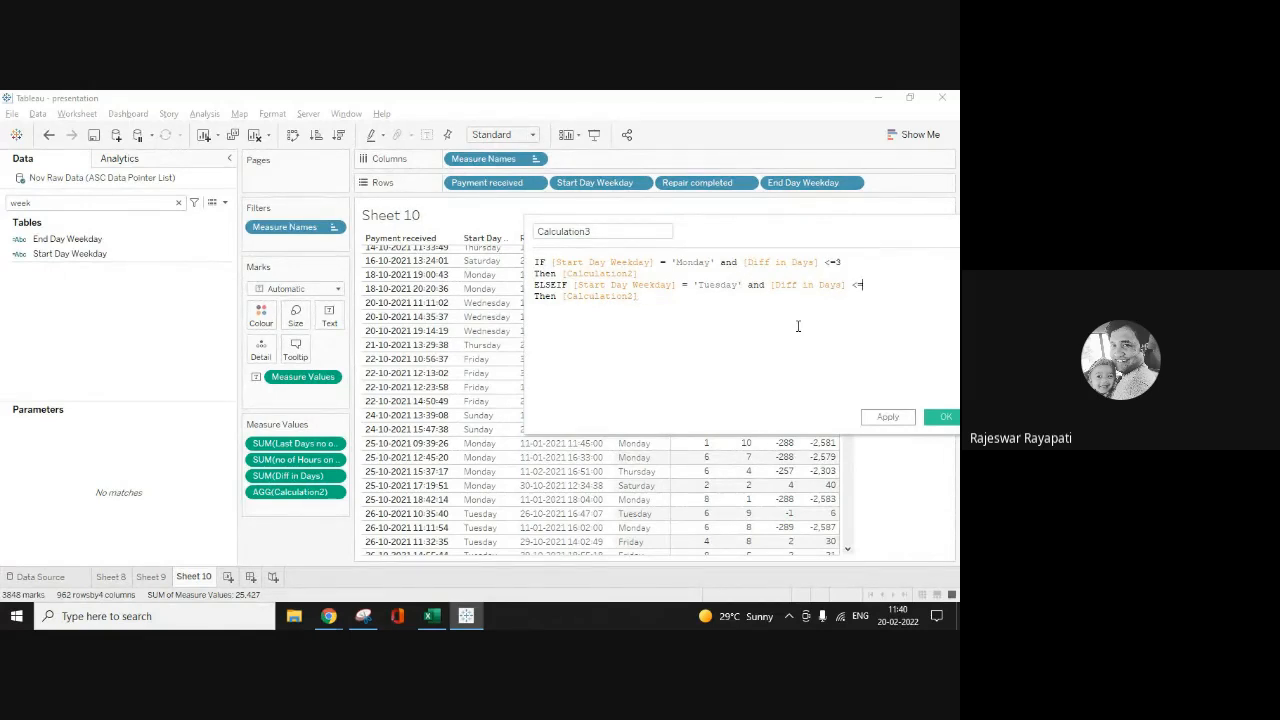
type("2")
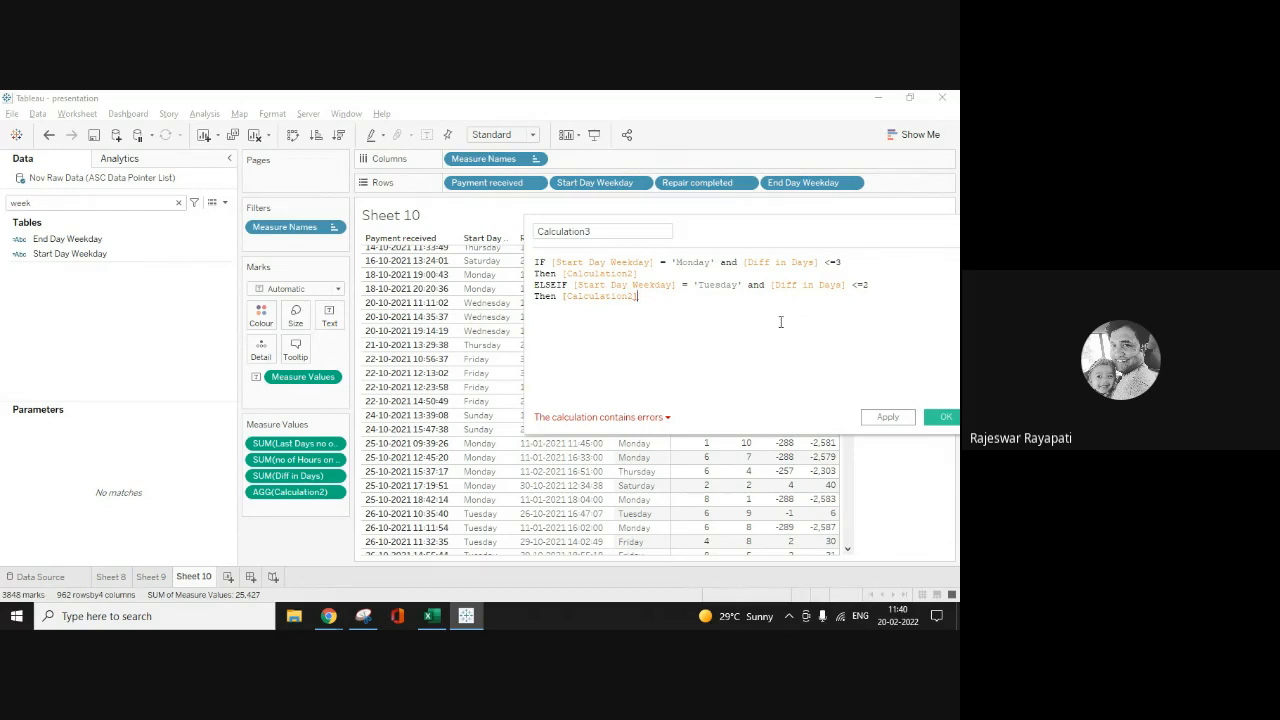
Step: Duplicate the Tuesday ELSEIF branch on new lines at the end of the formula
left_click_drag(668, 300, 519, 292)
key("ctrl+c")
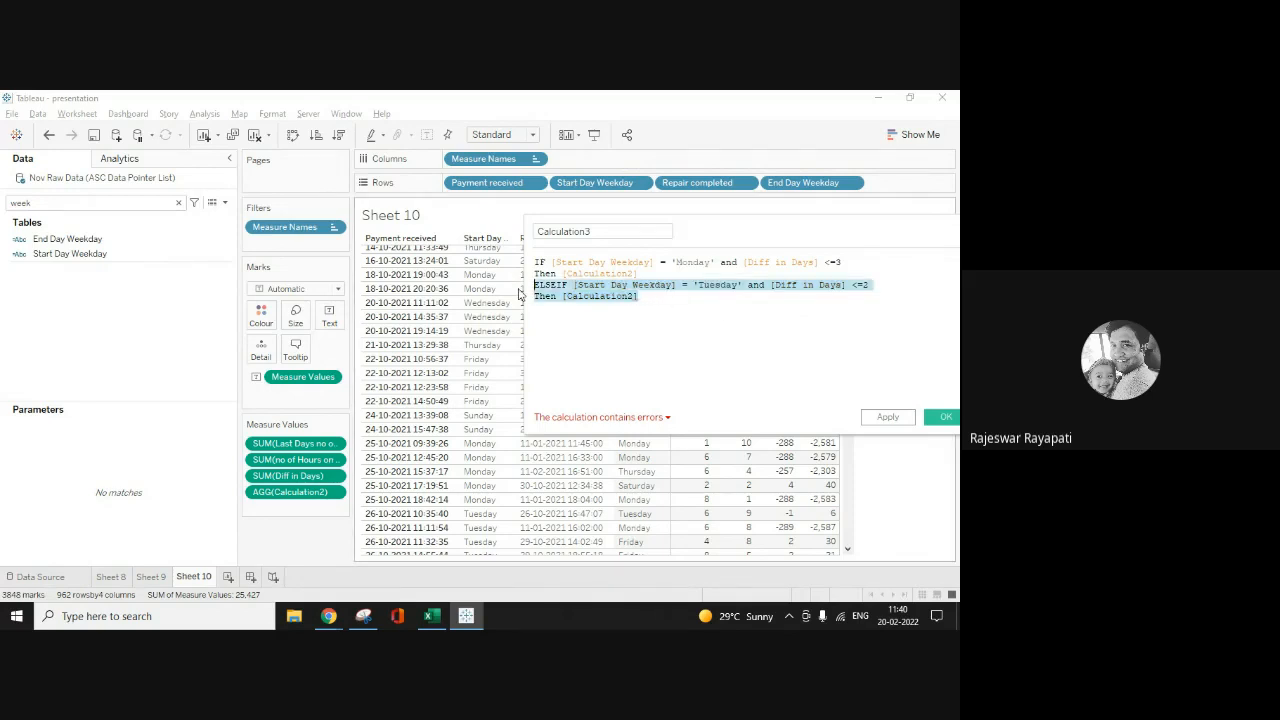
left_click(660, 308)
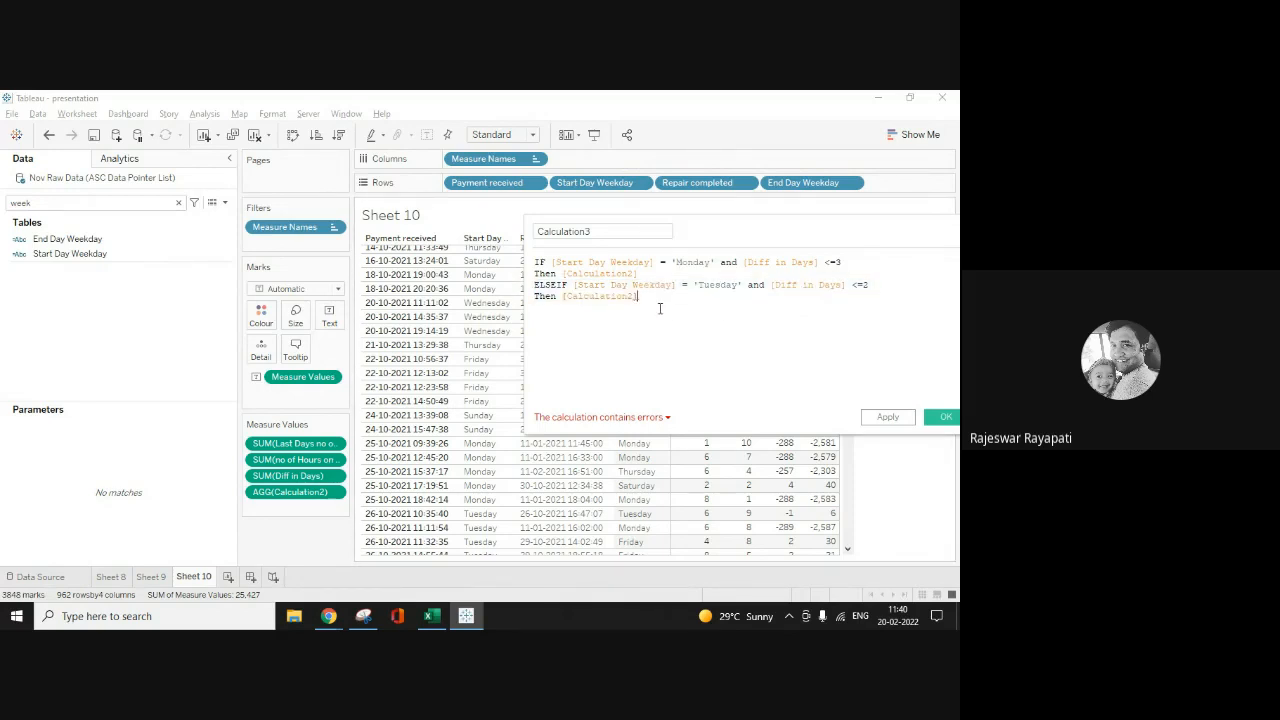
key("Return")
key("ctrl+v")
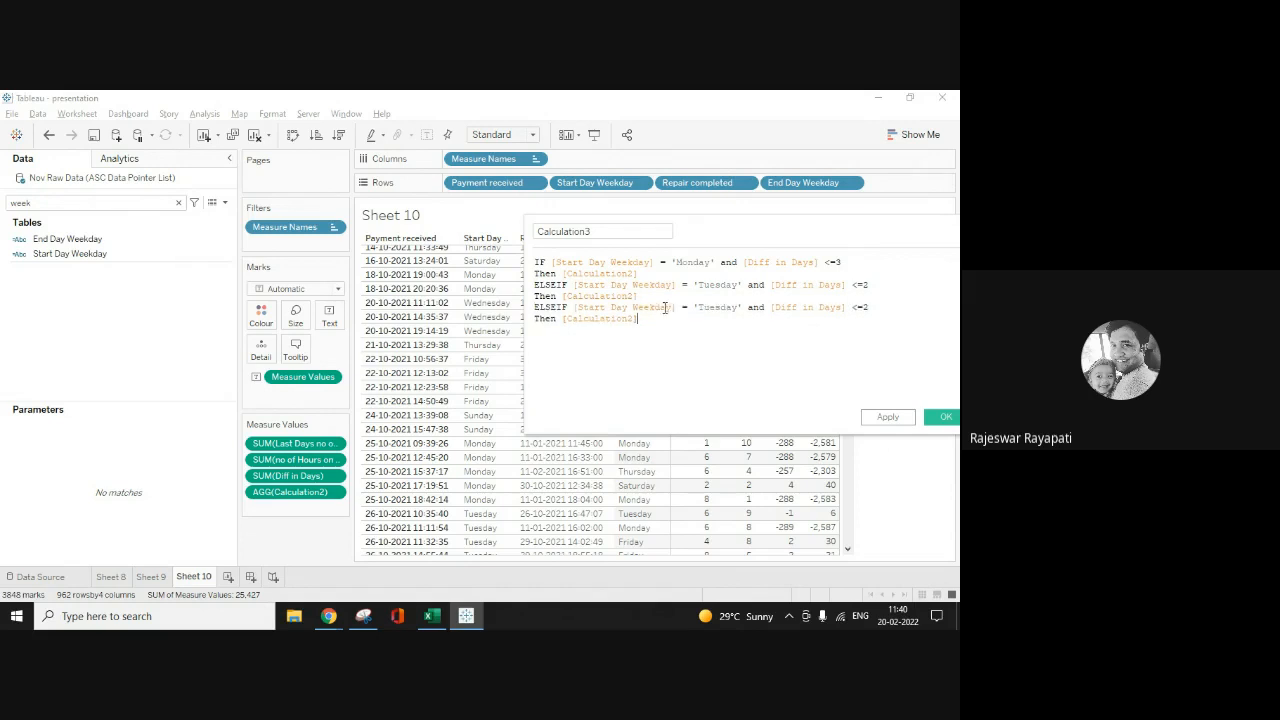
Step: Change the duplicated Tuesday branch's weekday to 'Wednesday' and its [Diff in Days] limit to <=1
left_click(738, 307)
key("BackSpace")
key("BackSpace")
key("BackSpace")
key("BackSpace")
key("BackSpace")
key("BackSpace")
key("BackSpace")
type("Wednesday")
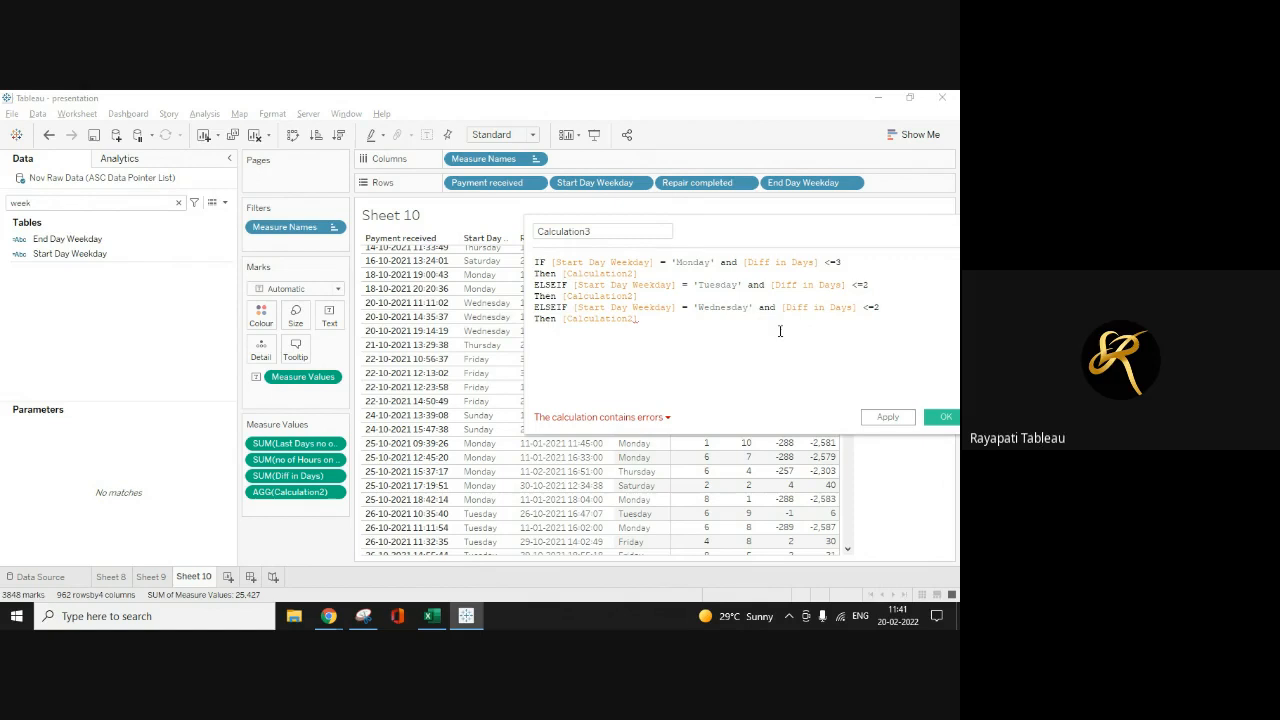
left_click(884, 310)
key("BackSpace")
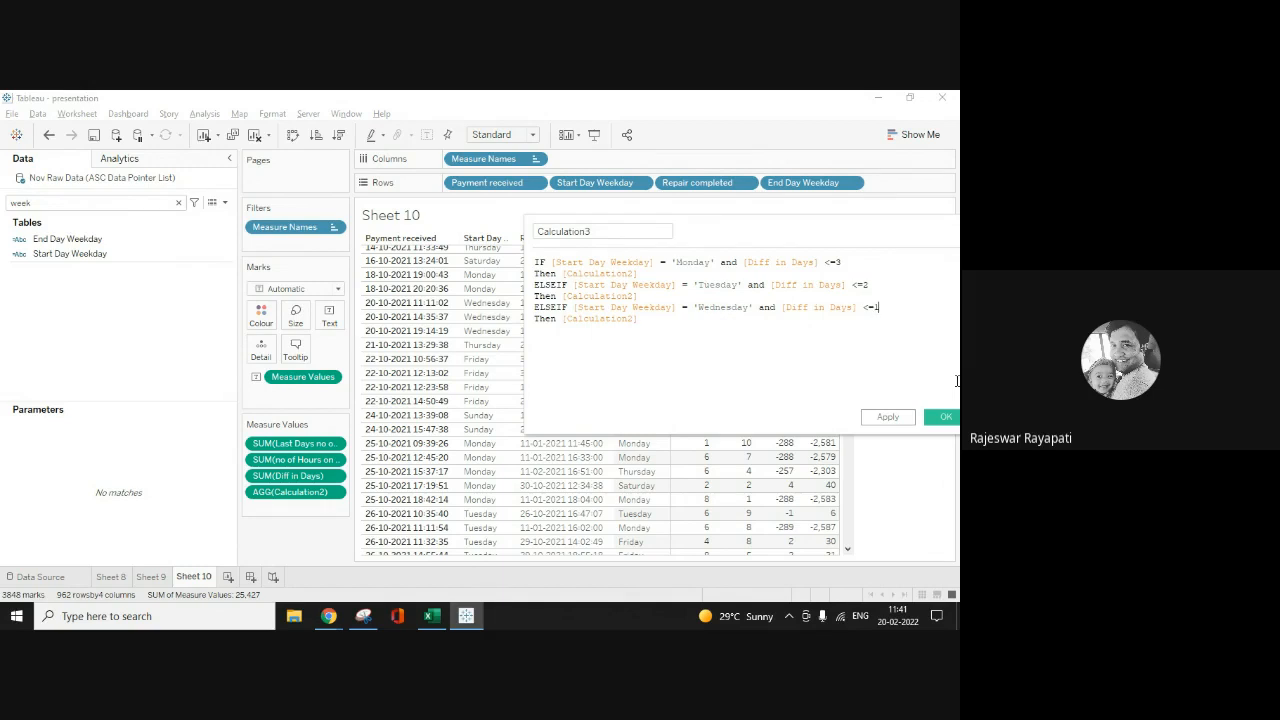
type("1")
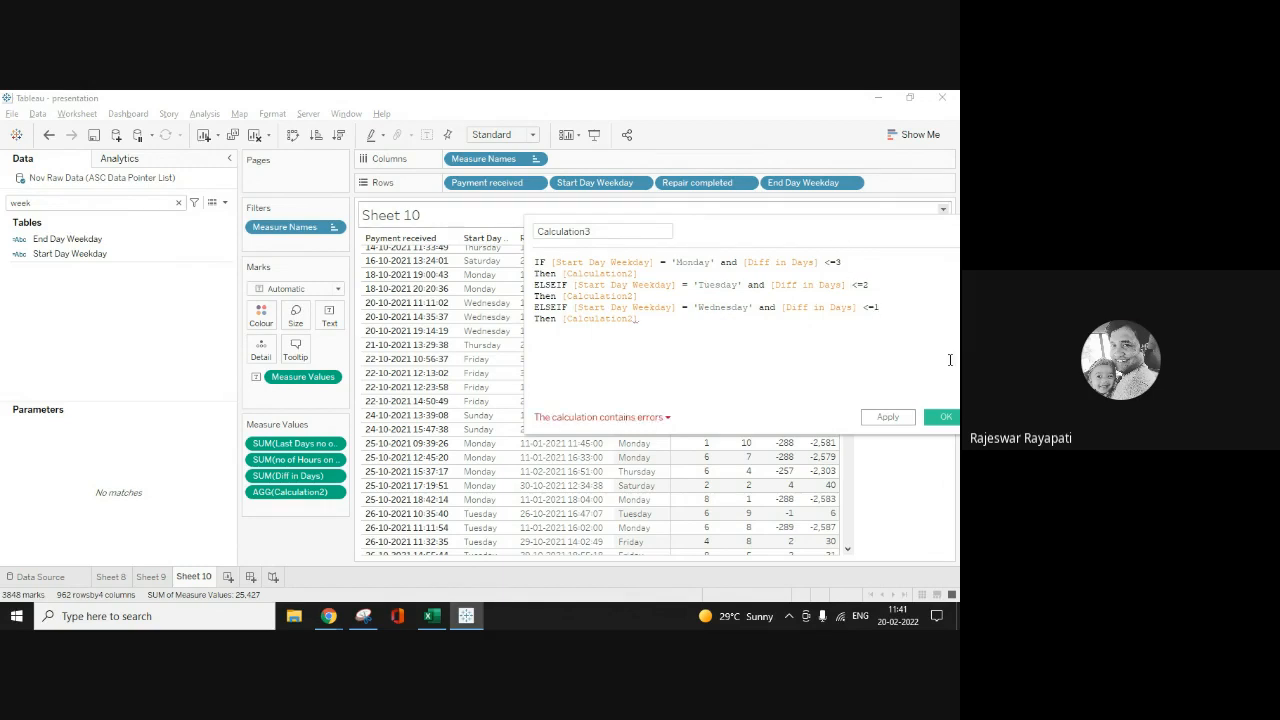
Step: Duplicate the Wednesday ELSEIF branch on new lines at the end of the formula
left_click_drag(639, 319, 512, 316)
key("ctrl+c")
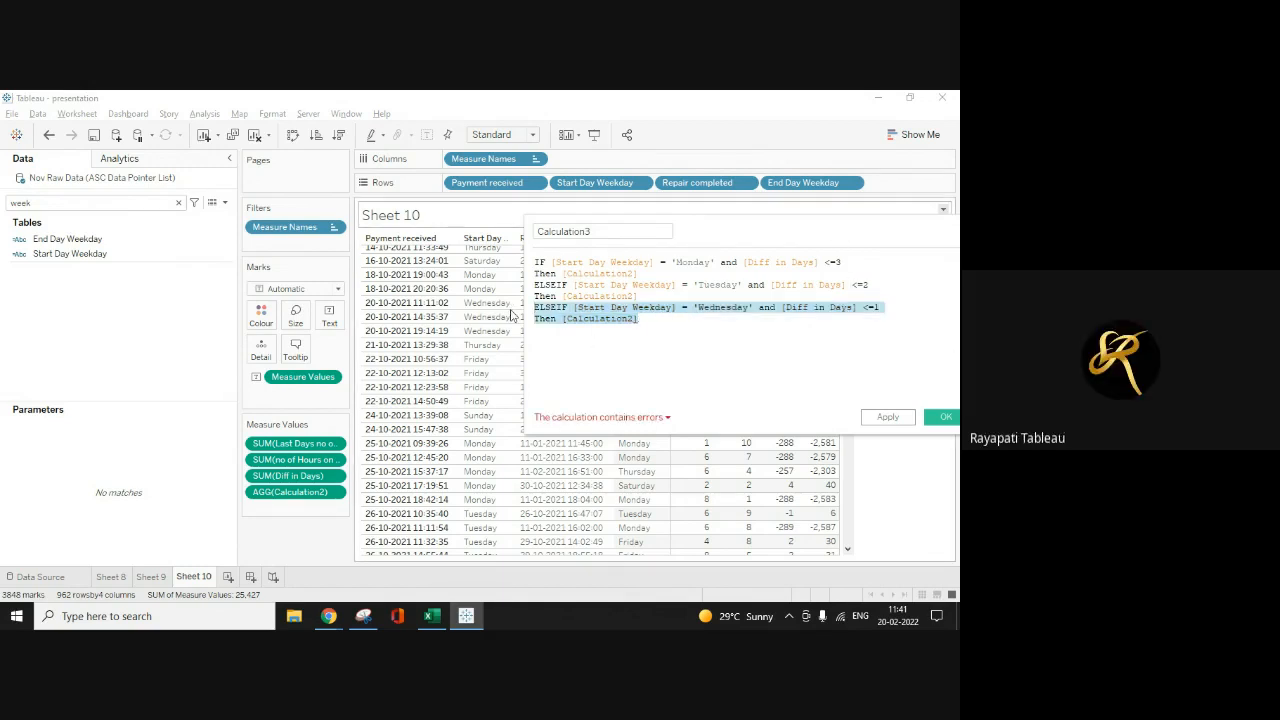
left_click(652, 319)
key("Return")
key("ctrl+v")
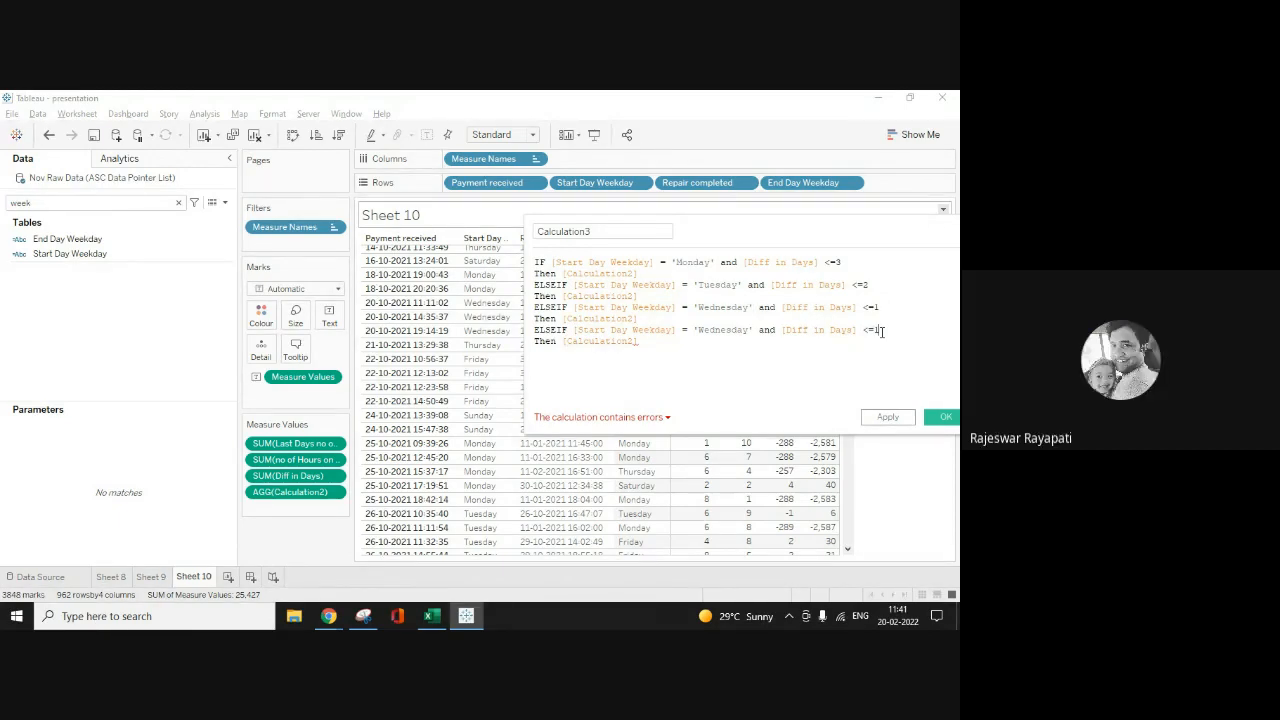
Step: In the duplicated Wednesday branch, set the [Diff in Days] limit to <=0 and the weekday to 'Thursday'
key("BackSpace")
type("0")
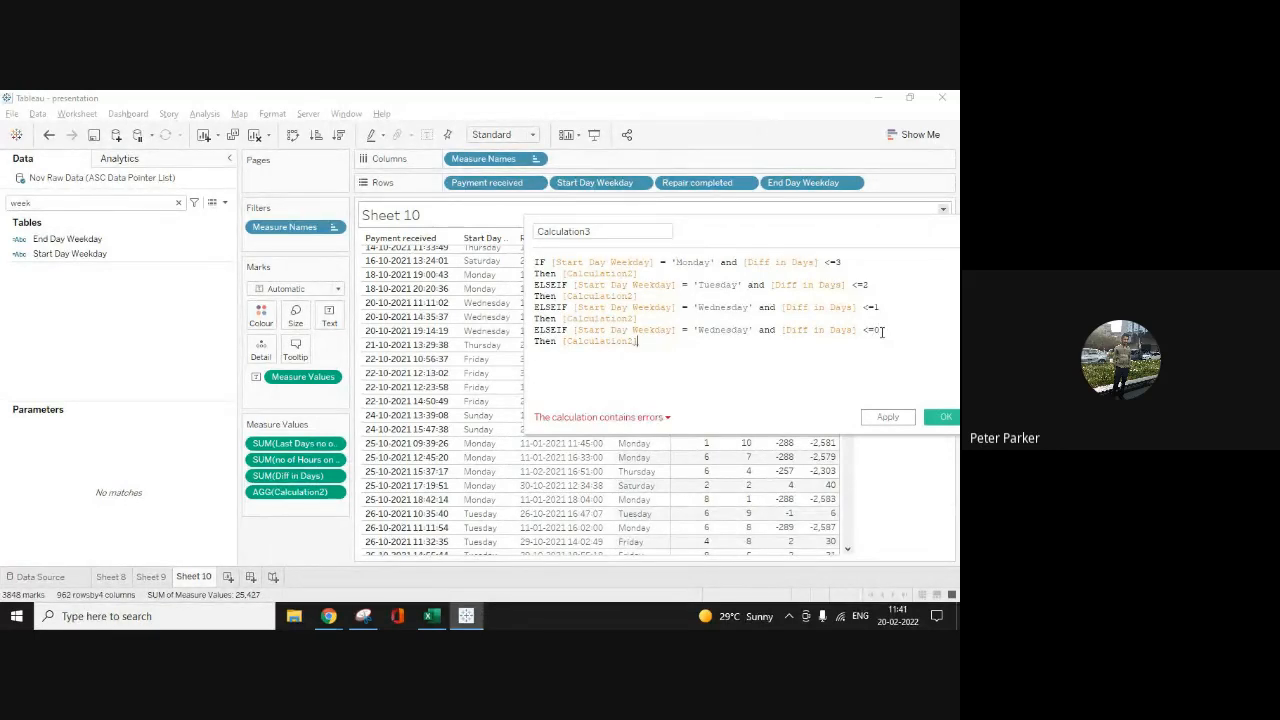
key("Return")
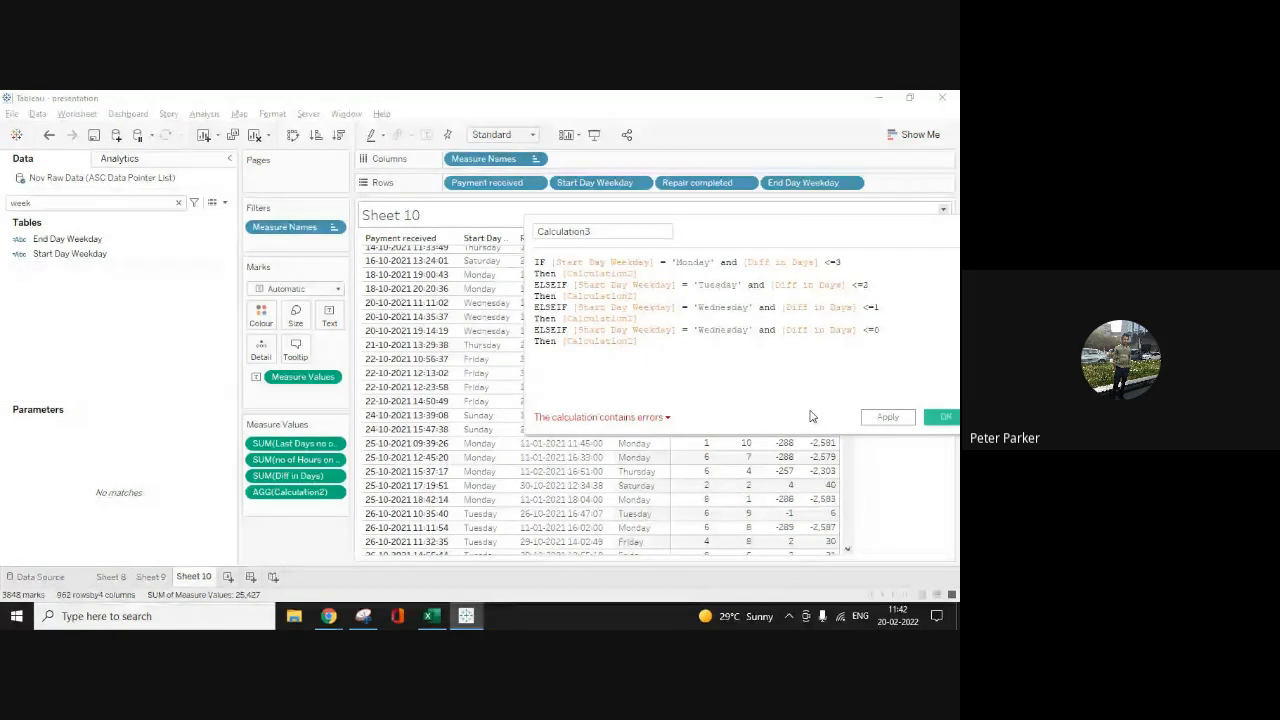
key("BackSpace")
key("BackSpace")
key("BackSpace")
key("BackSpace")
key("BackSpace")
key("BackSpace")
key("BackSpace")
key("BackSpace")
key("BackSpace")
type("Th")
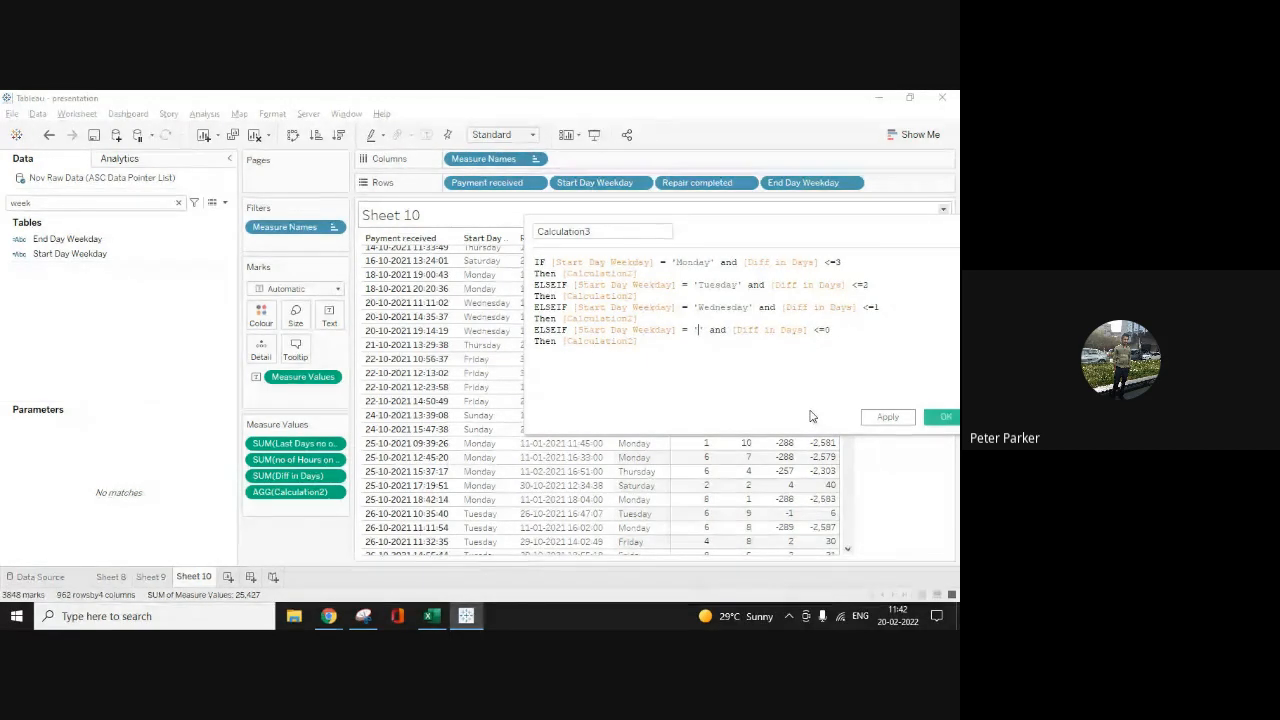
type("ursday")
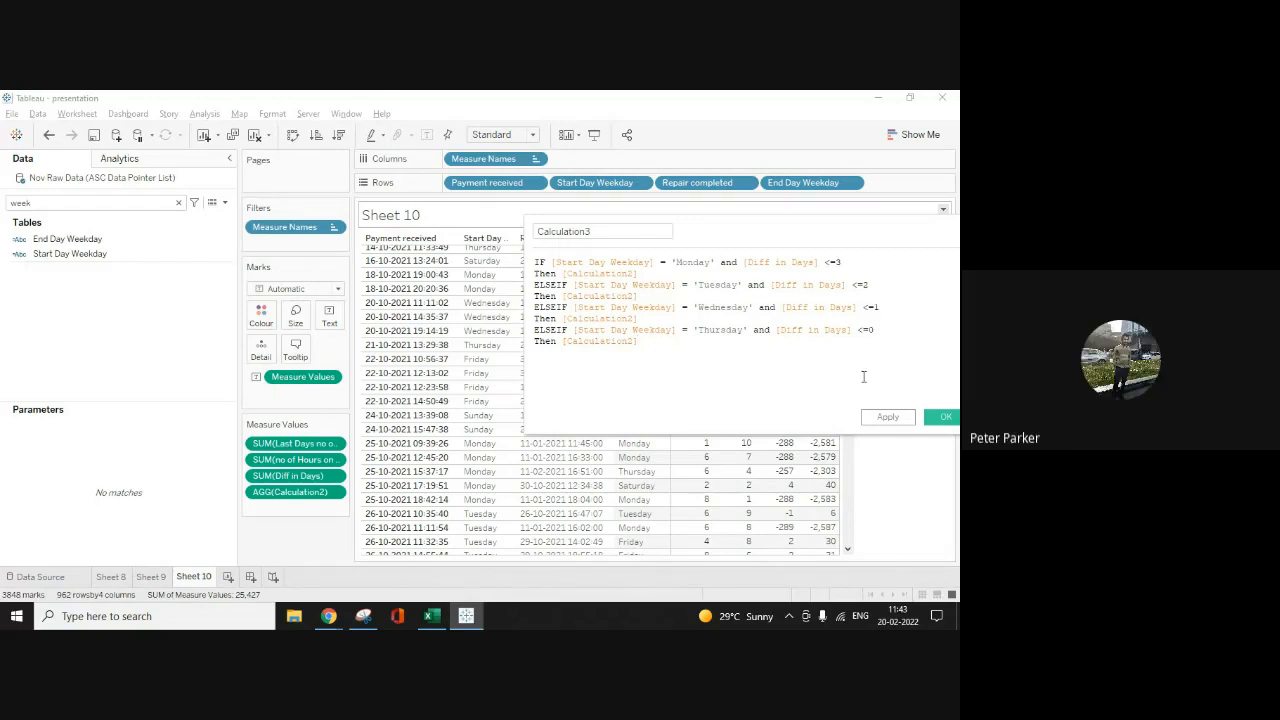
Step: Duplicate the Thursday ELSEIF branch on new lines at the end of the formula
left_click_drag(638, 341, 524, 331)
key("ctrl+c")
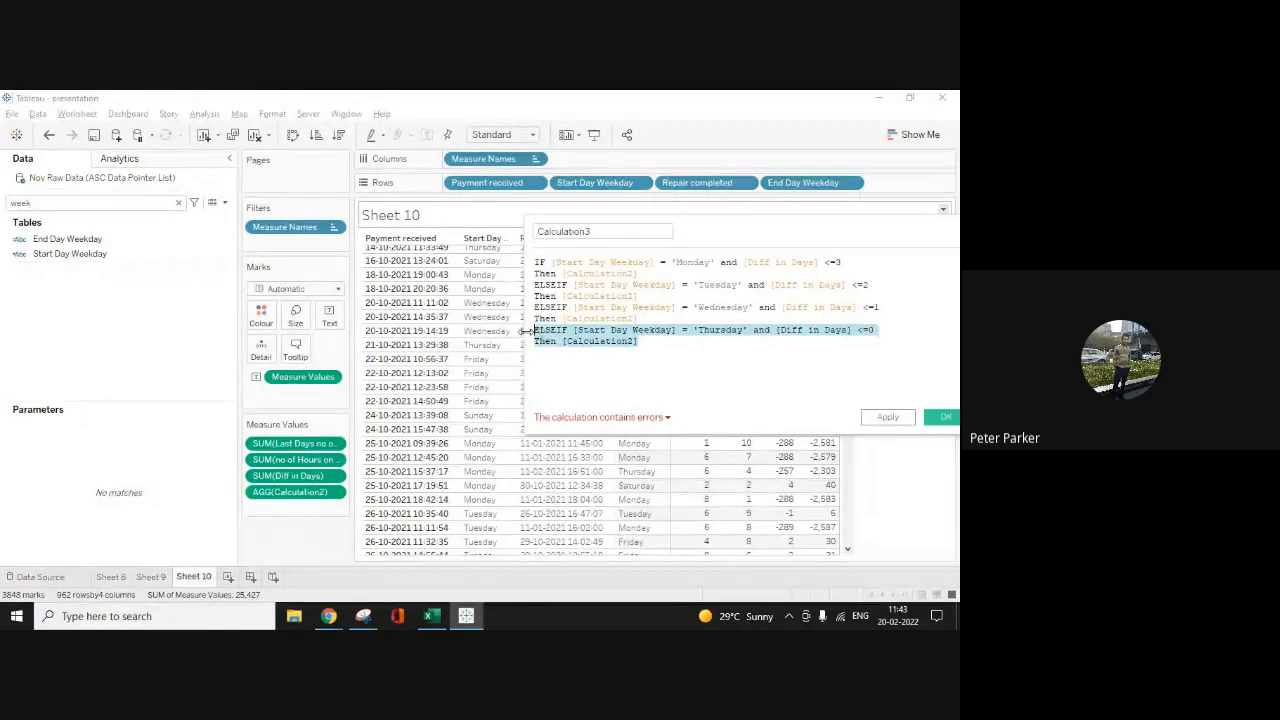
left_click(671, 351)
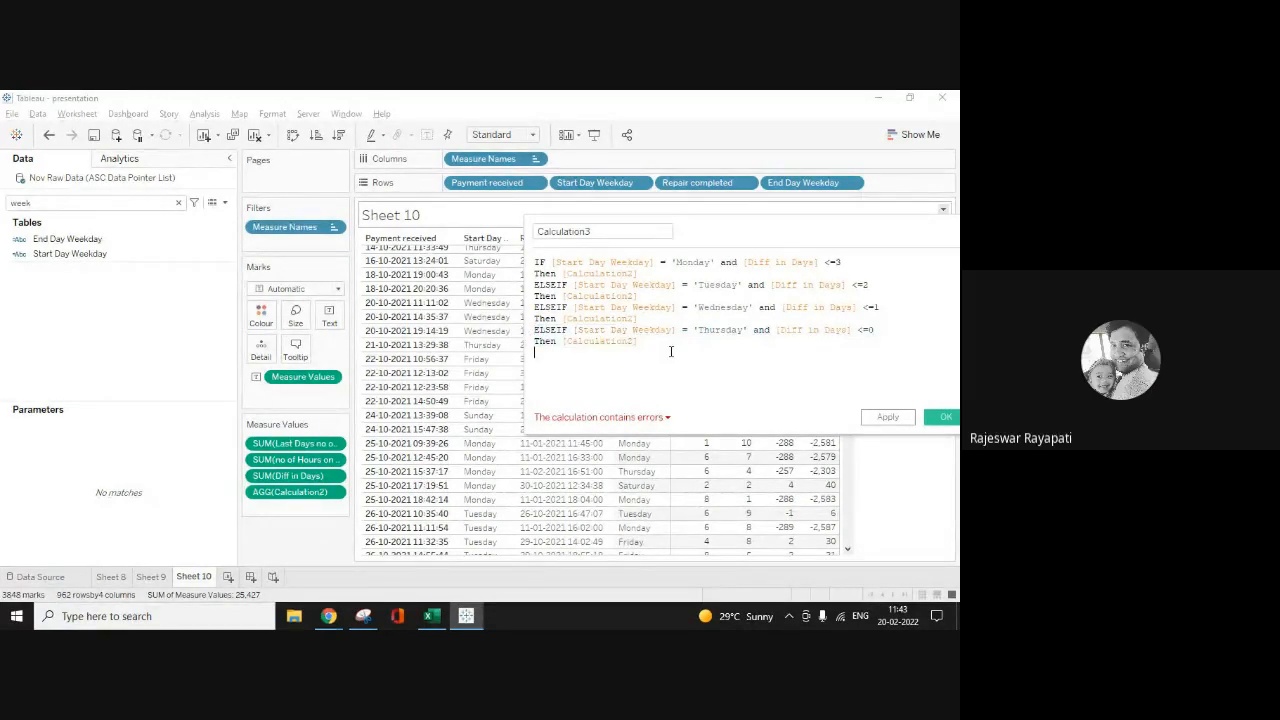
key("ctrl+v")
Step: In the duplicated Thursday branch, set the weekday to 'Friday' and the [Diff in Days] limit to <=-1
left_click(742, 352)
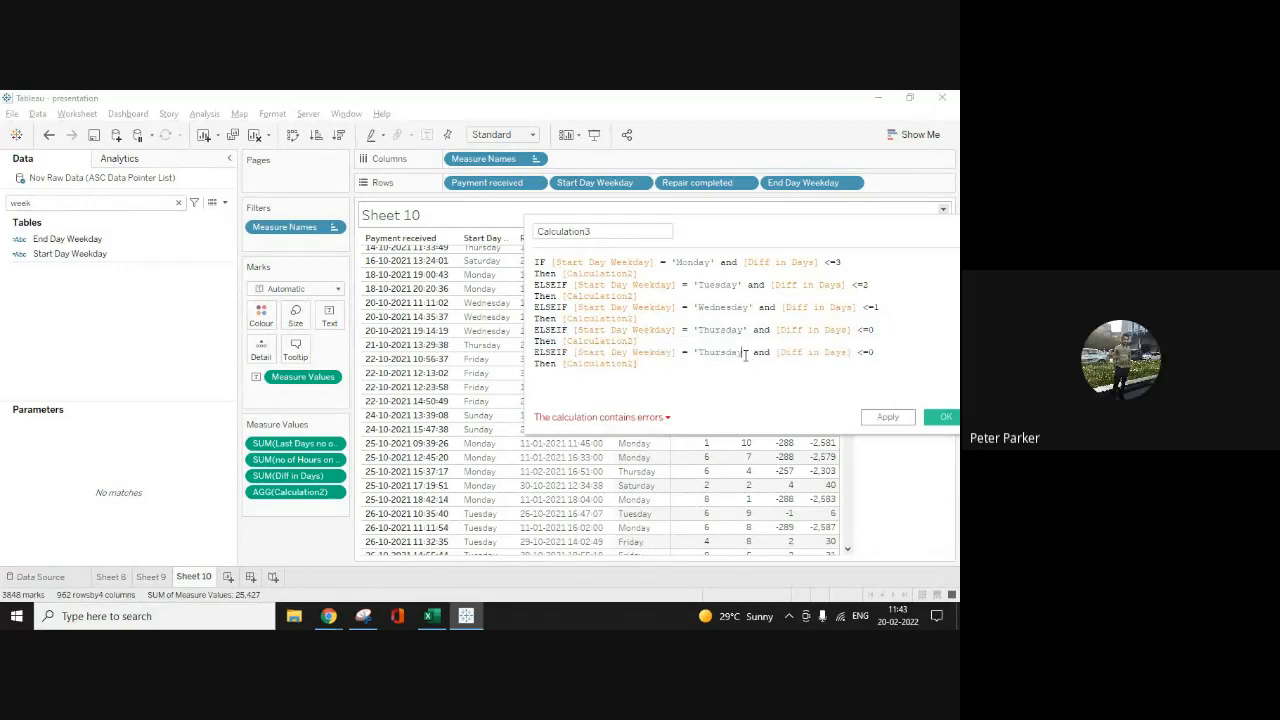
key("BackSpace")
key("BackSpace")
key("BackSpace")
key("BackSpace")
key("BackSpace")
key("BackSpace")
key("BackSpace")
key("BackSpace")
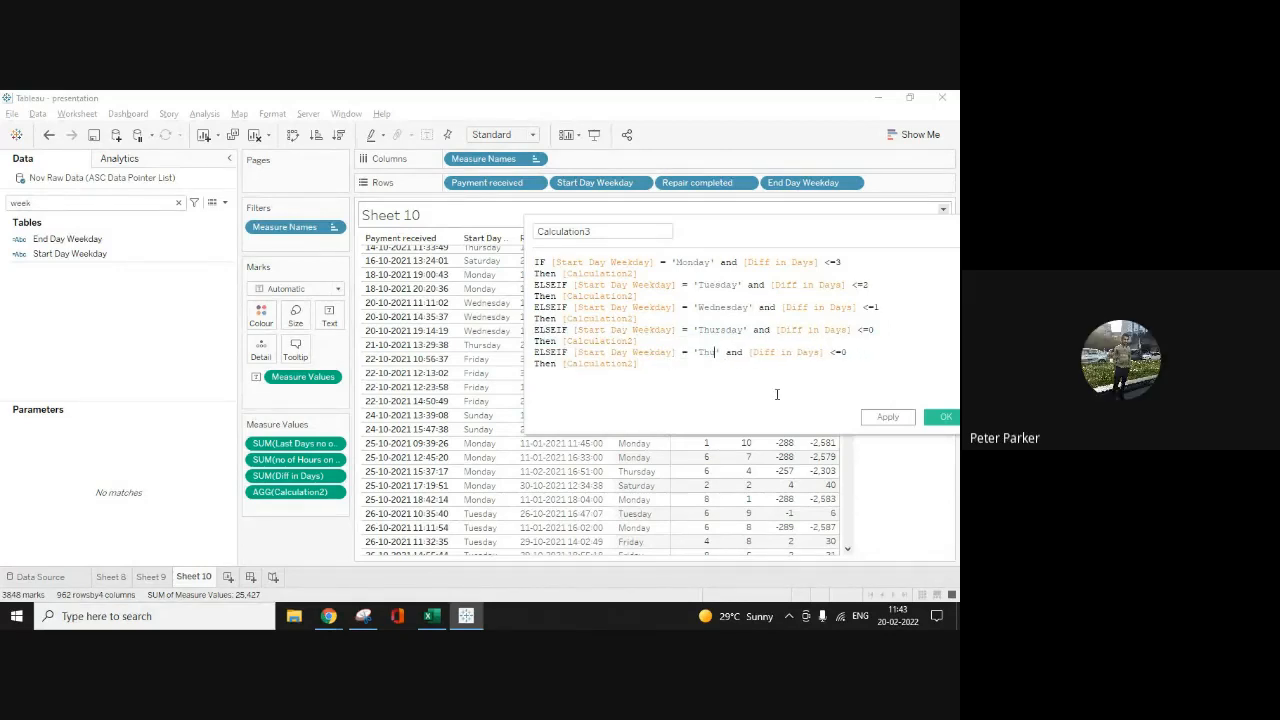
type("F")
key("BackSpace")
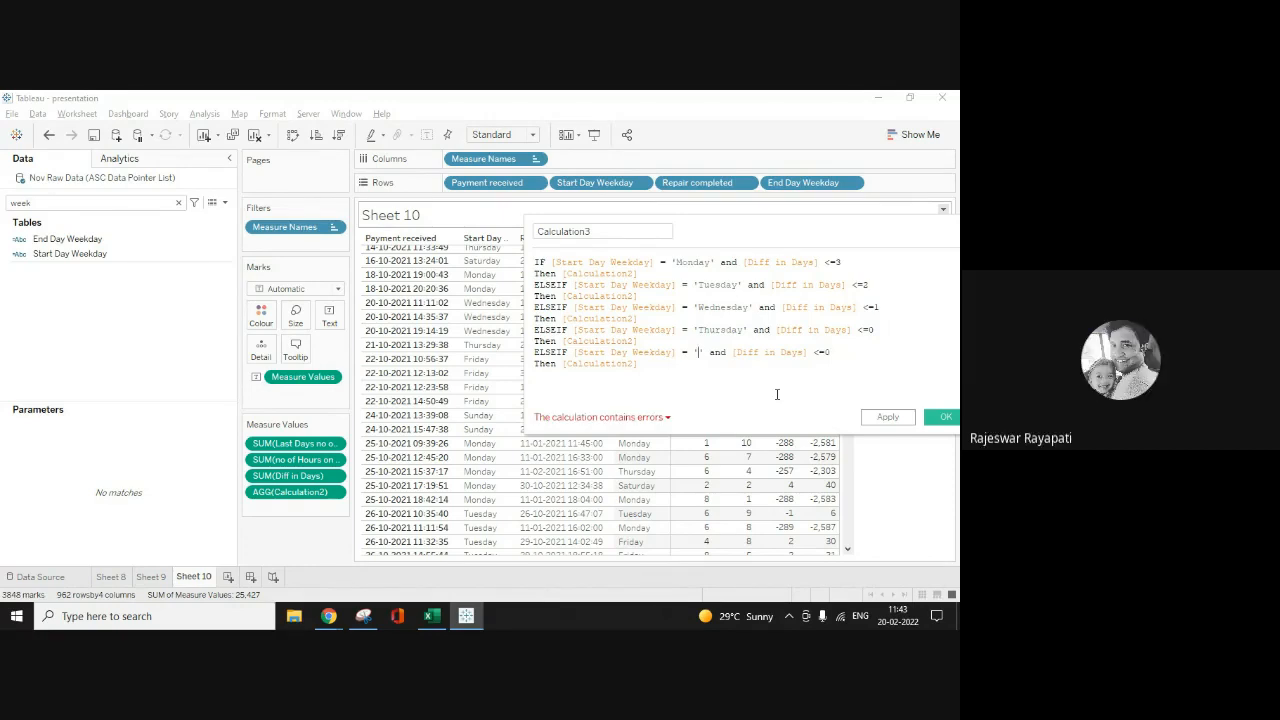
type("Friday")
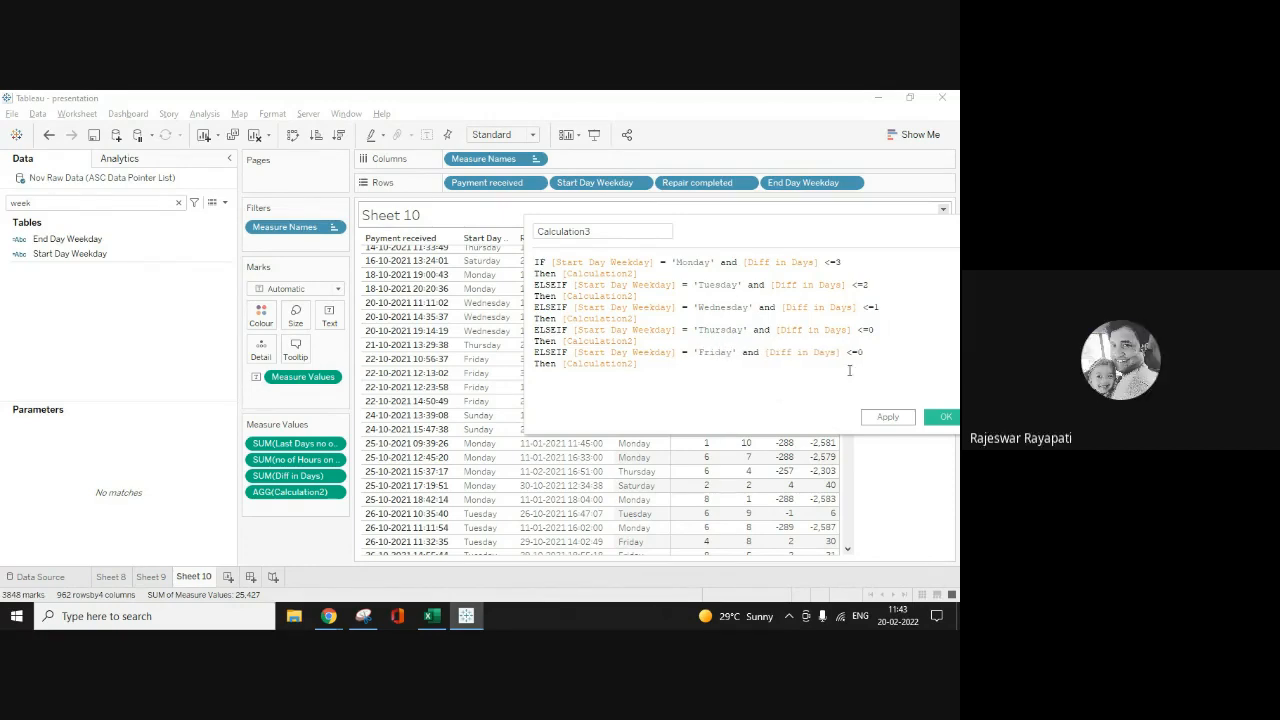
key("BackSpace")
type("-1")
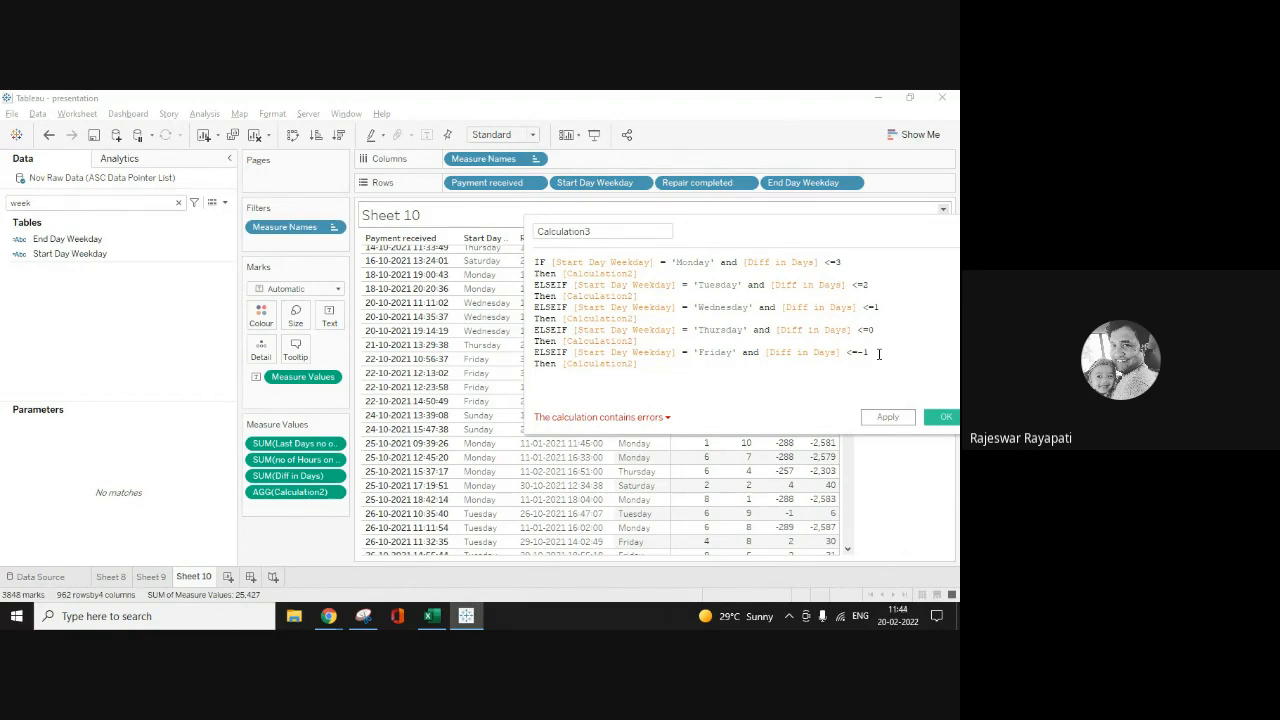
key("Return")
Step: Duplicate the Monday IF branch on new lines directly below itself
left_click(651, 273)
key("Return")
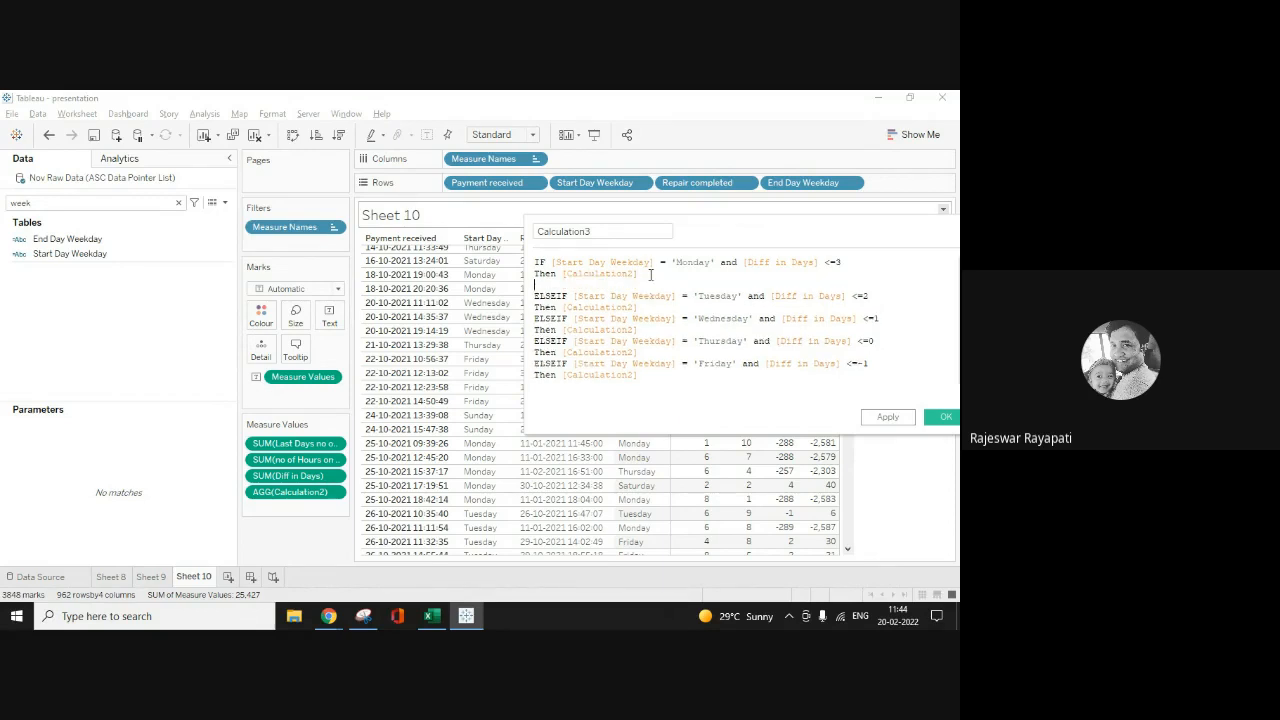
left_click_drag(651, 273, 535, 260)
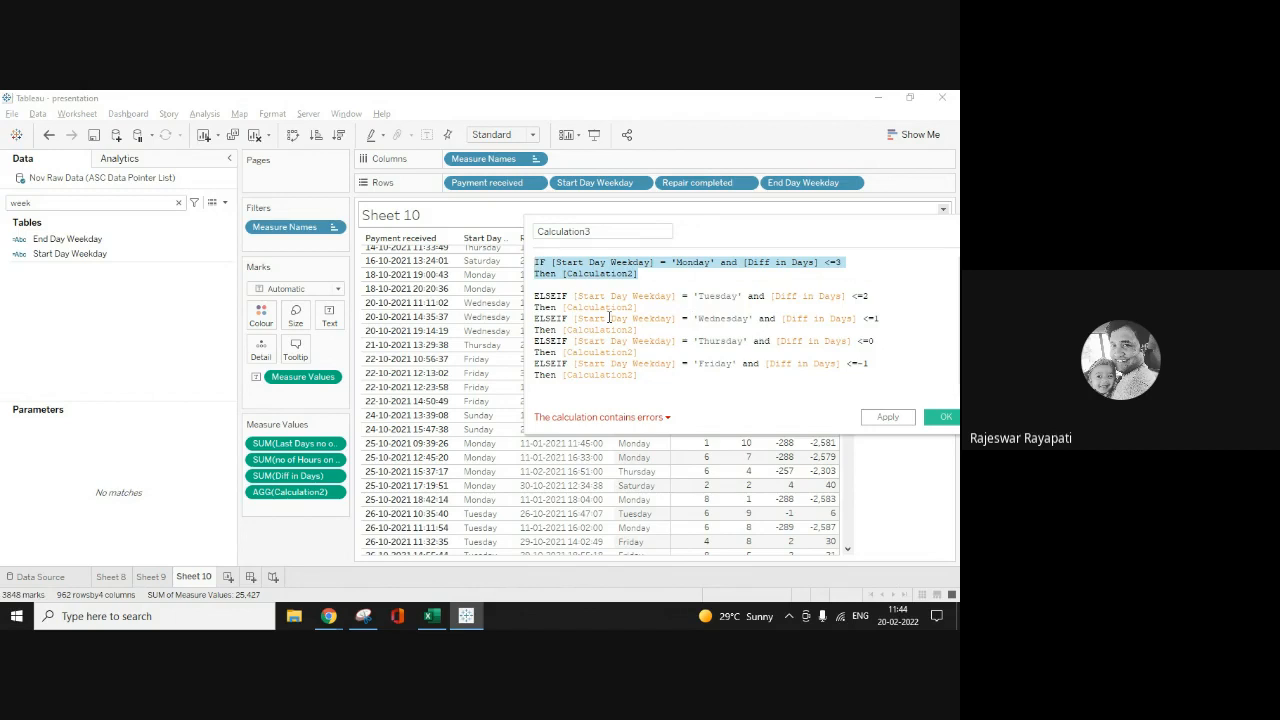
key("ctrl+c")
left_click(575, 284)
key("ctrl+v")
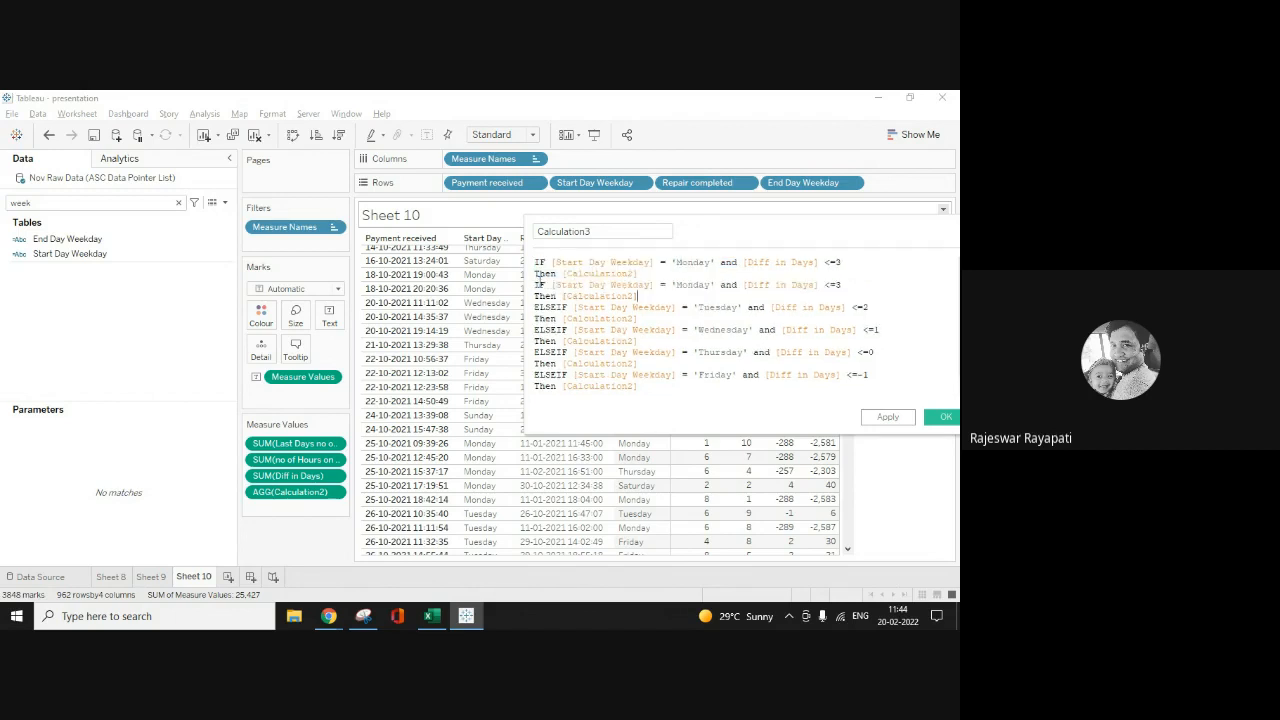
Step: Turn the duplicated Monday branch into an ELSEIF and wrap its whole condition in NOT( )
type("Else")
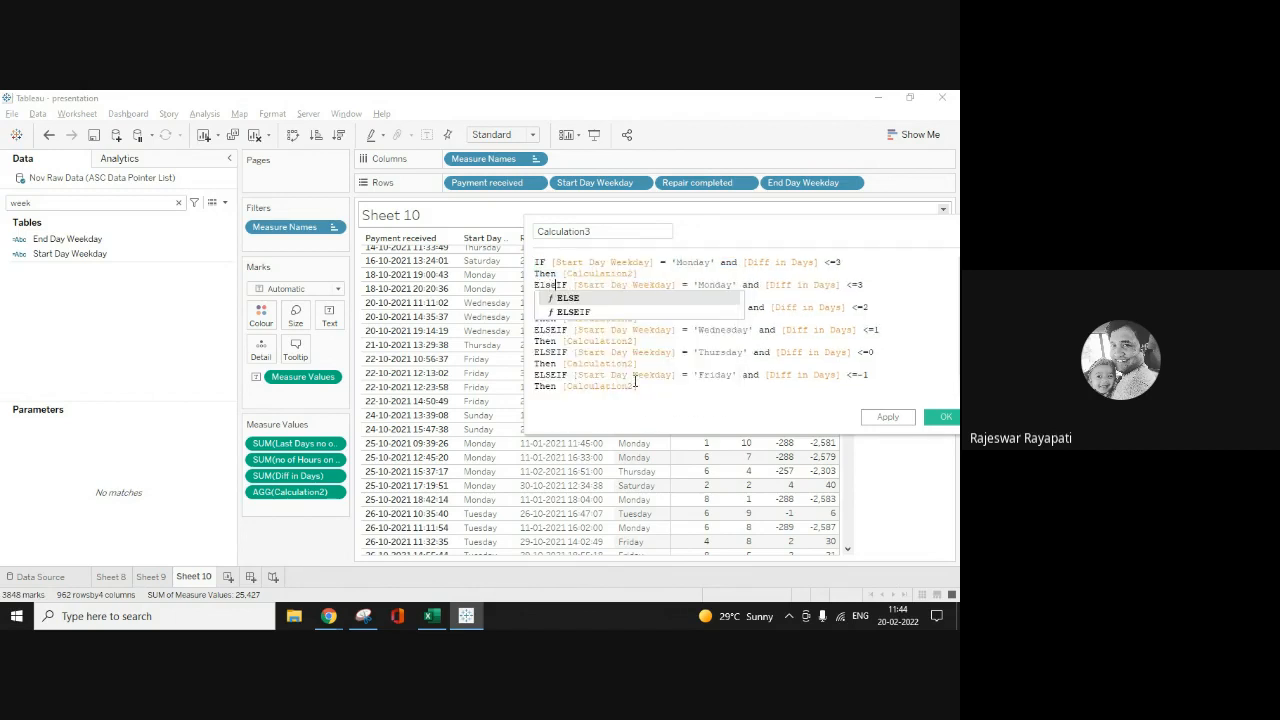
key("Down")
key("Return")
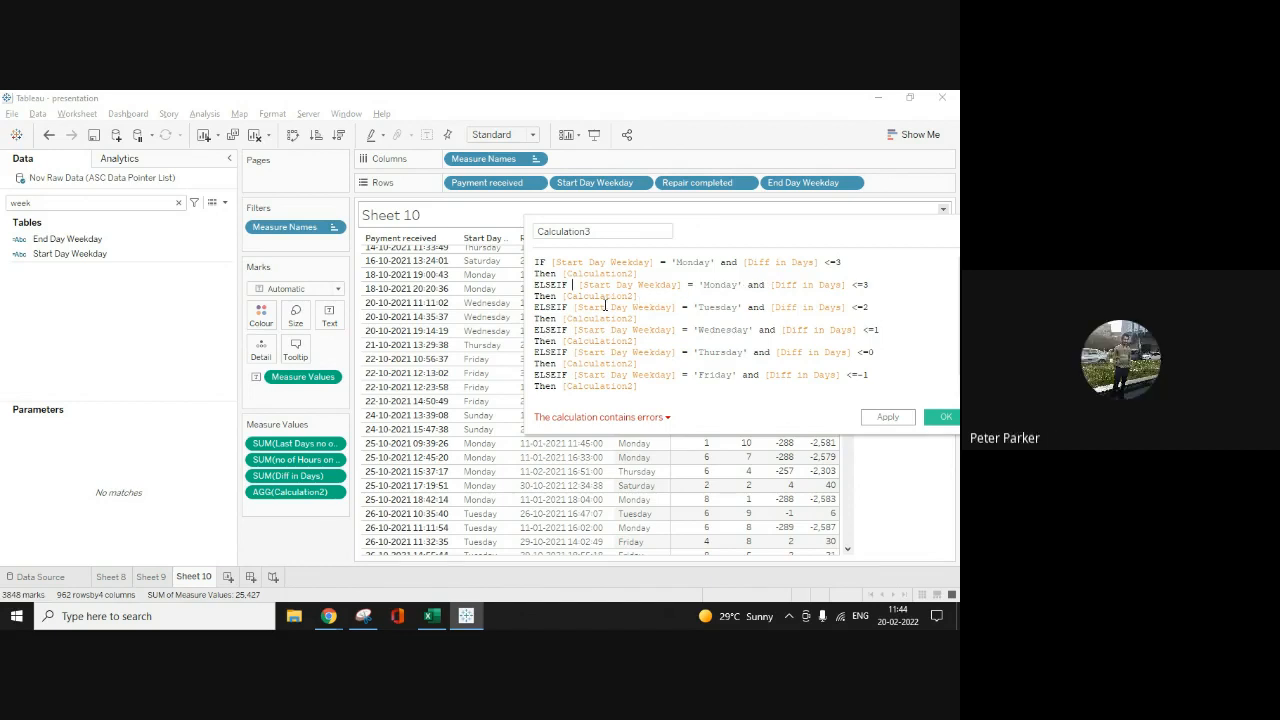
type("NOT(")
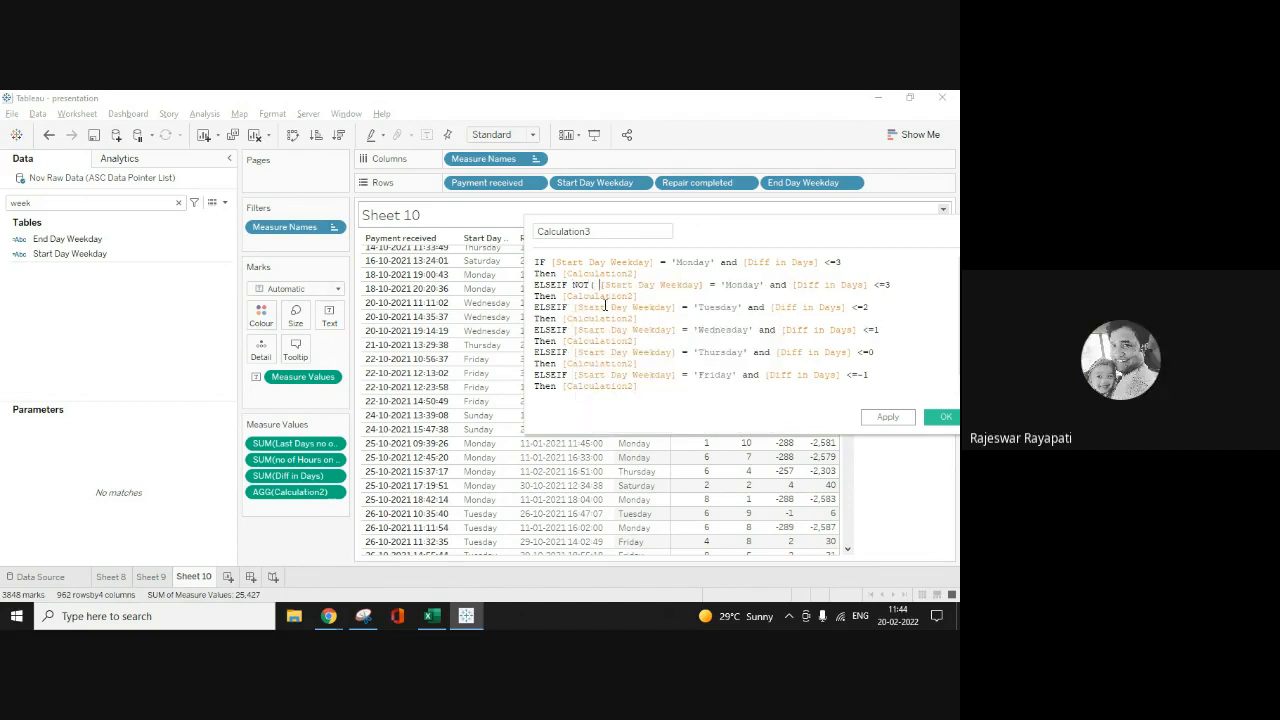
key("Right")
key("Right")
key("Right")
key("Right")
key("Right")
key("Right")
key("Right")
key("Right")
key("Right")
key("Right")
key("Right")
key("Right")
key("Right")
key("Right")
key("Right")
key("Right")
key("Right")
key("Right")
key("Right")
key("Right")
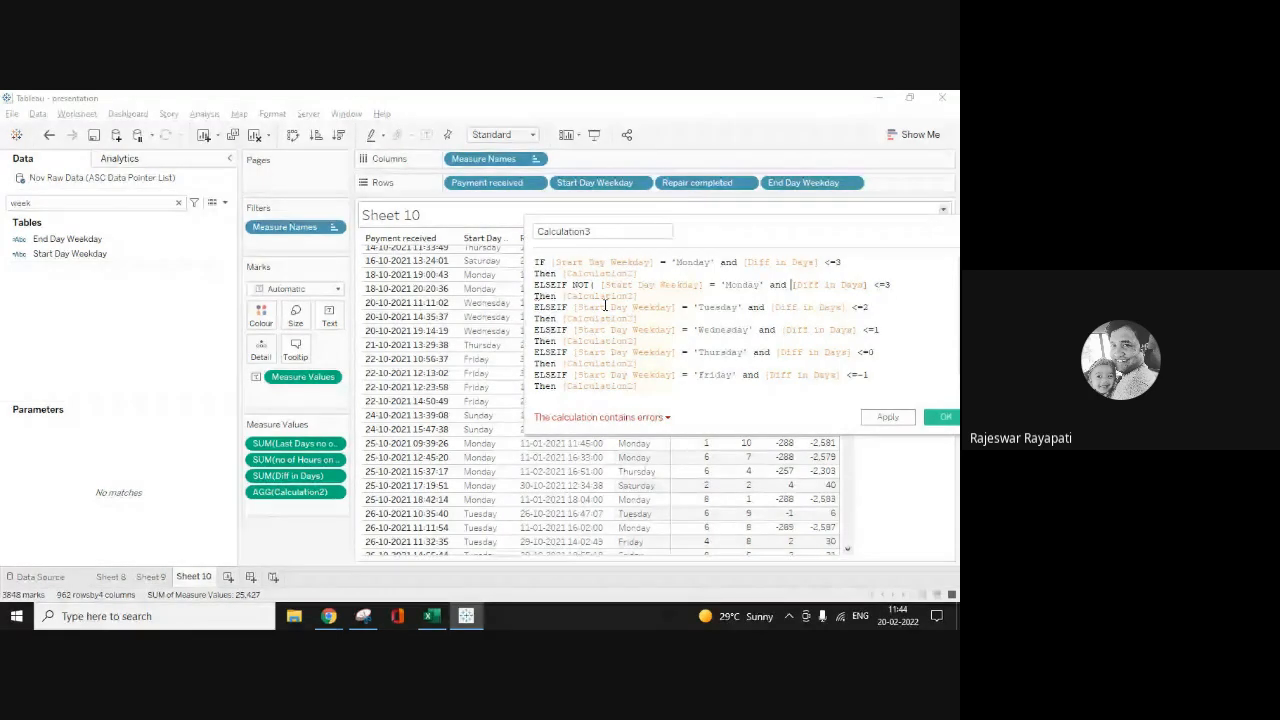
key("End")
type(")")
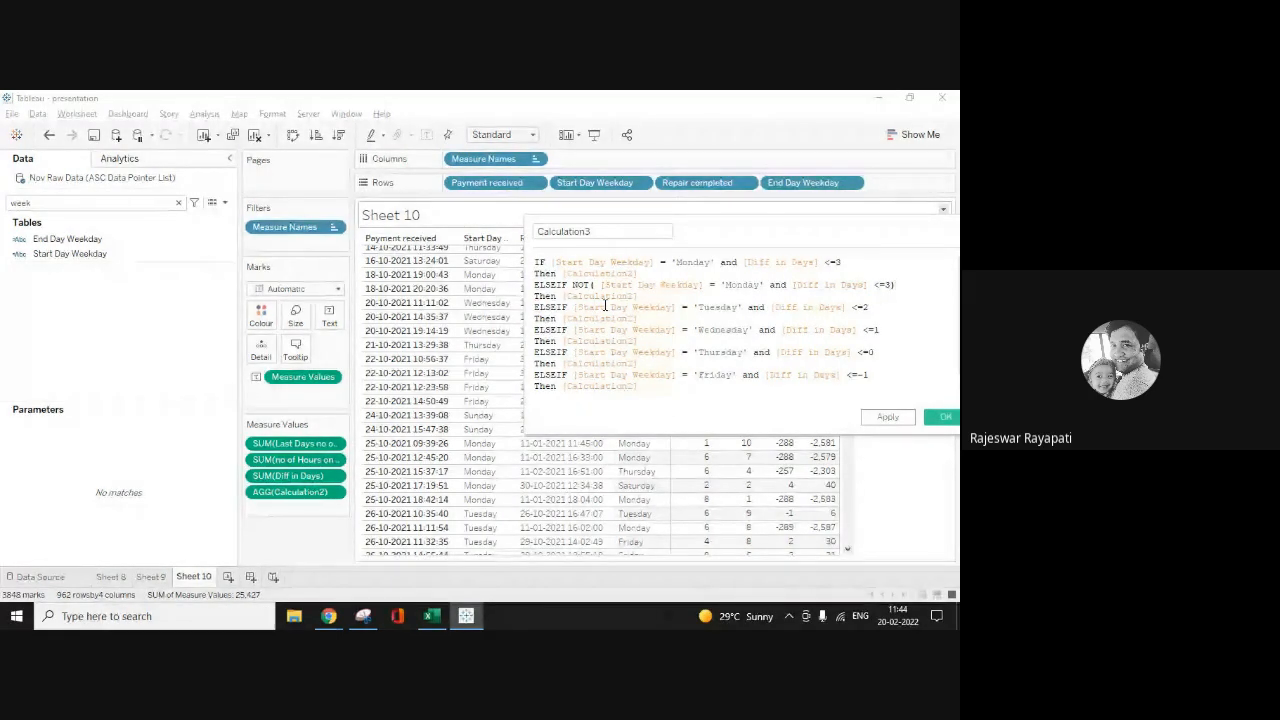
Step: Subtract 2*9 from [Calculation2] in the NOT branch and delete that branch
key("Down")
type("- ")
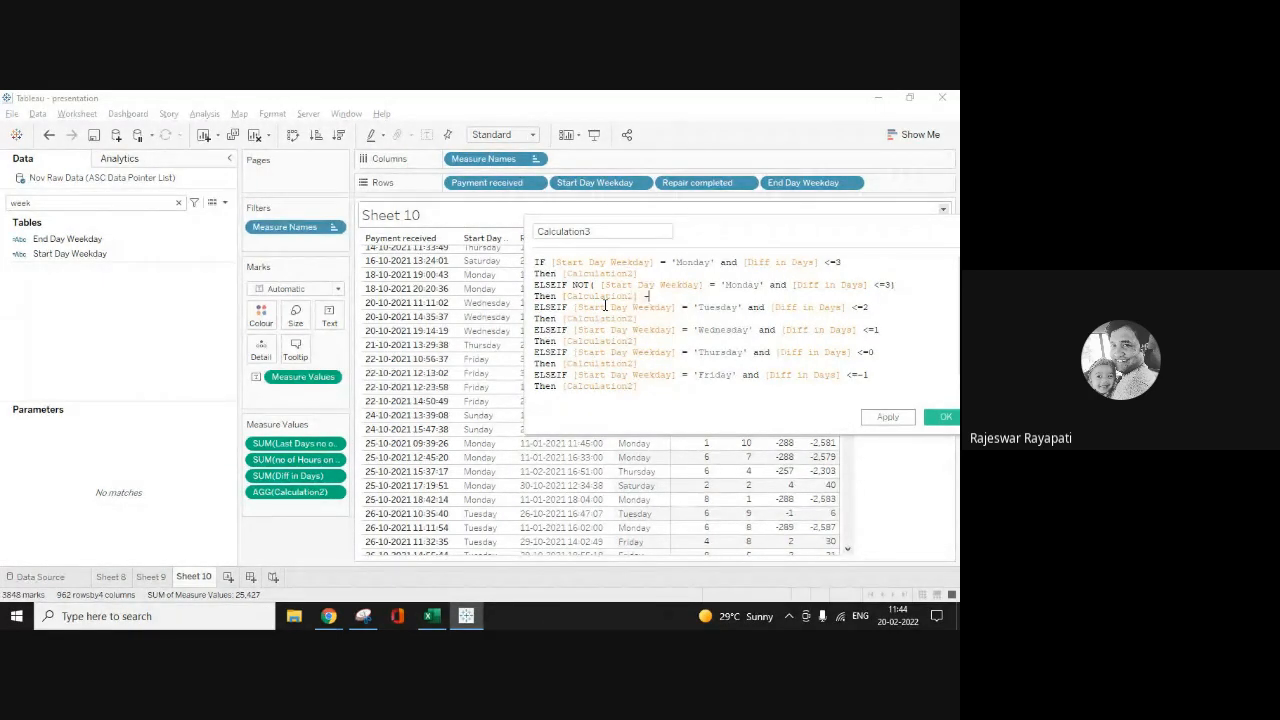
type("2*5")
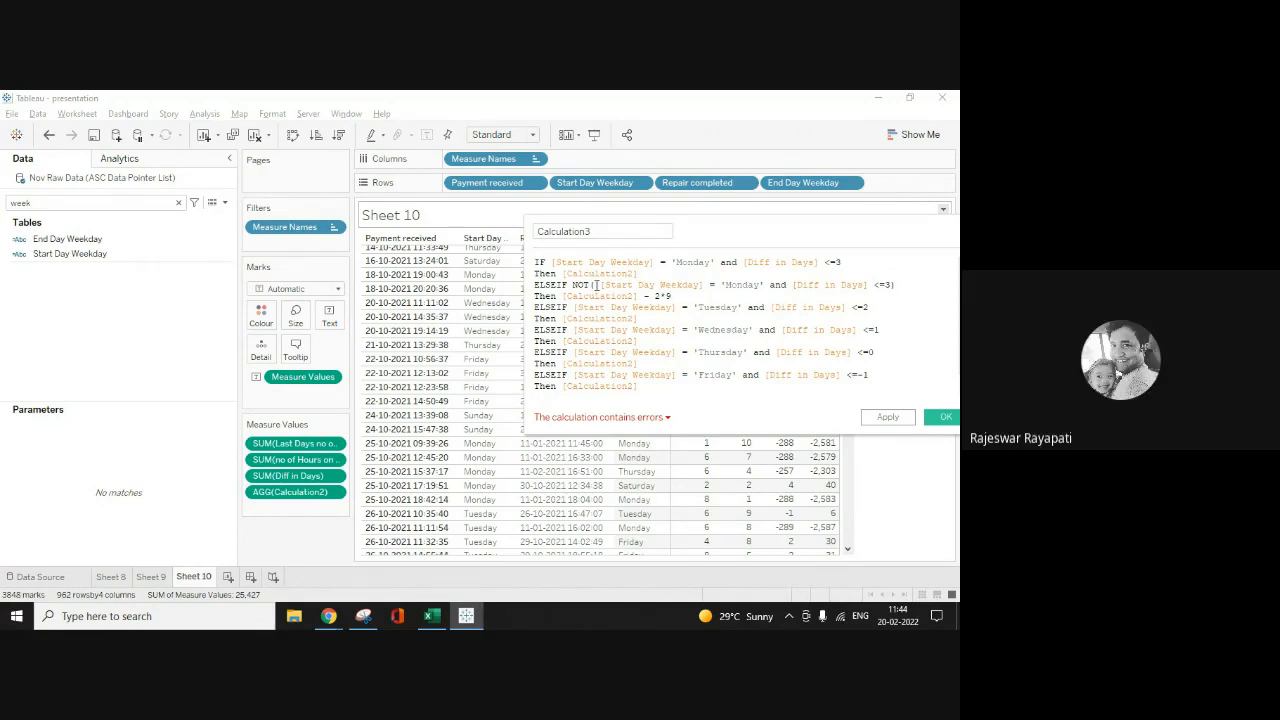
left_click_drag(534, 285, 680, 296)
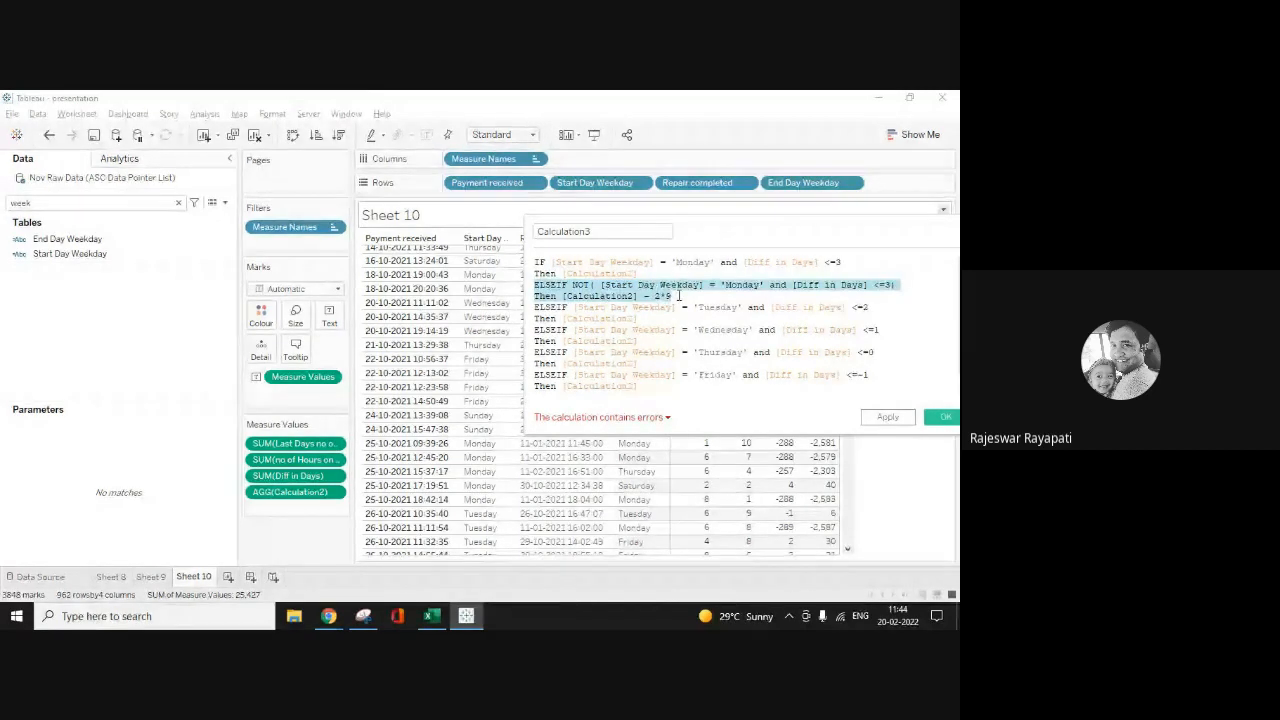
key("BackSpace")
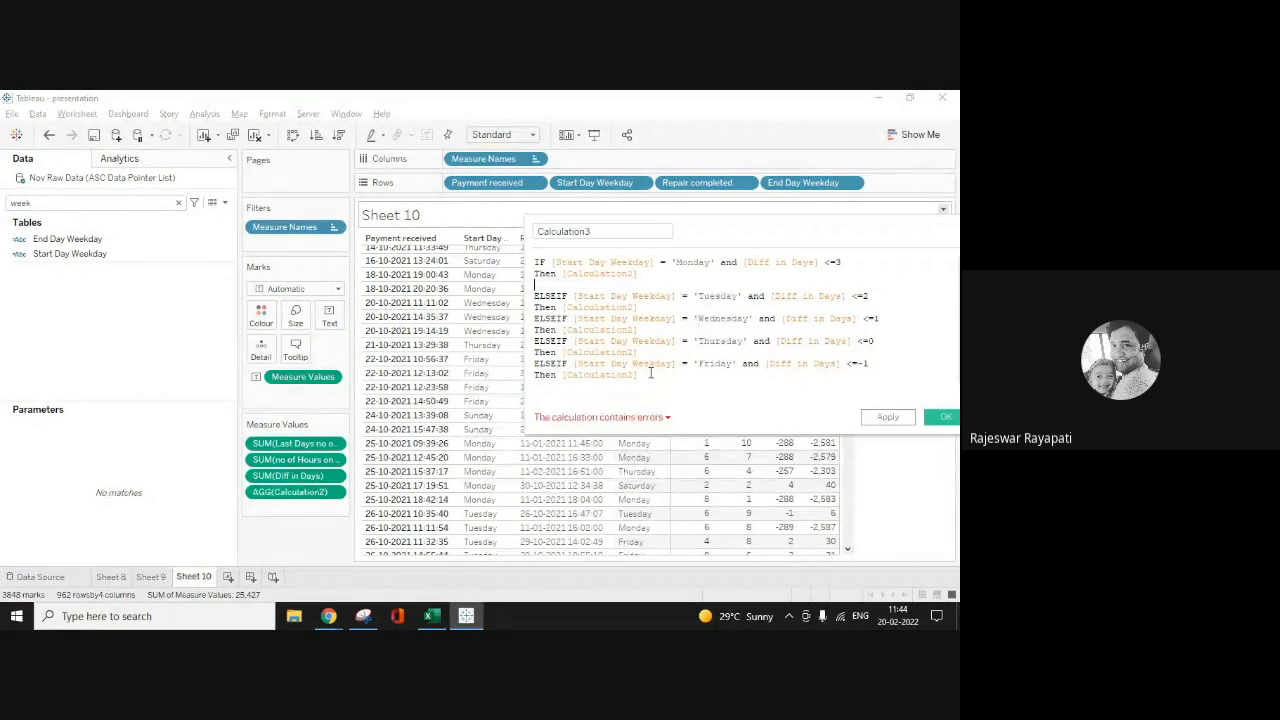
Step: Add an ELSE branch returning [Calculation2] after the Friday branch
left_click(651, 372)
key("Return")
type("El")
key("Return")
type("Cal")
key("Down")
key("Return")
Step: Subtract (9*2) from [Calculation2] in the ELSE branch and close the formula with End
type("*")
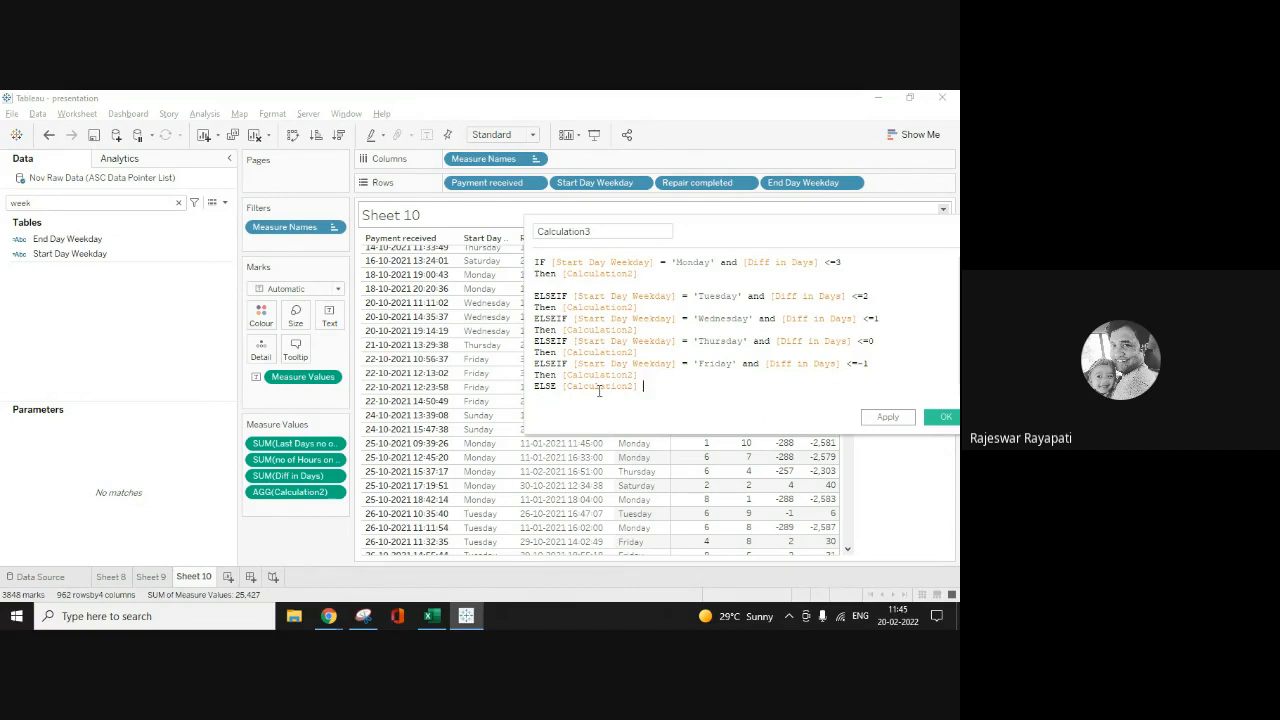
type(" 7")
key("BackSpace")
type("9*2)")
key("Return")
key("Left")
key("Left")
key("Left")
key("Left")
key("Left")
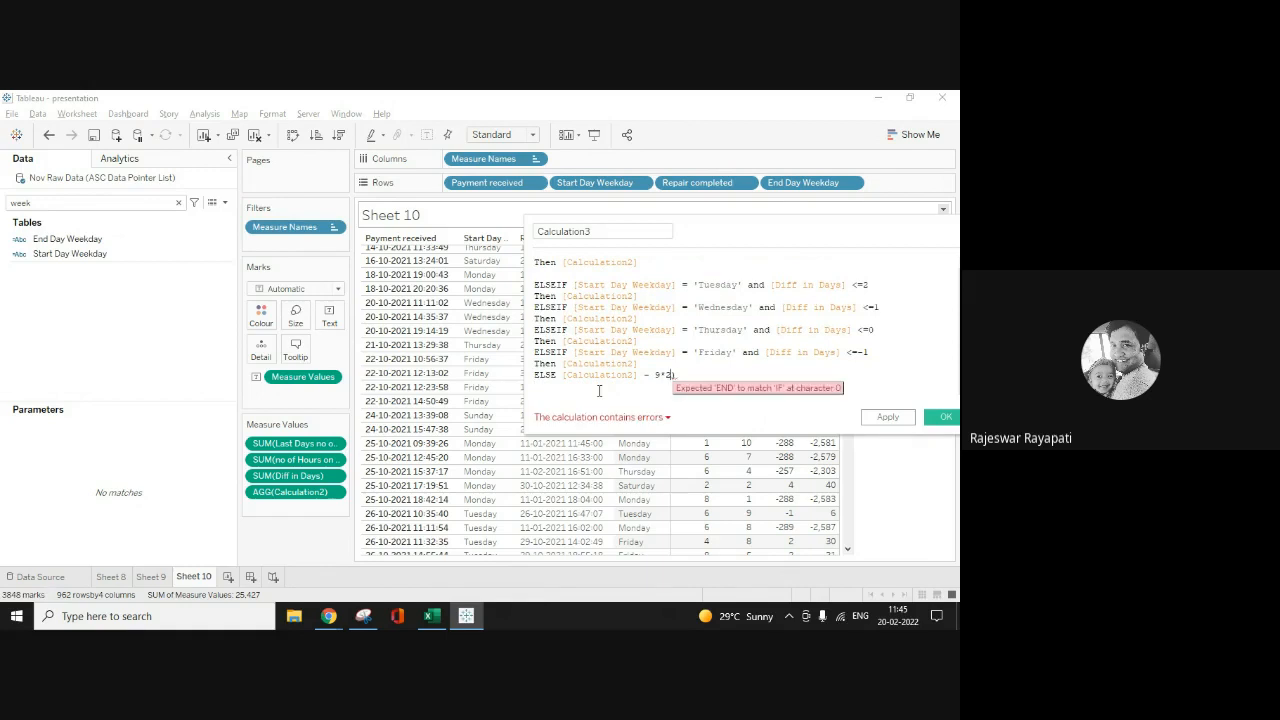
type("(")
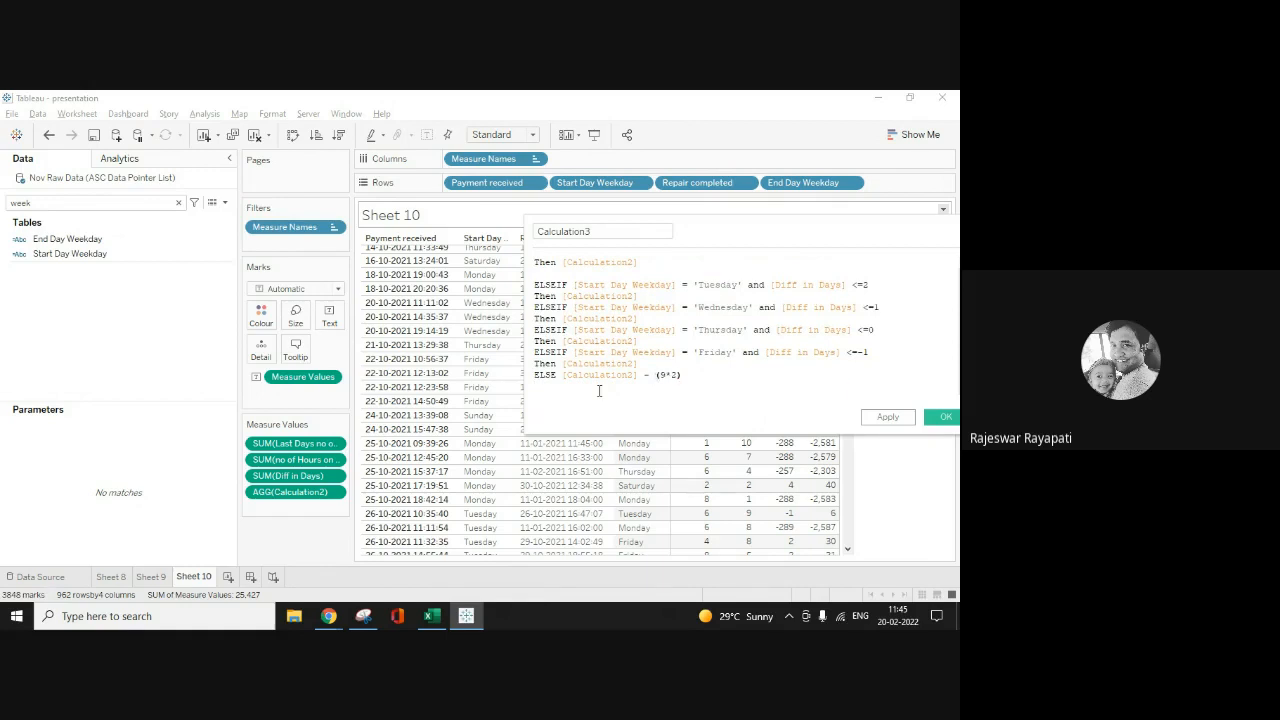
key("Down")
type("End")
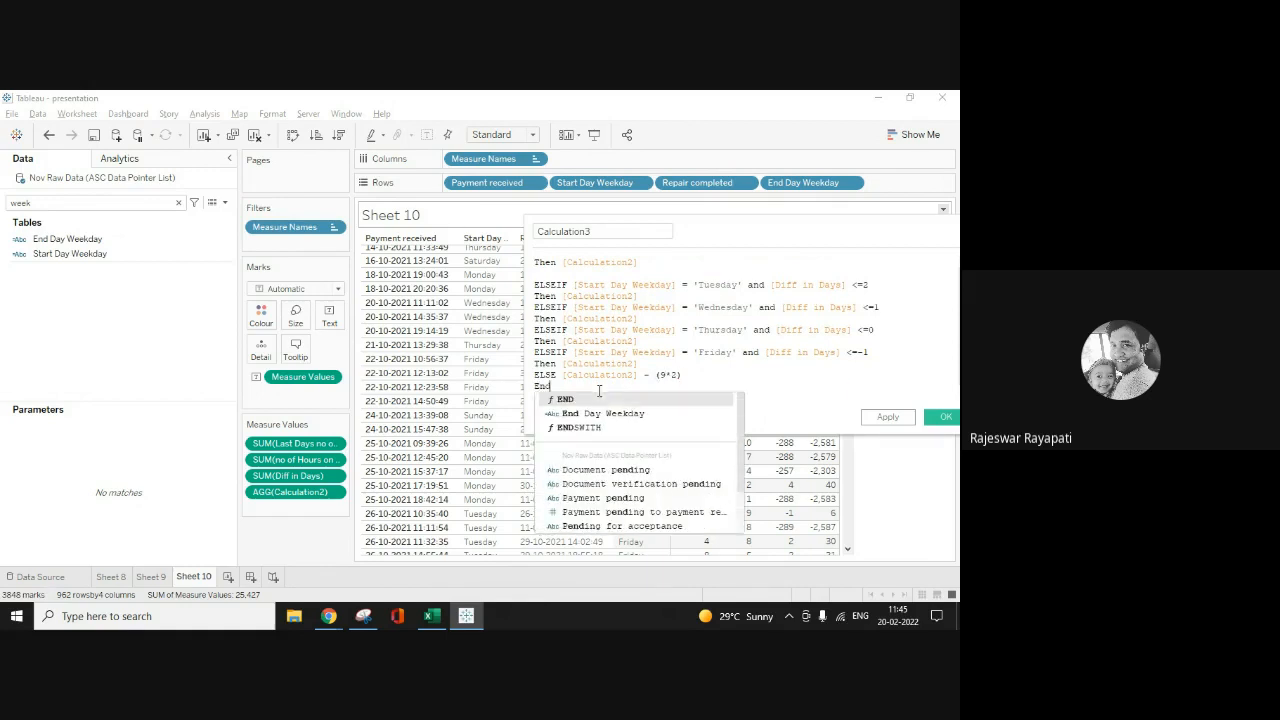
left_click(681, 260)
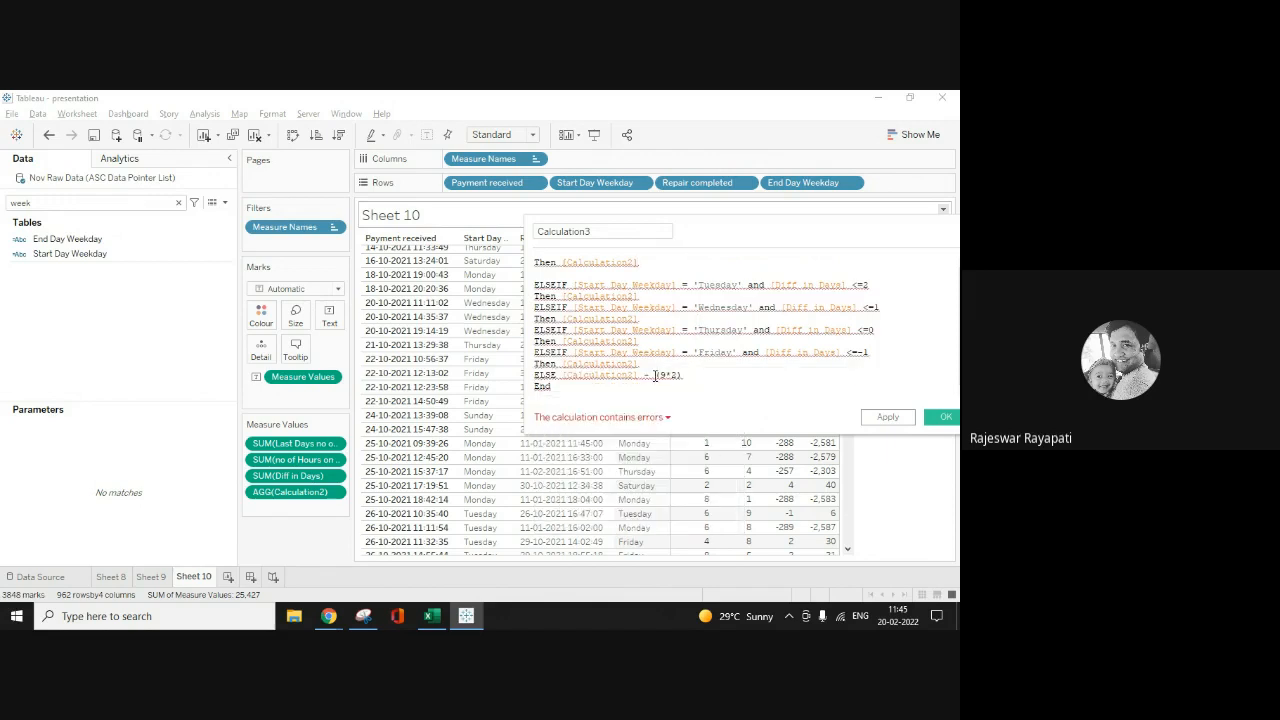
Step: Examine the error reported for the Calculation3 formula
mouse_move(655, 375)
left_click(618, 277)
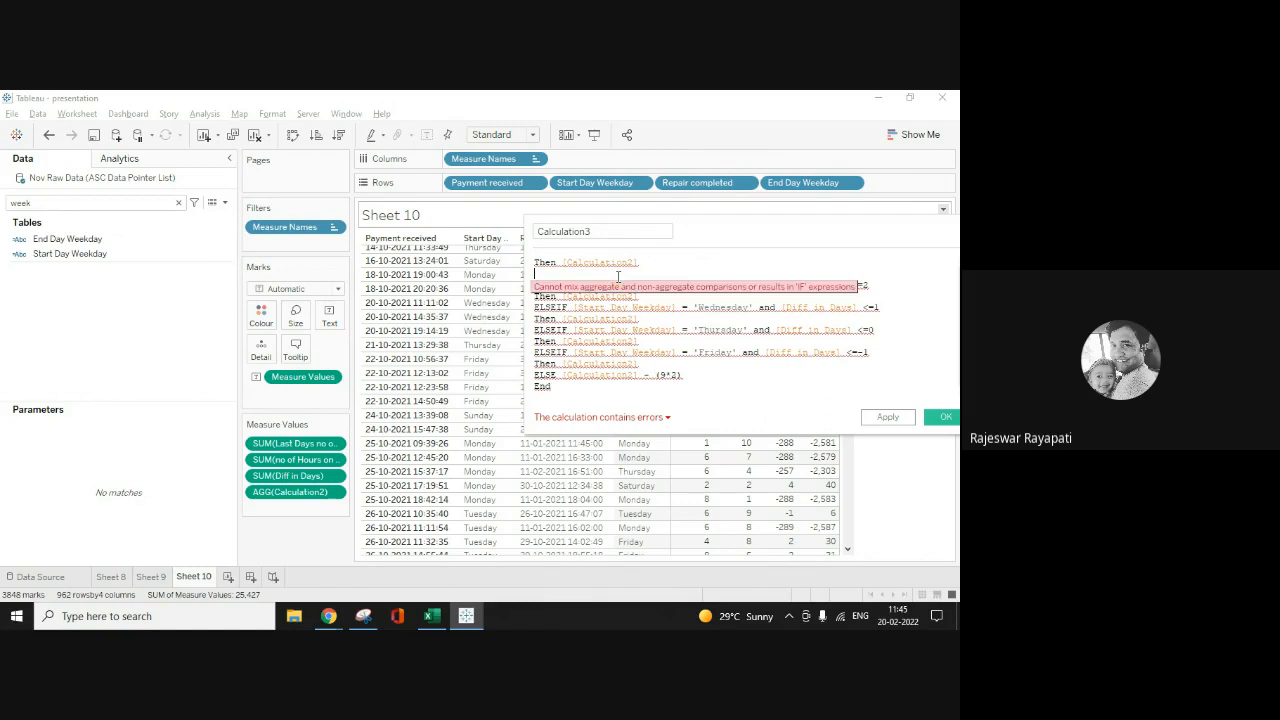
key("Up")
key("Up")
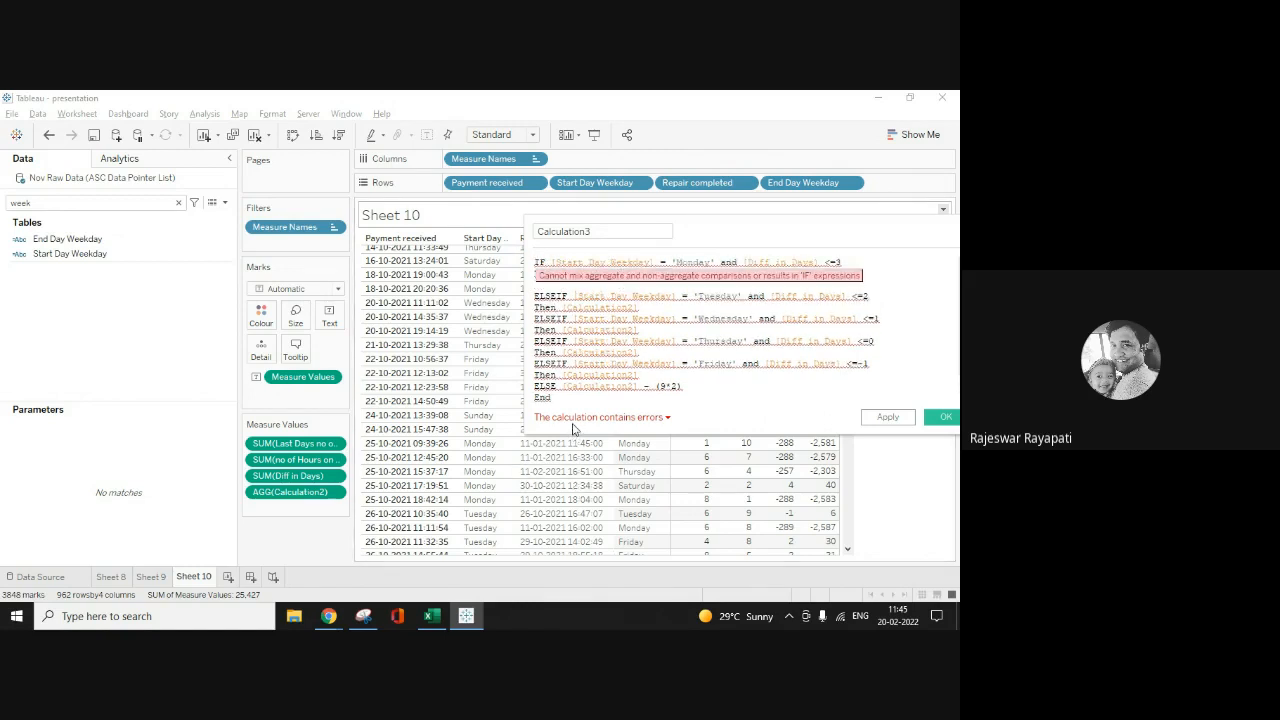
left_click(576, 424)
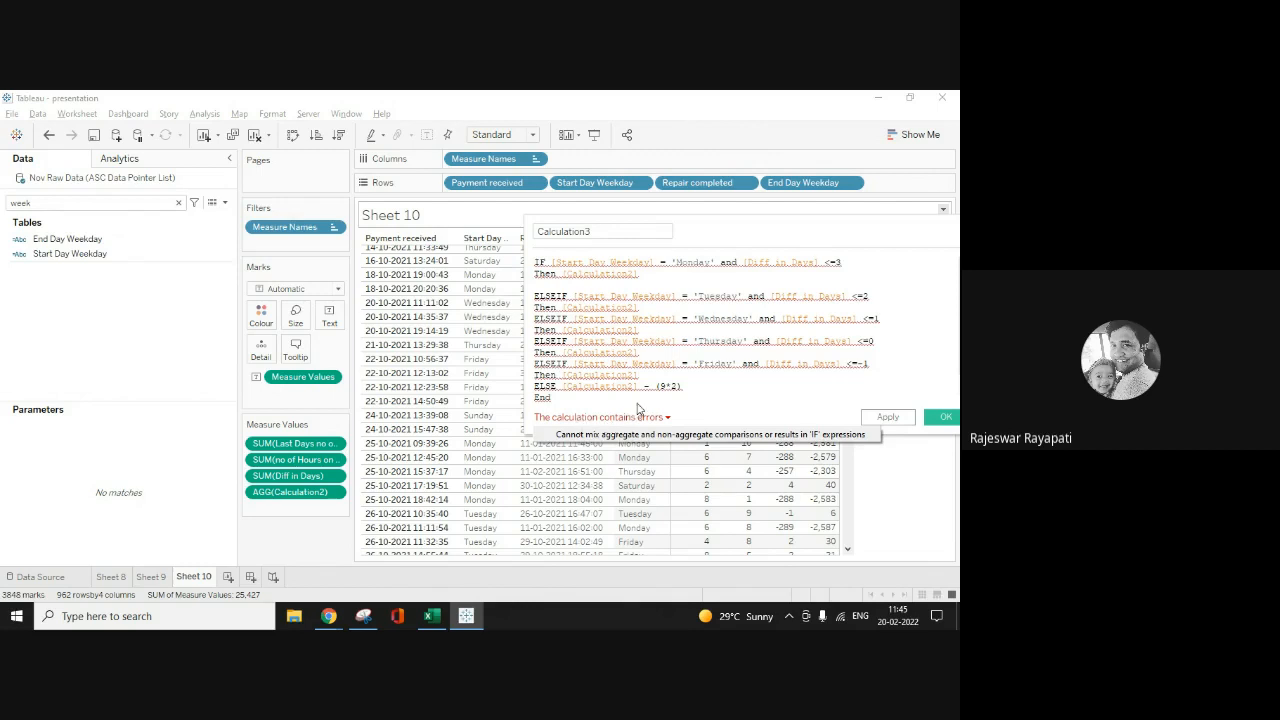
left_click(640, 408)
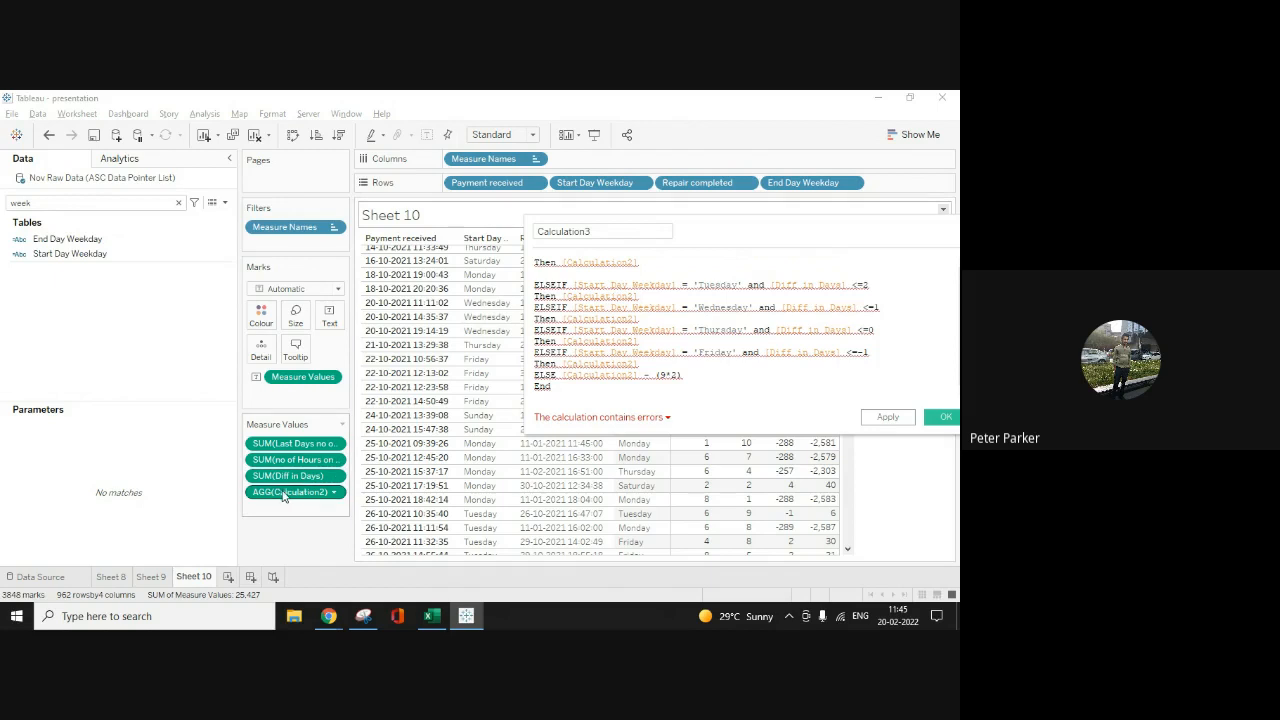
Step: Search the data fields for "cal" and open Calculation2 for editing
left_click(180, 204)
type("cal")
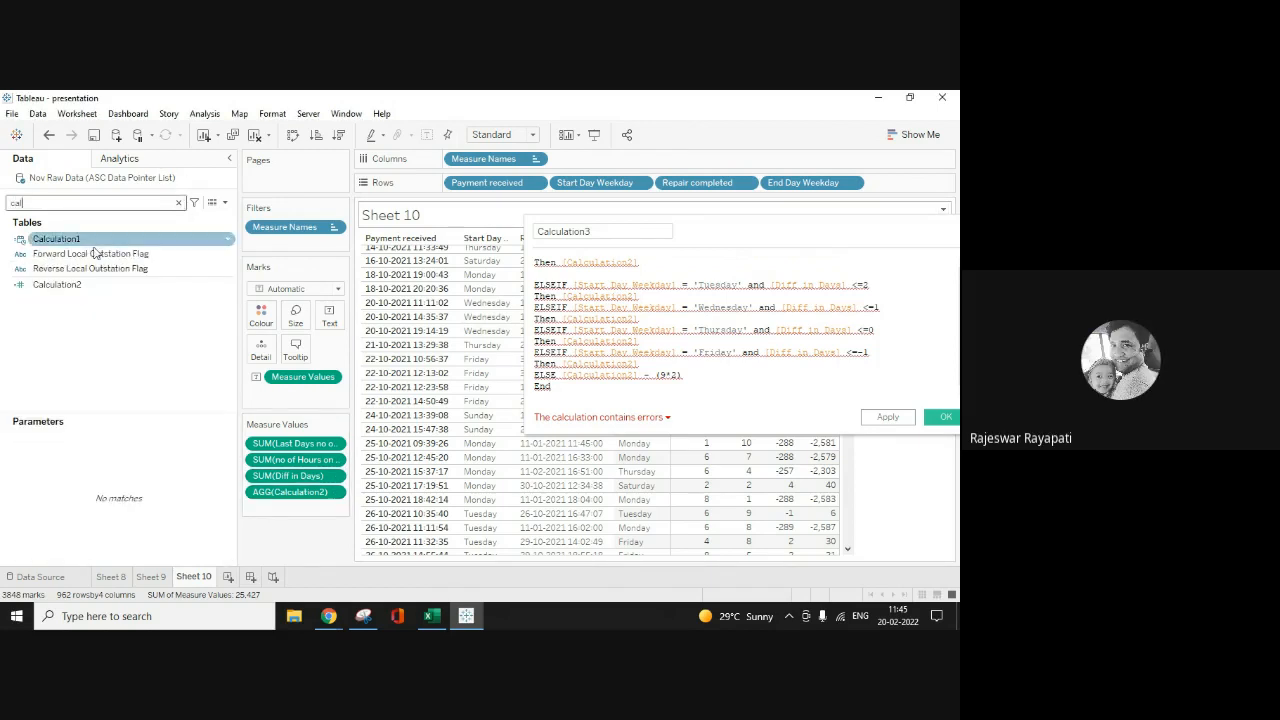
left_click(60, 285)
right_click(62, 289)
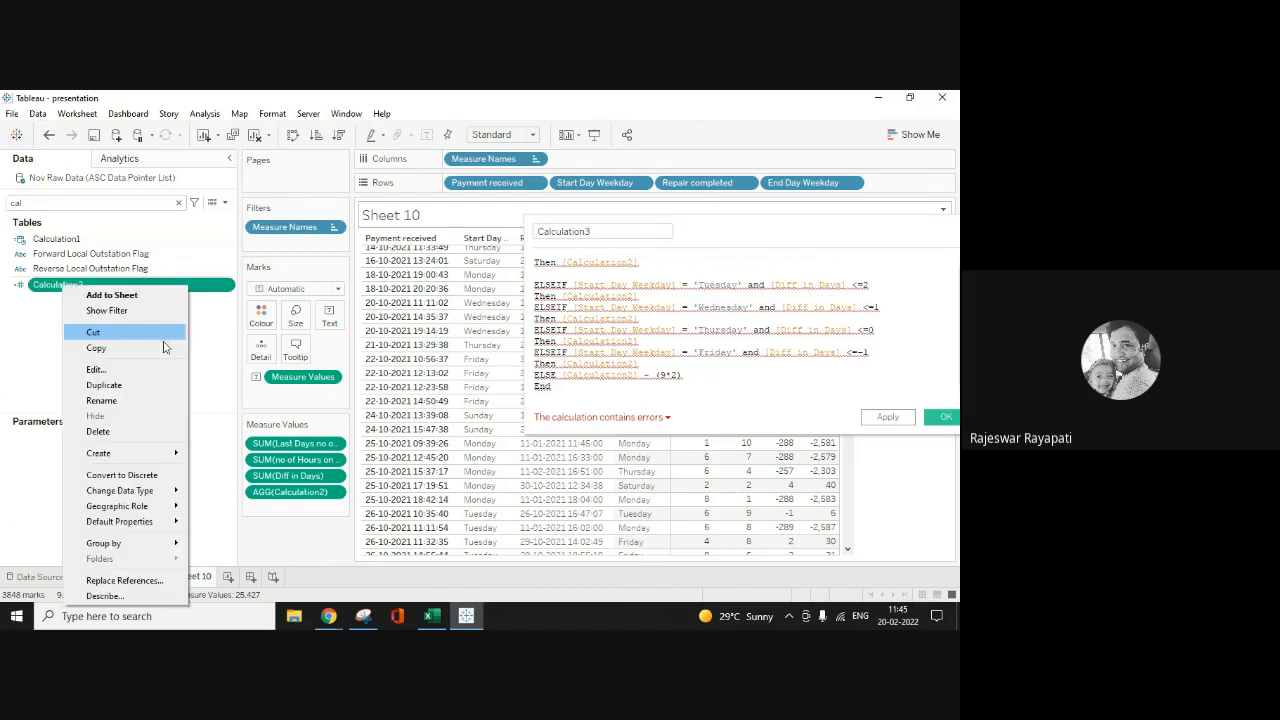
left_click(107, 370)
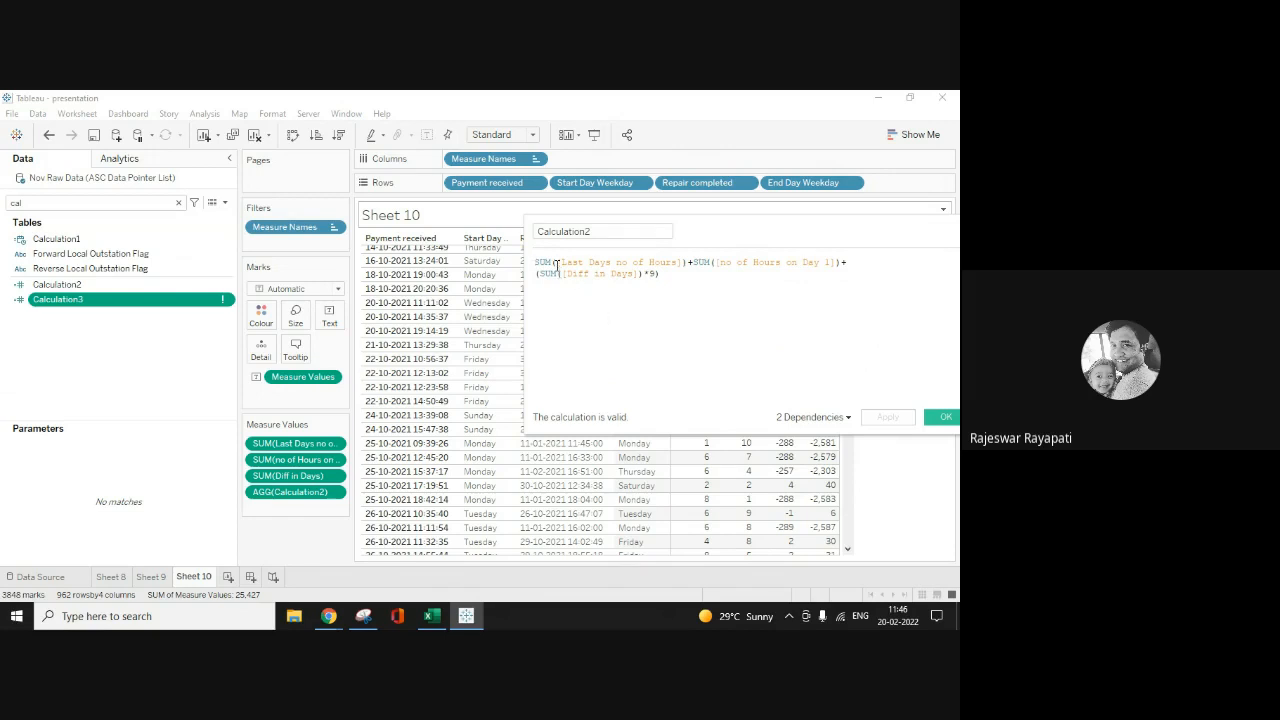
Step: Remove SUM from around [Last Days no of Hours], [no of Hours on Day 1] and [Diff in Days] in Calculation2
left_click_drag(552, 263, 491, 258)
key("BackSpace")
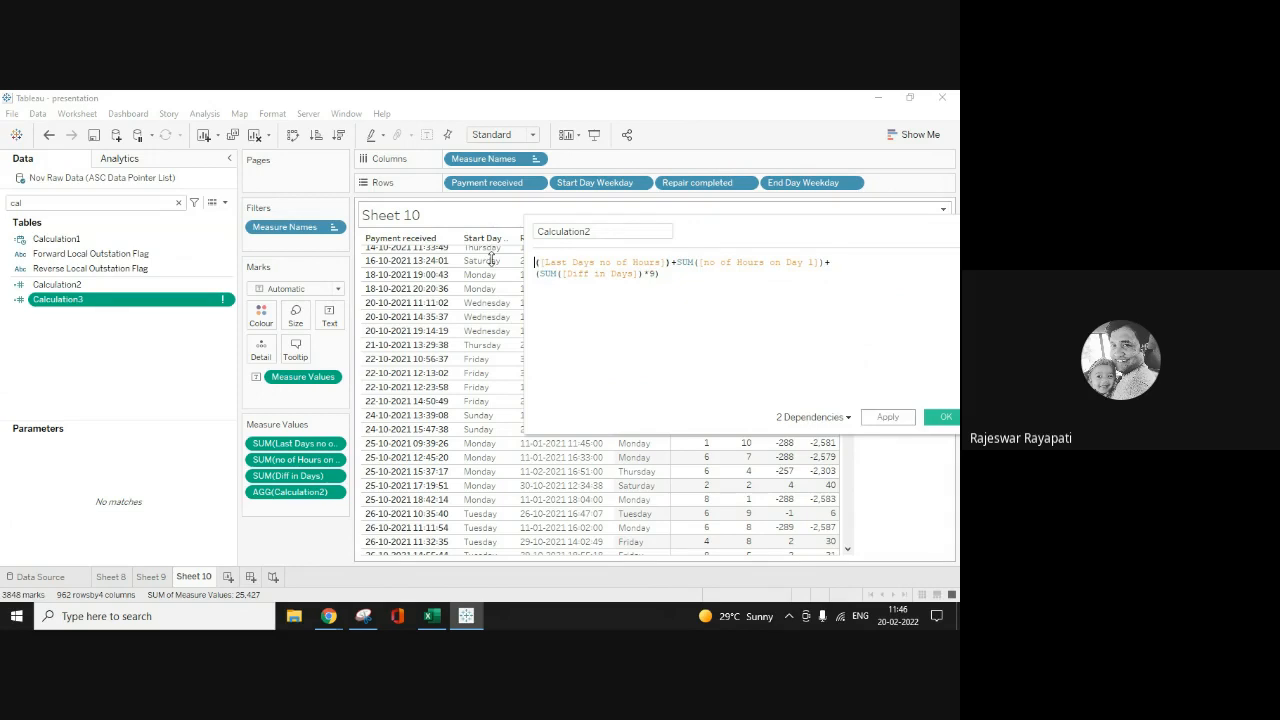
left_click_drag(696, 262, 680, 261)
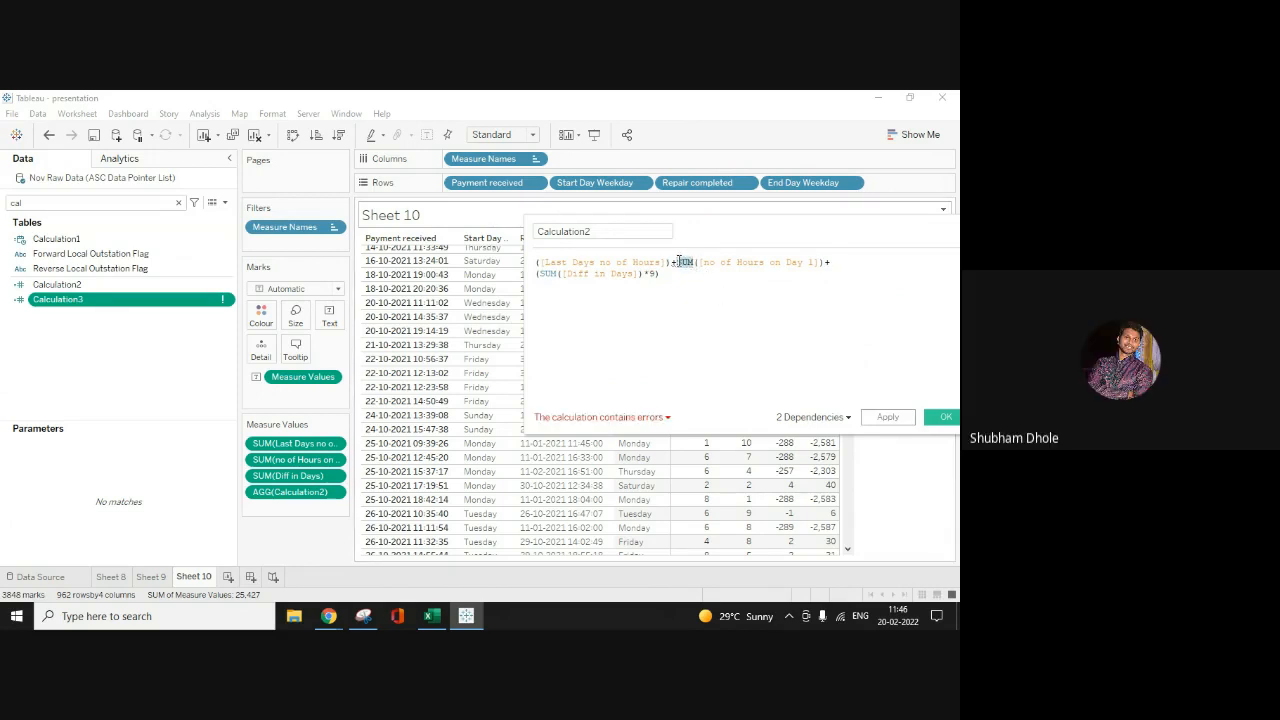
key("BackSpace")
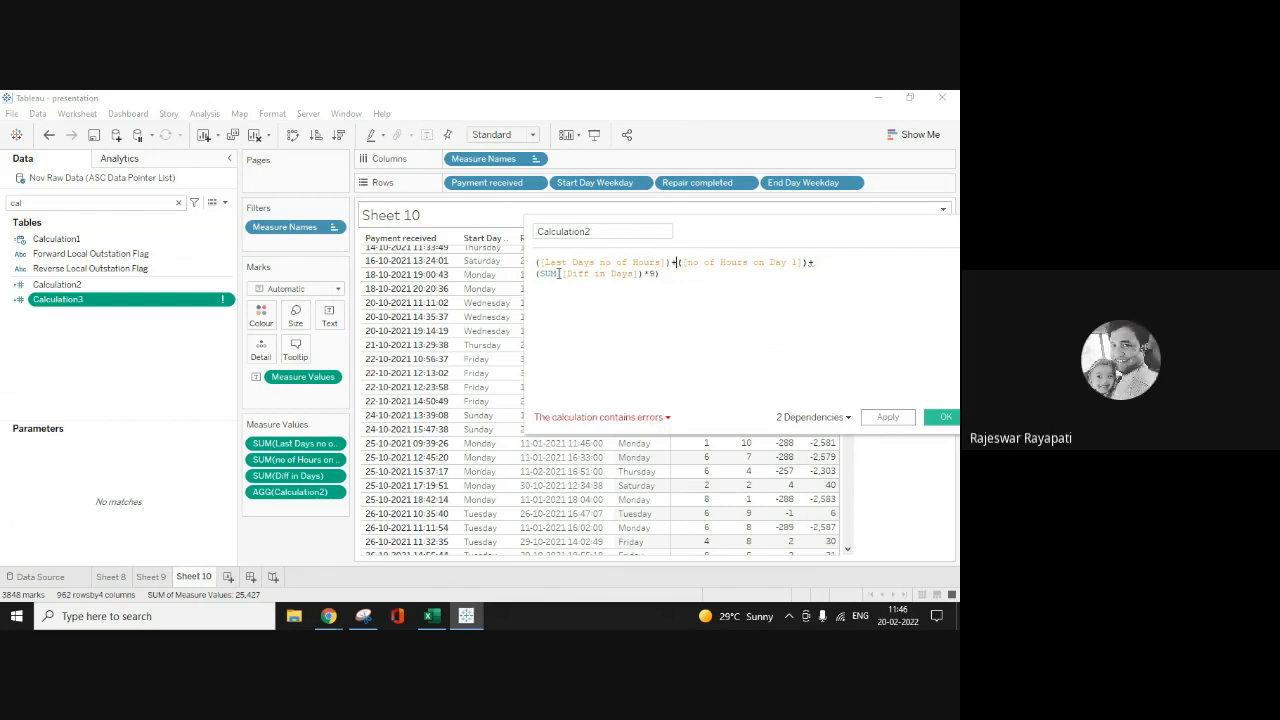
left_click_drag(558, 273, 537, 273)
key("Return")
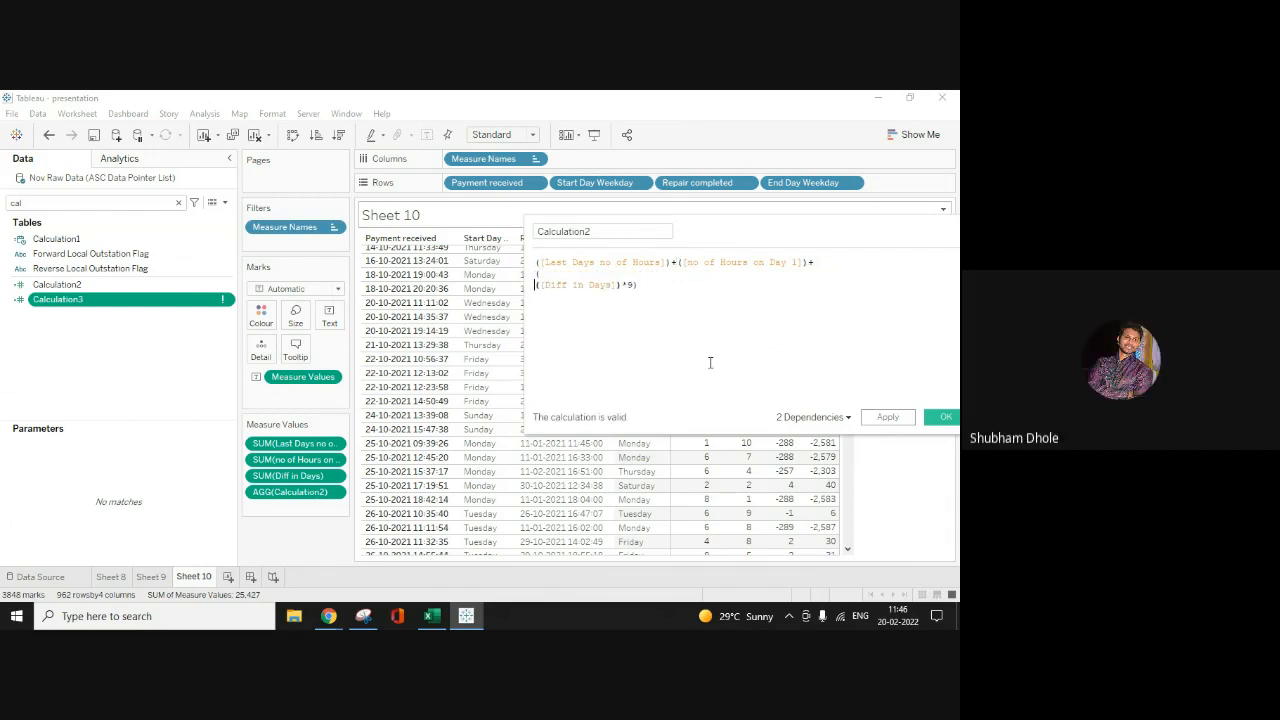
Step: Apply the Calculation2 formula and undo the SUM removals in it
left_click(897, 418)
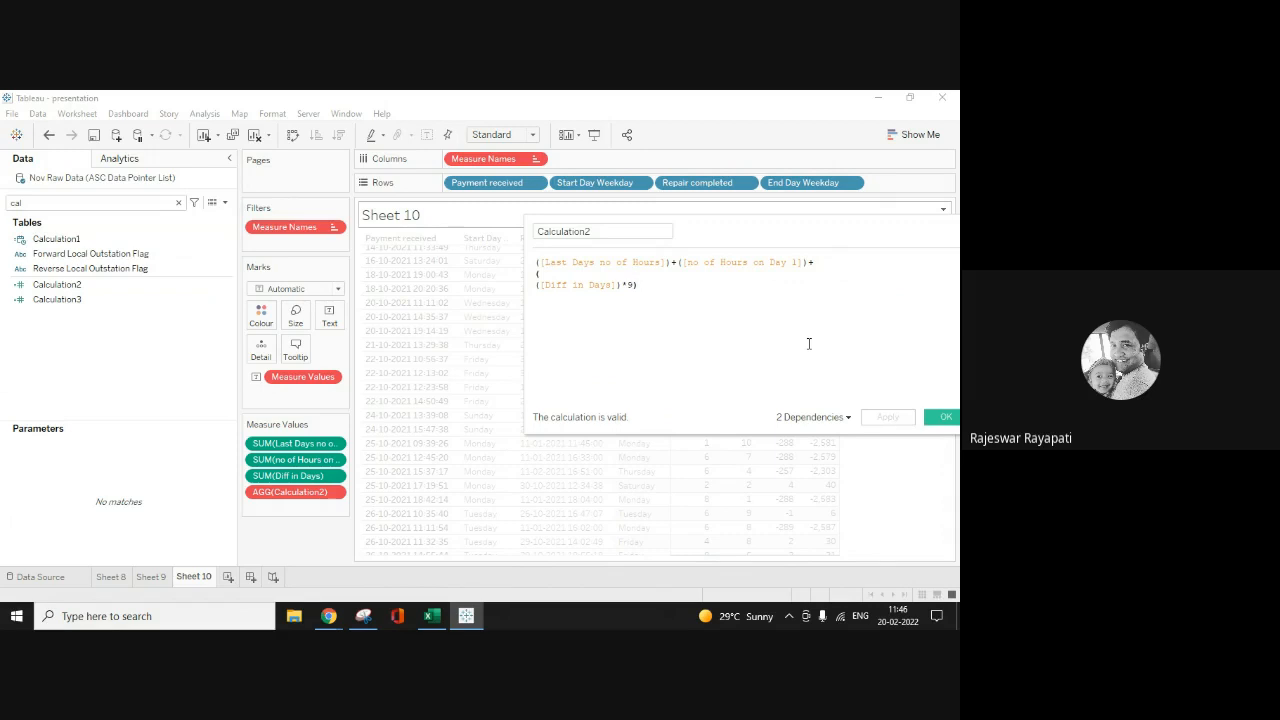
key("ctrl+z")
key("ctrl+z")
key("ctrl+z")
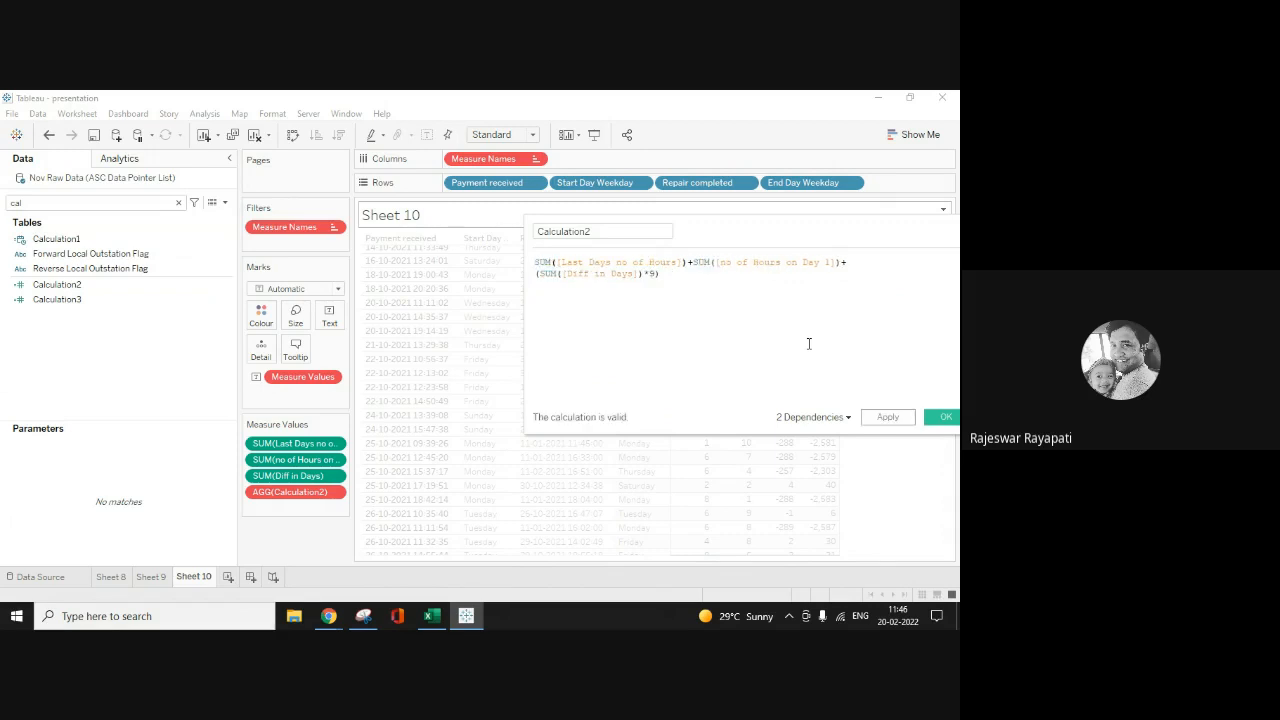
Step: Strip SUM from all three fields of the Calculation2 formula again and save the calculation
key("BackSpace")
key("BackSpace")
key("BackSpace")
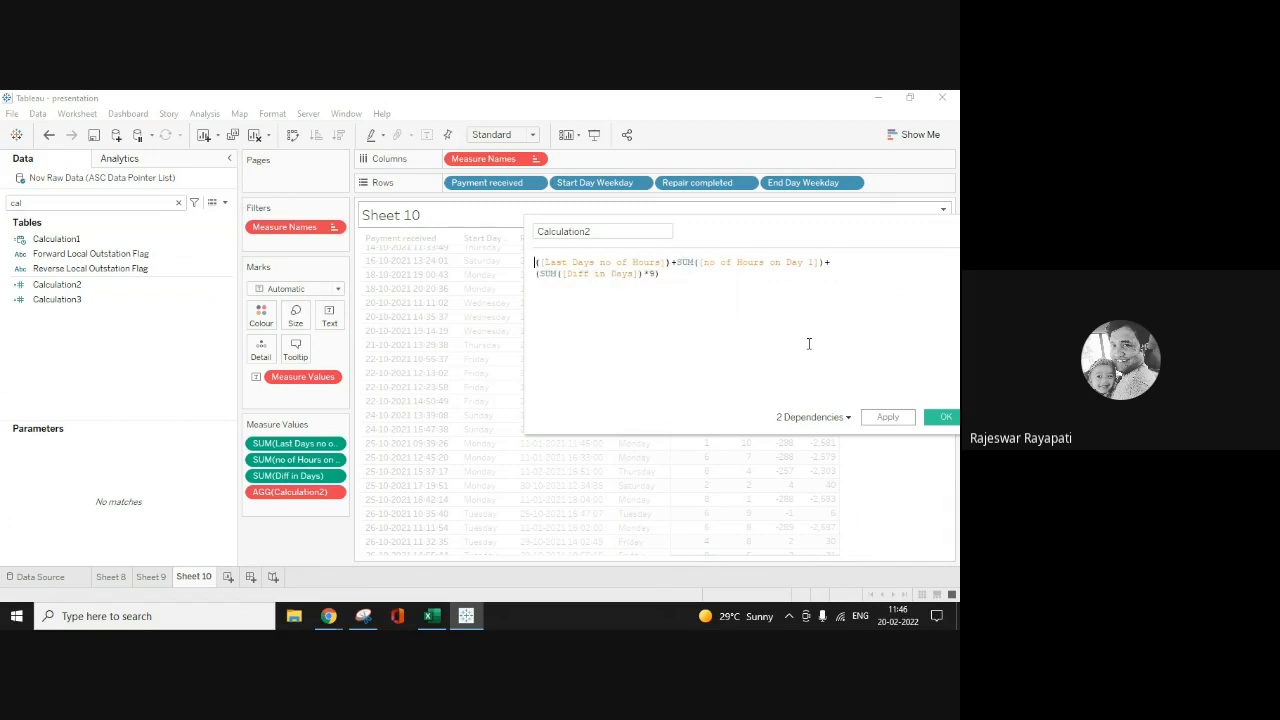
left_click(696, 262)
key("BackSpace")
key("BackSpace")
key("BackSpace")
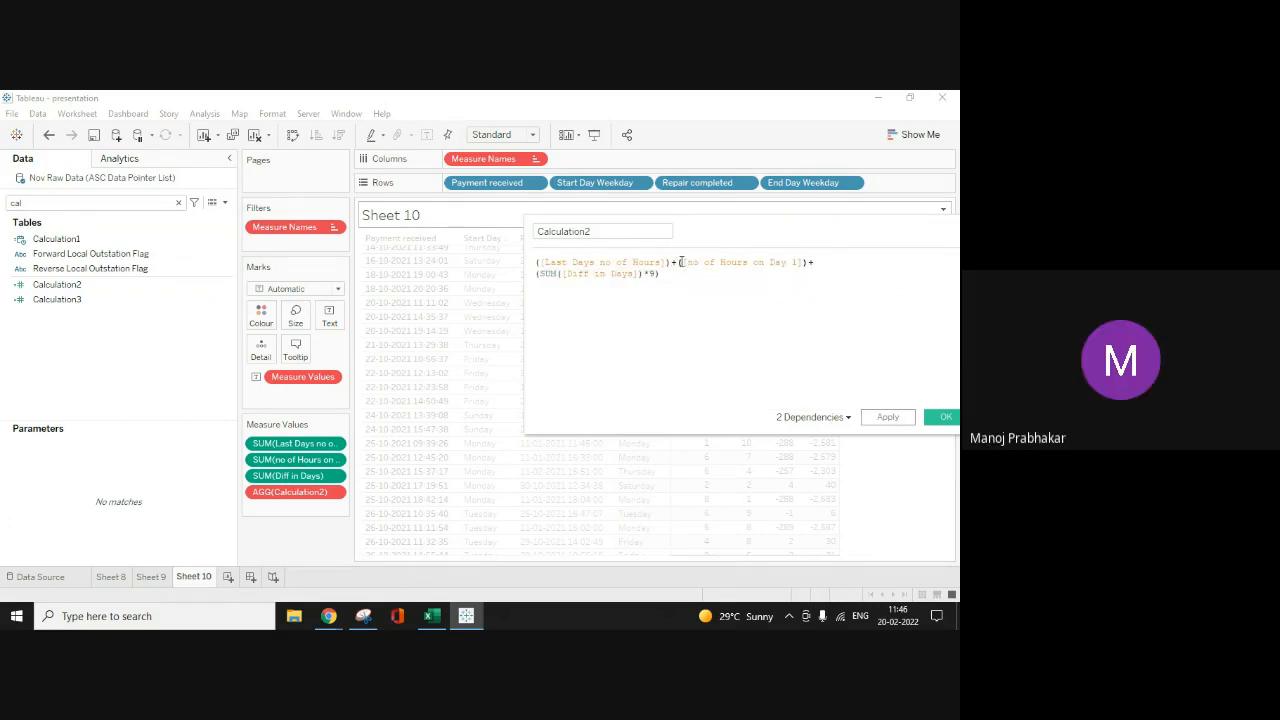
left_click(557, 274)
key("BackSpace")
key("BackSpace")
key("BackSpace")
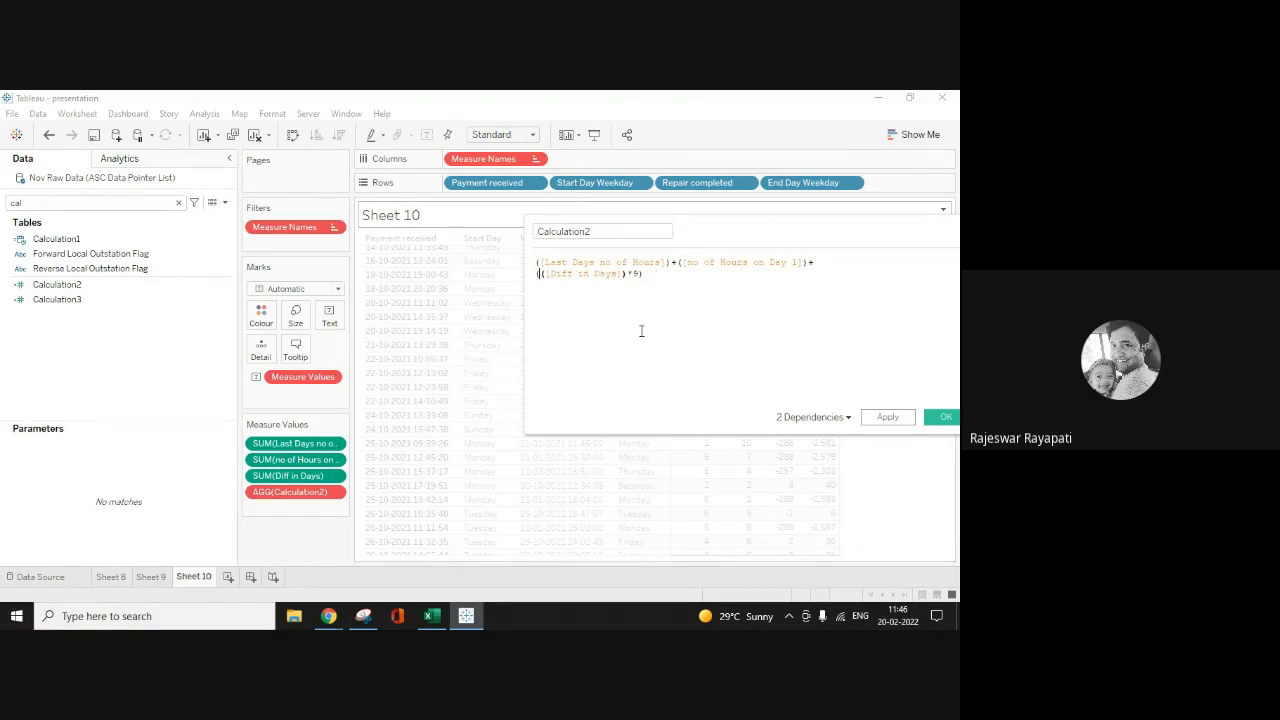
left_click_drag(808, 231, 720, 234)
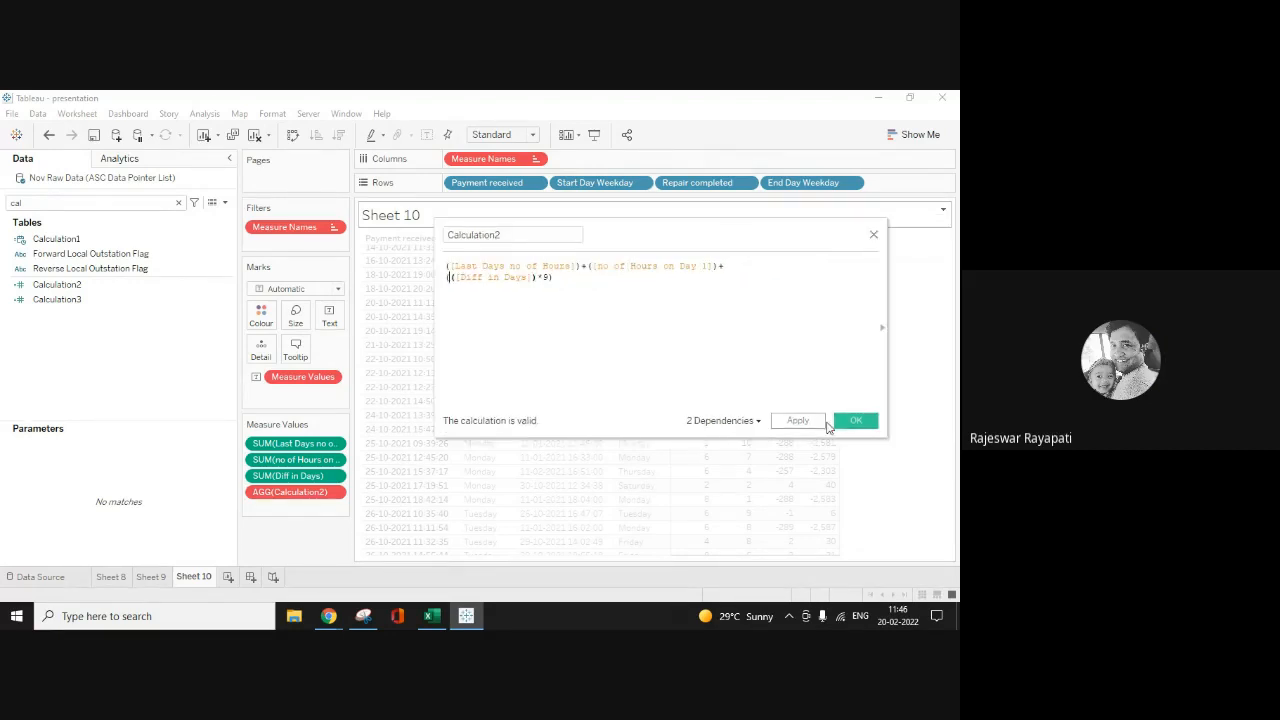
left_click(852, 420)
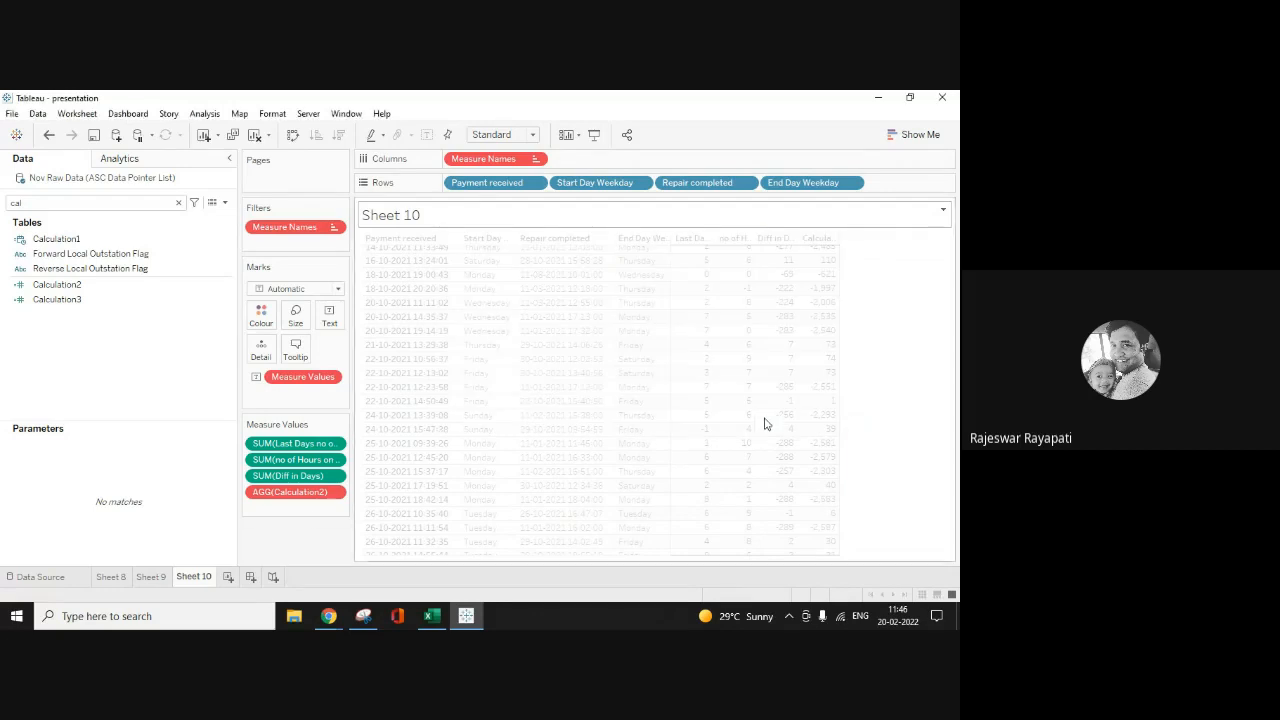
Step: Replace the invalid AGG(Calculation2) measure in the view's measure values with the updated Calculation2 field
left_click_drag(300, 493, 238, 501)
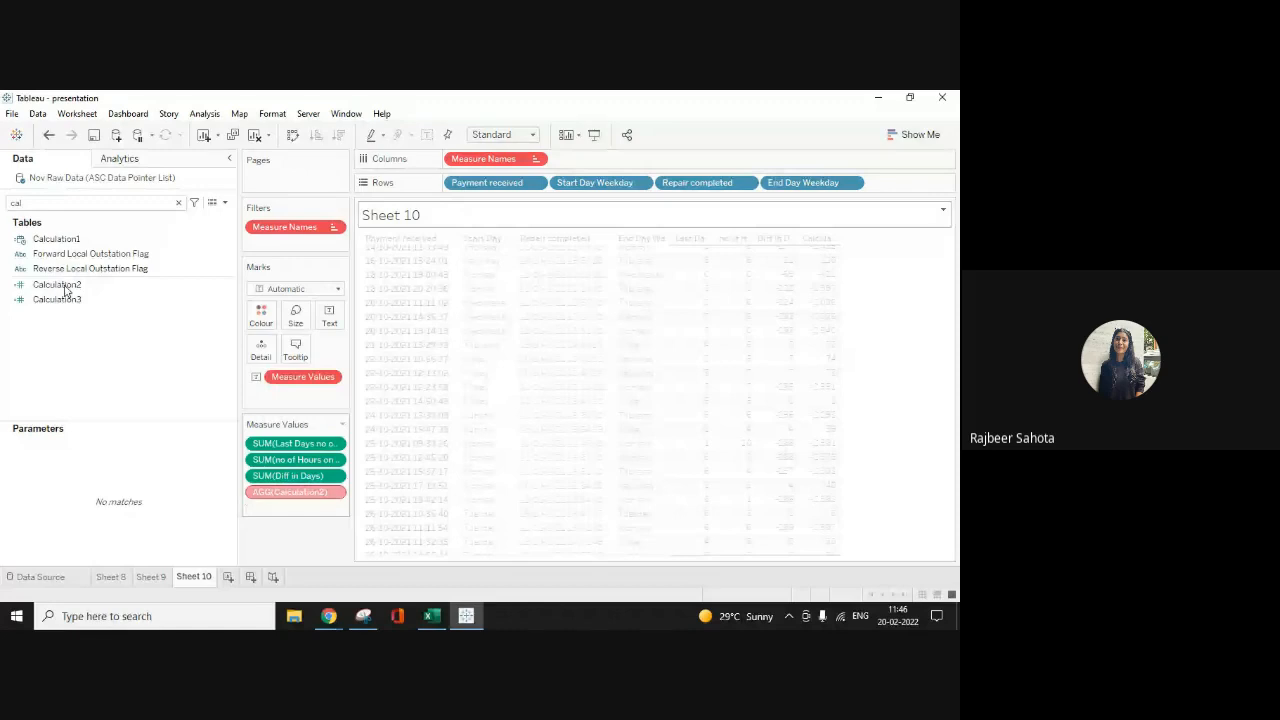
left_click_drag(65, 290, 296, 497)
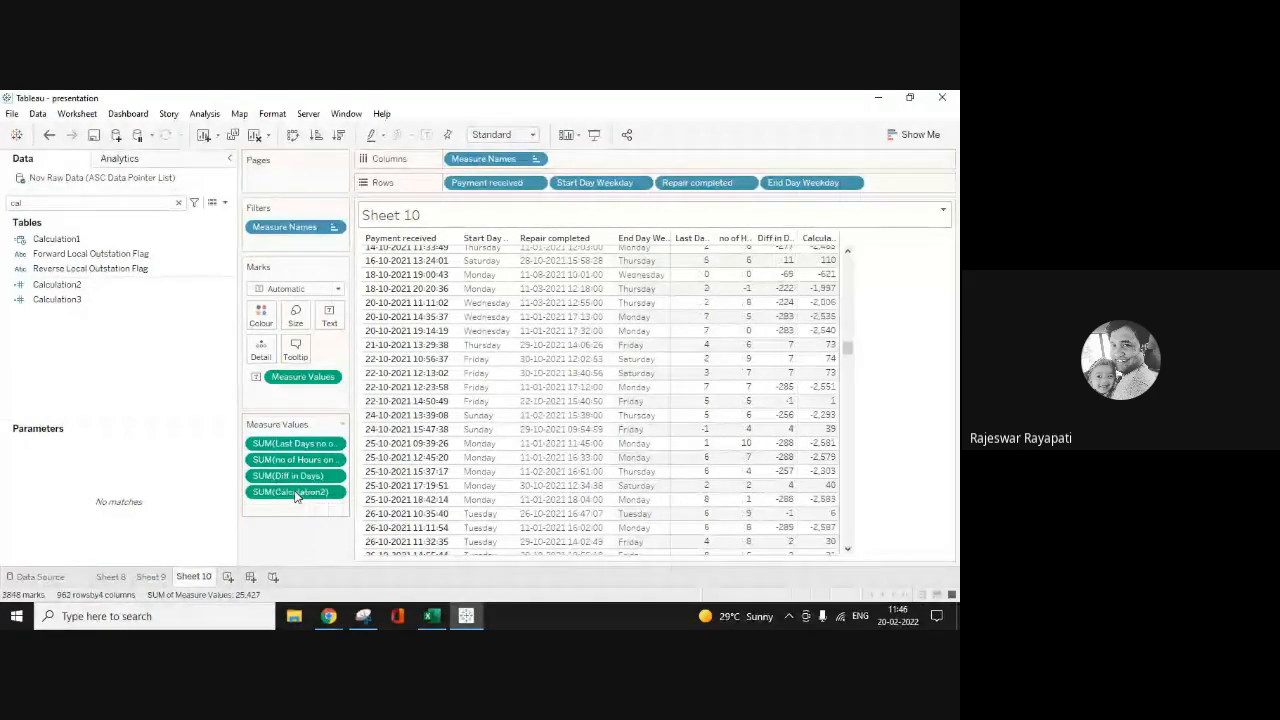
Step: Create a calculated field beginning IF [Start Day Weekday] = 'Monday' and [Diff in Days] <= 3
left_click(204, 113)
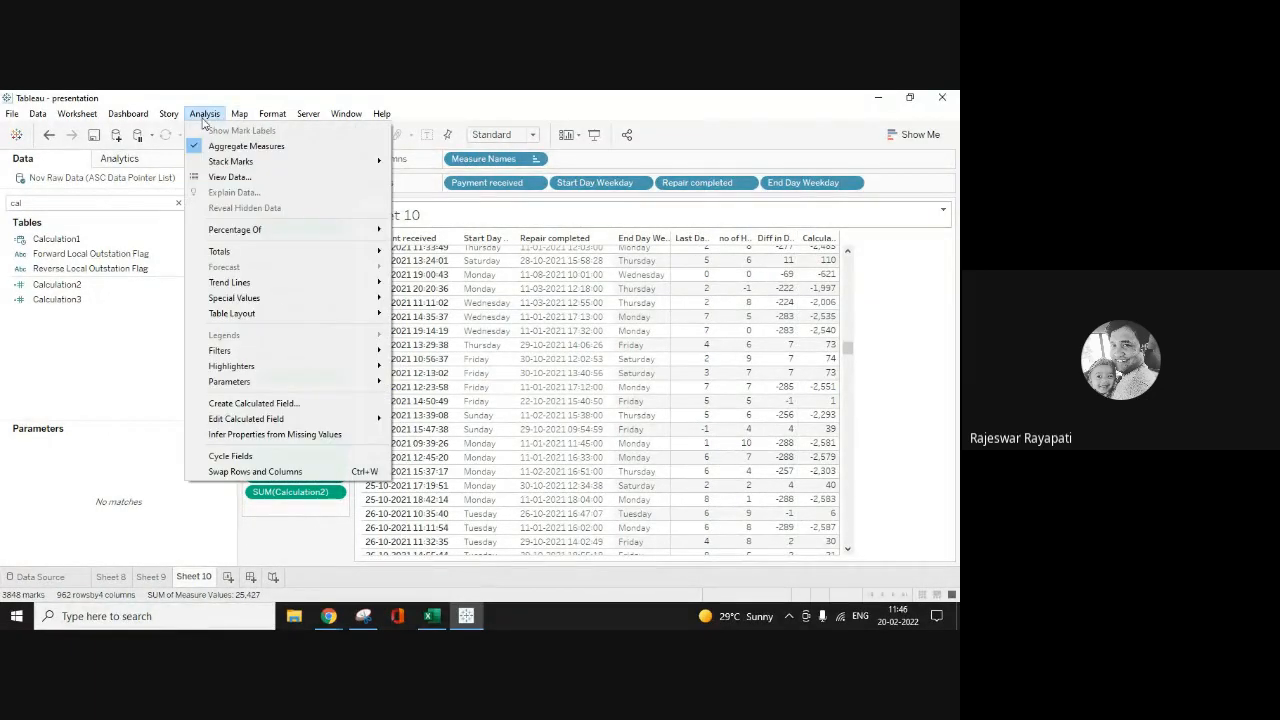
left_click(302, 405)
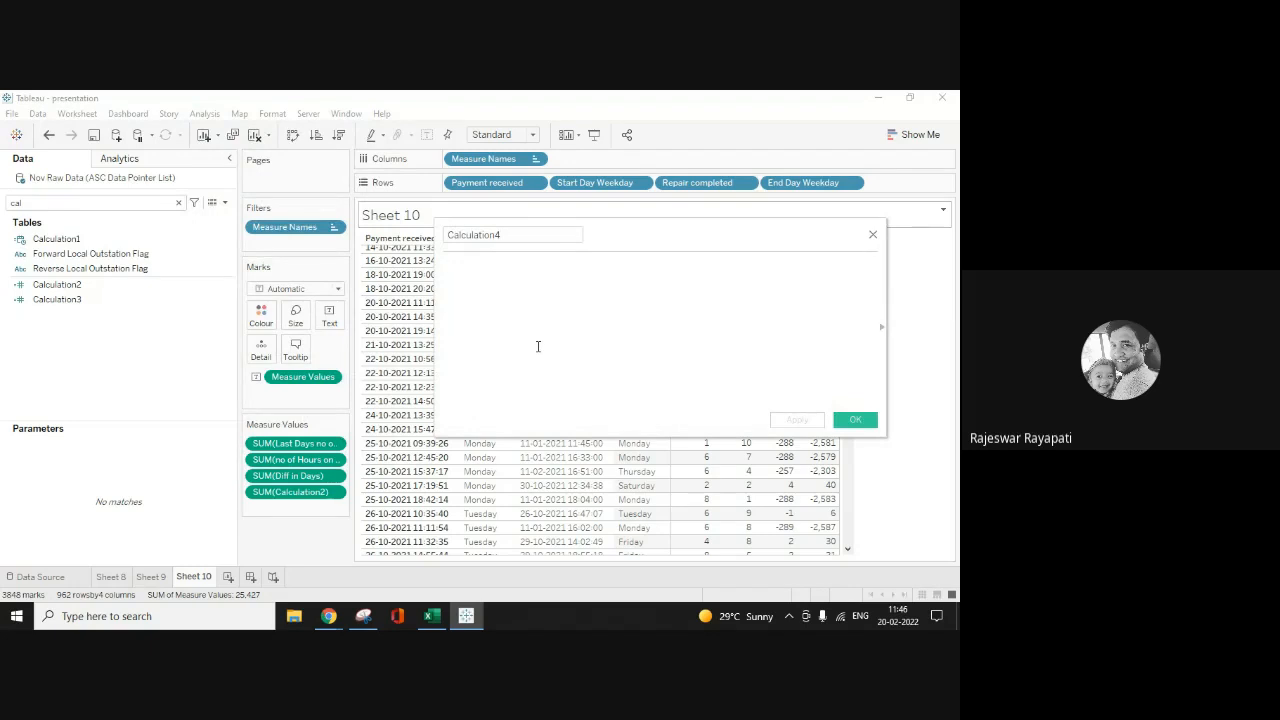
type("IF Star")
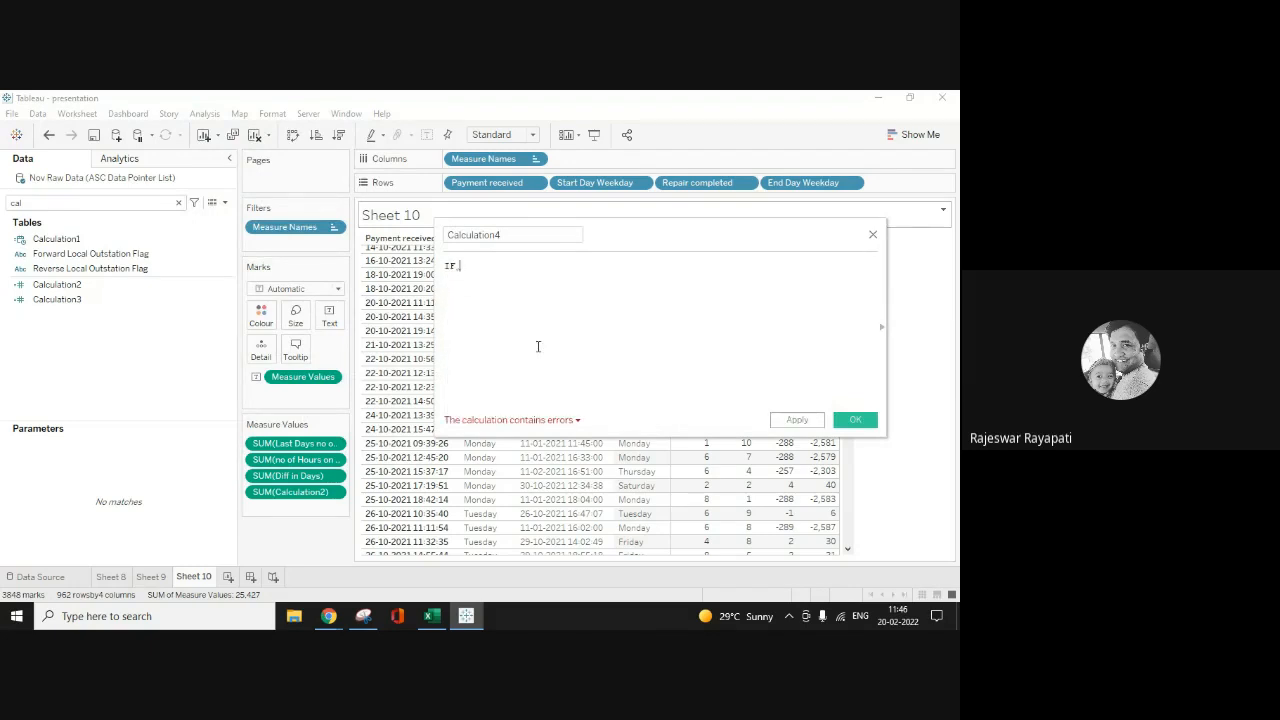
key("Return")
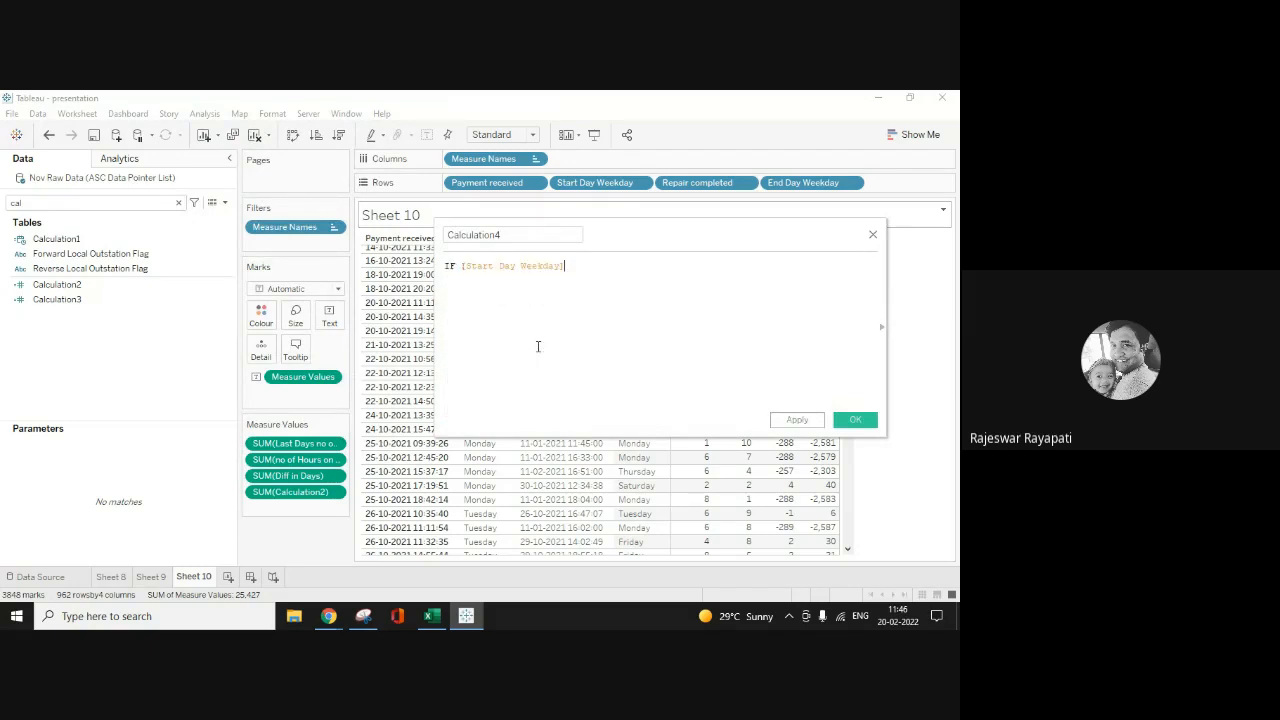
type("= 'Monday' and")
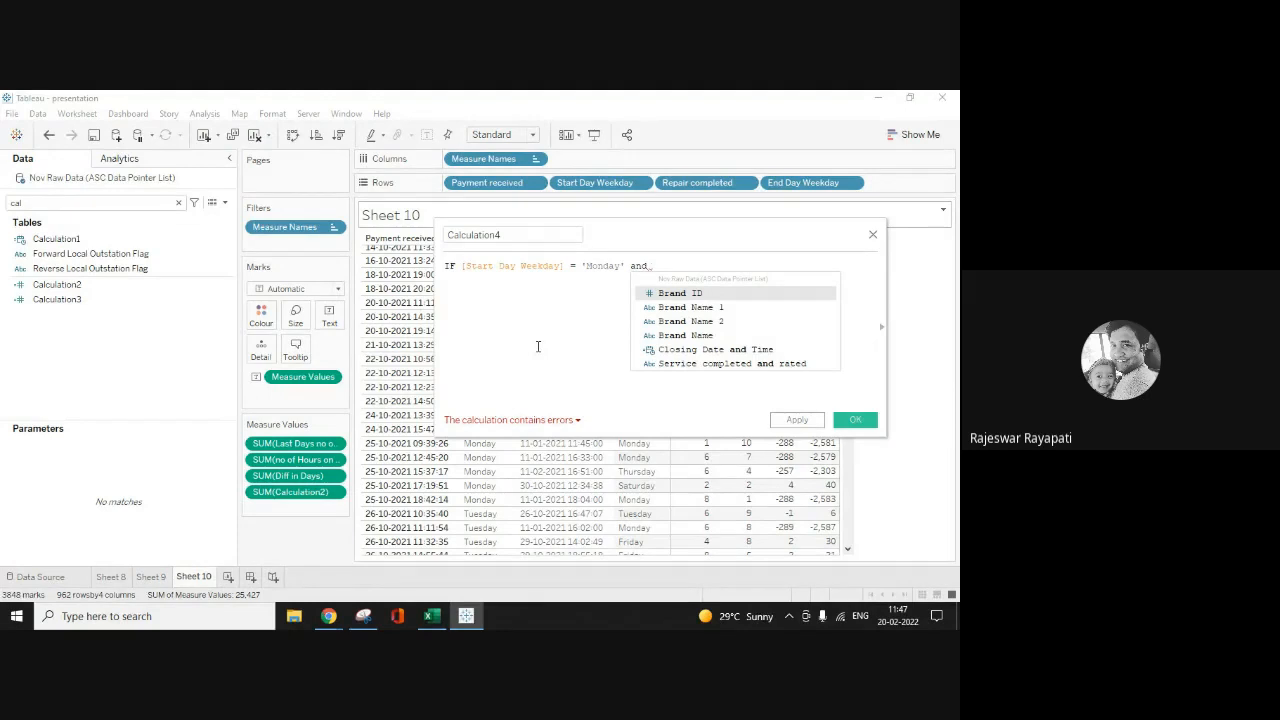
type("diff")
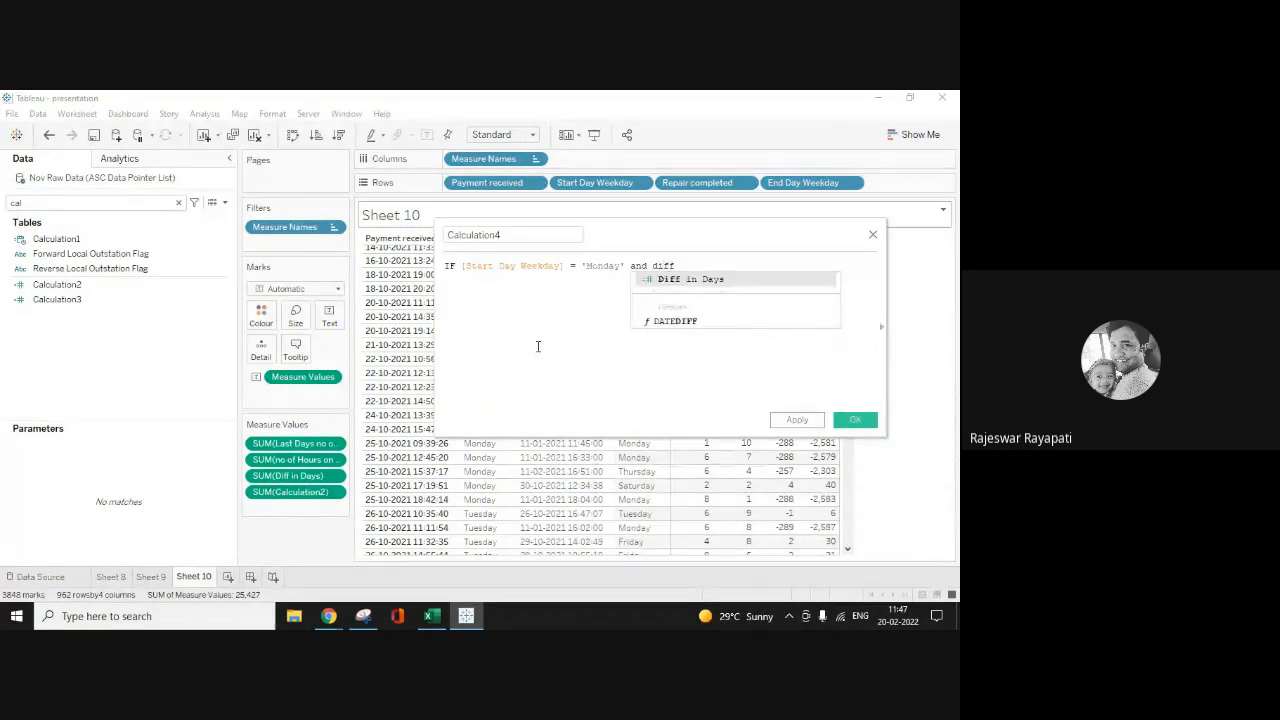
key("Return")
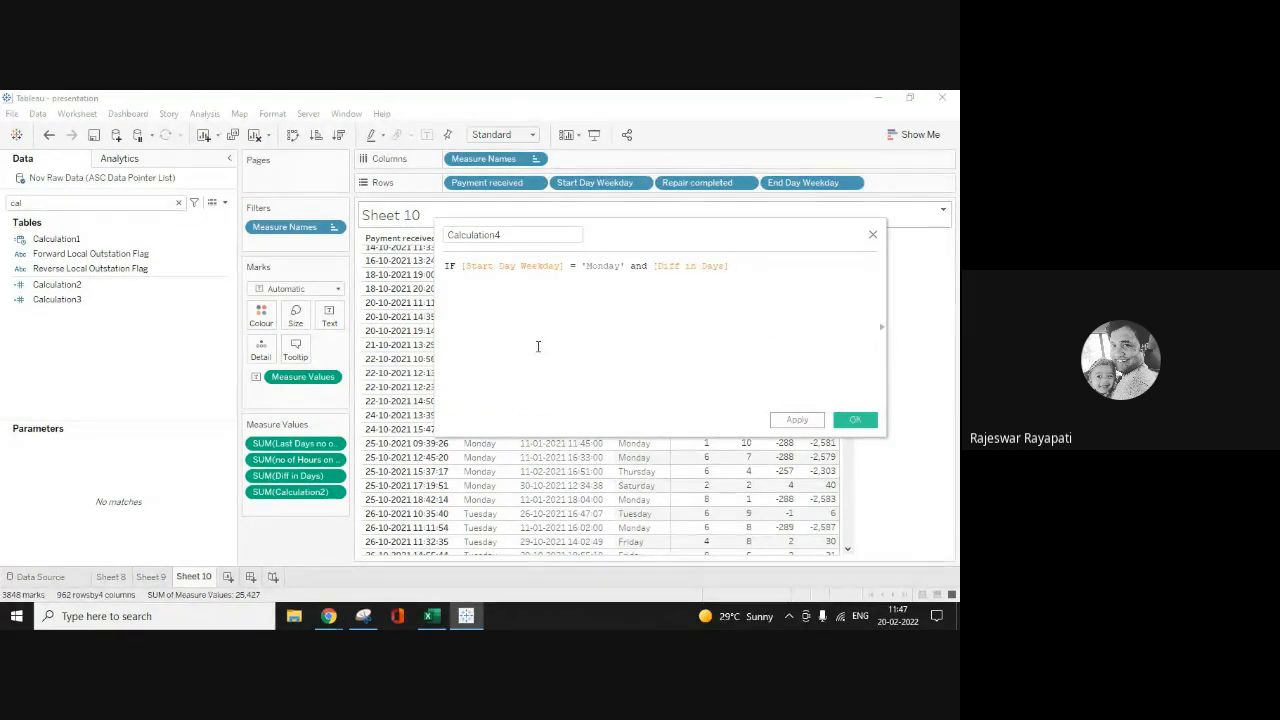
type("<= 3")
key("Return")
type("Then Cal")
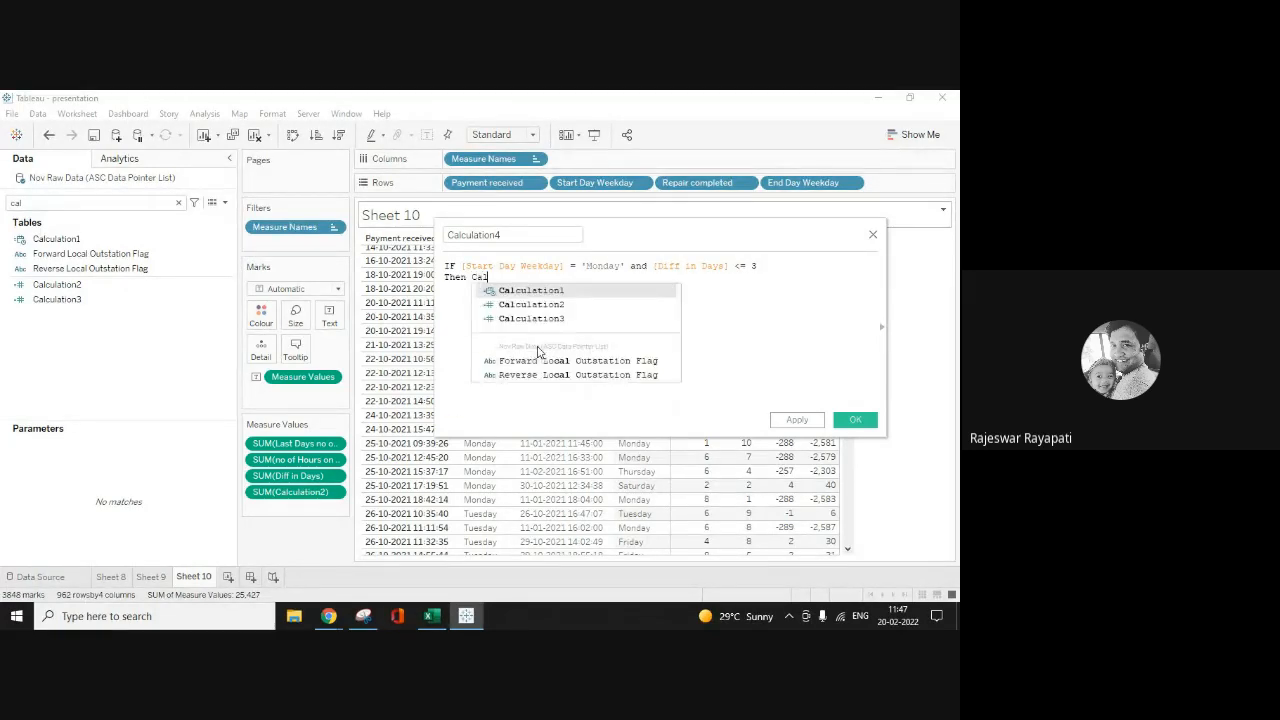
key("BackSpace")
key("BackSpace")
key("BackSpace")
key("BackSpace")
key("BackSpace")
key("BackSpace")
key("BackSpace")
key("BackSpace")
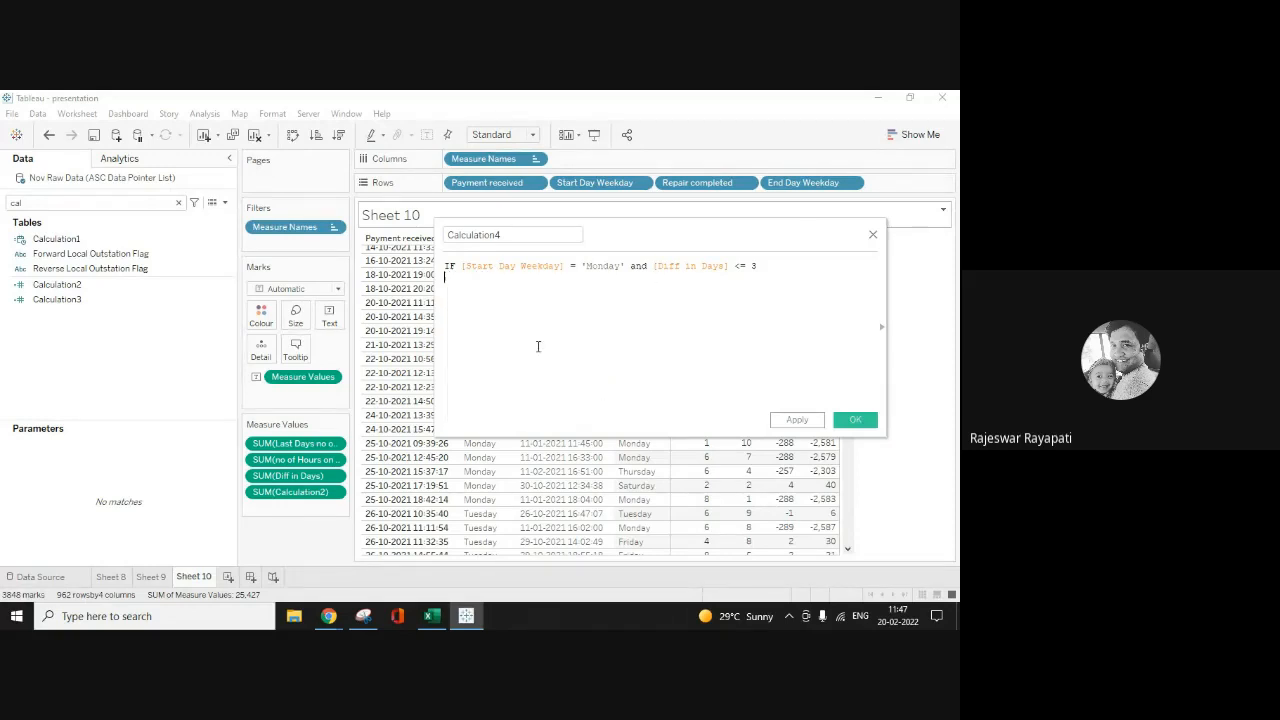
key("BackSpace")
Step: Add an Or line containing a copy of the Monday condition, [Start Day Weekday] = 'Monday' and [Diff in Days] <= 3
key("Return")
type("Or")
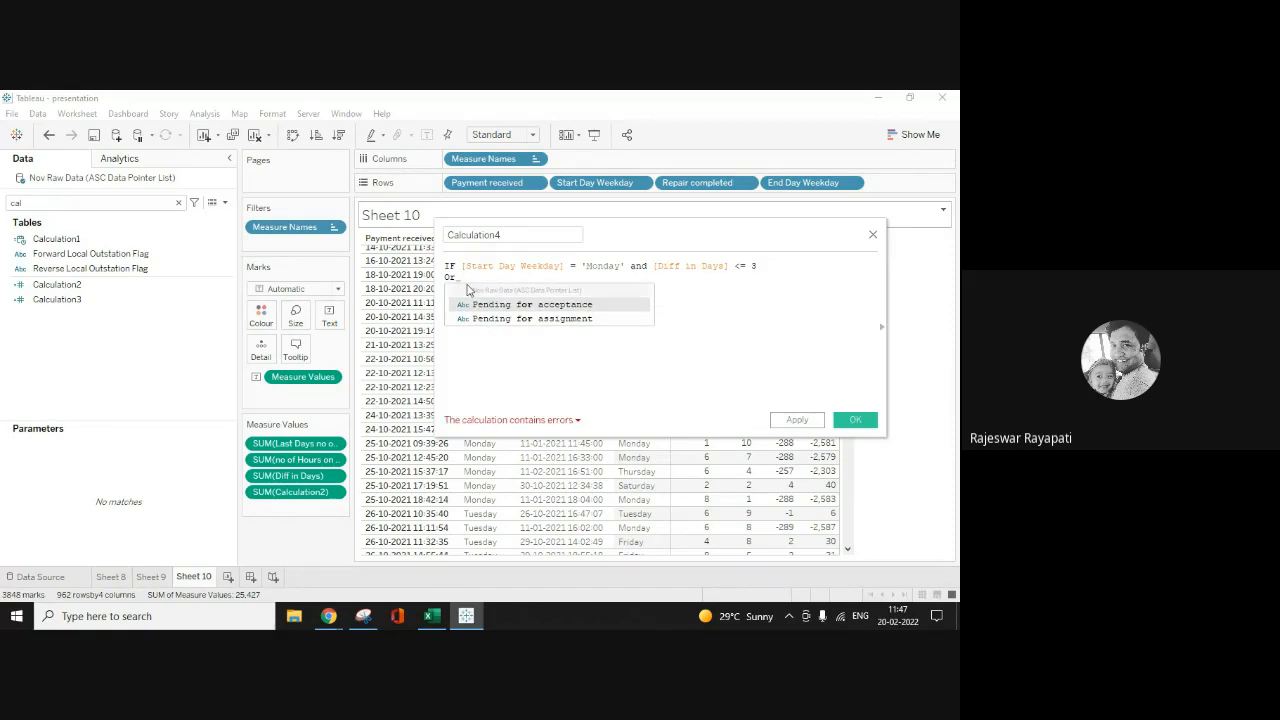
left_click_drag(461, 266, 800, 260)
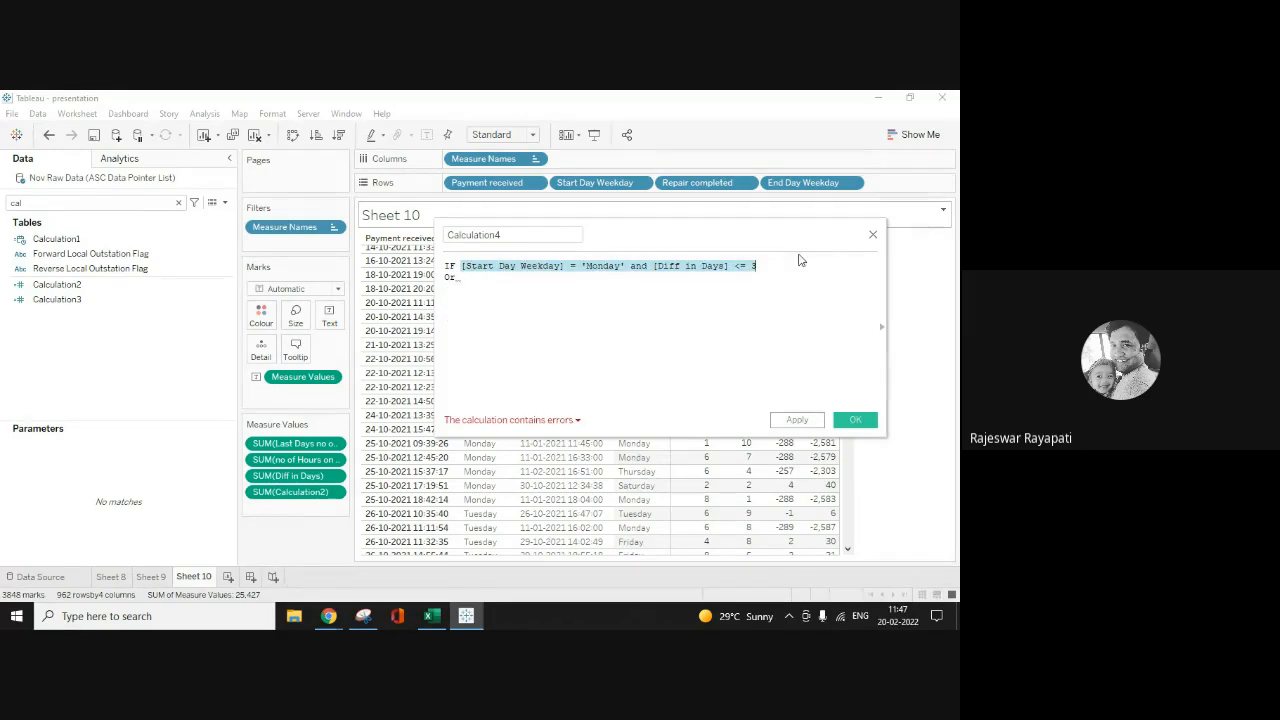
key("ctrl+c")
left_click(520, 280)
key("ctrl+v")
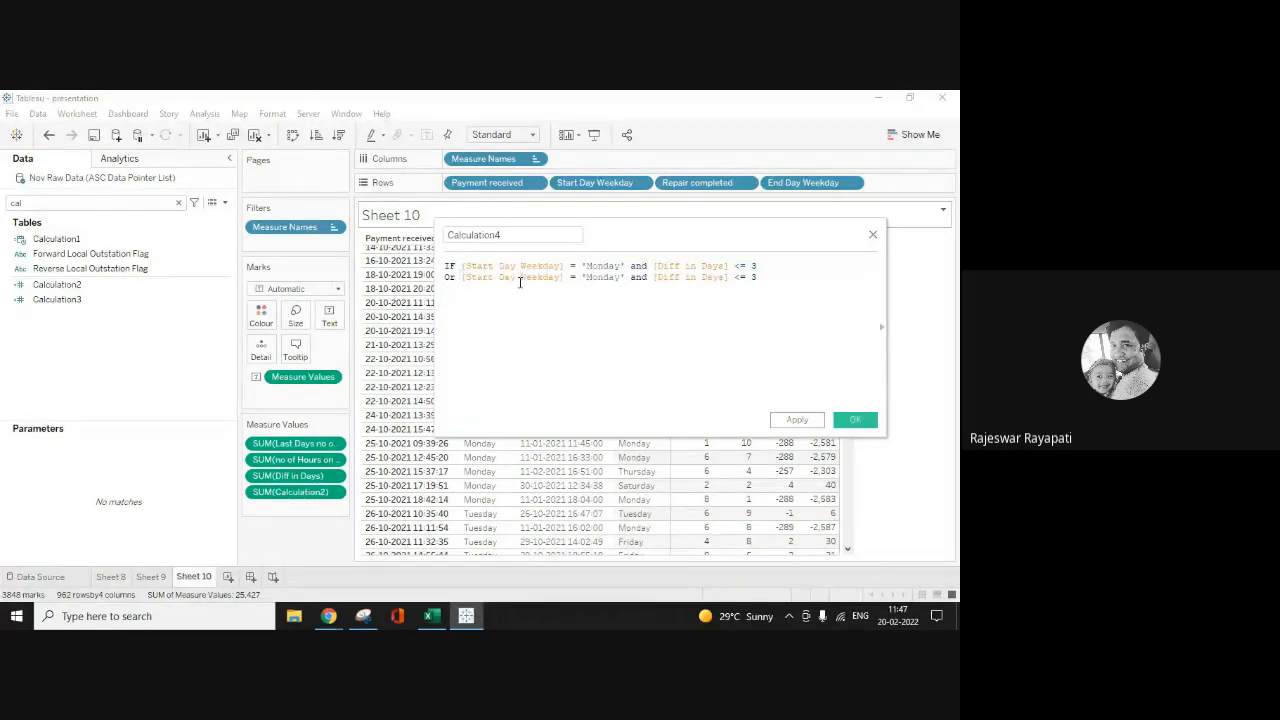
Step: Enclose each of the two Monday conditions in its own pair of parentheses
left_click(463, 265)
type("(")
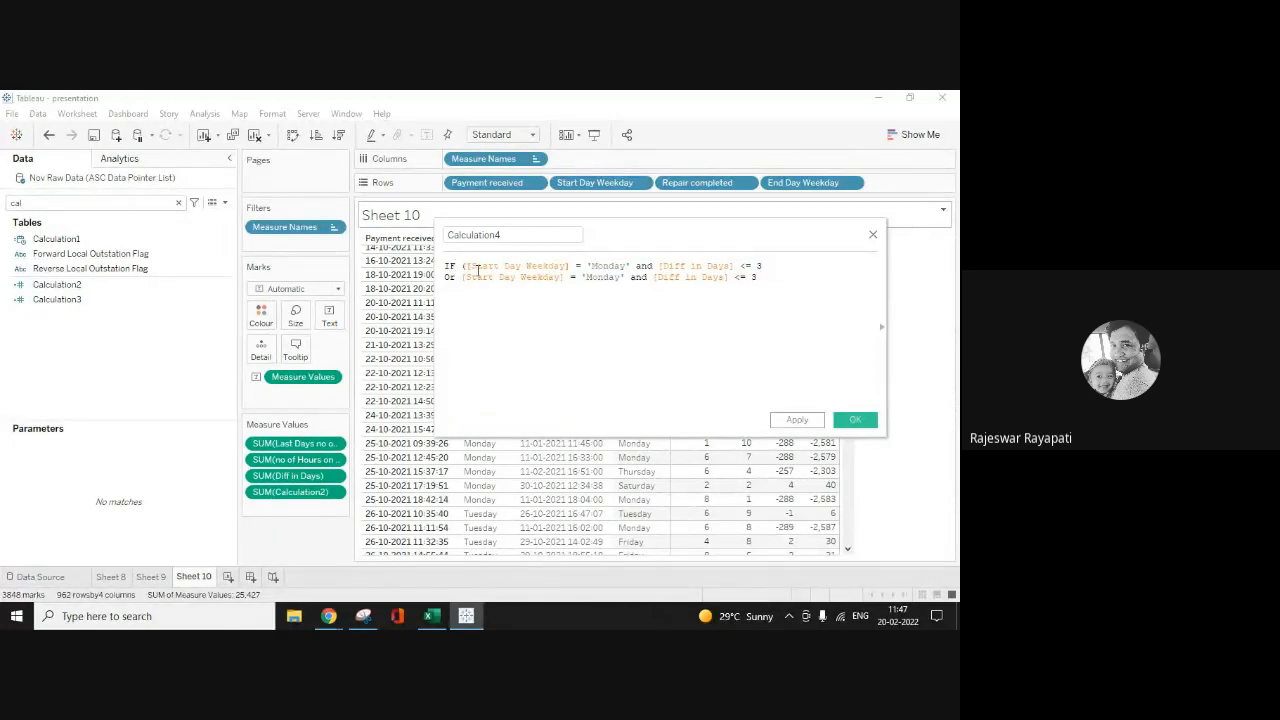
left_click(775, 265)
type(")")
left_click(462, 277)
type("(")
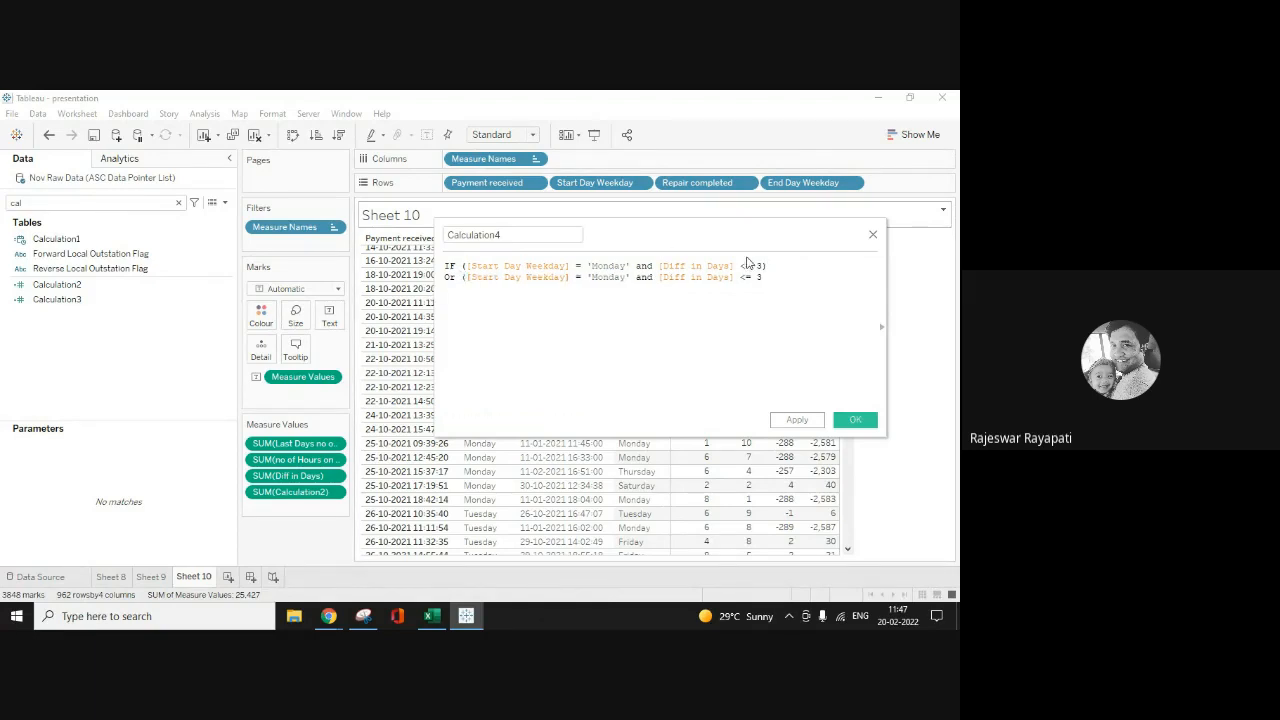
left_click(781, 279)
type(")")
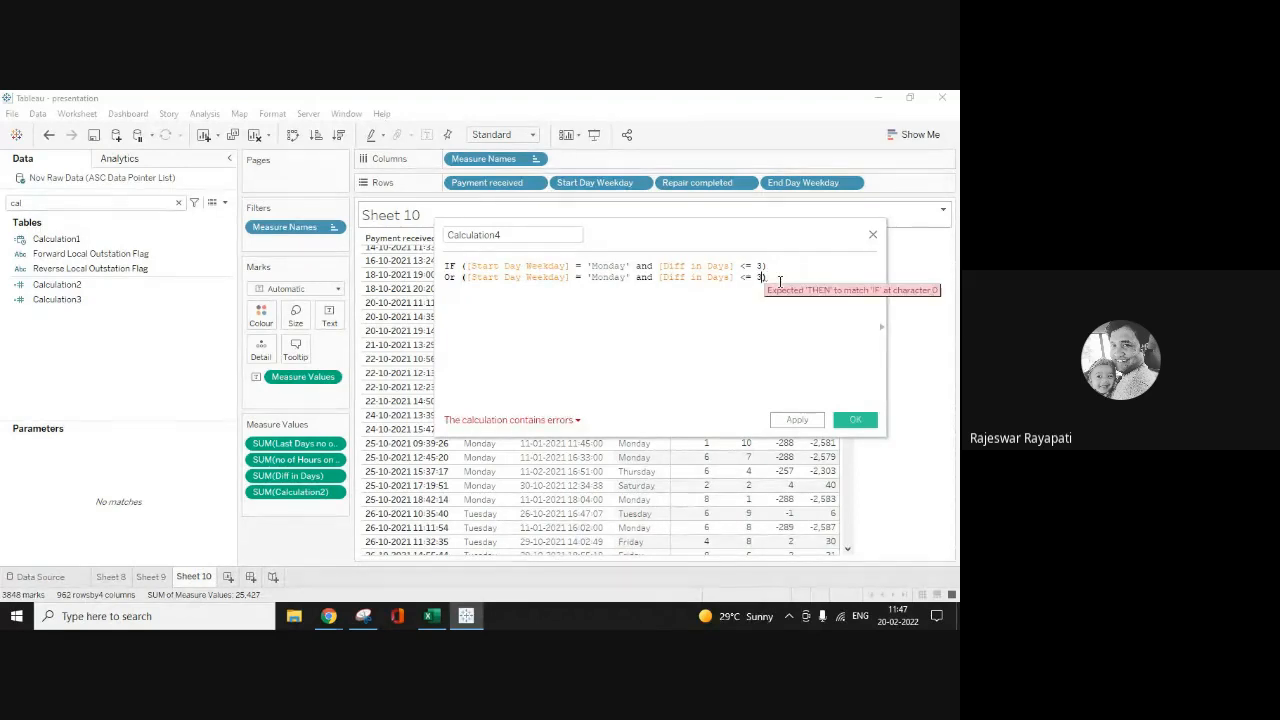
Step: Set the second condition's [Diff in Days] limit to 2 and duplicate that Or line below it
key("BackSpace")
key("BackSpace")
type("2)")
left_click_drag(773, 280, 436, 276)
key("ctrl+c")
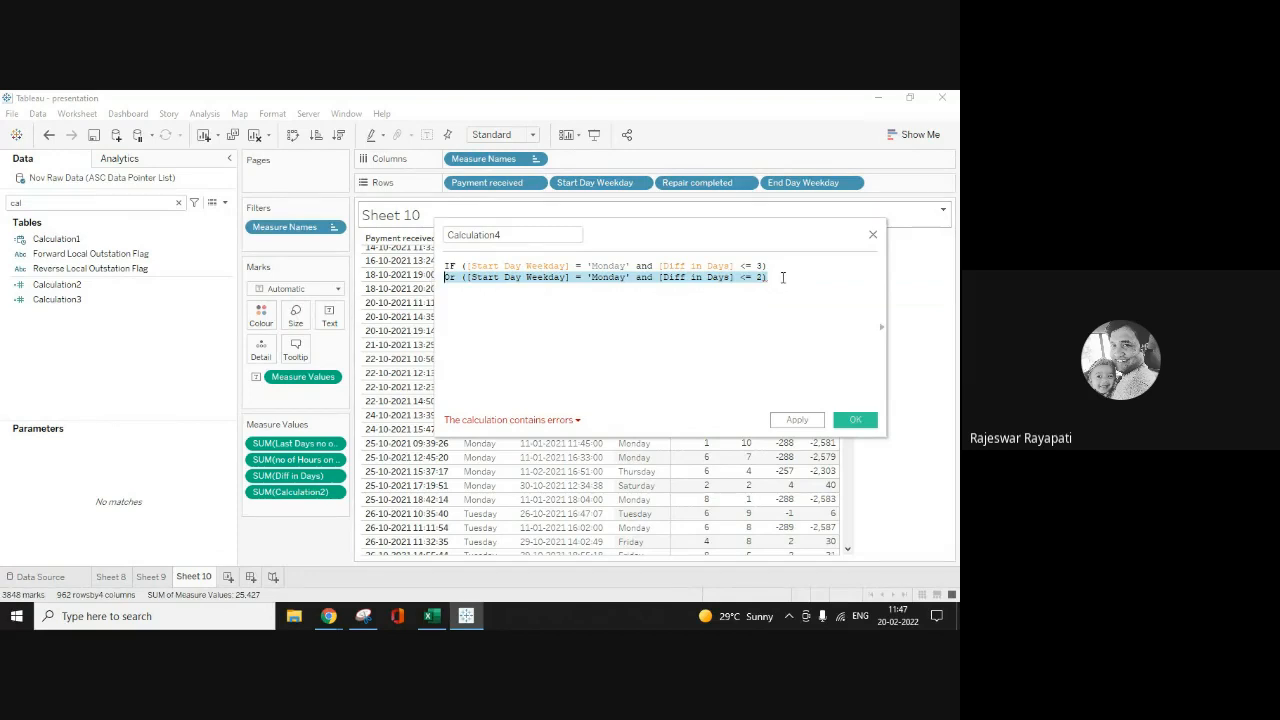
left_click(784, 277)
key("Return")
key("ctrl+v")
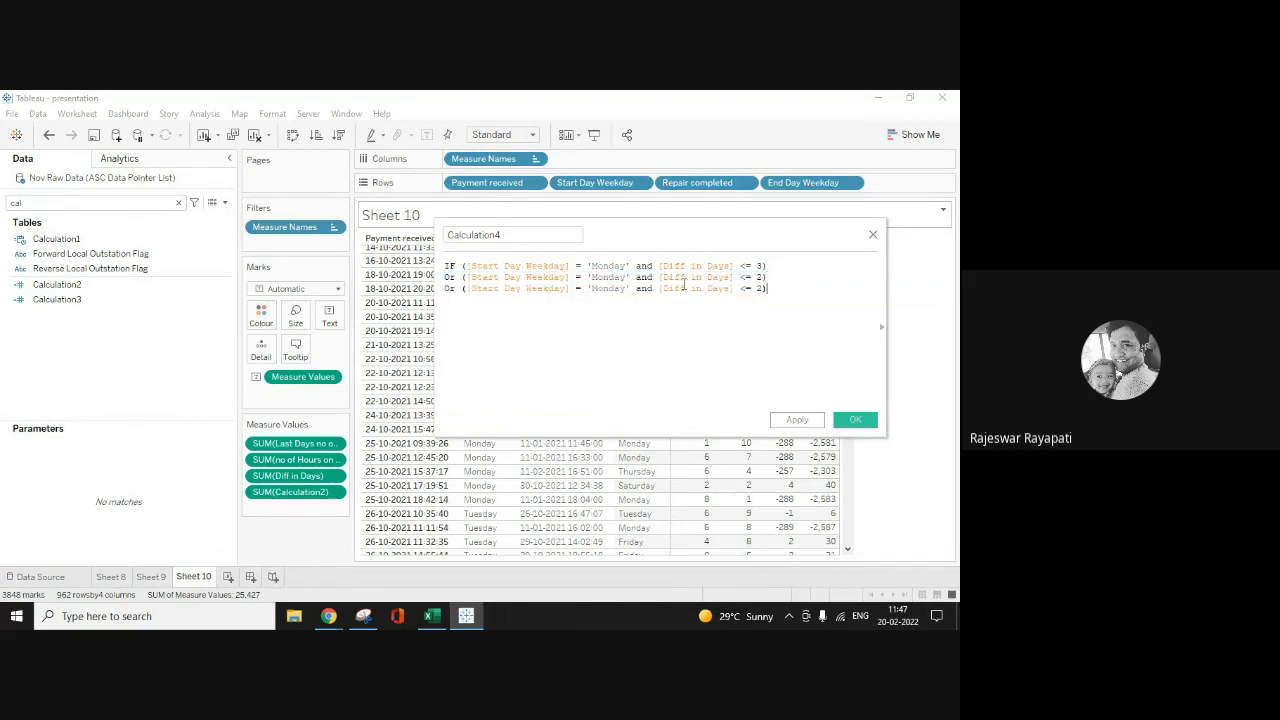
Step: Change the weekday in the second condition to 'Tuesday'
double_click(620, 277)
key("BackSpace")
type("Tuesday")
Step: Change the third condition's weekday to 'Wednesday' and its [Diff in Days] limit to 1
left_click(626, 288)
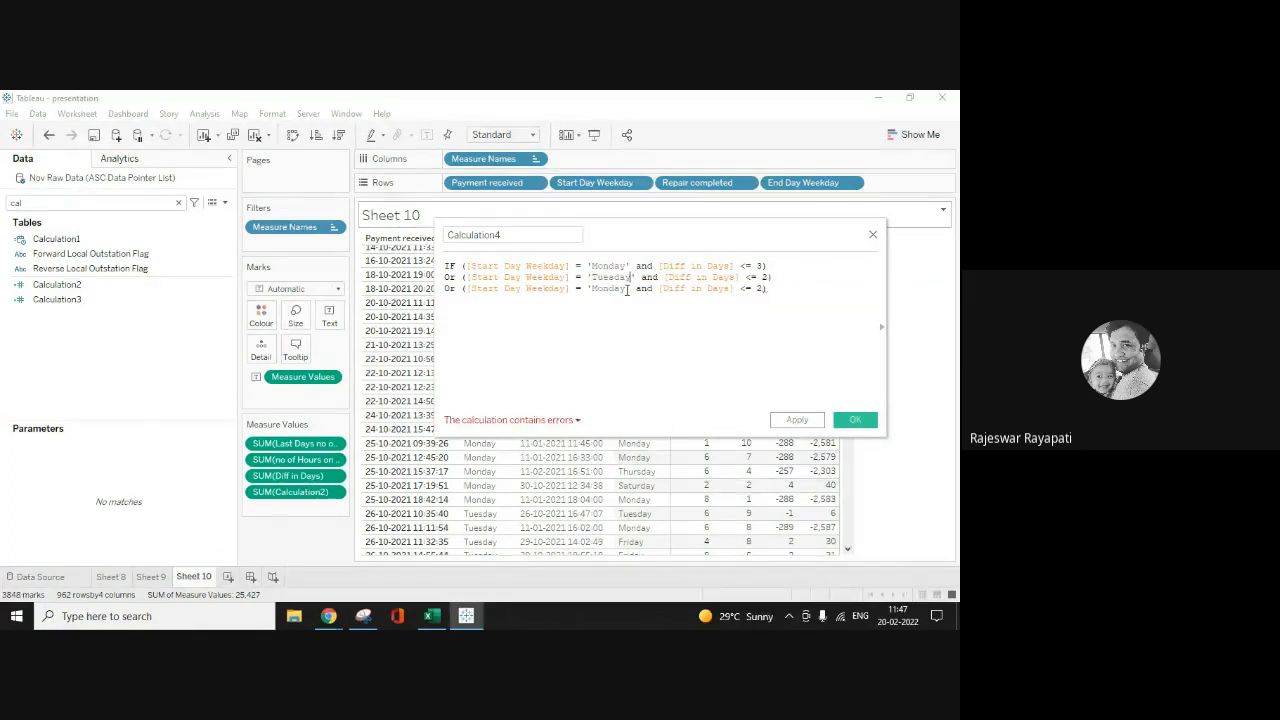
key("BackSpace")
key("BackSpace")
key("BackSpace")
key("BackSpace")
key("BackSpace")
key("BackSpace")
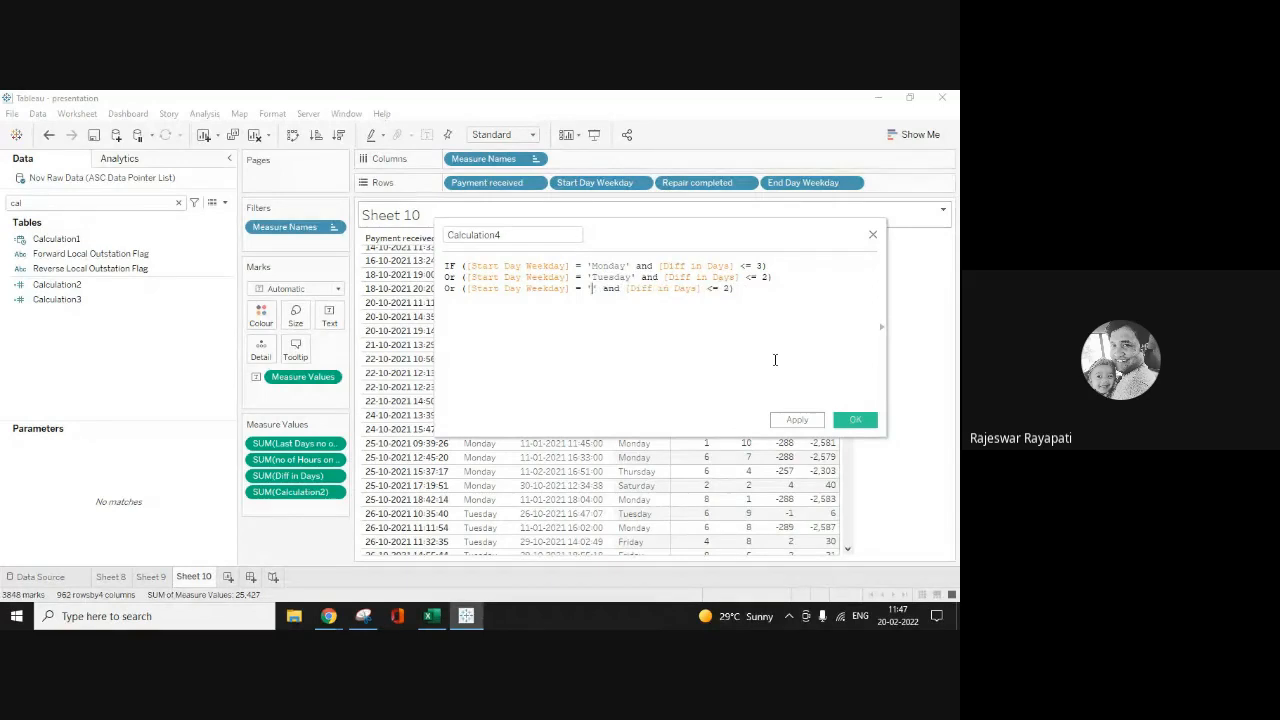
type("Wednesday")
left_click(780, 288)
key("BackSpace")
type("1")
Step: Duplicate the Wednesday condition on a new line and change the copy to 'Thursday' with [Diff in Days] <= 0
left_click_drag(782, 288, 386, 296)
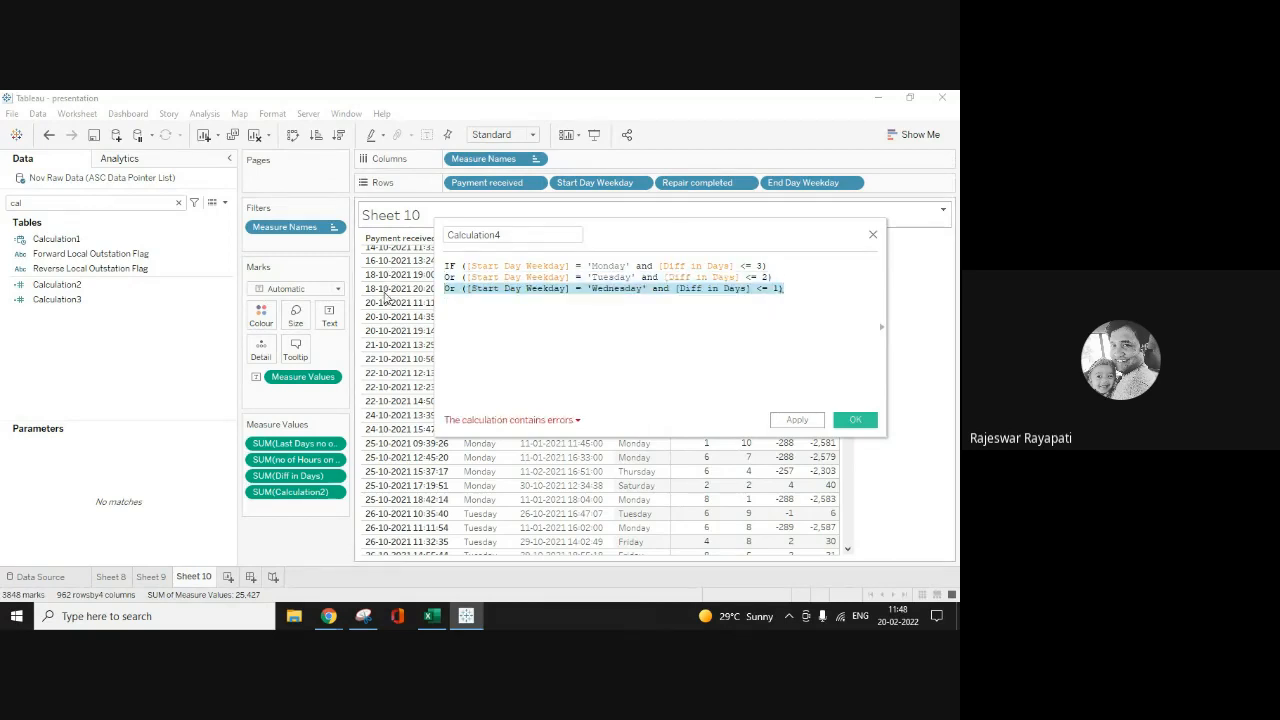
left_click(801, 288)
key("Return")
key("ctrl+v")
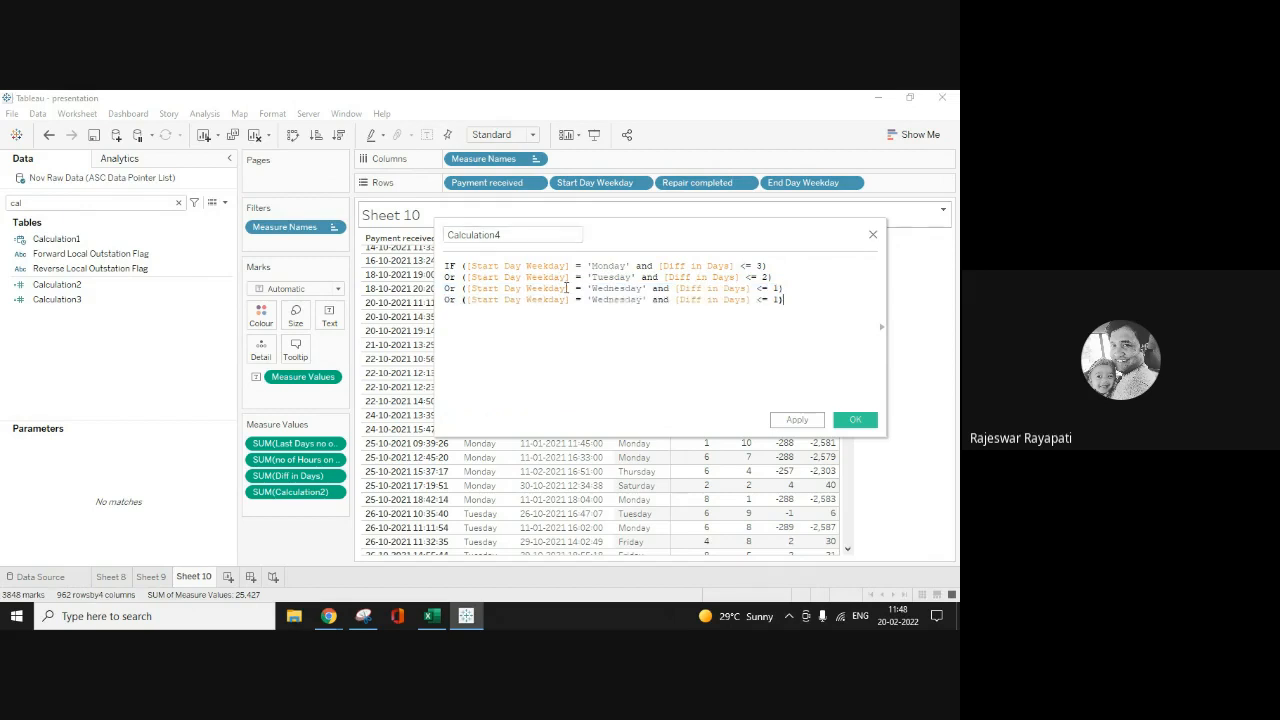
triple_click(638, 300)
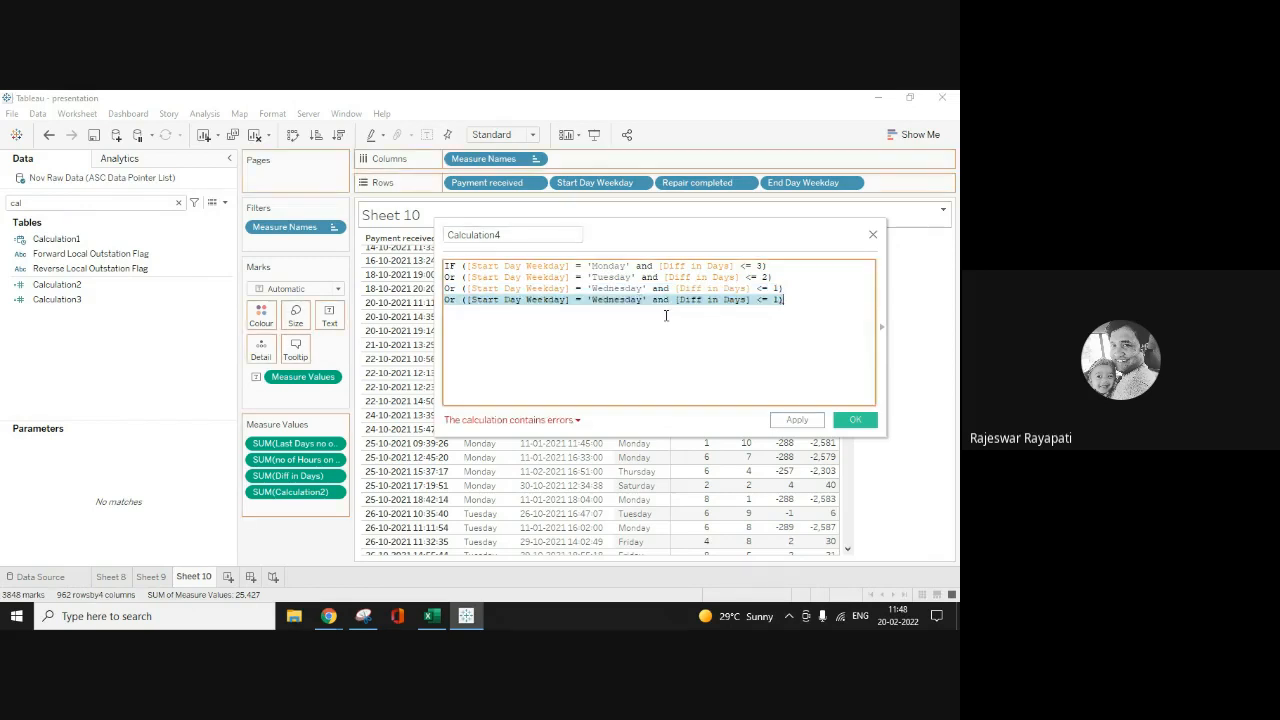
left_click(645, 300)
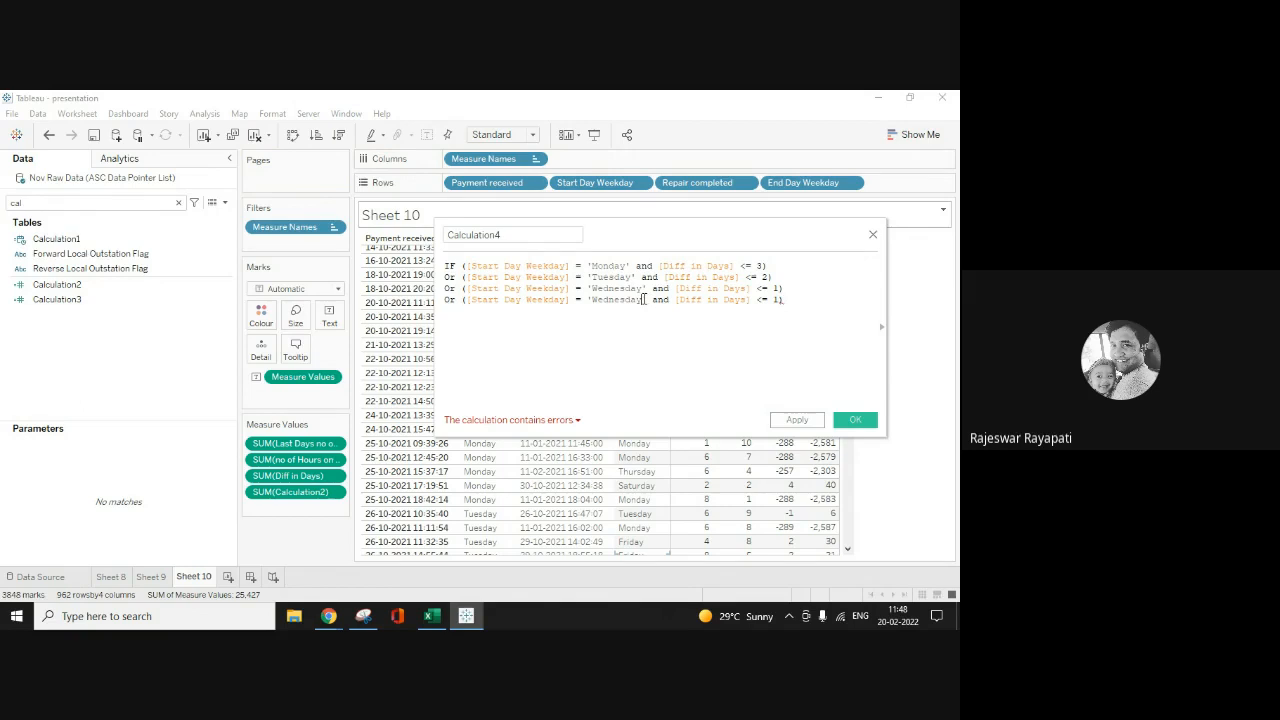
key("BackSpace")
key("BackSpace")
key("BackSpace")
key("BackSpace")
key("BackSpace")
key("BackSpace")
key("BackSpace")
key("BackSpace")
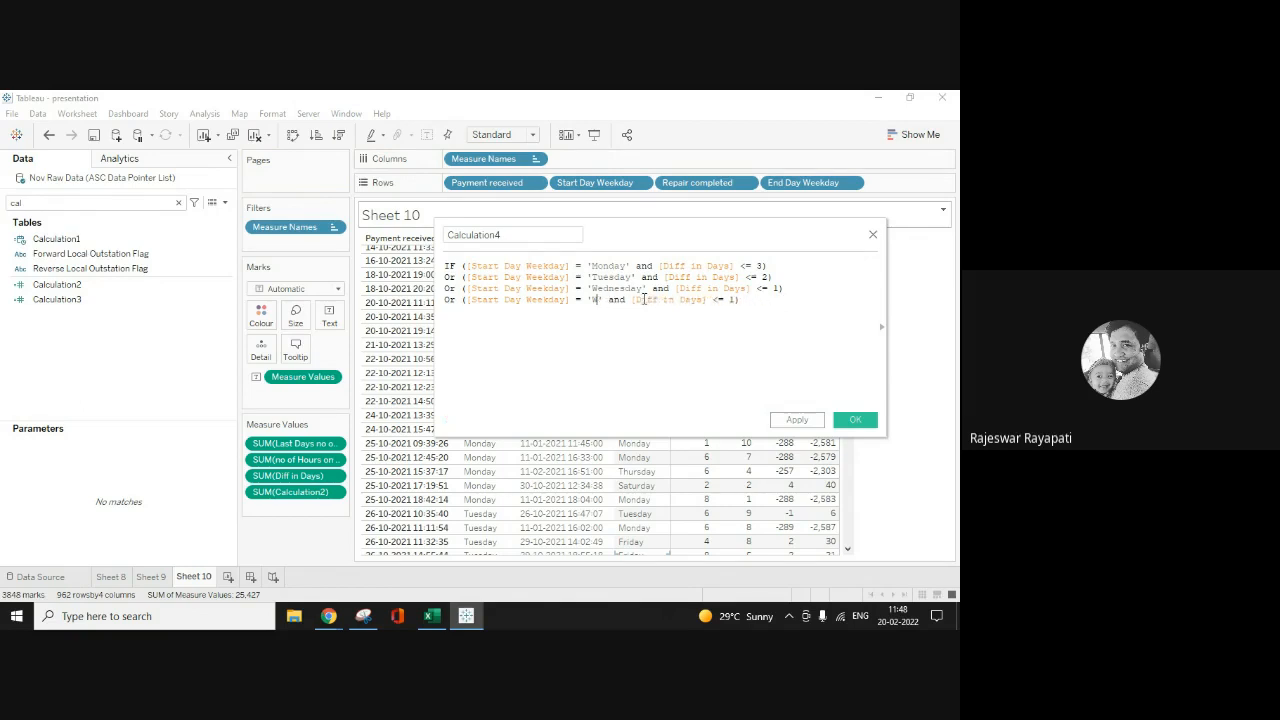
key("BackSpace")
type("Thursday")
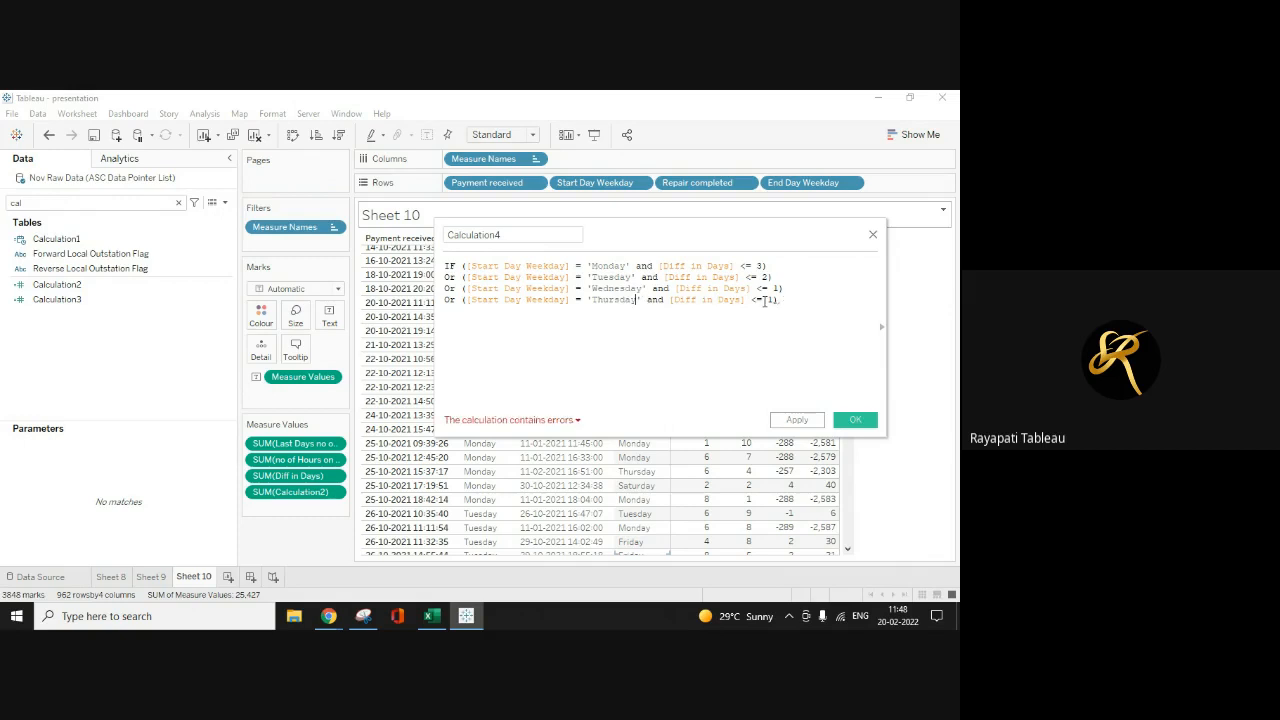
left_click(772, 300)
key("BackSpace")
type("0")
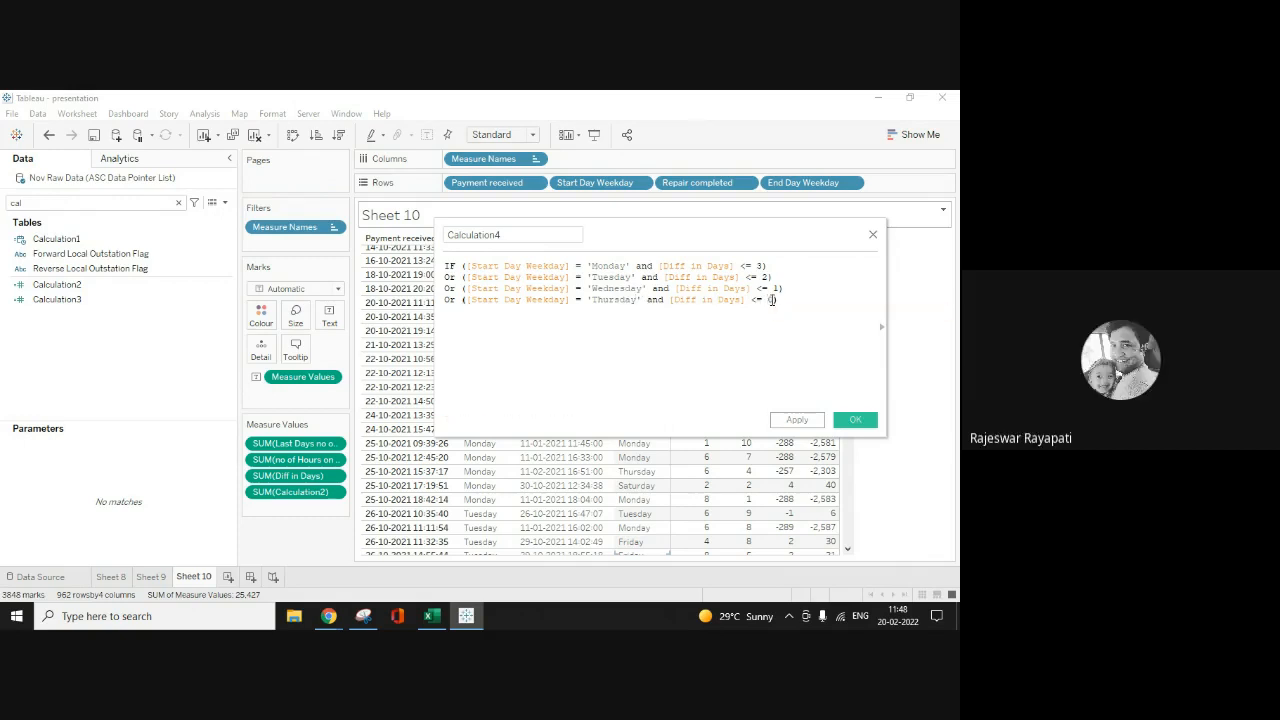
Step: Duplicate the Thursday condition as a fifth line of the formula
key("Return")
left_click_drag(772, 300, 447, 305)
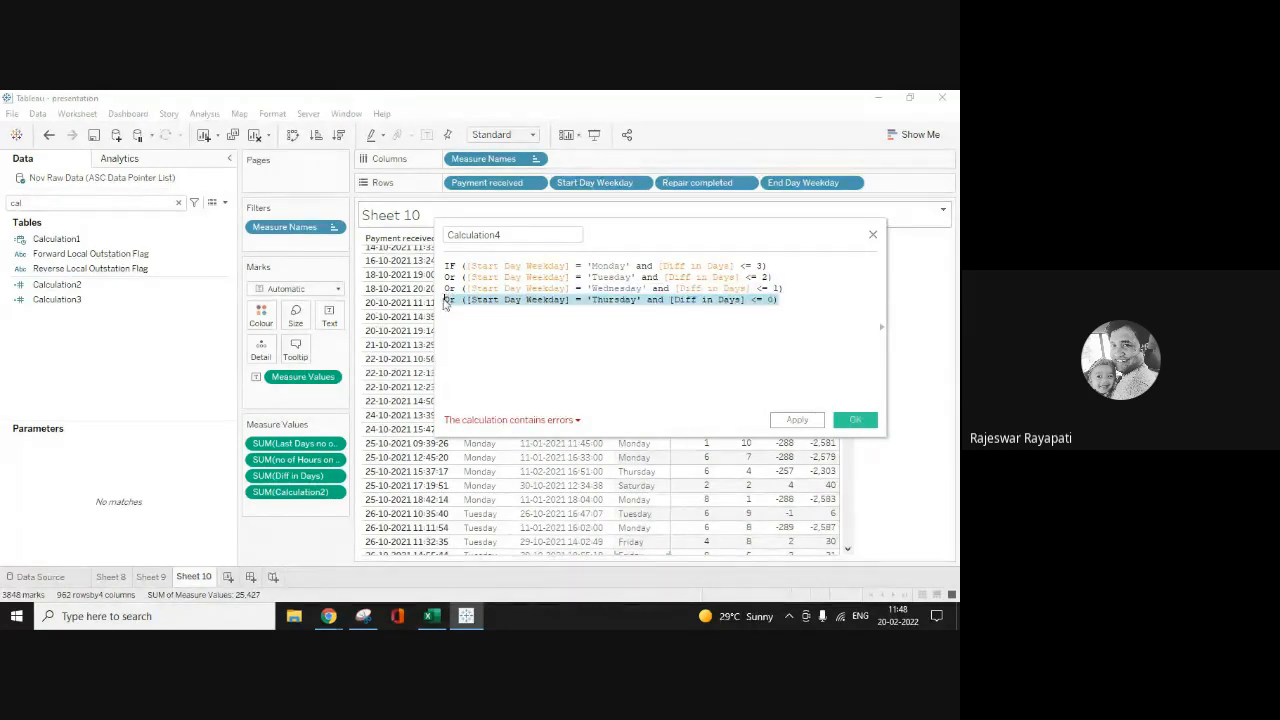
left_click(784, 300)
key("Return")
key("ctrl+v")
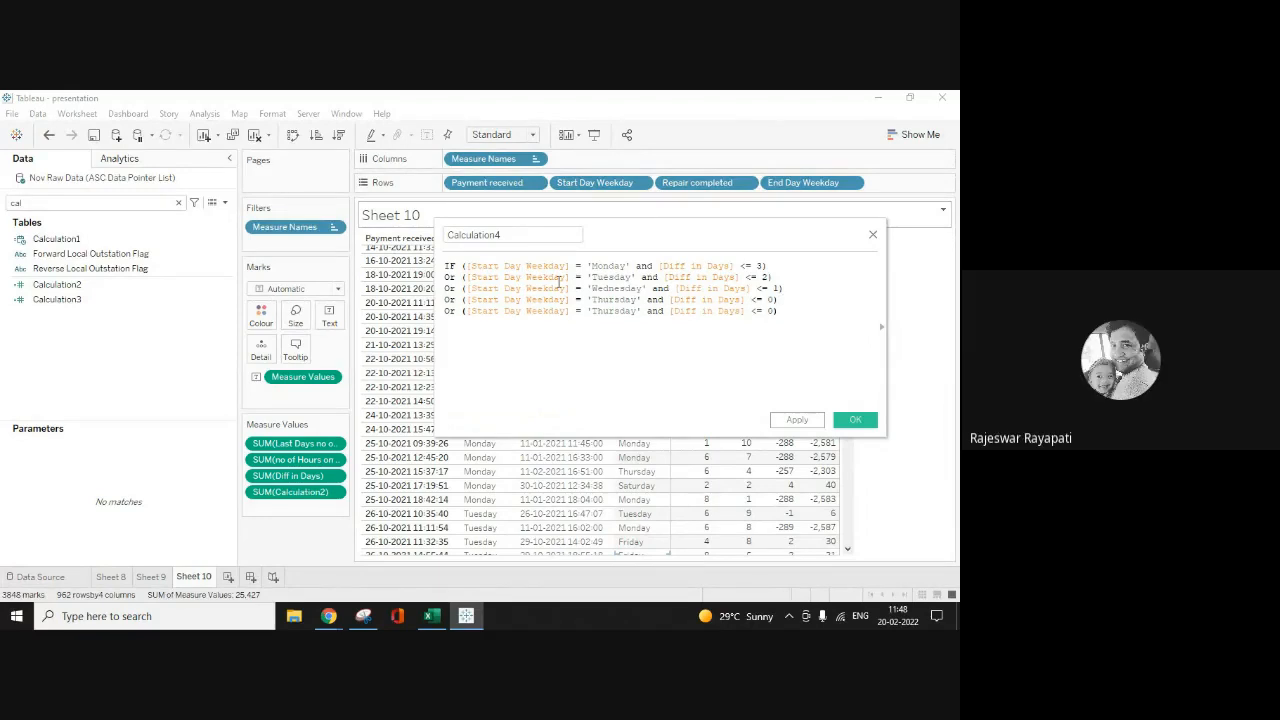
Step: Change the last condition of Calculation4 to weekday 'Friday' with [Diff in Days] <= -1
key("BackSpace")
key("BackSpace")
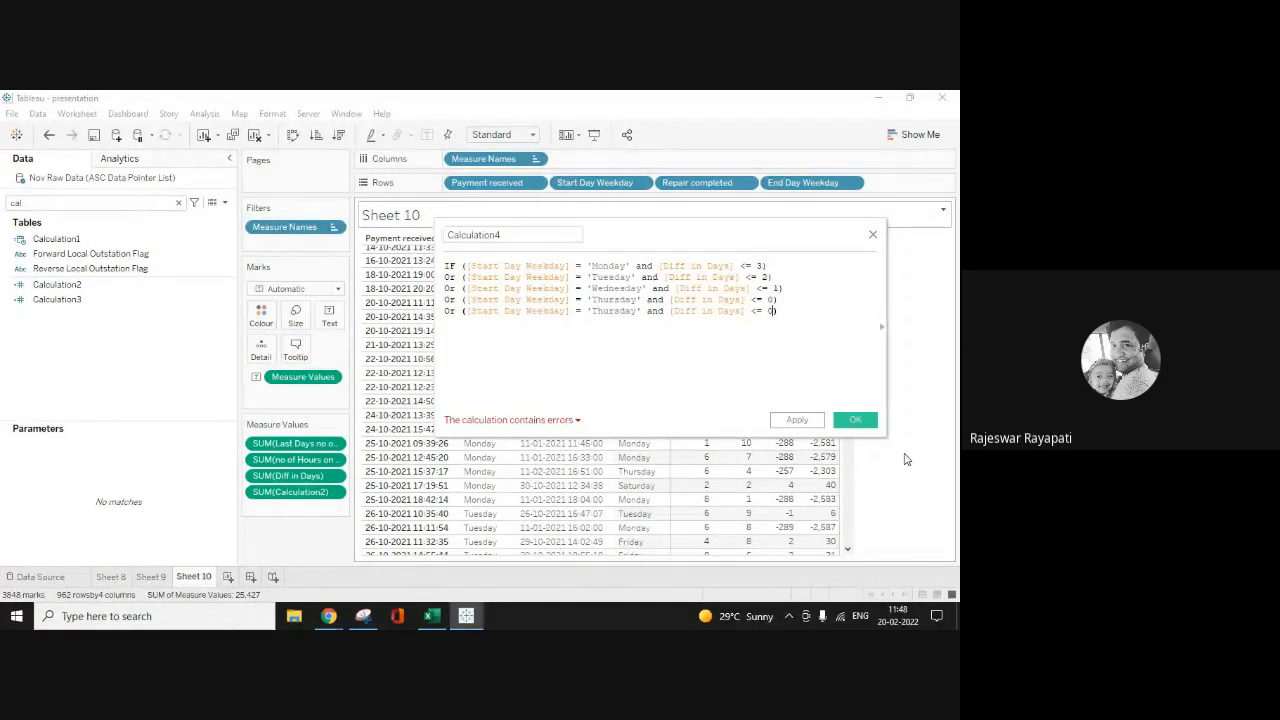
type("-1)")
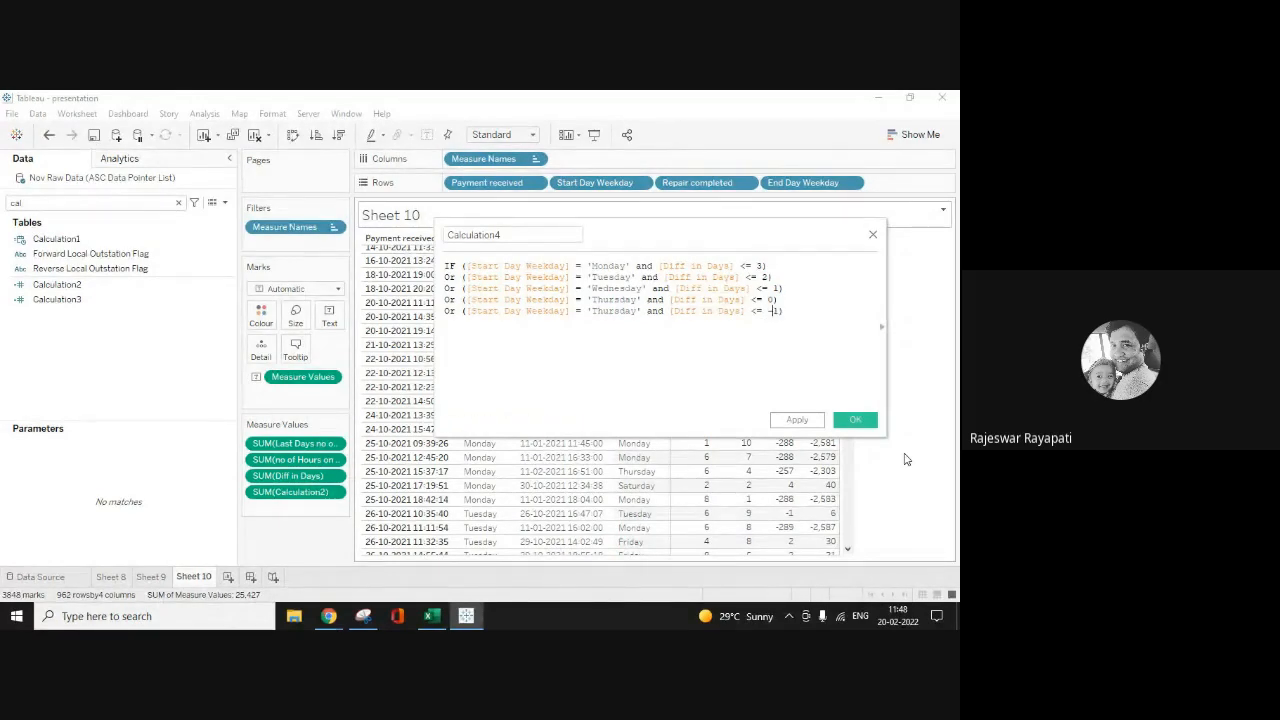
key("BackSpace")
key("BackSpace")
key("BackSpace")
key("BackSpace")
key("BackSpace")
key("BackSpace")
key("BackSpace")
key("BackSpace")
type("Friday")
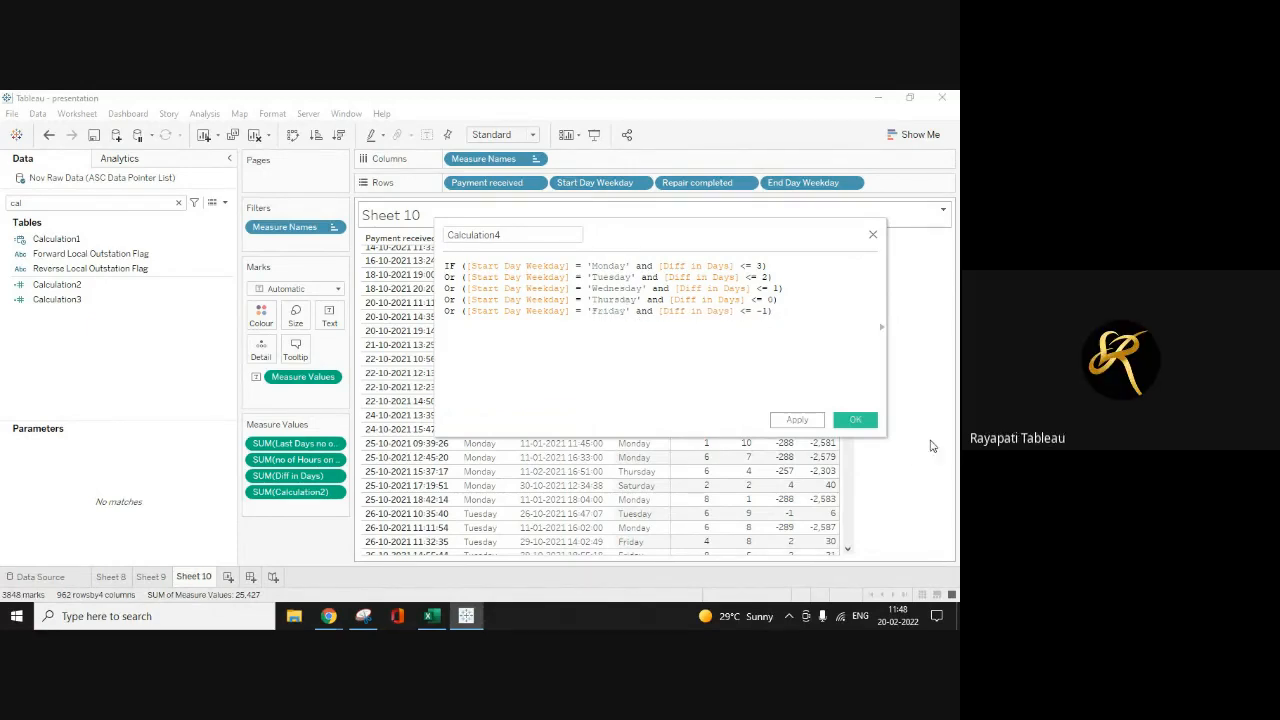
Step: Add a Then line returning [Calculation2] below the weekday conditions of Calculation4
left_click(776, 311)
key("Return")
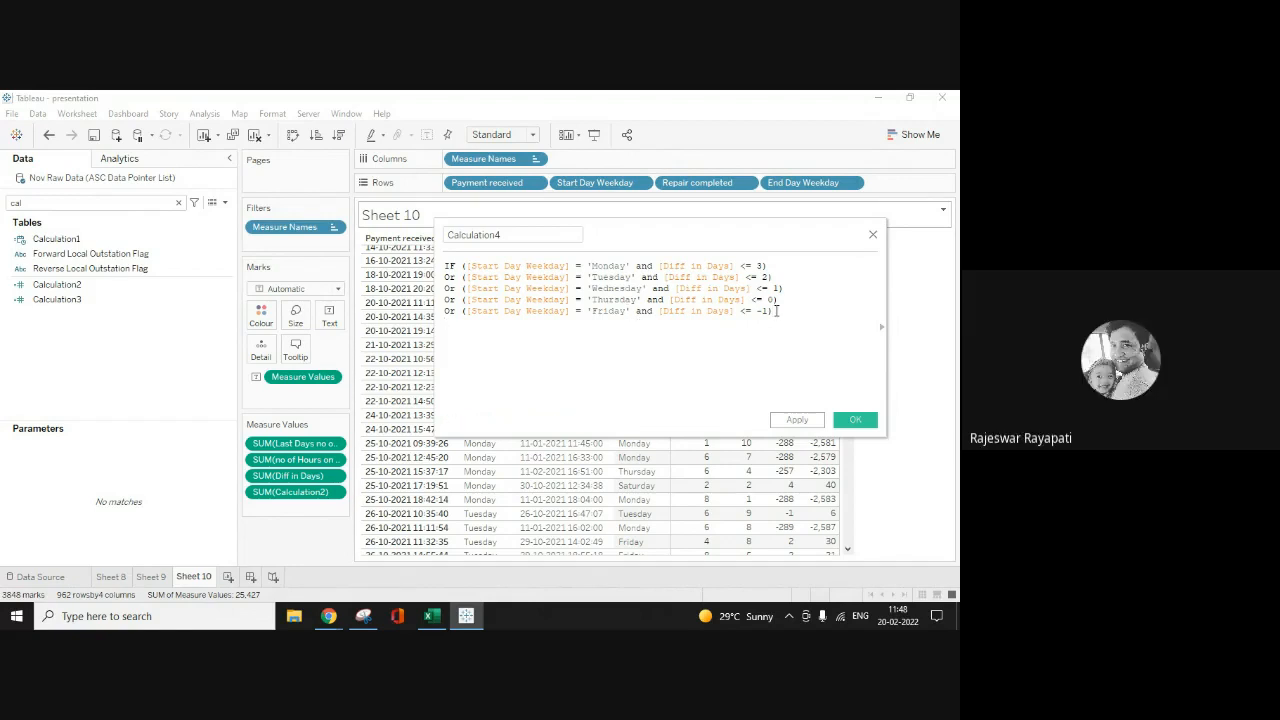
type("Then Calc")
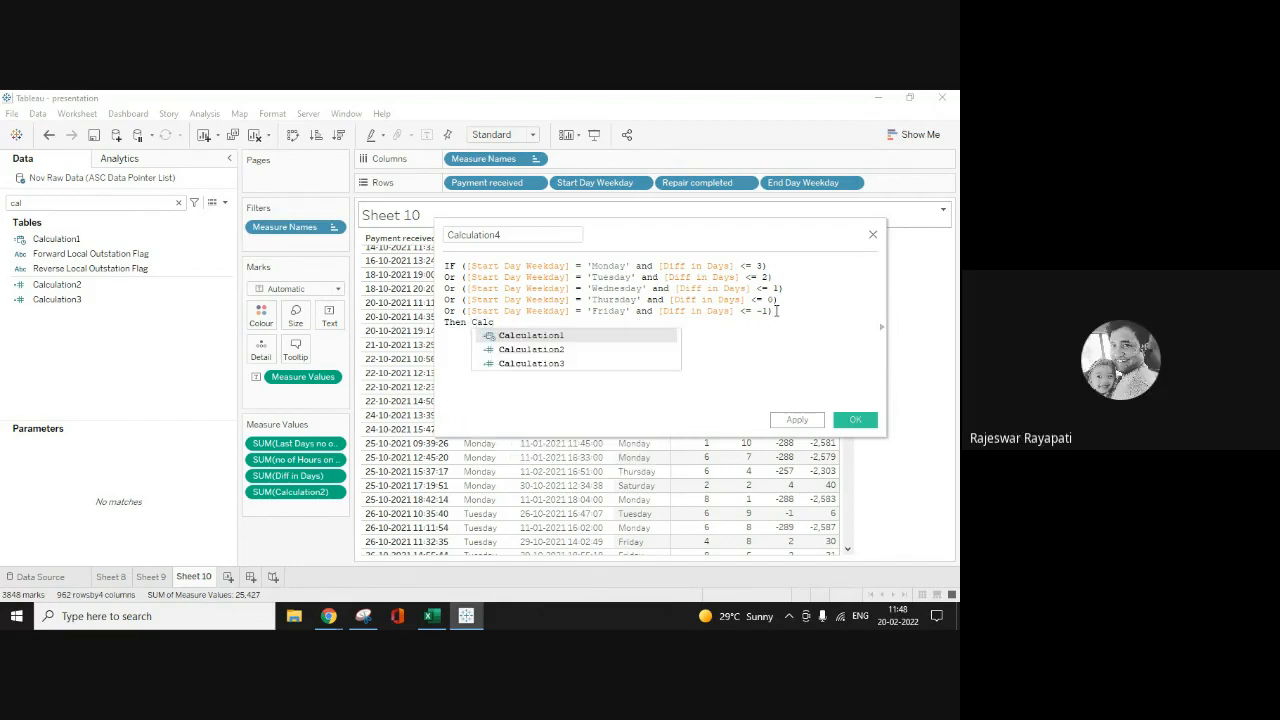
key("Down")
key("Return")
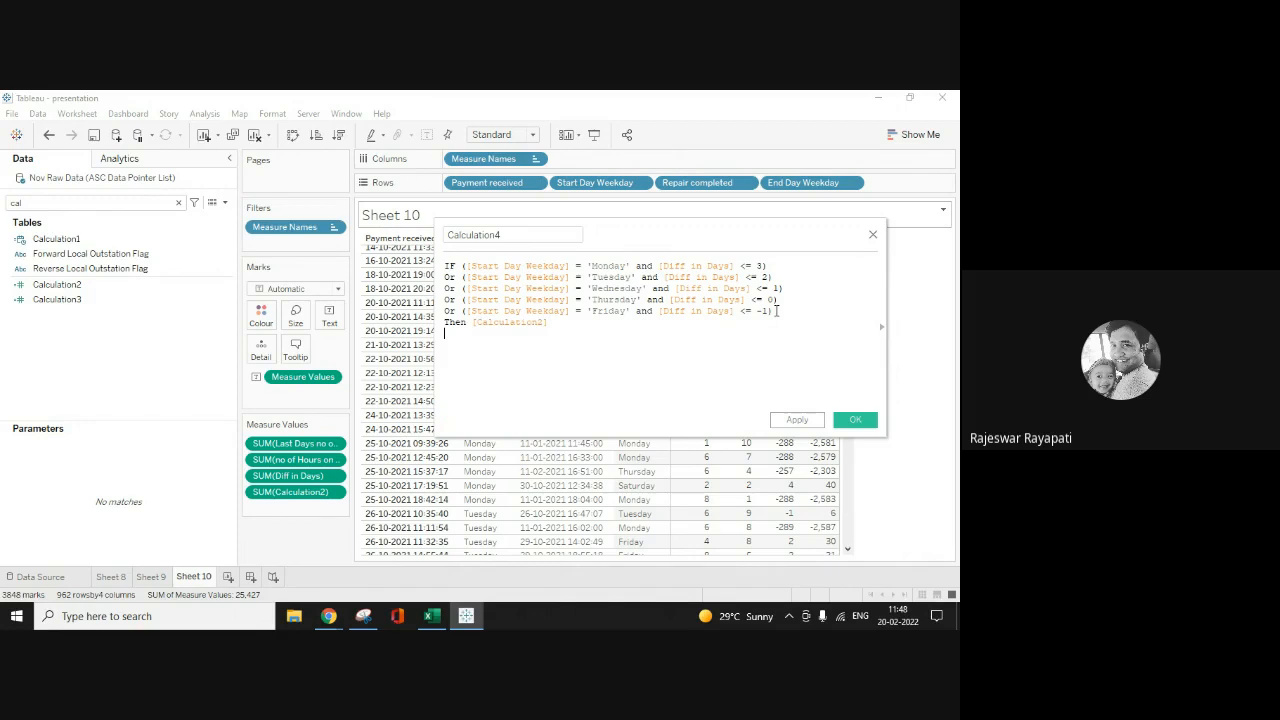
Step: Add an ELSE branch returning [Calculation2] - 18 and close the Calculation4 formula with End
type("El")
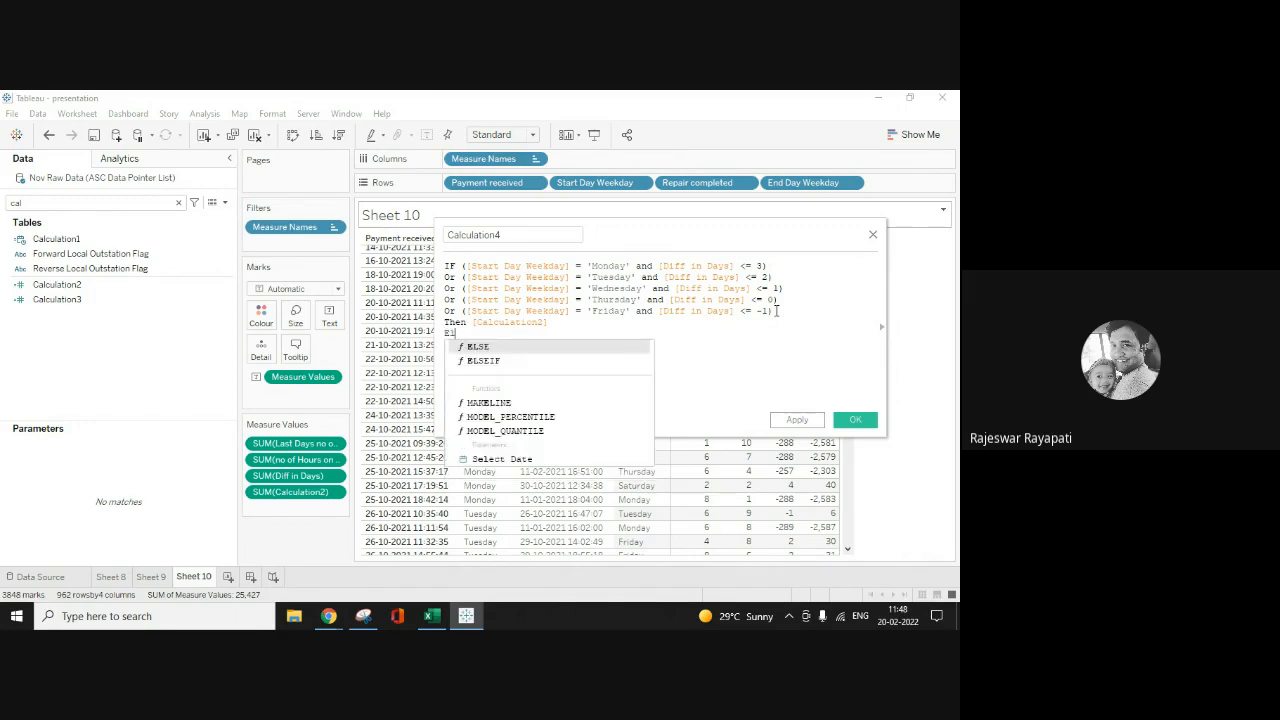
key("Return")
type("cal")
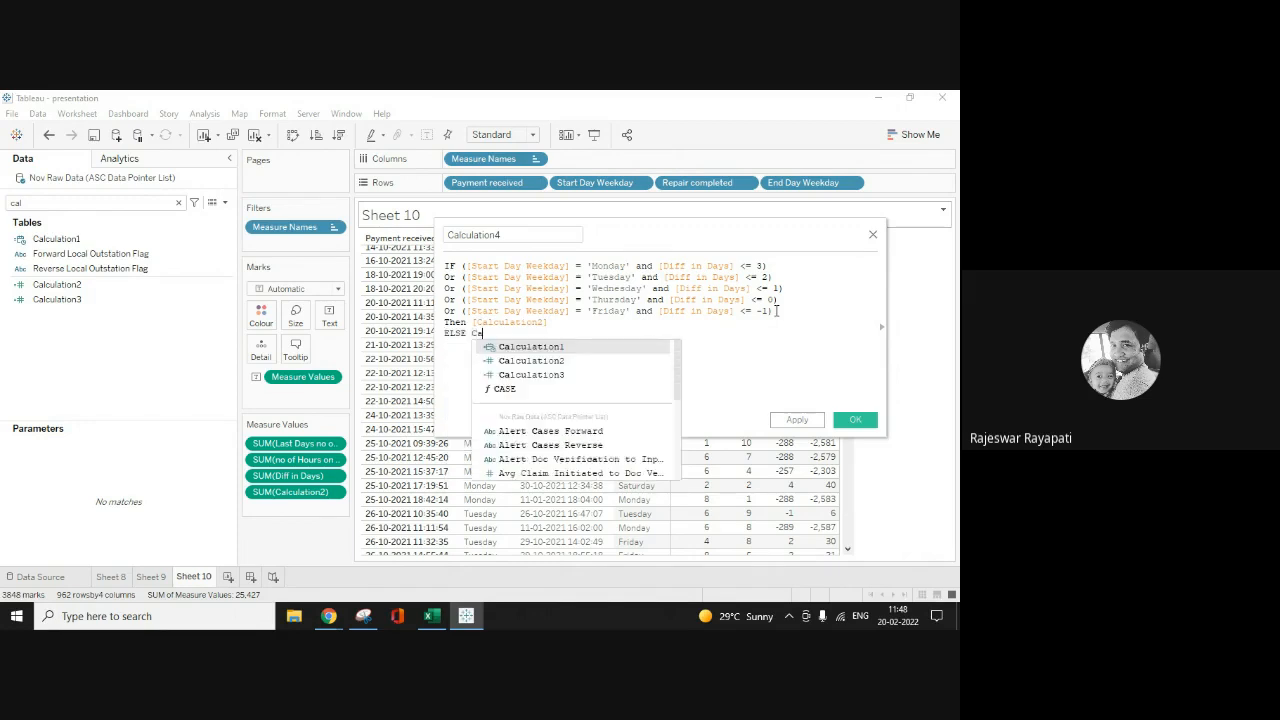
key("Down")
key("Return")
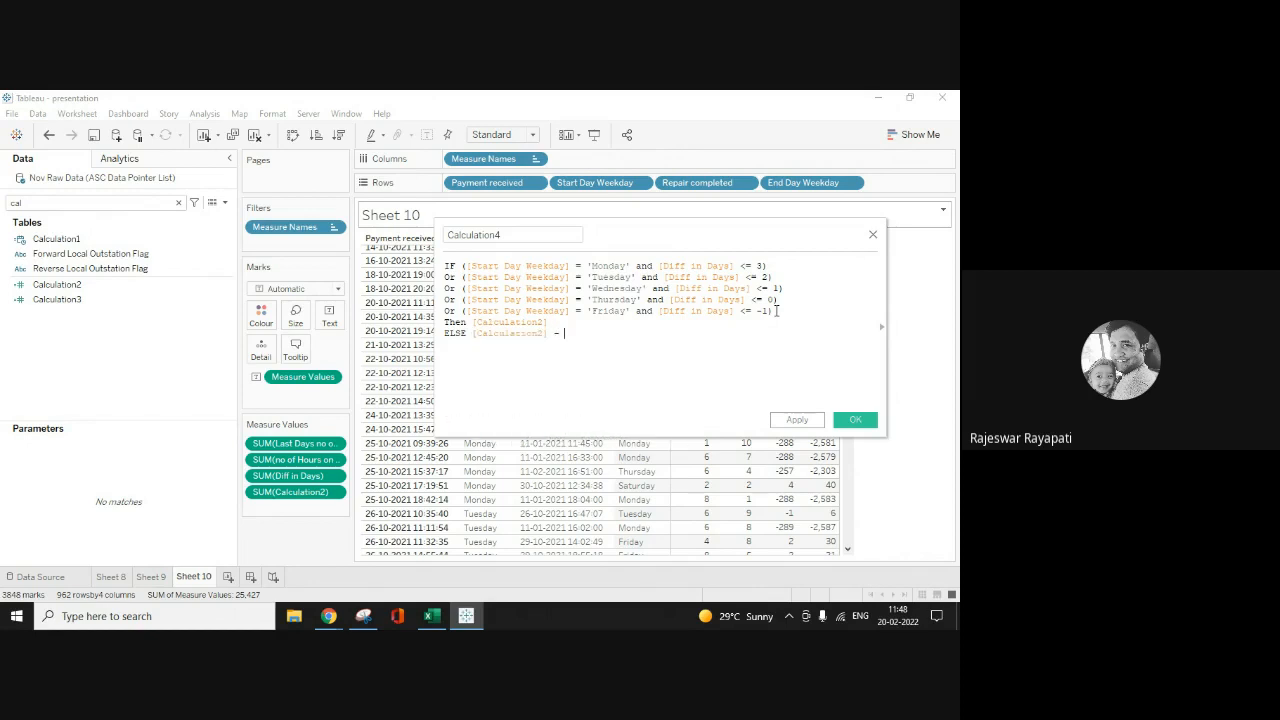
type("- 2*2")
key("BackSpace")
key("BackSpace")
key("BackSpace")
type("18)")
key("BackSpace")
type("End")
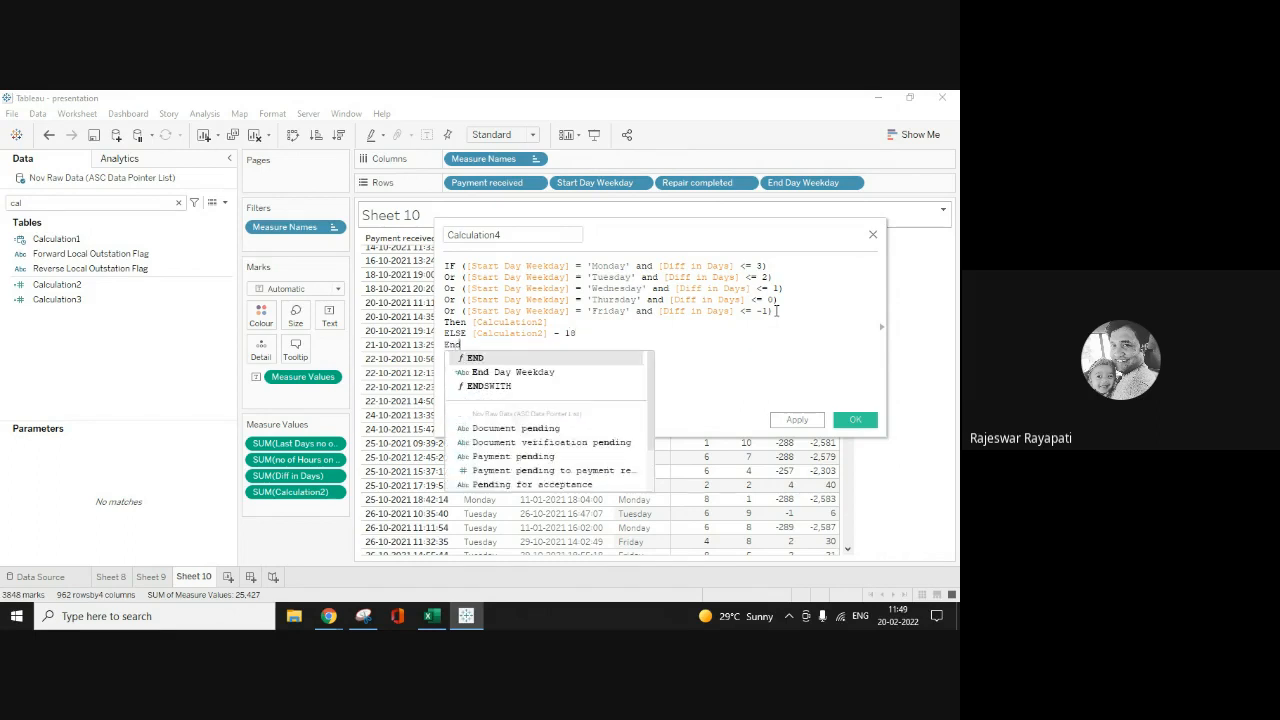
key("Escape")
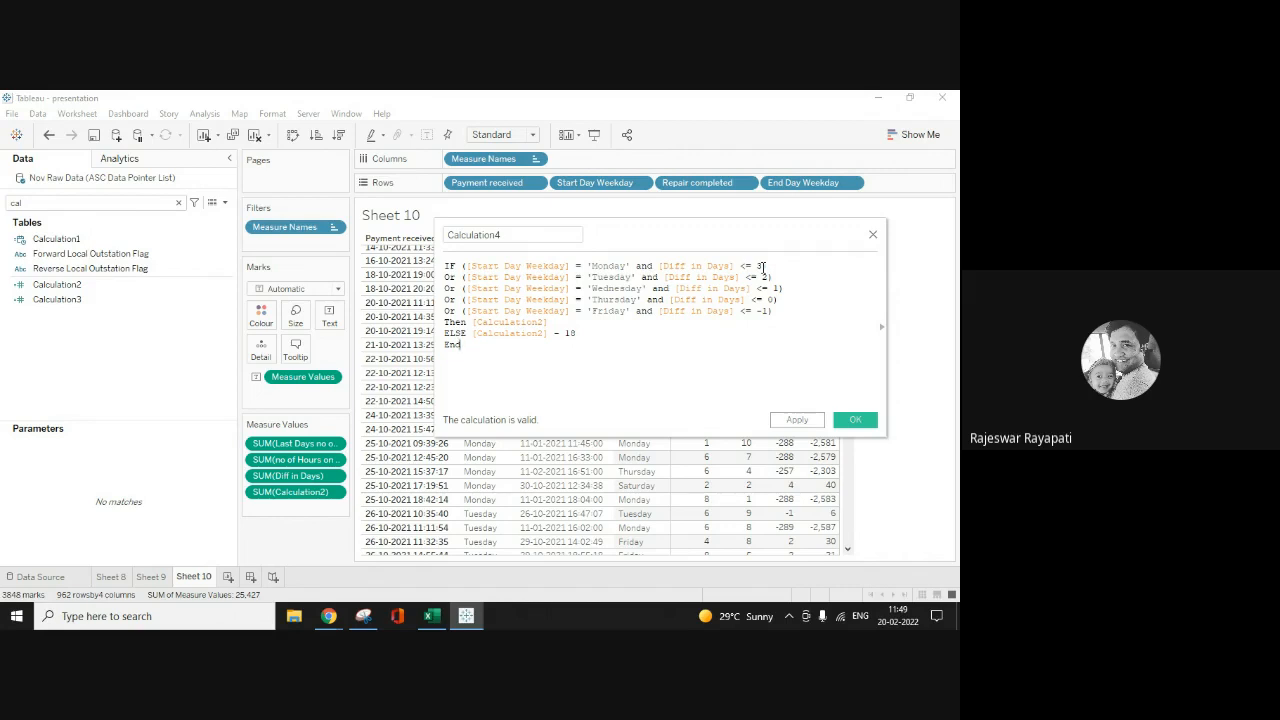
Step: Review the Calculation4 weekday conditions and the subtracted 18, and close the editor without saving
left_click_drag(794, 266, 418, 260)
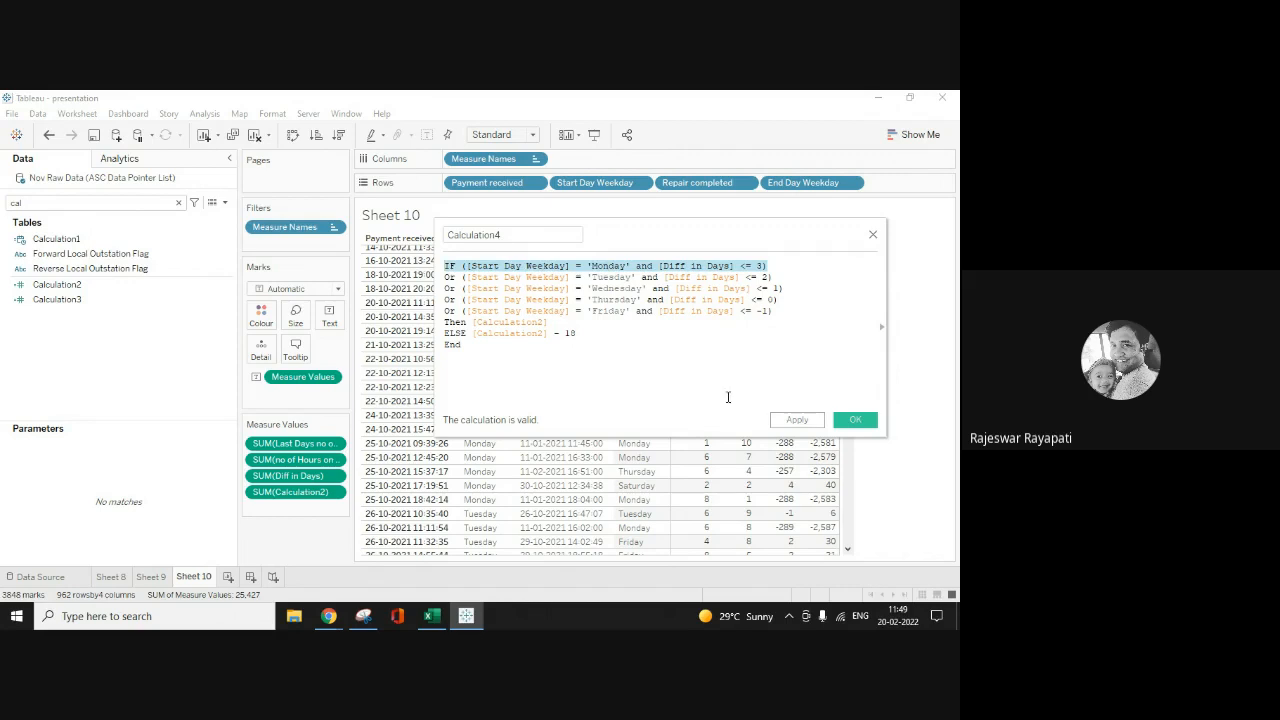
left_click(781, 279)
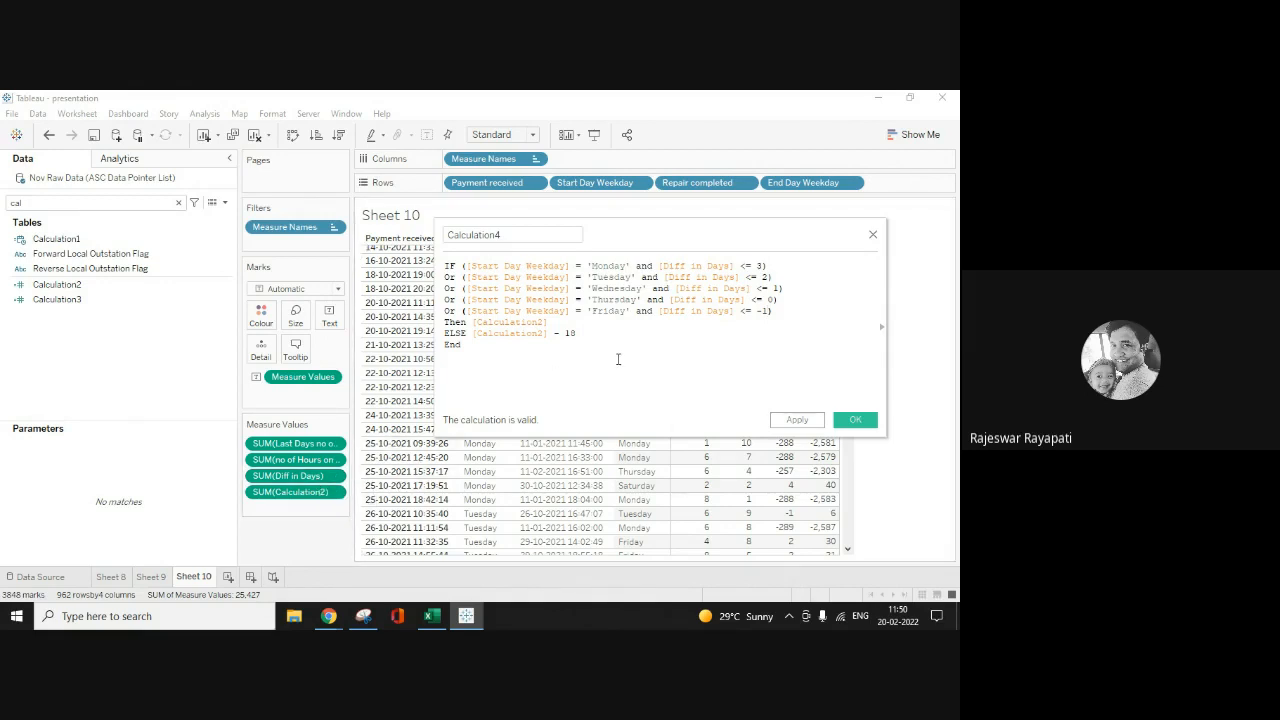
left_click_drag(556, 325, 445, 265)
left_click(609, 338)
double_click(572, 334)
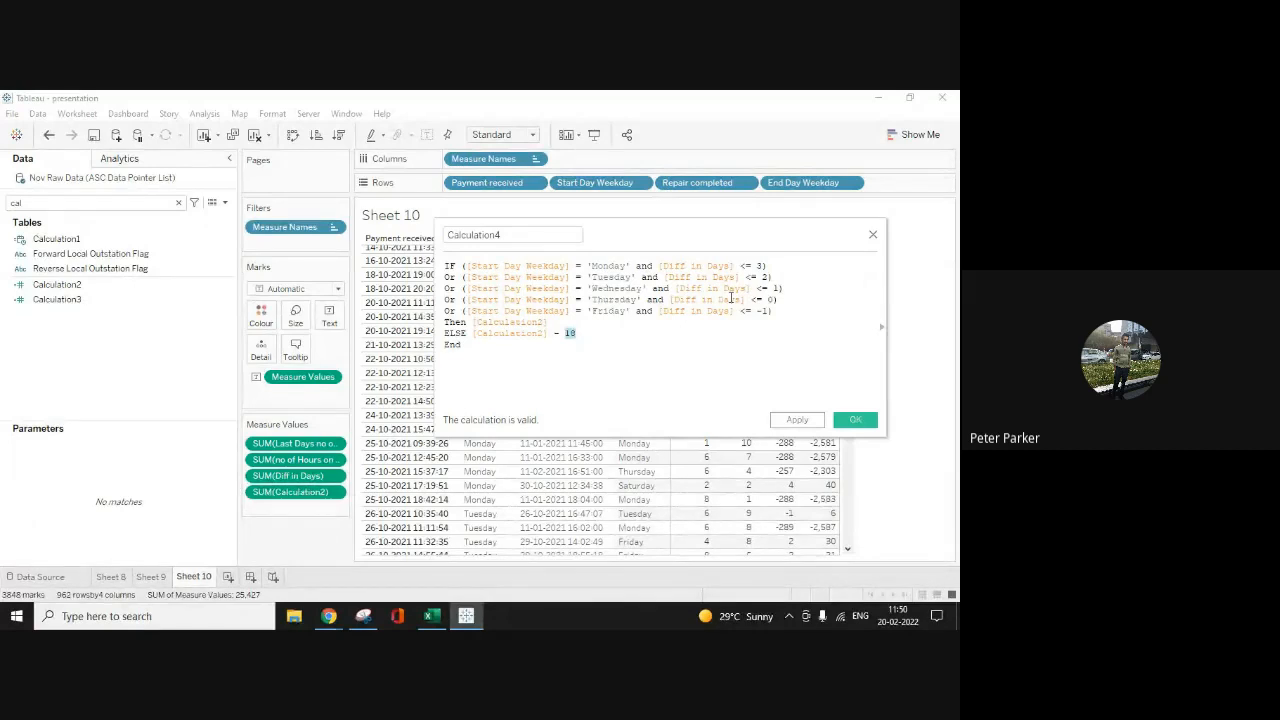
left_click(873, 236)
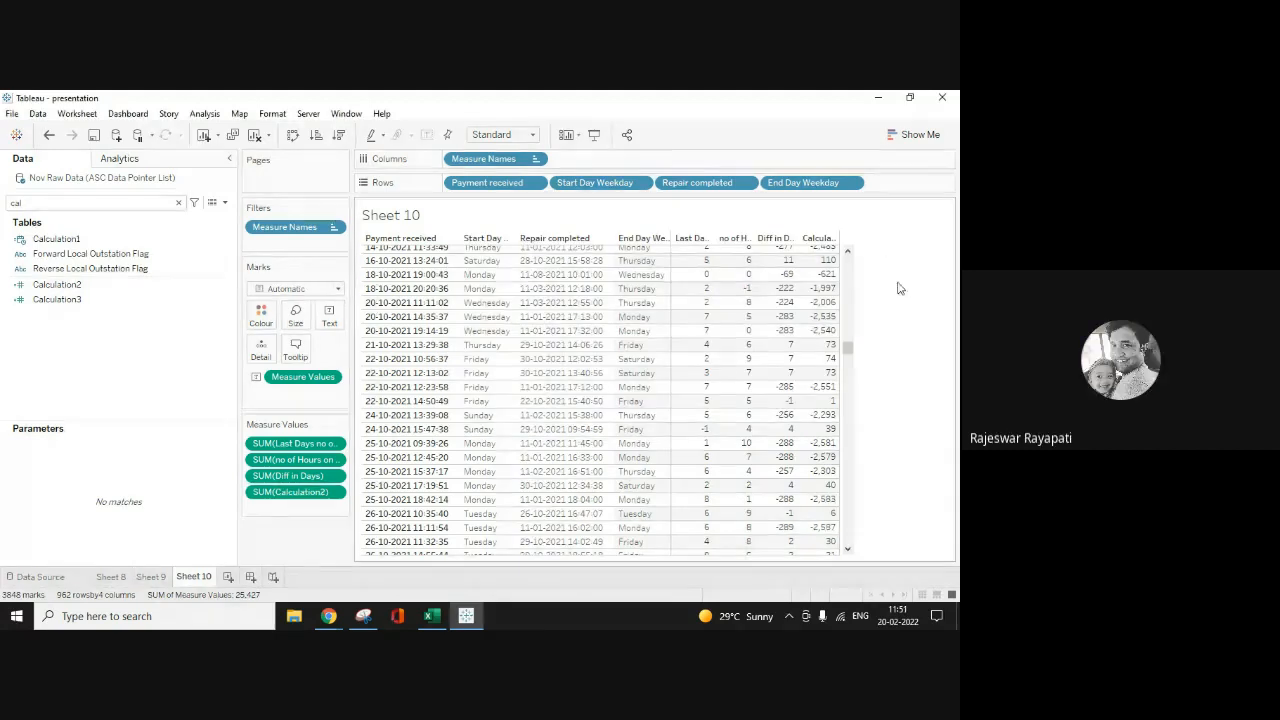
Step: Add a new blank worksheet and return to Sheet 10
left_click(229, 578)
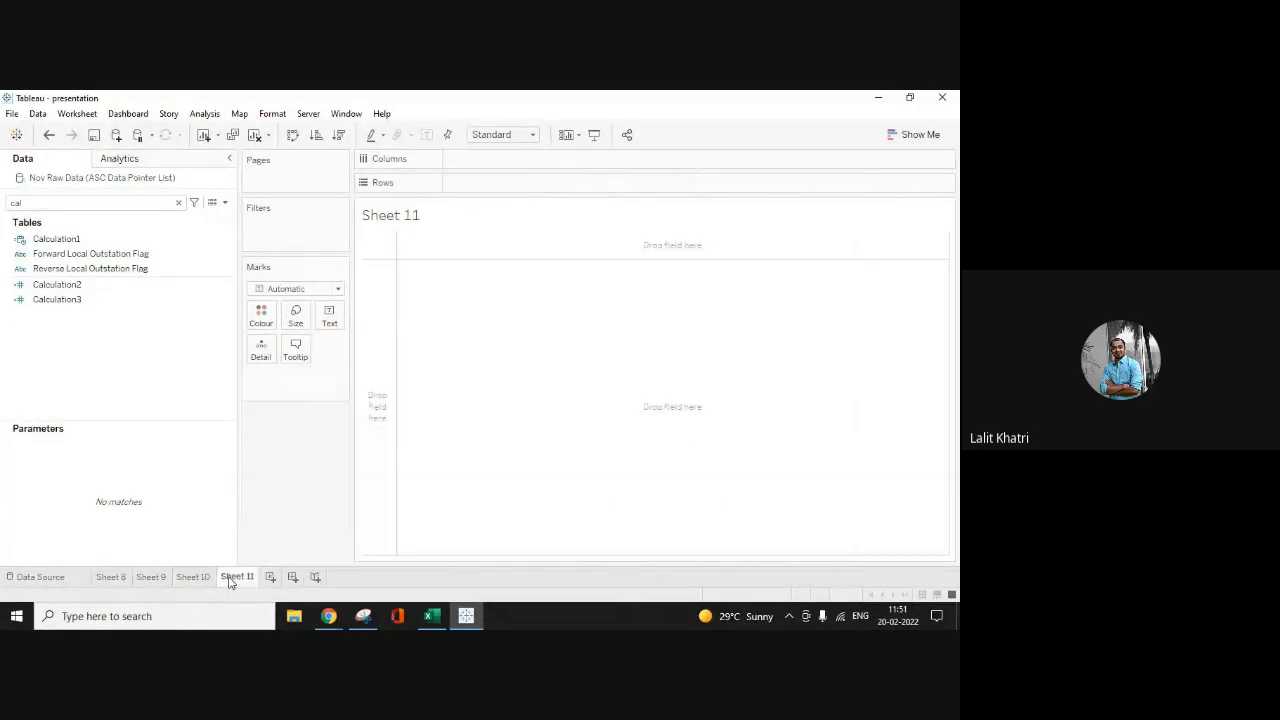
left_click(194, 578)
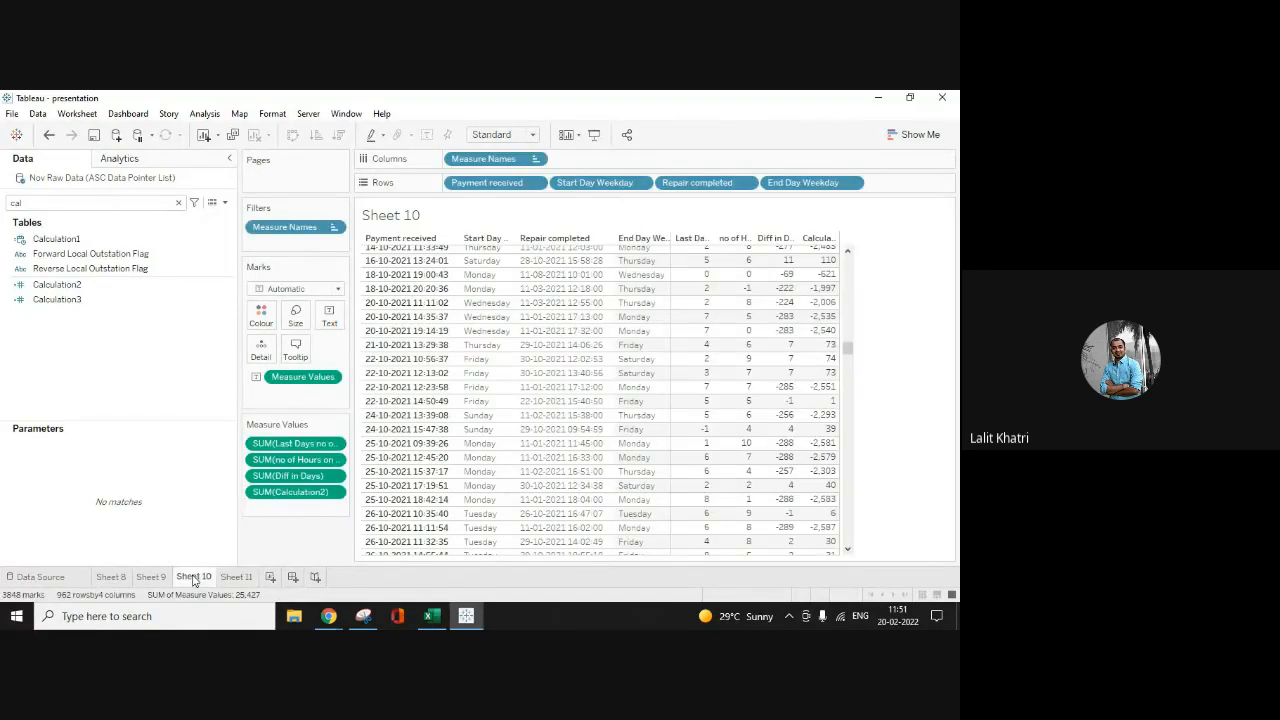
Step: Examine the IF/ELSEIF formula of Calculation3 and close its editor
left_click(106, 200)
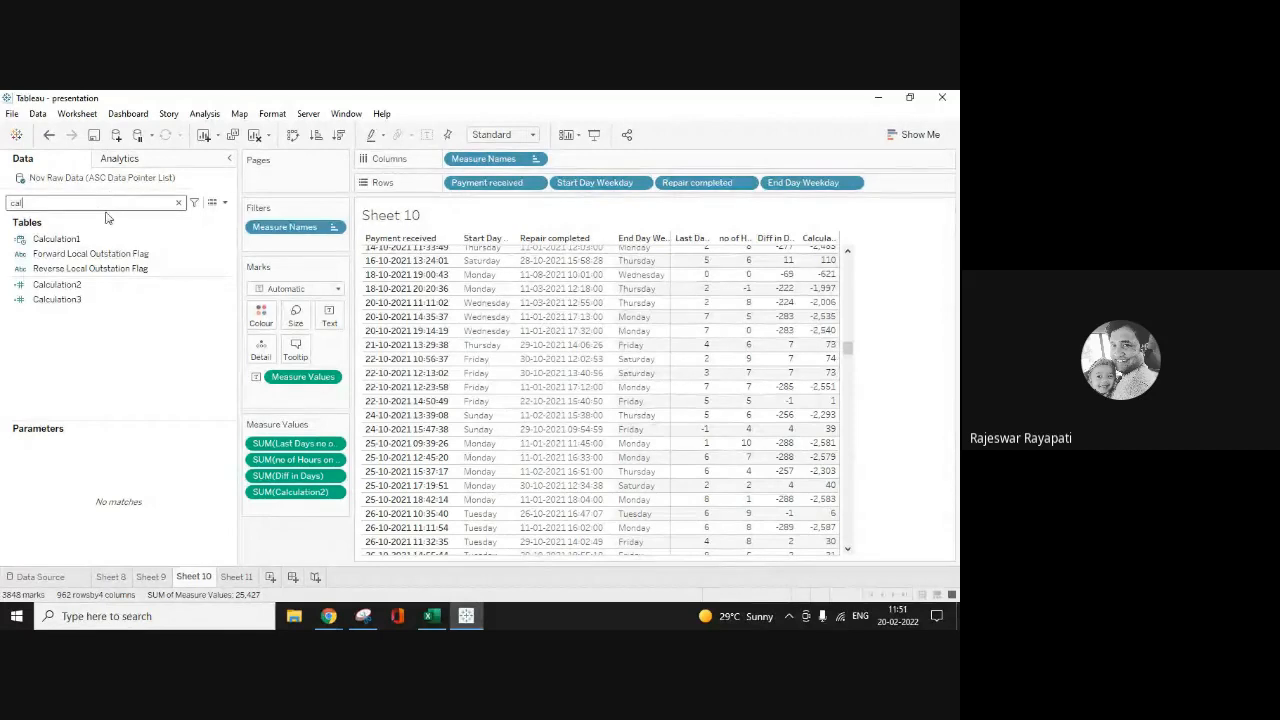
left_click(80, 299)
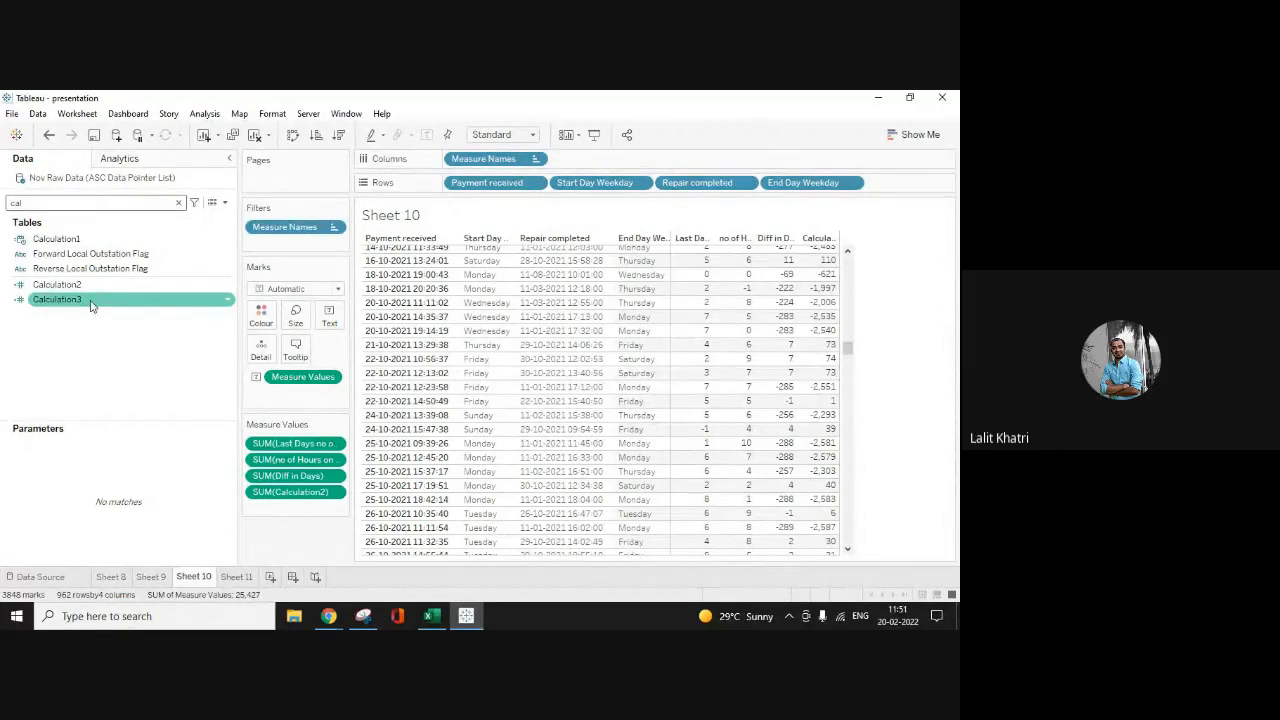
right_click(188, 300)
left_click(137, 375)
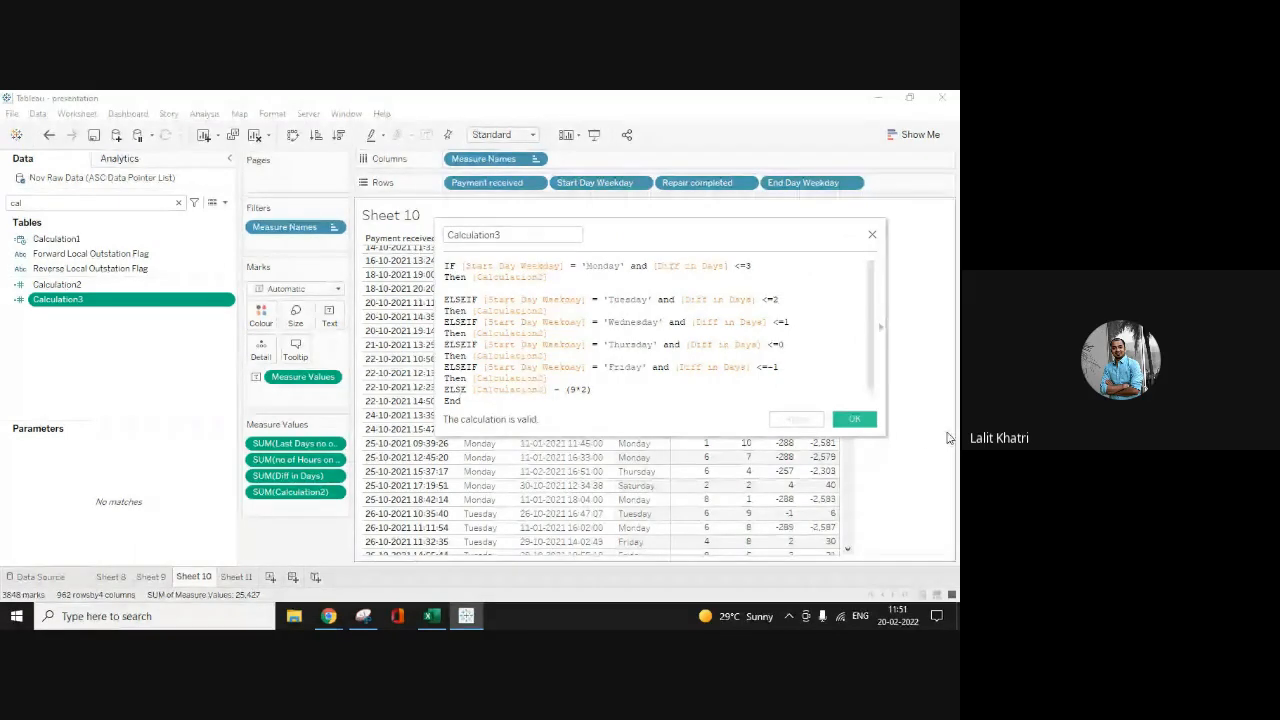
left_click(856, 419)
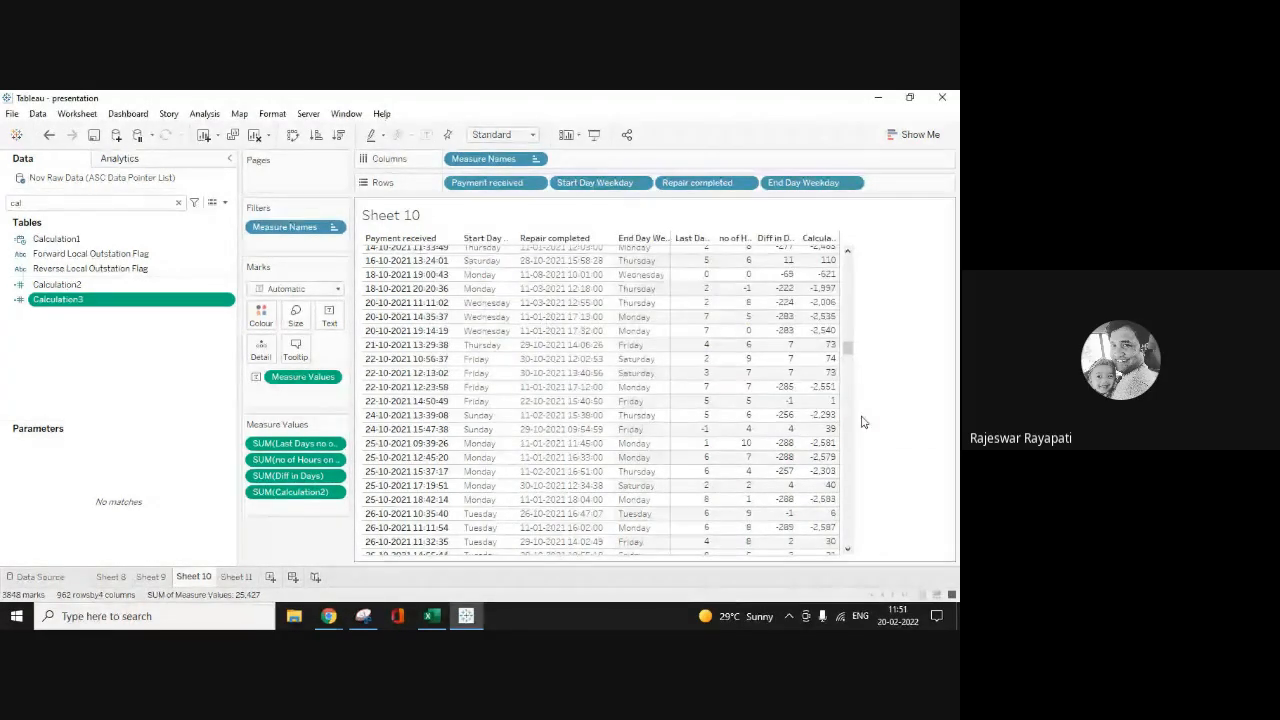
left_click(117, 284)
right_click(117, 284)
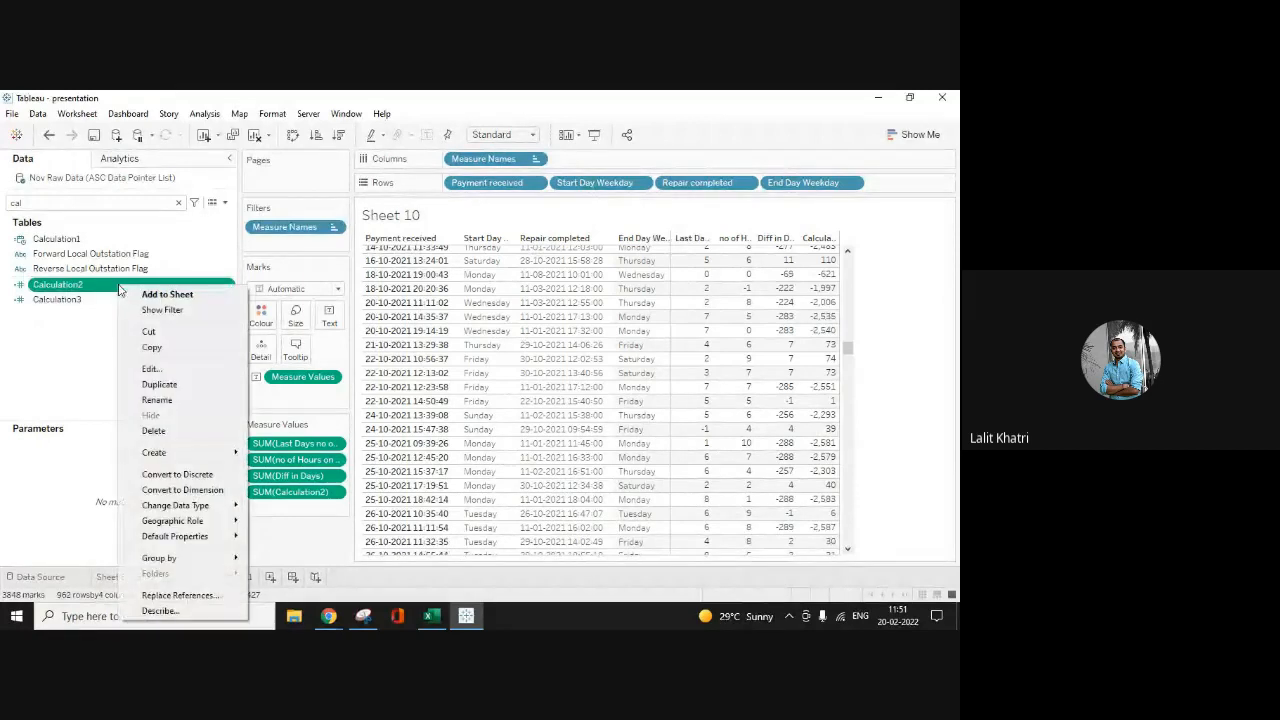
left_click(60, 201)
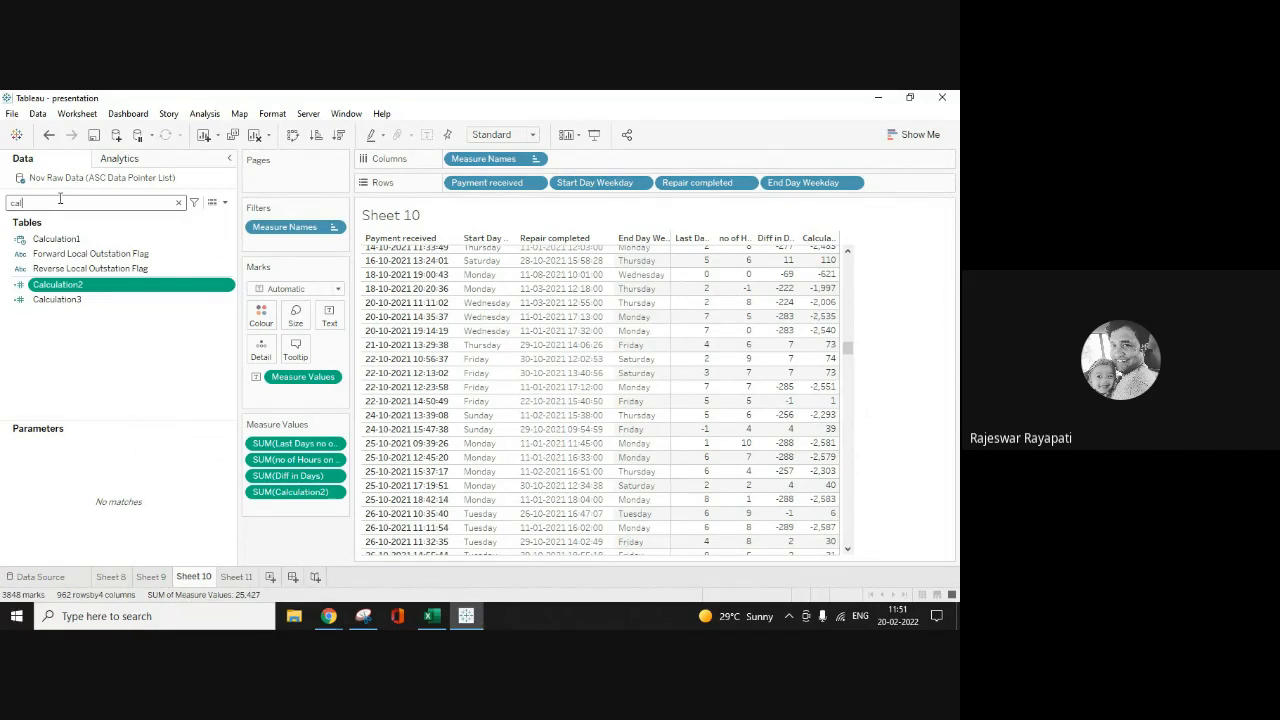
left_click(78, 300)
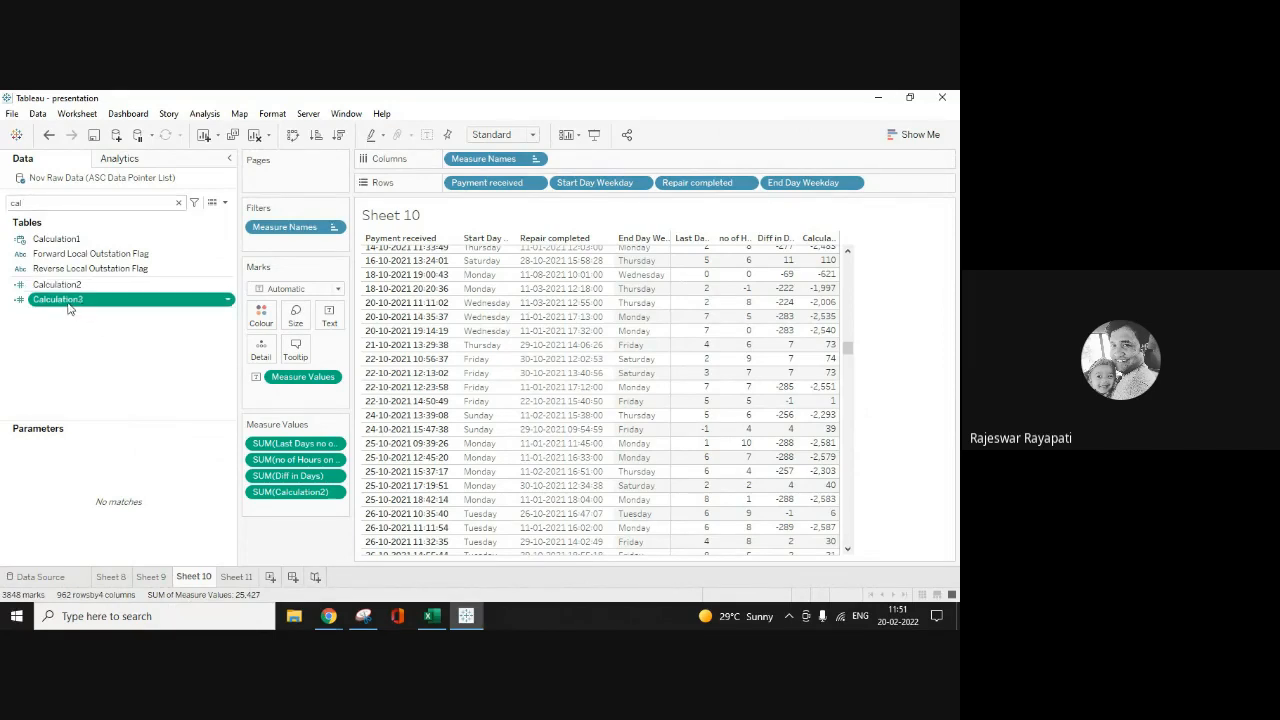
right_click(88, 299)
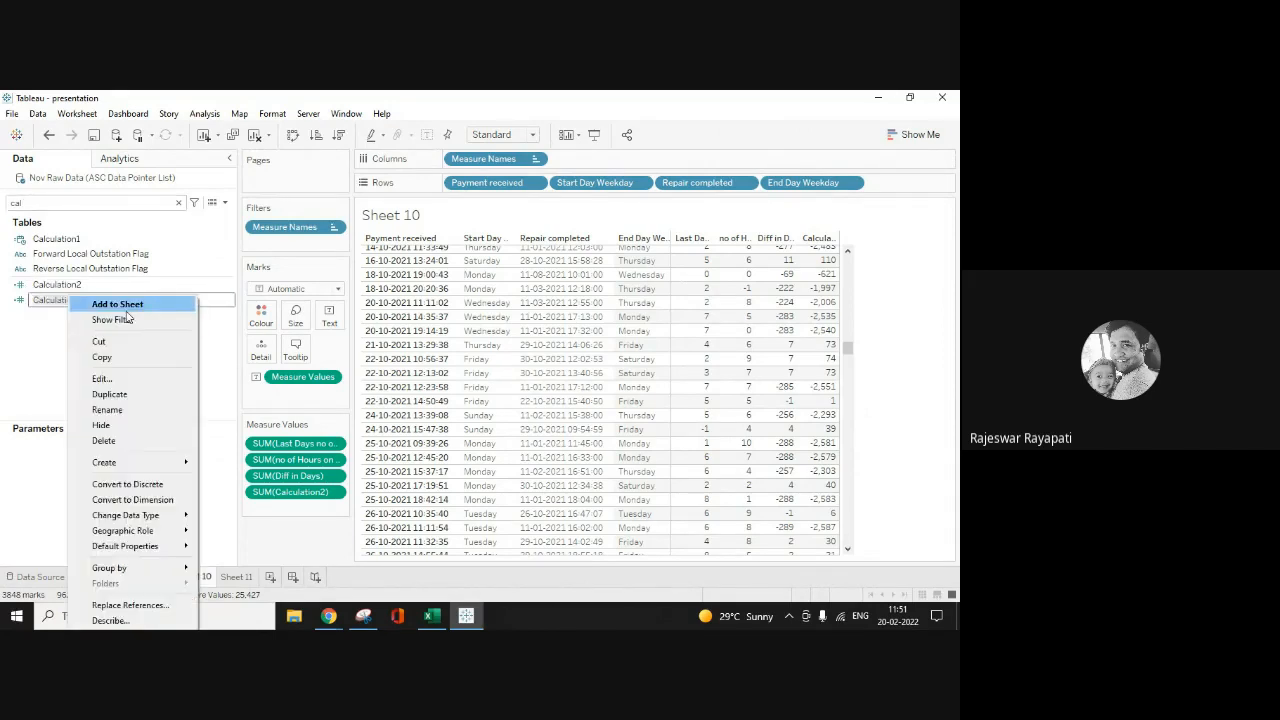
left_click(112, 377)
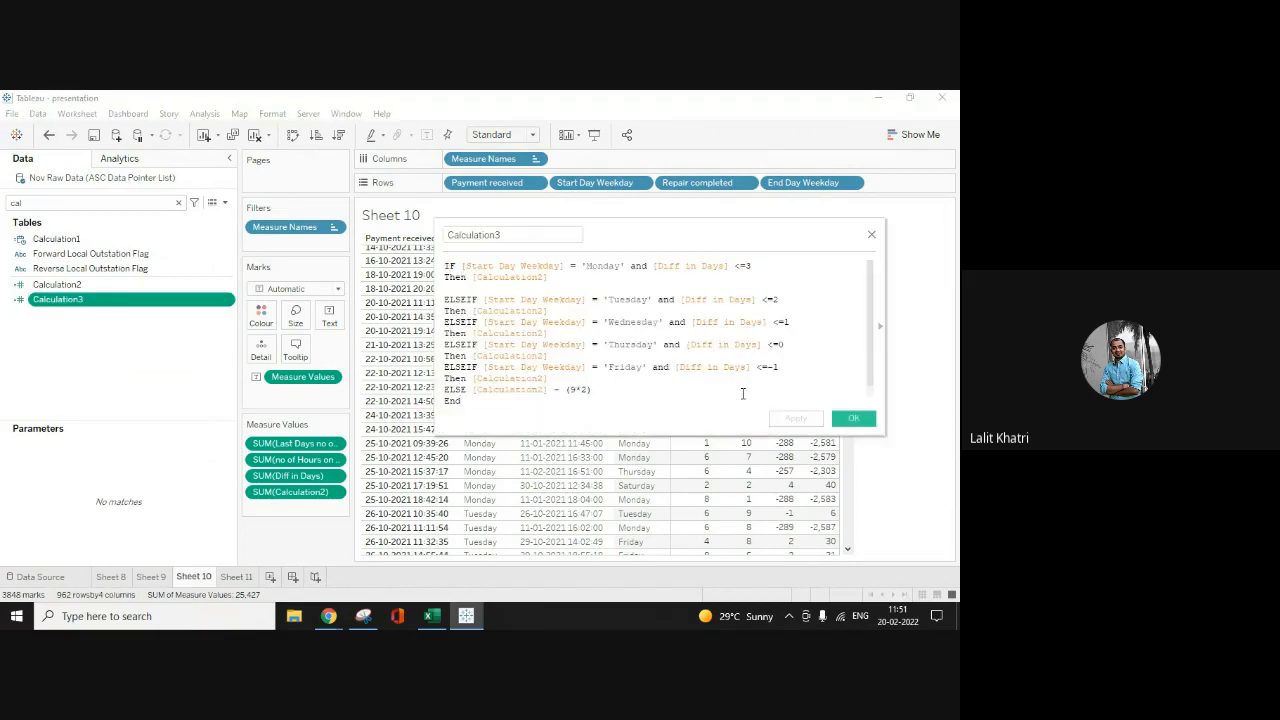
left_click(853, 418)
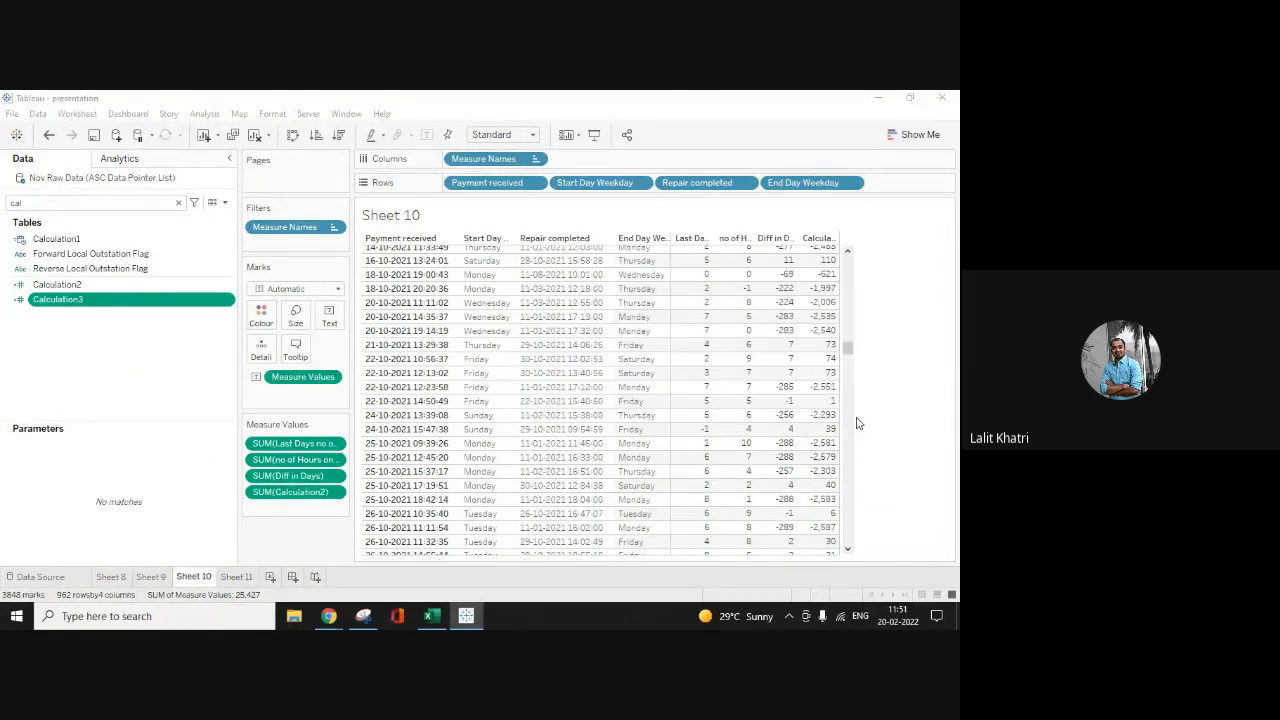
left_click_drag(93, 305, 308, 516)
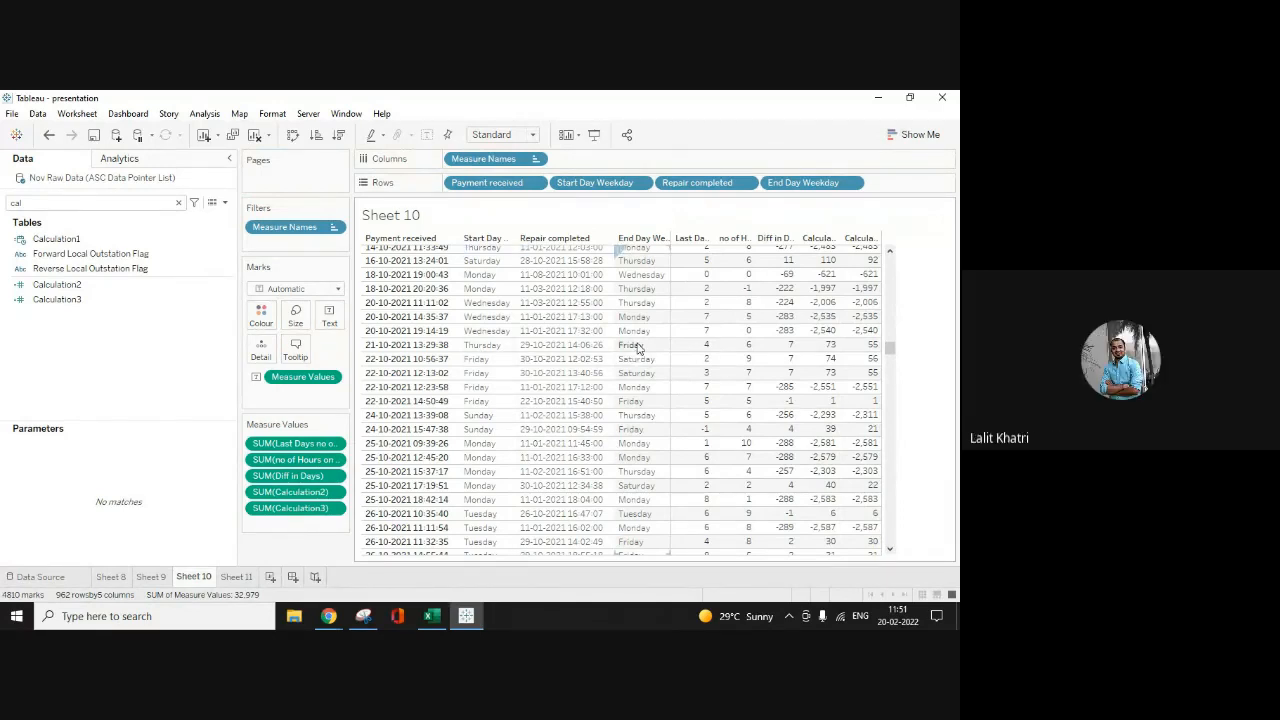
mouse_move(834, 356)
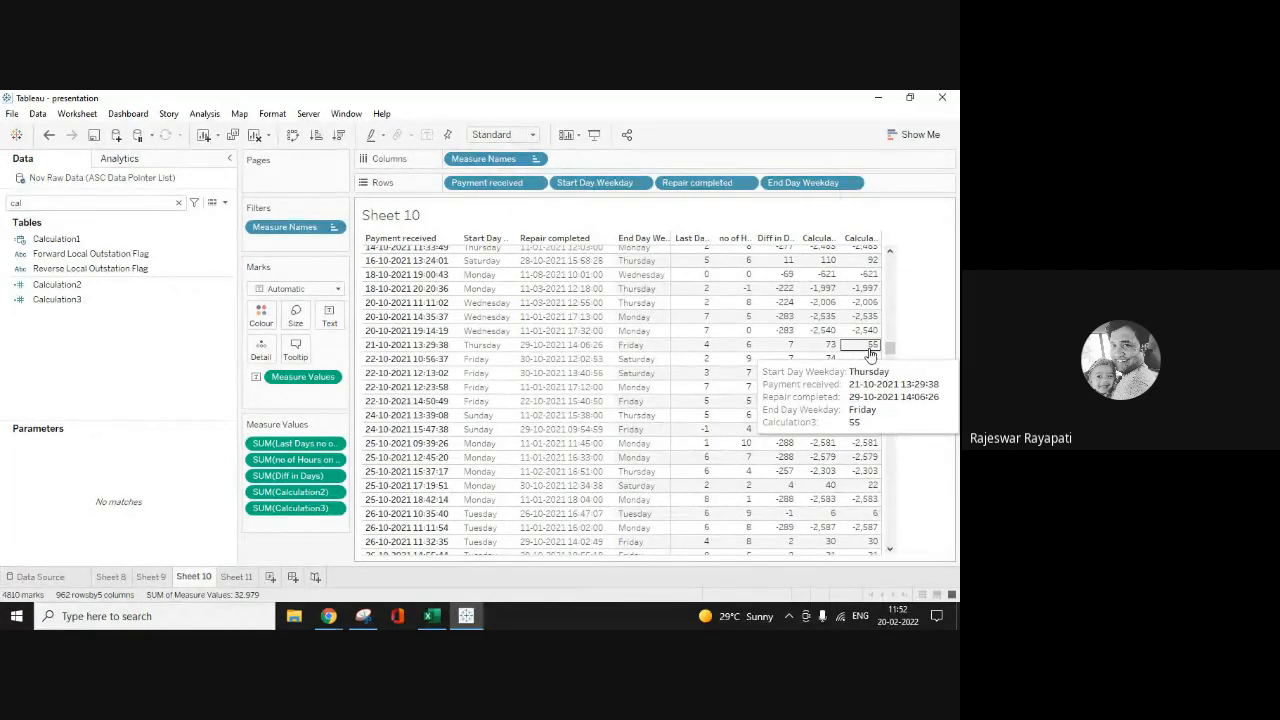
Step: Reopen the Calculation3 formula and review its weekday branches against the table before closing the editor
left_click(146, 284)
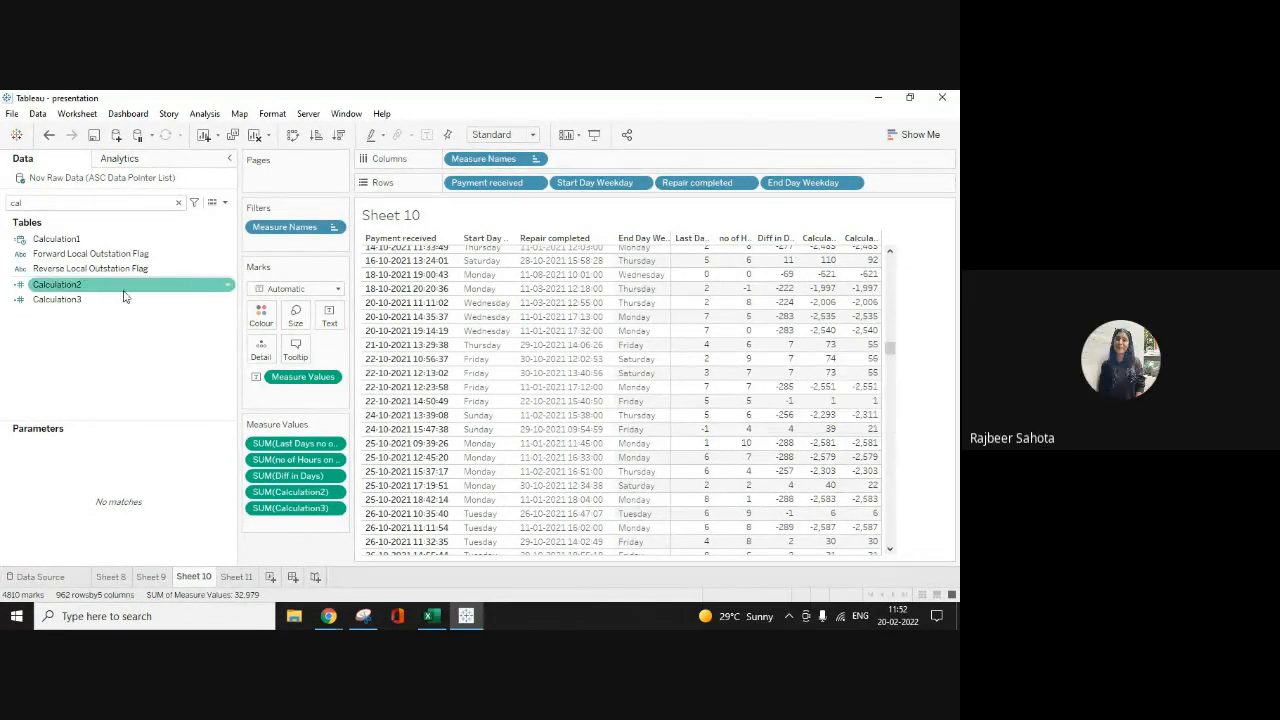
left_click(120, 299)
right_click(117, 301)
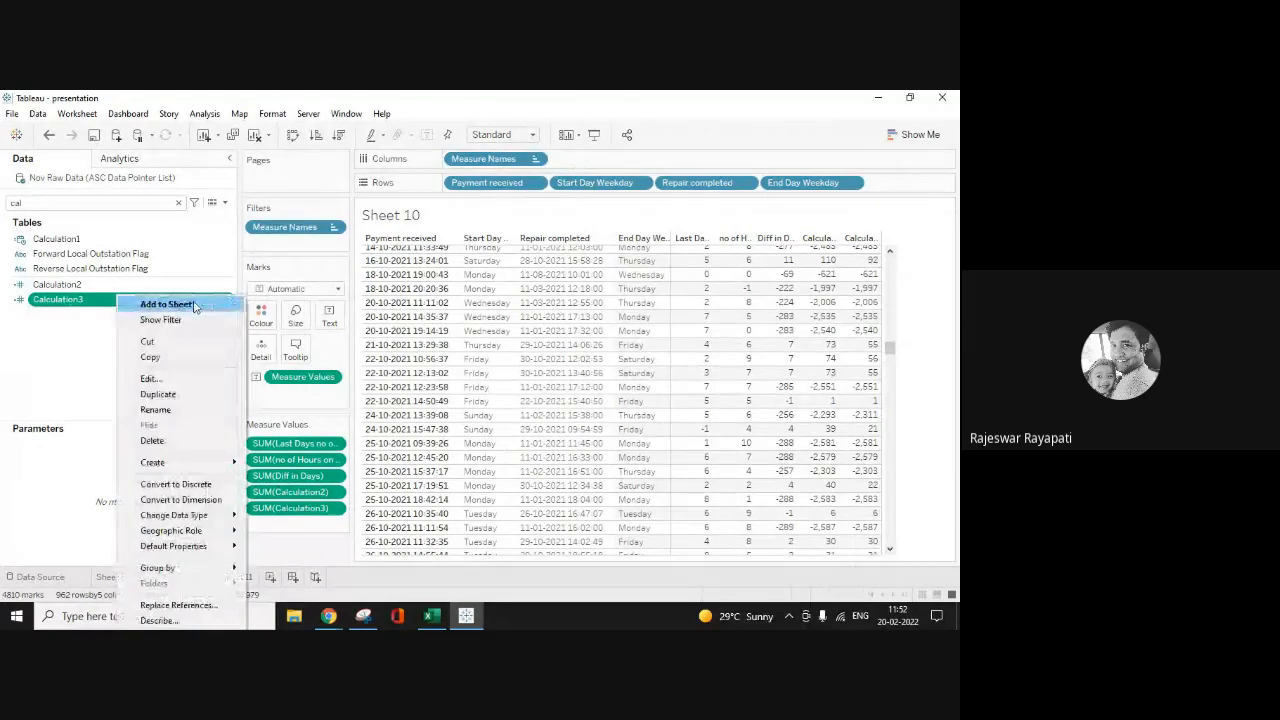
left_click(173, 378)
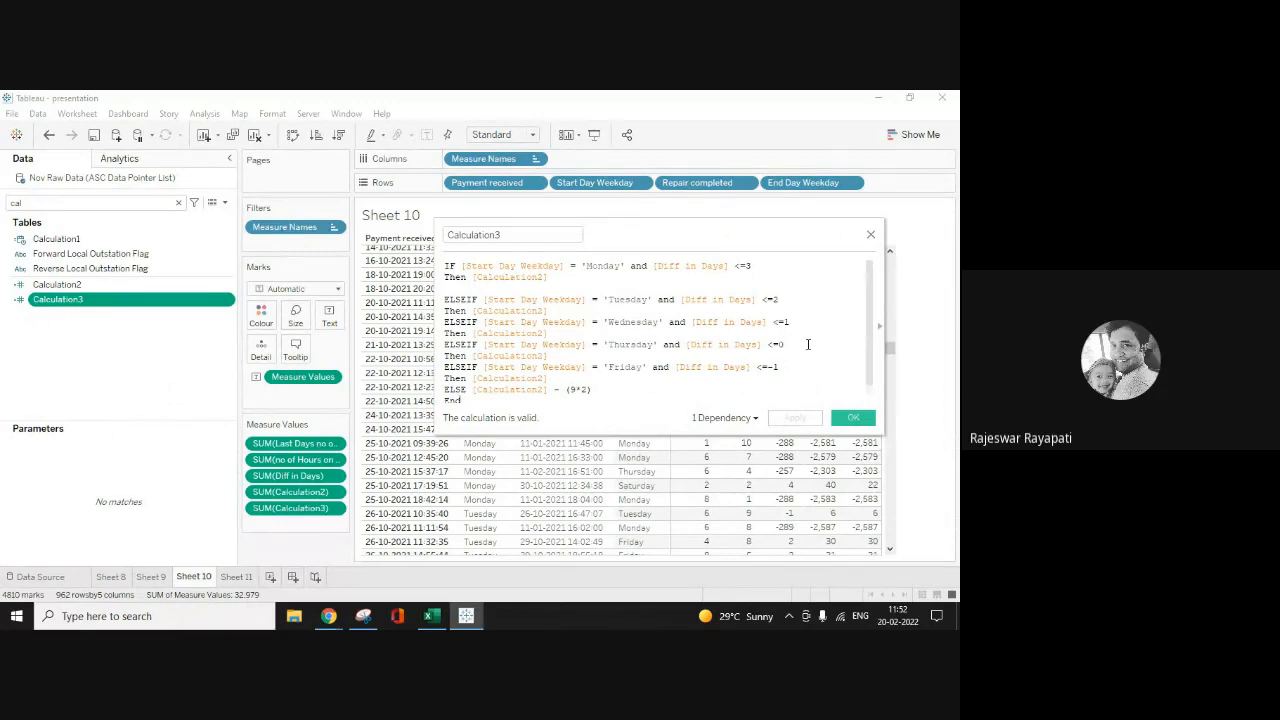
scroll(870, 365, "down", 1)
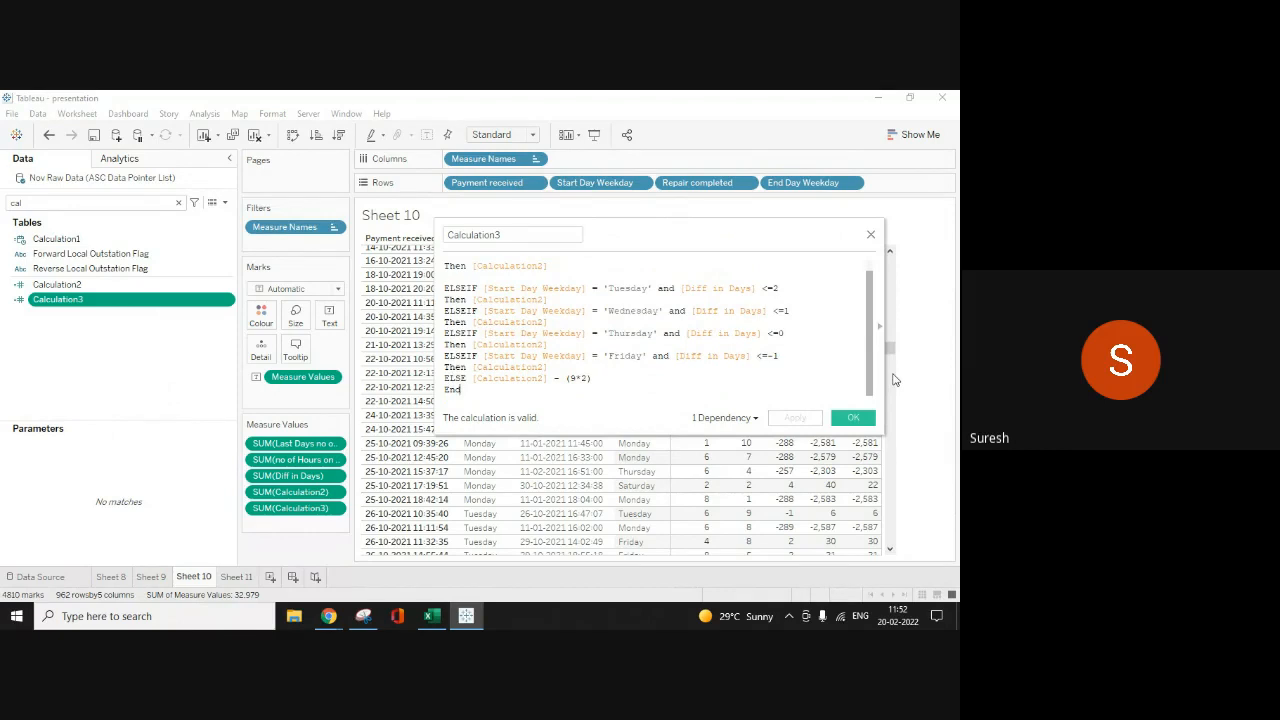
scroll(880, 345, "up", 1)
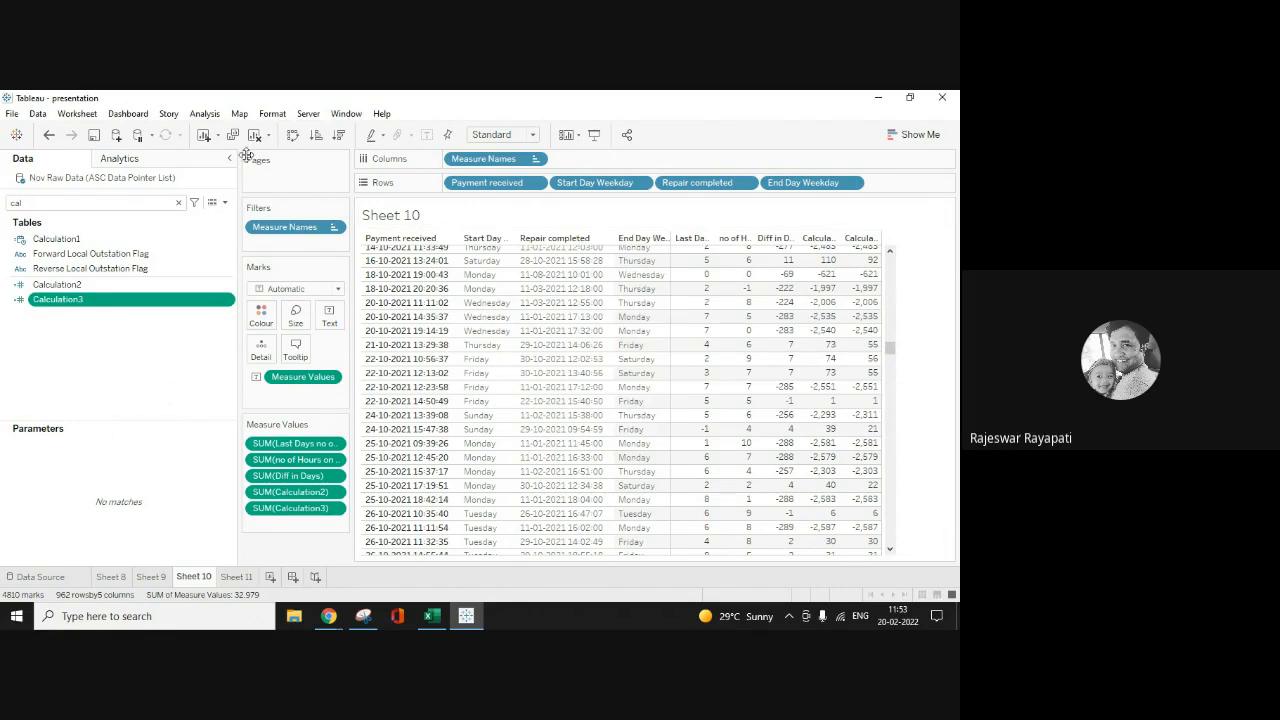
Step: Create a new calculated field and start its formula with the DATEDIFF function
left_click(204, 113)
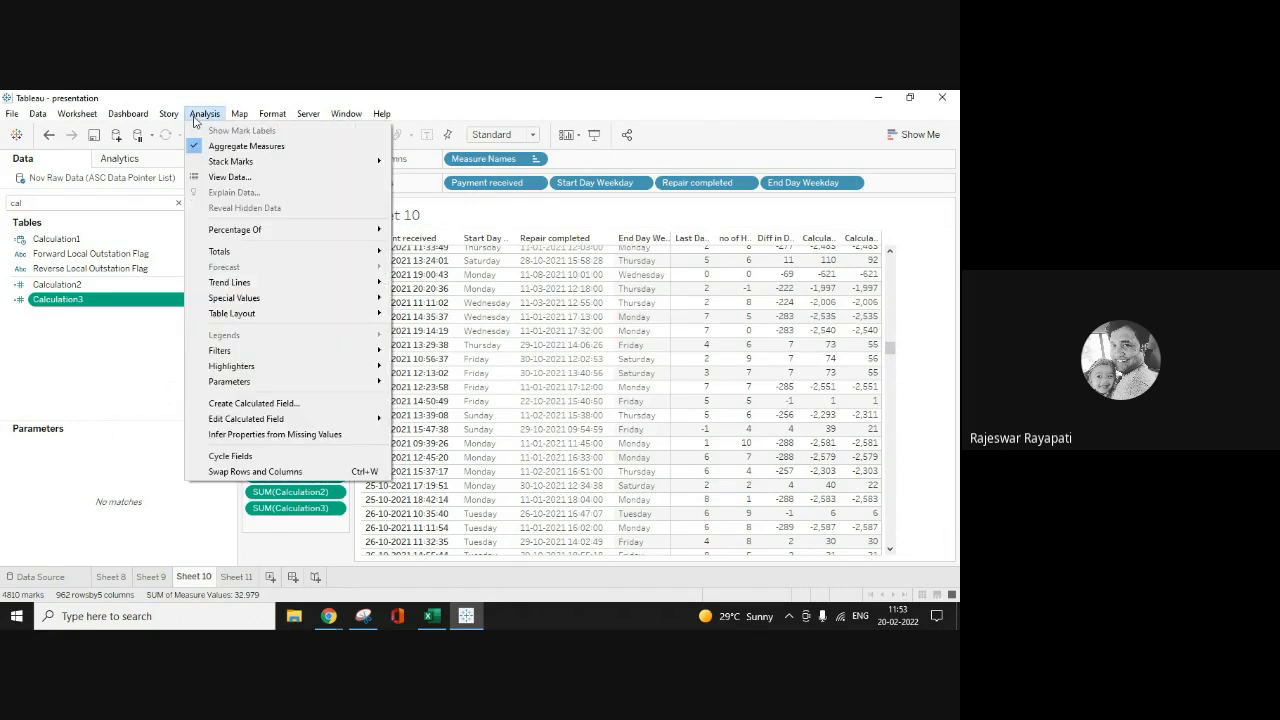
left_click(300, 403)
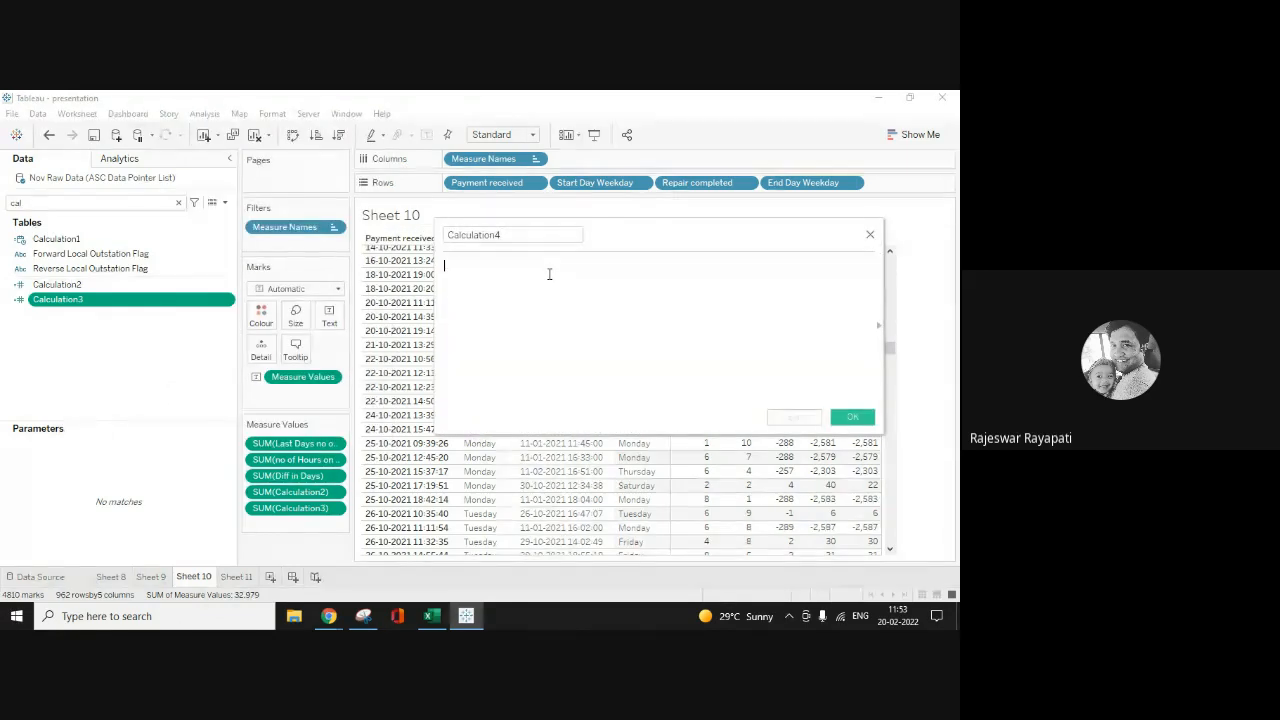
type("Date")
key("Down")
key("Down")
key("Down")
key("Down")
key("Down")
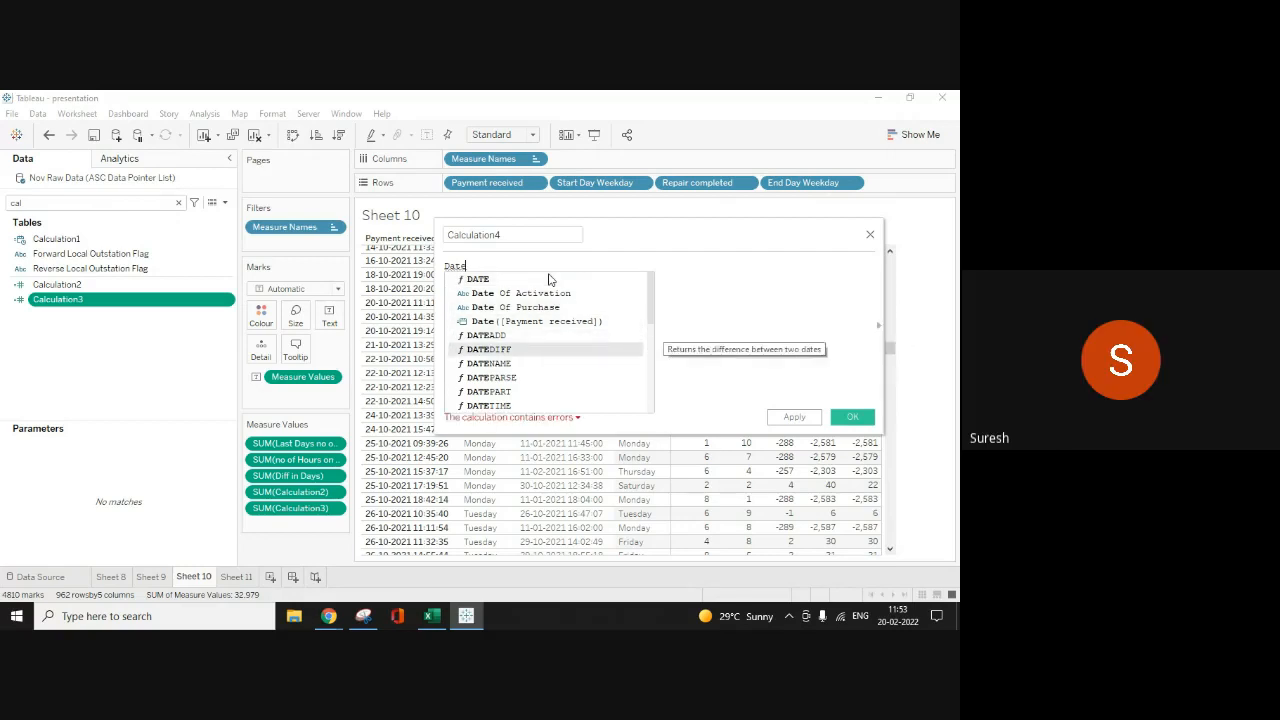
key("Return")
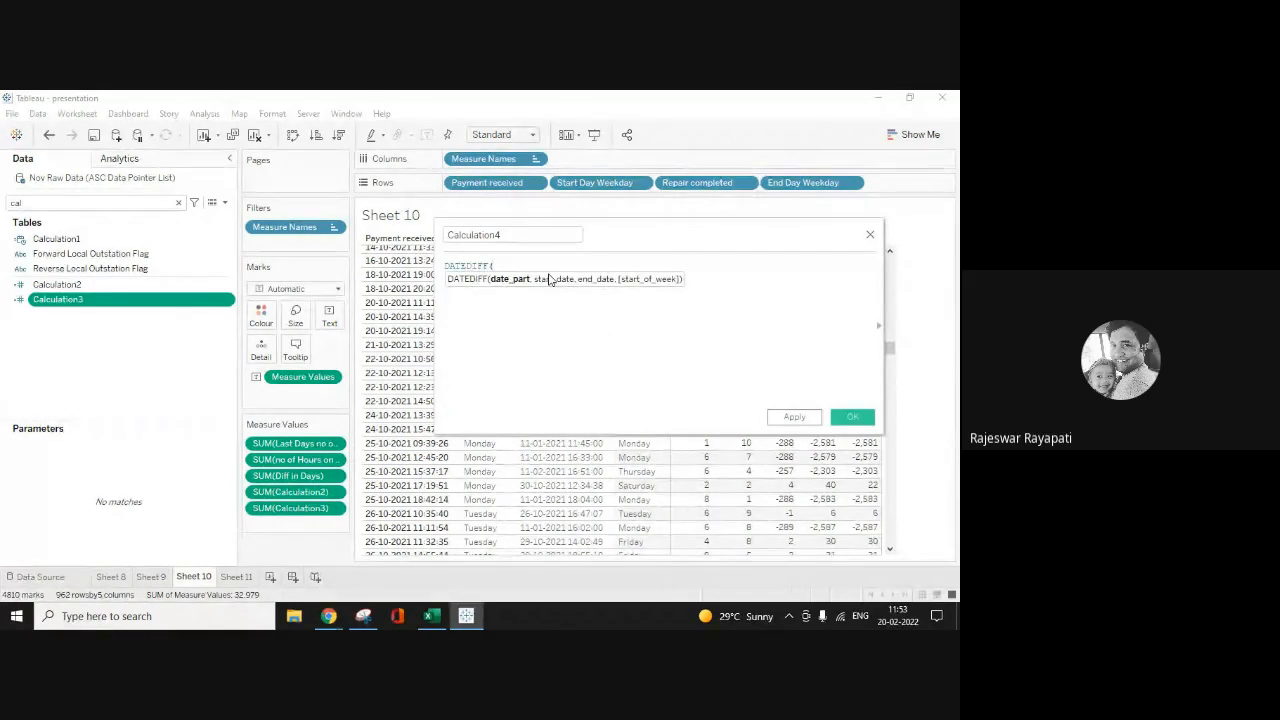
Step: Enter 'weekdays' as the DATEDIFF date part and the Payment received field as the start date
type("'weekdays")
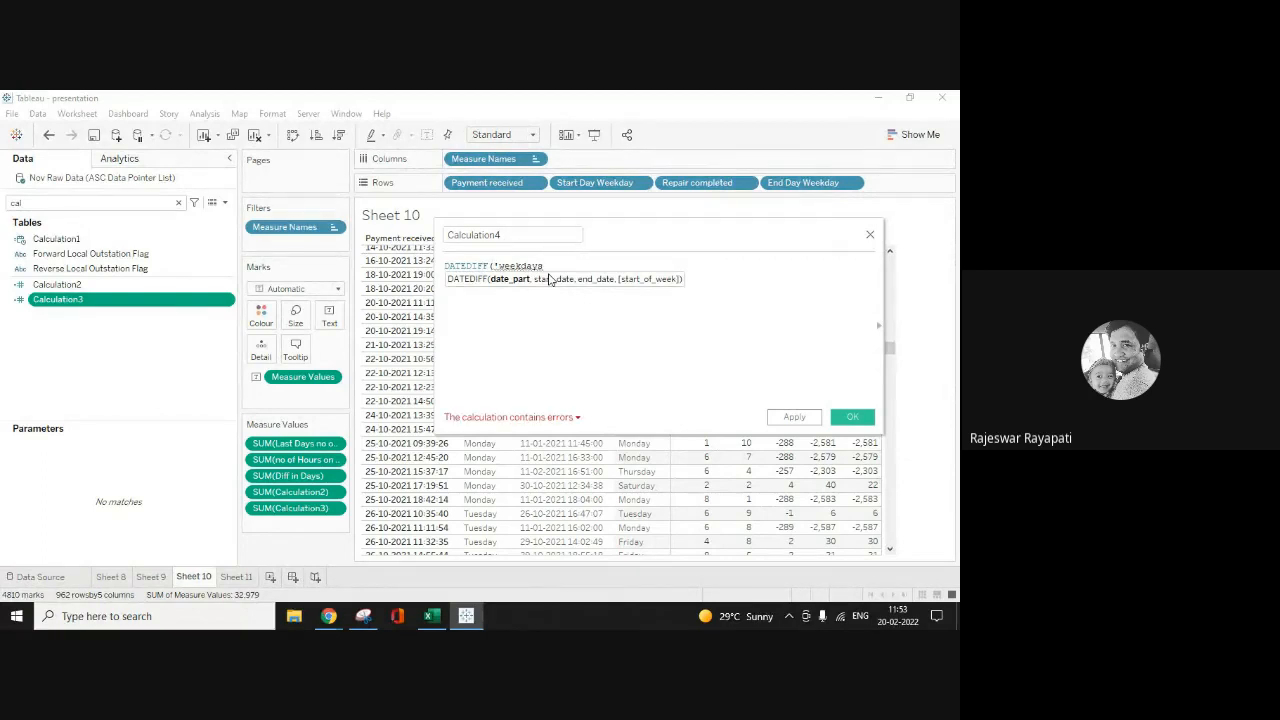
type("',")
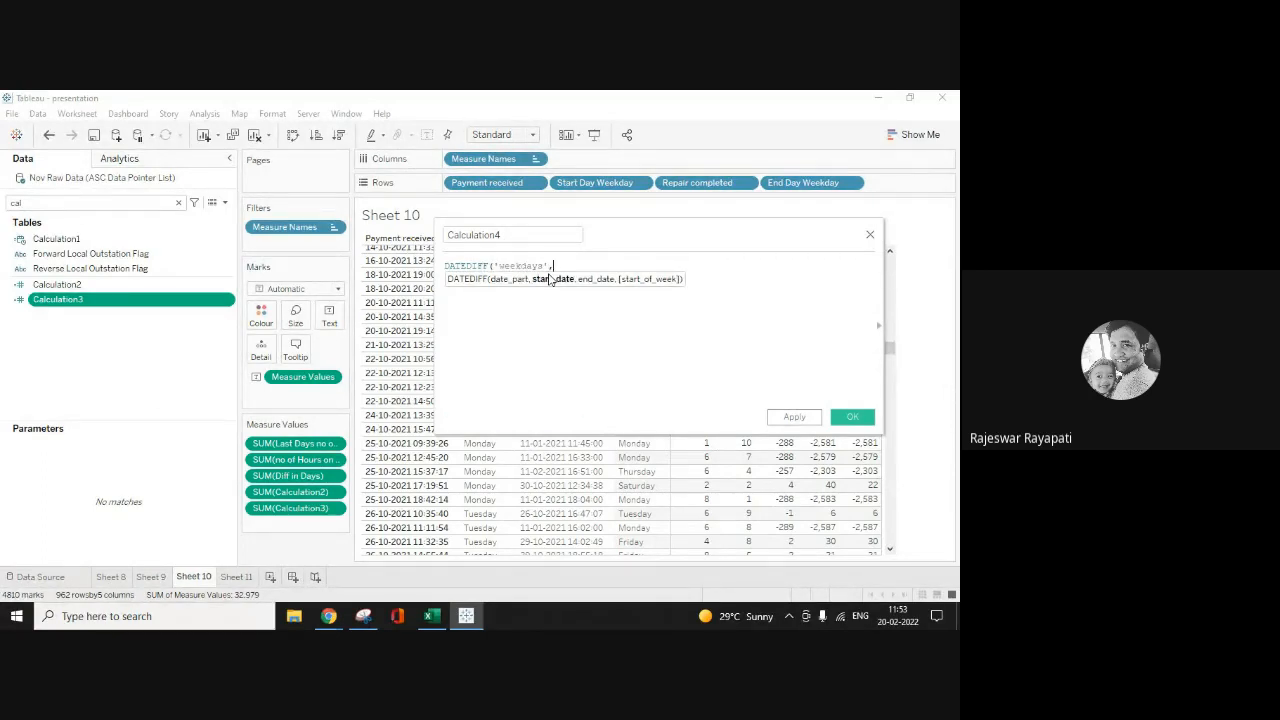
type("pay")
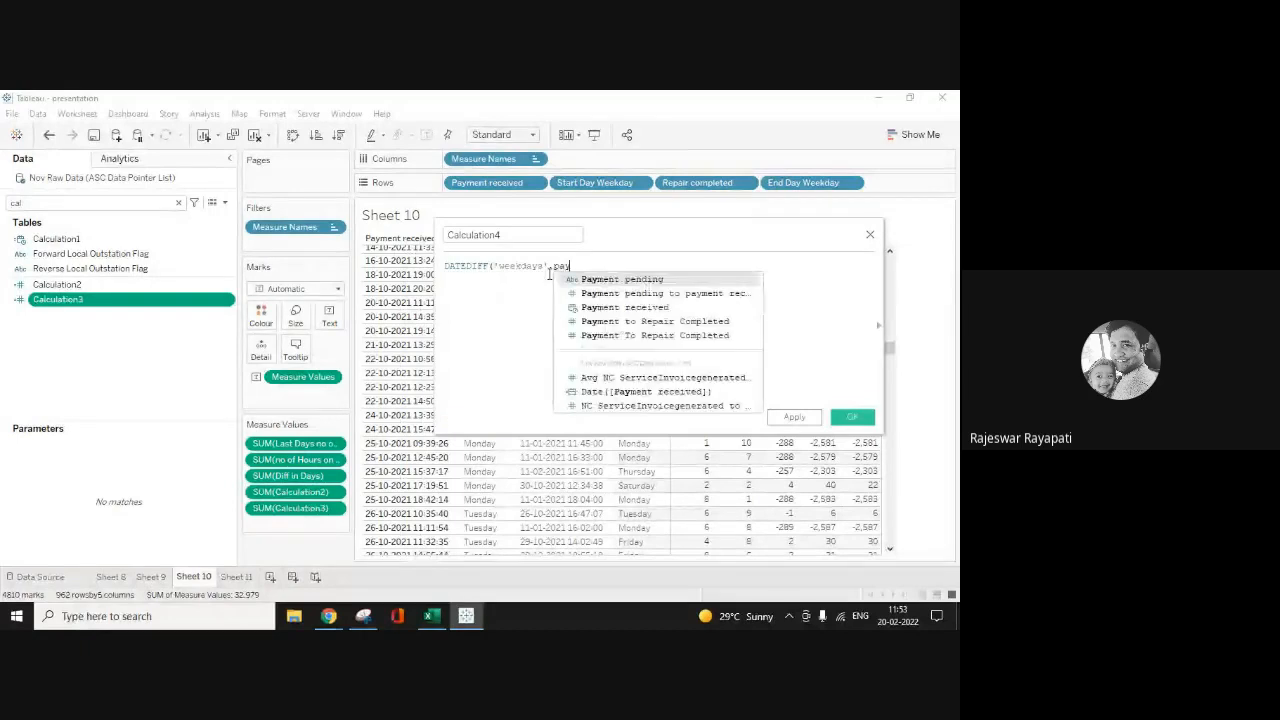
key("Down")
key("Down")
key("Return")
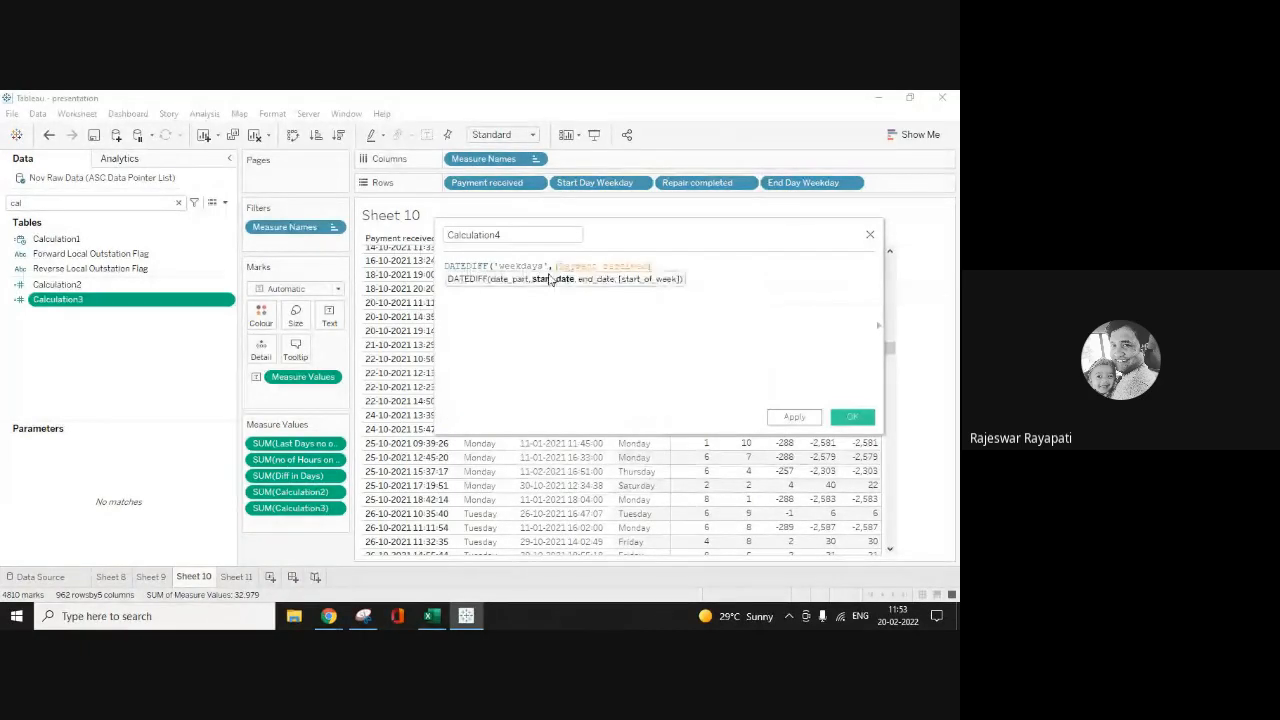
Step: Add the Repair completed field as the DATEDIFF end date and close the function's parenthesis
type(",re")
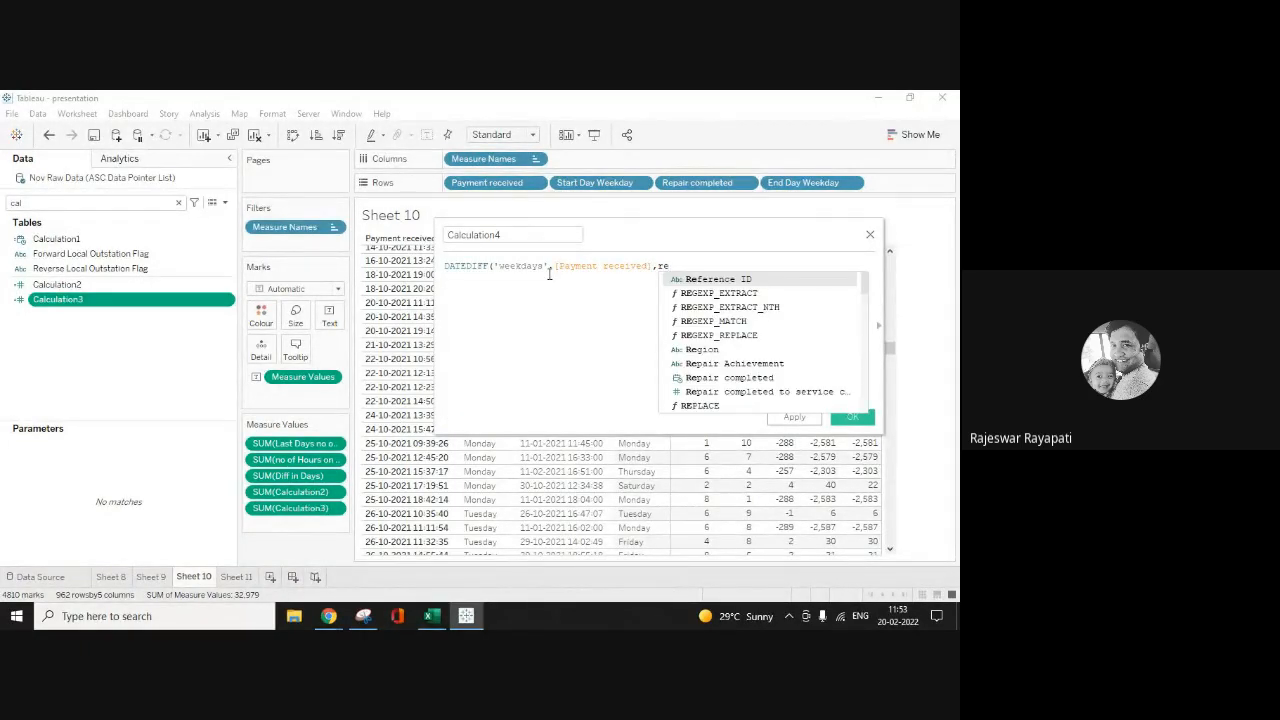
key("Down")
key("Down")
key("Down")
key("Down")
key("Down")
key("Down")
key("Down")
key("Return")
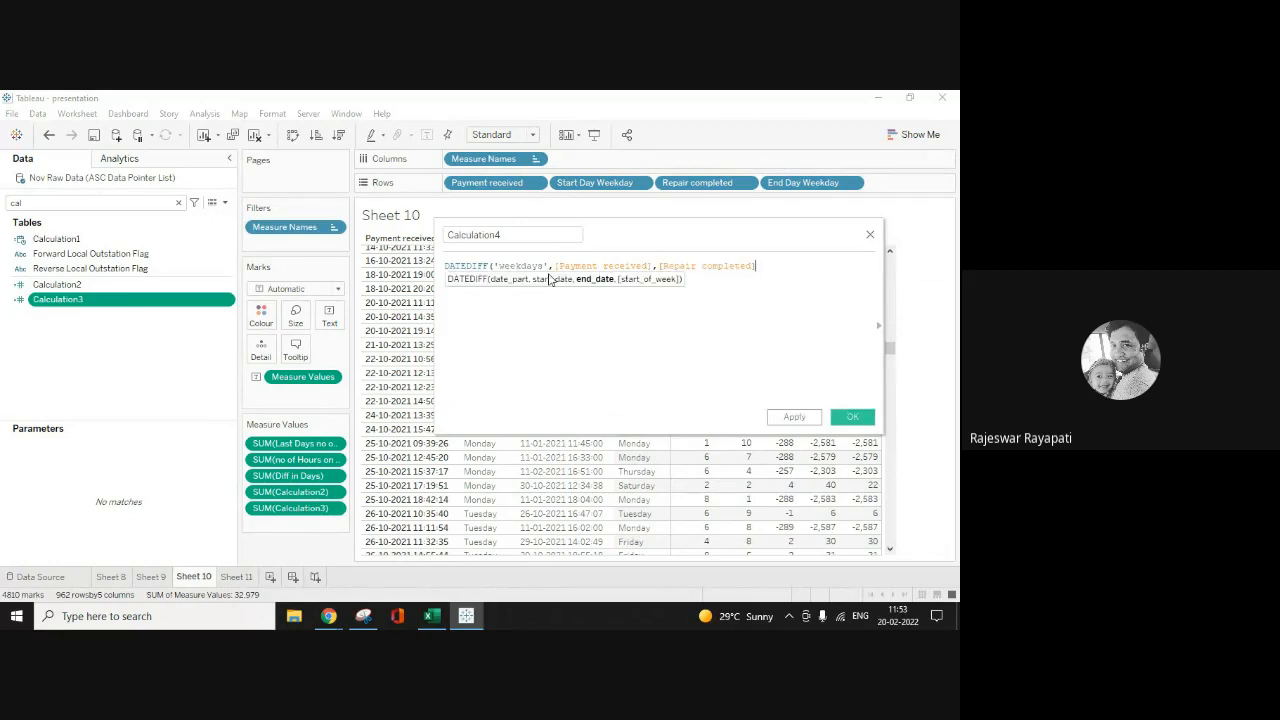
type(")")
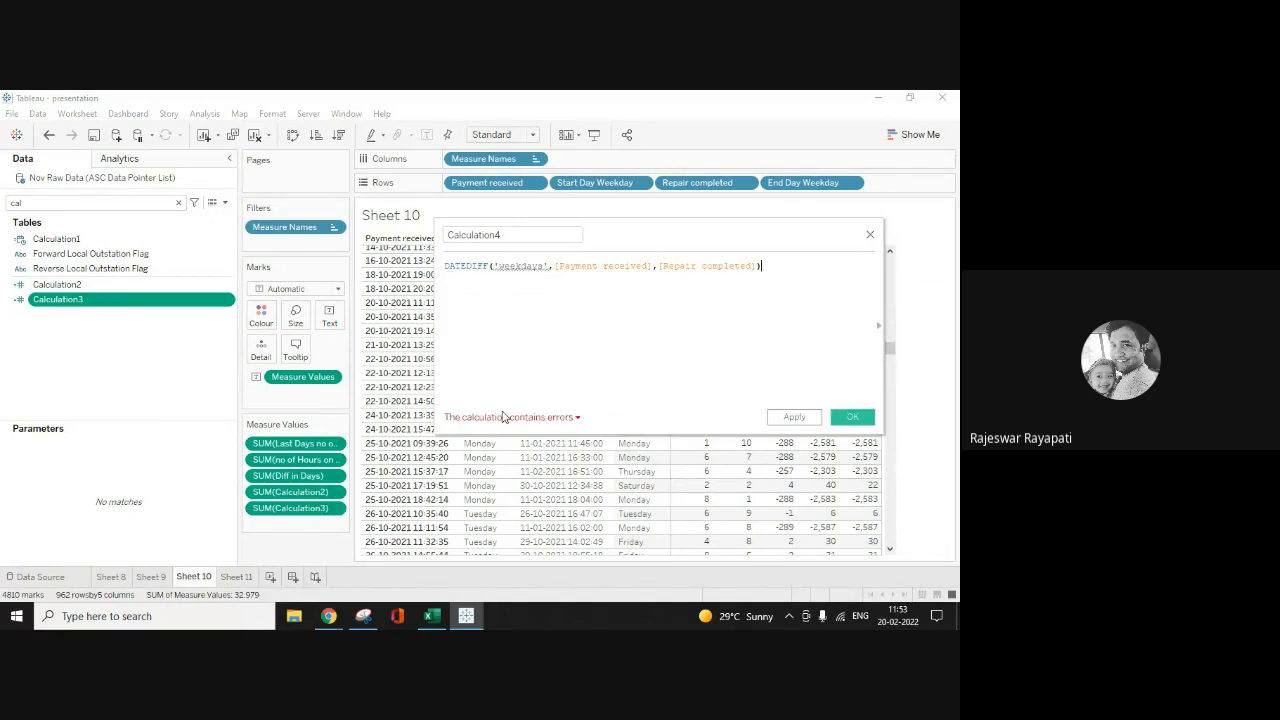
Step: Correct the DATEDIFF date part to 'weekday' and save Calculation4
mouse_move(503, 419)
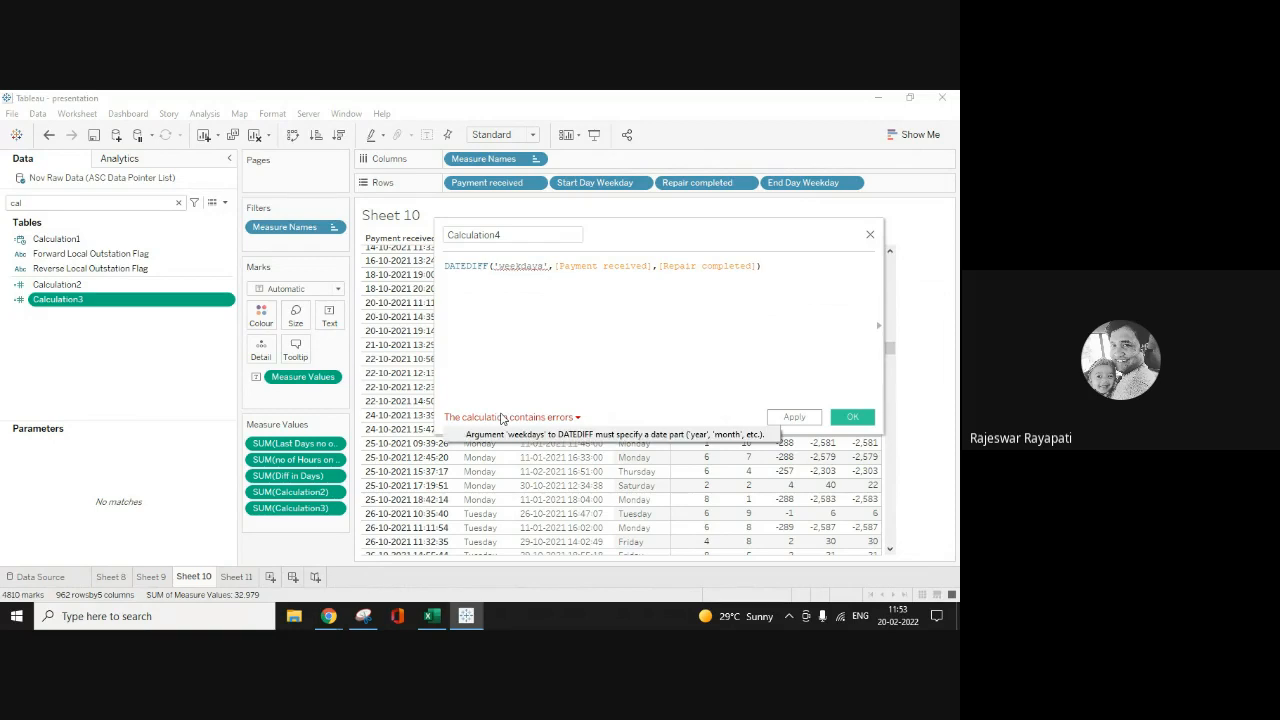
left_click(545, 265)
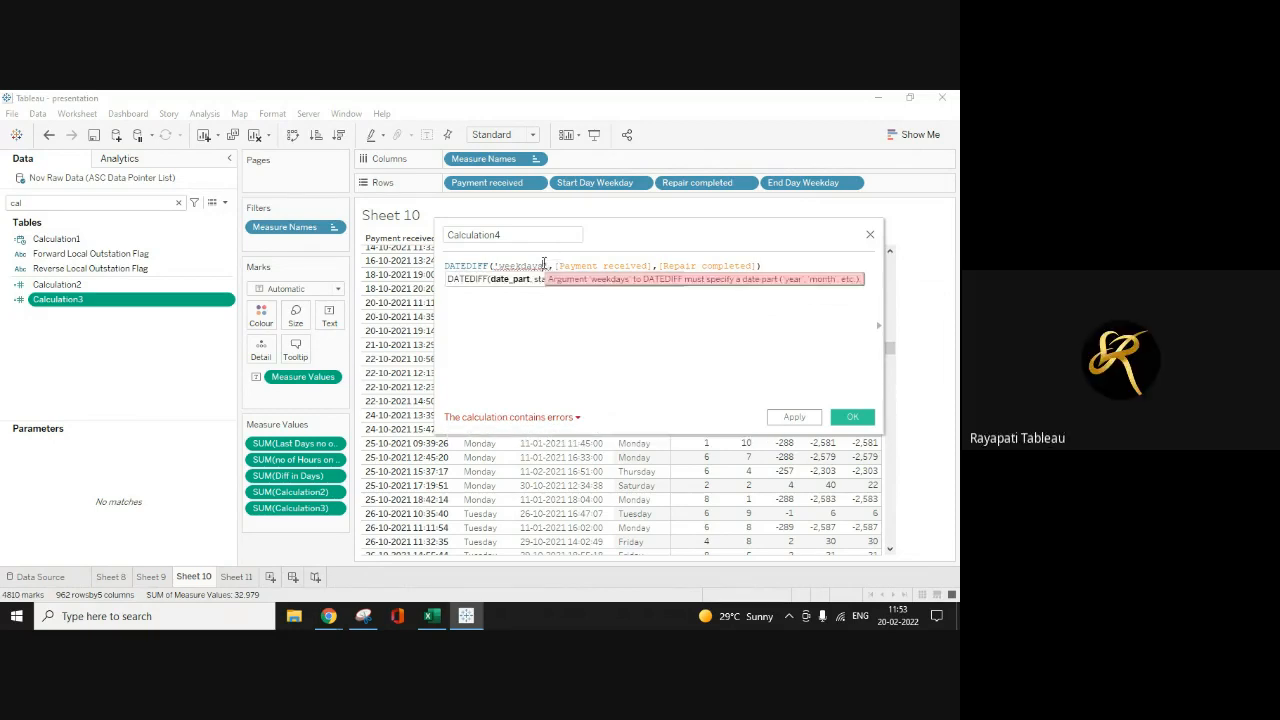
key("BackSpace")
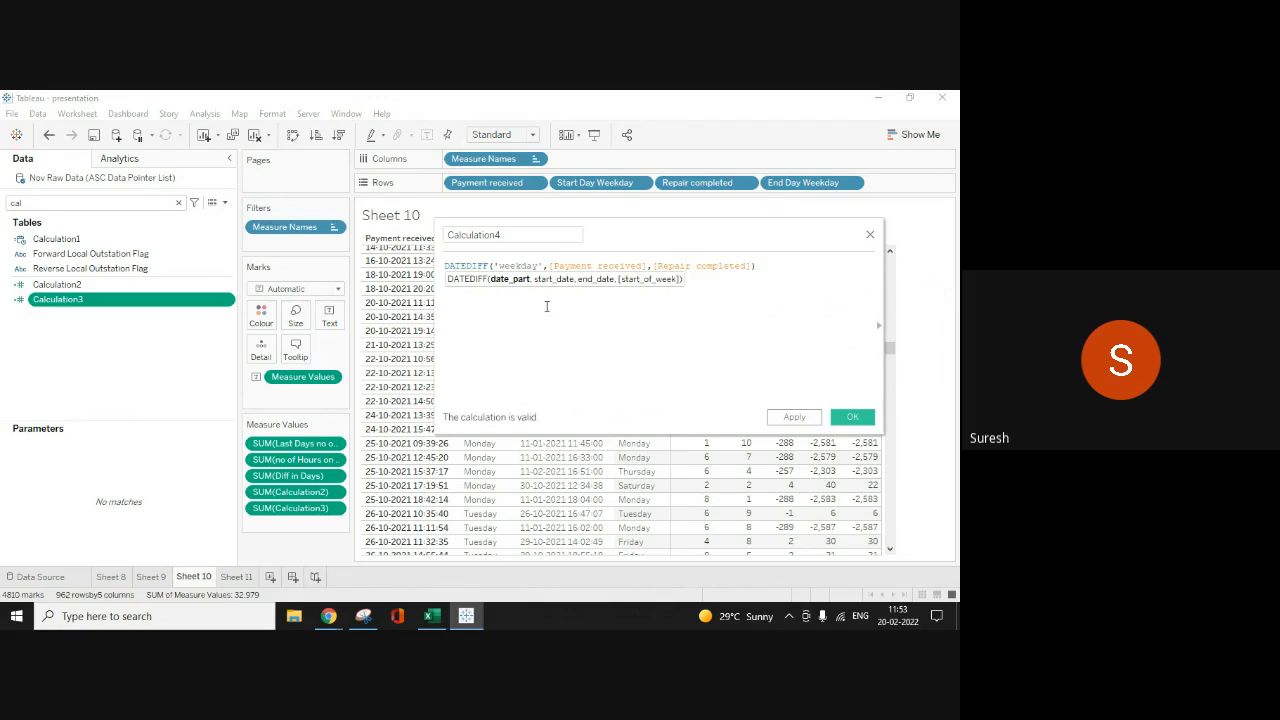
left_click(795, 426)
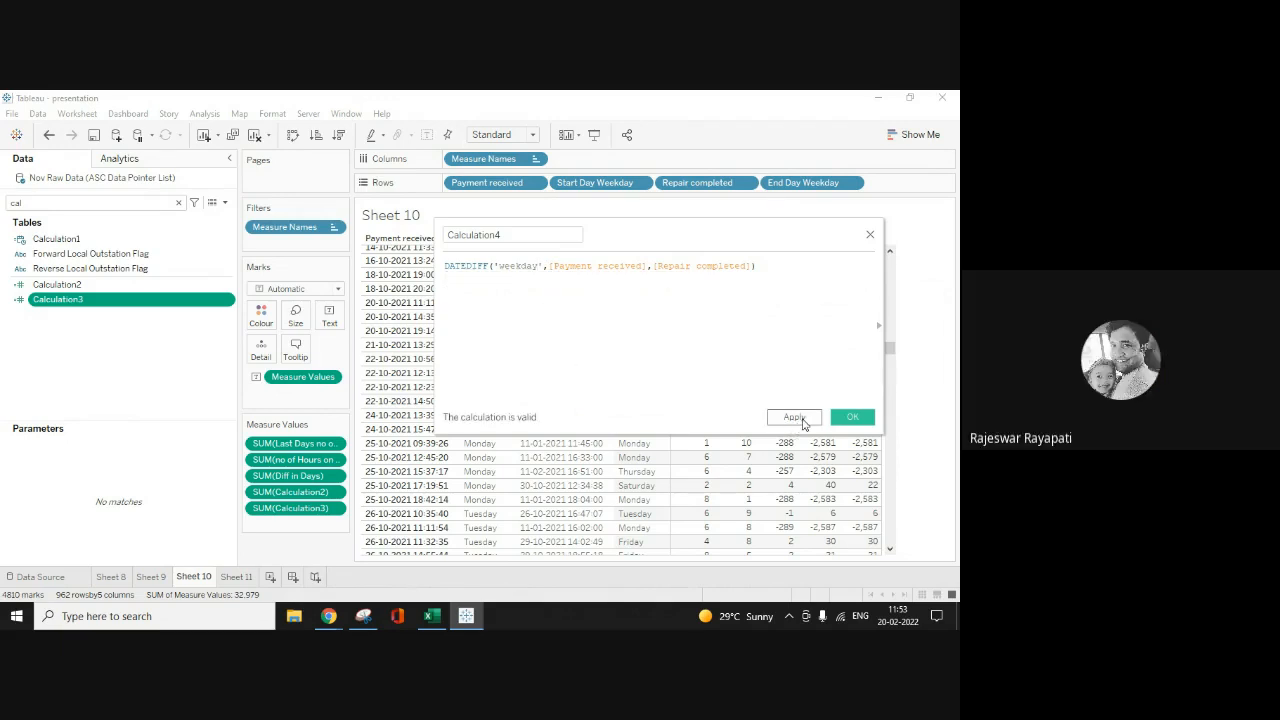
left_click(851, 417)
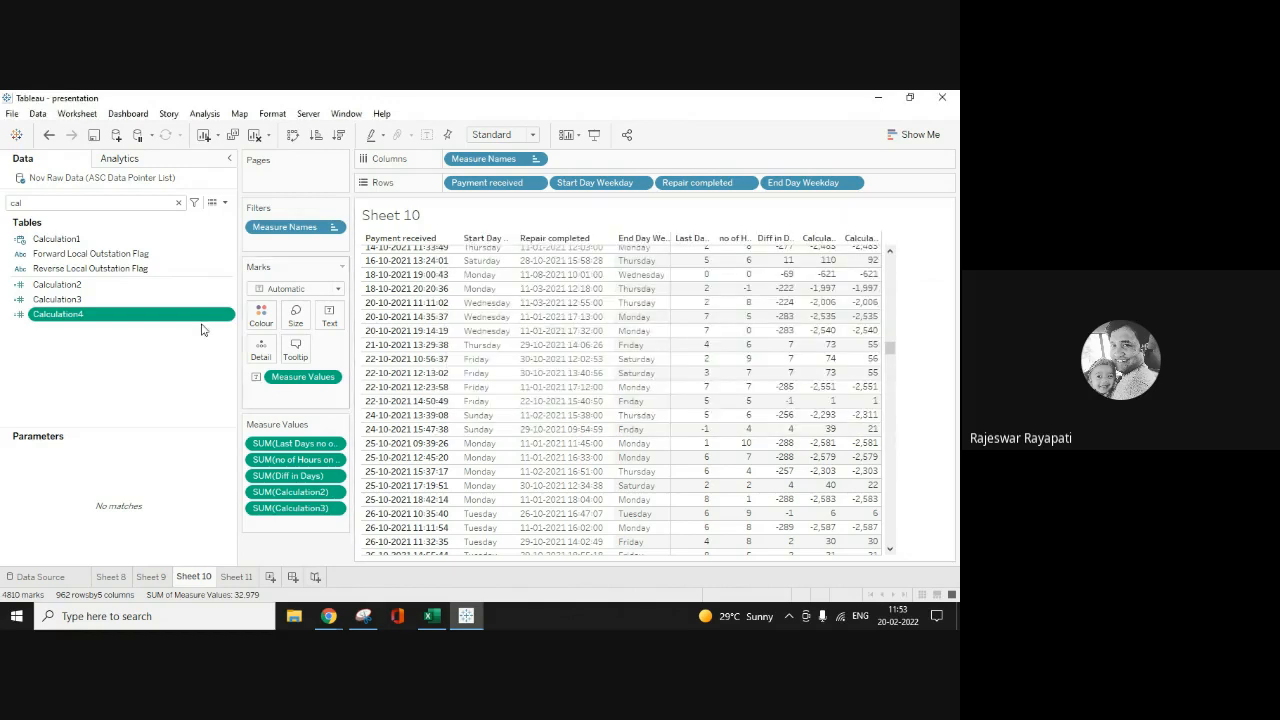
Step: Add Calculation4 to the measure values below Calculation3 and compare its values with Diff in Days across the October rows
left_click_drag(64, 318, 292, 534)
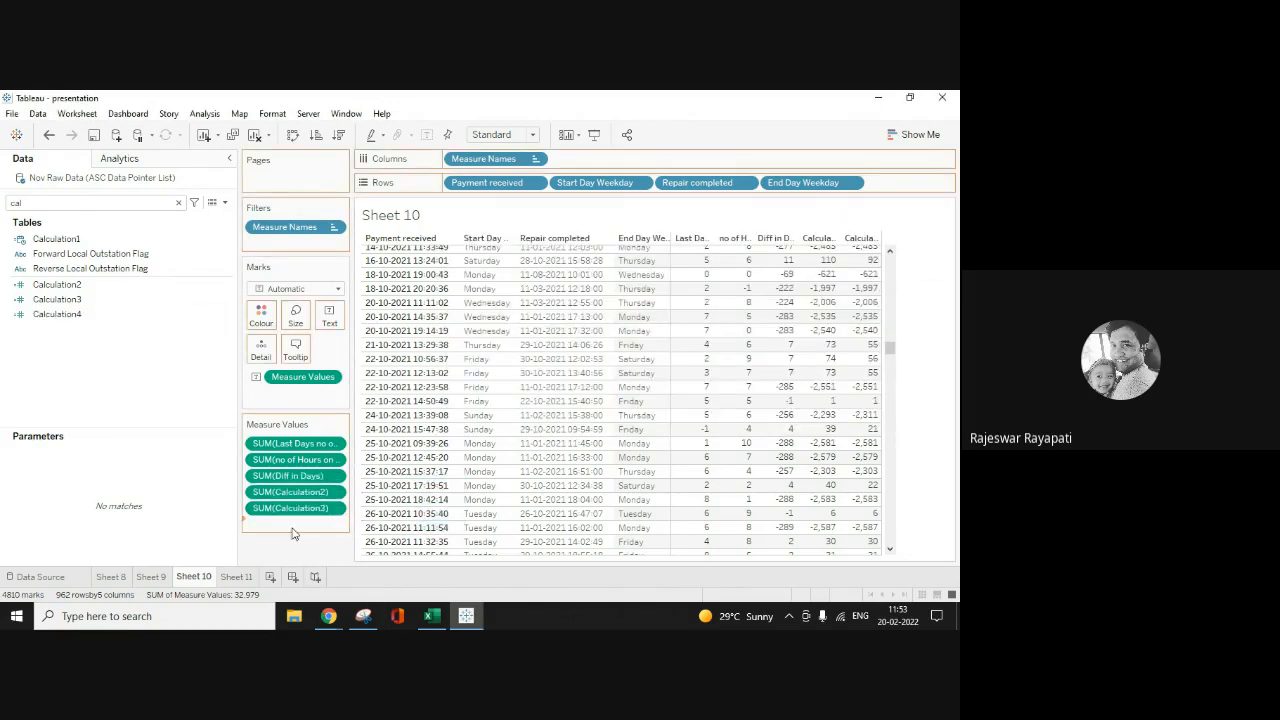
left_click_drag(292, 534, 292, 534)
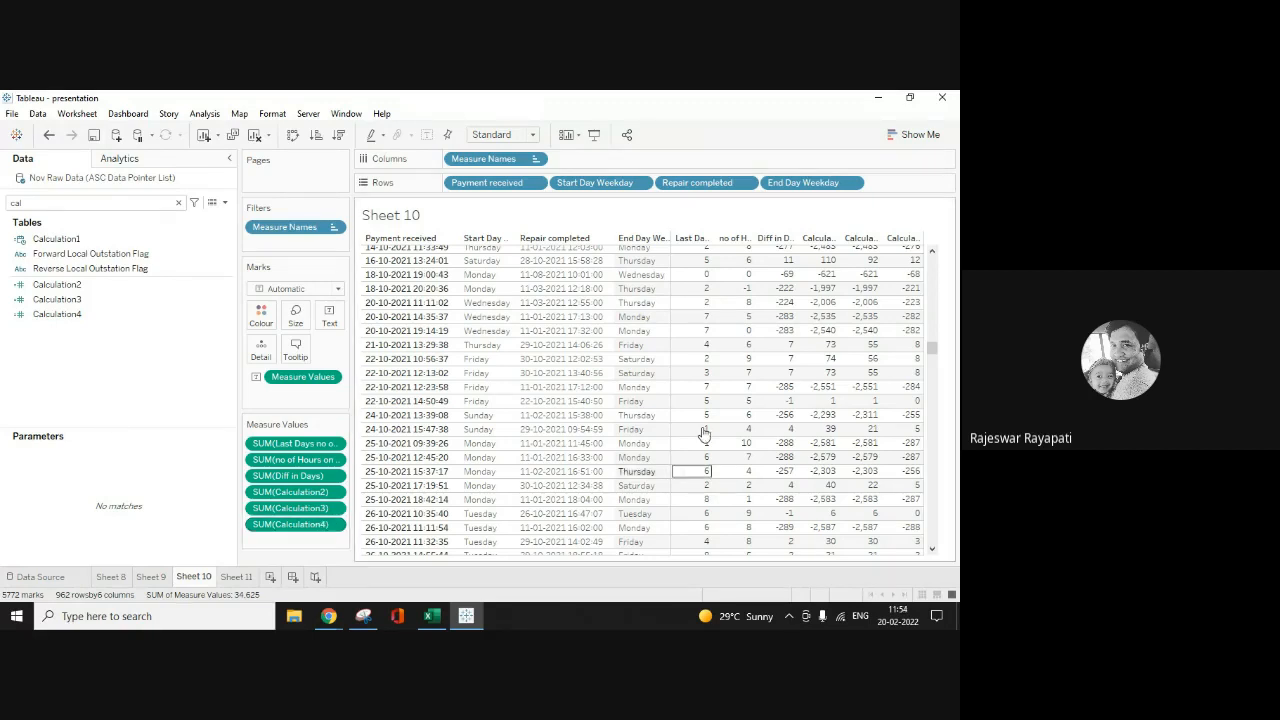
mouse_move(770, 345)
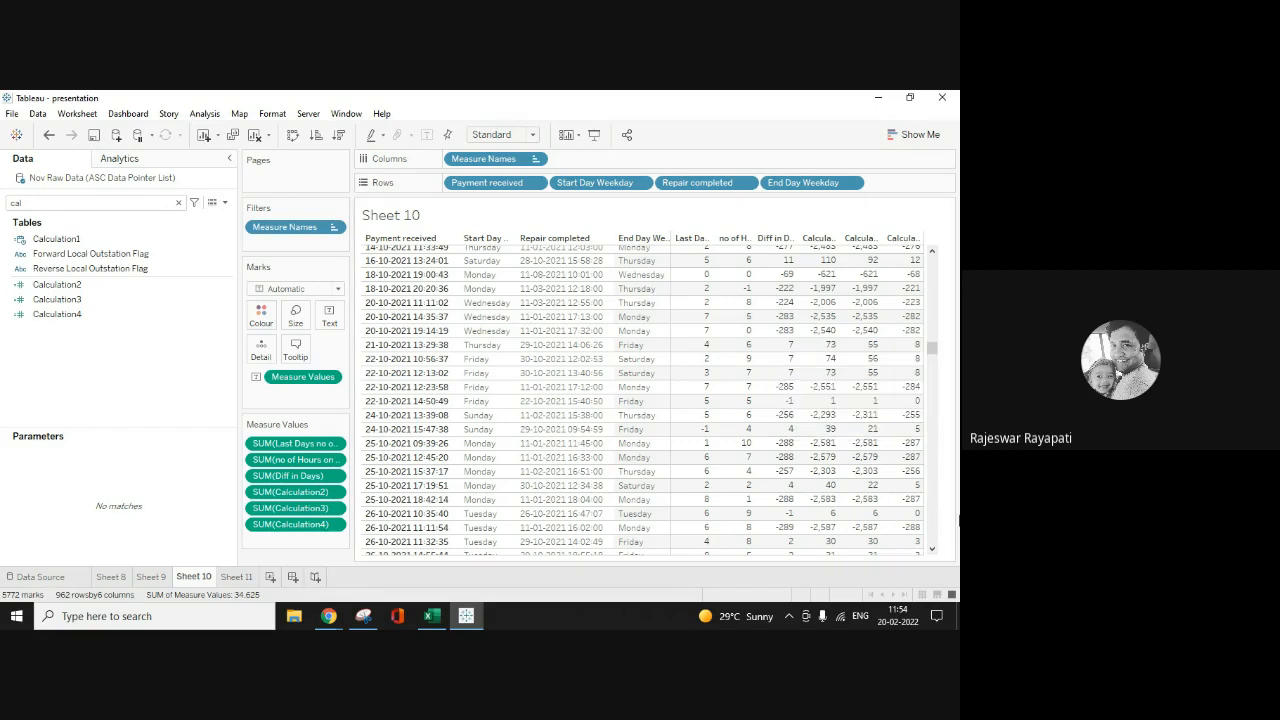
mouse_move(830, 522)
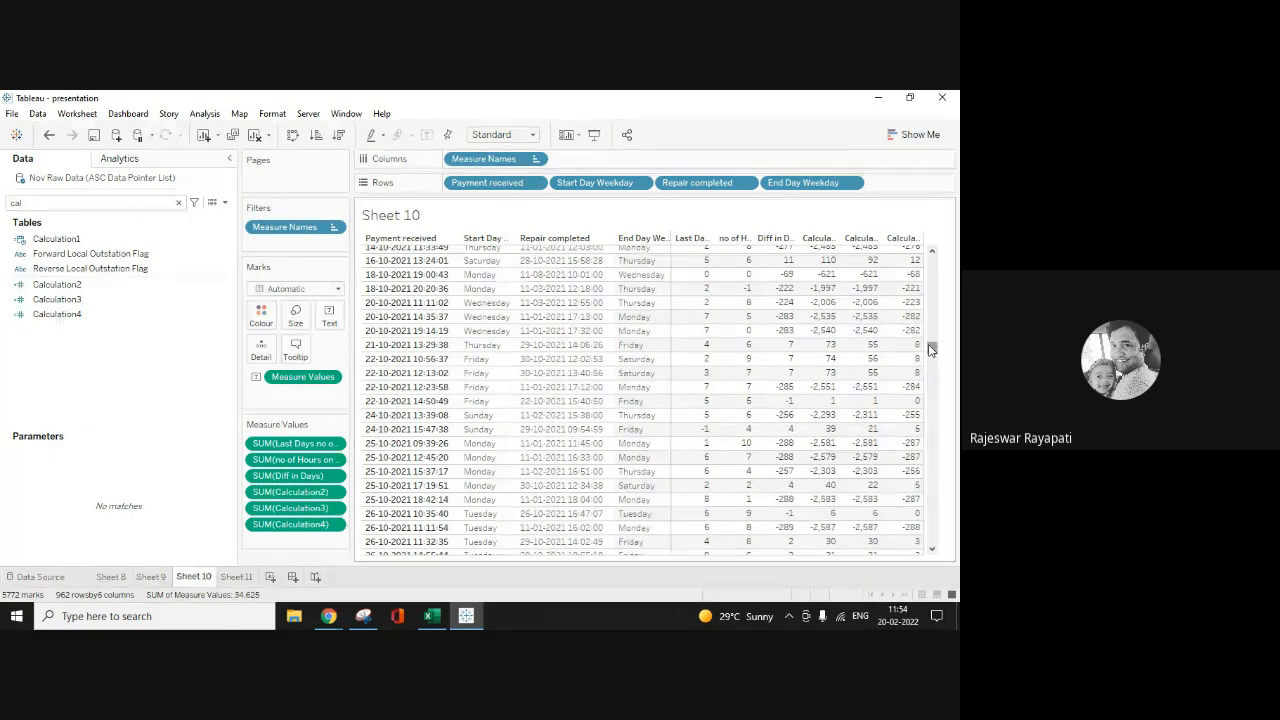
left_click(903, 386)
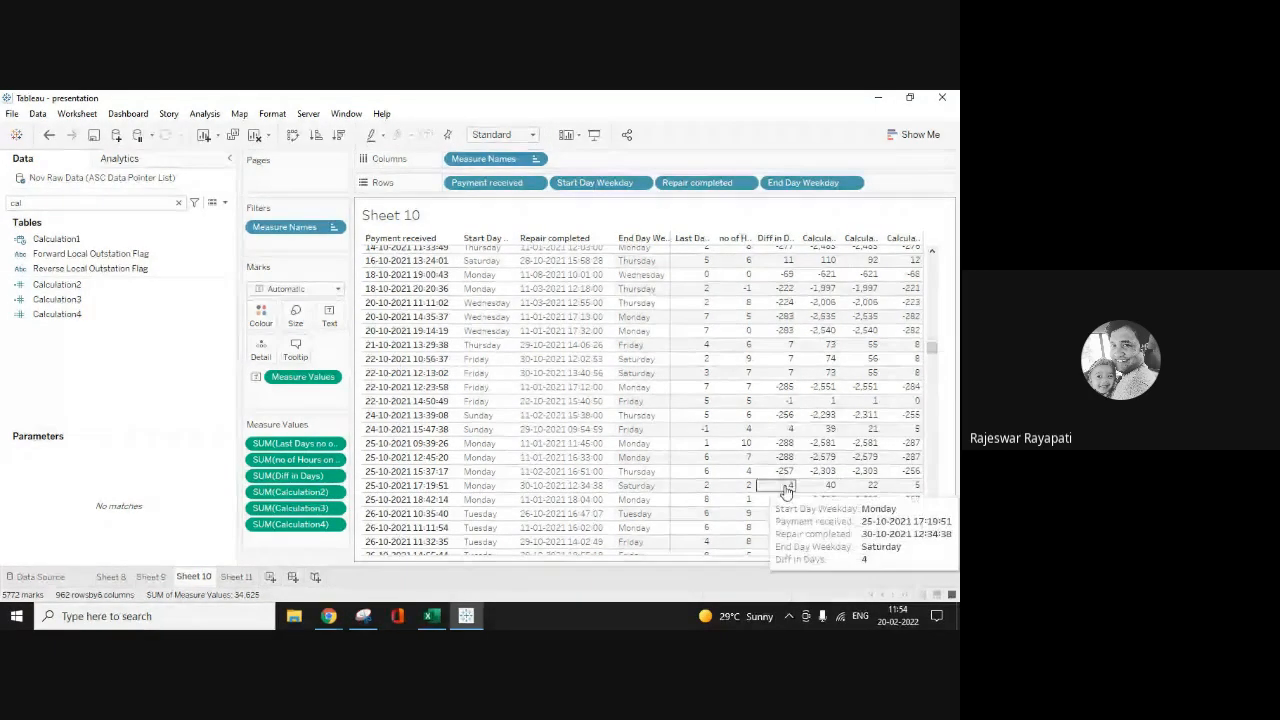
left_click_drag(931, 357, 931, 360)
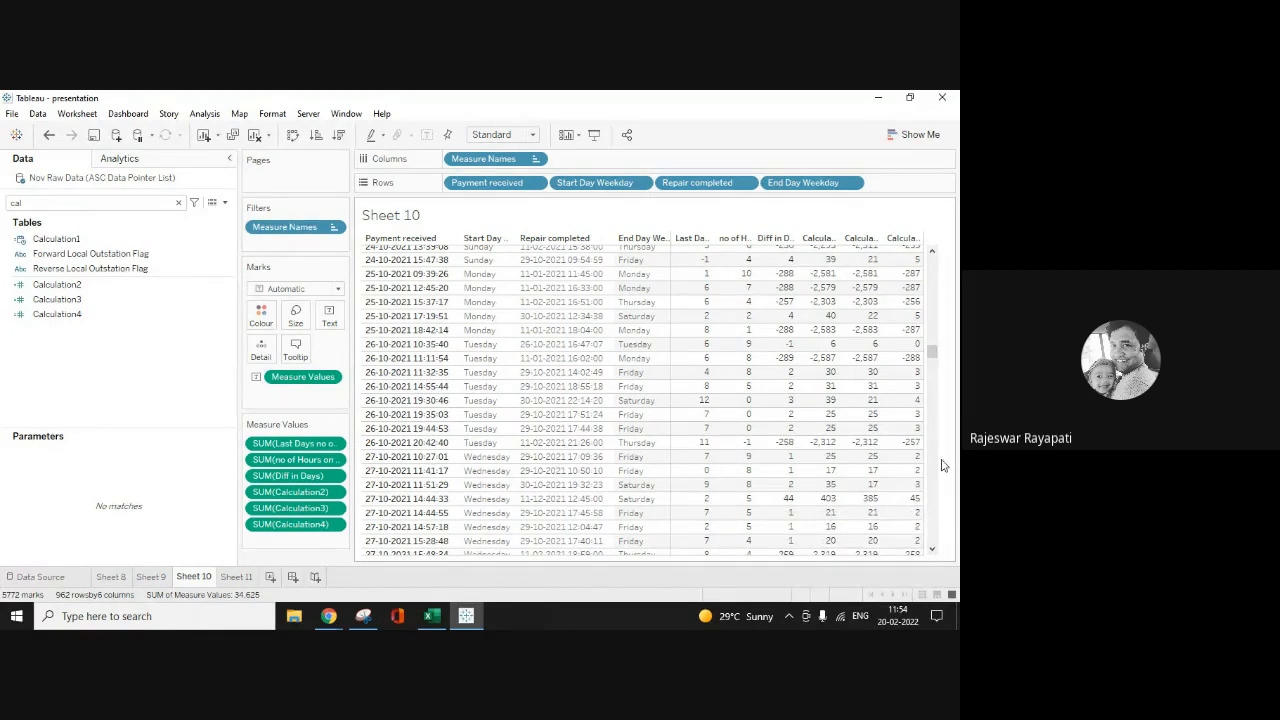
scroll(941, 465, "down", 5)
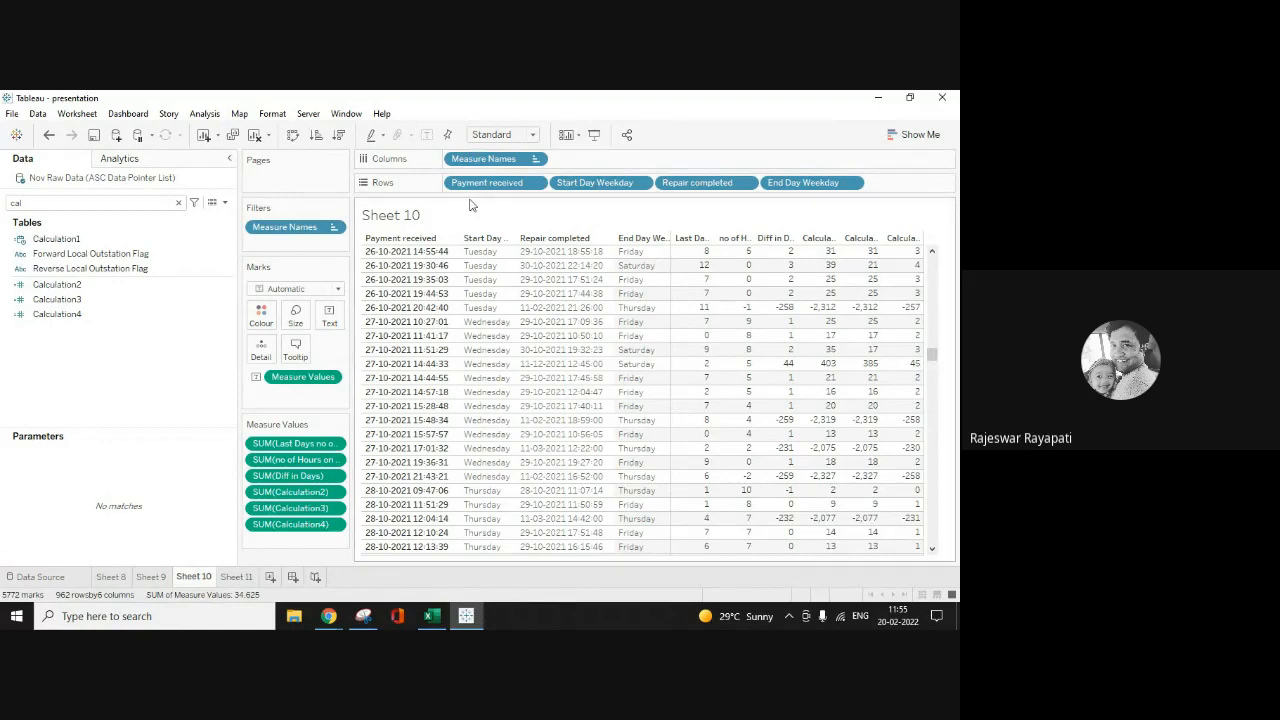
Step: Change the data type of Calculation1 from Date & Time to Date
left_click(17, 243)
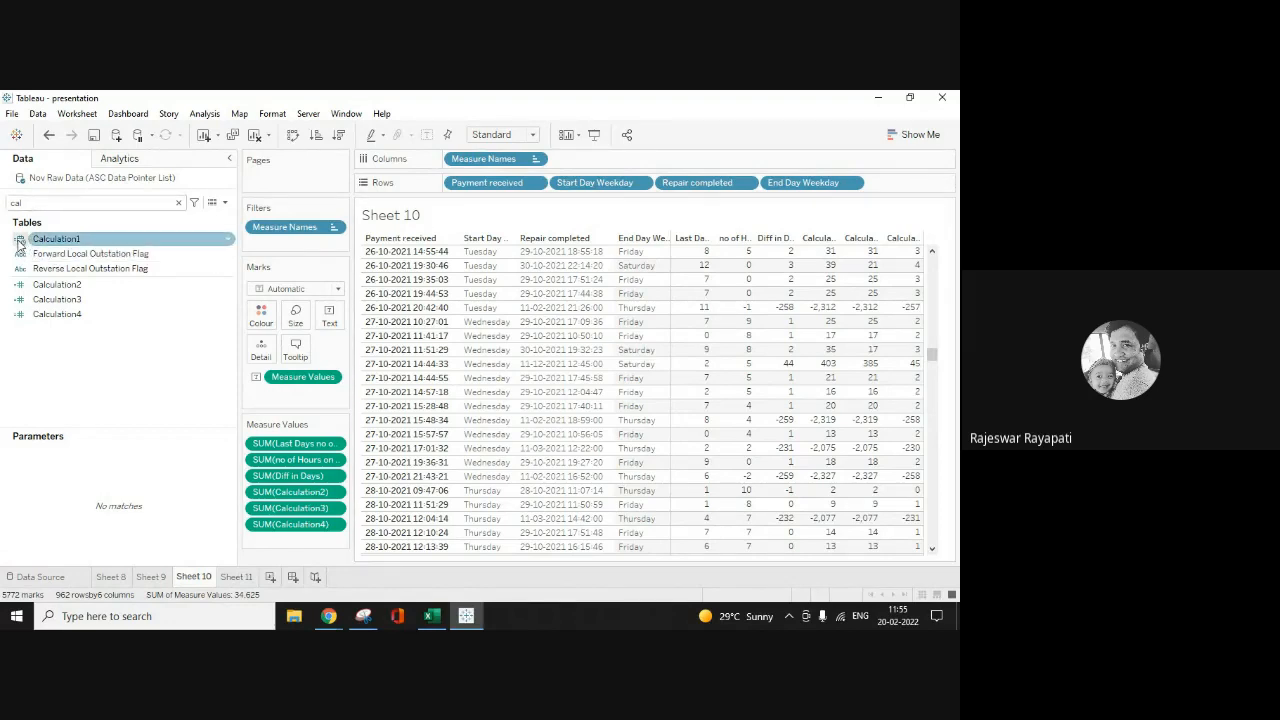
left_click(17, 243)
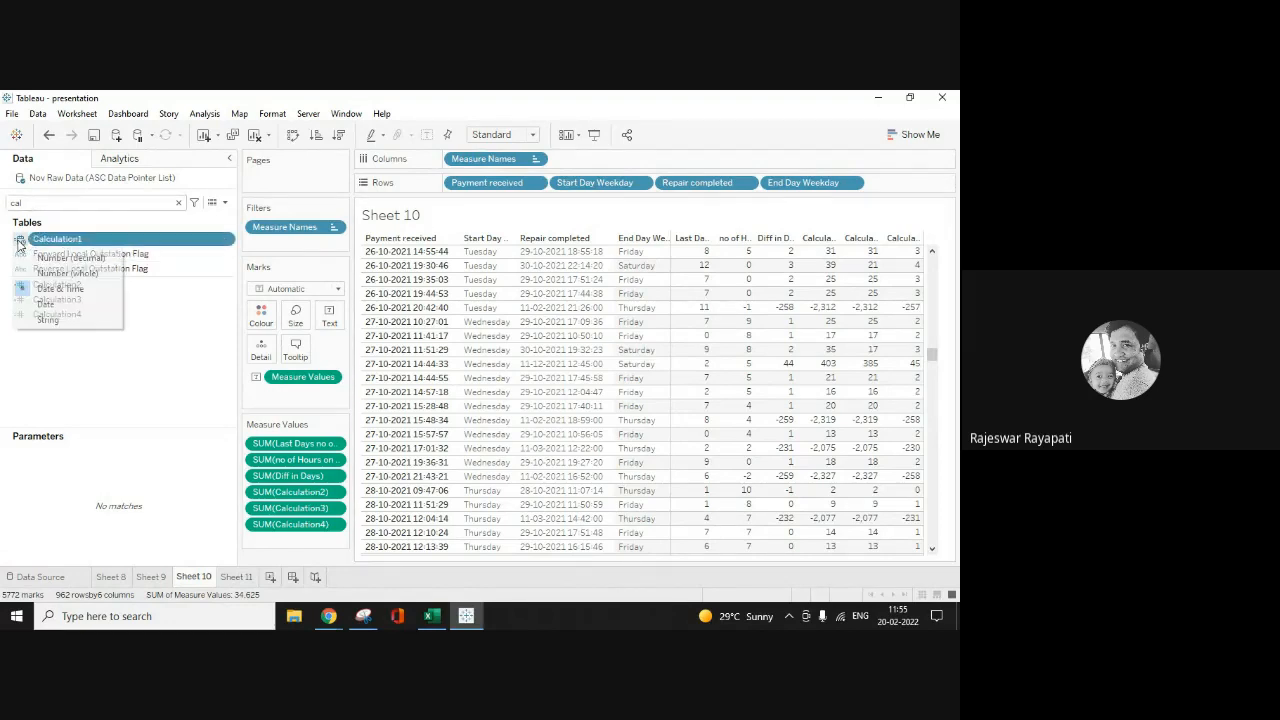
left_click(48, 303)
left_click(48, 303, "ctrl")
Step: Open the Calculation1 formula, examine its DATE wrapper around MAKEDATETIME and the time value, and close the editor
left_click(65, 245)
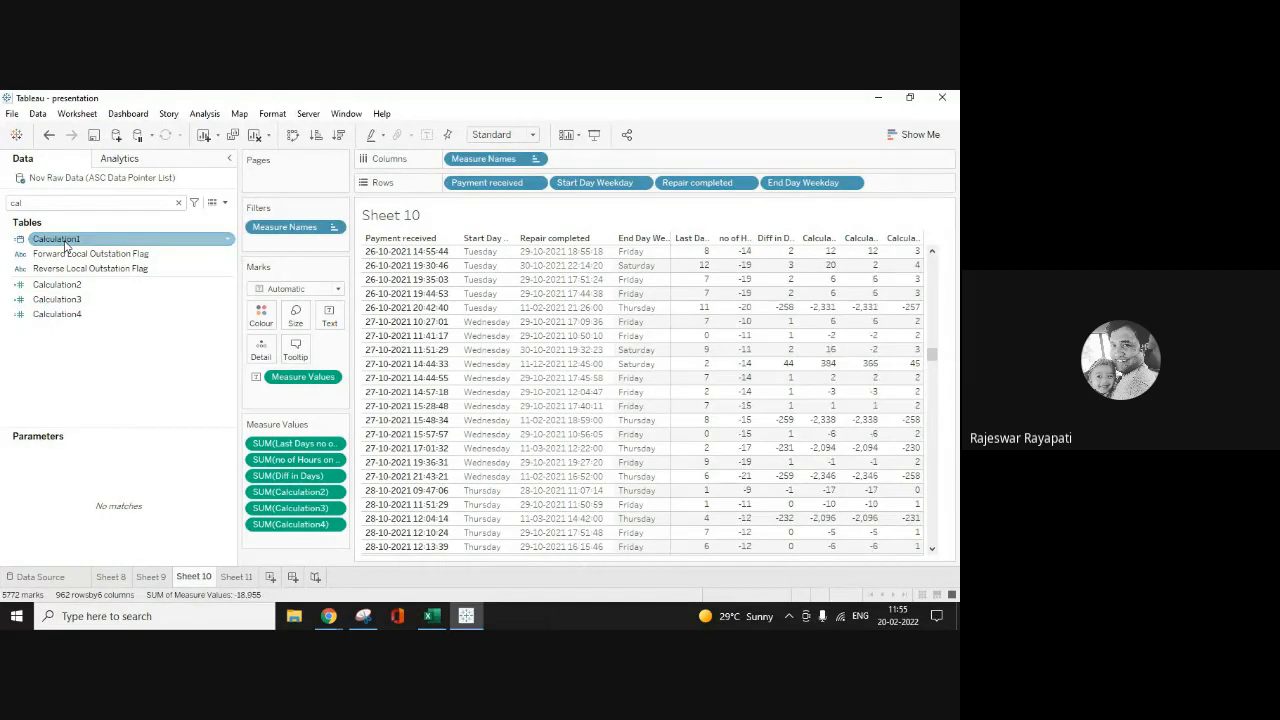
right_click(80, 243)
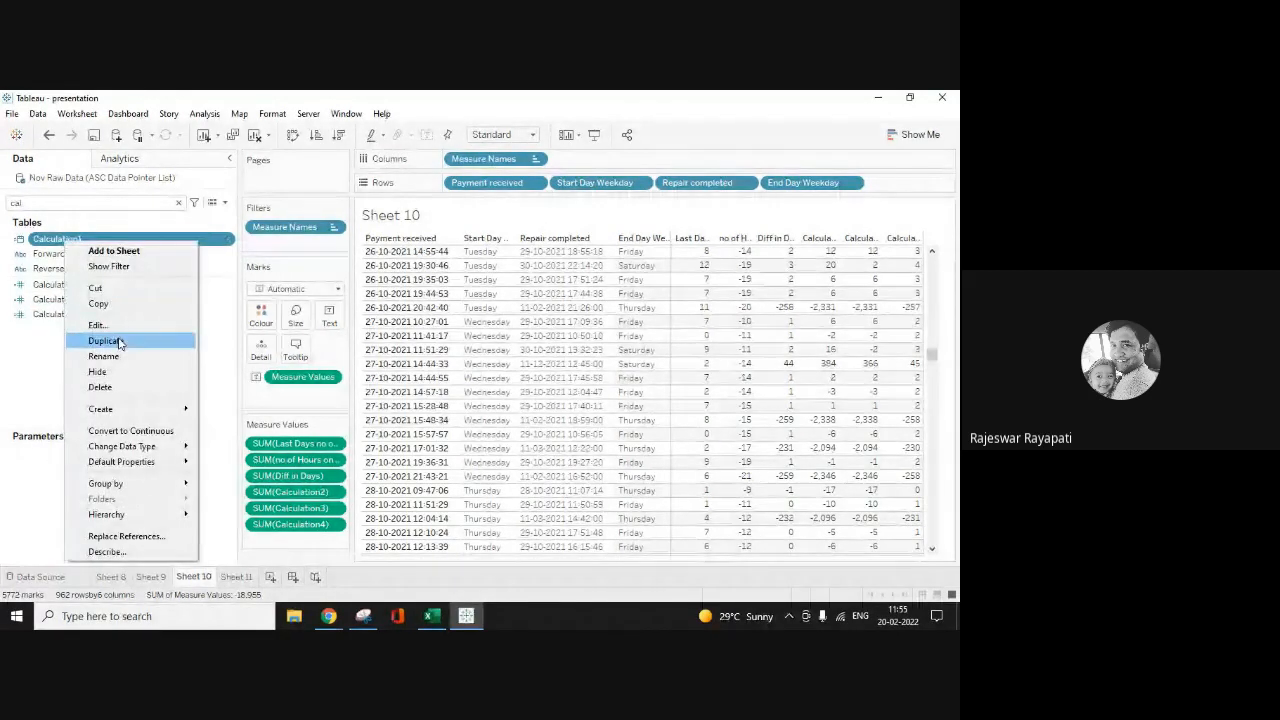
left_click(125, 326)
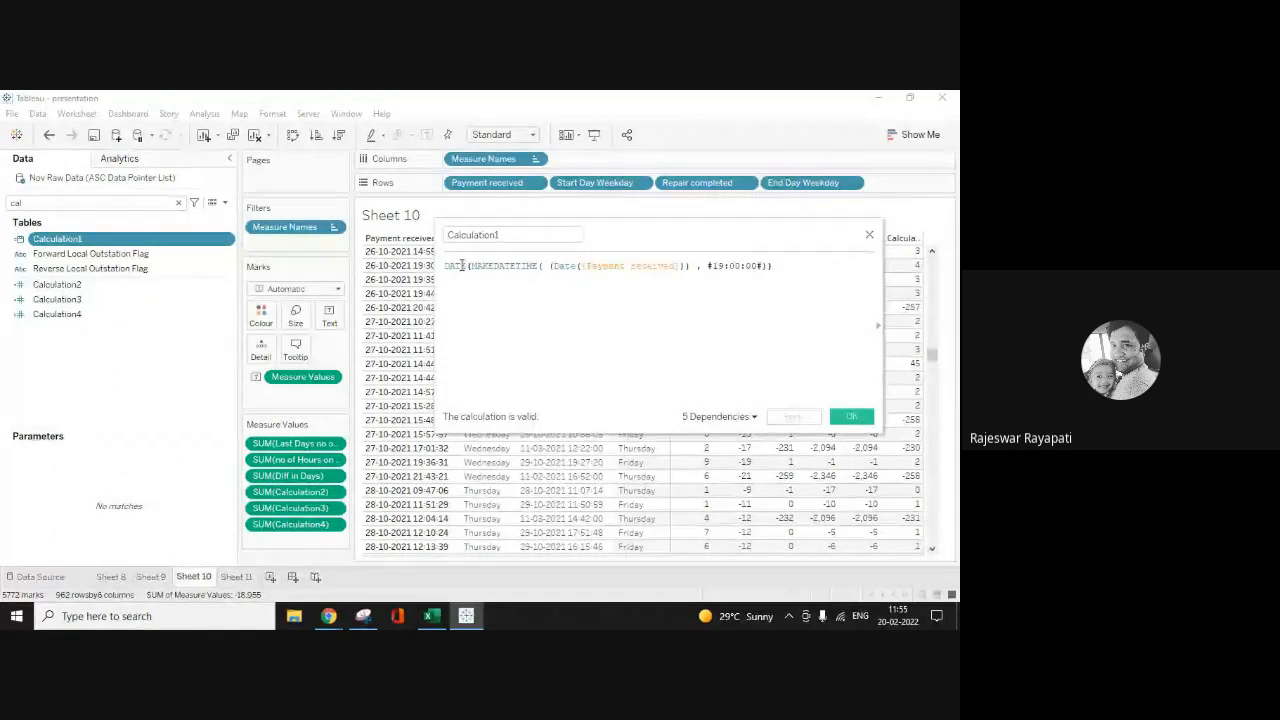
left_click_drag(466, 266, 444, 265)
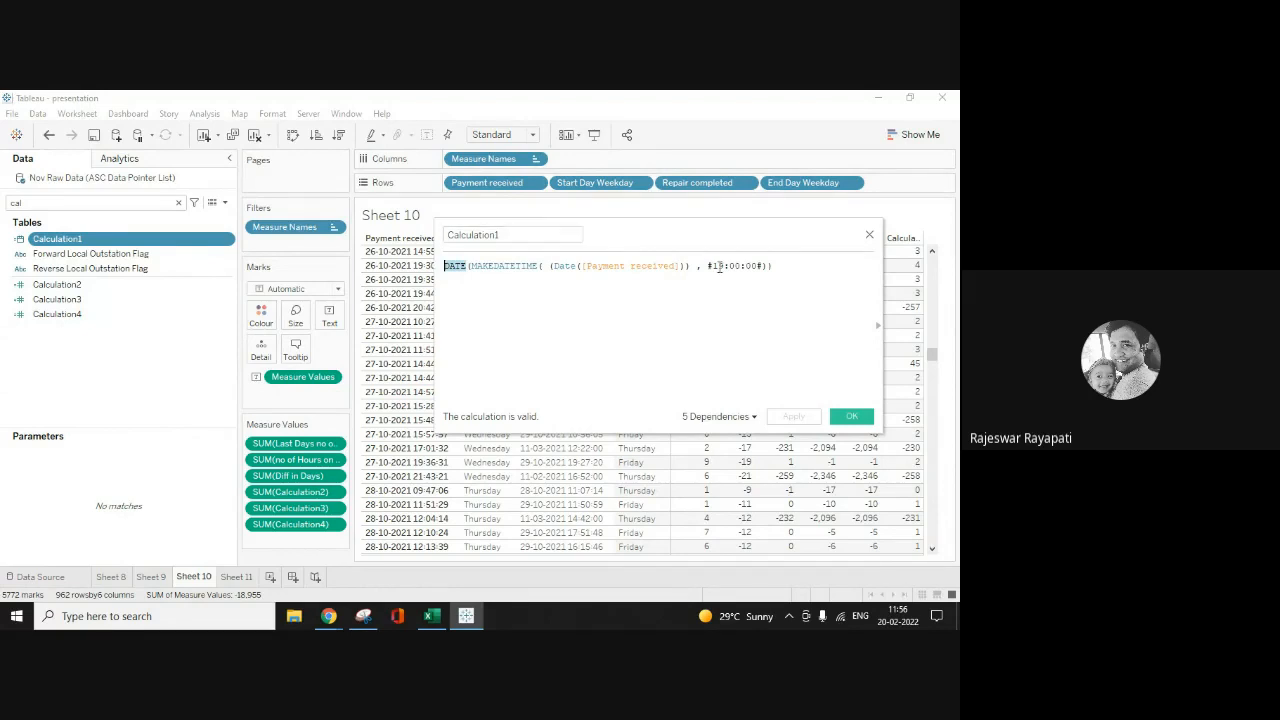
left_click(869, 235)
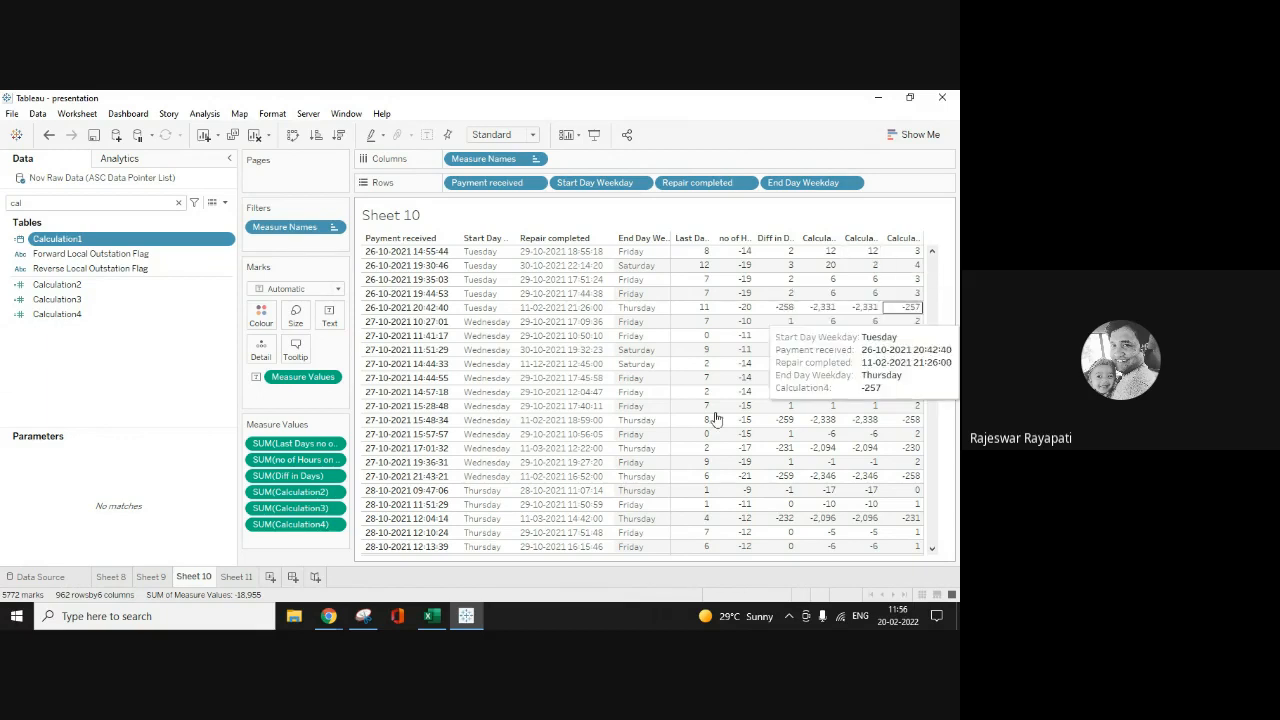
Step: Add a blank worksheet with the field search cleared and connect the Sample - Superstore data source
left_click(270, 577)
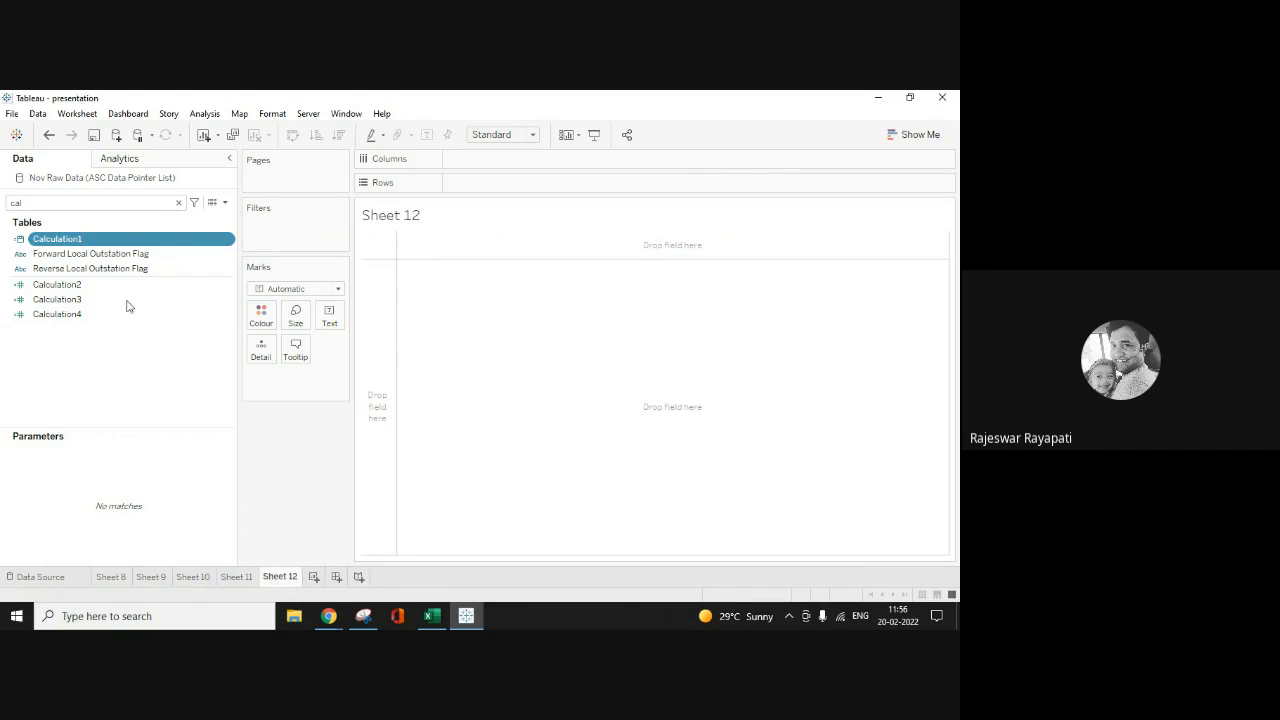
left_click(178, 202)
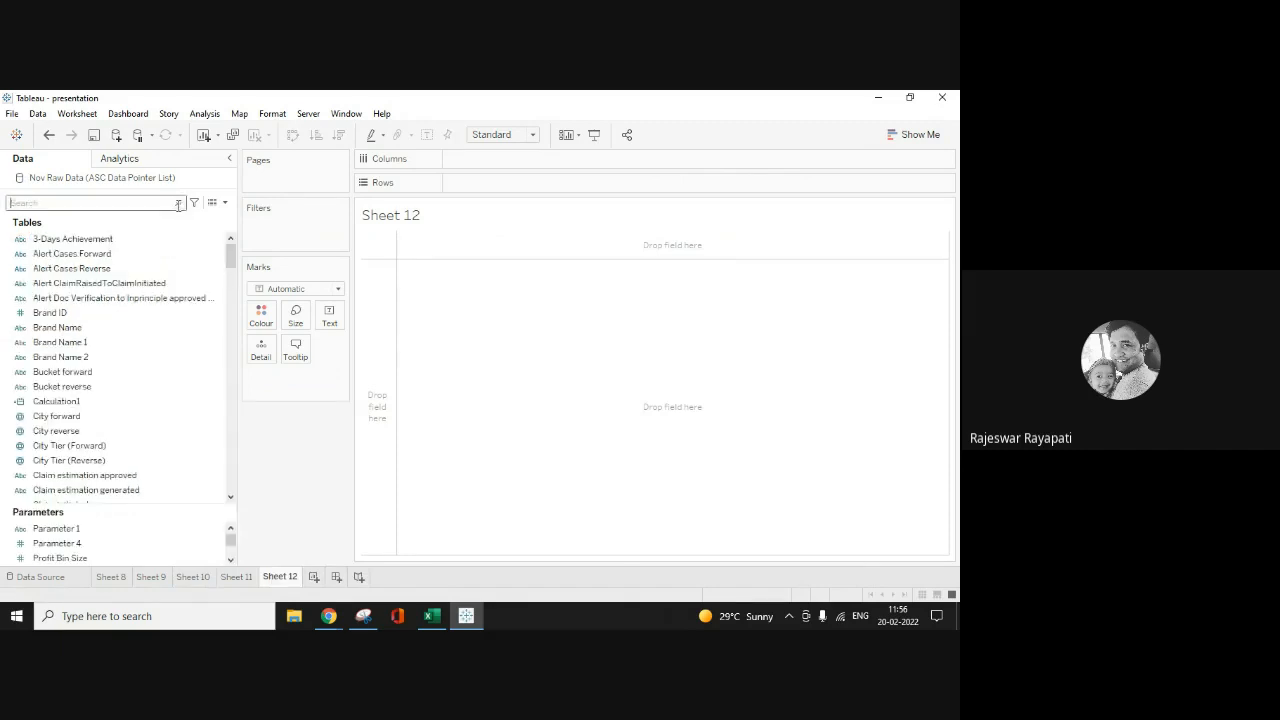
left_click(38, 114)
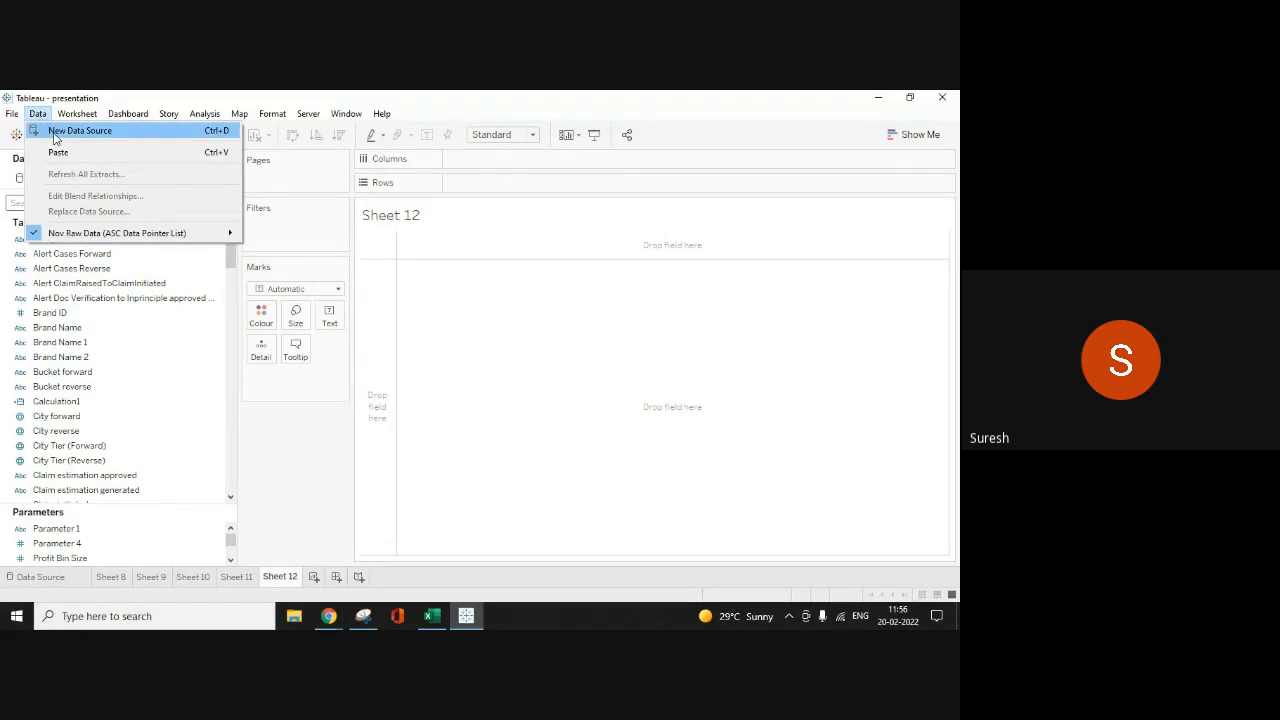
left_click(45, 128)
left_click(197, 573)
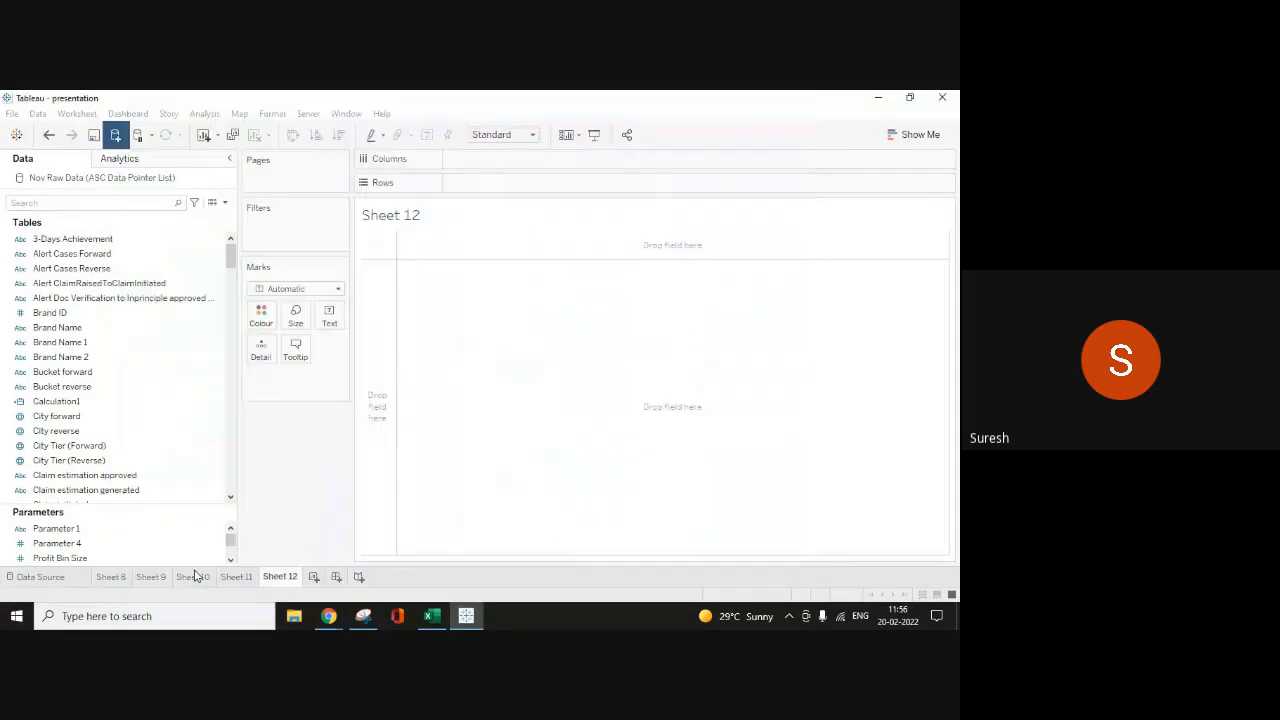
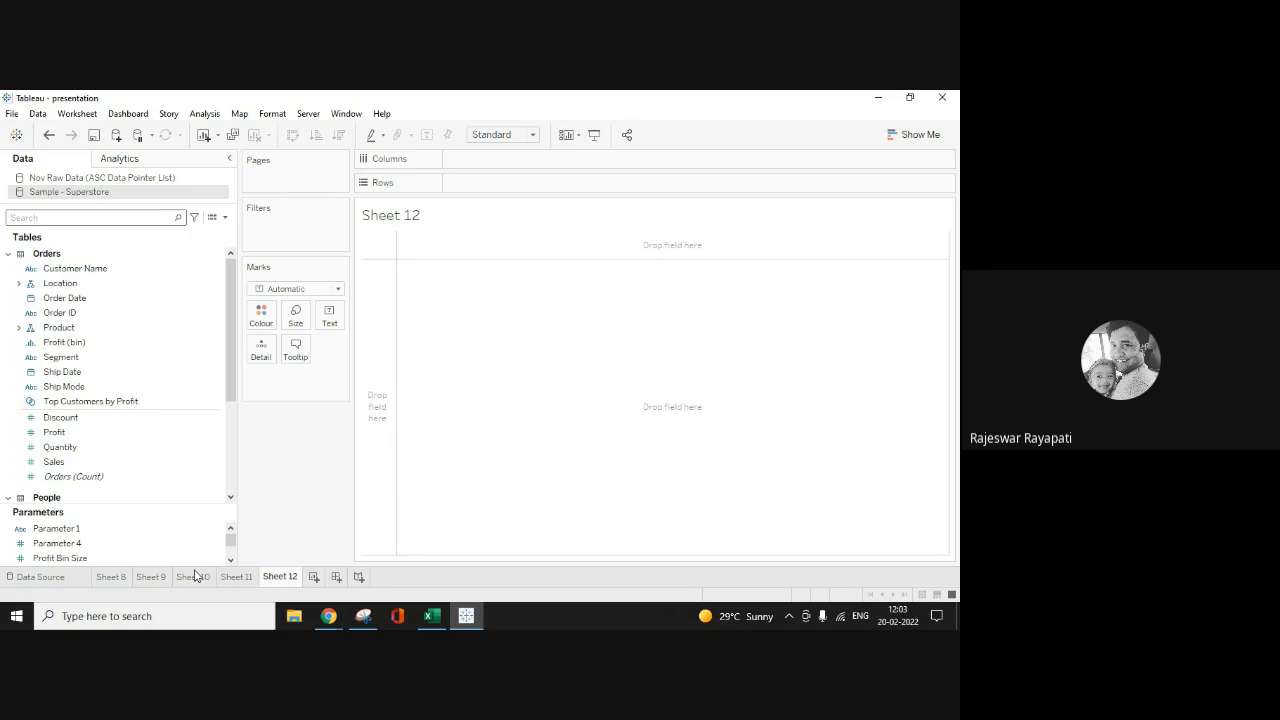
Step: Open the Paint app with a blank canvas
left_click(66, 616)
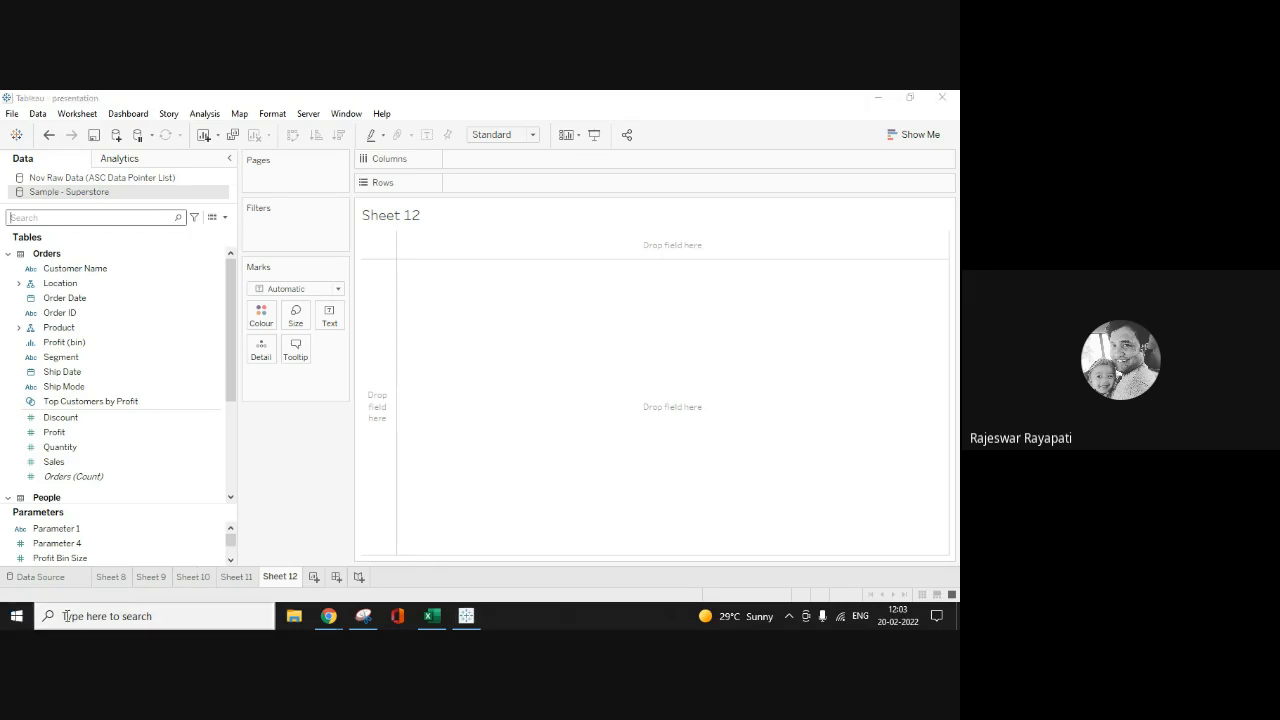
type("pa")
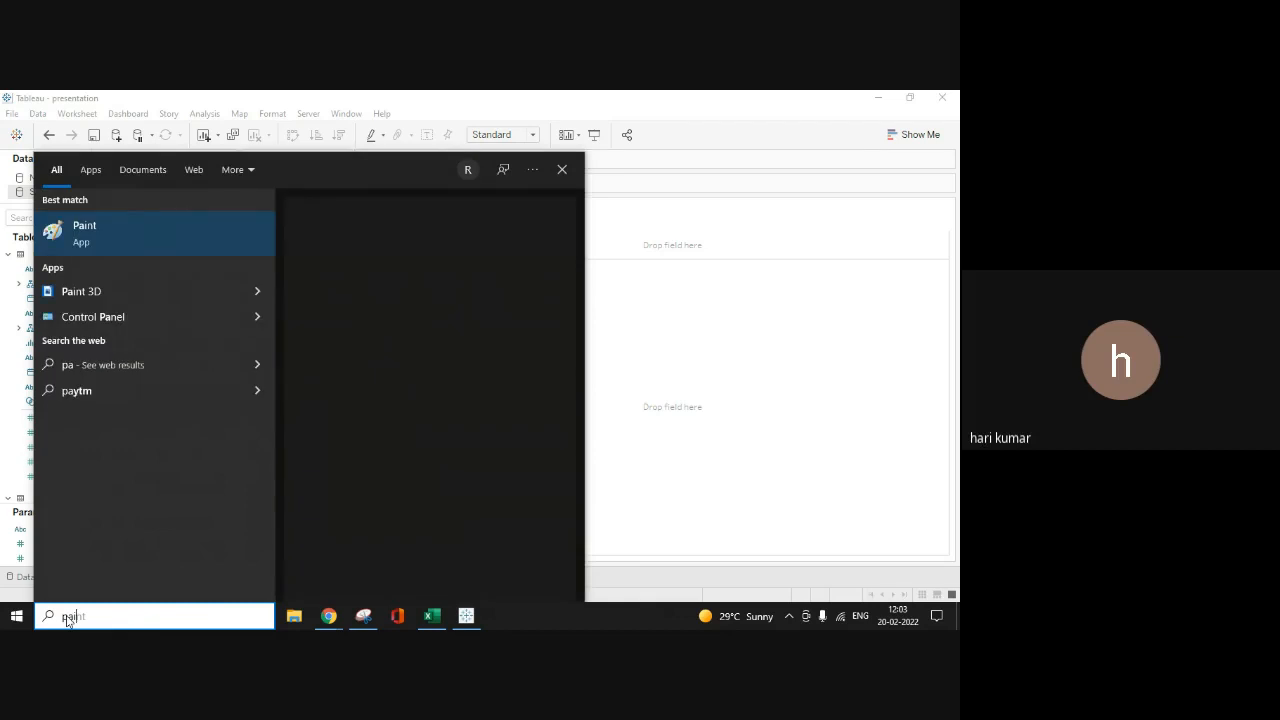
type("int")
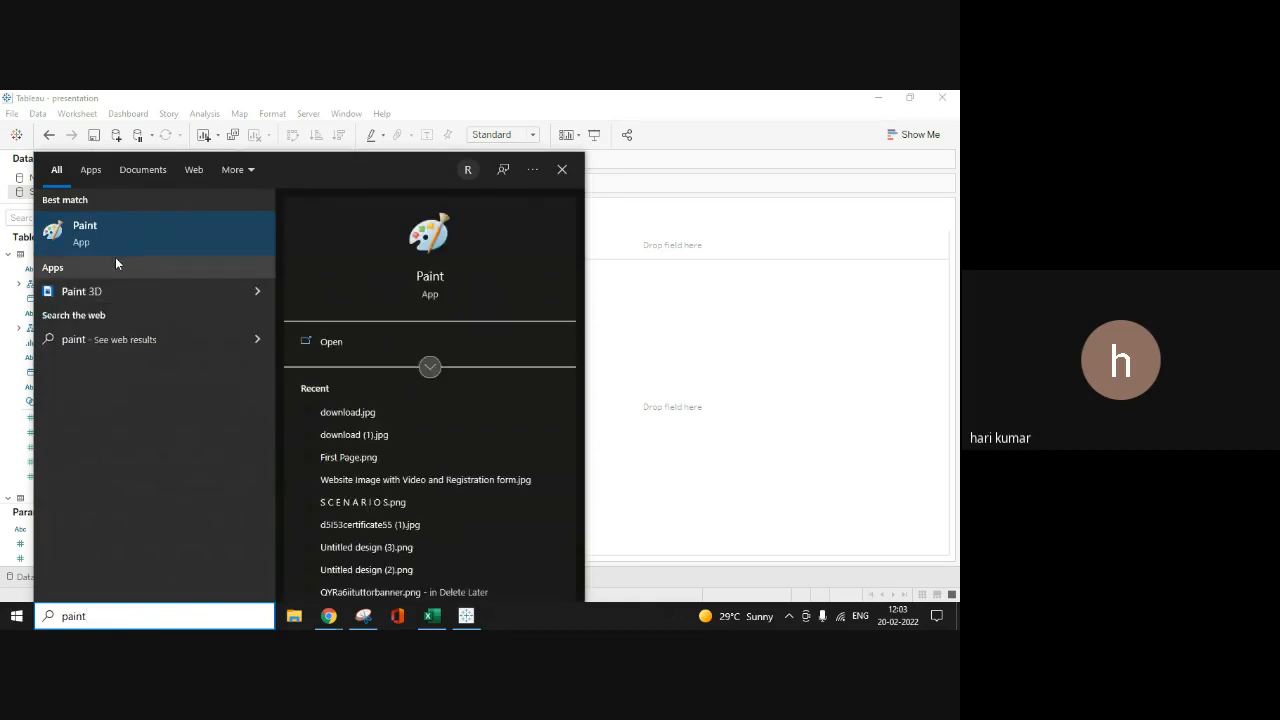
left_click(106, 237)
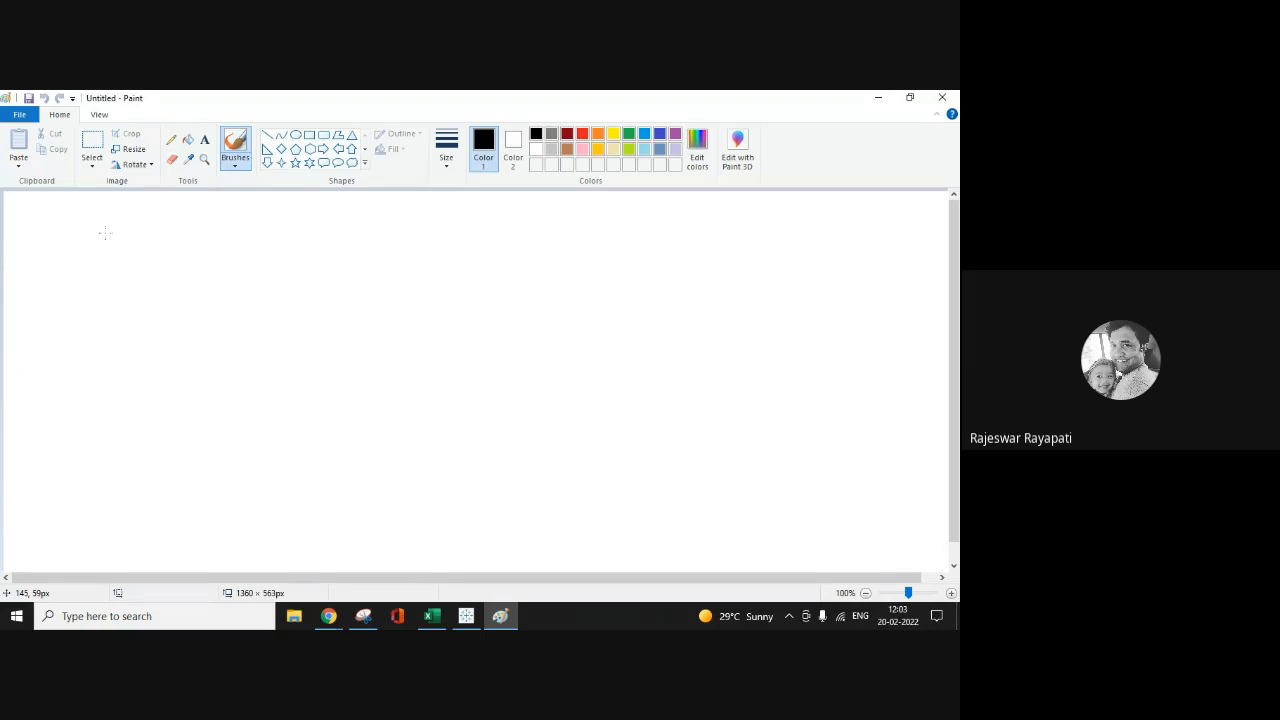
Step: Draw an upright rectangle of about 128 × 199 px on the canvas's left and another of about 136 × 204 px near its middle
left_click(309, 138)
mouse_move(180, 266)
left_mouse_down()
mouse_move(278, 382)
mouse_move(272, 406)
left_mouse_up()
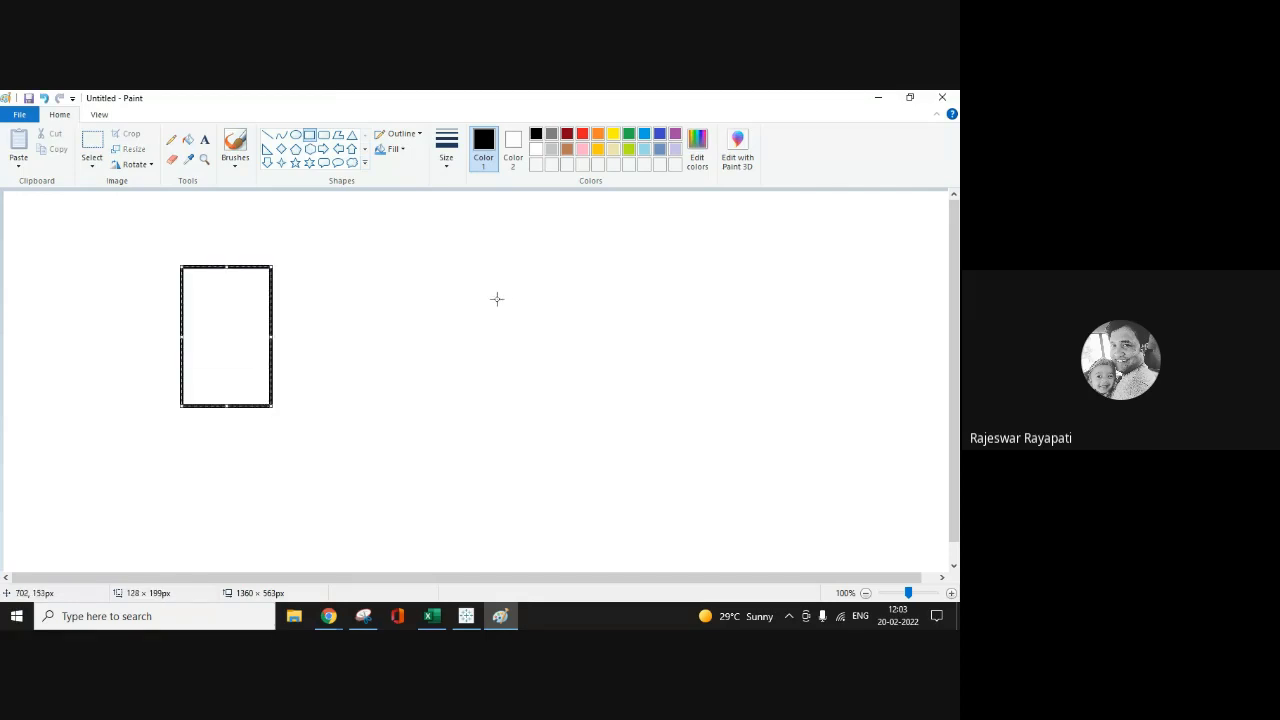
left_click_drag(417, 326, 514, 470)
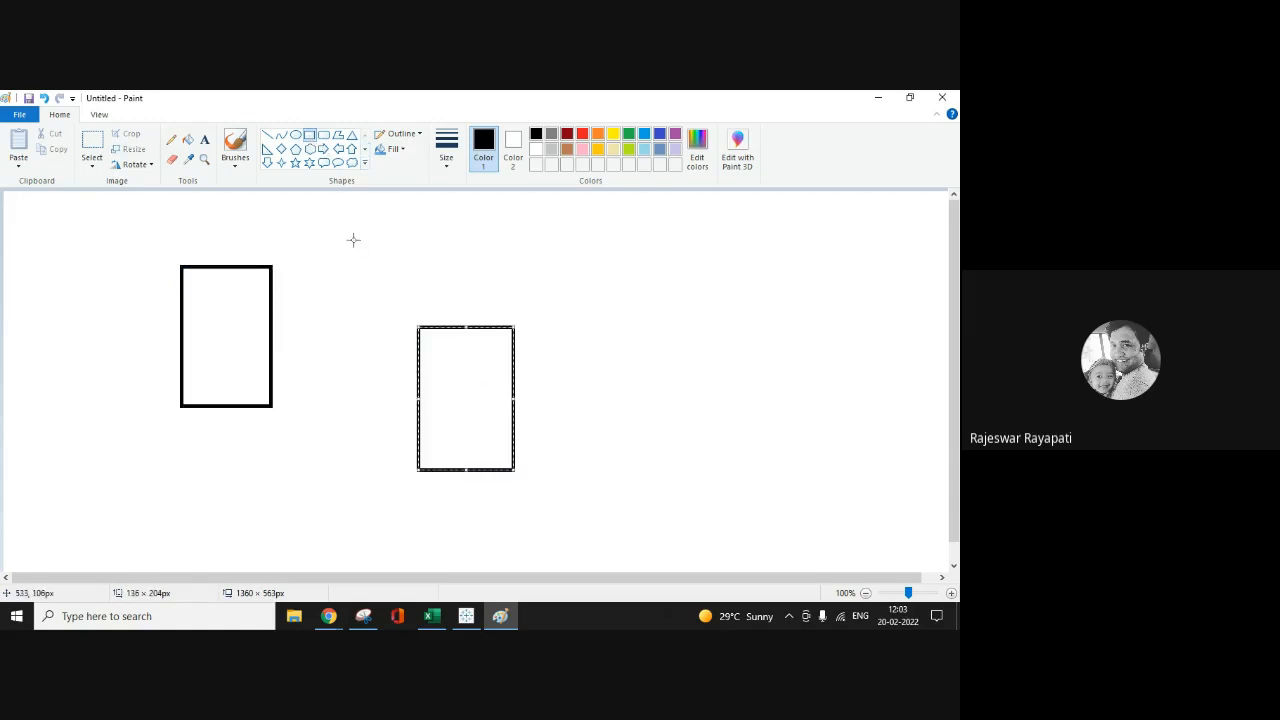
Step: Add the text label "Fact Table" above the middle rectangle and "Dimensions Table" above the left rectangle
left_click(205, 139)
left_click_drag(421, 300, 510, 322)
type("Fact ")
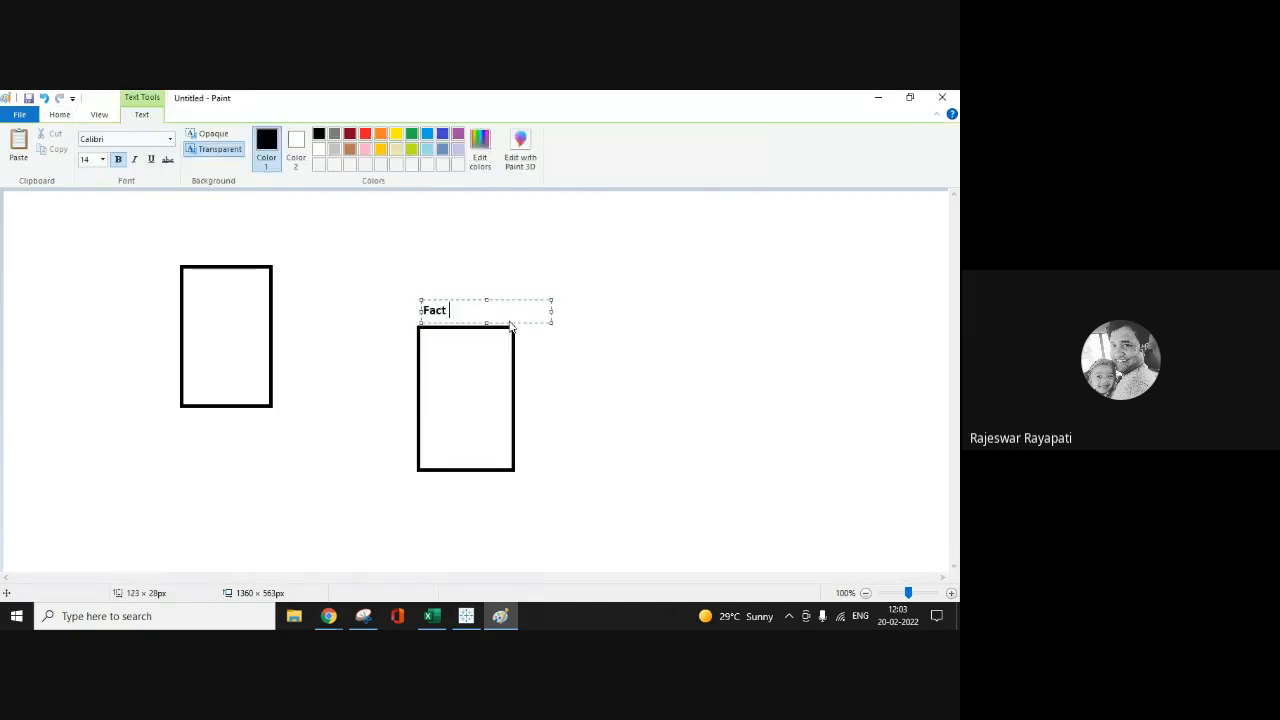
type("Table")
left_click(606, 386)
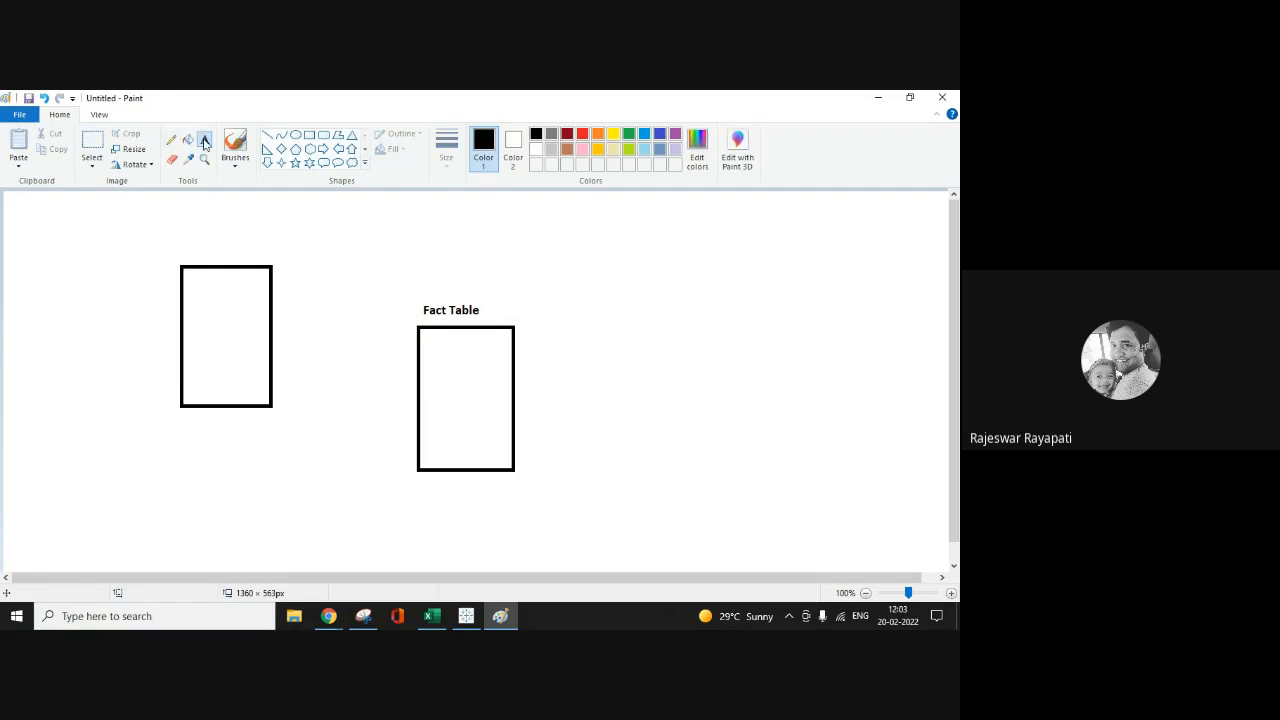
left_click_drag(188, 238, 316, 283)
type("Dimensions Table")
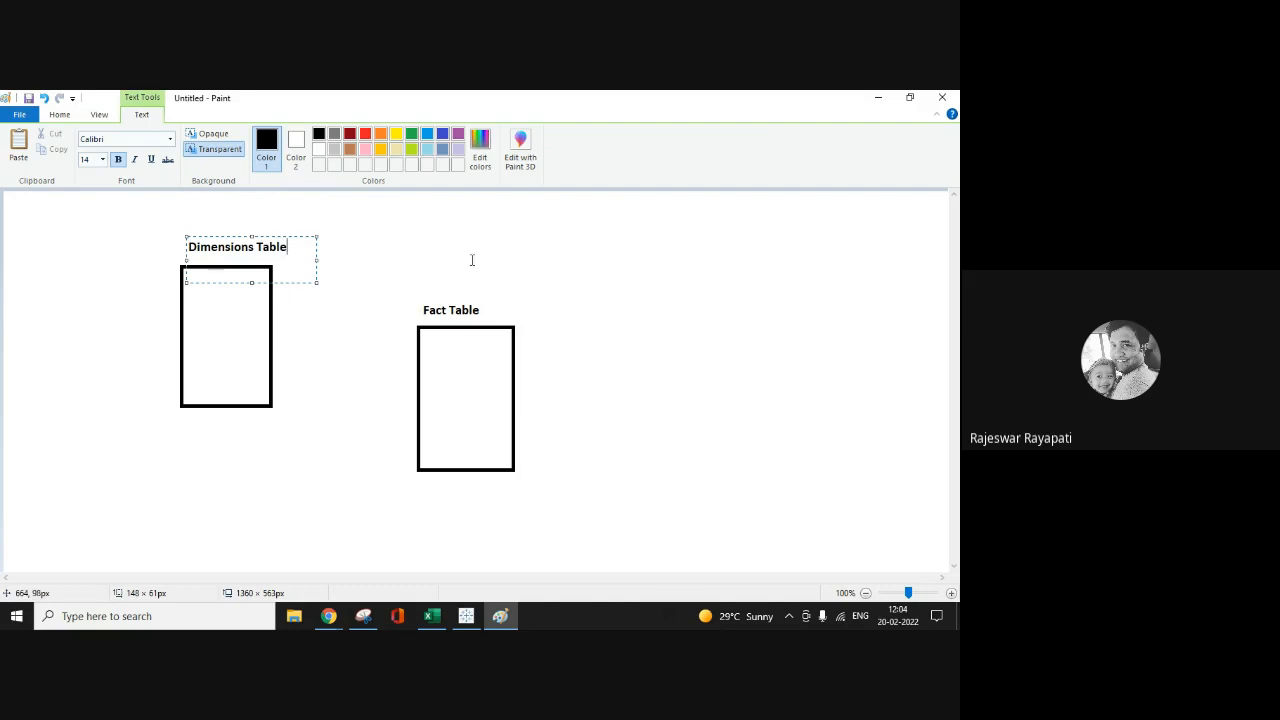
left_click(416, 274)
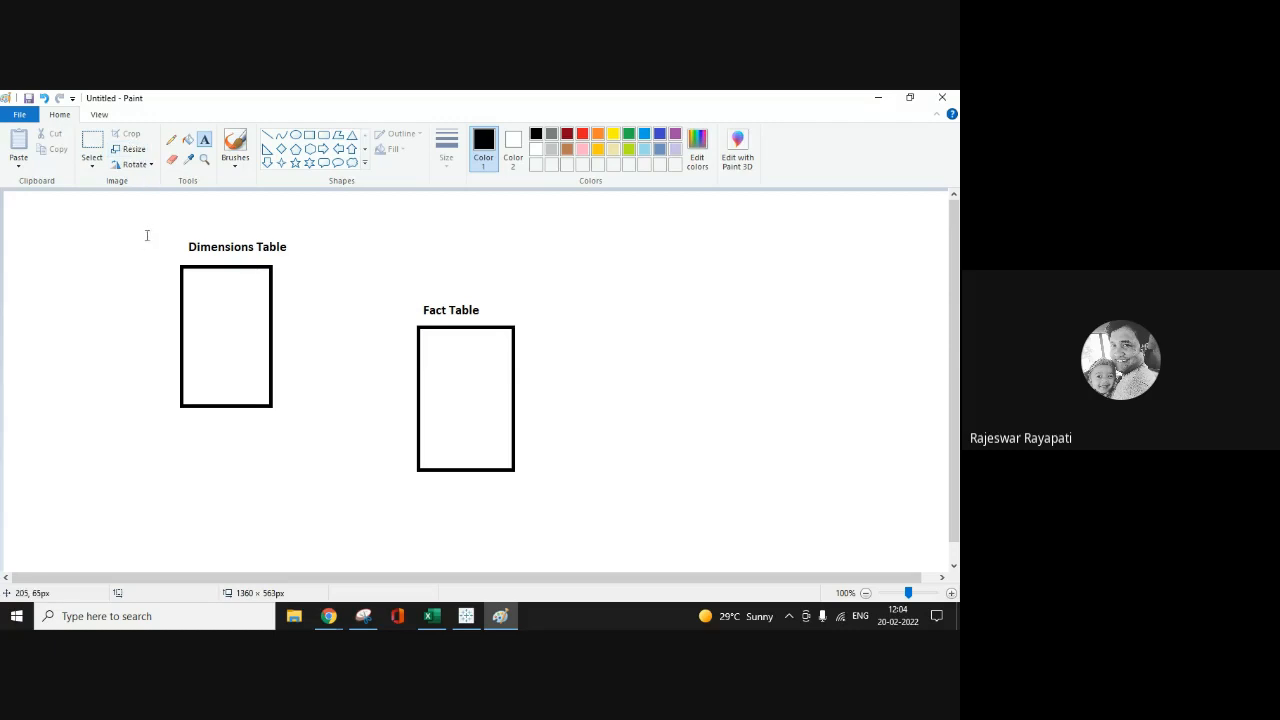
left_click(91, 145)
left_click_drag(151, 225, 302, 422)
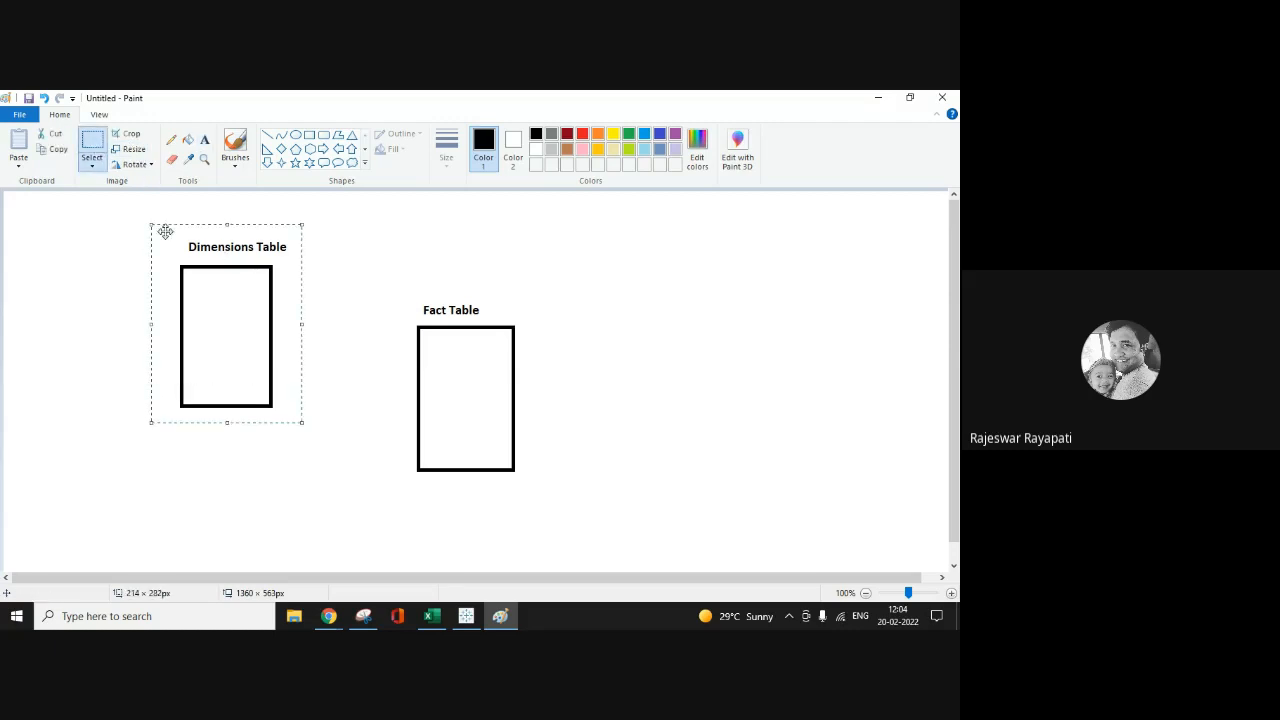
left_click(127, 137)
key("ctrl+z")
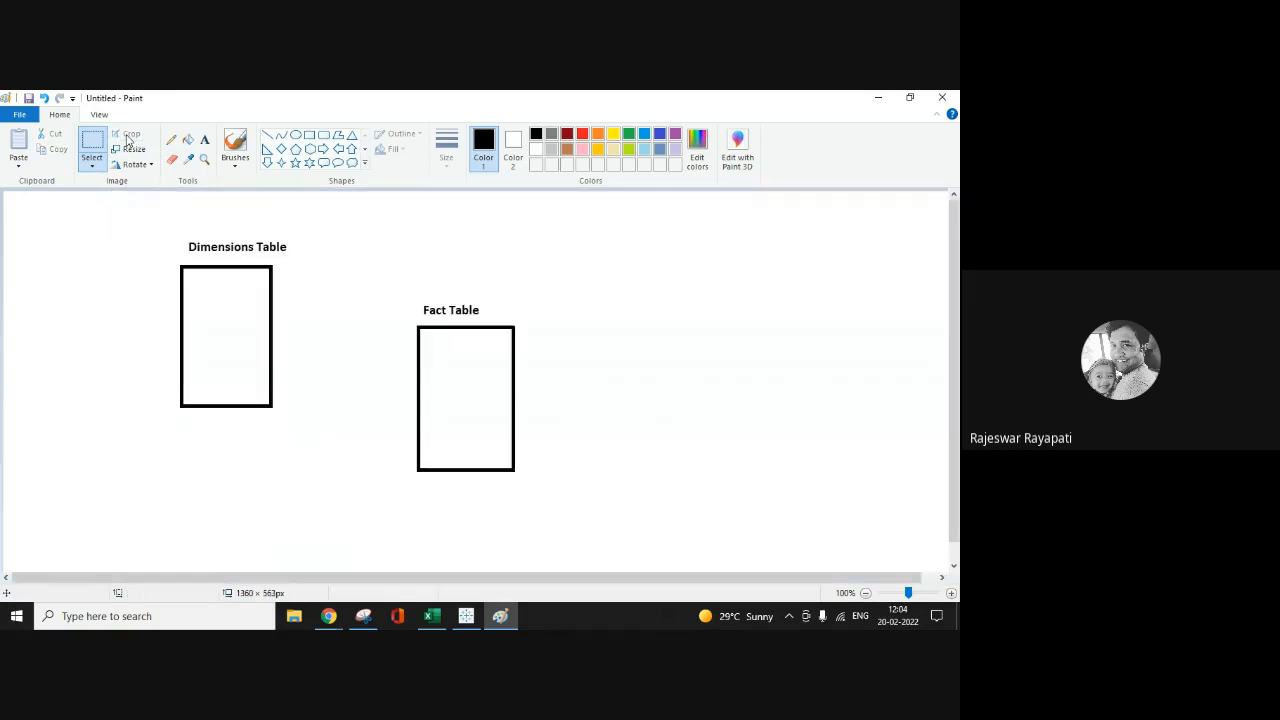
left_click(92, 165)
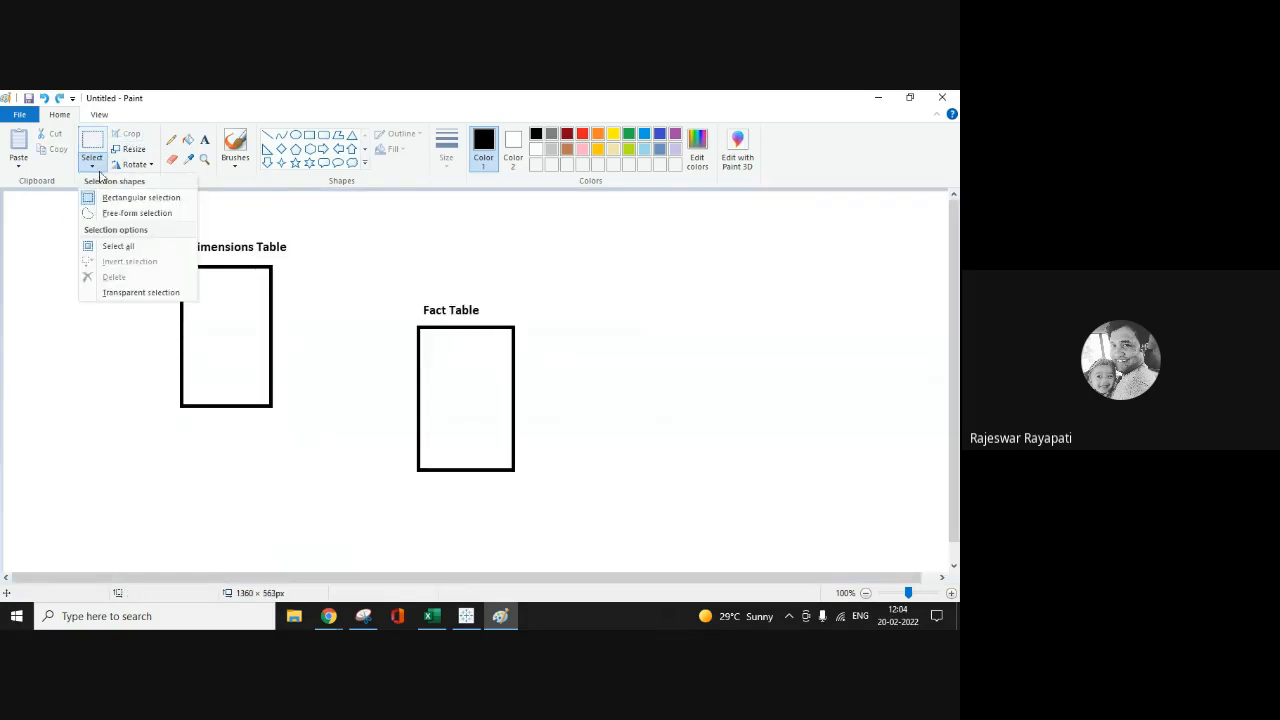
left_click(299, 230)
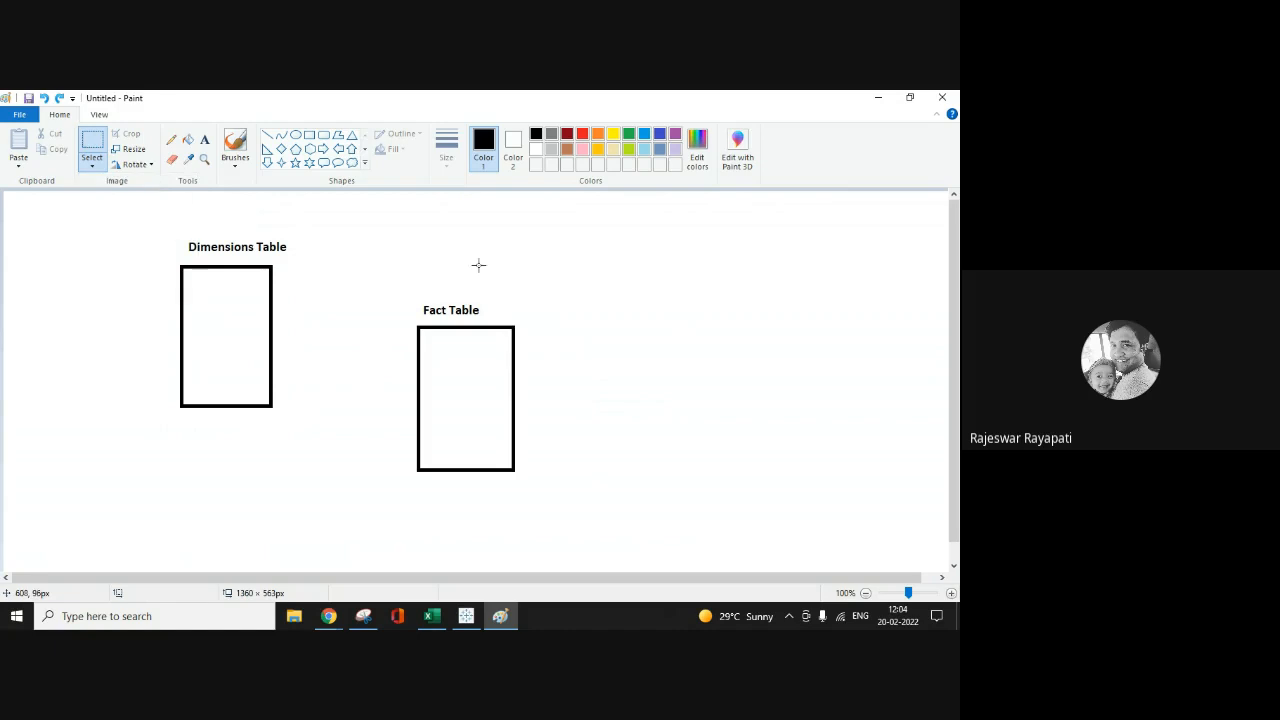
Step: Draw a third rectangle of about 134 × 252 px on the canvas's right and label it "Dimension Table" above
left_click(311, 137)
mouse_move(669, 279)
left_mouse_down()
mouse_move(786, 426)
mouse_move(765, 456)
left_mouse_up()
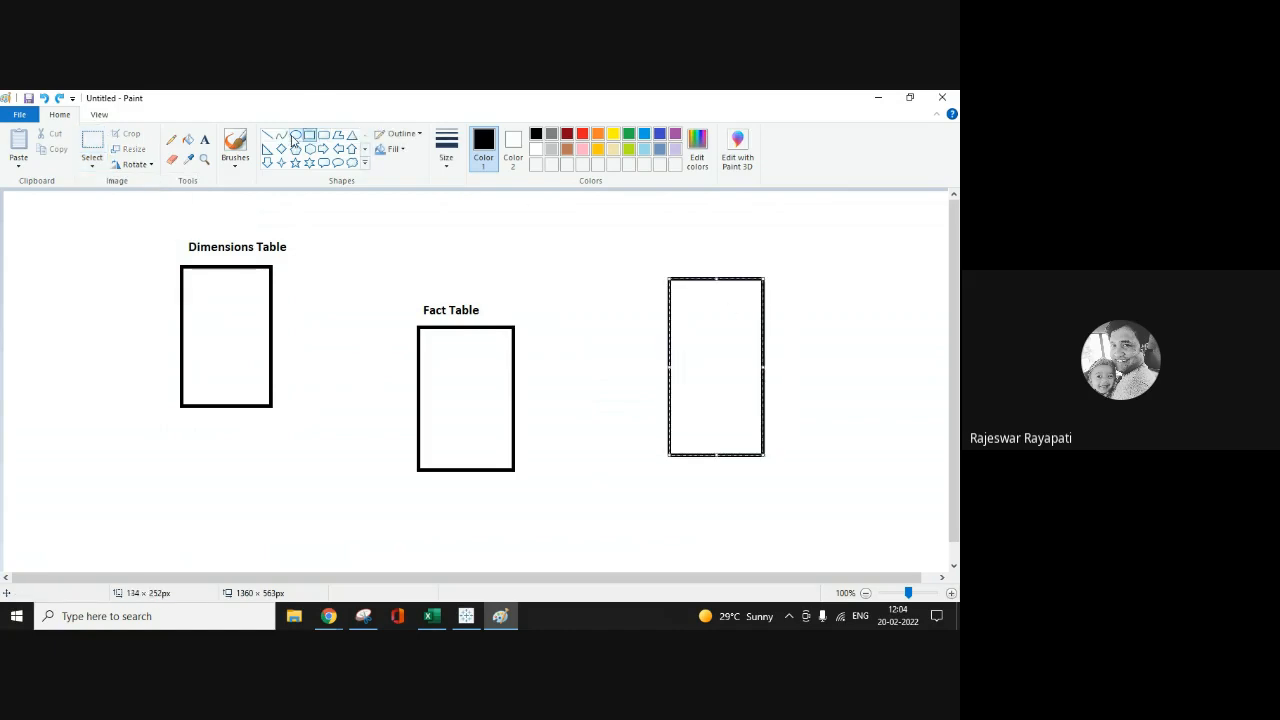
left_click(204, 139)
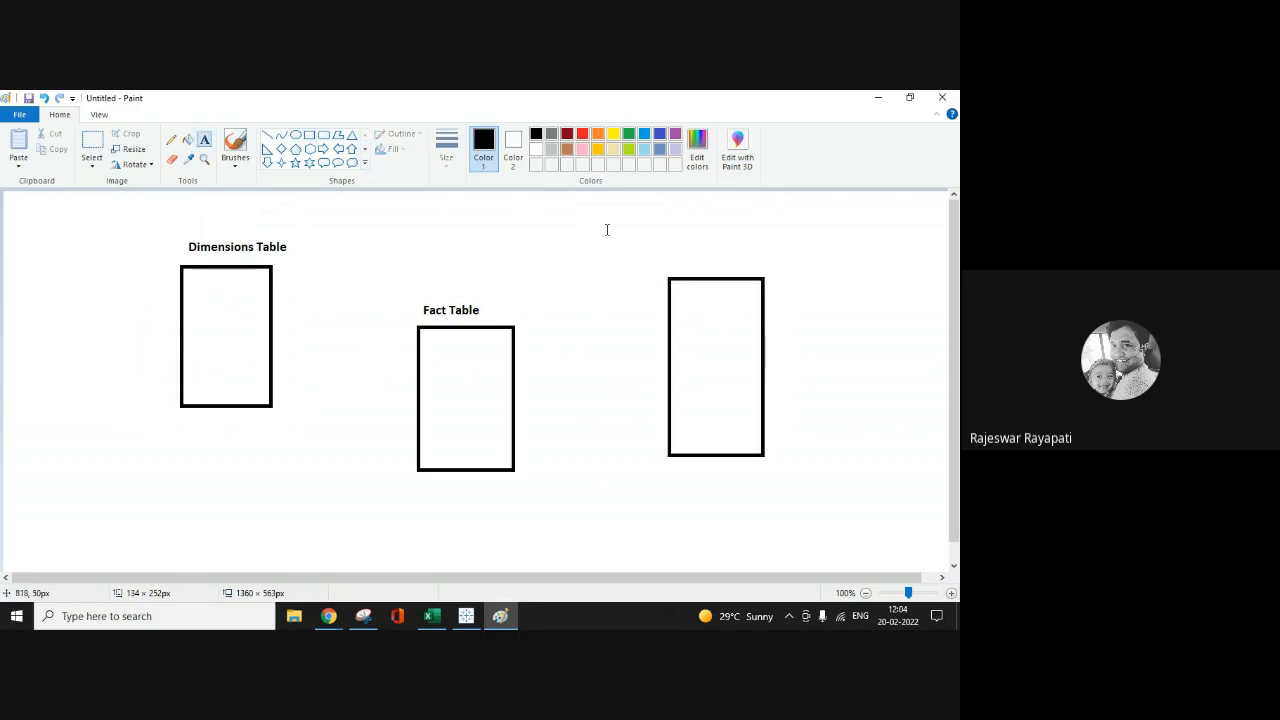
left_click_drag(666, 238, 765, 277)
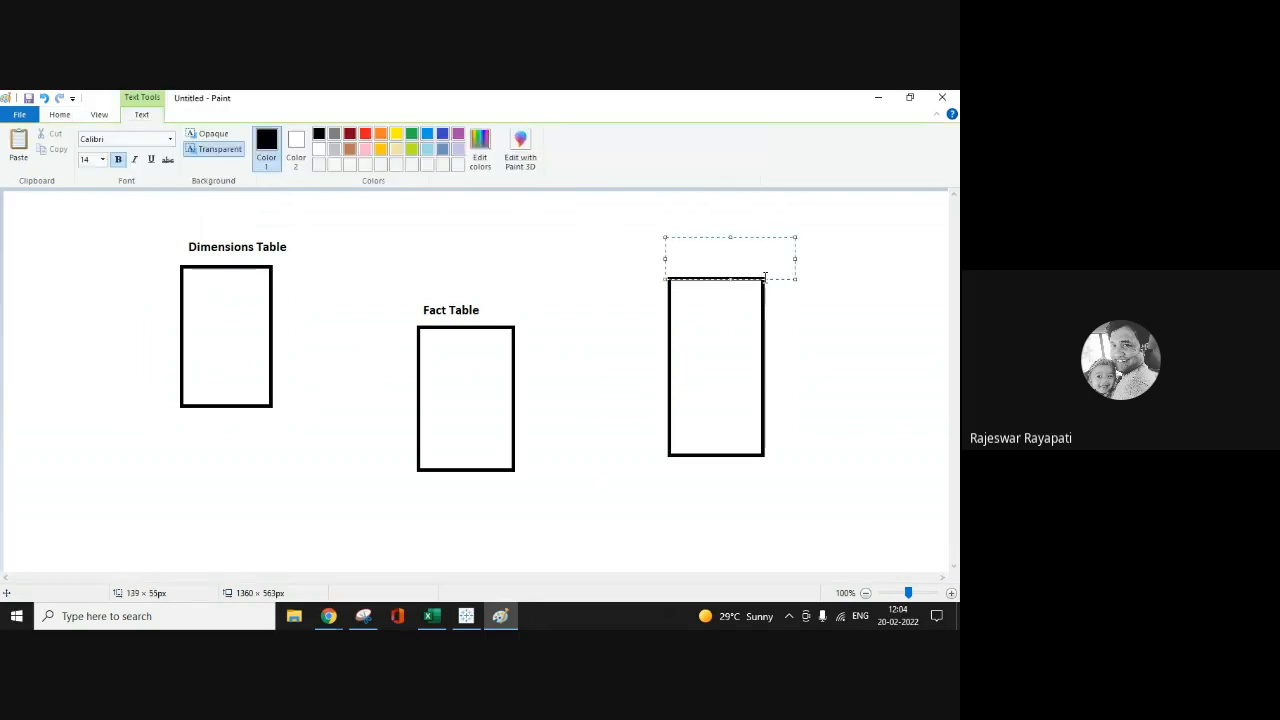
type("Dimension")
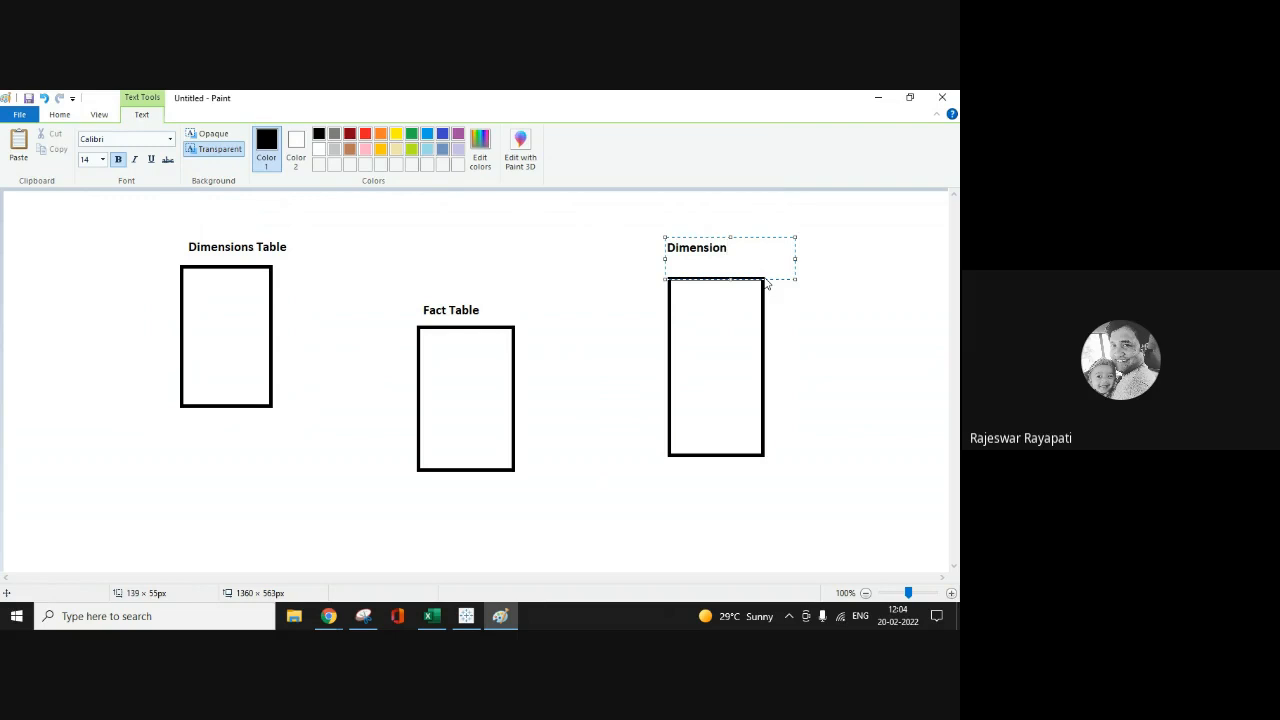
type(" Table")
left_click(857, 346)
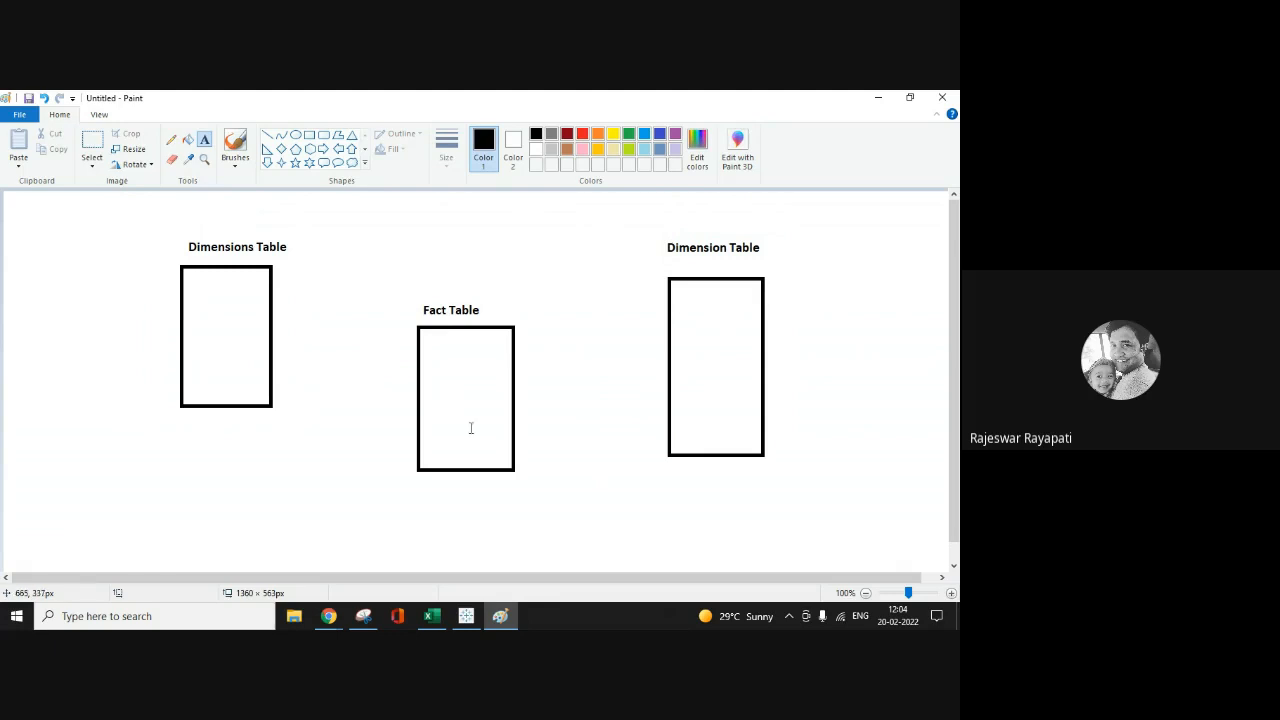
Step: Draw straight lines connecting the Fact Table rectangle to the dimension rectangles on both sides
left_click(267, 134)
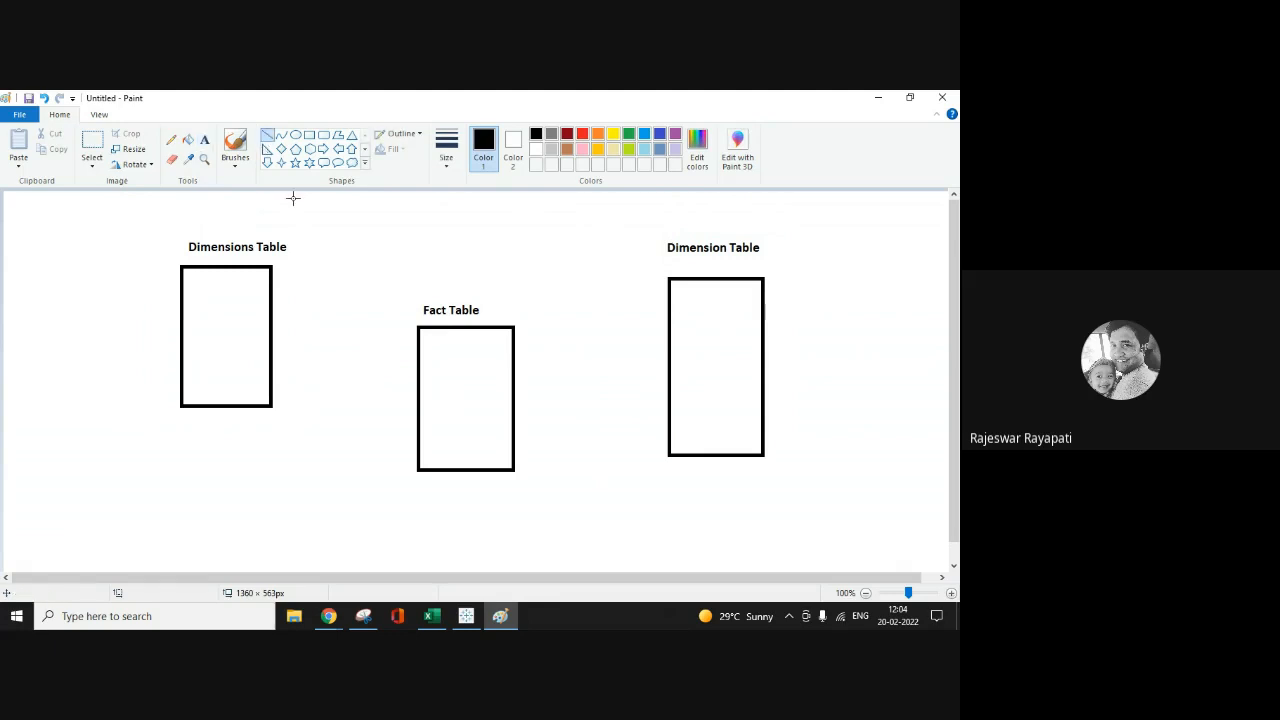
mouse_move(271, 322)
left_mouse_down()
mouse_move(371, 386)
mouse_move(418, 397)
left_mouse_up()
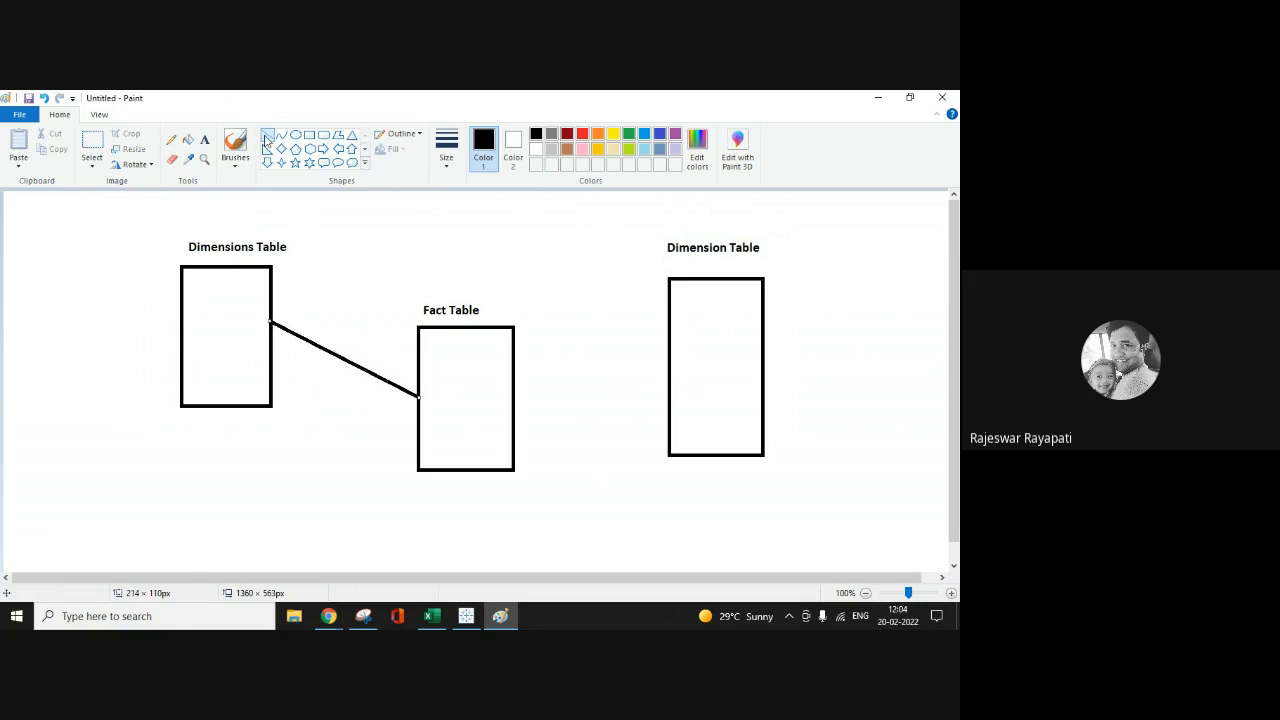
left_click_drag(514, 377, 670, 336)
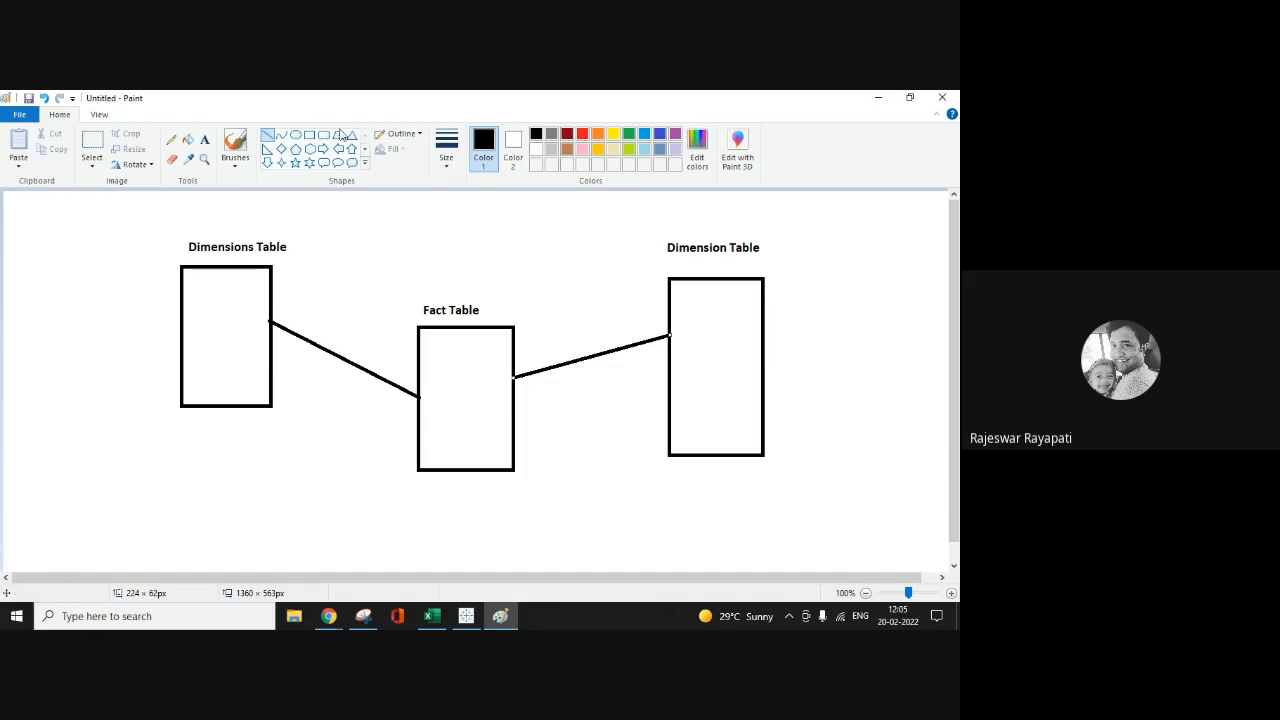
Step: Branch a line from the Dimensions Table rectangle down to a new rectangle of about 77 × 178 px, labelled "X" above
mouse_move(178, 302)
left_mouse_down()
mouse_move(126, 371)
mouse_move(84, 368)
left_mouse_up()
left_click(309, 134)
left_click_drag(136, 448, 126, 478)
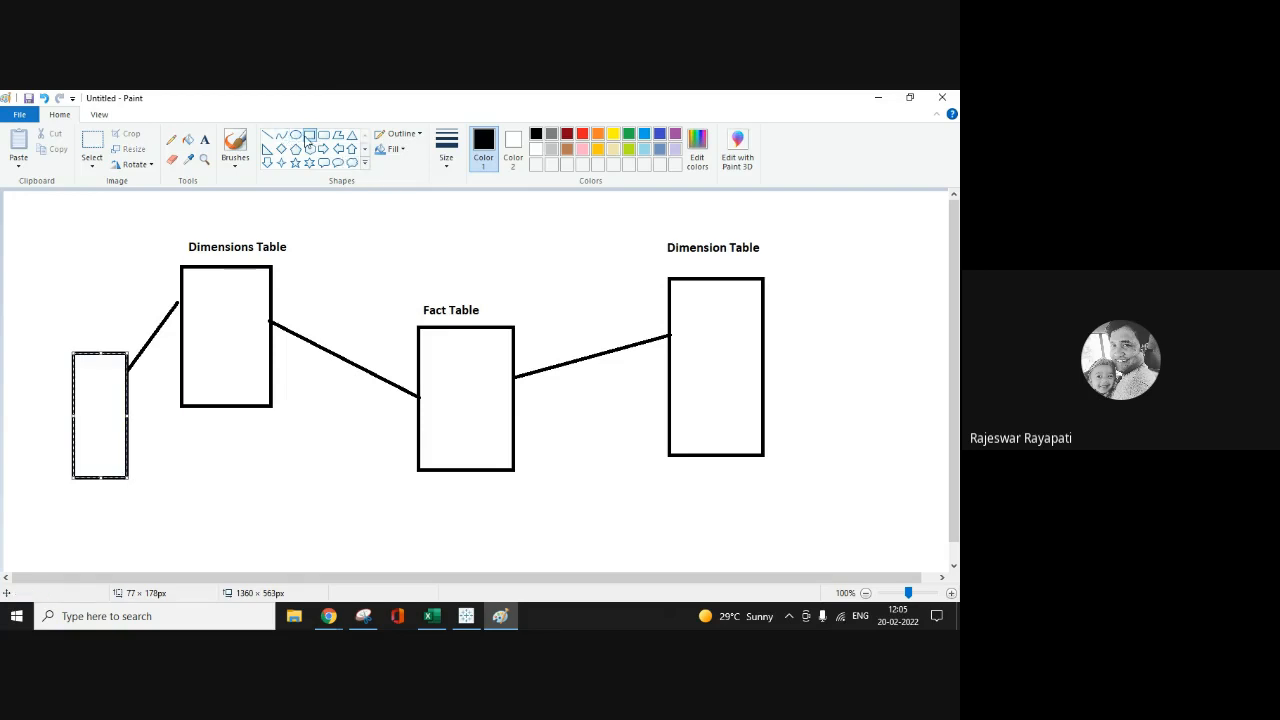
left_click(203, 143)
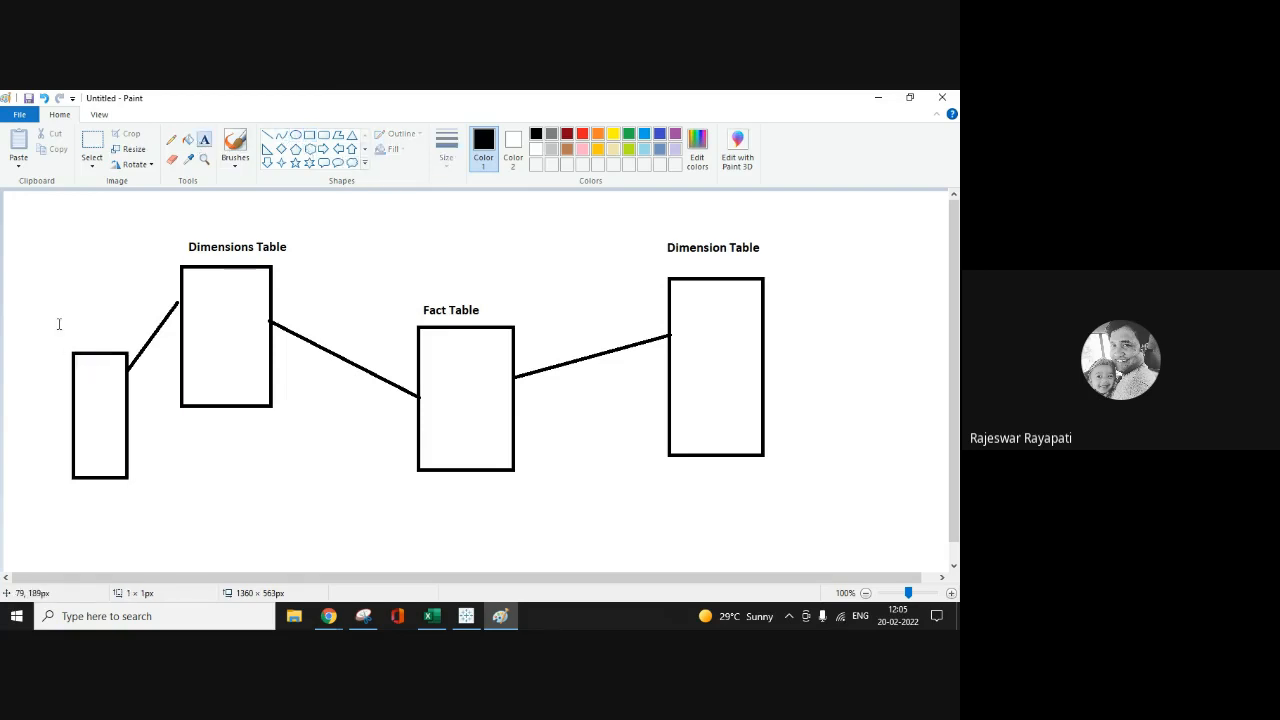
left_click_drag(58, 323, 146, 364)
type("x")
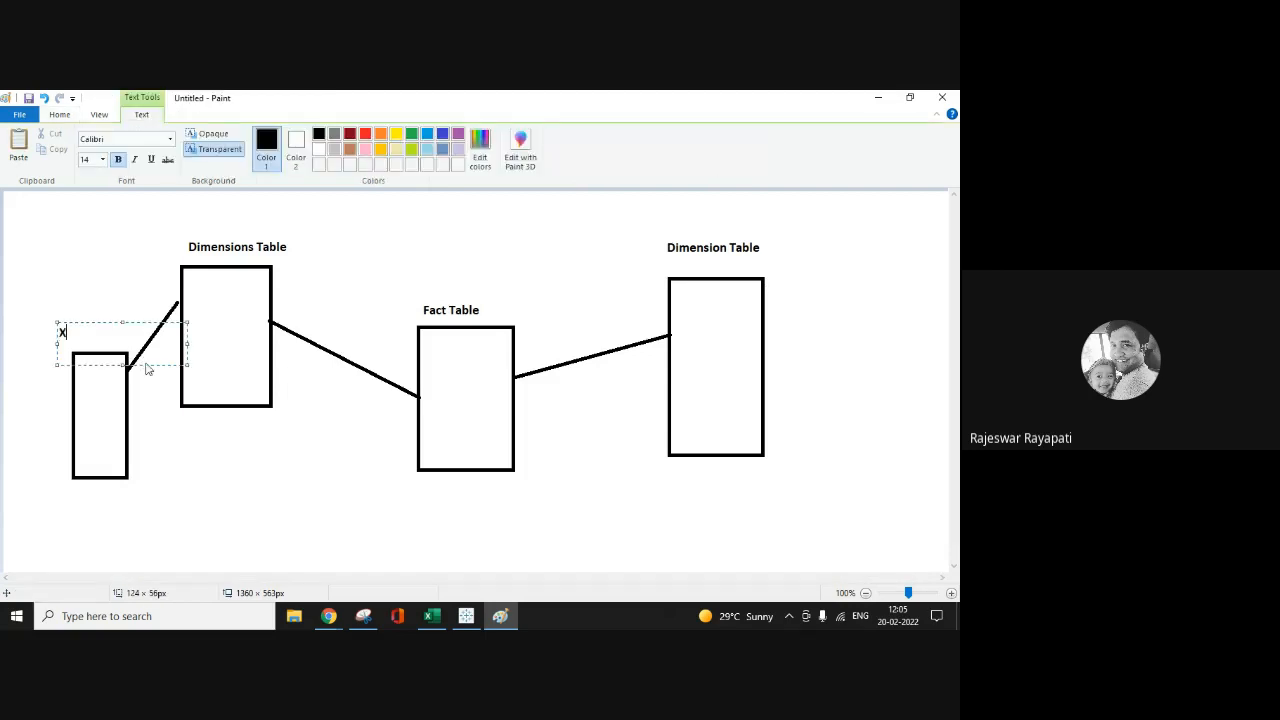
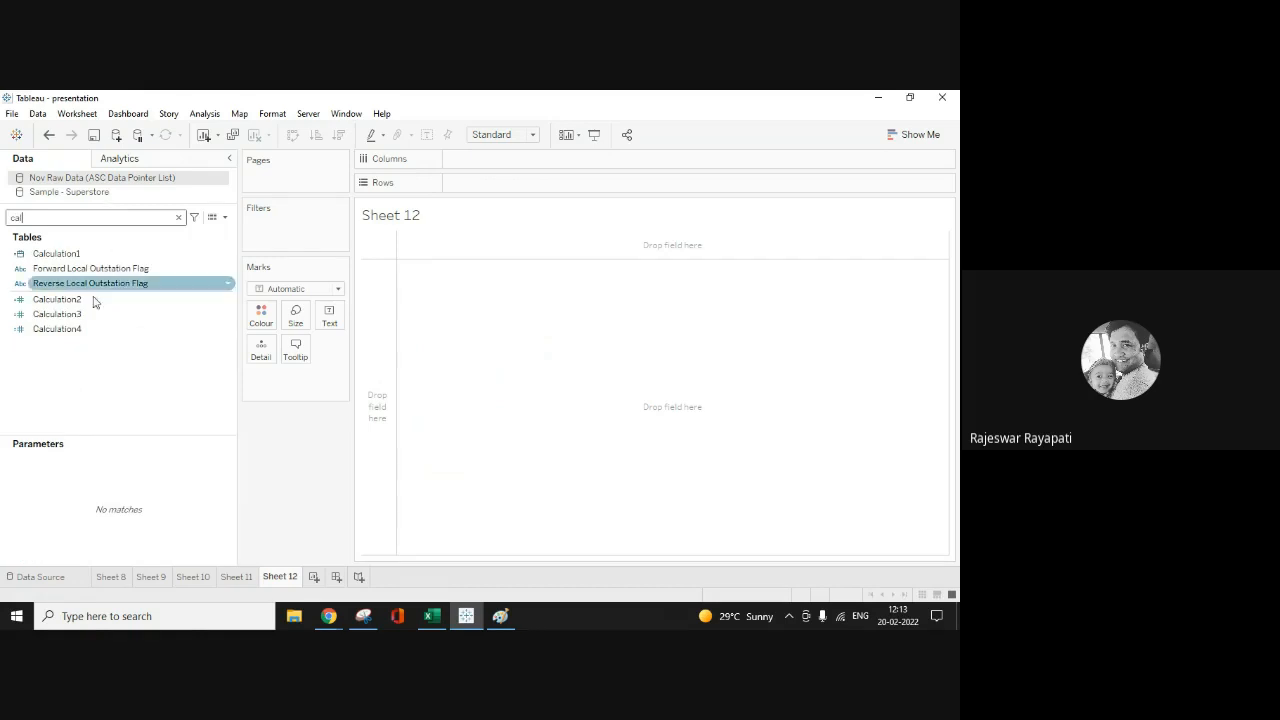
Step: Open the Calculation4 formula, examine its DATEDIFF expression with the date part and fields used, and close the editor
left_click(74, 329)
right_click(217, 365)
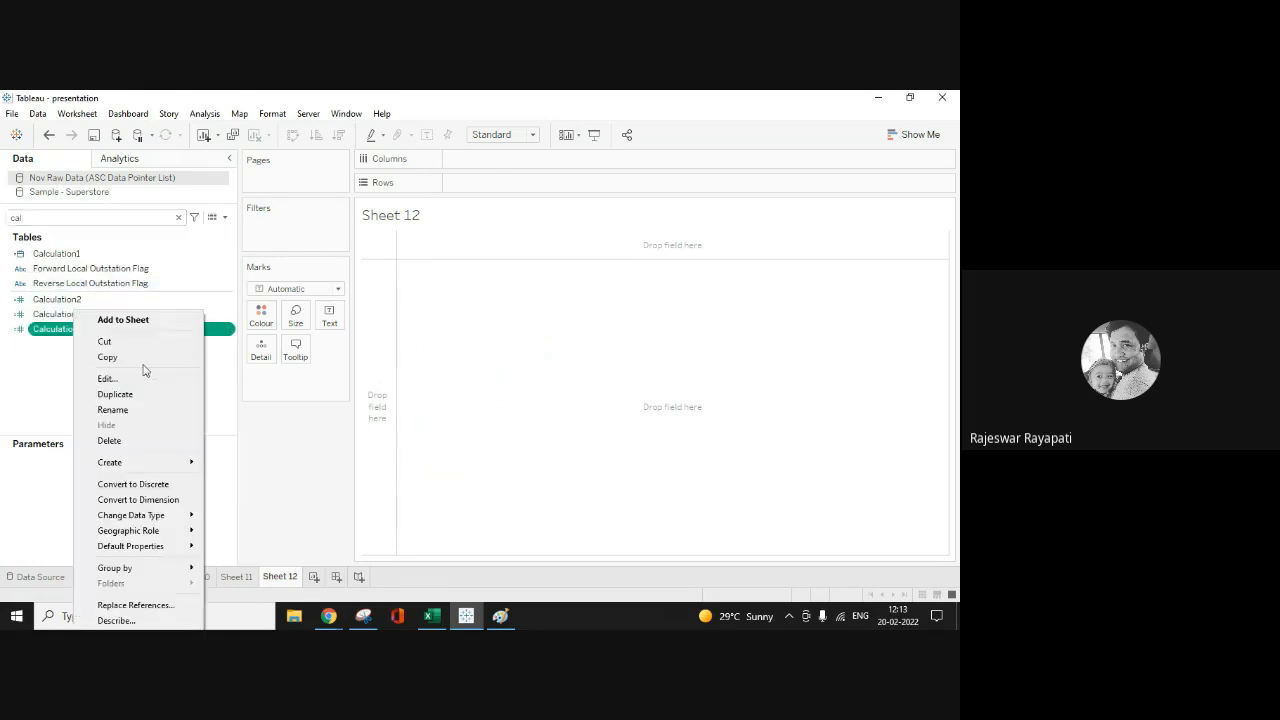
left_click(140, 376)
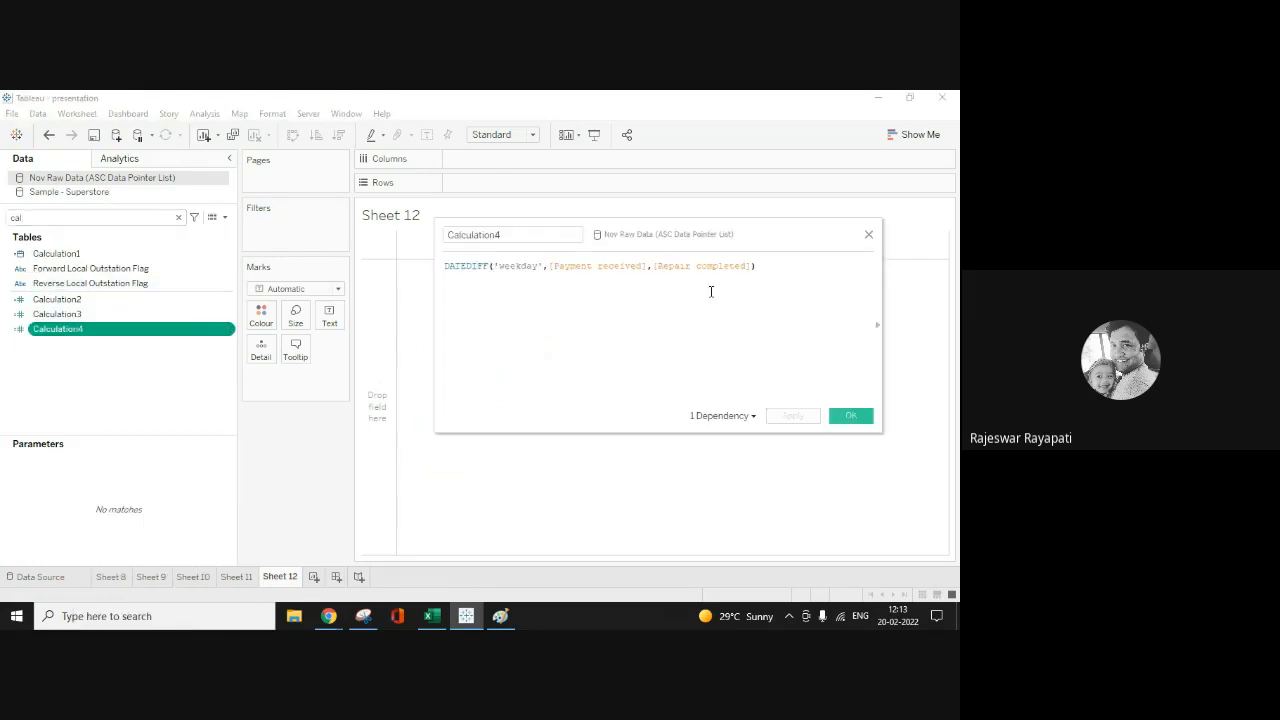
left_click(868, 235)
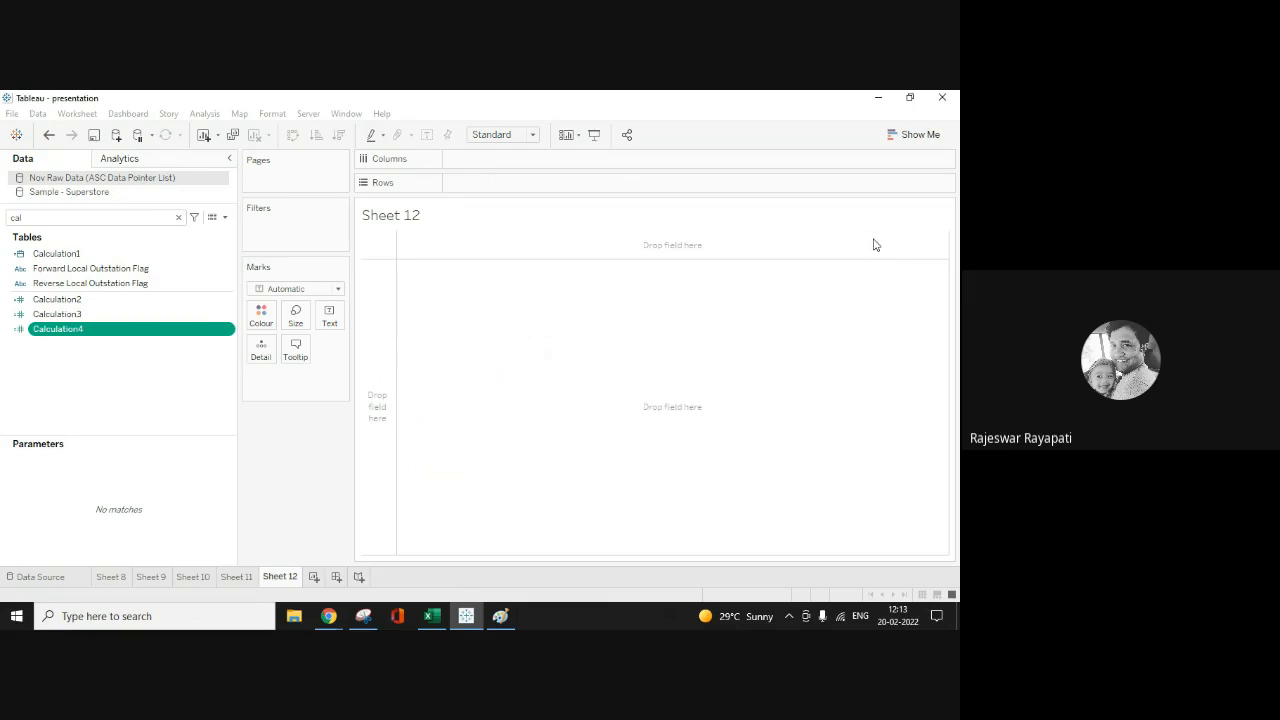
Step: Open the Calculation3 formula, examine its IF/ELSEIF conditions on Start Day Weekday and Diff in Days, and close the editor
right_click(146, 314)
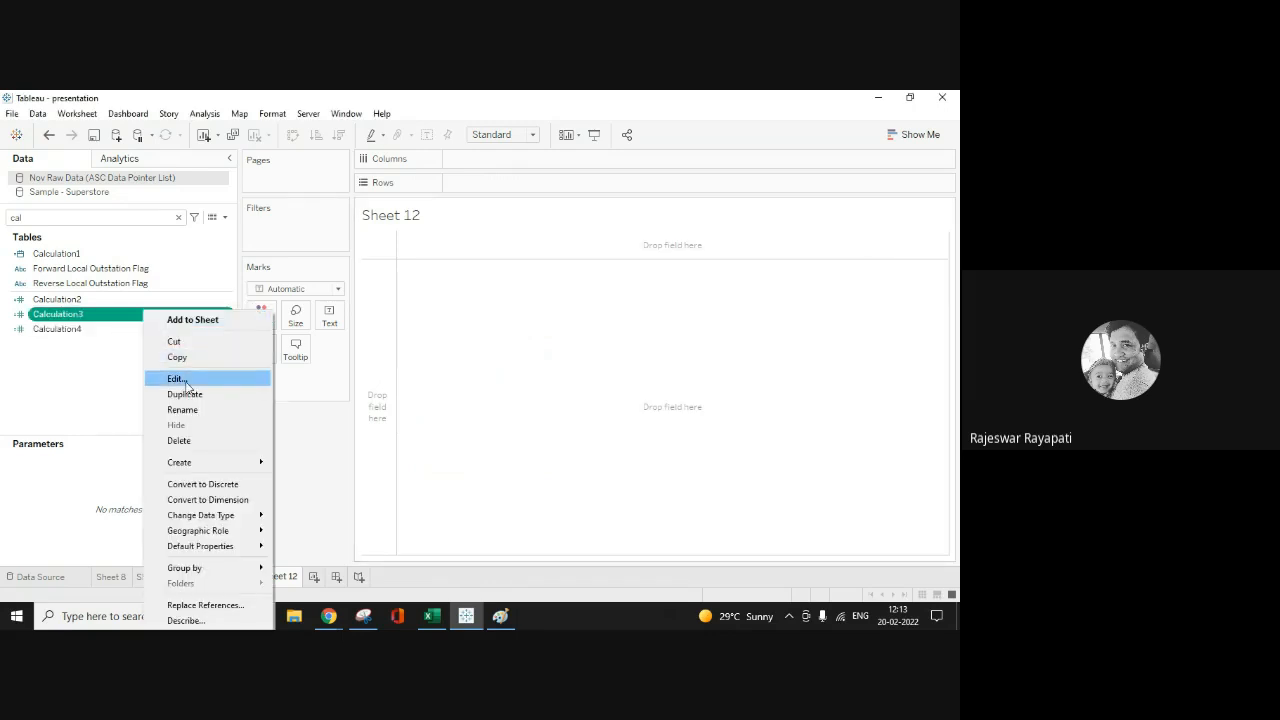
left_click(178, 378)
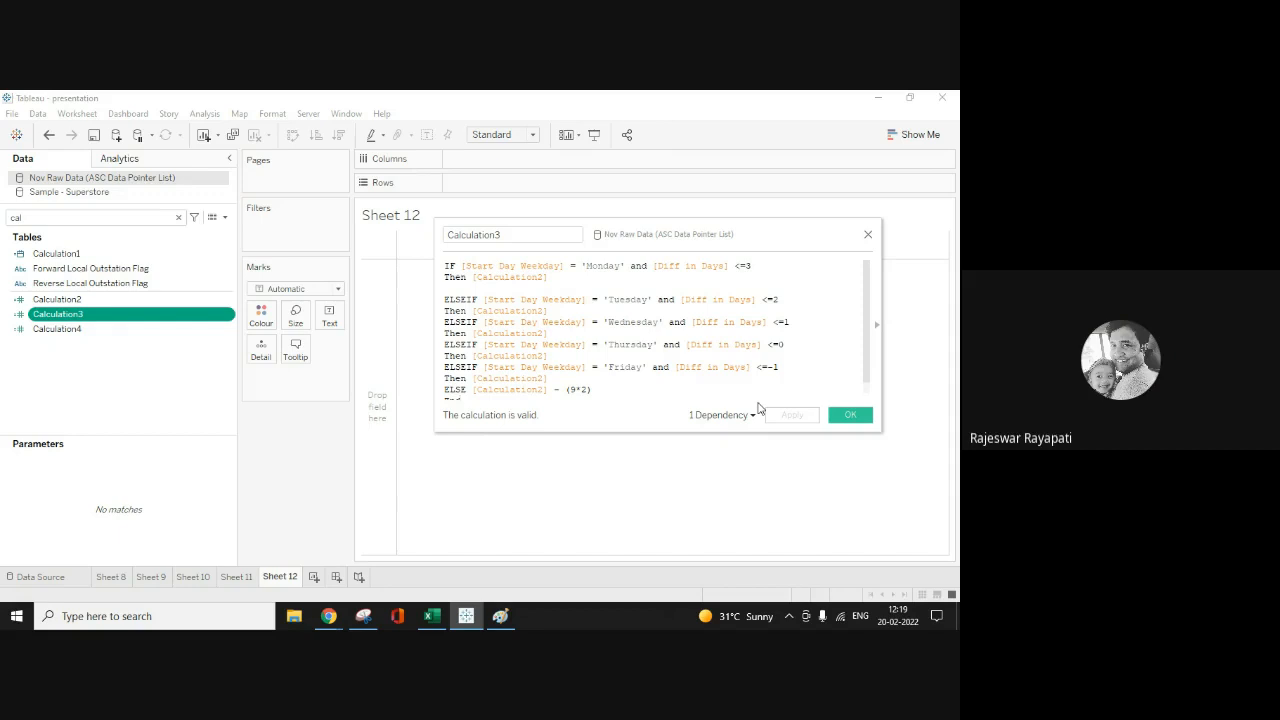
left_click(868, 234)
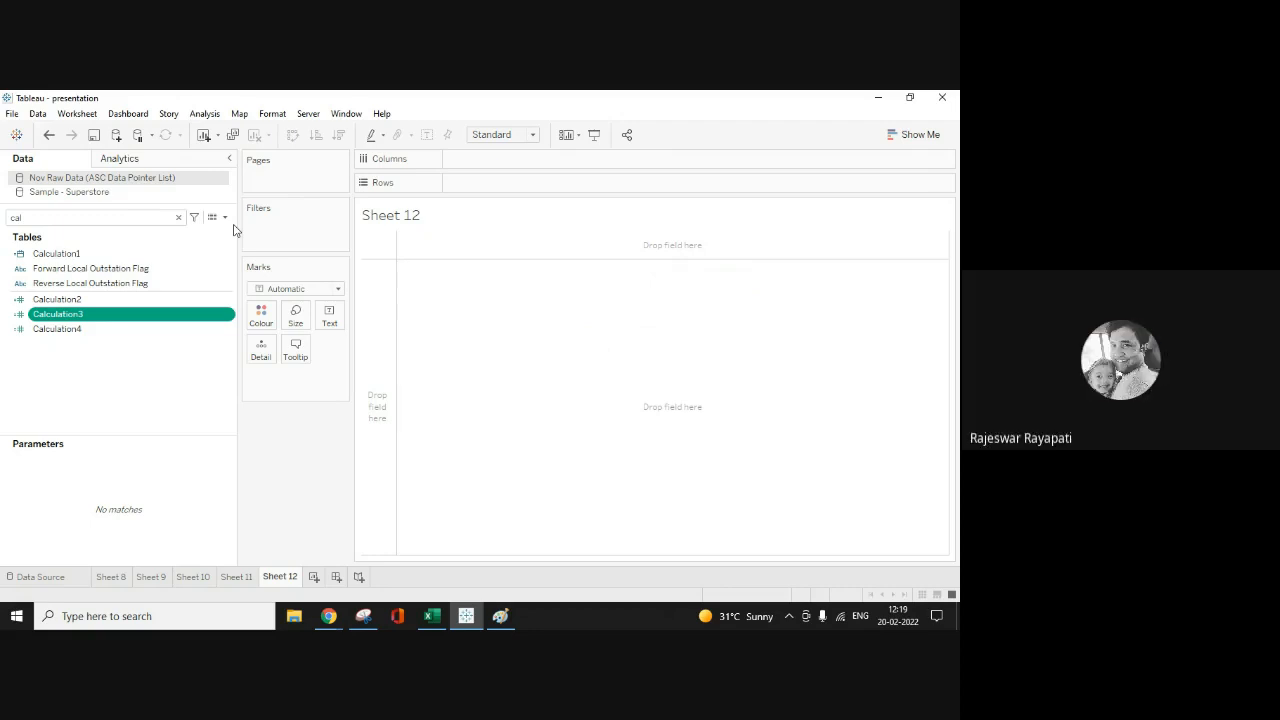
Step: Clear the "cal" field search so the full field list of Nov Raw Data is shown
left_click(178, 217)
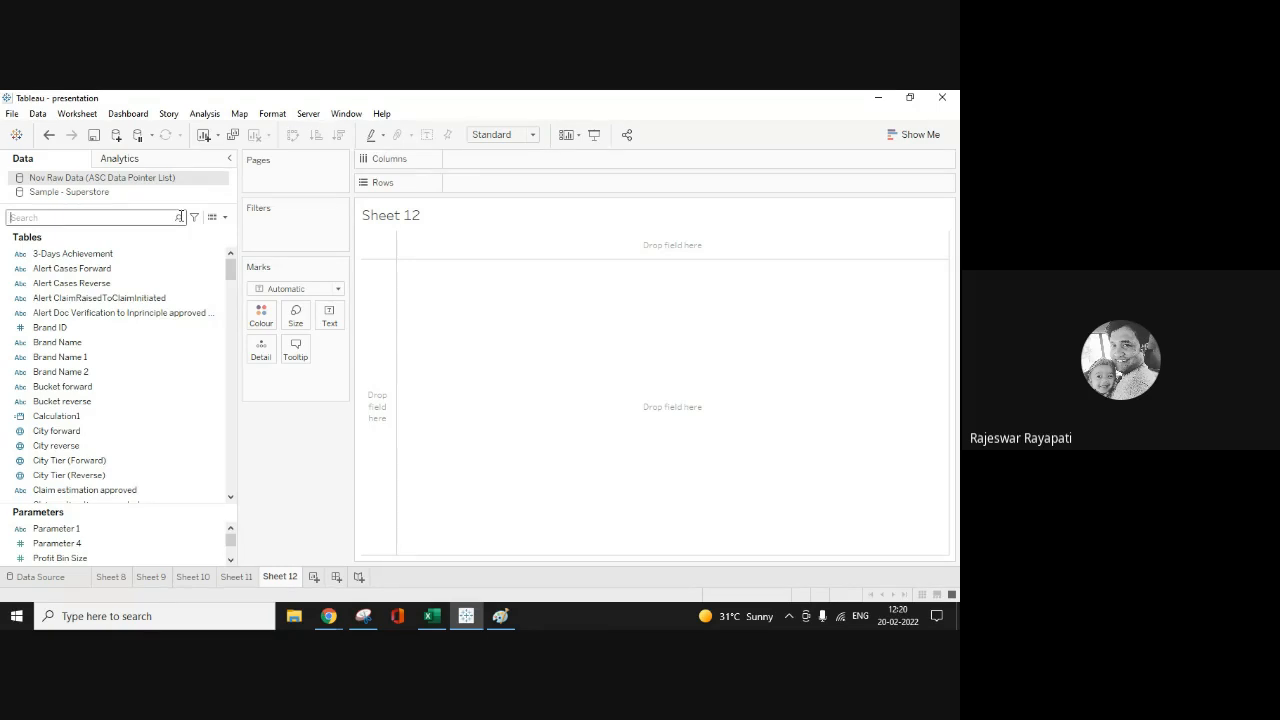
left_click(180, 217)
left_click(180, 217)
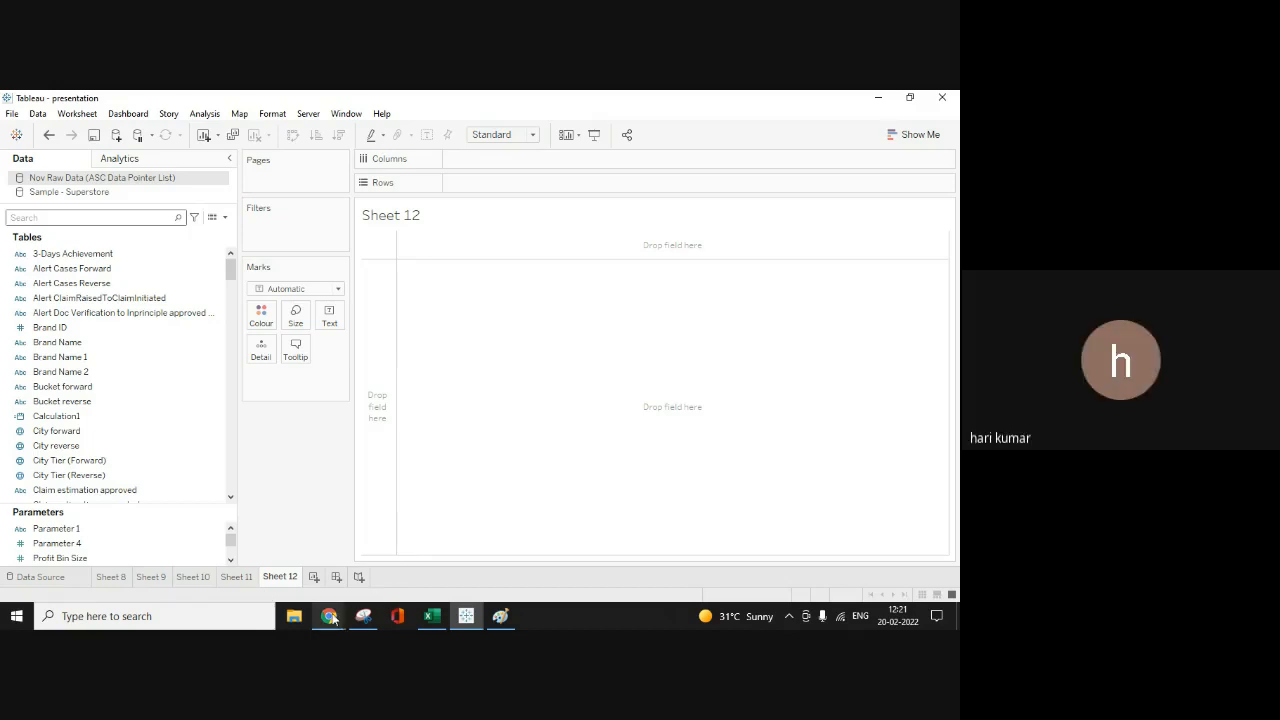
Step: Switch to the Google Meet window in Chrome
mouse_move(333, 616)
left_click(293, 572)
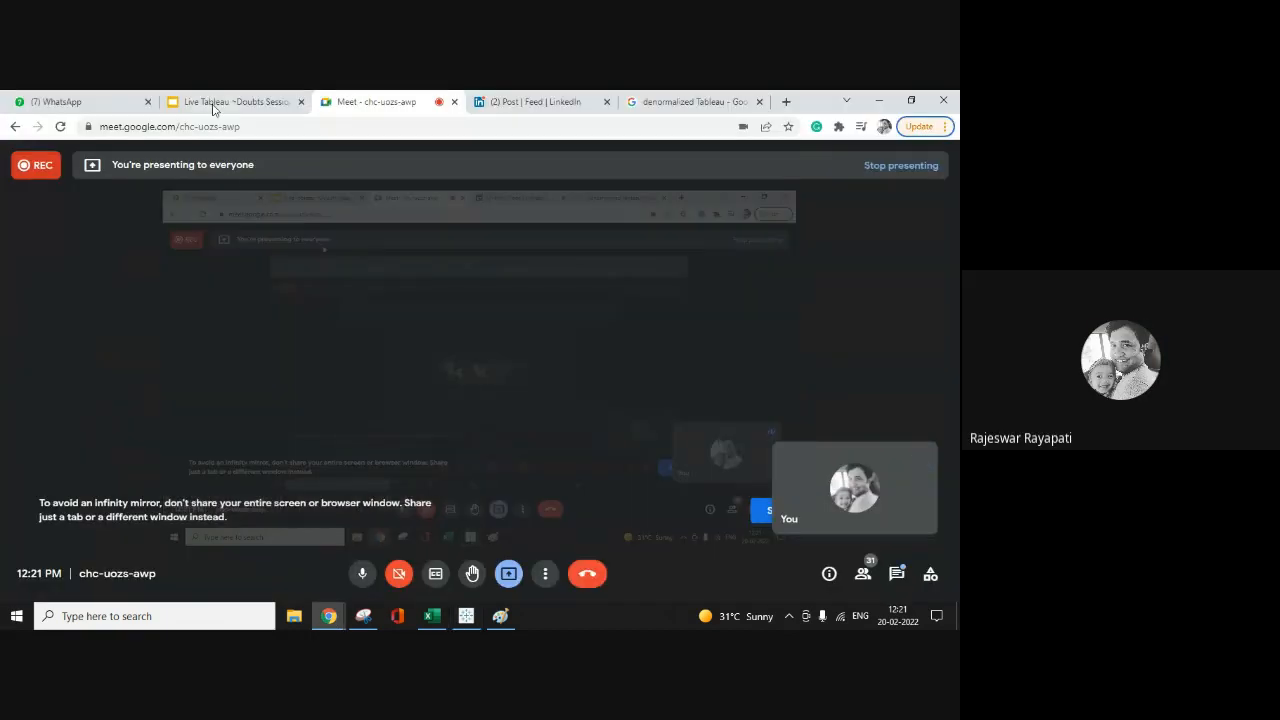
Step: Copy the Telegram group link from the "How to Join the Session?" slide of the Live Tableau Doubts Session presentation
left_click(215, 102)
left_click(95, 348)
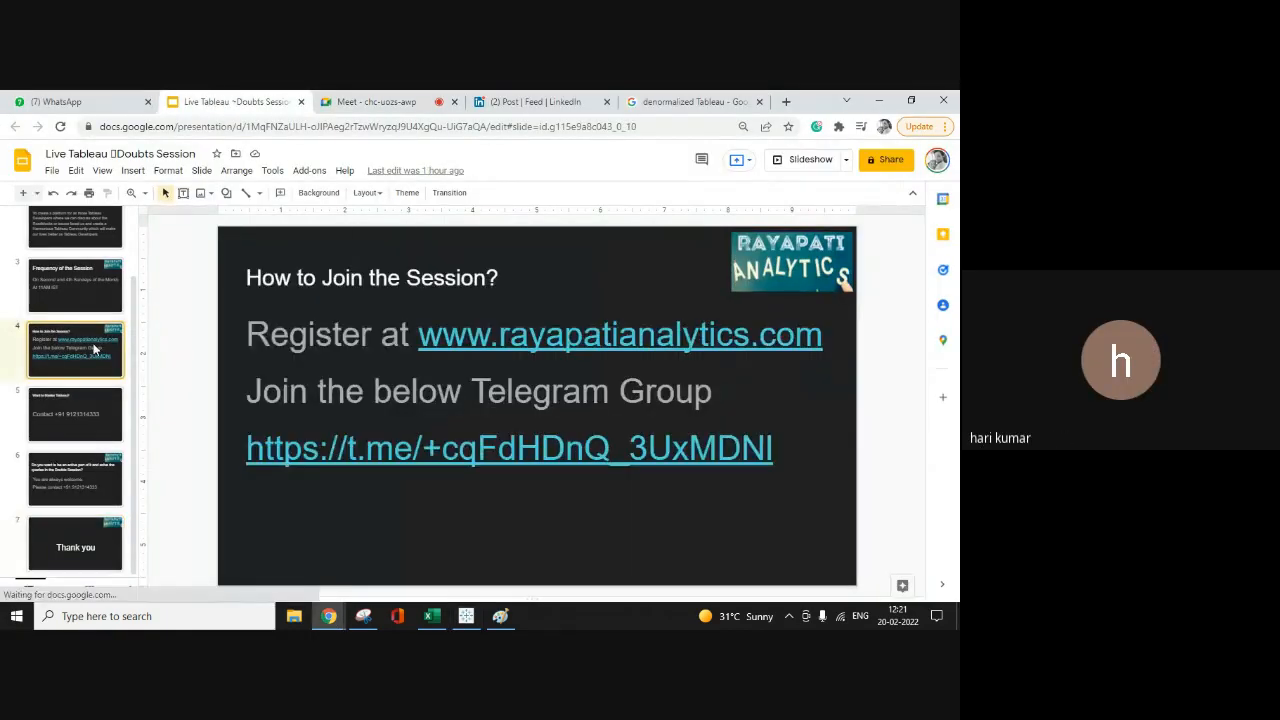
right_click(342, 463)
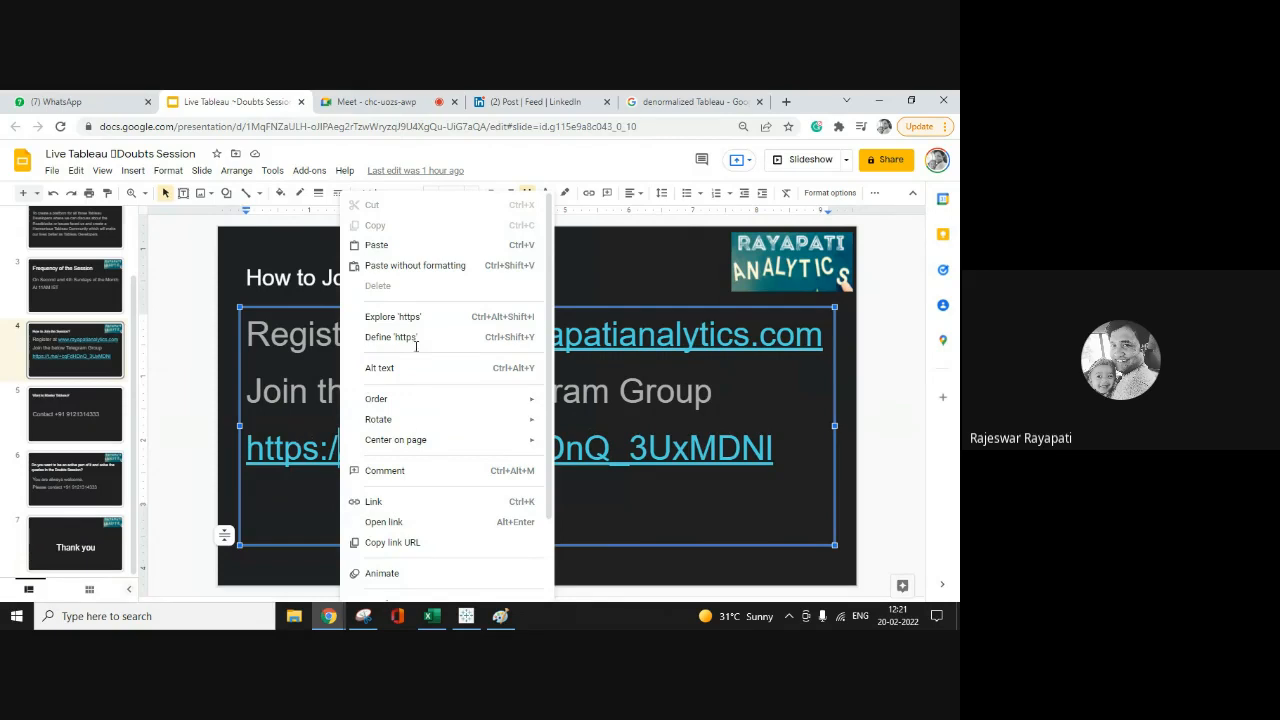
left_click(426, 541)
Step: Post the copied Telegram group link in the Google Meet in-call messages and close the chat
left_click(420, 106)
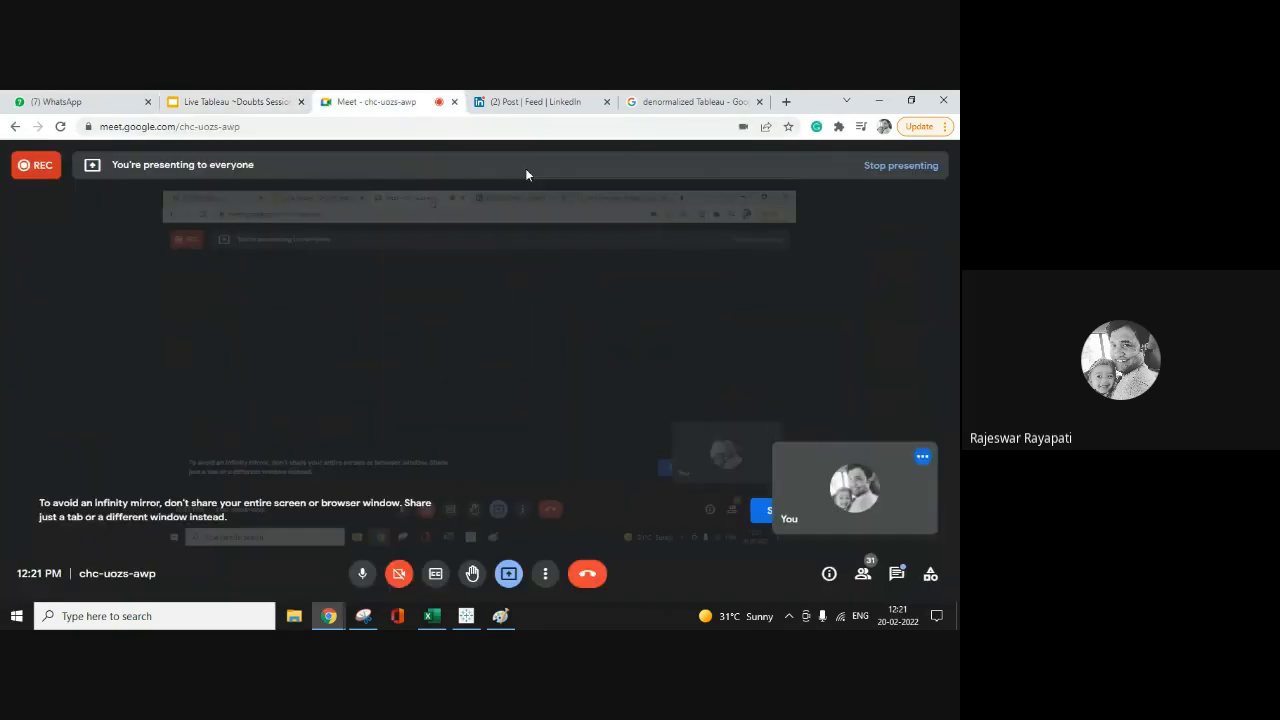
left_click(896, 574)
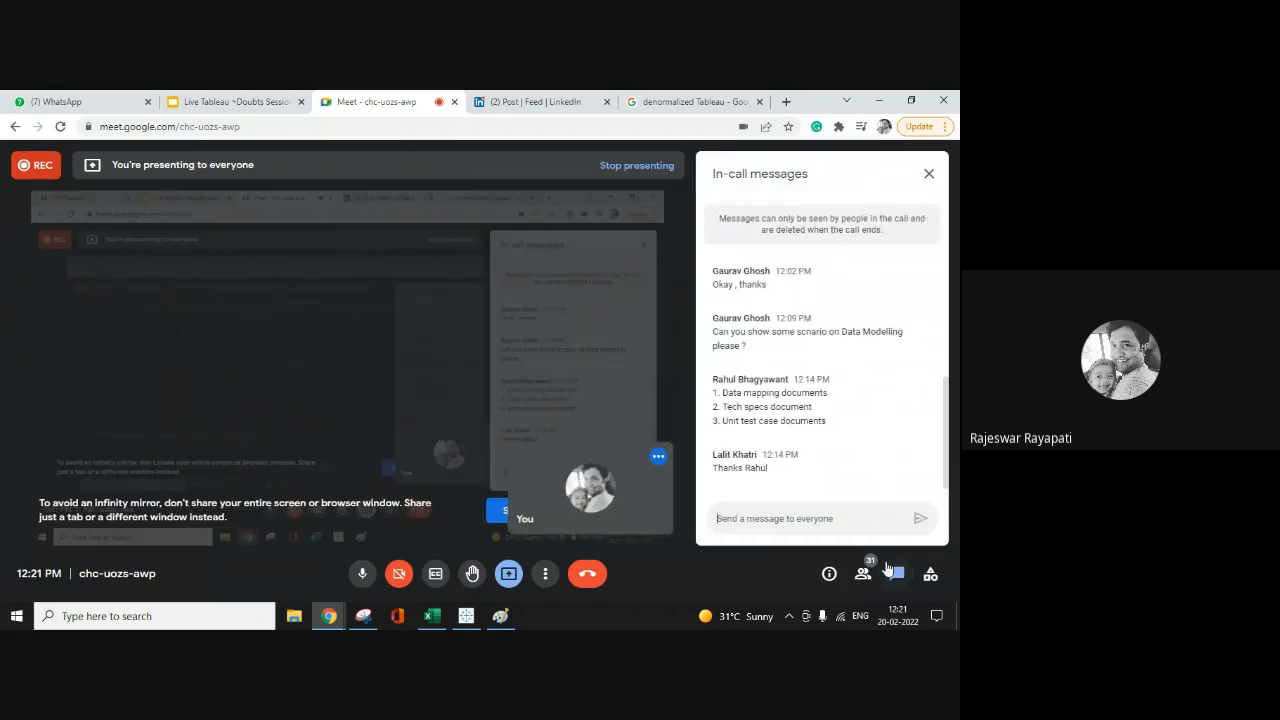
left_click(835, 520)
key("ctrl+v")
key("Return")
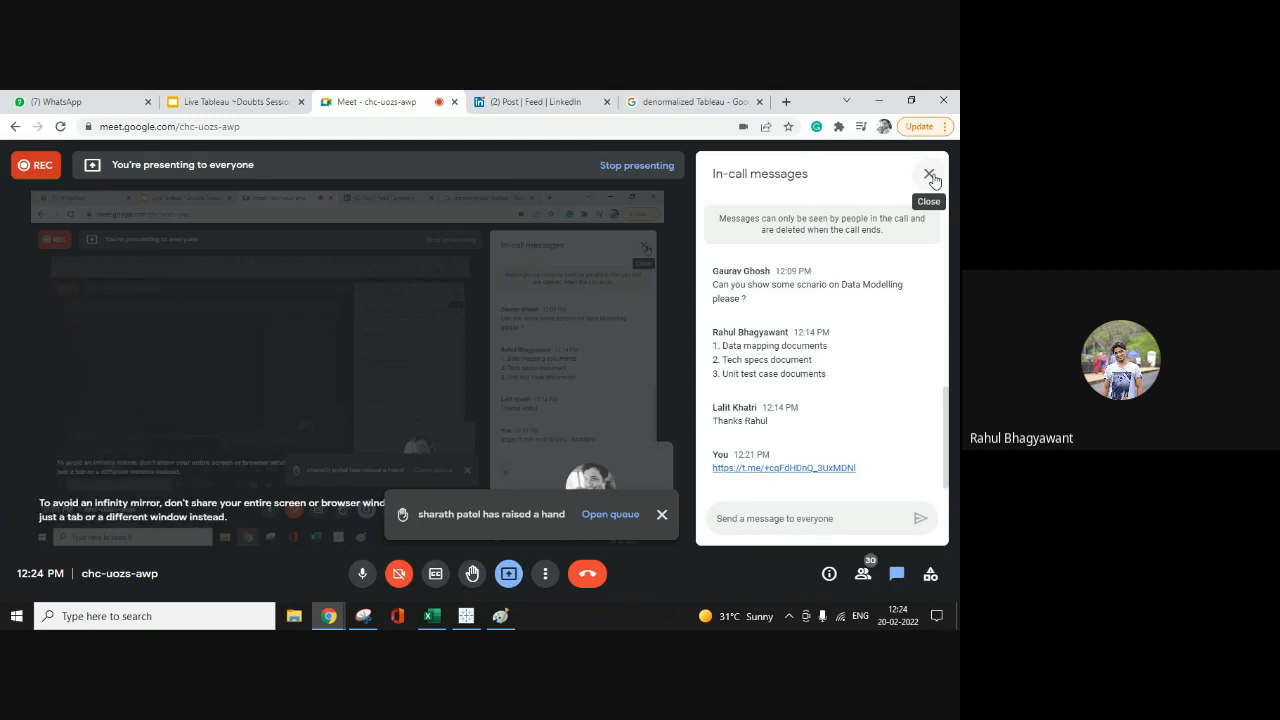
left_click(930, 176)
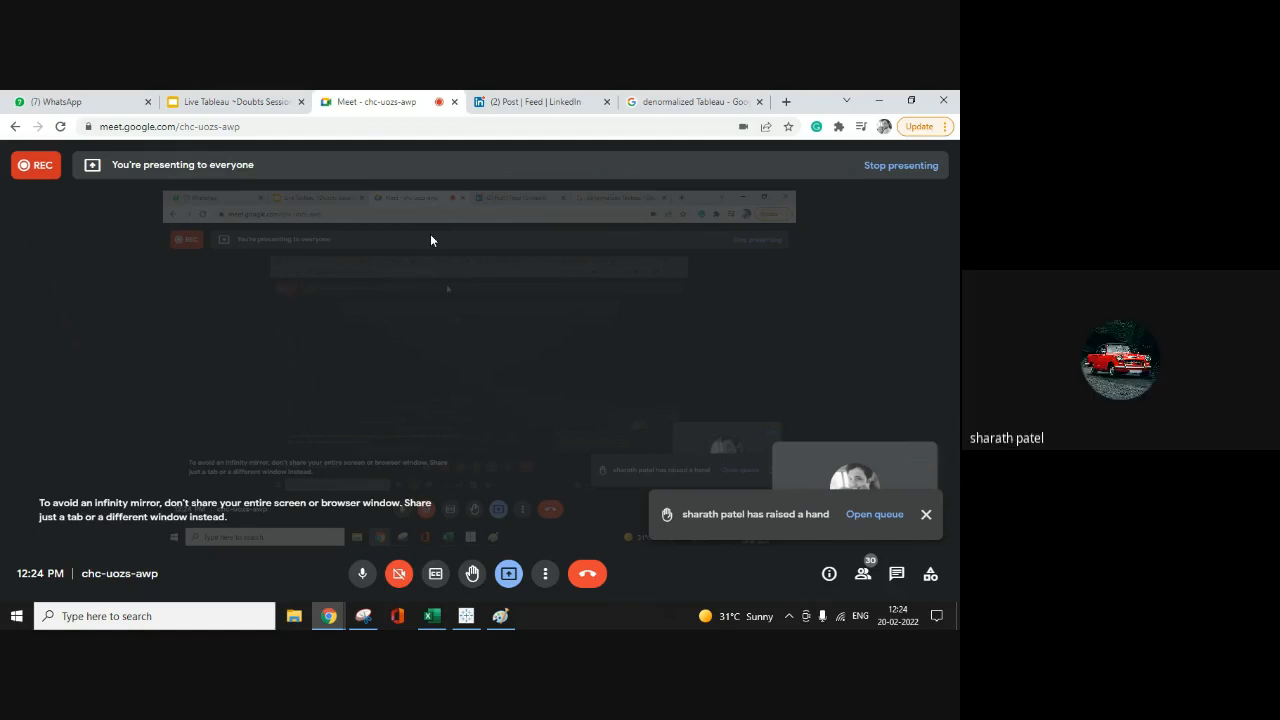
Step: Switch to Tableau, filter the field list by "cal", open the Calculation3 formula and enlarge its editor to show the whole expression
left_click(466, 615)
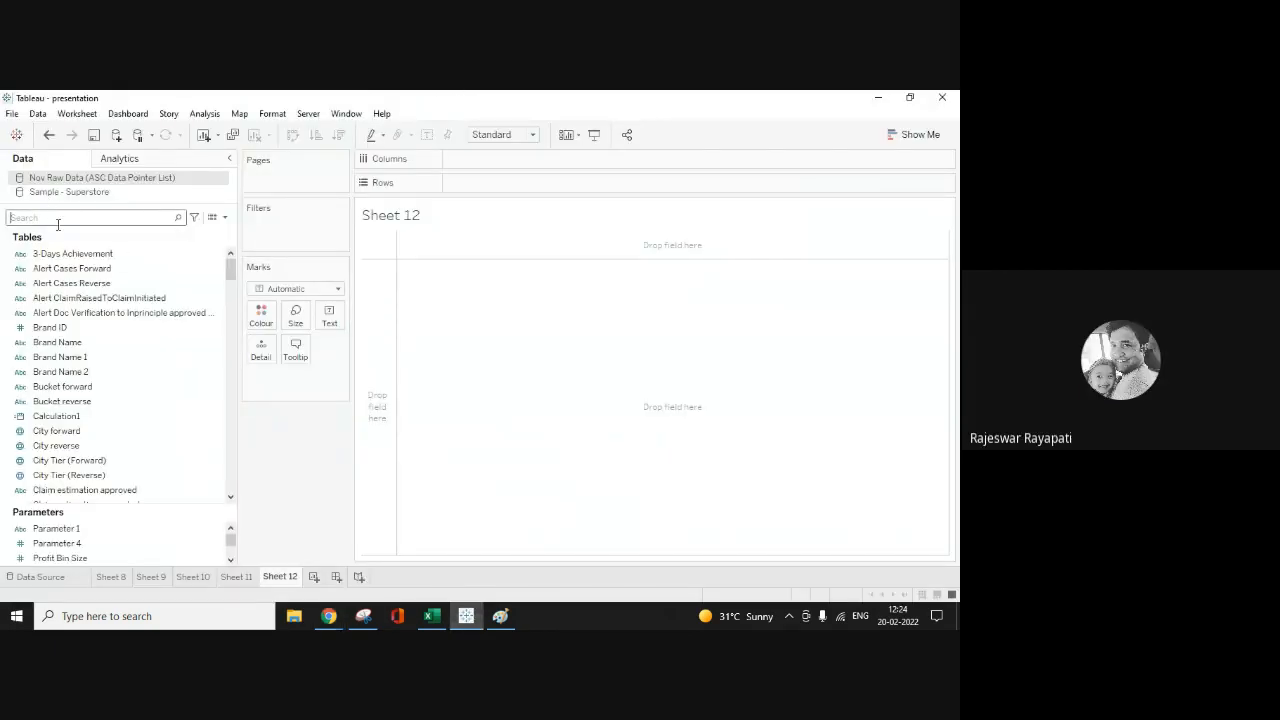
type("cal")
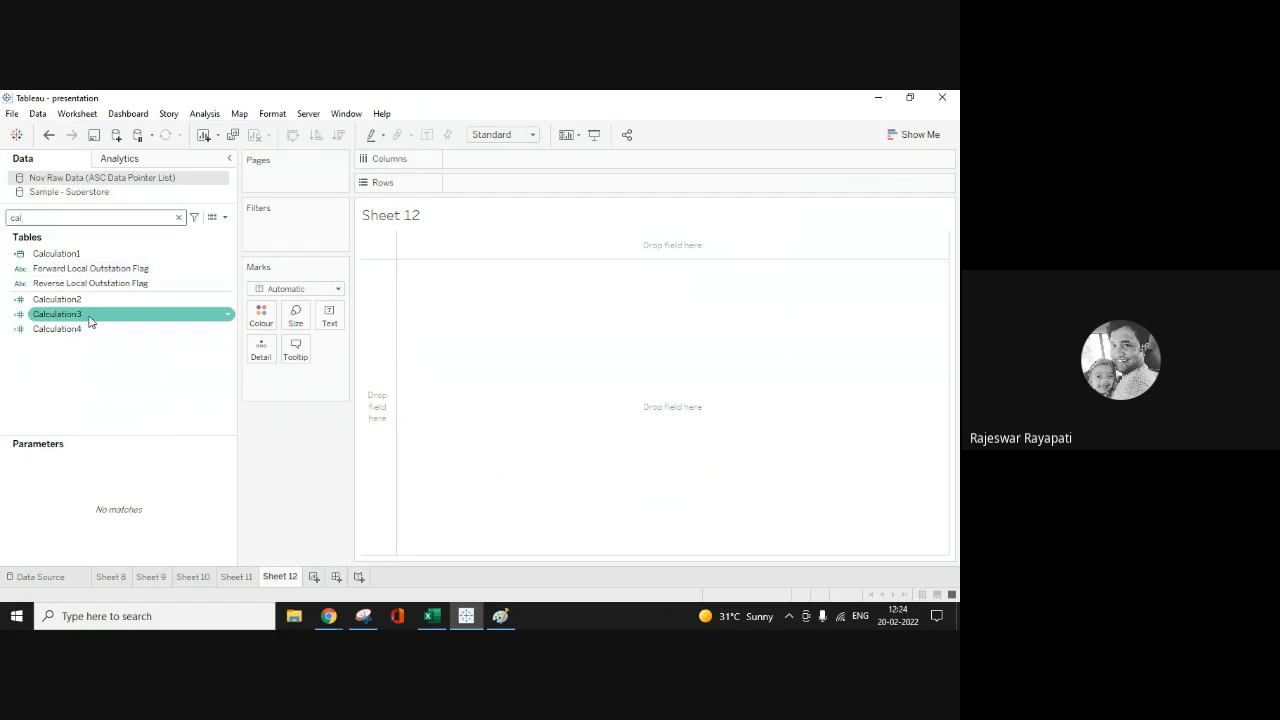
right_click(90, 314)
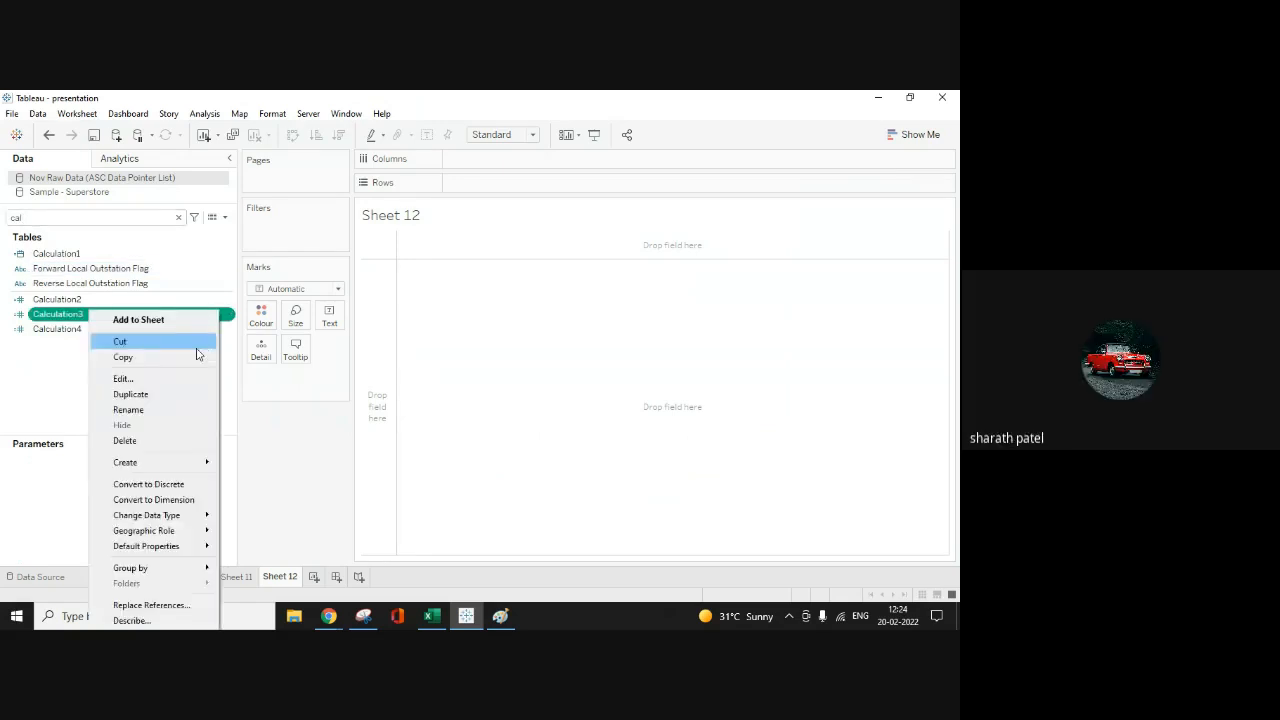
left_click(123, 378)
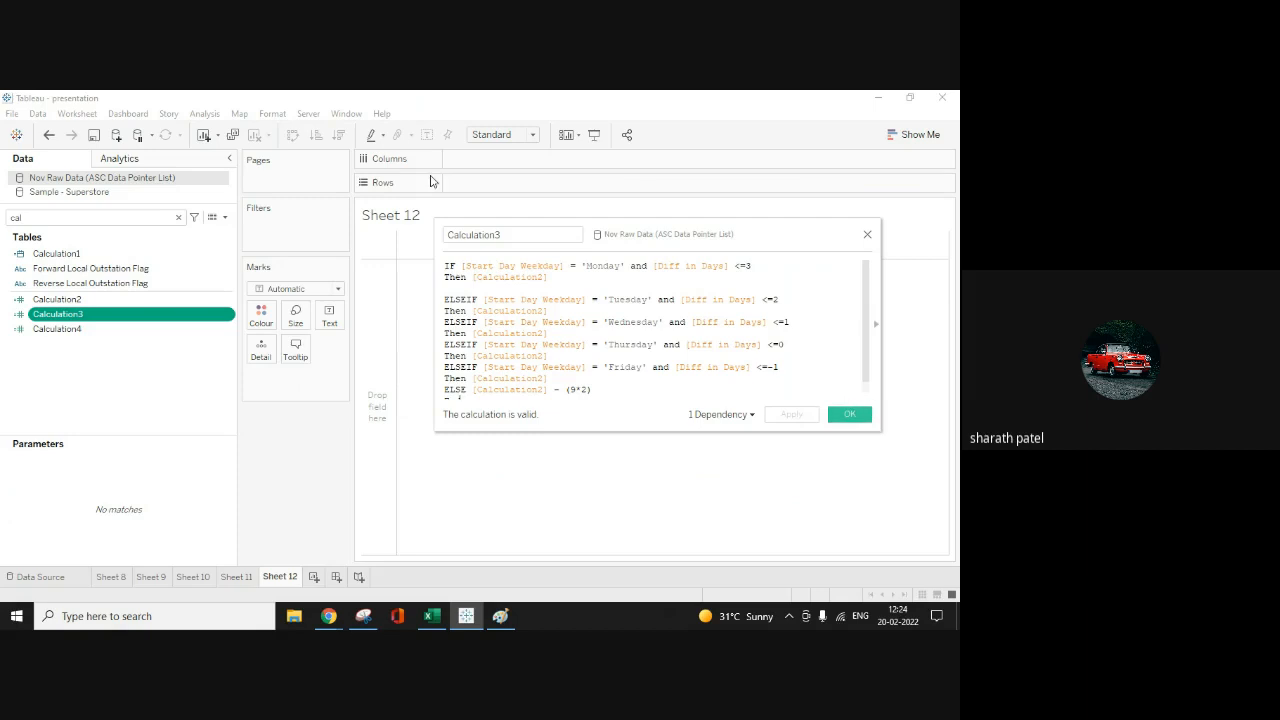
left_click_drag(436, 220, 348, 165)
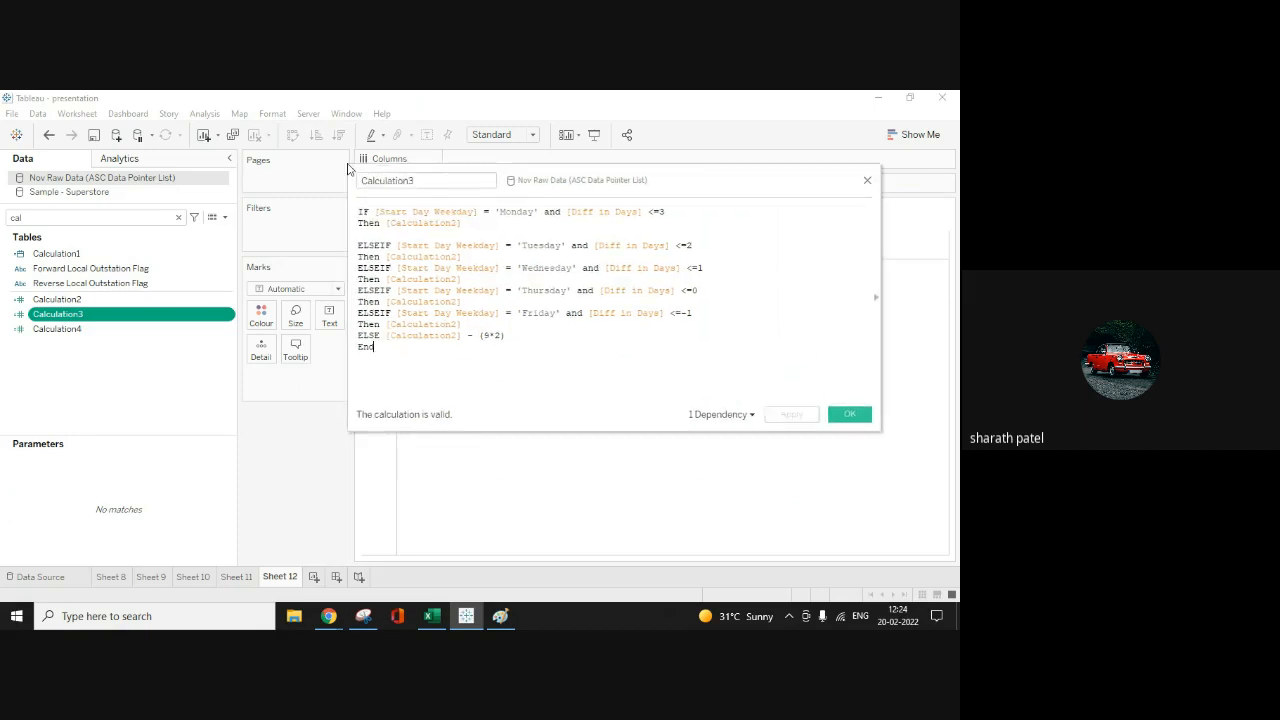
Step: Remove the blank line before the Tuesday ELSEIF in Calculation3 and examine the Monday condition on Start Day Weekday and Diff in Days
left_click(380, 234)
key("BackSpace")
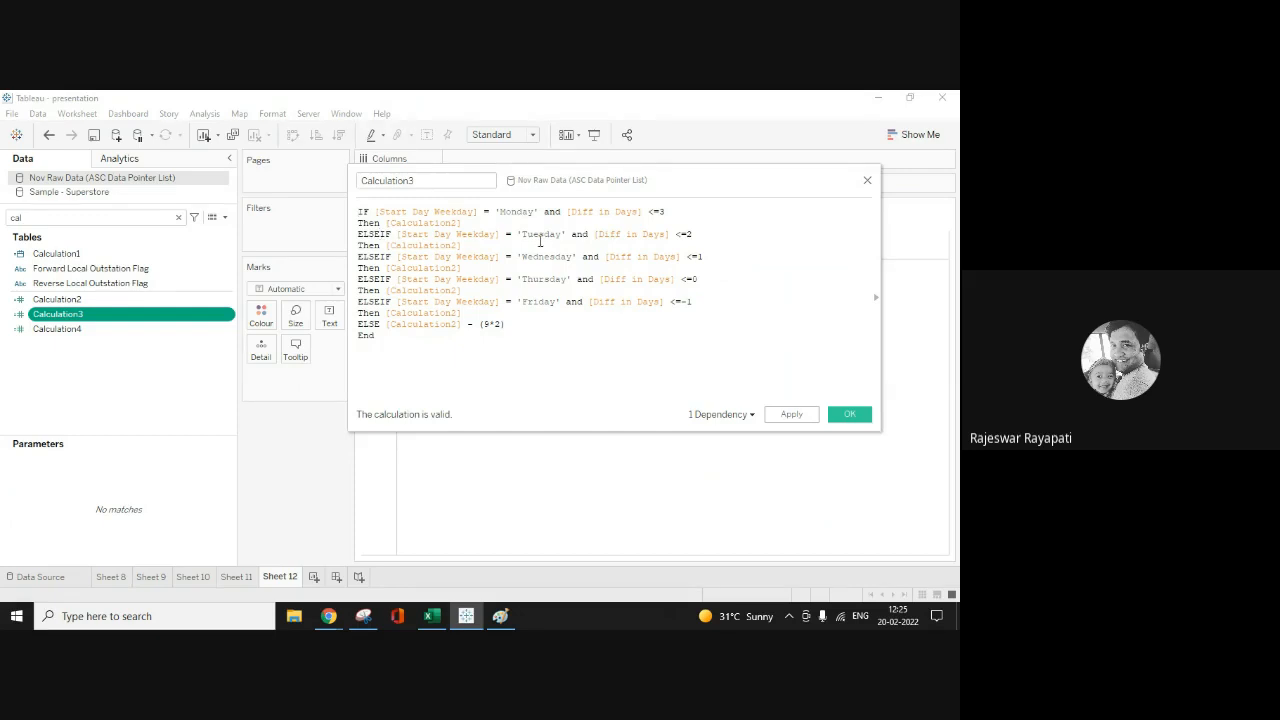
left_click_drag(643, 211, 566, 211)
left_click(514, 212)
left_click(620, 212)
left_click(401, 212)
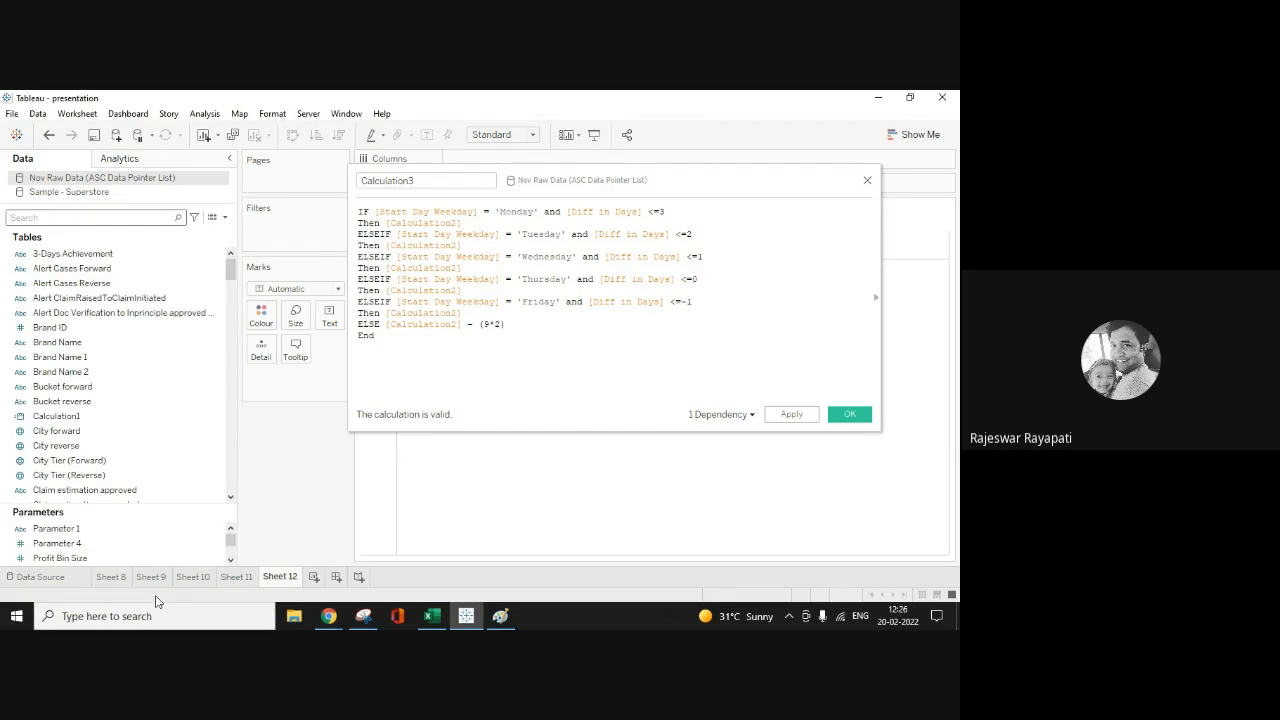
Step: Bring up the Sheet 10 worksheet and close the Calculation3 formula editor
left_click(112, 577)
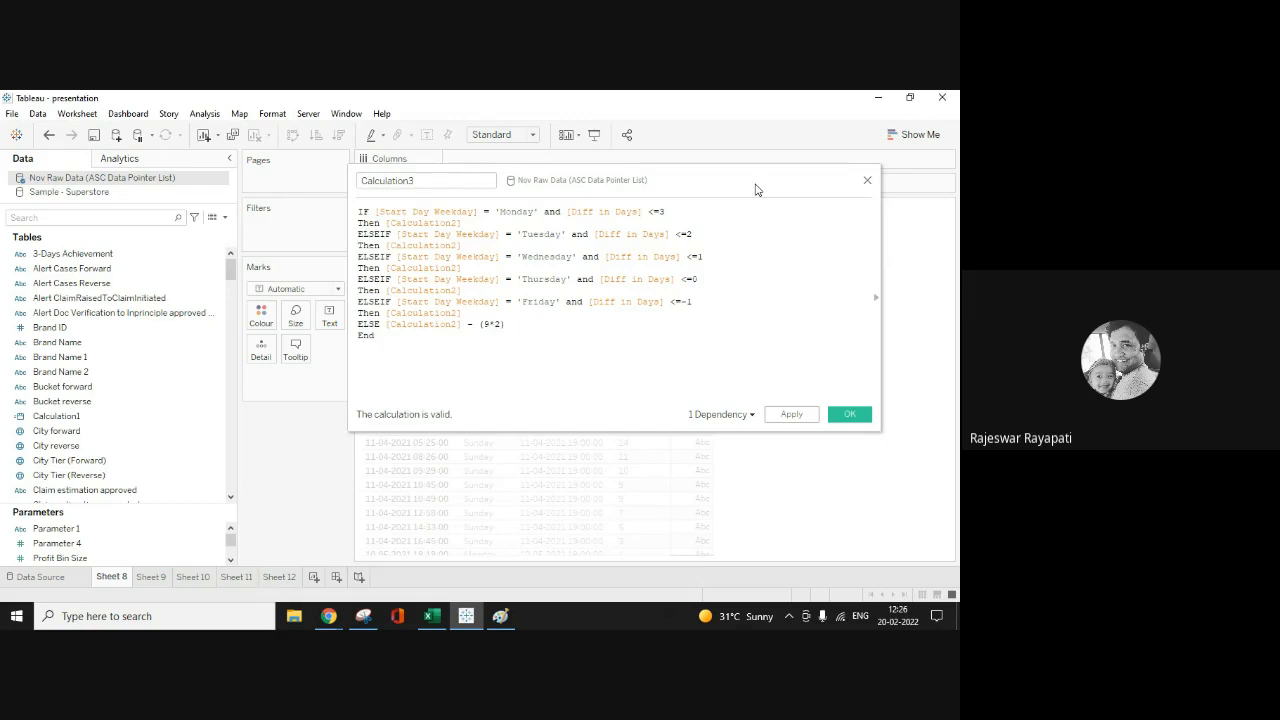
left_click_drag(757, 190, 887, 246)
left_click(193, 577)
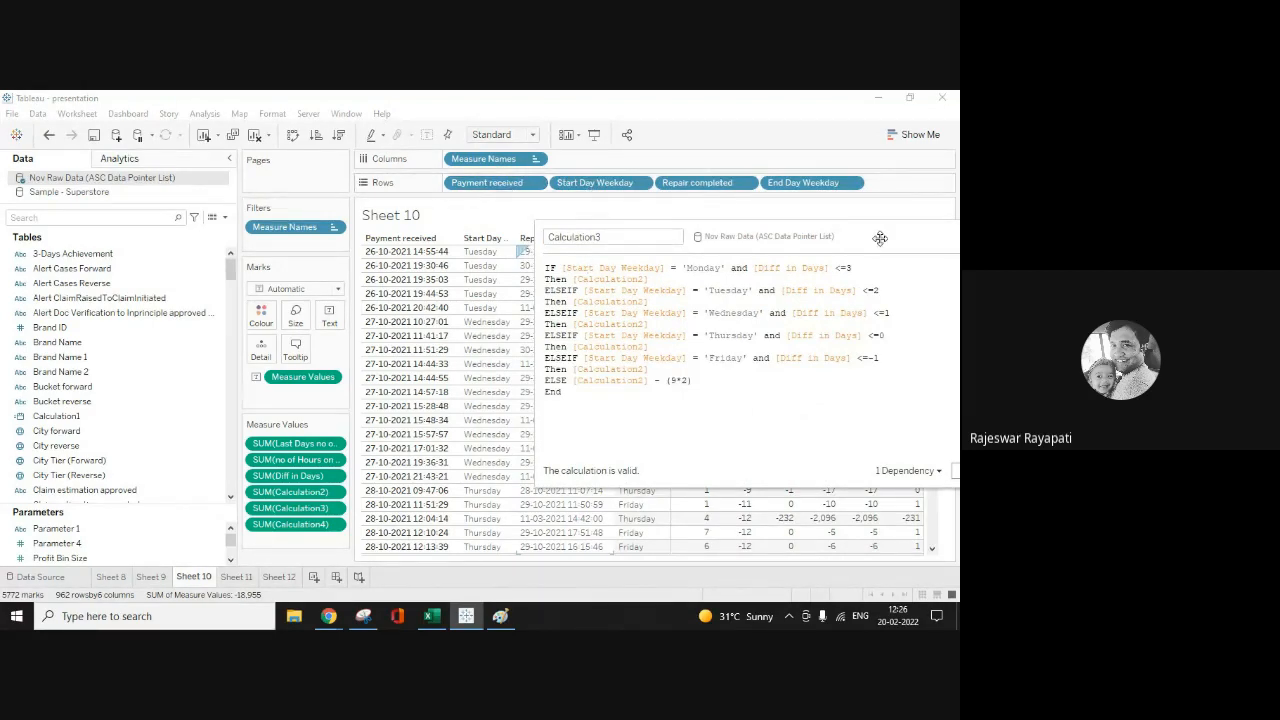
left_click_drag(879, 238, 623, 232)
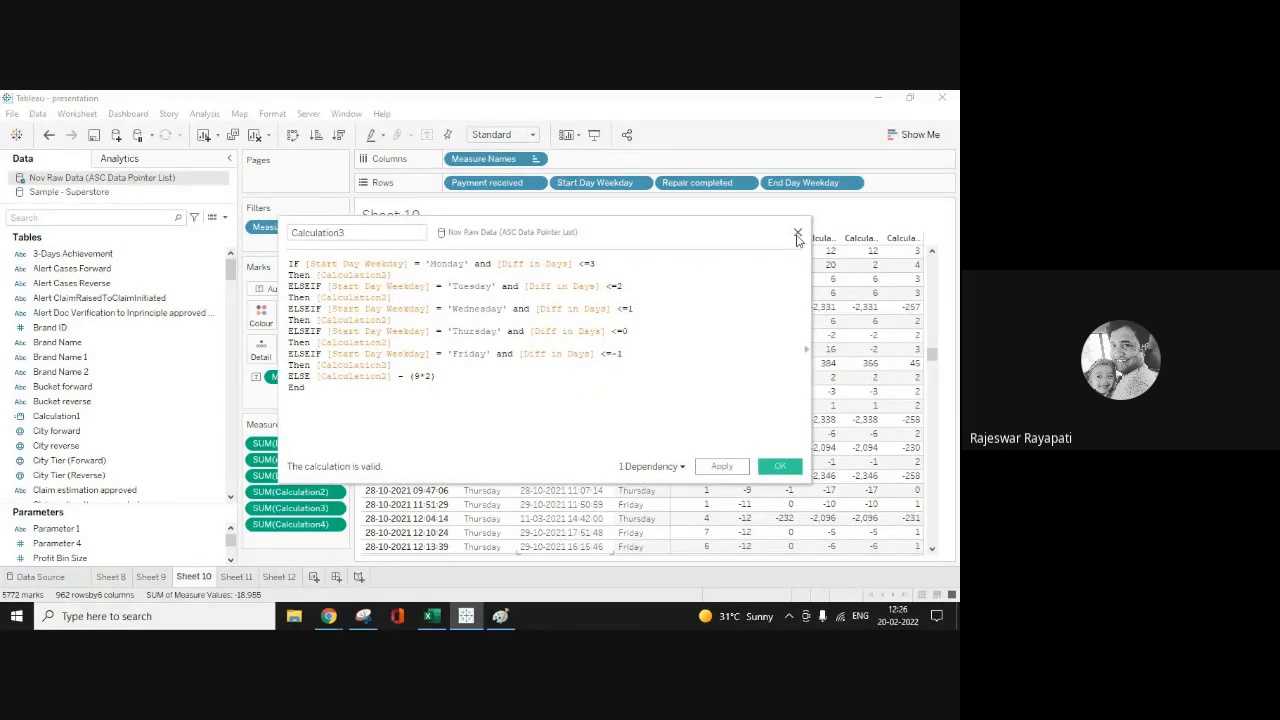
left_click(798, 234)
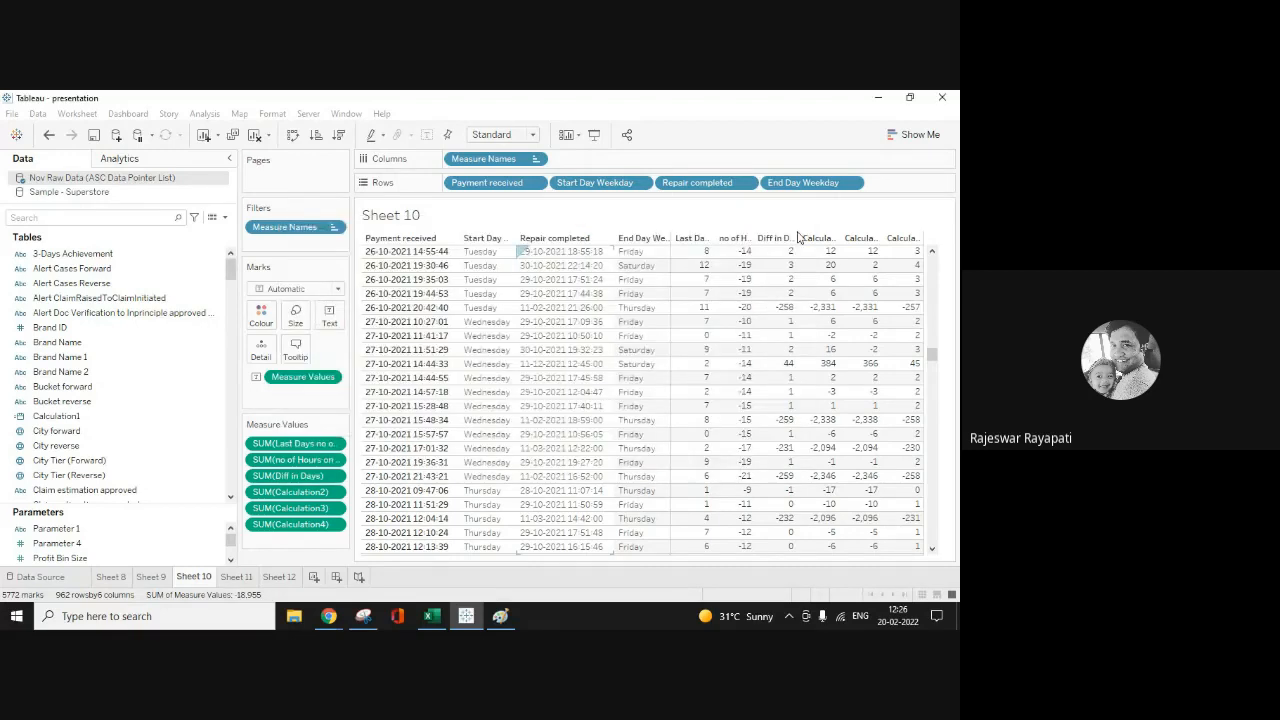
Step: Add a new blank worksheet and return to Sheet 10
left_click(315, 577)
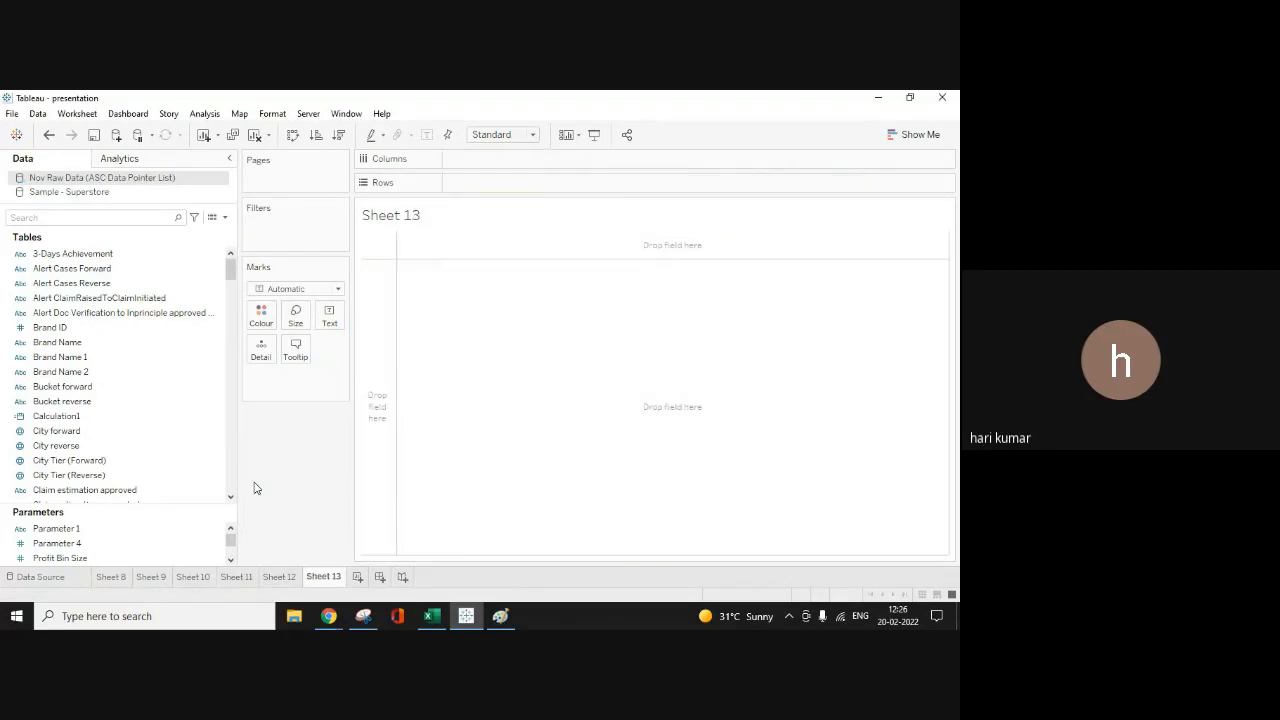
left_click(193, 577)
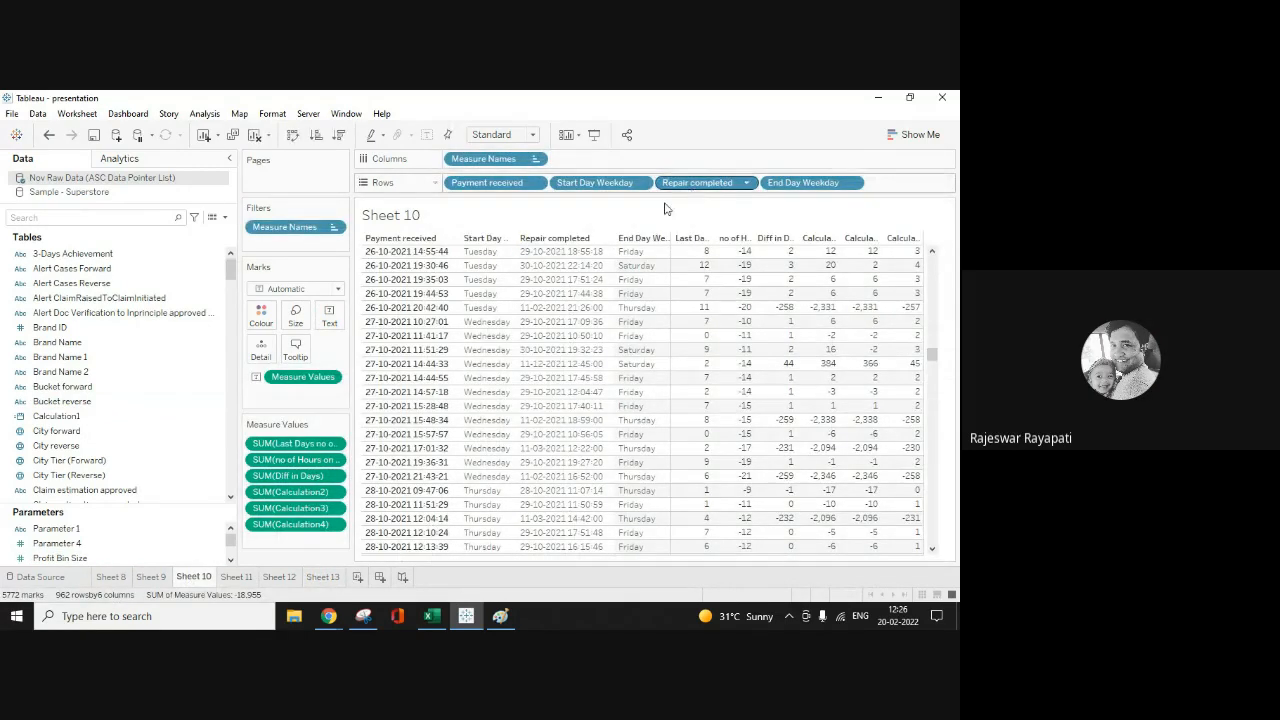
Step: Reduce the Sheet 10 table to Payment received and Repair completed by removing all measures and the Start and End Day Weekday fields
left_click_drag(295, 526, 42, 481)
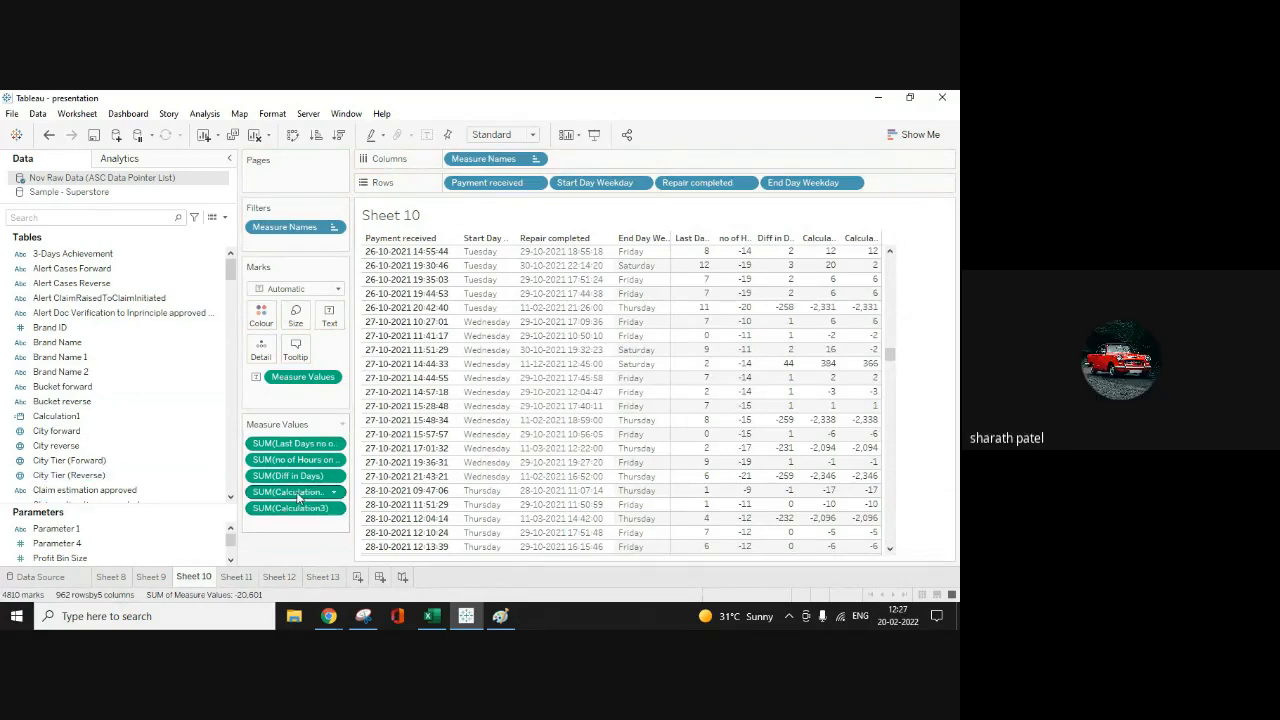
left_click_drag(292, 508, 178, 492)
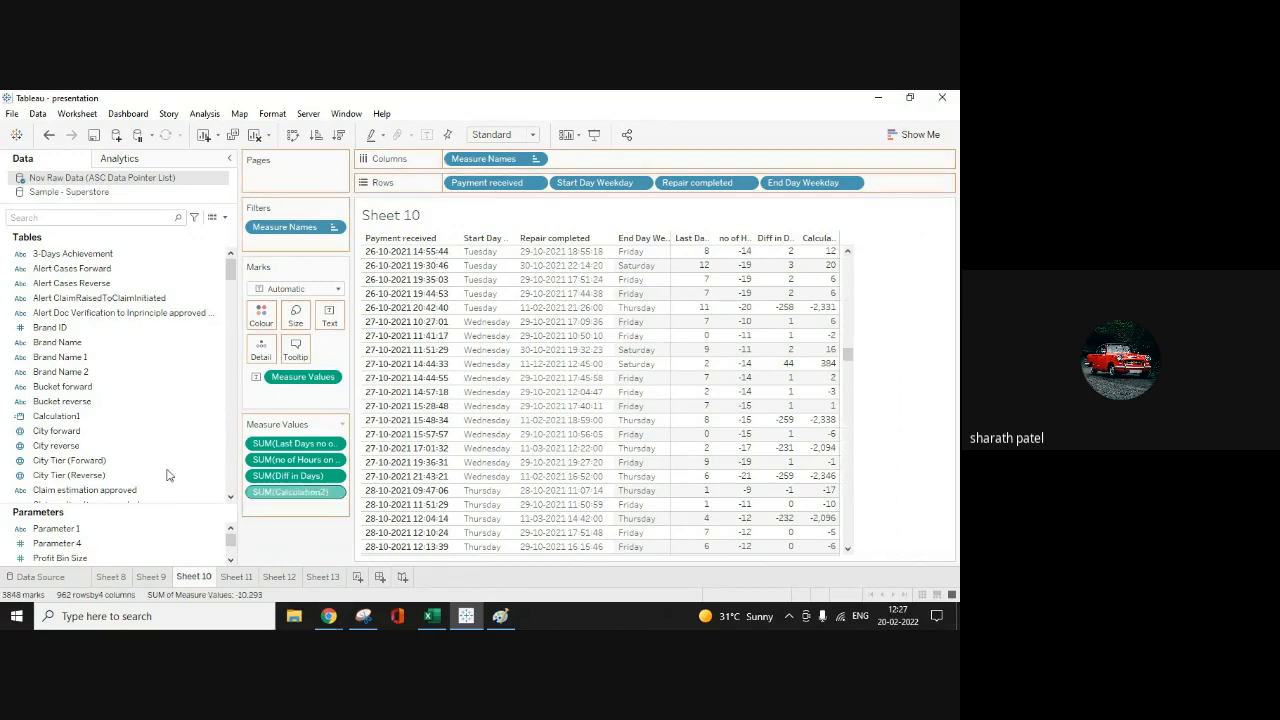
left_click_drag(279, 476, 105, 469)
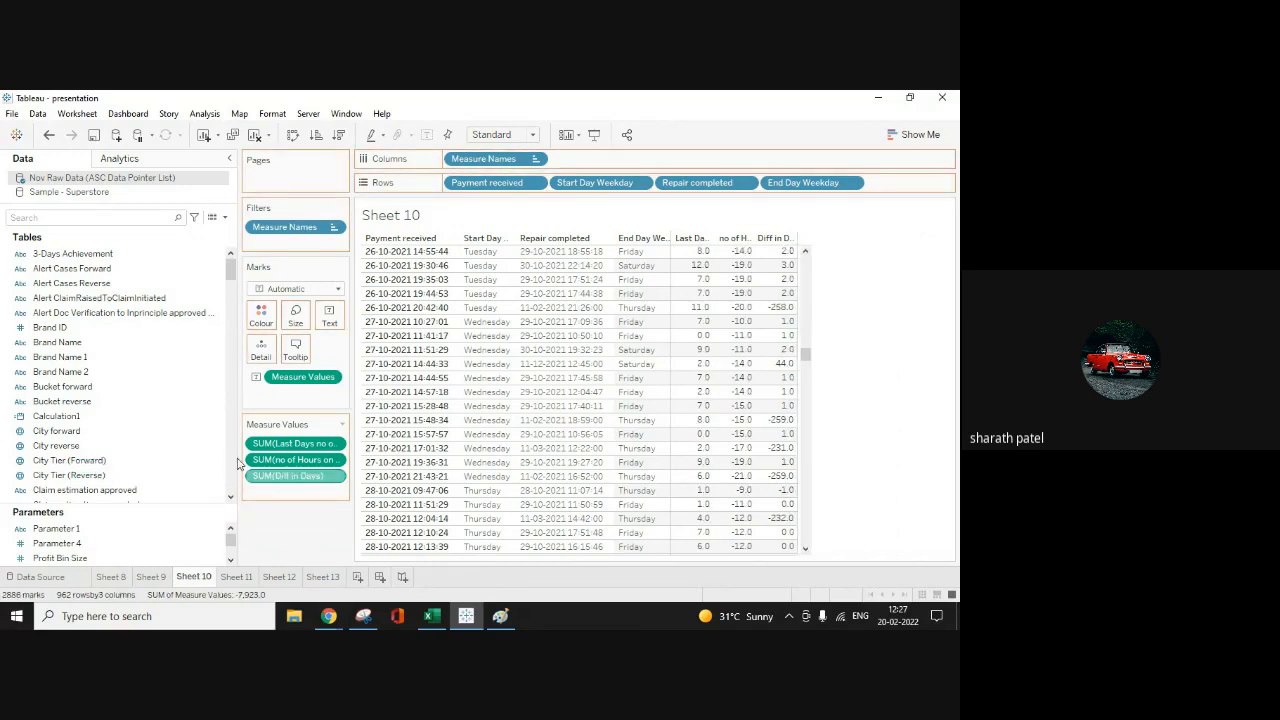
left_click_drag(280, 463, 87, 428)
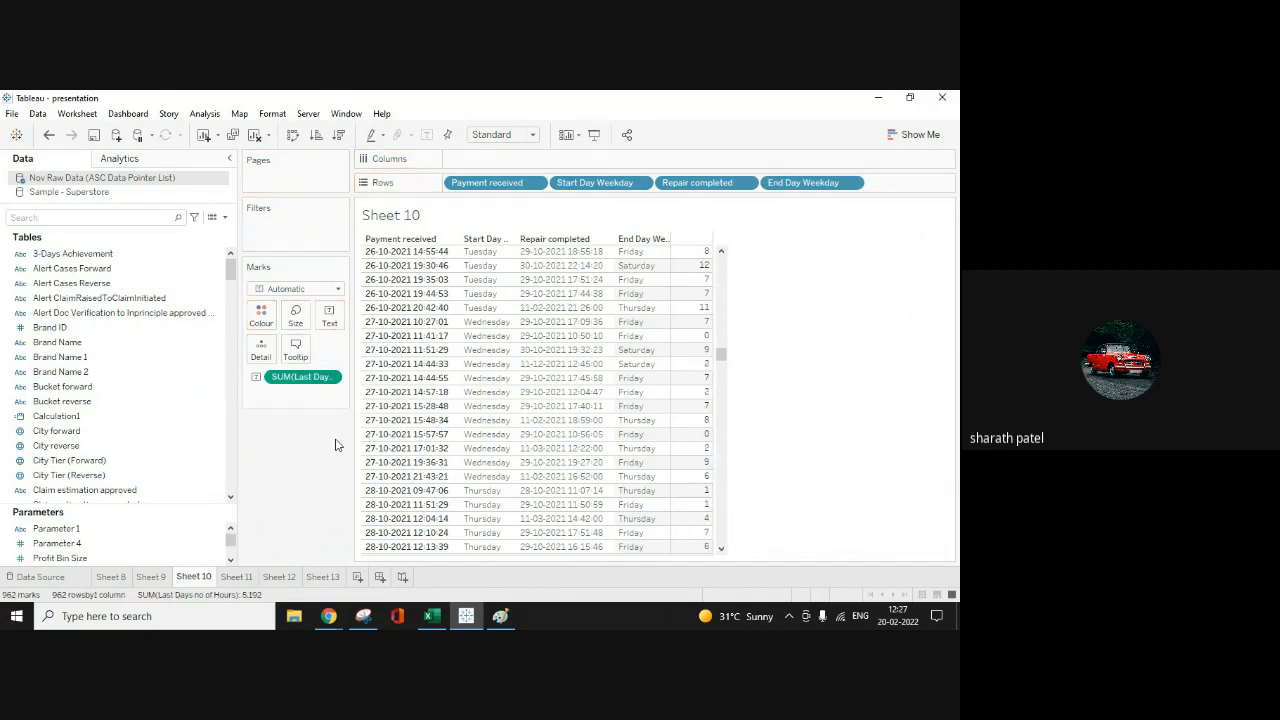
left_click_drag(301, 376, 298, 534)
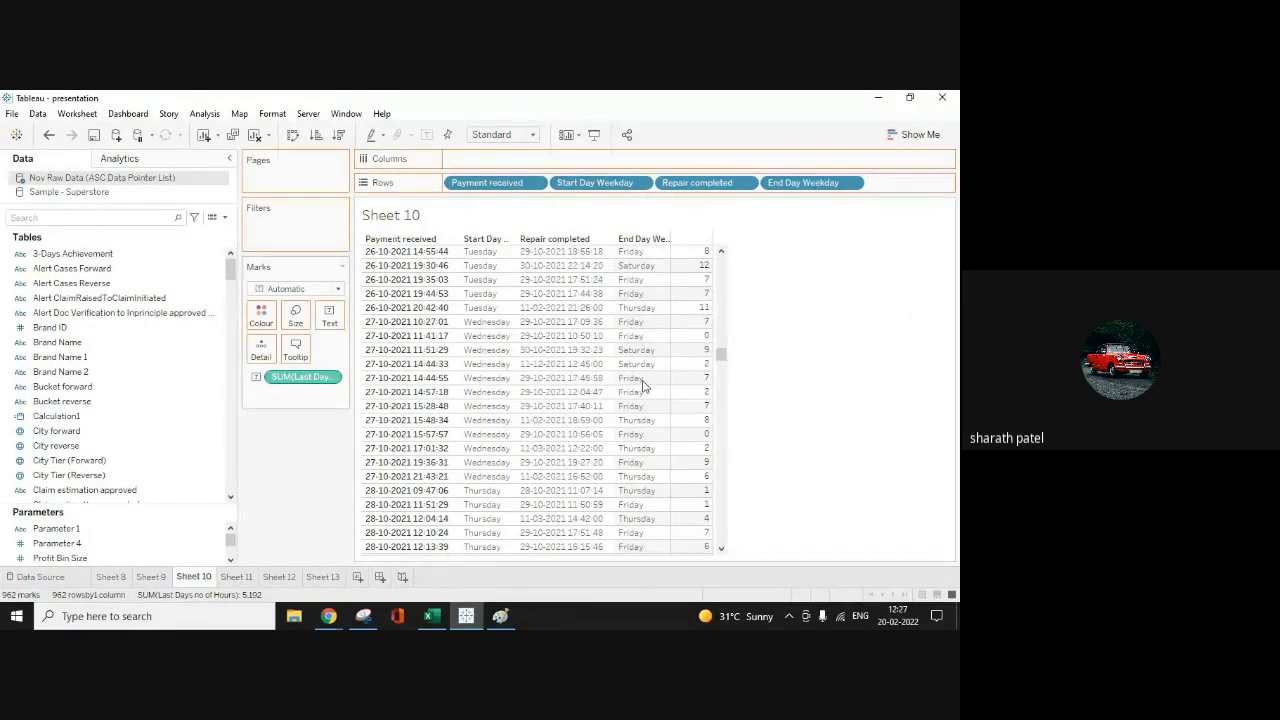
left_click_drag(812, 183, 886, 254)
left_click_drag(594, 183, 780, 320)
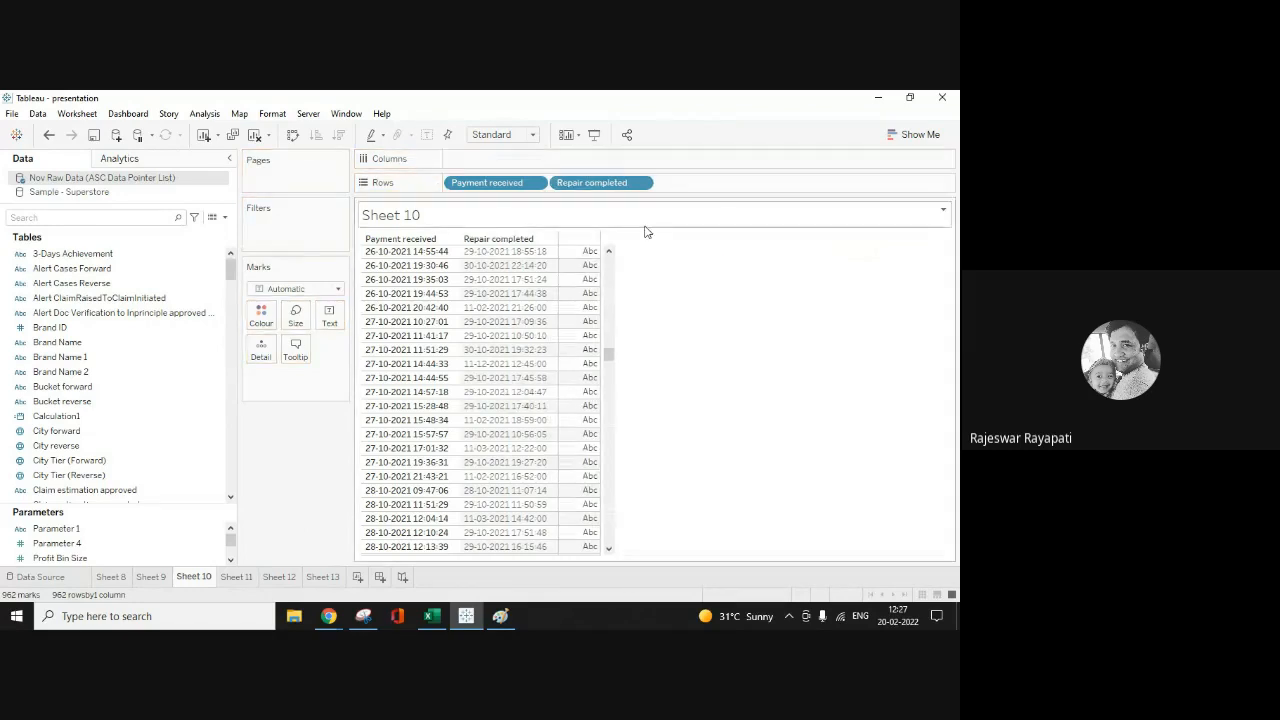
Step: Create a new calculated field on Nov Raw Data and begin its formula with the DATEPART function
left_click(204, 114)
left_click(270, 403)
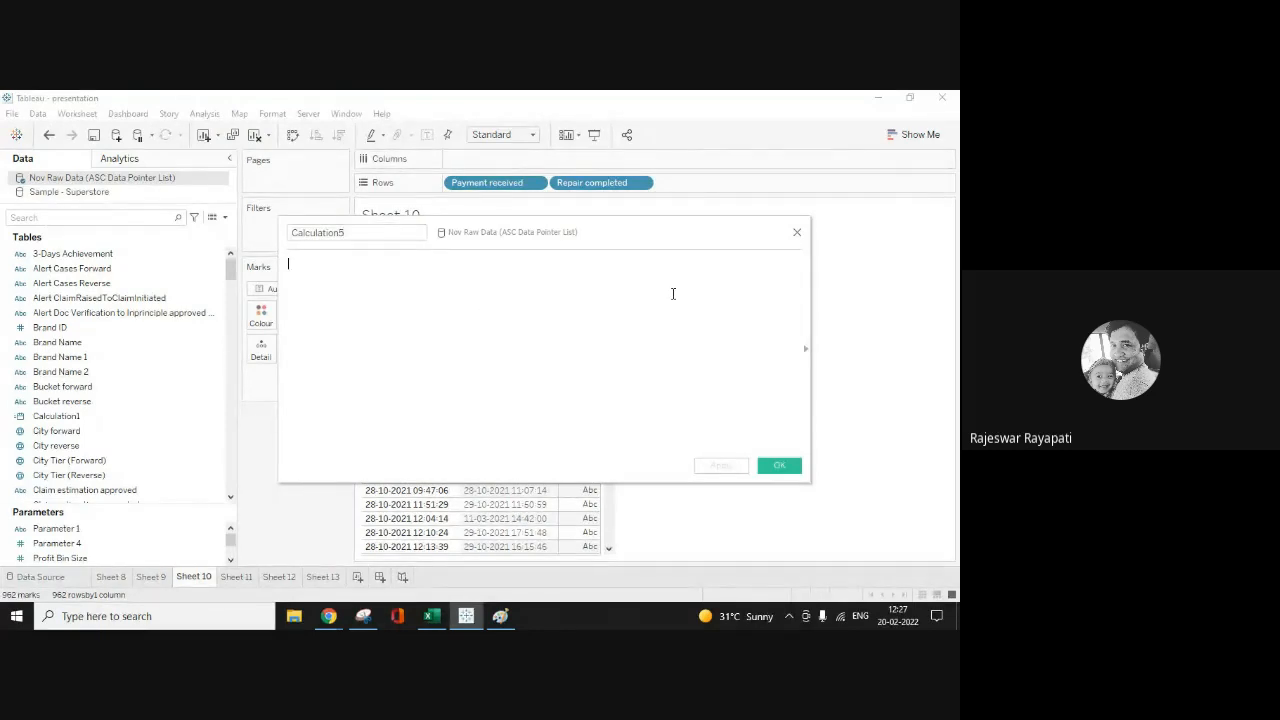
left_click_drag(686, 237, 788, 376)
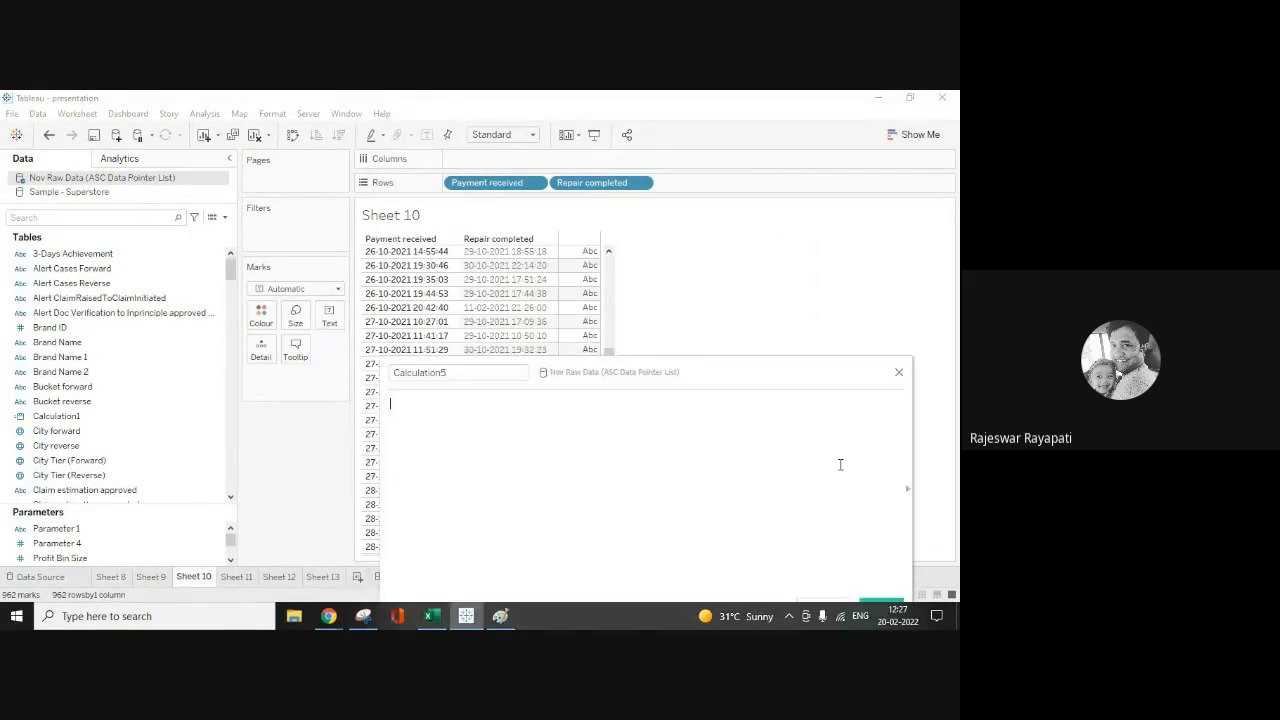
type("Da")
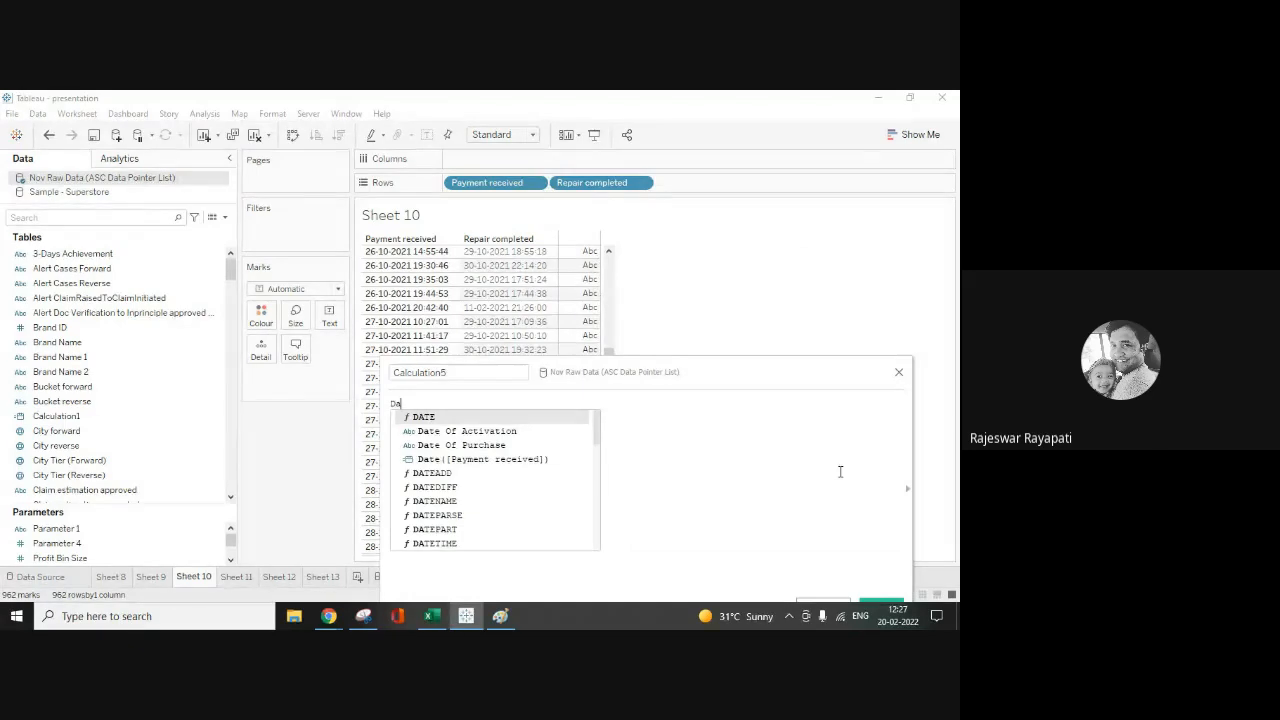
type("te")
key("Down")
key("Down")
key("Down")
key("Down")
key("Down")
key("Down")
key("Down")
key("Down")
key("Down")
key("Return")
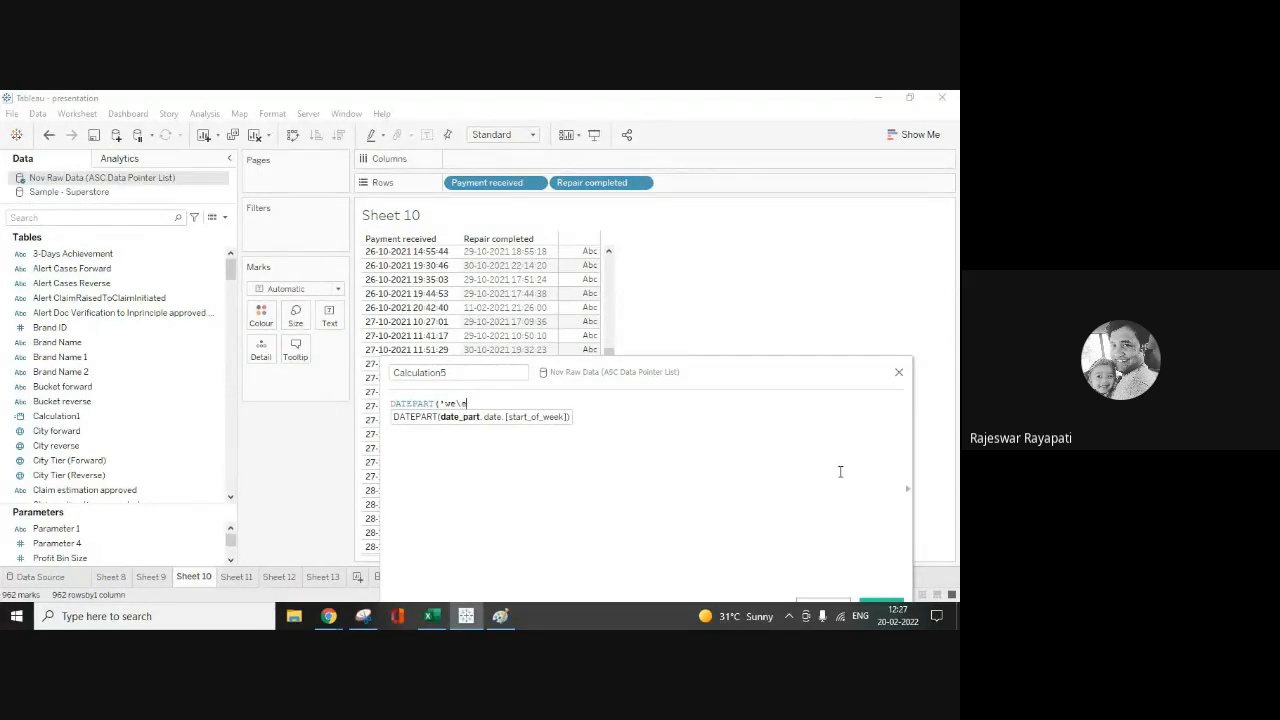
Step: Complete the formula as DATEPART('week',[Payment received])
type("'week'")
type(",[")
type("Pa")
type("y")
key("Down")
key("Down")
key("Return")
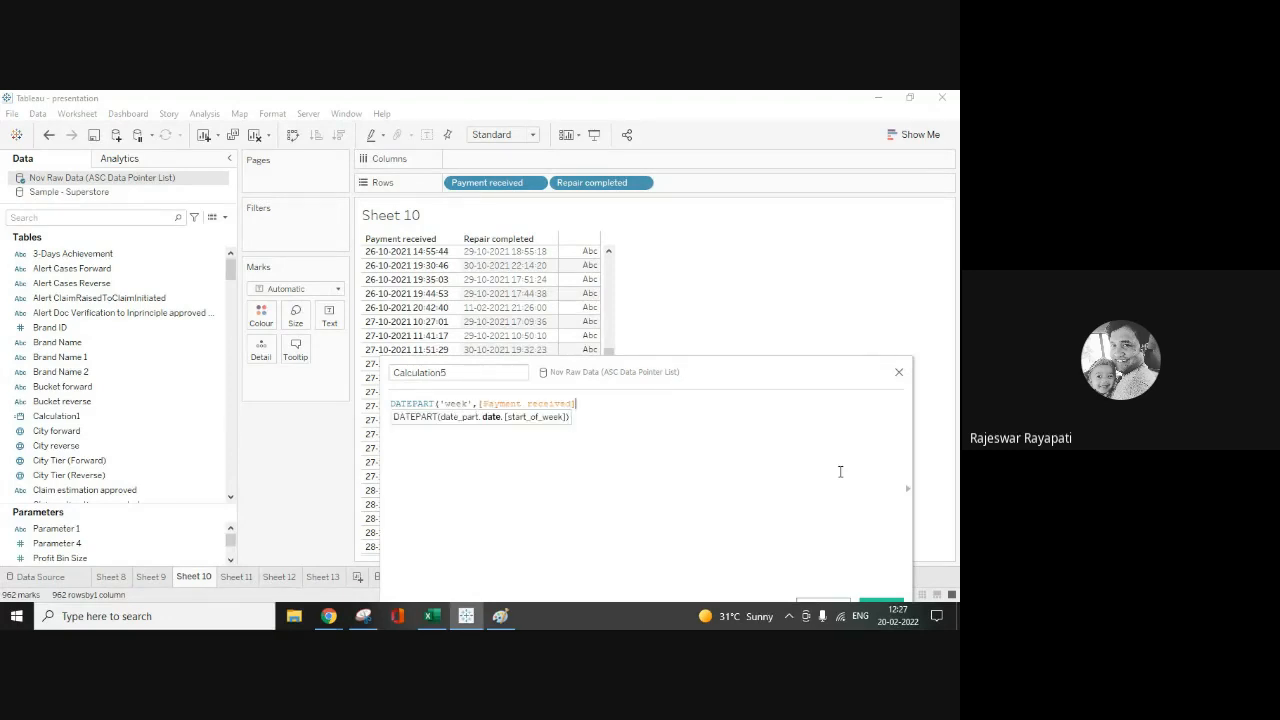
type(")")
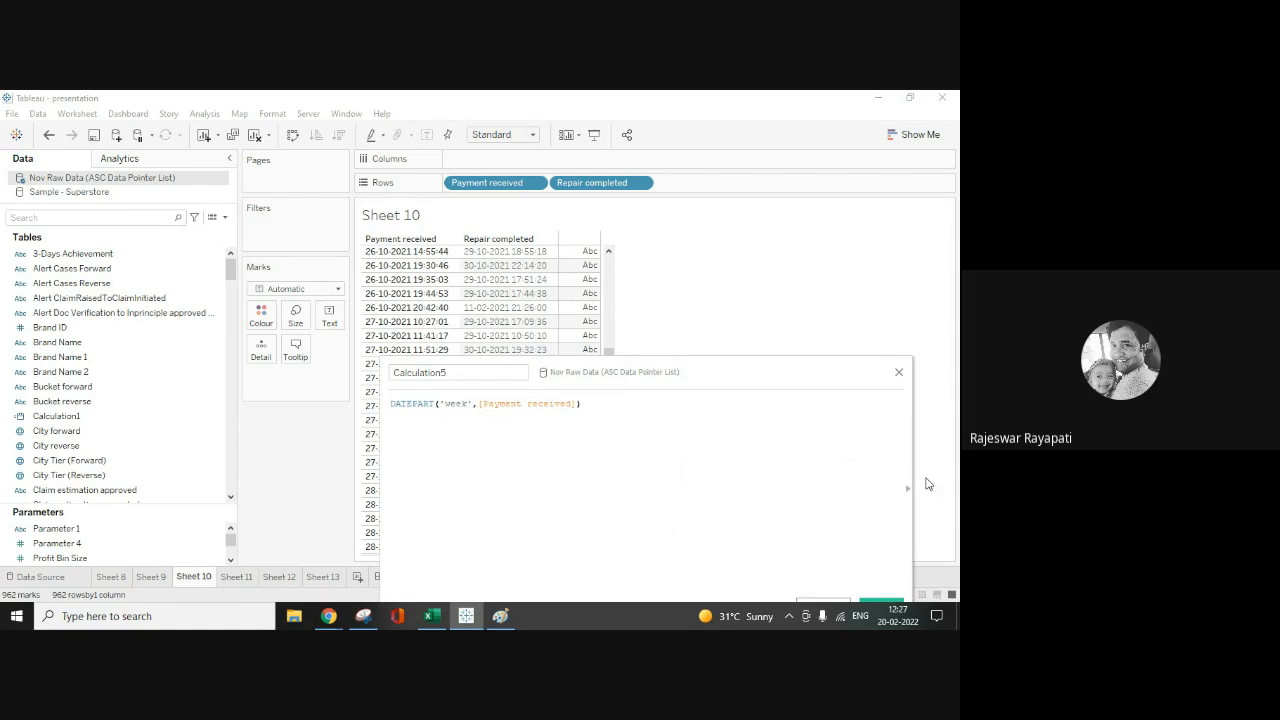
Step: Name the calculated field "Payment Recieved Week" and save it
double_click(522, 373)
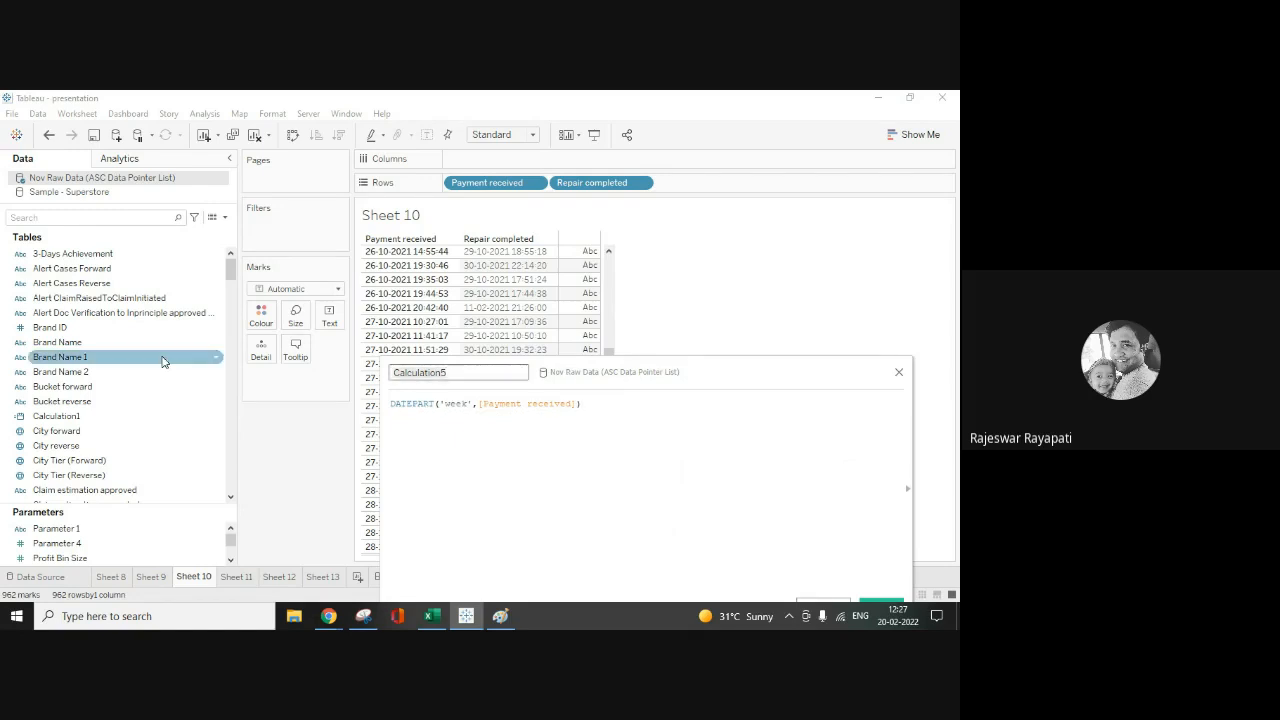
type("Fayment Recieved Week")
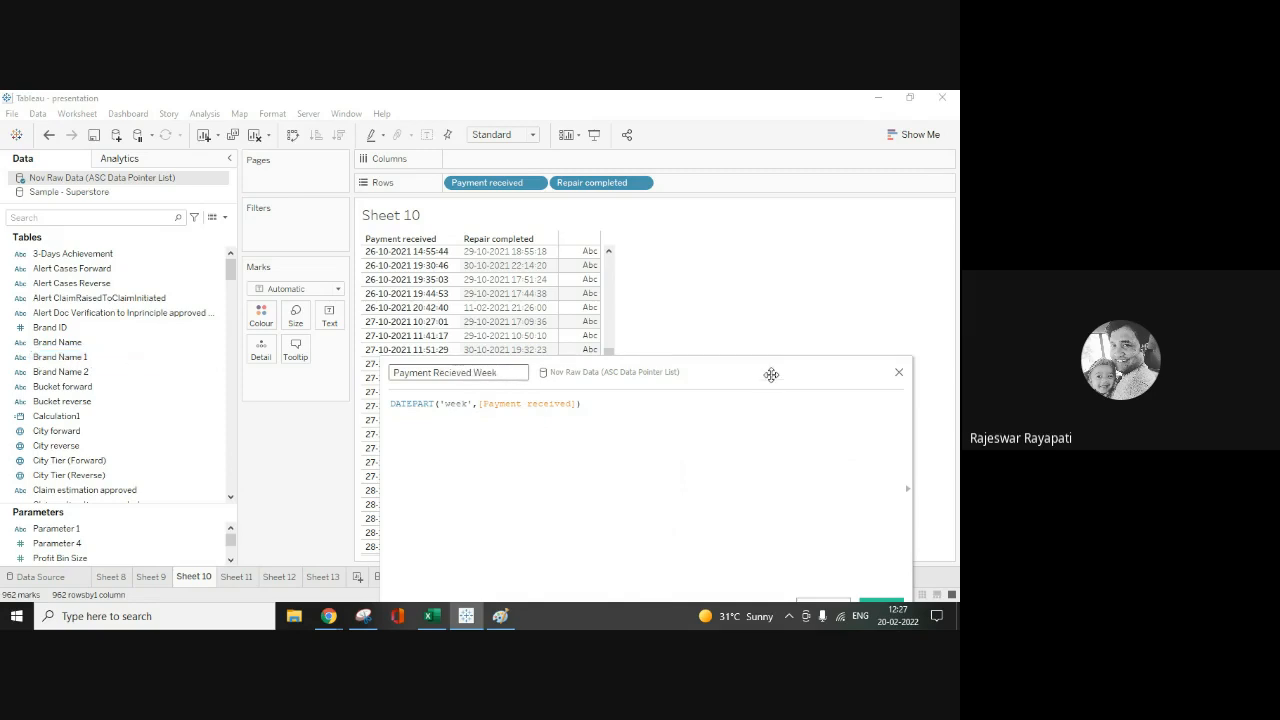
left_click_drag(766, 371, 749, 309)
left_click(808, 540)
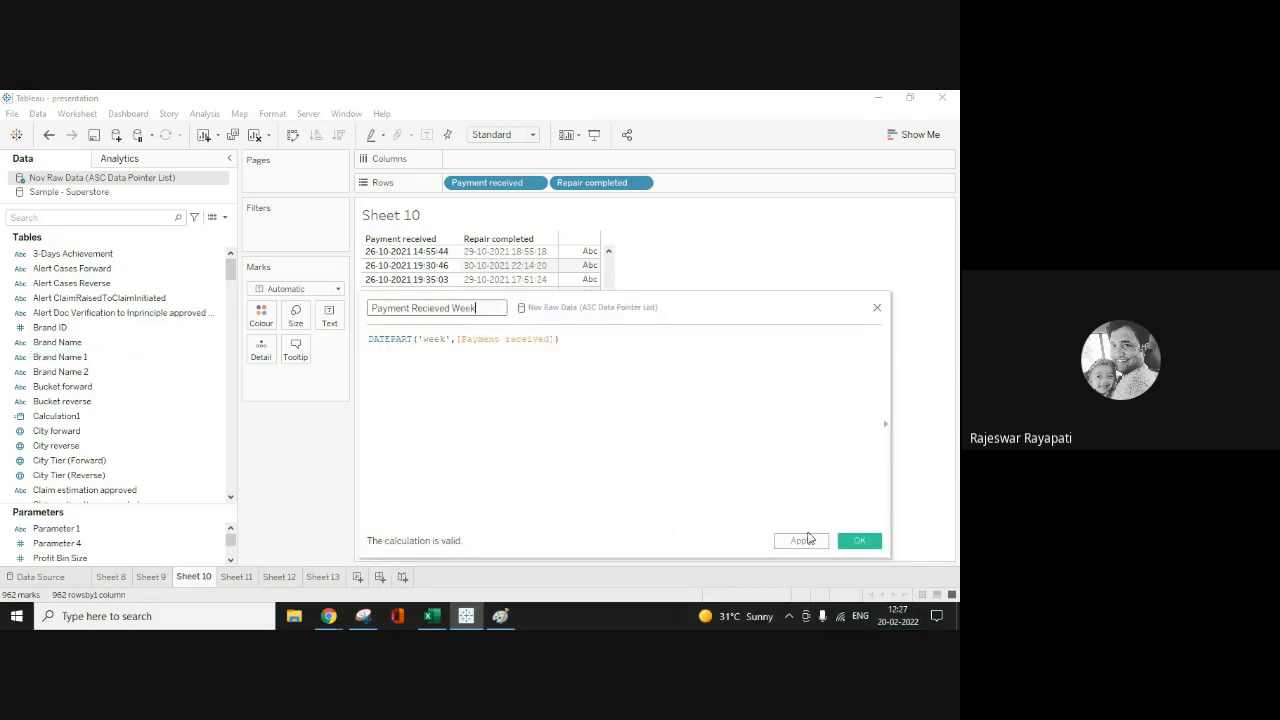
left_click(858, 544)
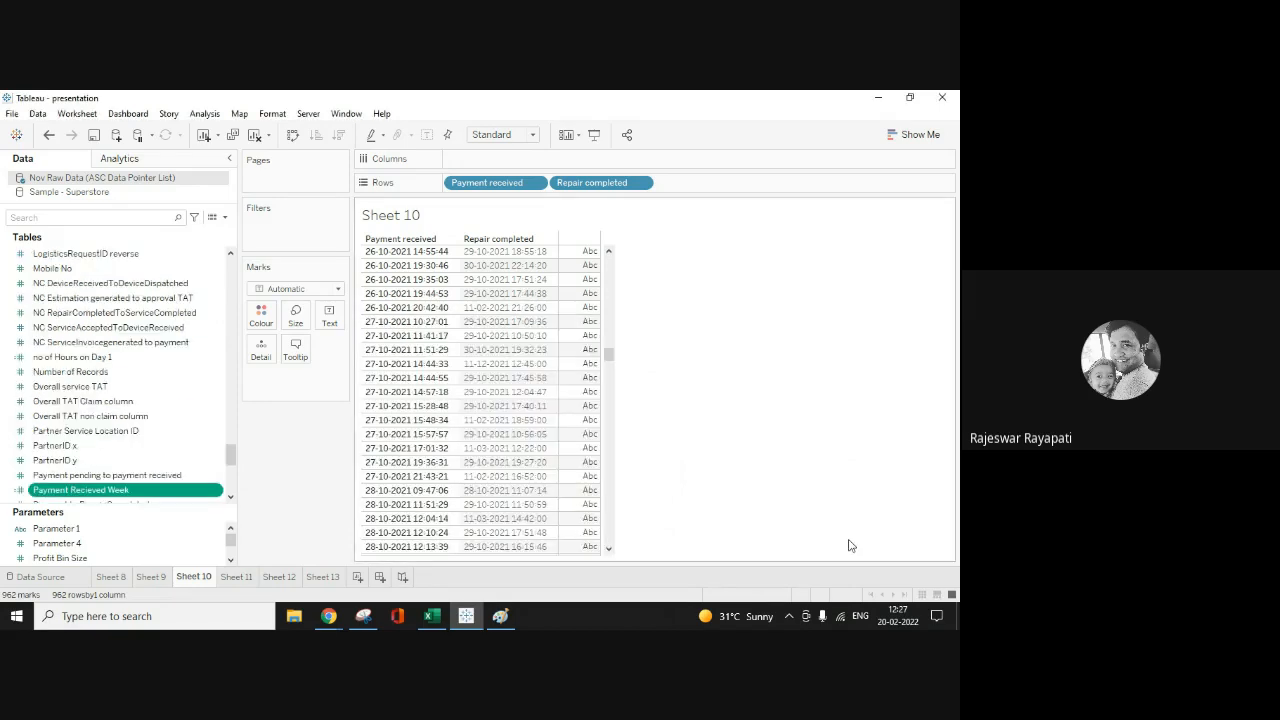
Step: Convert Payment Recieved Week to a dimension and place it in Rows between Payment received and Repair completed
right_click(112, 489)
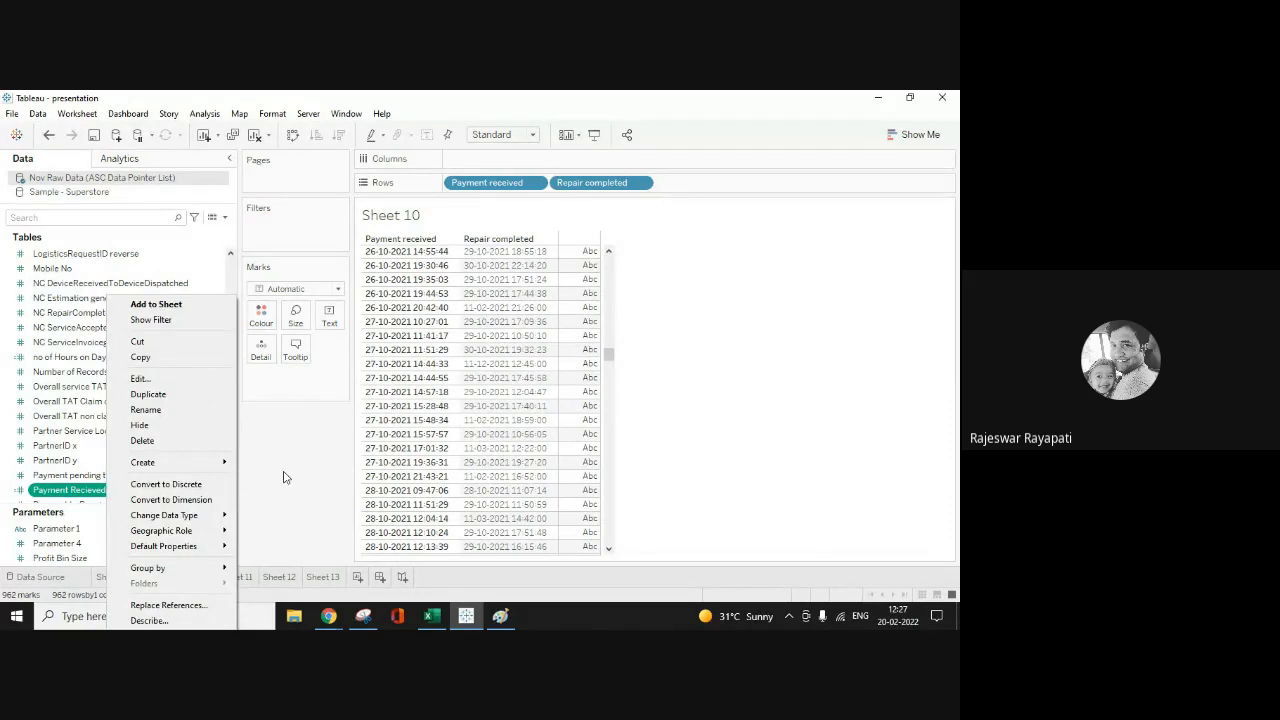
left_click(205, 502)
left_click_drag(80, 253, 550, 188)
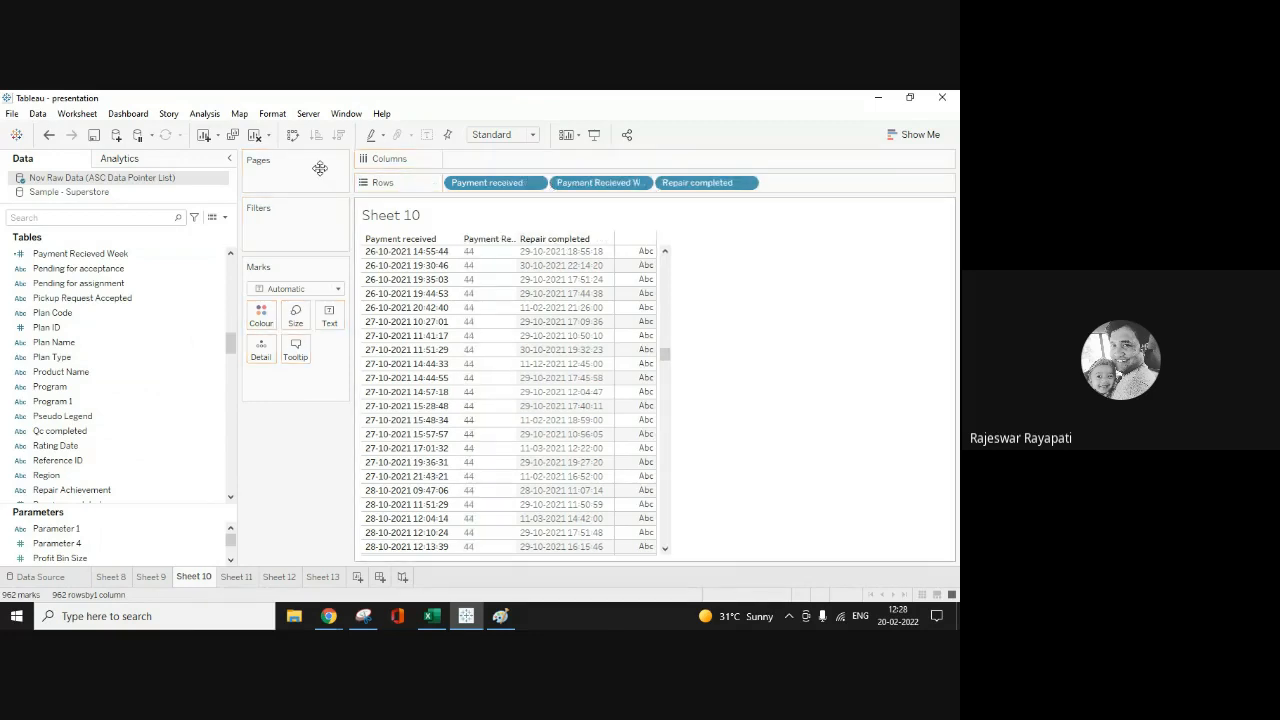
Step: Create another calculated field on Nov Raw Data and begin its formula with the DATEPART function
left_click(210, 116)
left_click(280, 403)
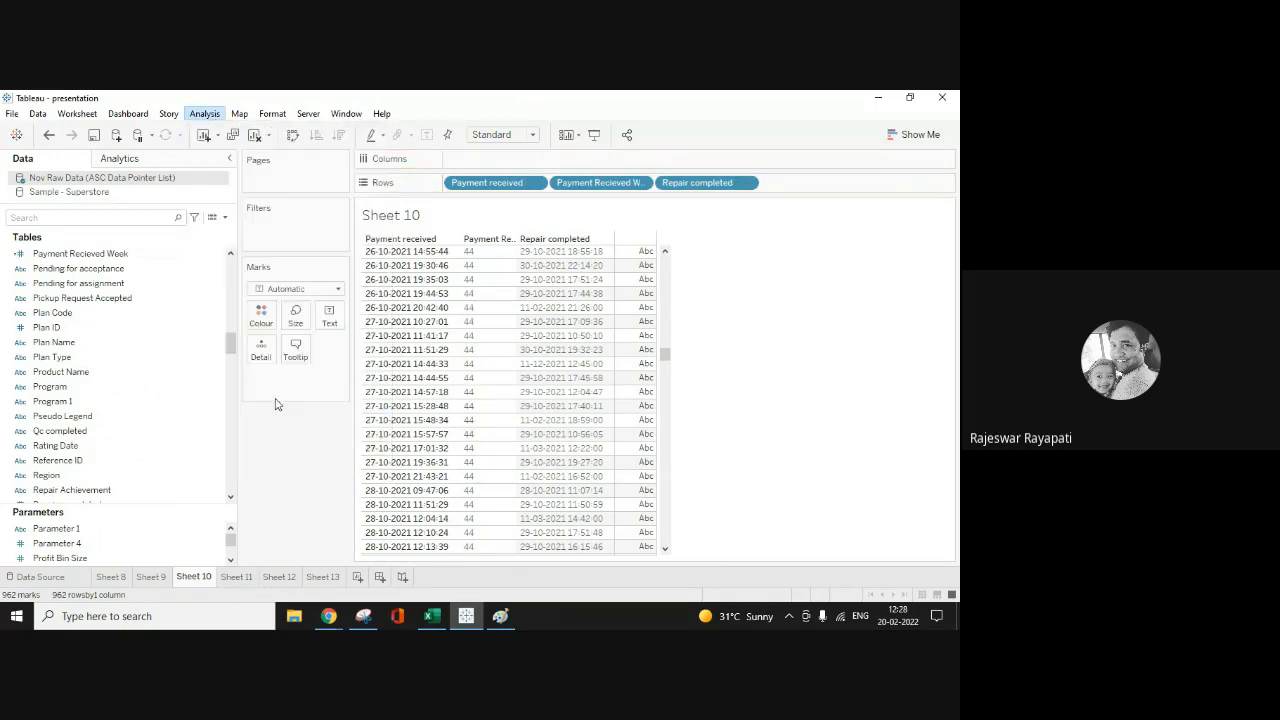
left_click(507, 398)
type("Dat")
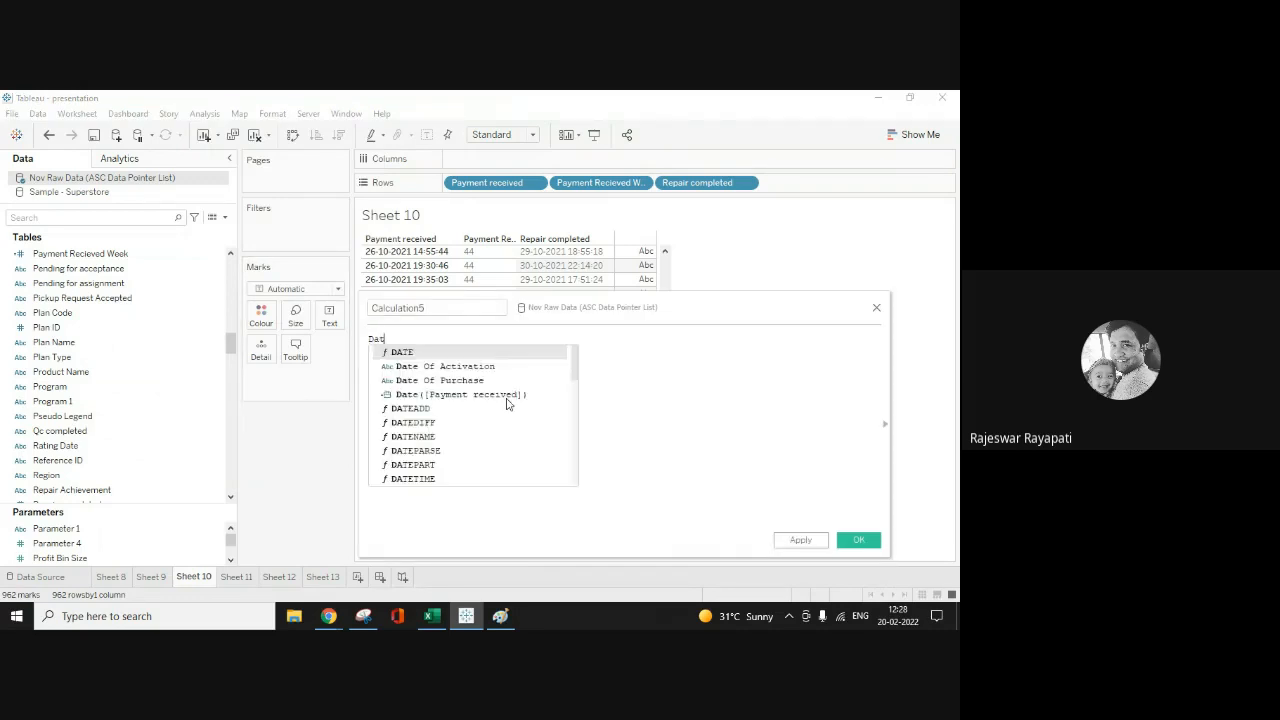
type("epart")
key("Return")
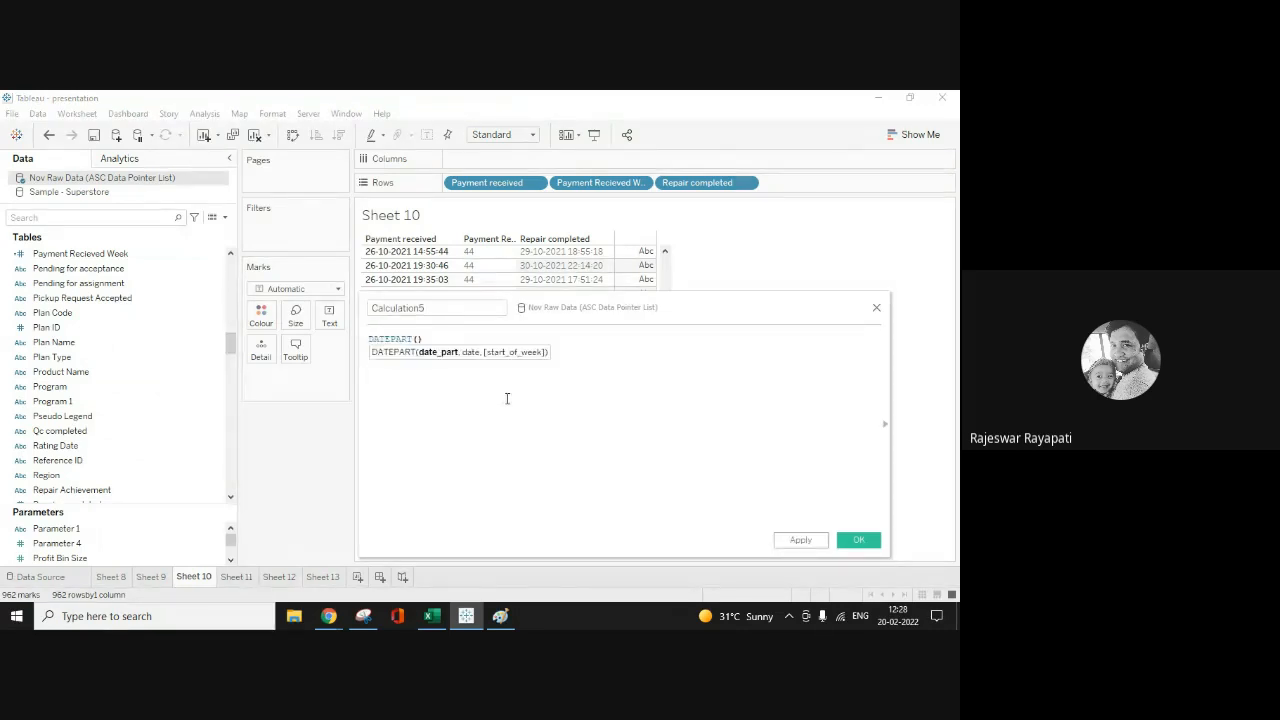
Step: Complete the formula as DATEPART('week',[Repair completed])
type("'week',")
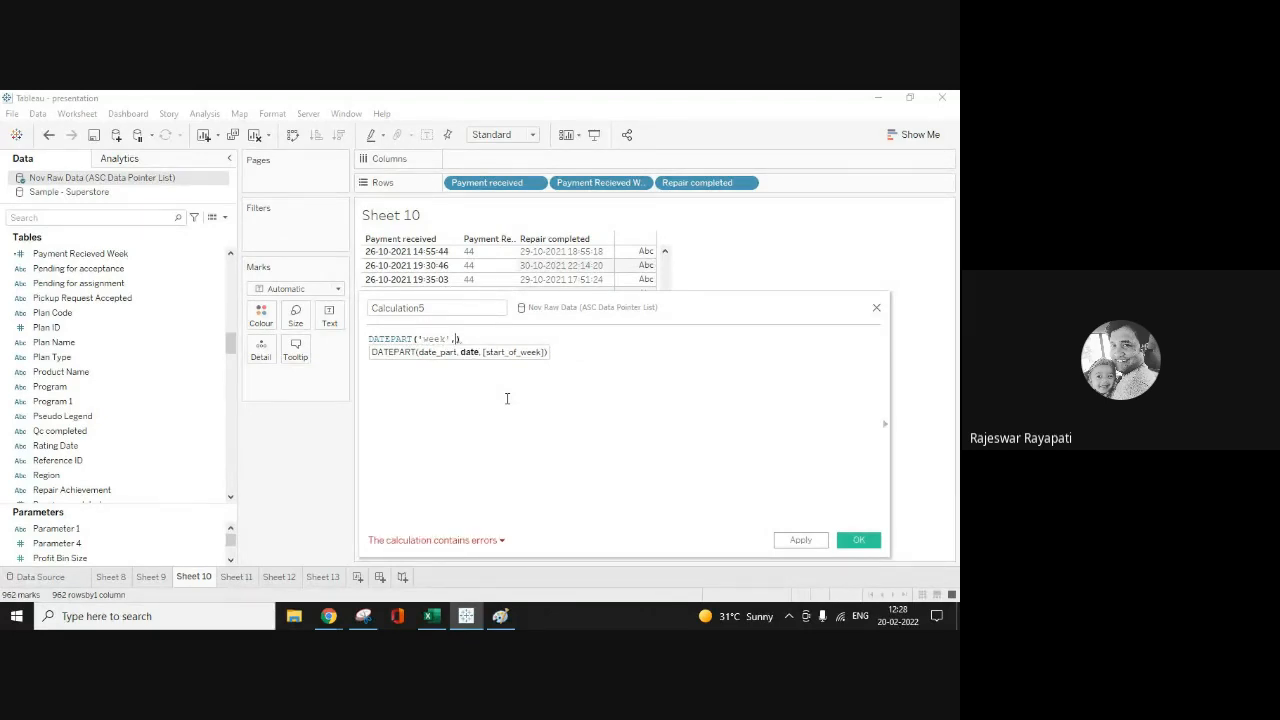
type("re")
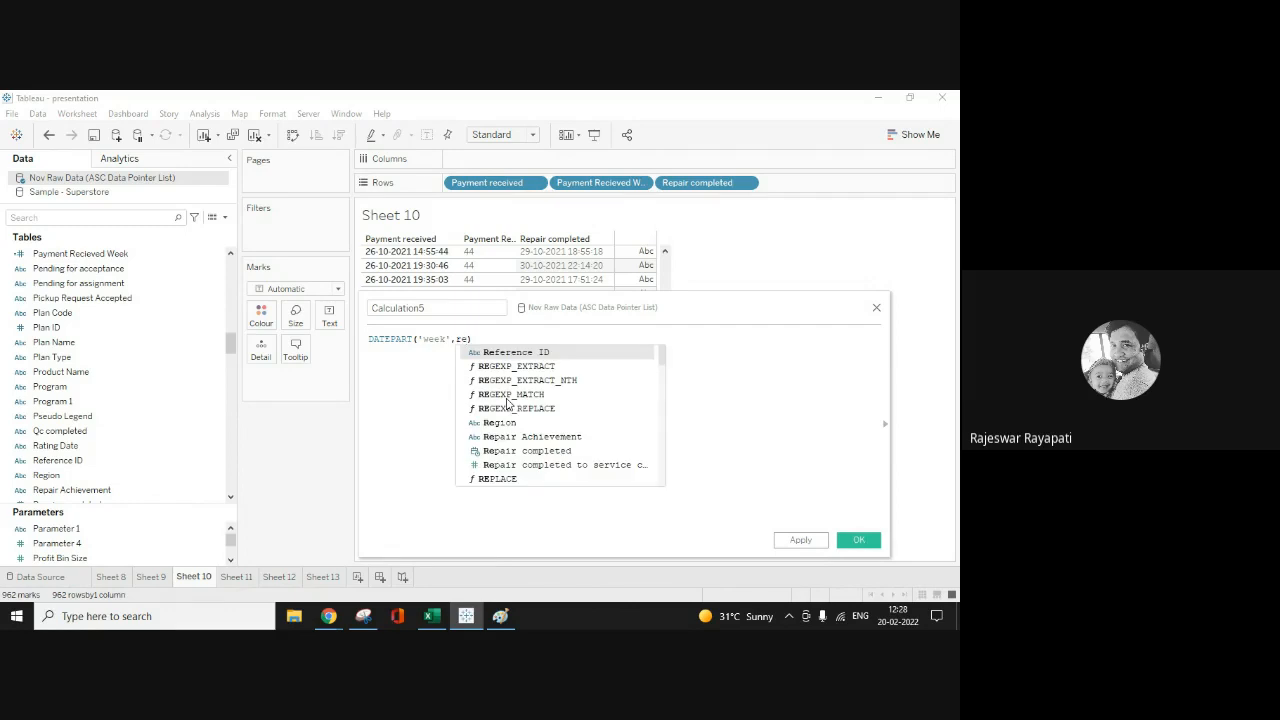
key("Down")
key("Down")
key("Down")
key("Down")
key("Down")
key("Down")
key("Down")
key("Return")
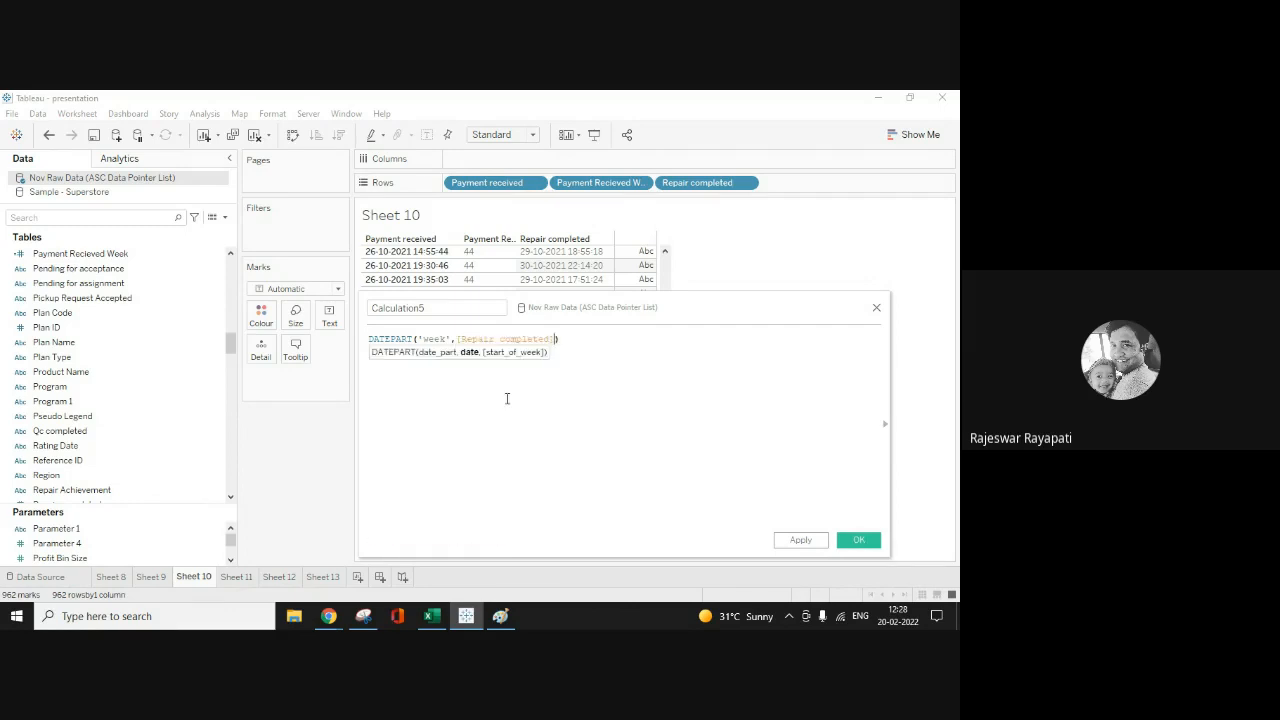
Step: Name the calculated field "Repair Cpompleted Week" and save it
left_click(457, 305)
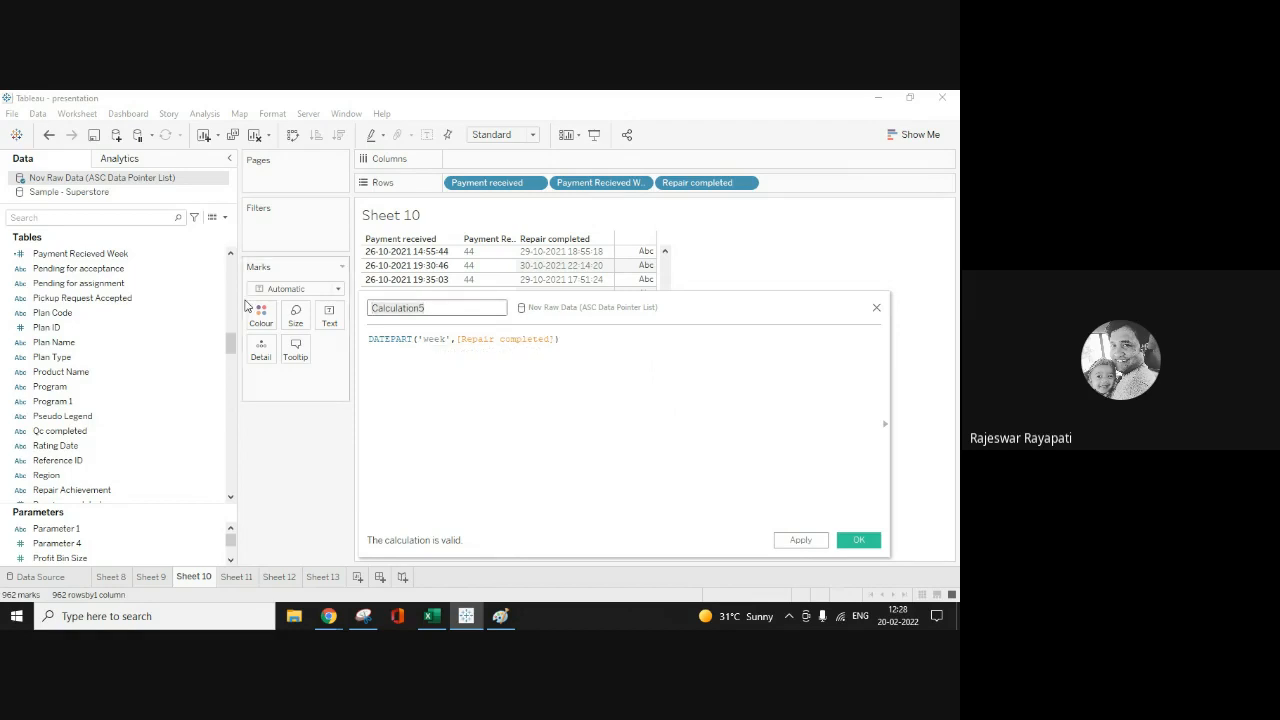
key("ctrl+a")
type("Repair Cpompleted Week")
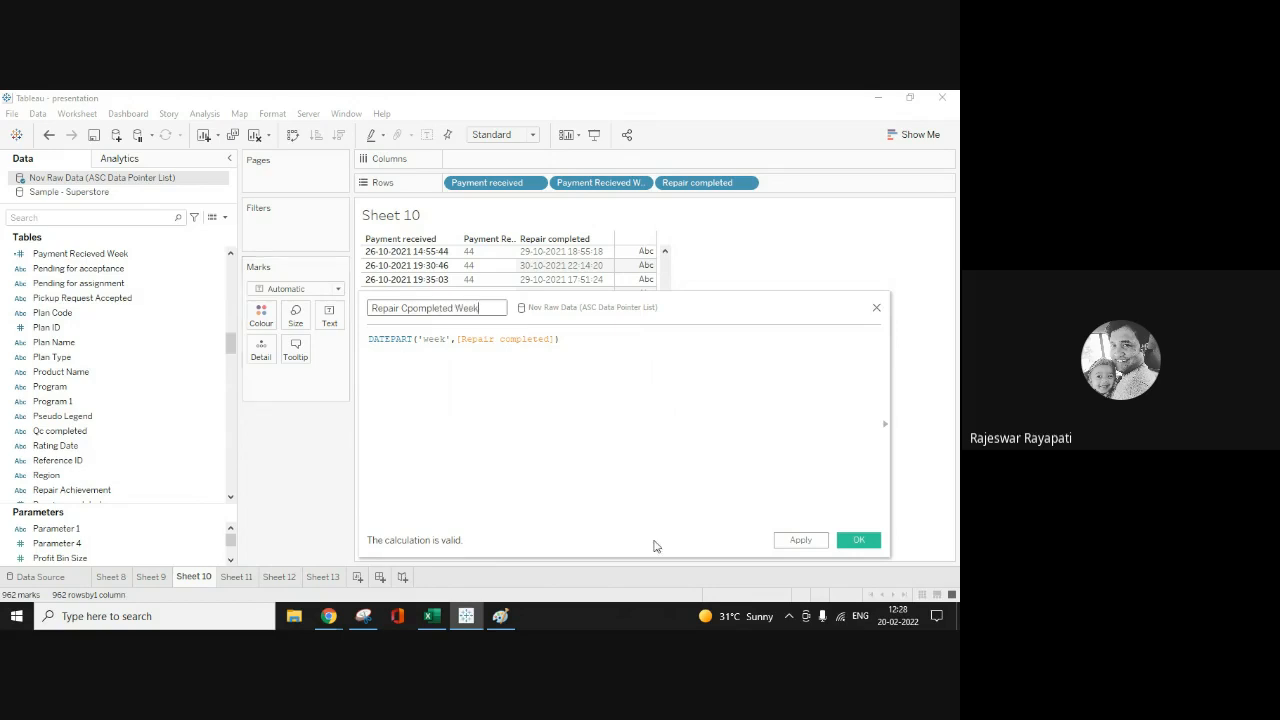
left_click(795, 540)
left_click(870, 543)
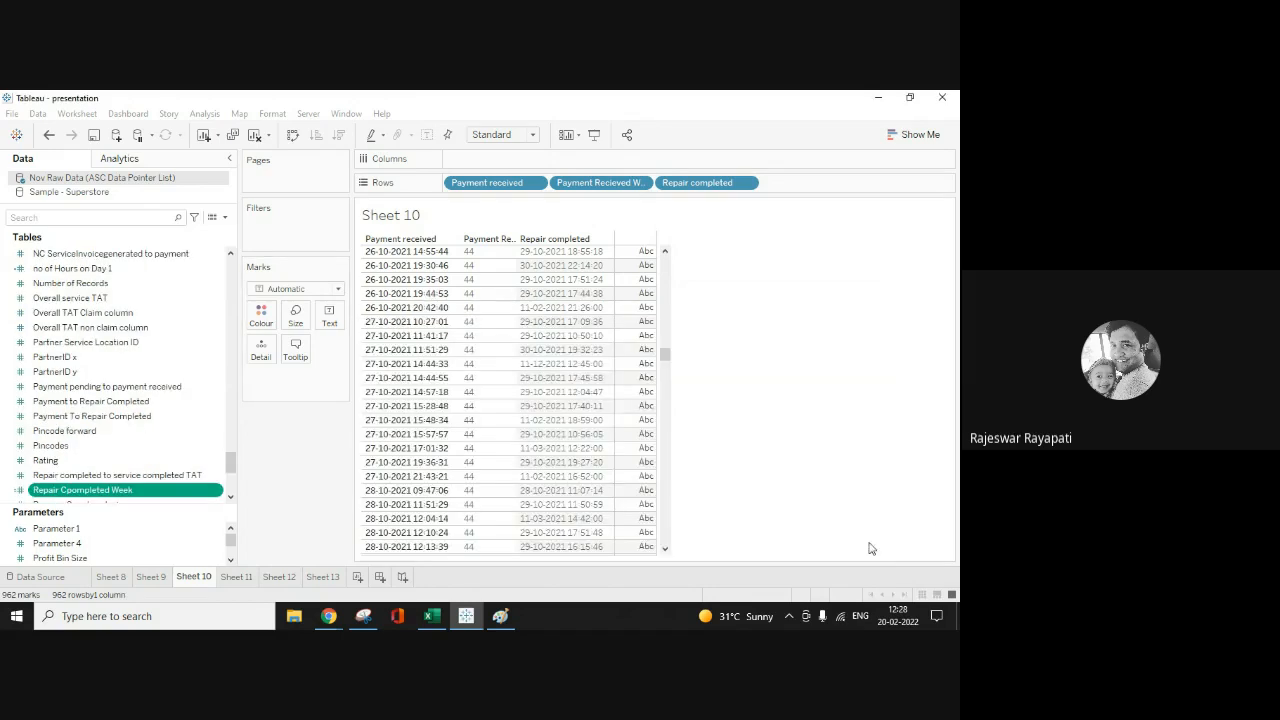
Step: Convert Repair Cpompleted Week to a dimension and place it in Rows after Repair completed
right_click(95, 491)
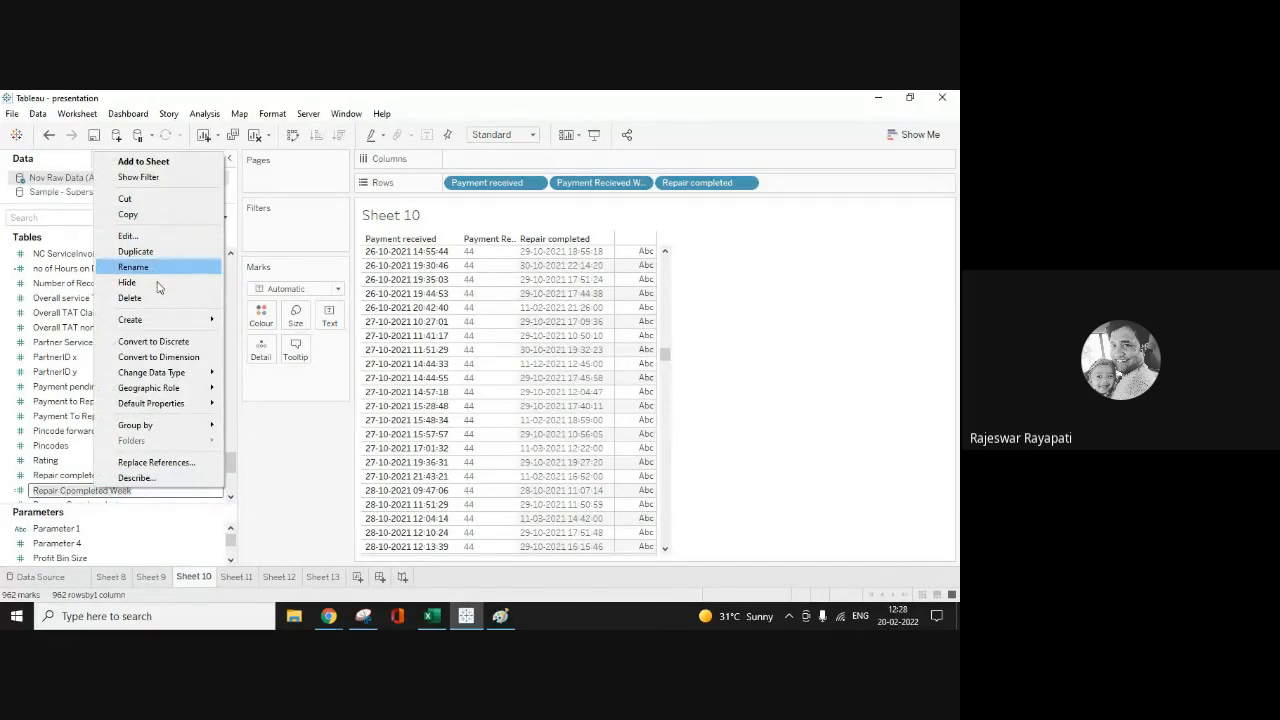
left_click(158, 357)
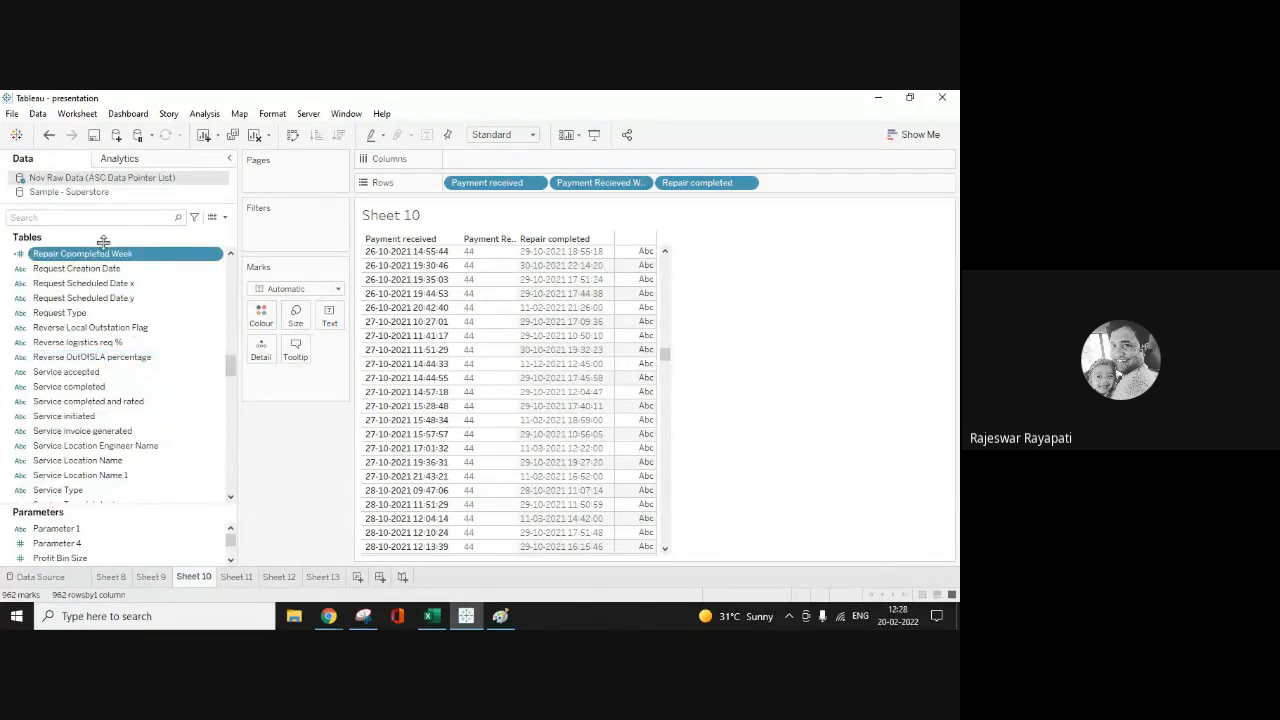
left_click_drag(100, 254, 793, 189)
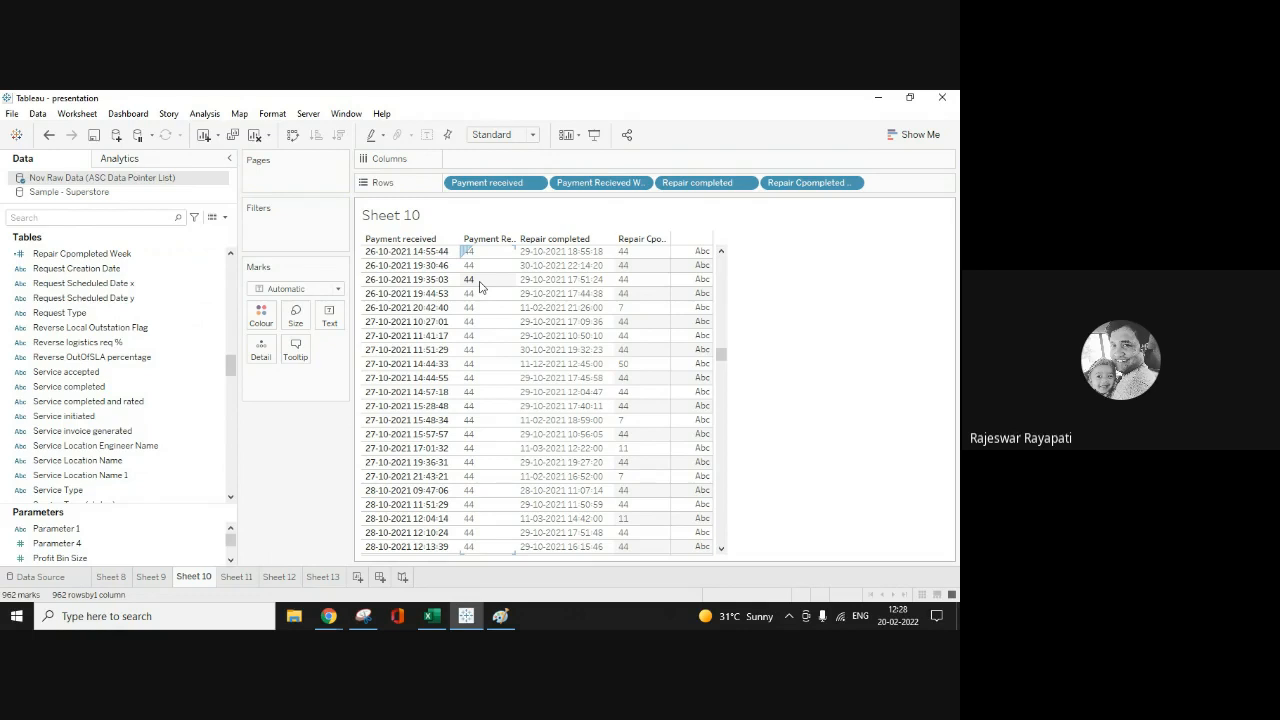
Step: Start a new calculated field with the condition If [Payment Recieved Week] = [Repair Cpompleted Week]
left_click(204, 113)
left_click(262, 403)
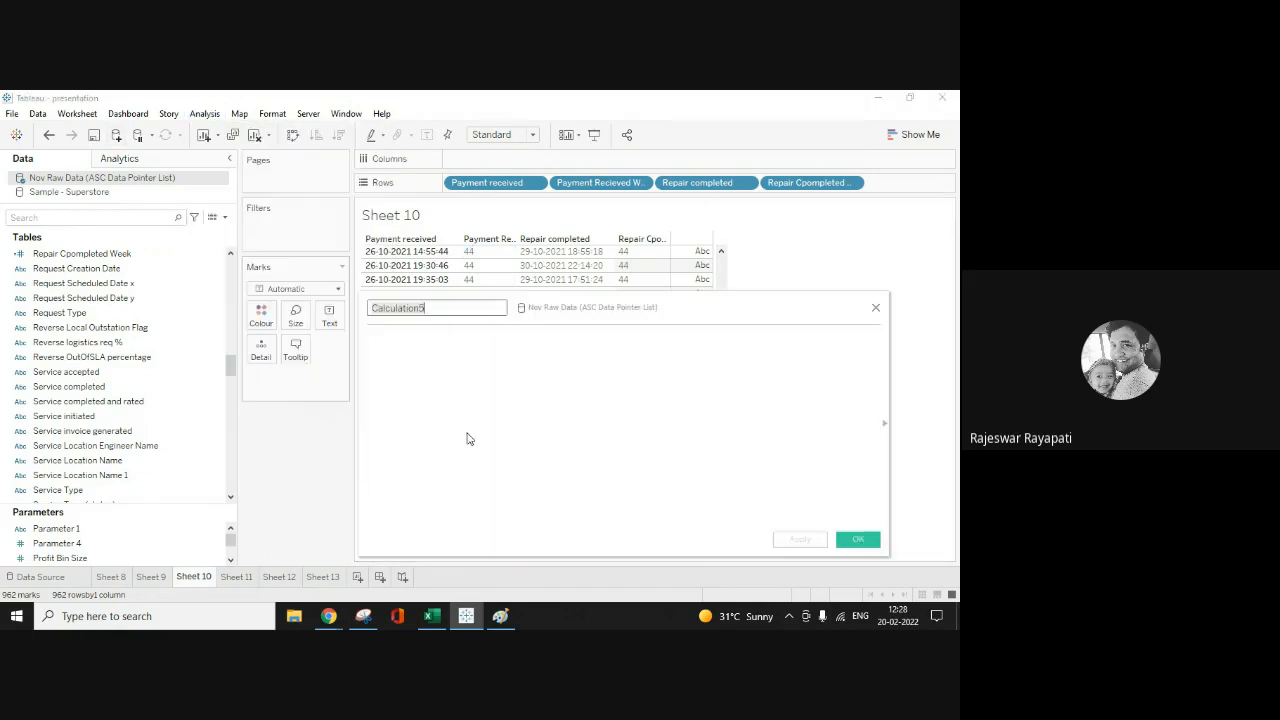
left_click_drag(626, 308, 558, 404)
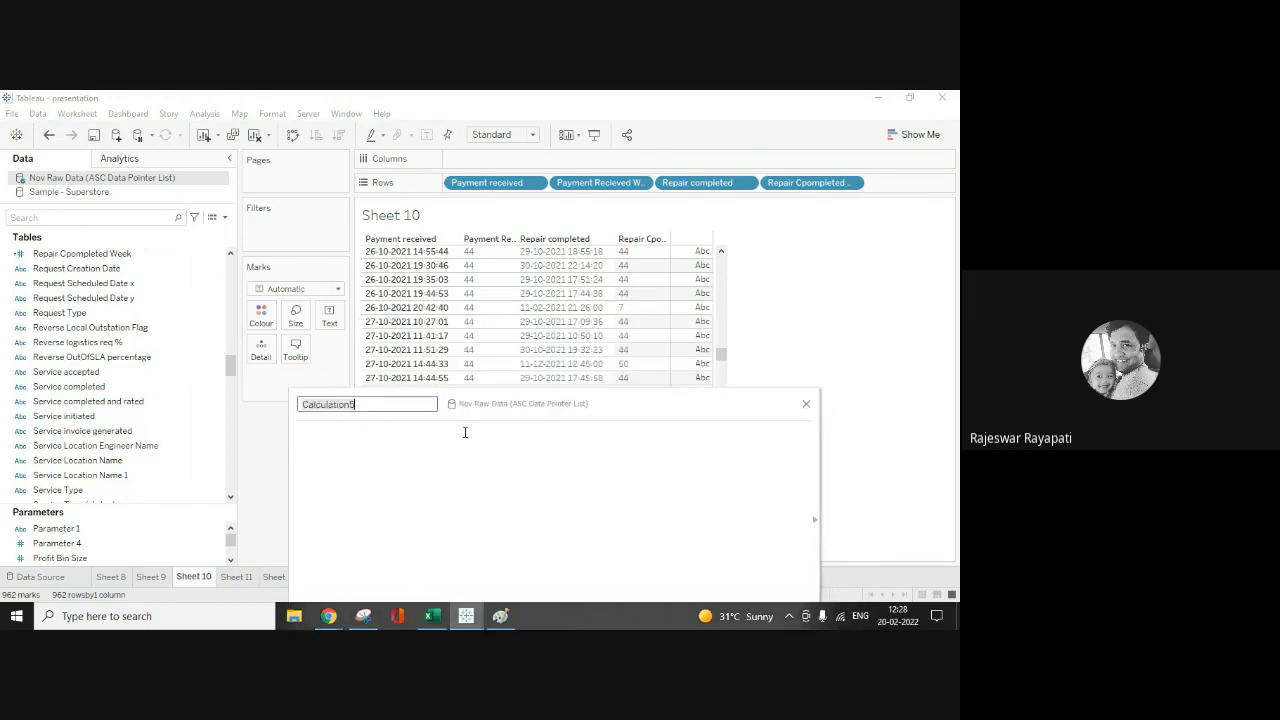
left_click(451, 444)
type("If")
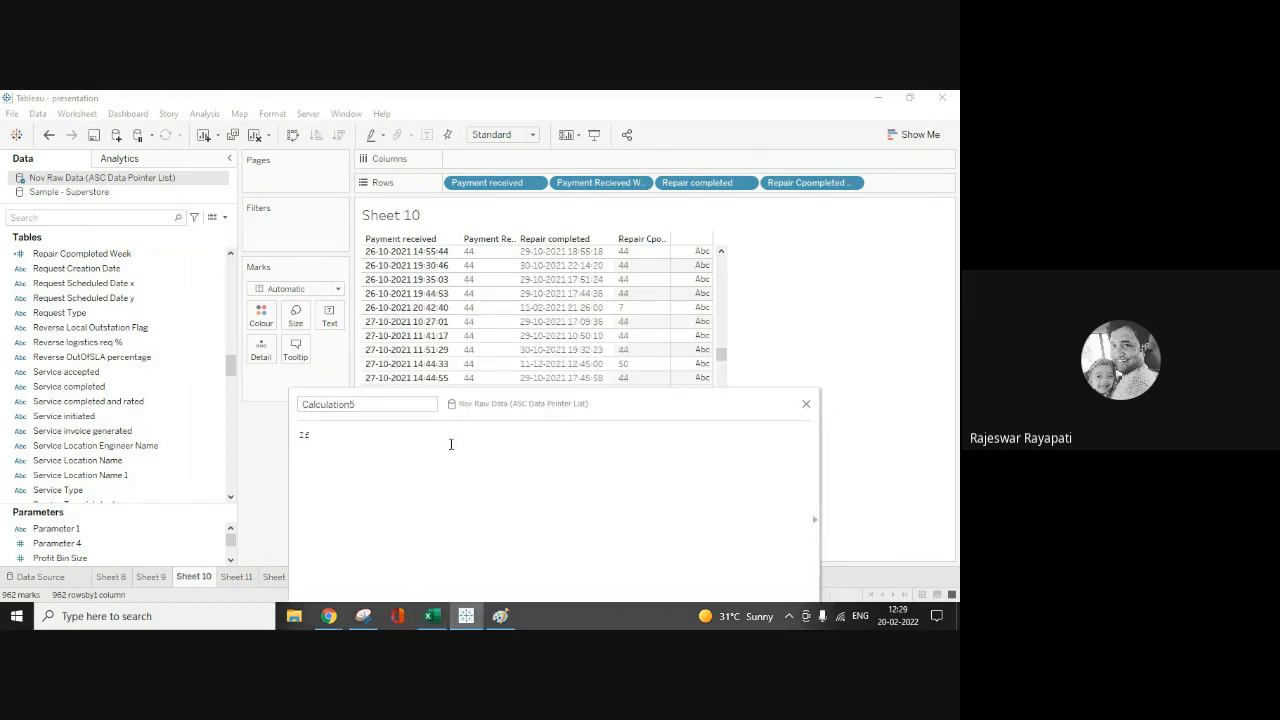
left_click_drag(600, 182, 478, 444)
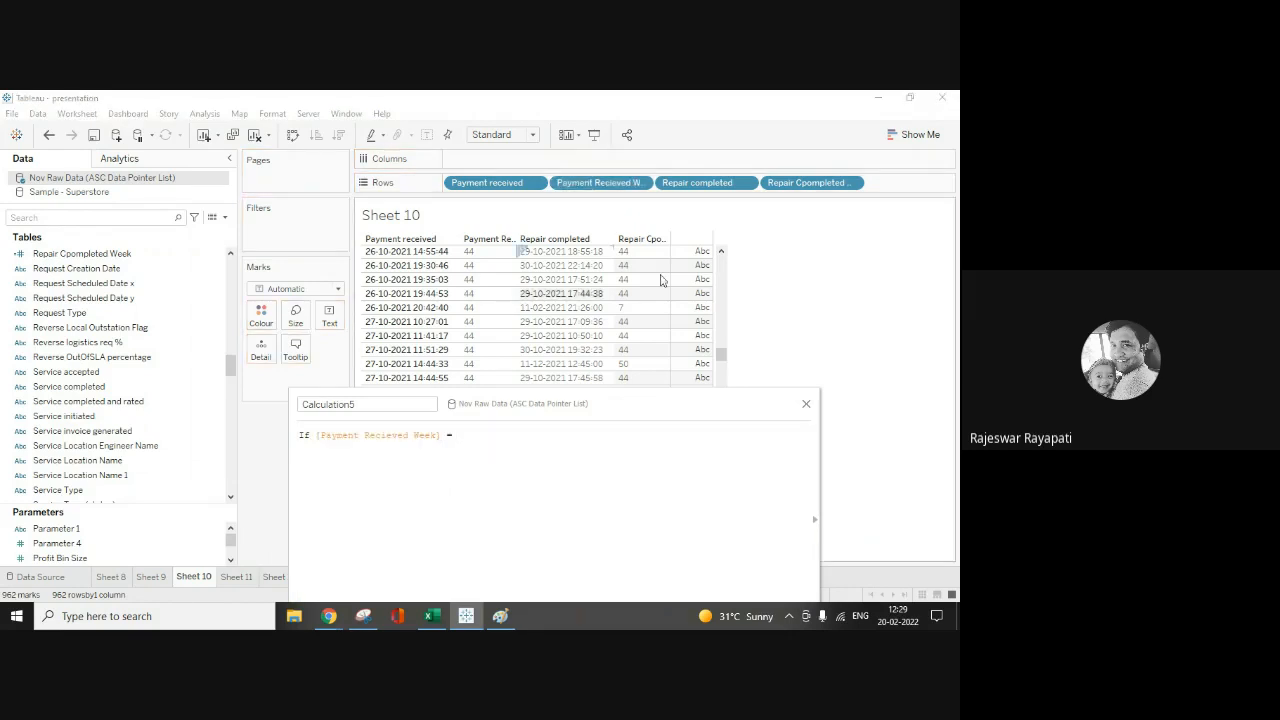
left_click_drag(806, 184, 563, 443)
Step: Add the branch Then [Calculation2] on a new line of the formula
type("Then Cal")
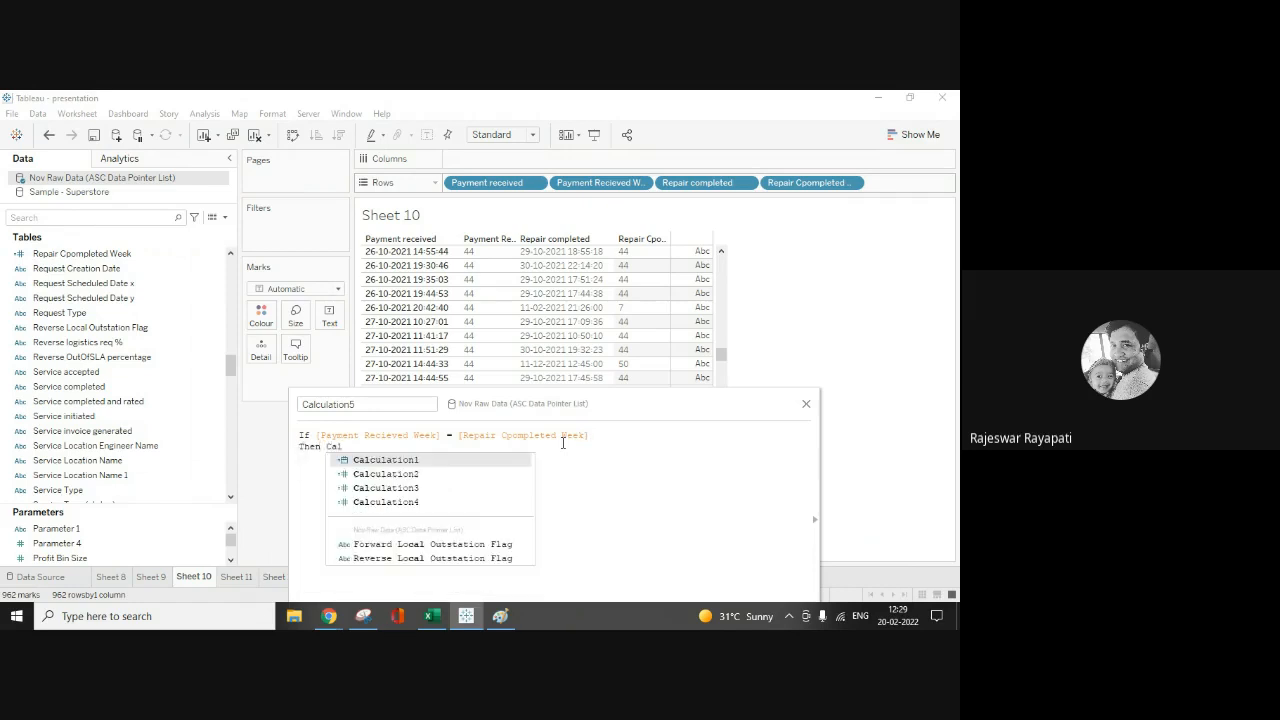
key("Down")
key("Return")
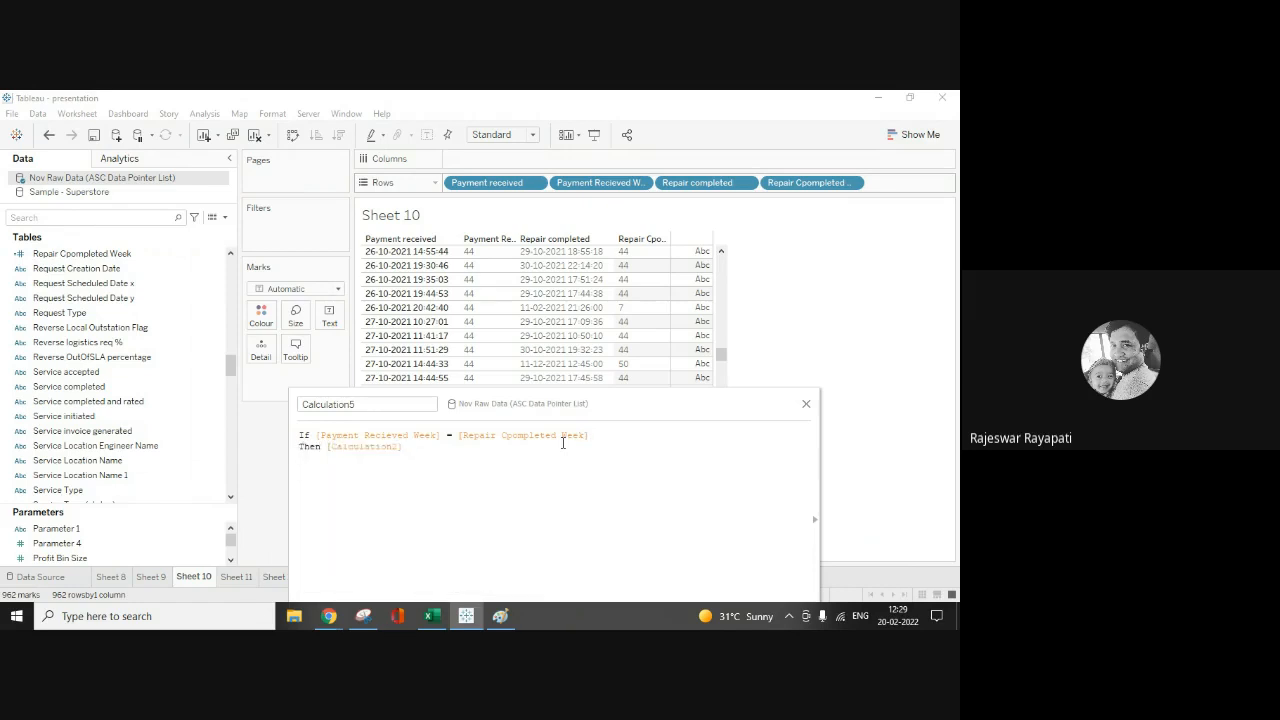
Step: Add an ELSE branch containing ([Repair Cpompleted Week] -[Payment Recieved Week])*2*9
key("Return")
type("ELSE")
left_click_drag(780, 183, 430, 490)
left_click_drag(600, 183, 660, 475)
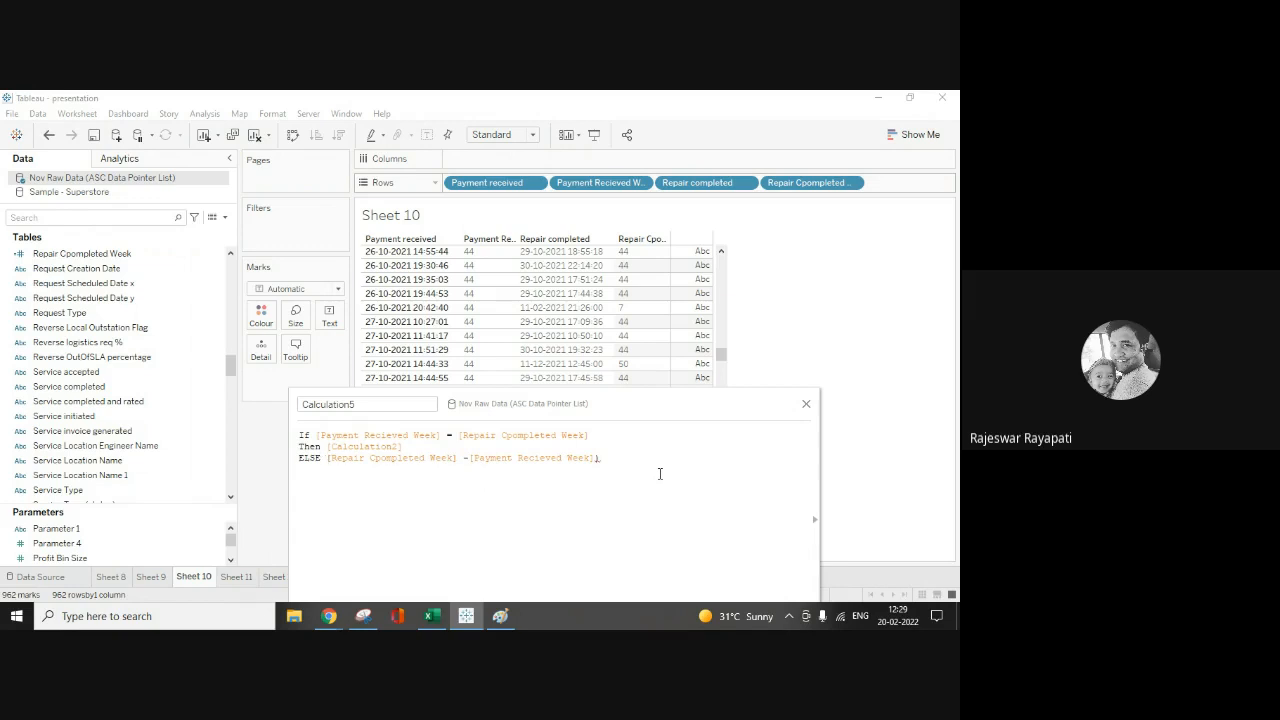
type("(")
left_click_drag(650, 457, 389, 462)
left_click_drag(332, 462, 326, 460)
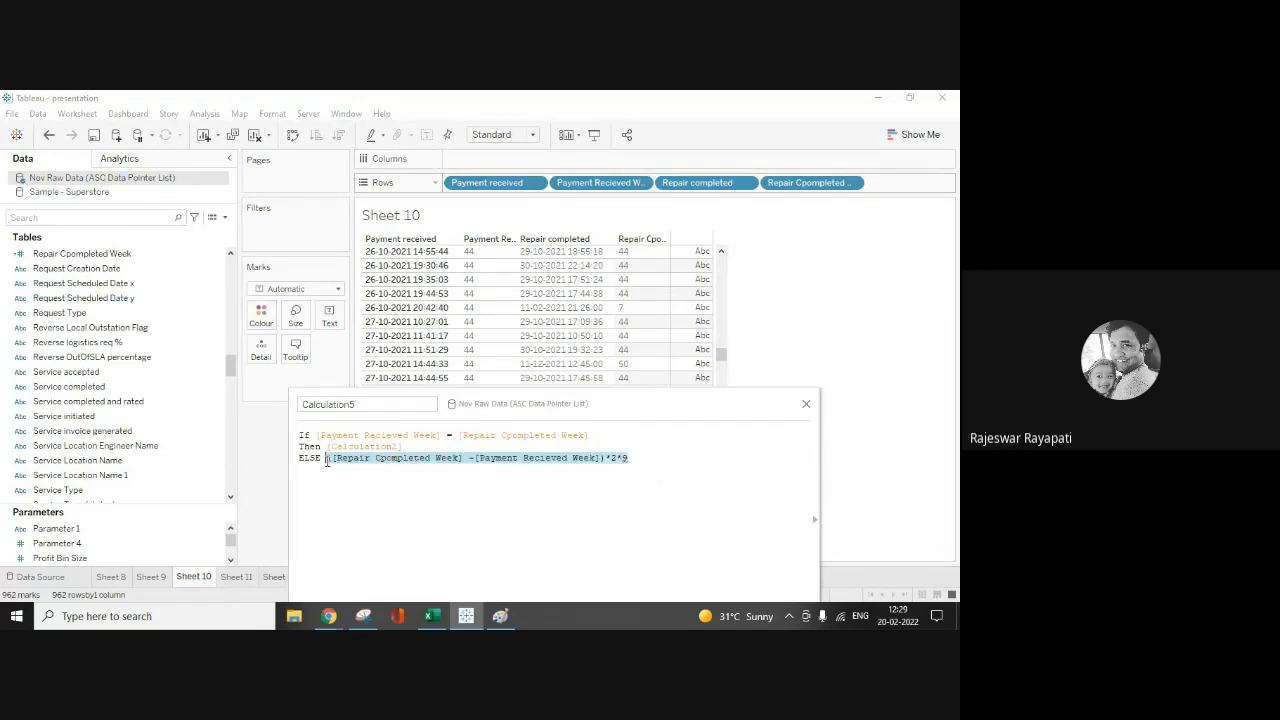
Step: Insert [Calculation2] - before the week difference in the ELSE branch
left_click(326, 460)
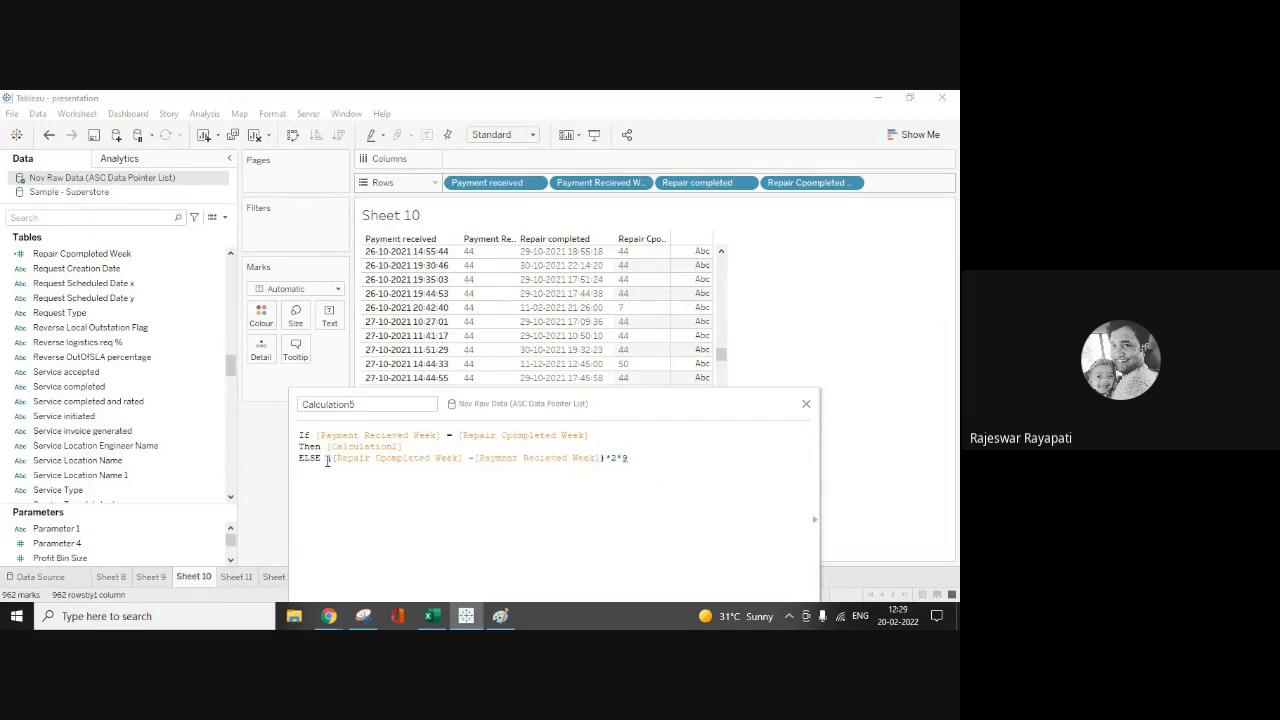
type("ca")
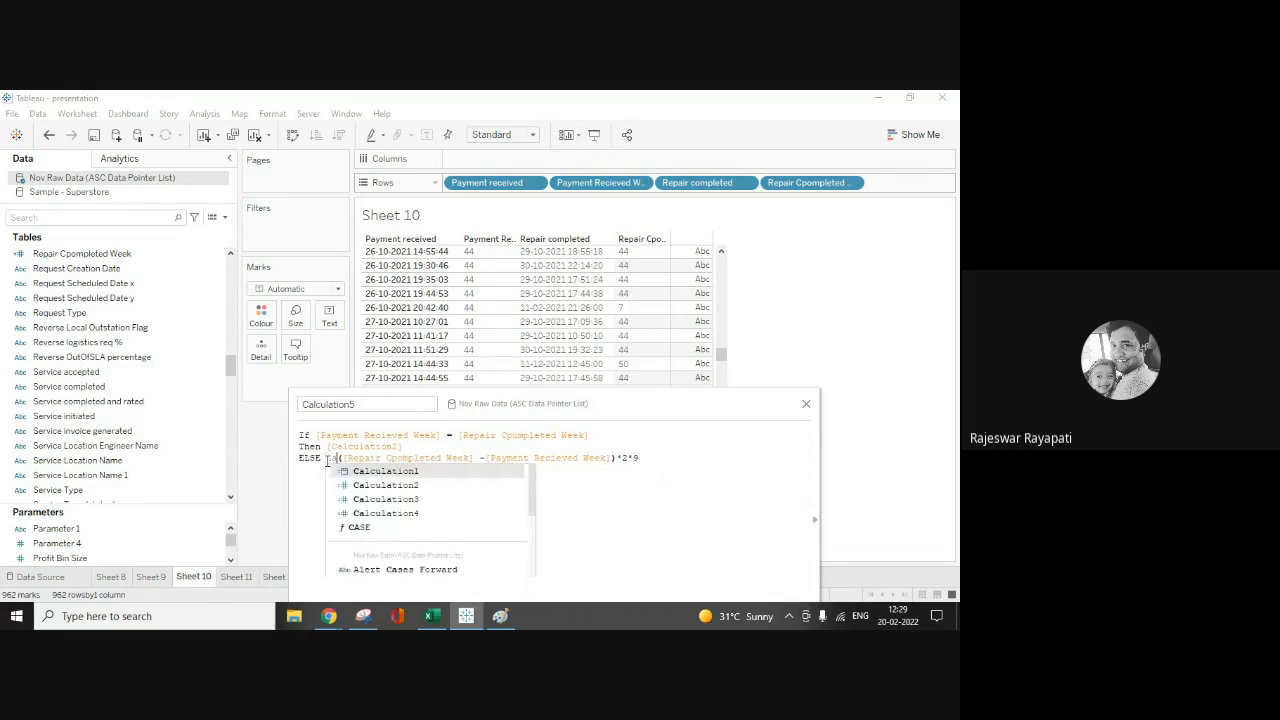
key("Down")
key("Down")
key("Up")
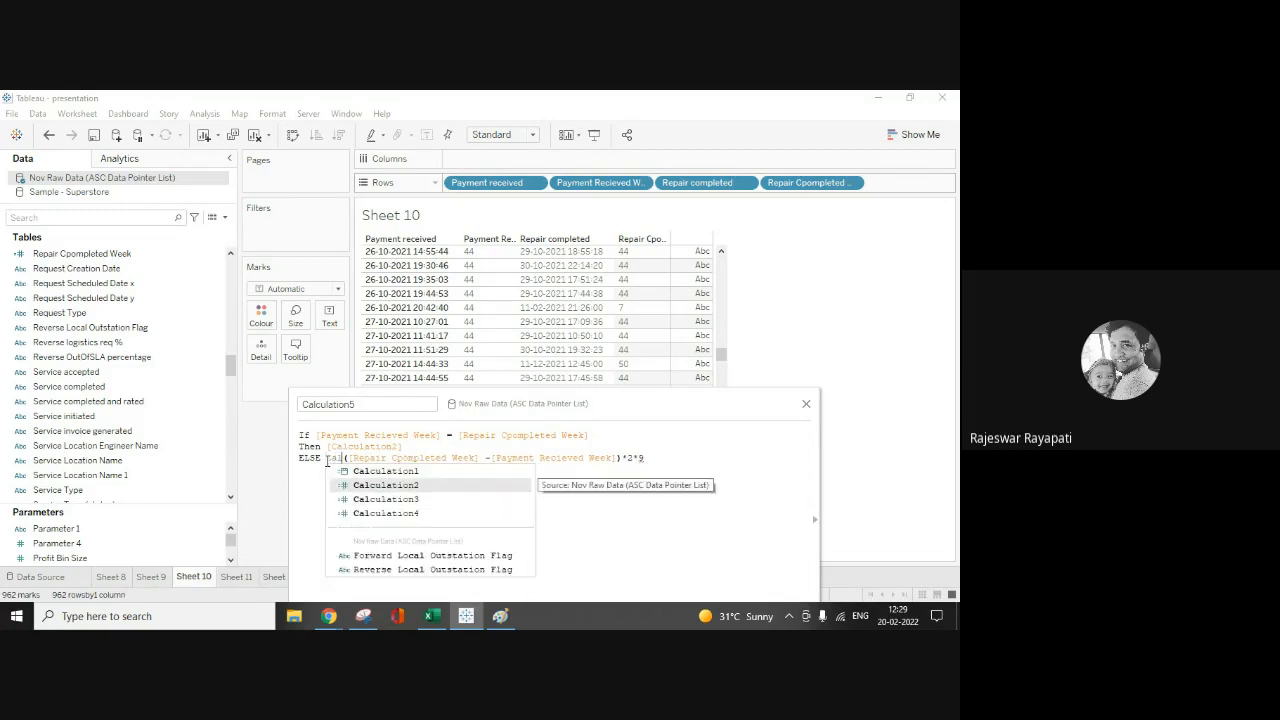
key("Return")
type("-")
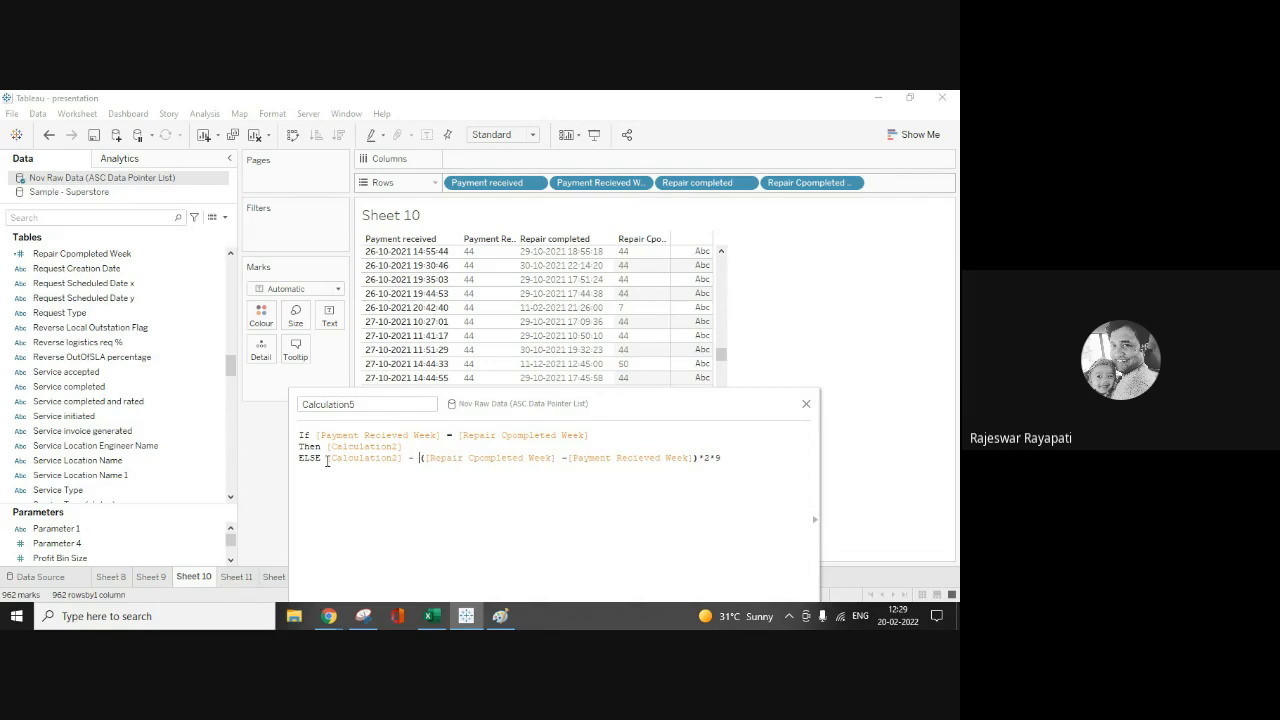
Step: Finish the IF formula with End, and move and resize the calculation editor to uncover the table beside it
left_click(753, 452)
key("Return")
type("End")
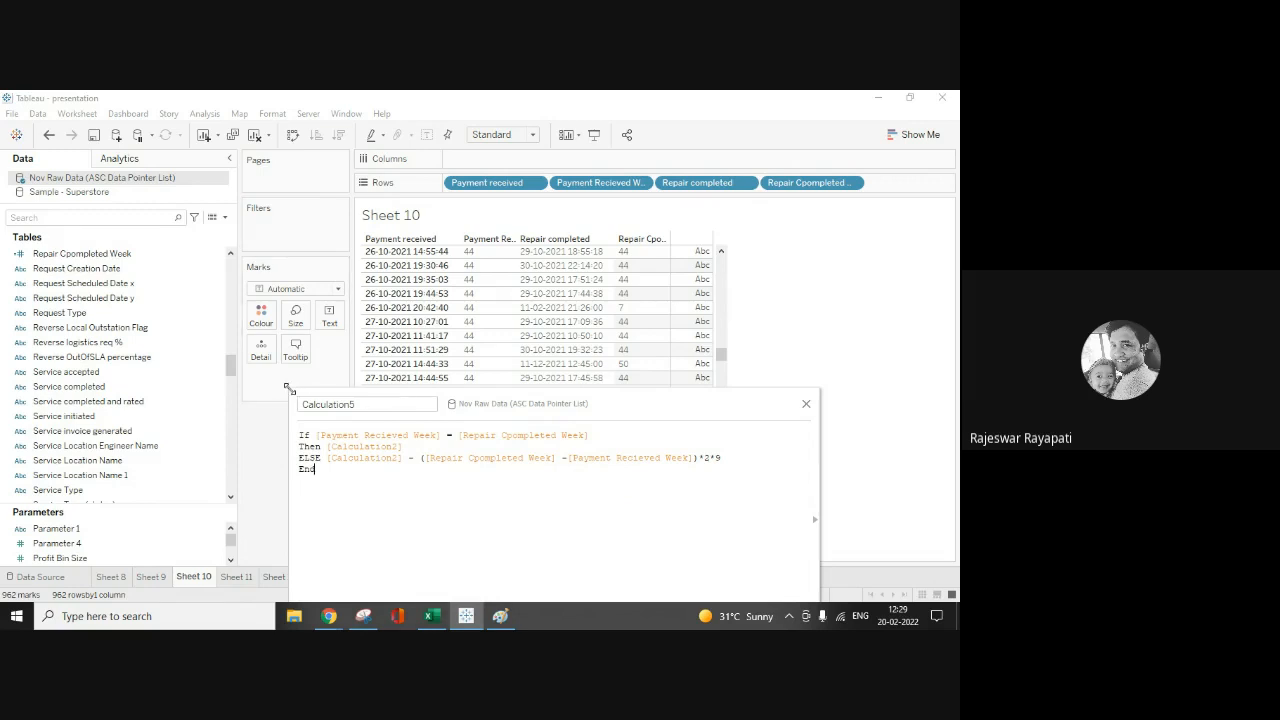
left_click_drag(289, 387, 428, 464)
left_click_drag(634, 460, 291, 356)
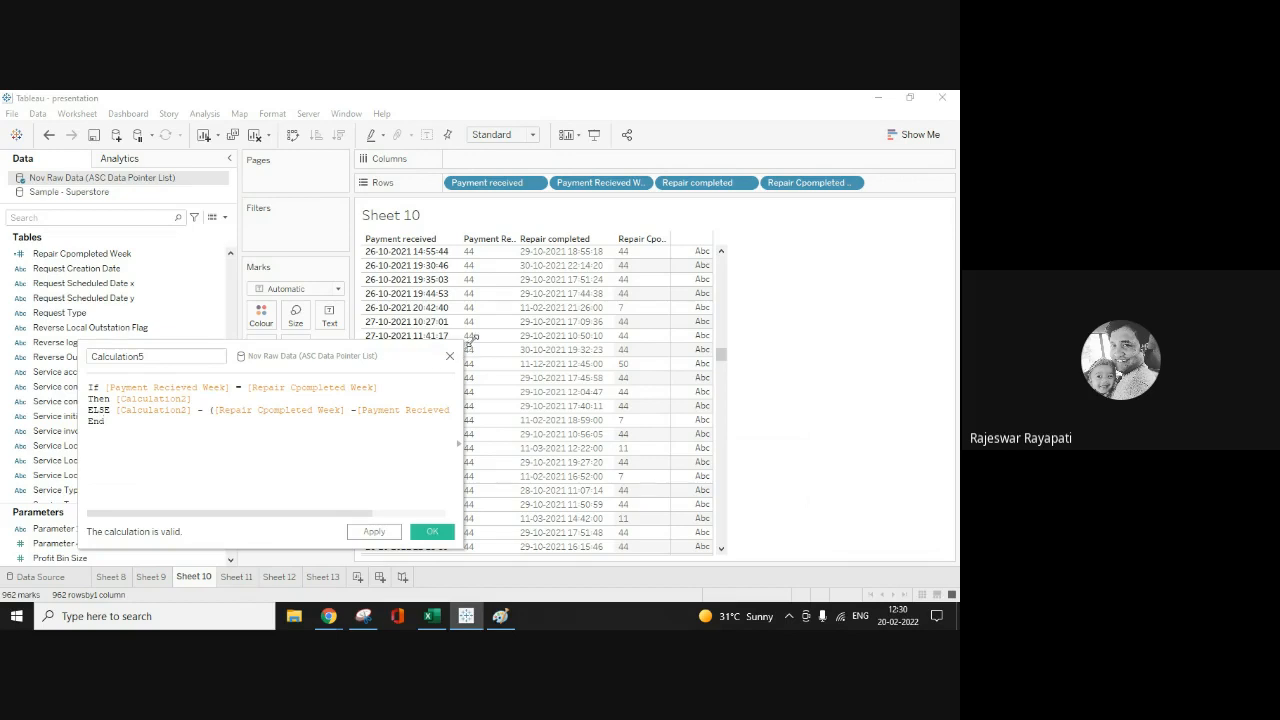
left_click_drag(460, 344, 541, 318)
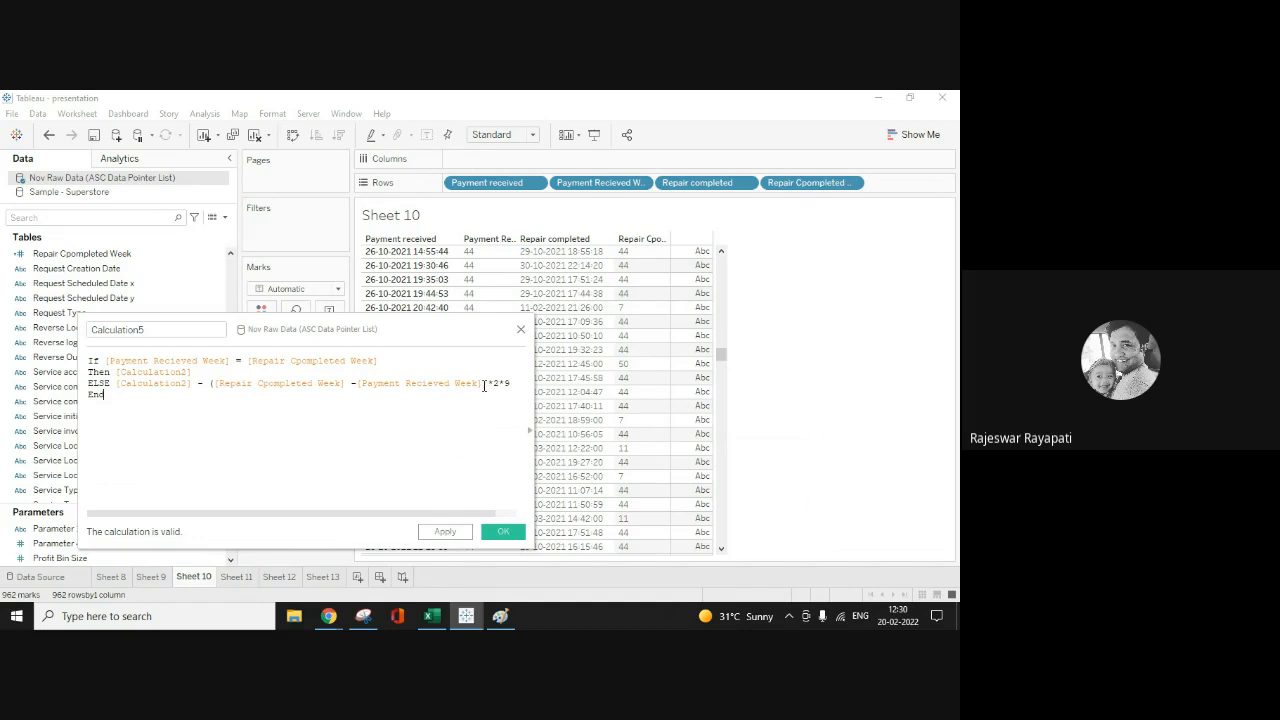
Step: Enclose the weekend deduction in the ELSE branch in an extra pair of parentheses and close the editor without saving
left_click_drag(484, 384, 497, 383)
left_click(209, 383)
type("(")
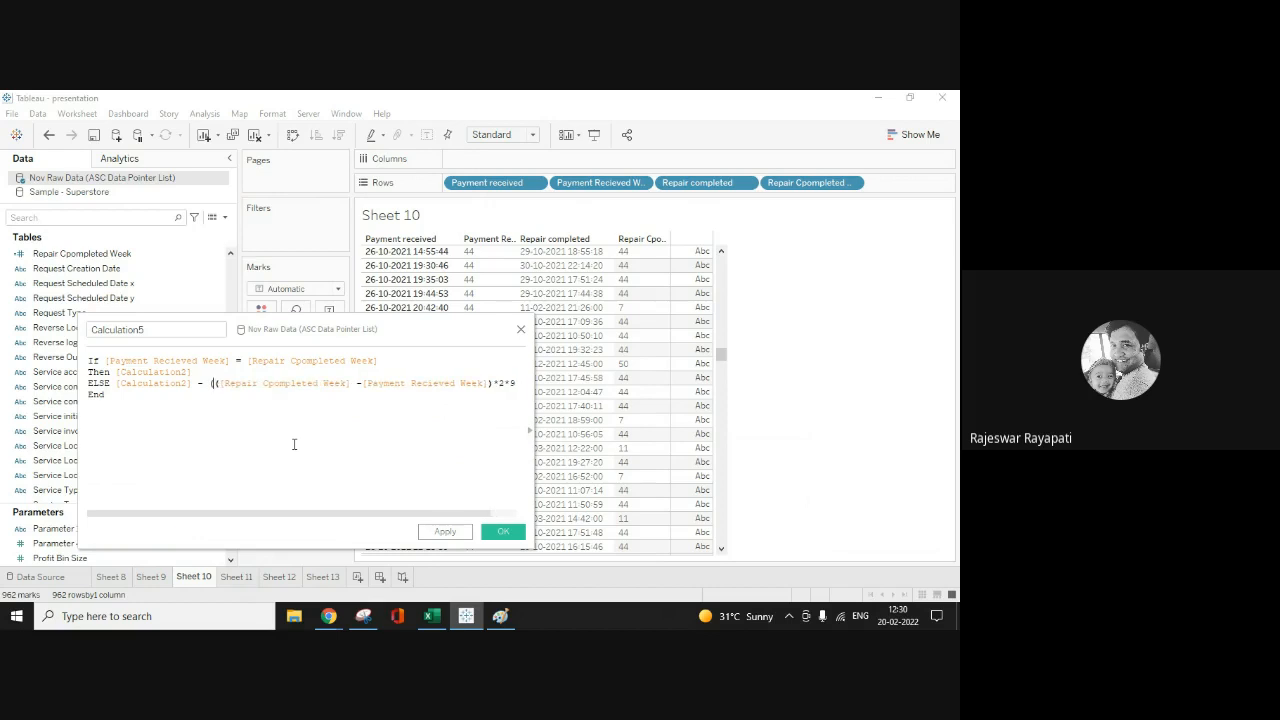
left_click(519, 382)
type(")")
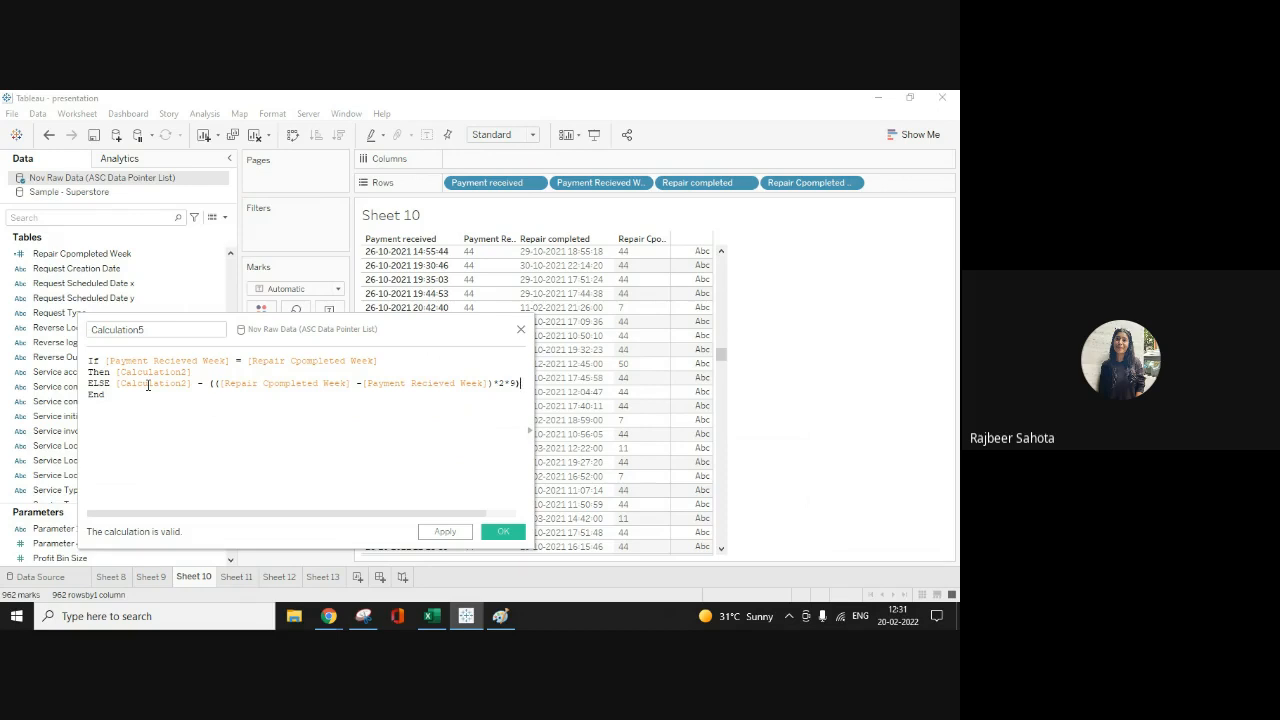
left_click(520, 331)
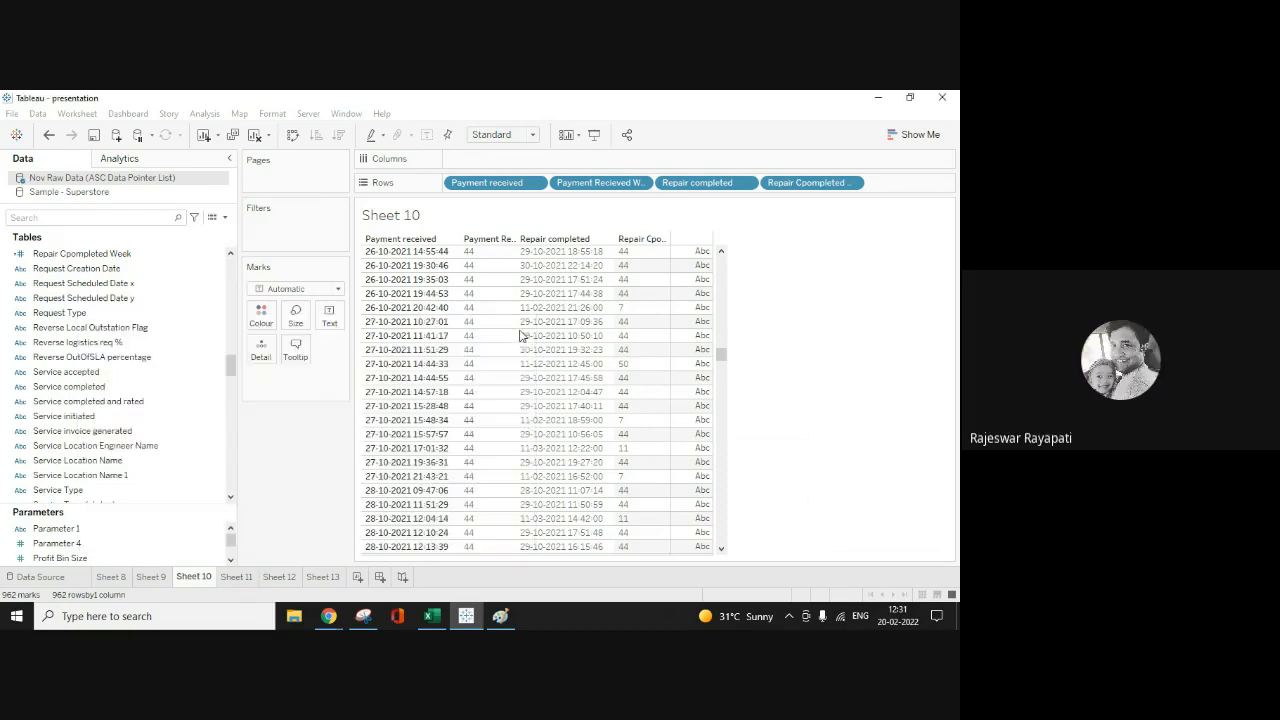
Step: Add a new worksheet and select Sample - Superstore as its data source
left_click(357, 577)
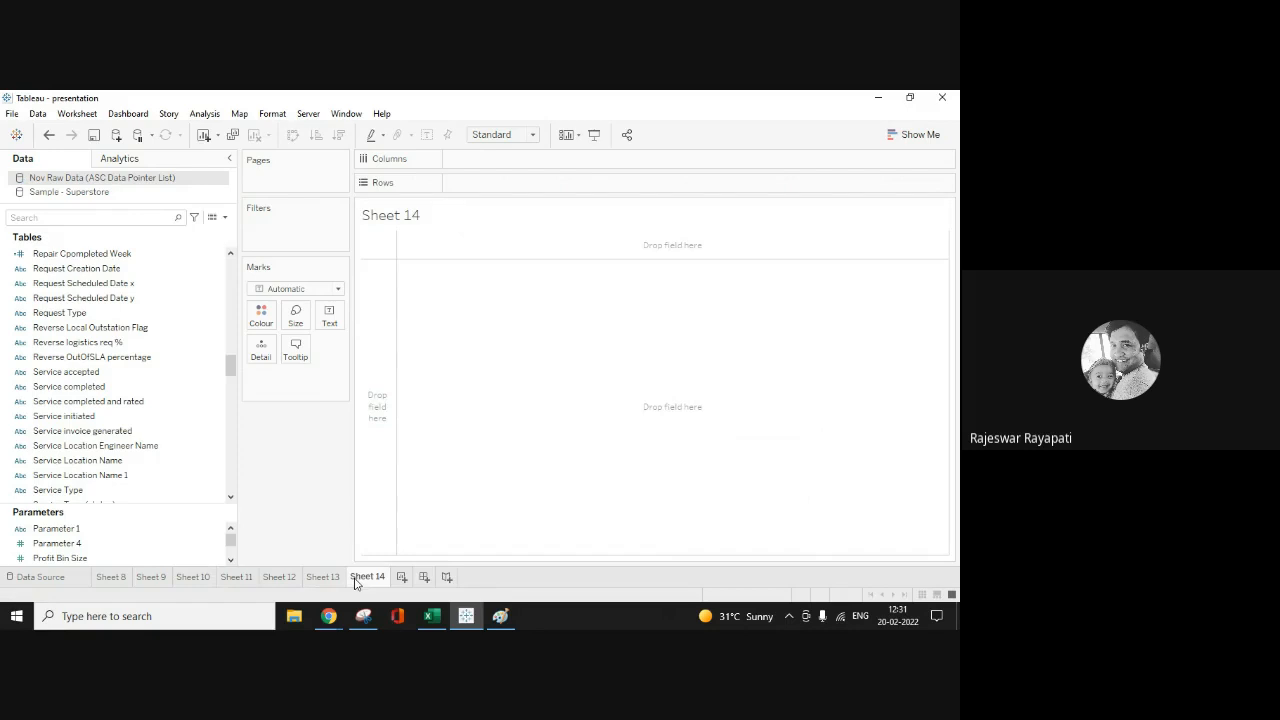
left_click(84, 195)
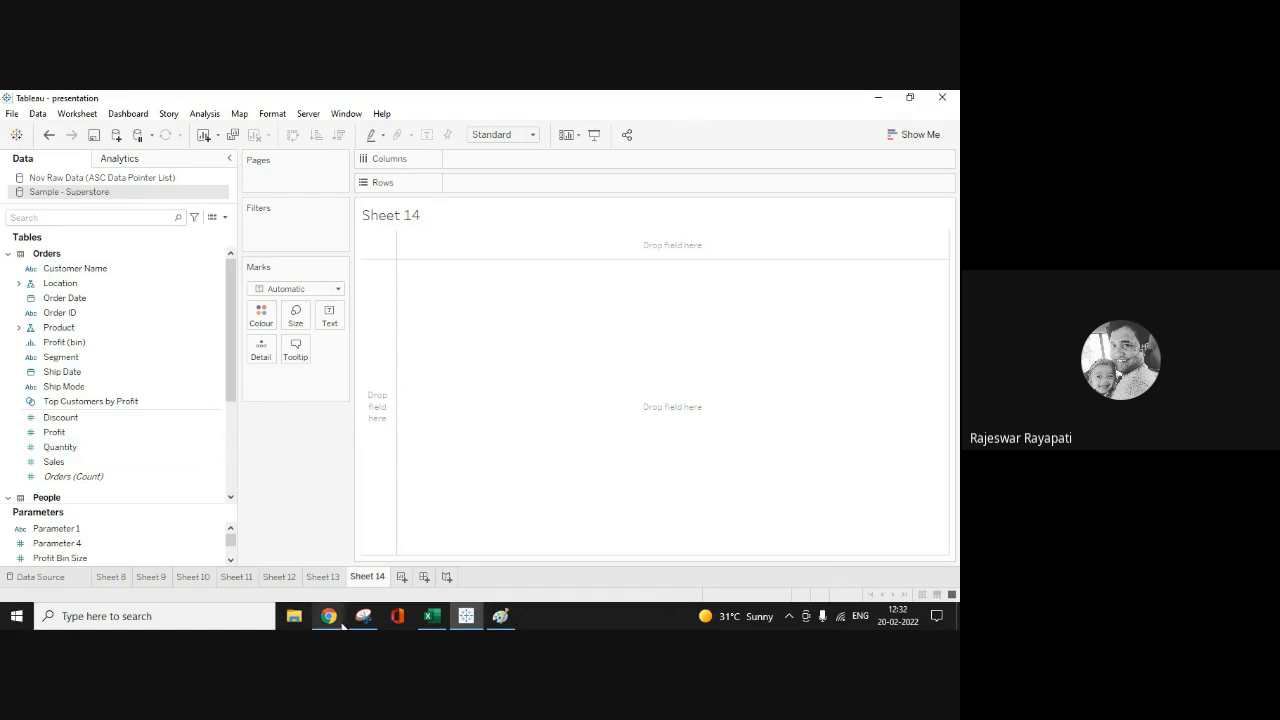
Step: Switch to the Google Meet call in Chrome
mouse_move(335, 618)
left_click(259, 565)
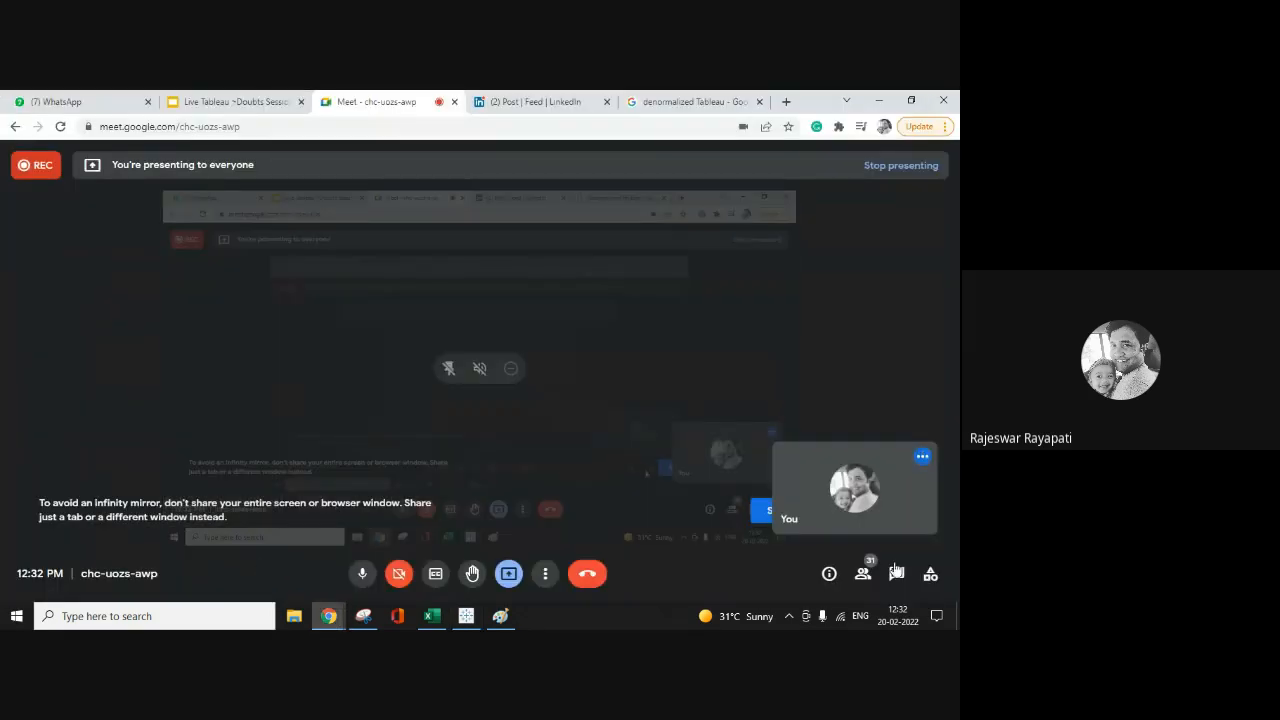
Step: Search the call's participant list for an attendee by first name, clear the search and close the list
left_click(862, 573)
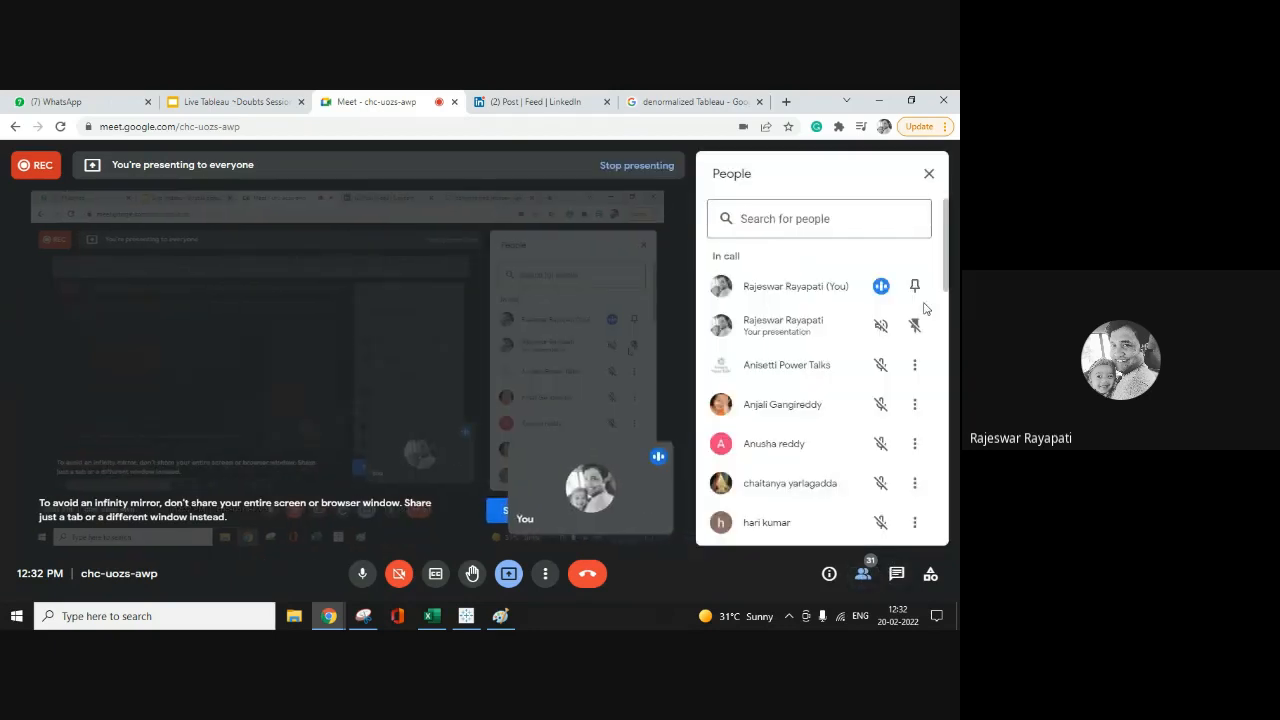
left_click(835, 222)
type("p")
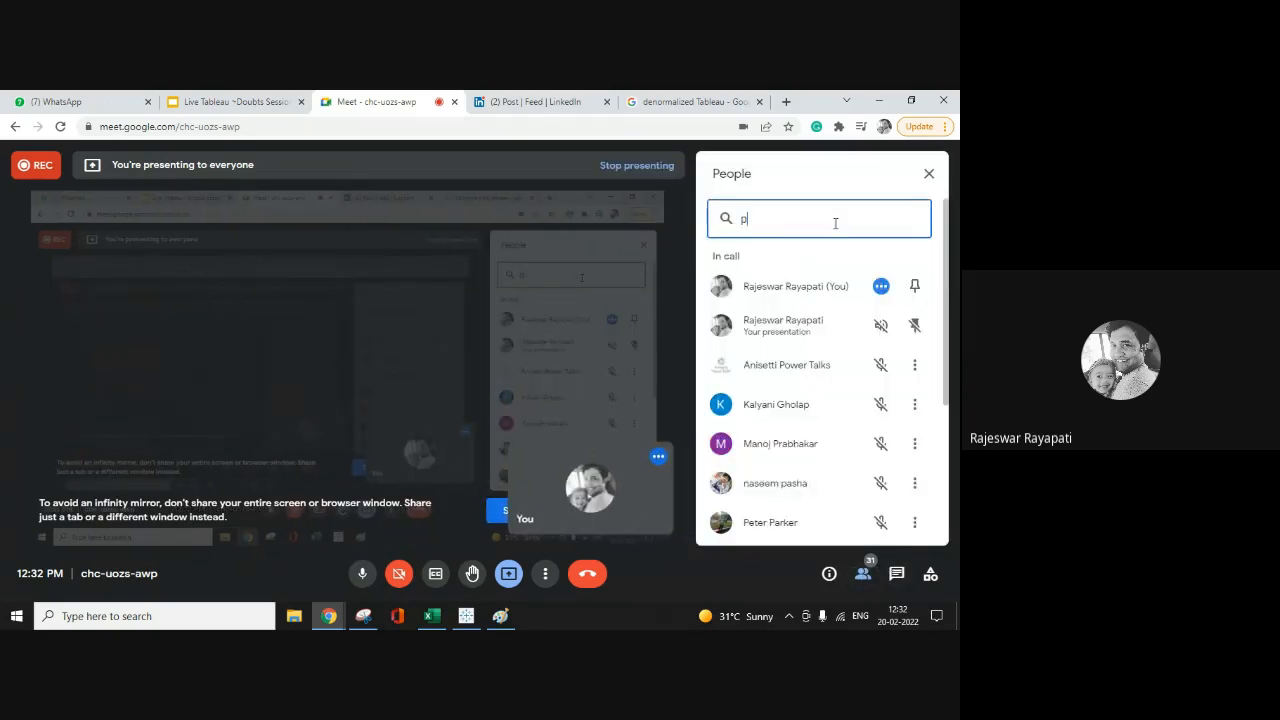
type("ras")
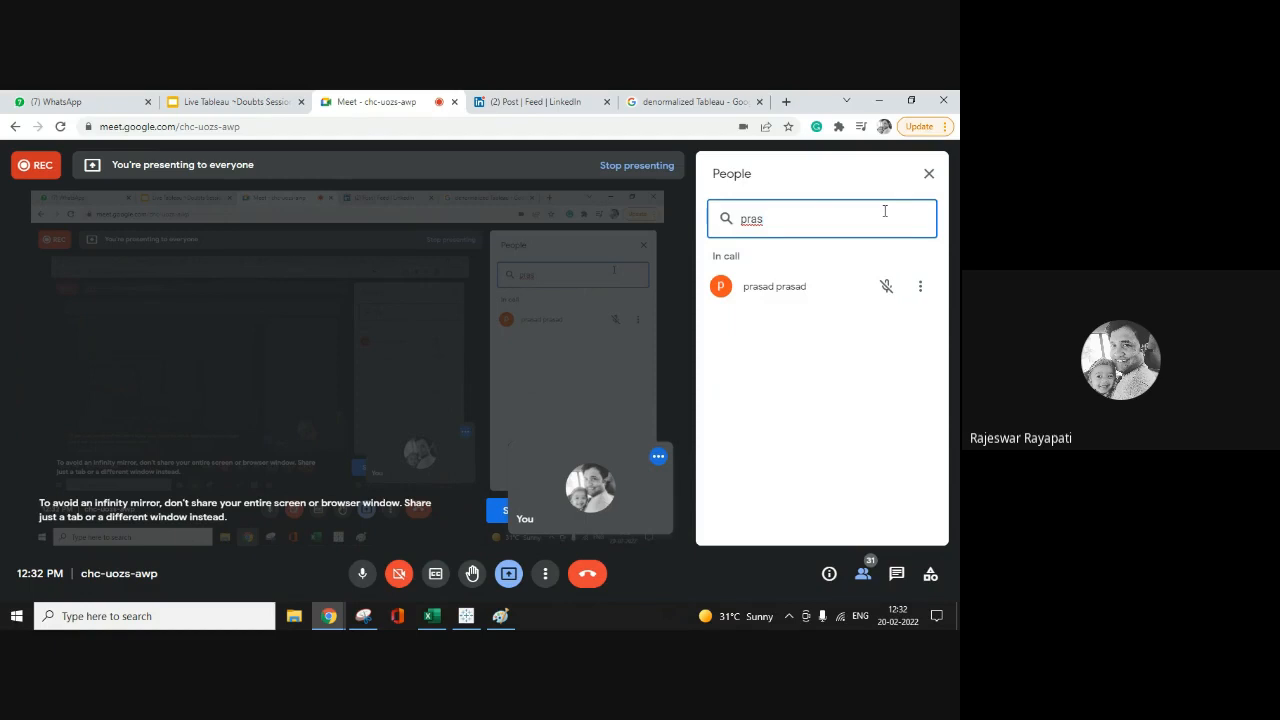
key("BackSpace")
key("BackSpace")
key("BackSpace")
key("BackSpace")
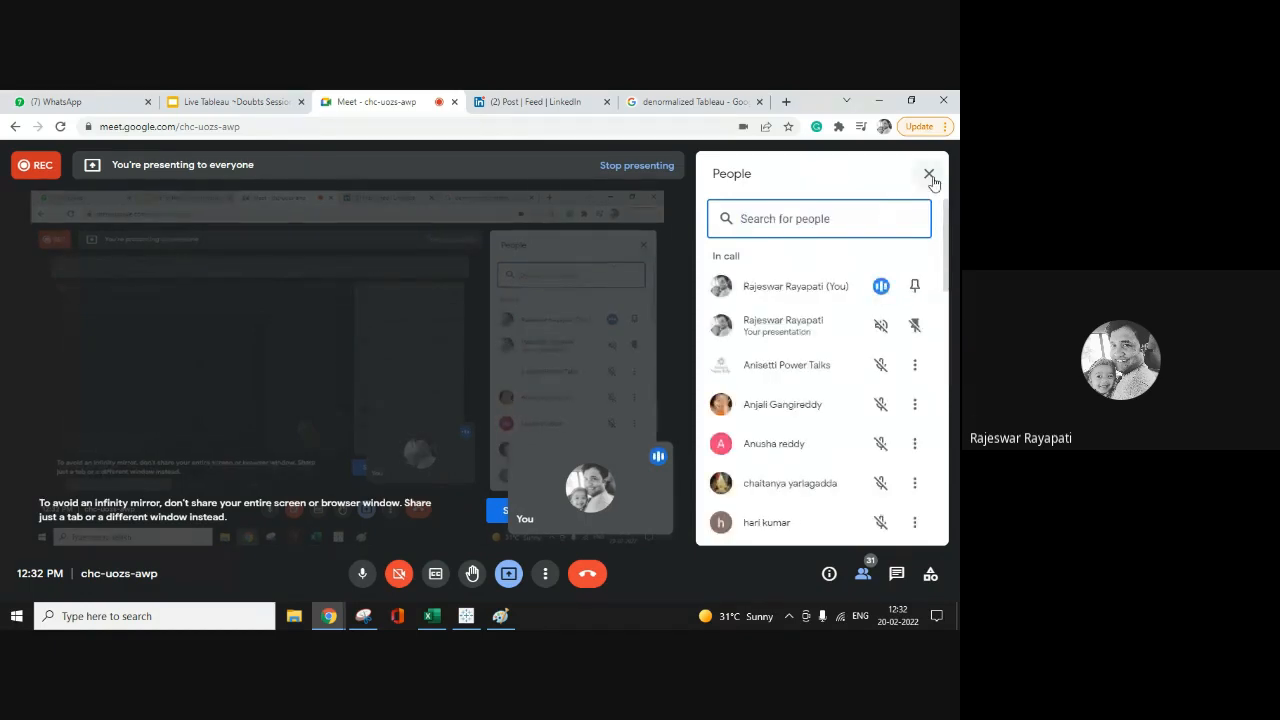
left_click(929, 175)
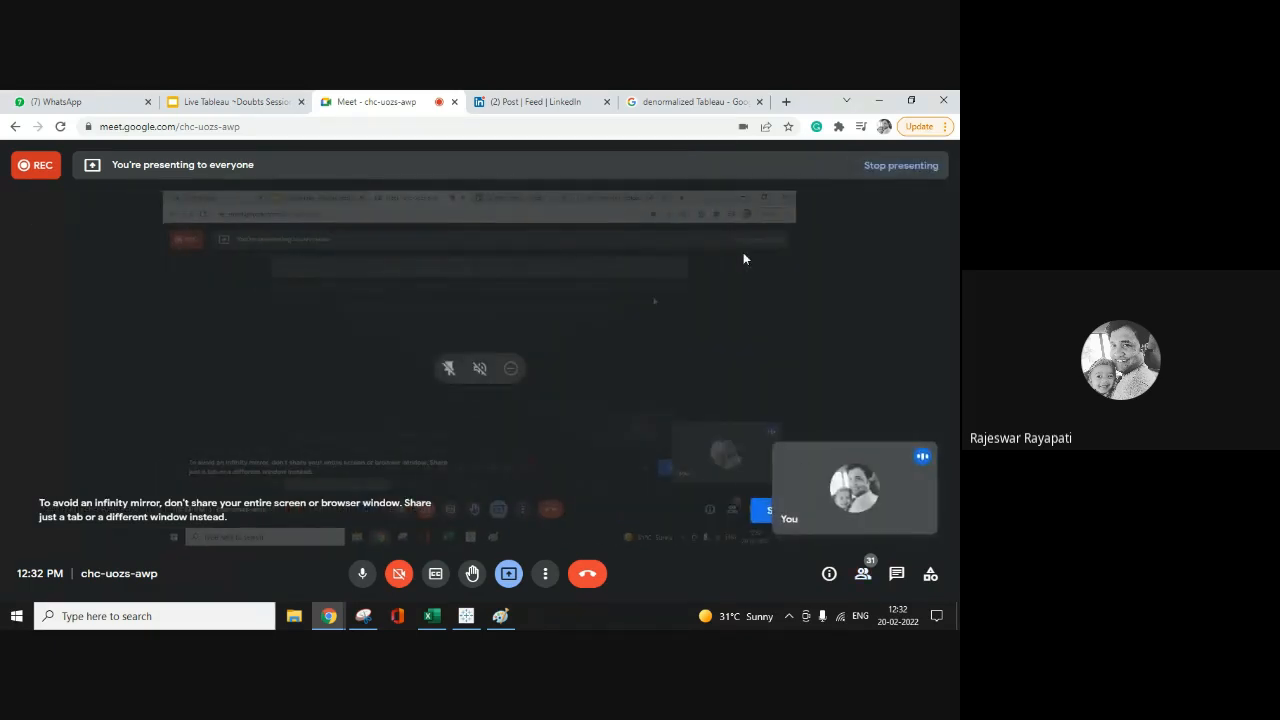
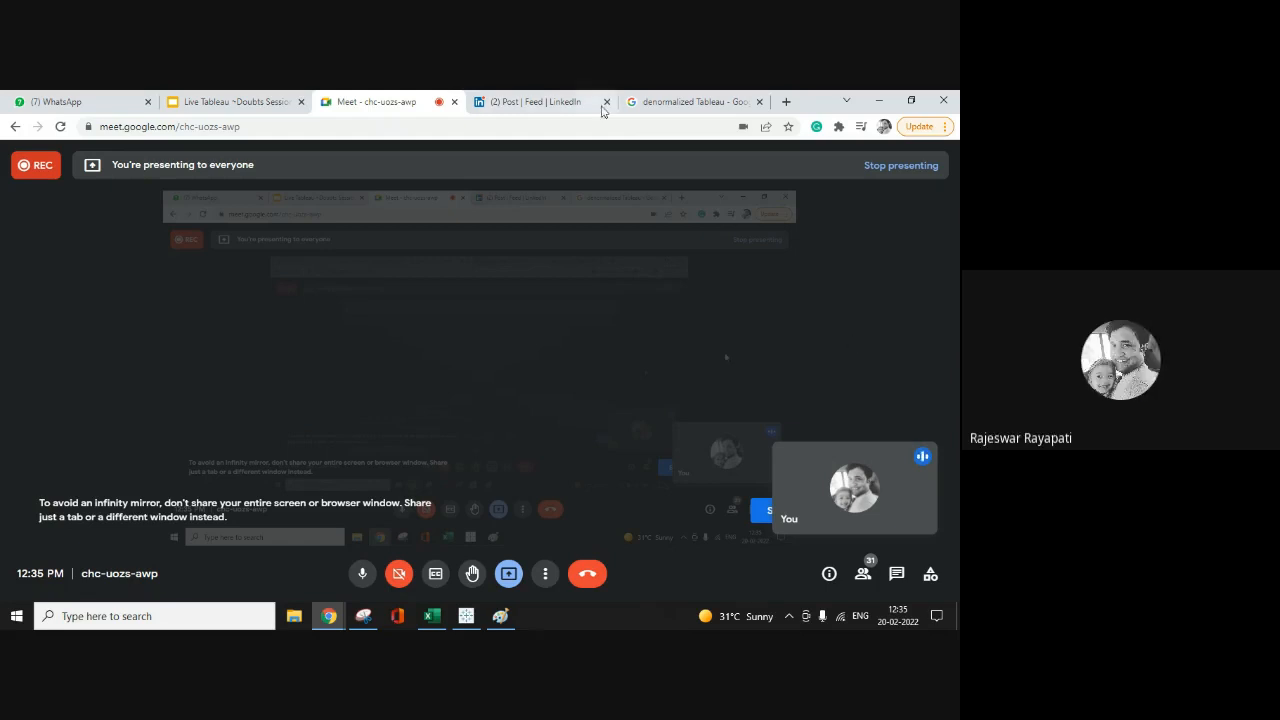
Step: Share the link of the LinkedIn doubts session post in the Google Meet call's in-call messages and close the chat
left_click(548, 104)
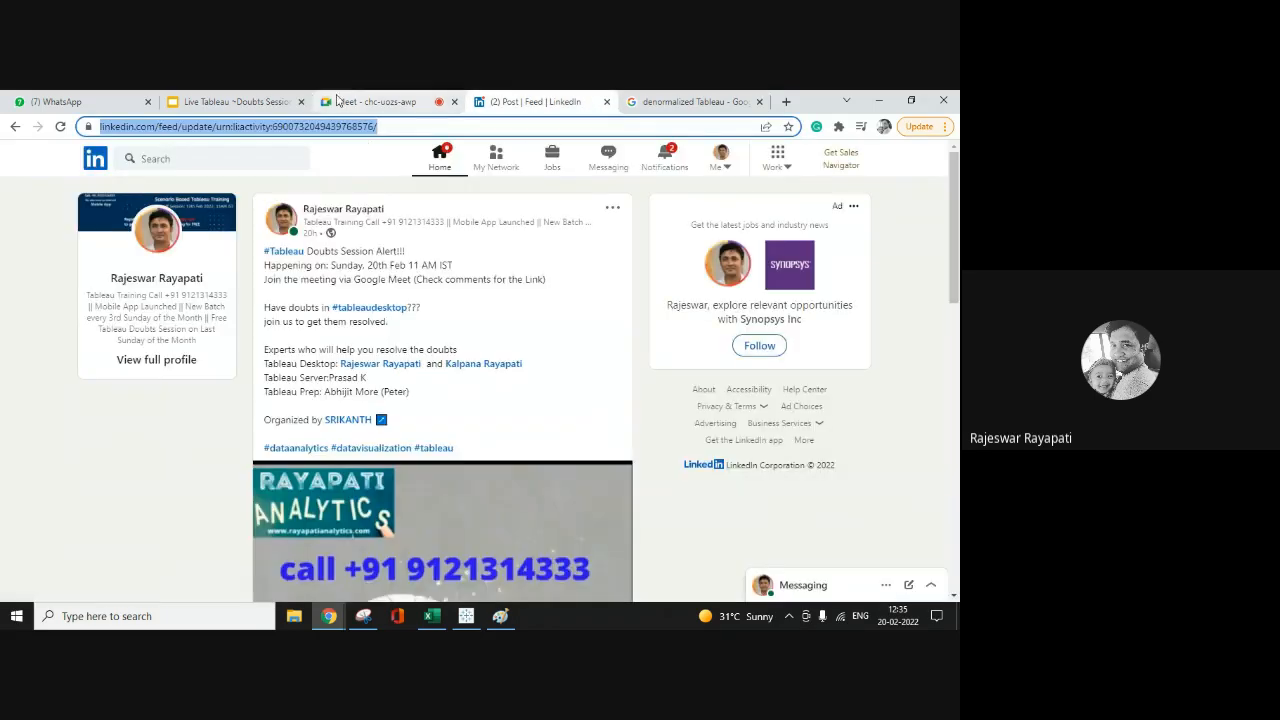
left_click(370, 101)
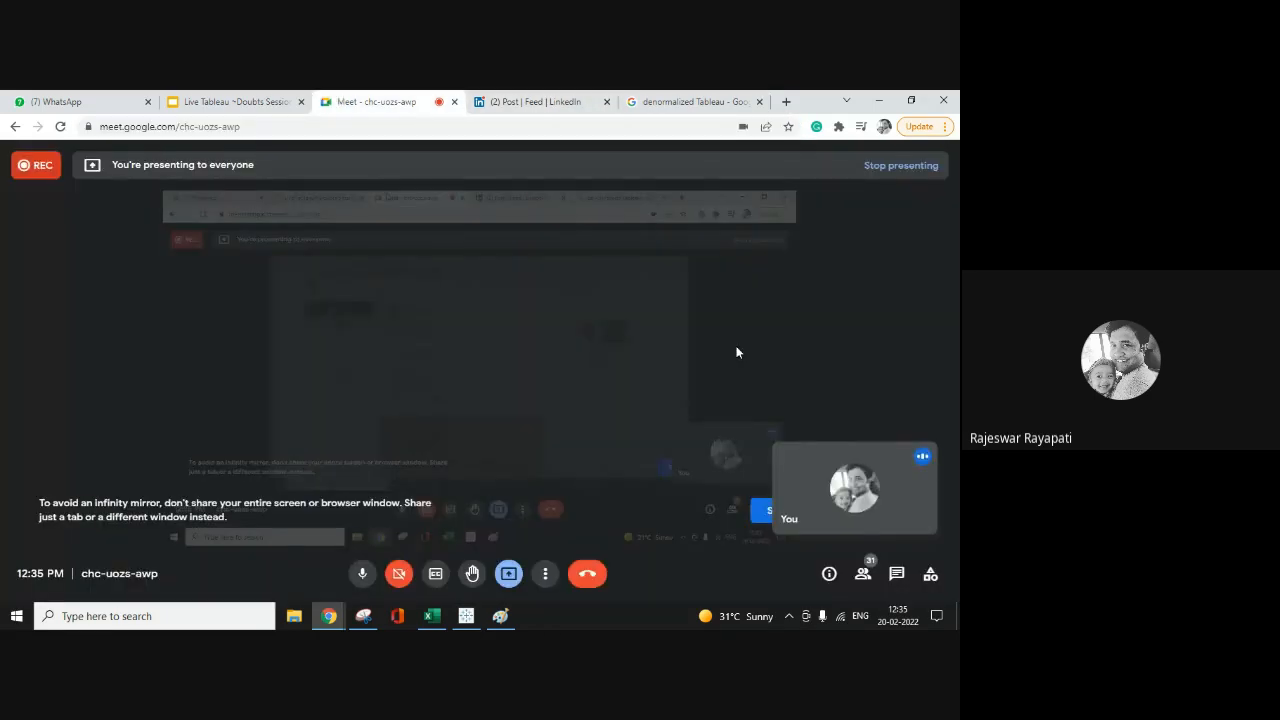
left_click(896, 573)
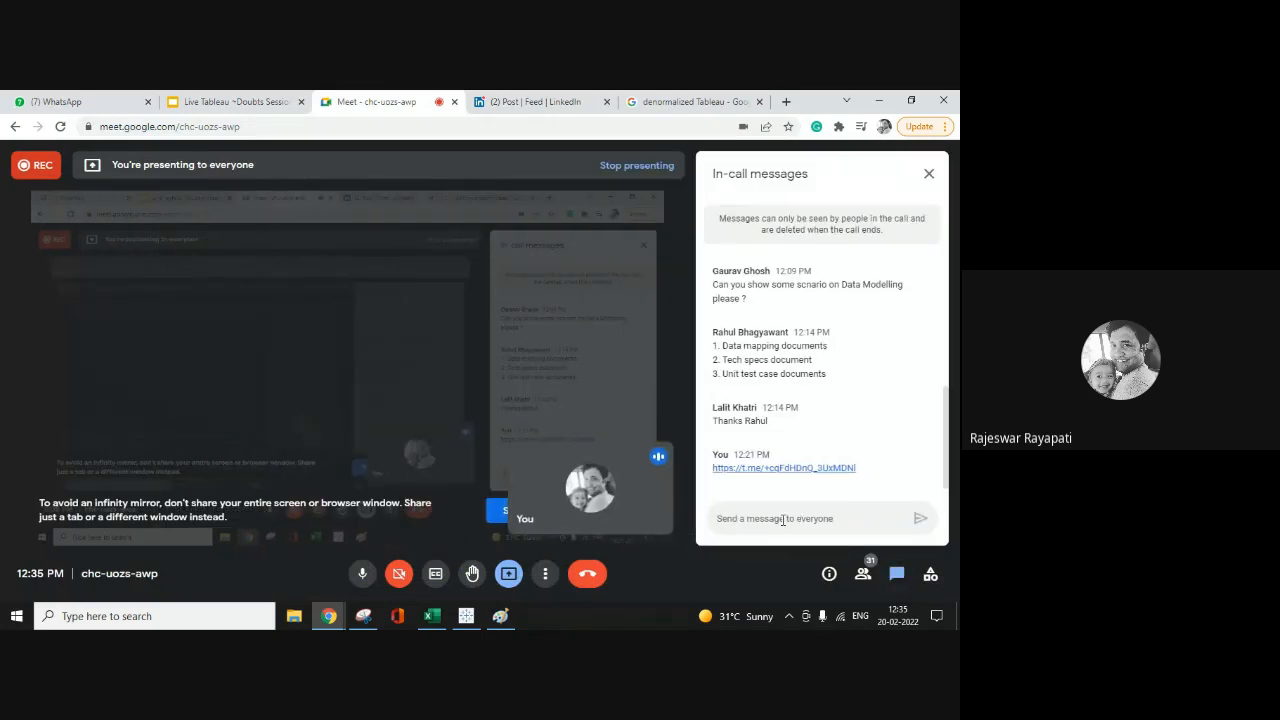
key("ctrl+v")
key("Return")
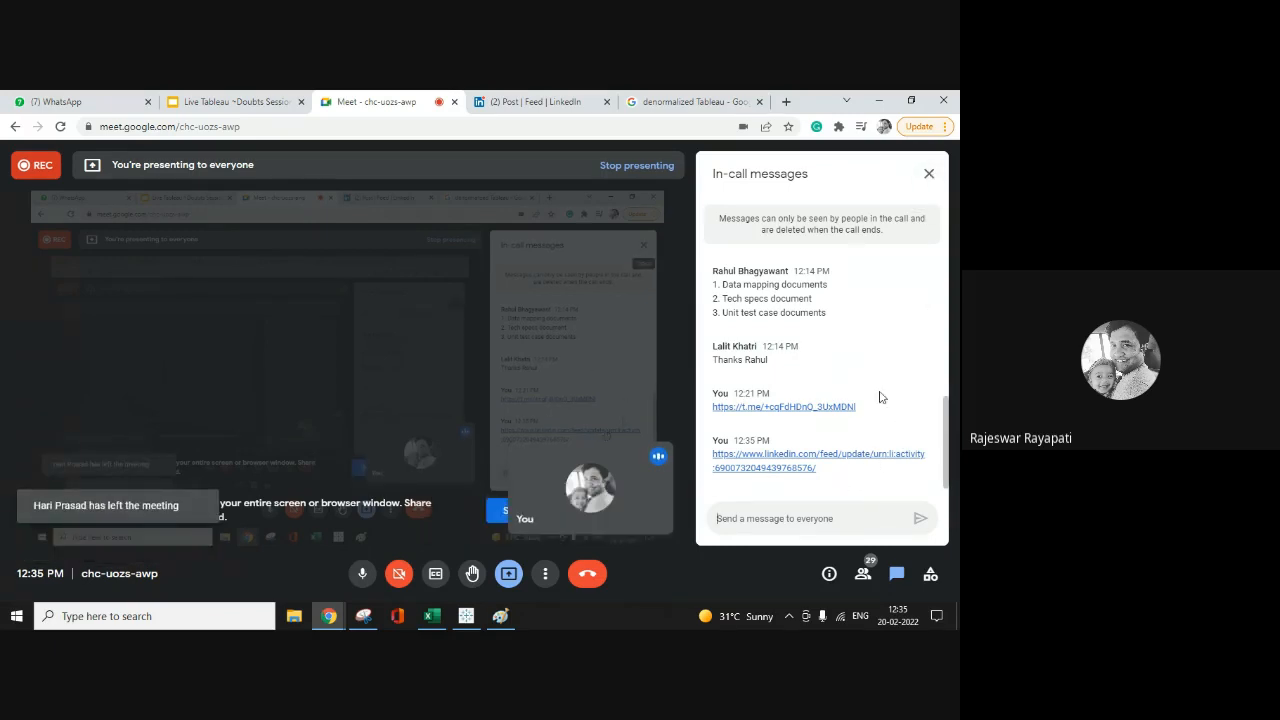
left_click(929, 176)
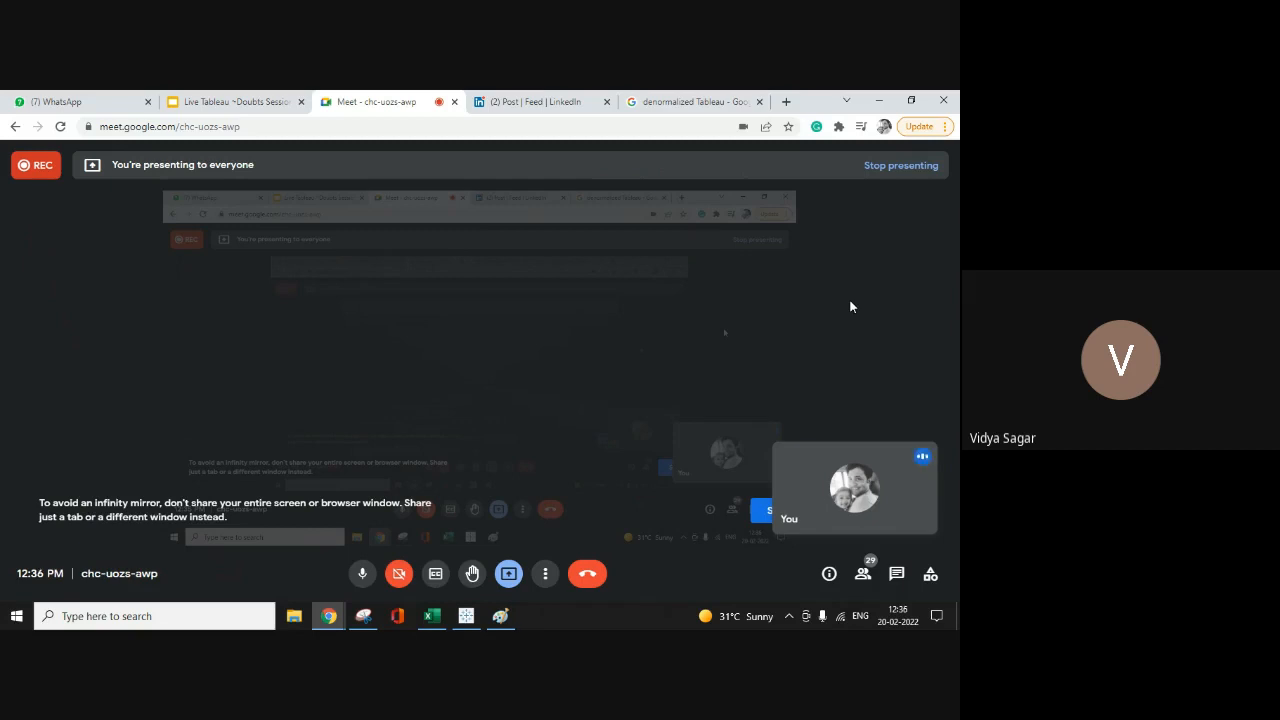
left_click(465, 615)
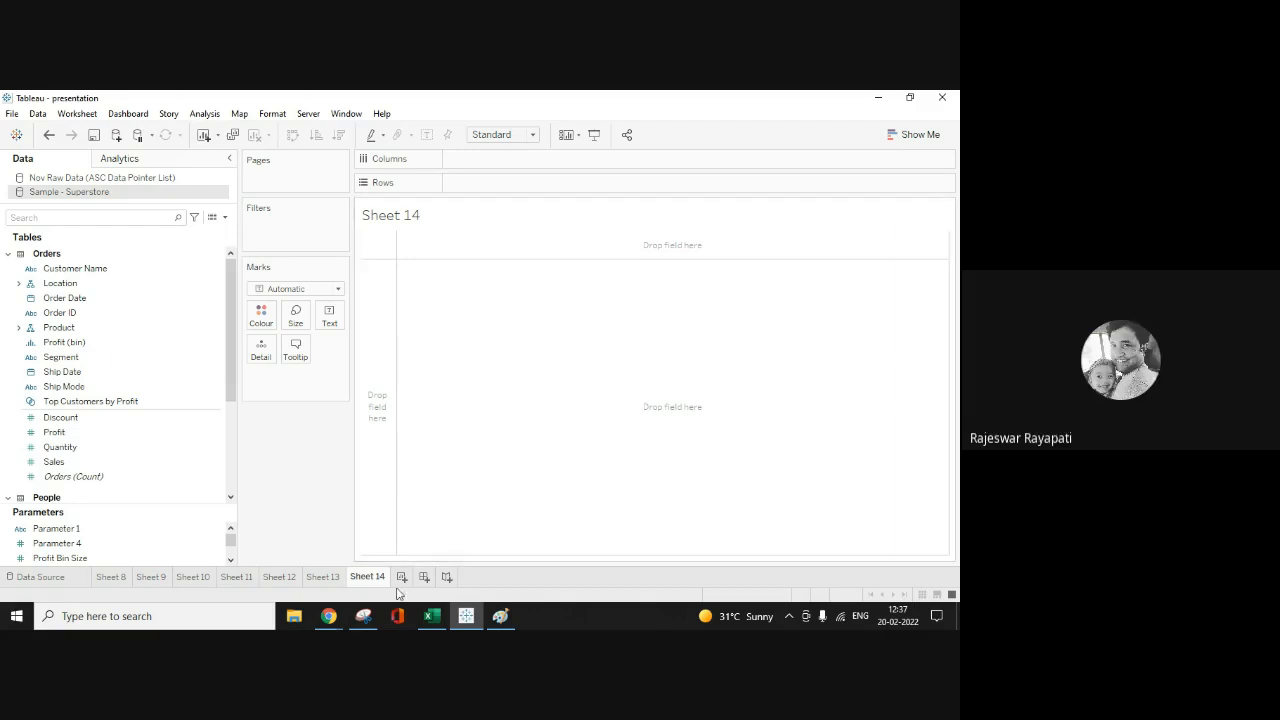
mouse_move(326, 620)
left_click(293, 549)
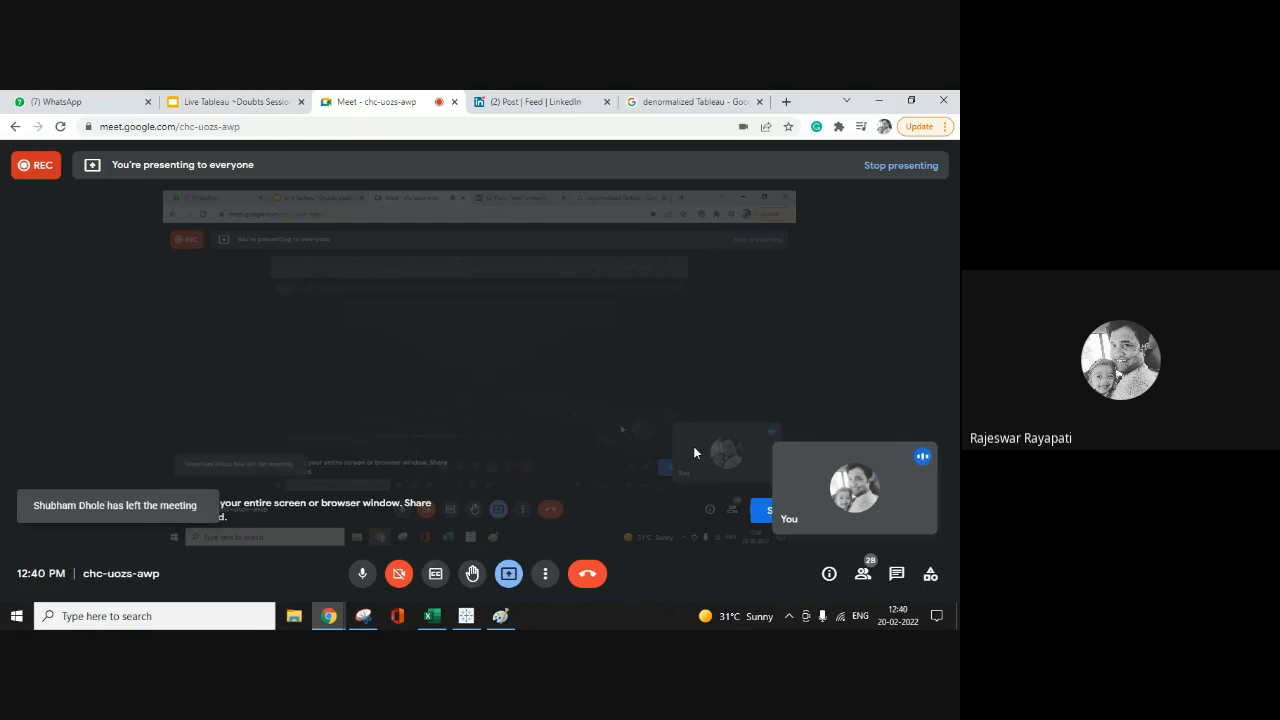
left_click(238, 101)
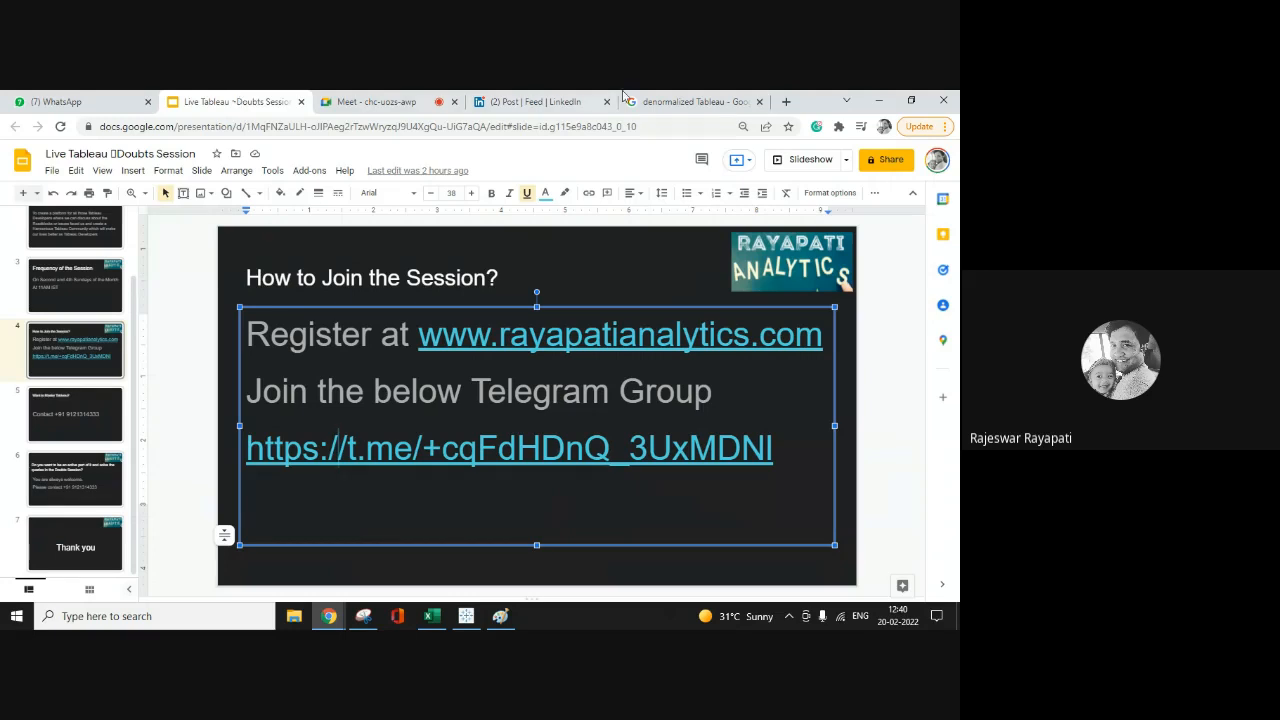
left_click(407, 105)
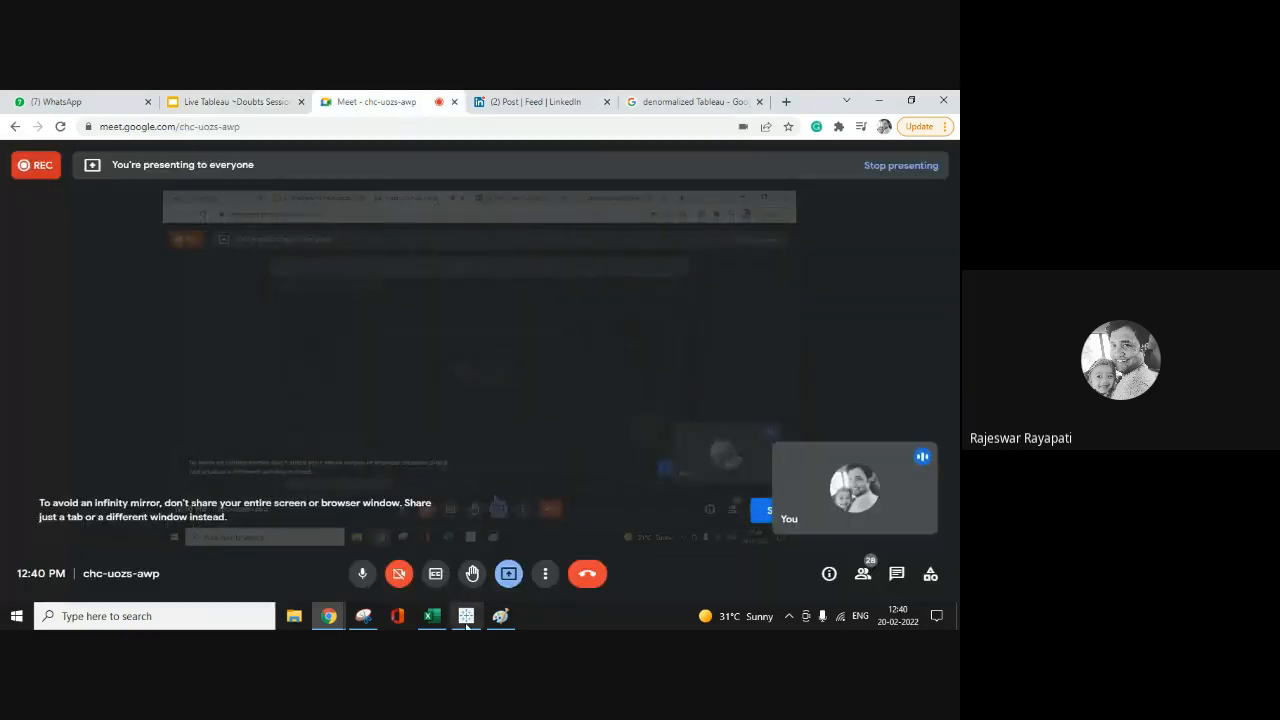
Step: Switch to Tableau, add Order Date to the columns of Sheet 14 and view the field's description, including its remote column
left_click(466, 618)
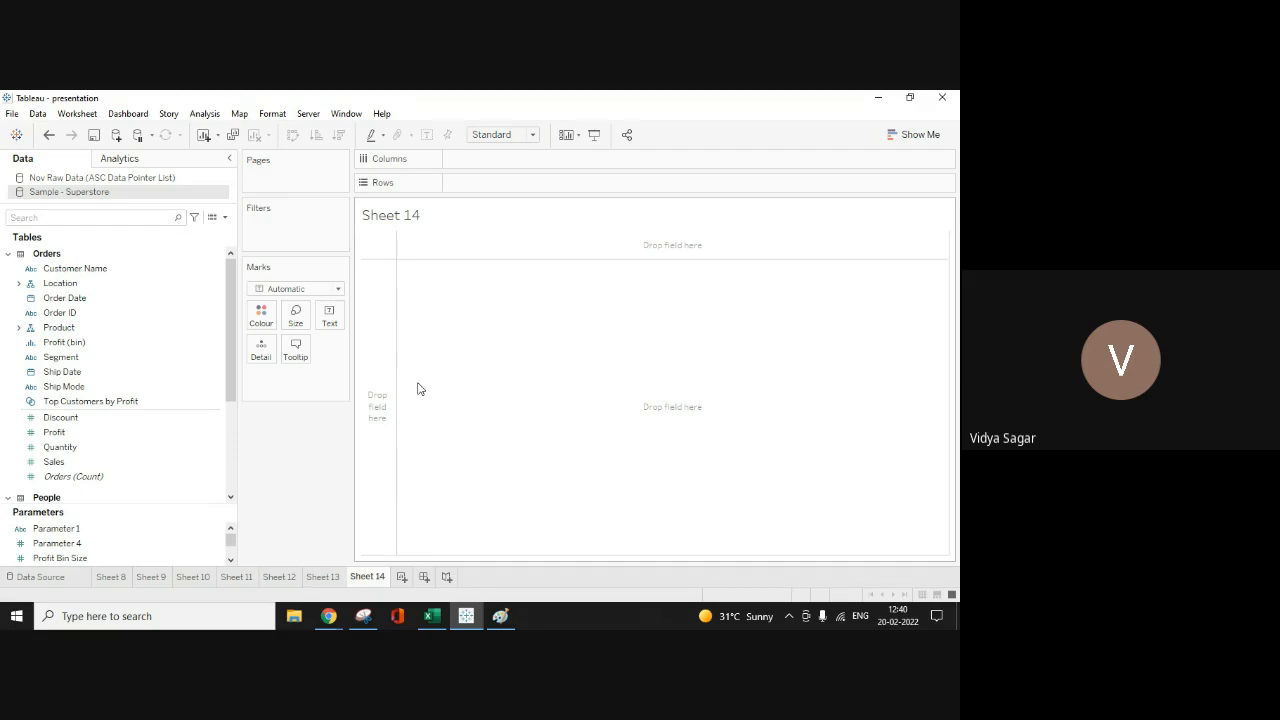
left_click(57, 297)
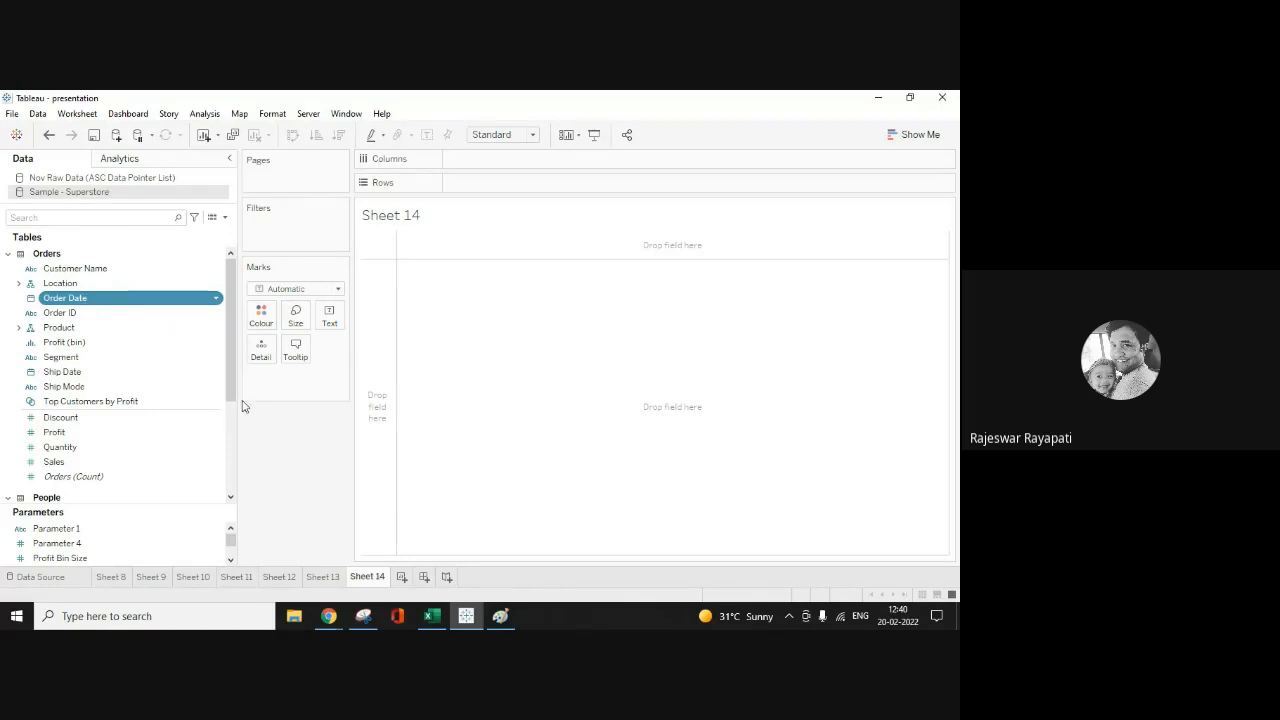
right_click(116, 302)
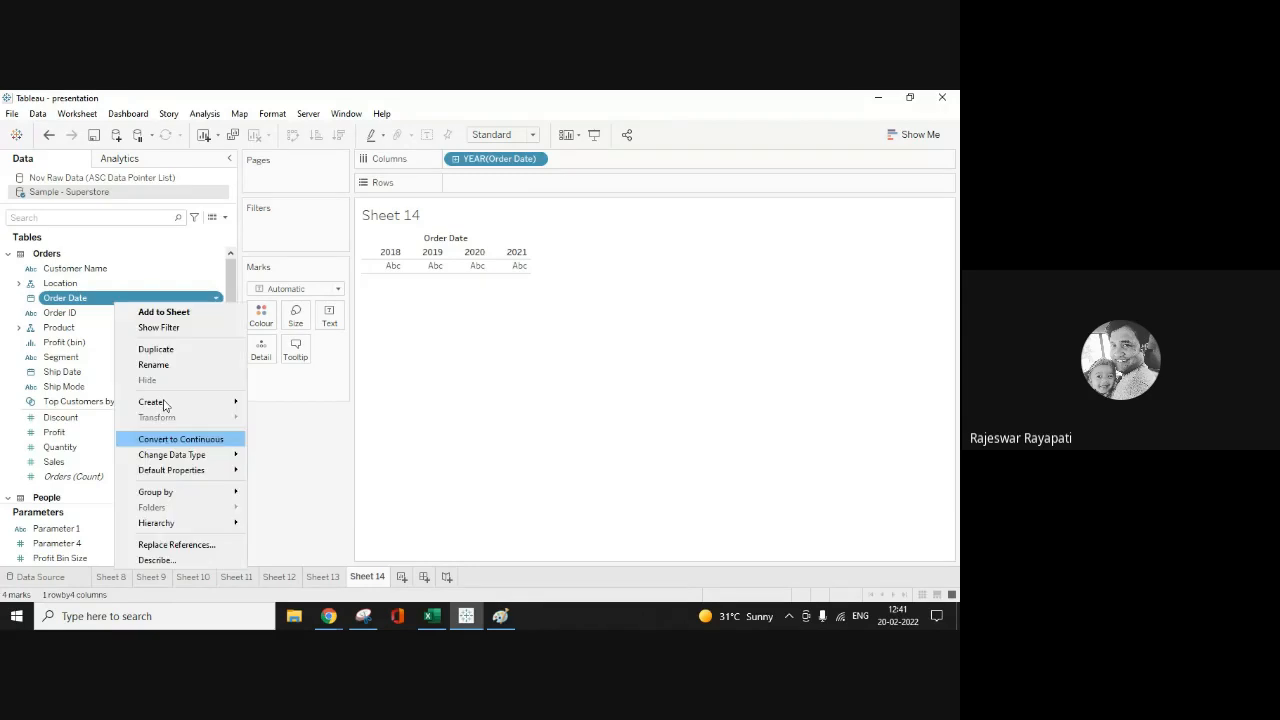
left_click(160, 565)
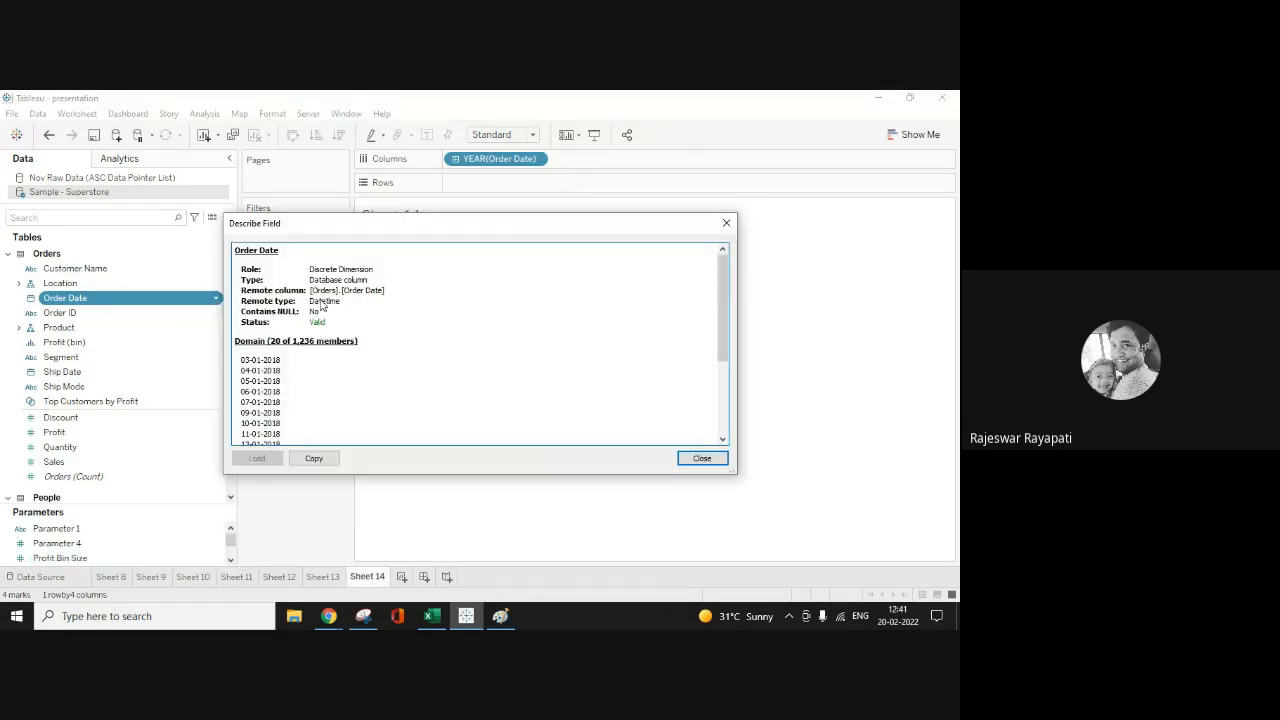
triple_click(311, 292)
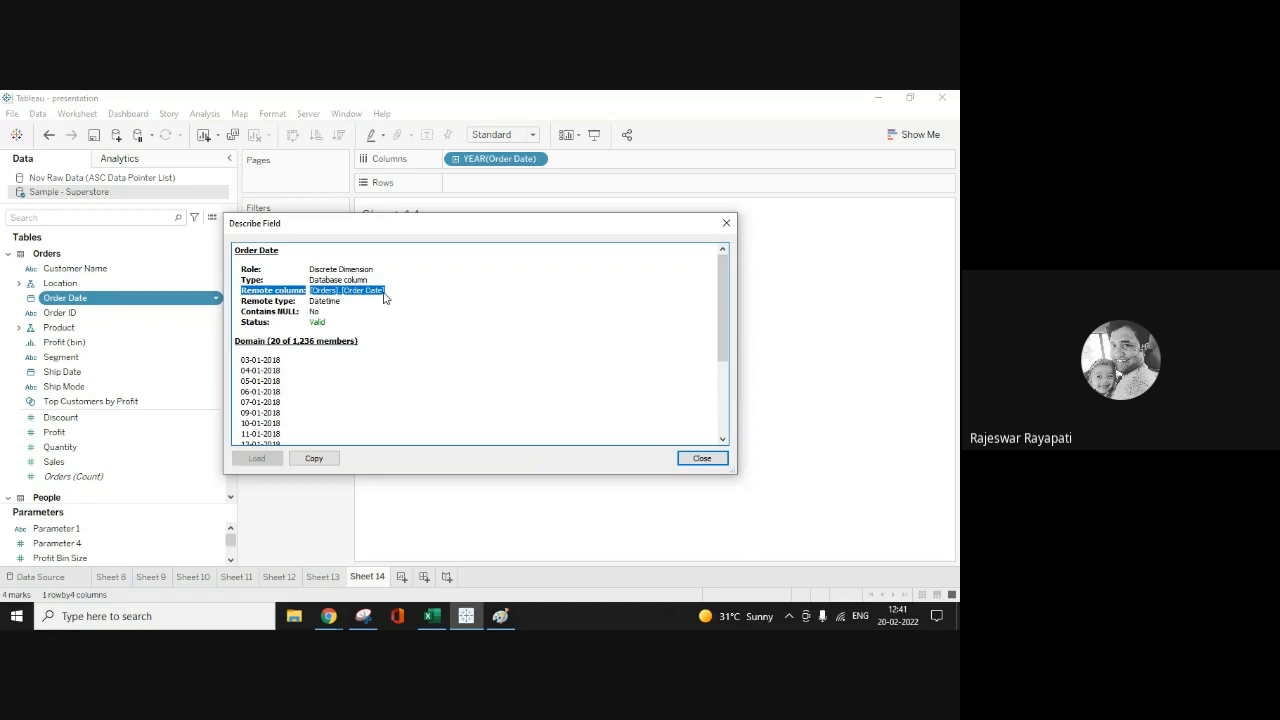
left_click(701, 458)
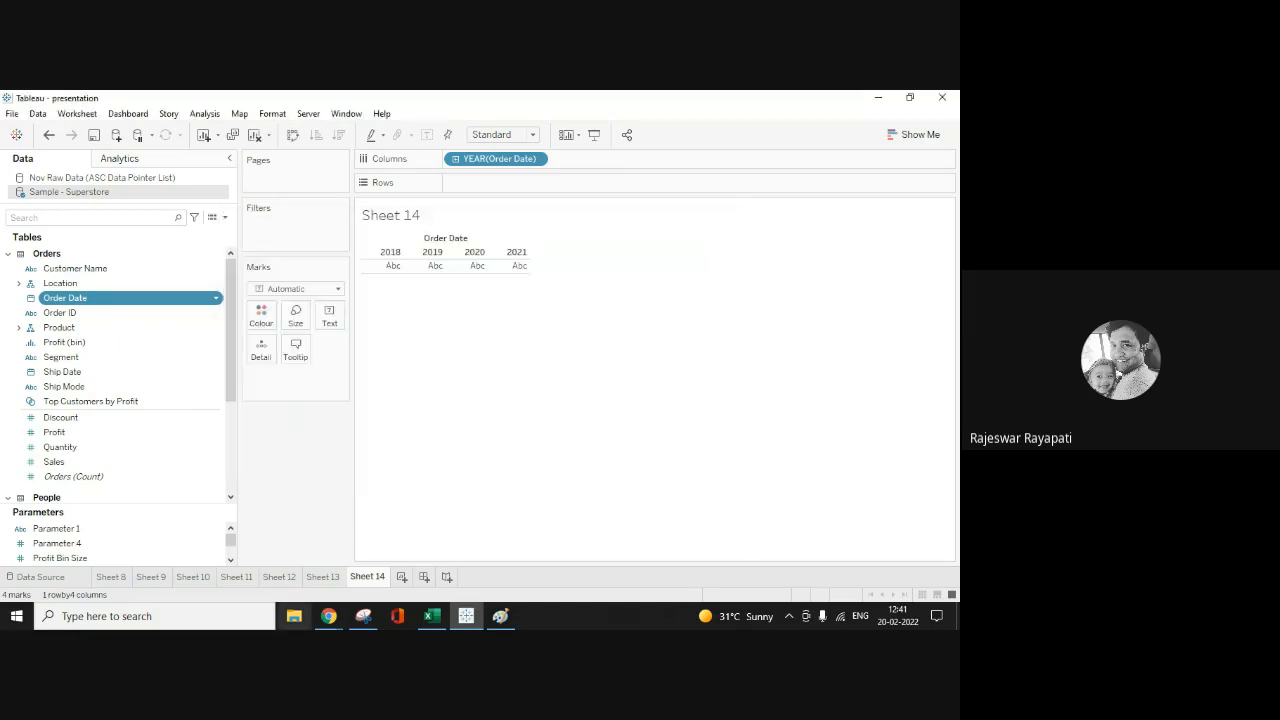
Step: Examine the field names and remote field names in the Sample - Superstore metadata list, and return to Sheet 14
left_click(38, 577)
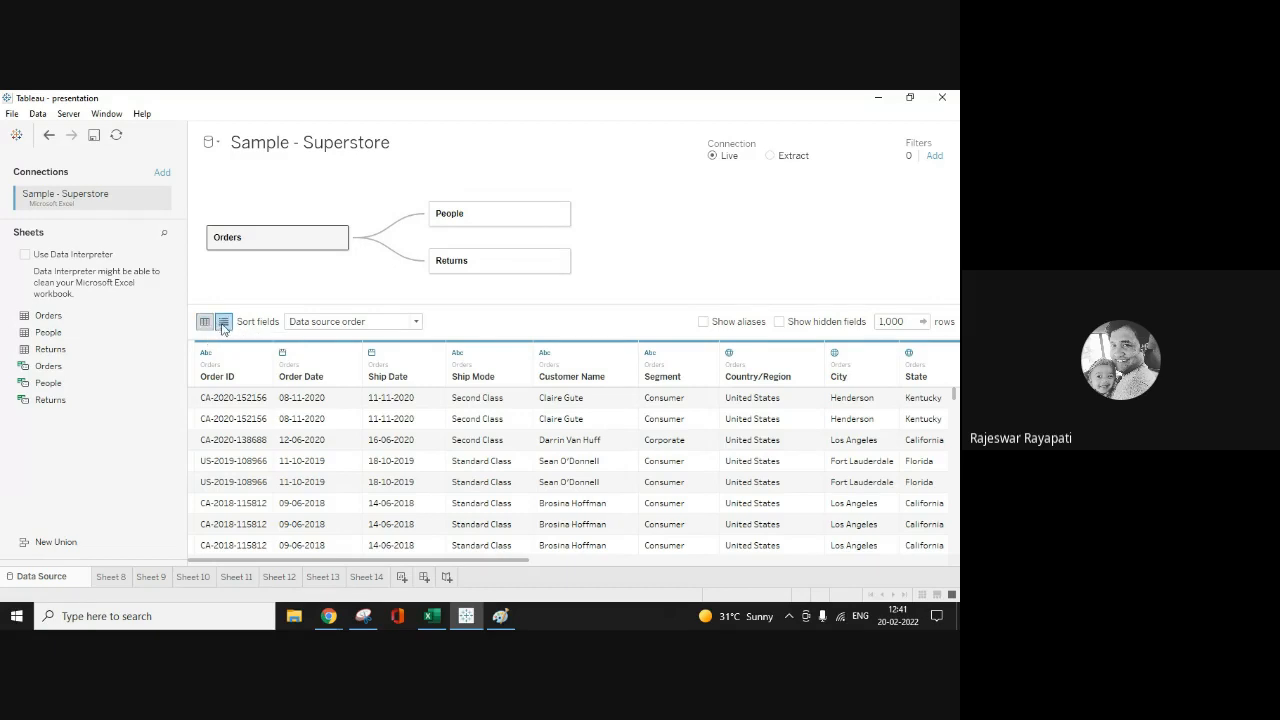
left_click(223, 324)
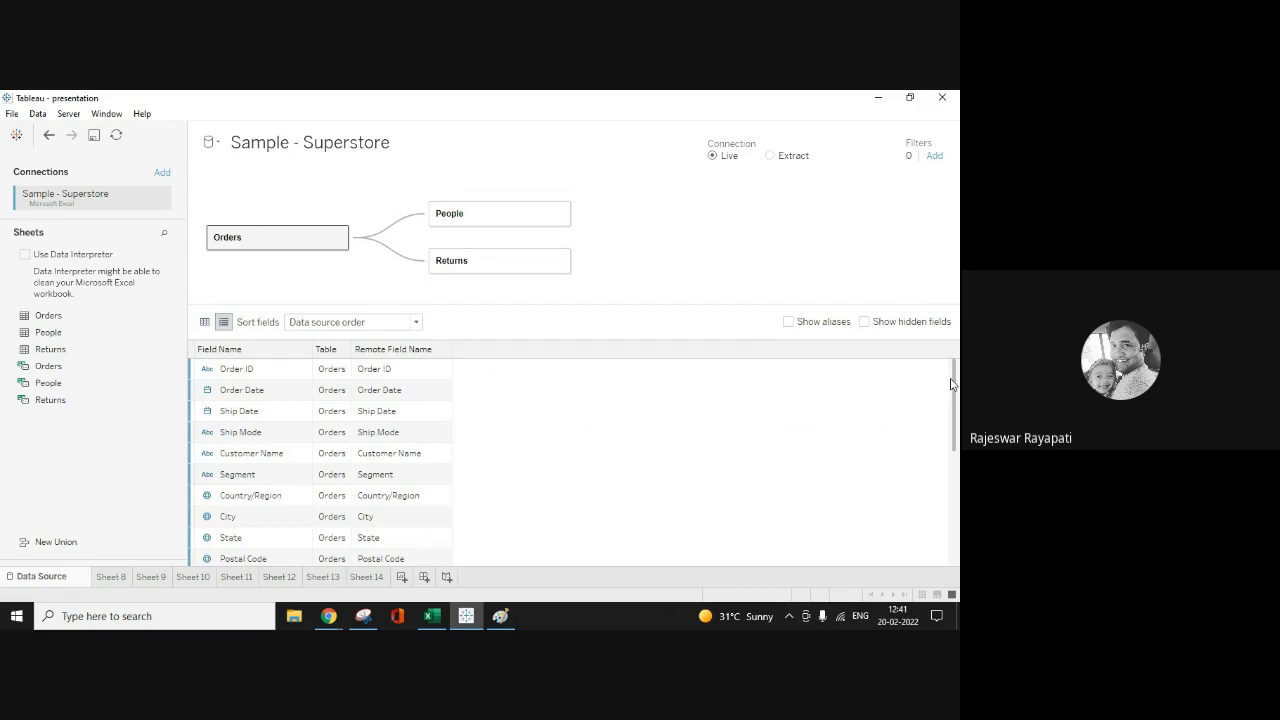
left_click_drag(953, 385, 957, 490)
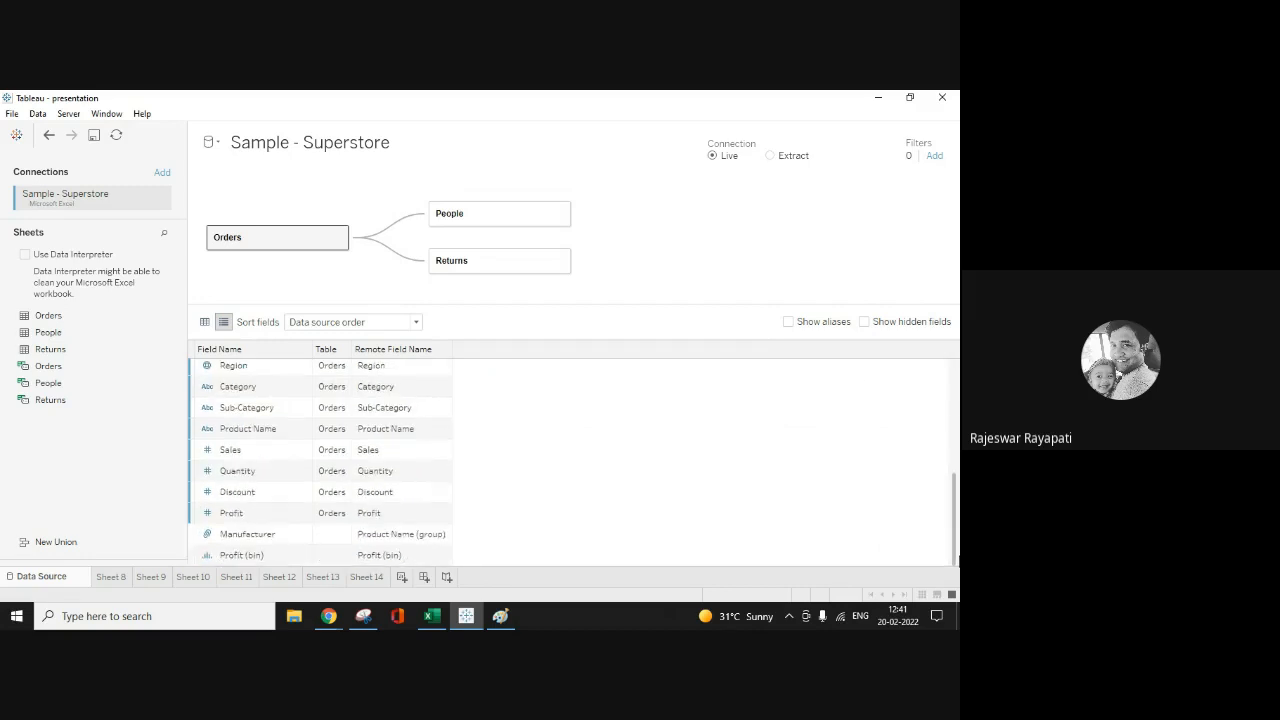
scroll(897, 366, "up", 4)
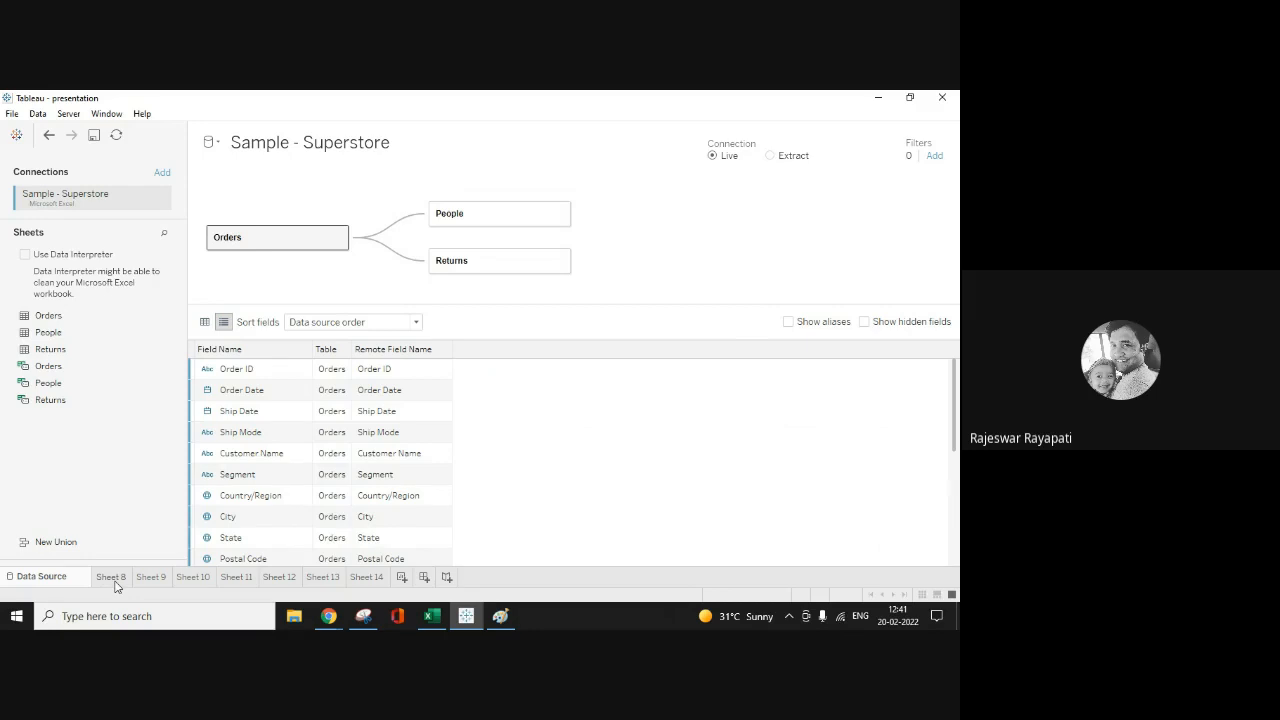
mouse_move(115, 586)
left_click_drag(955, 407, 957, 545)
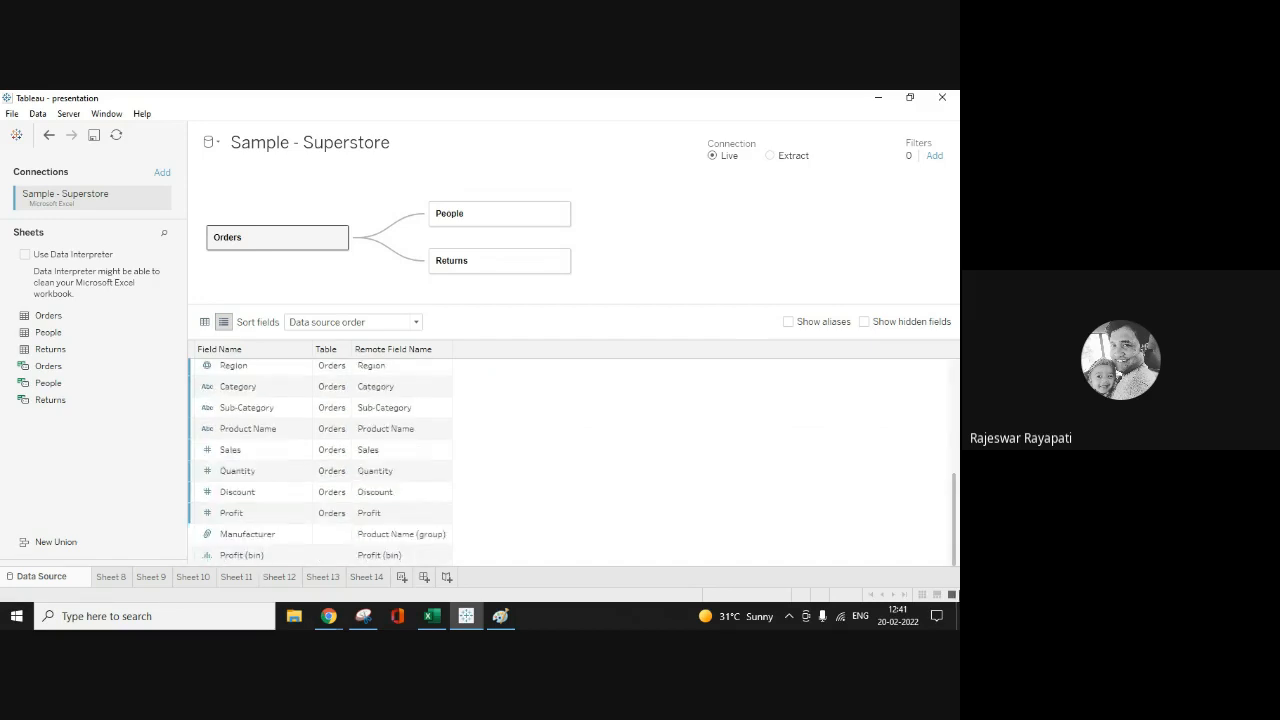
left_click_drag(957, 486, 940, 378)
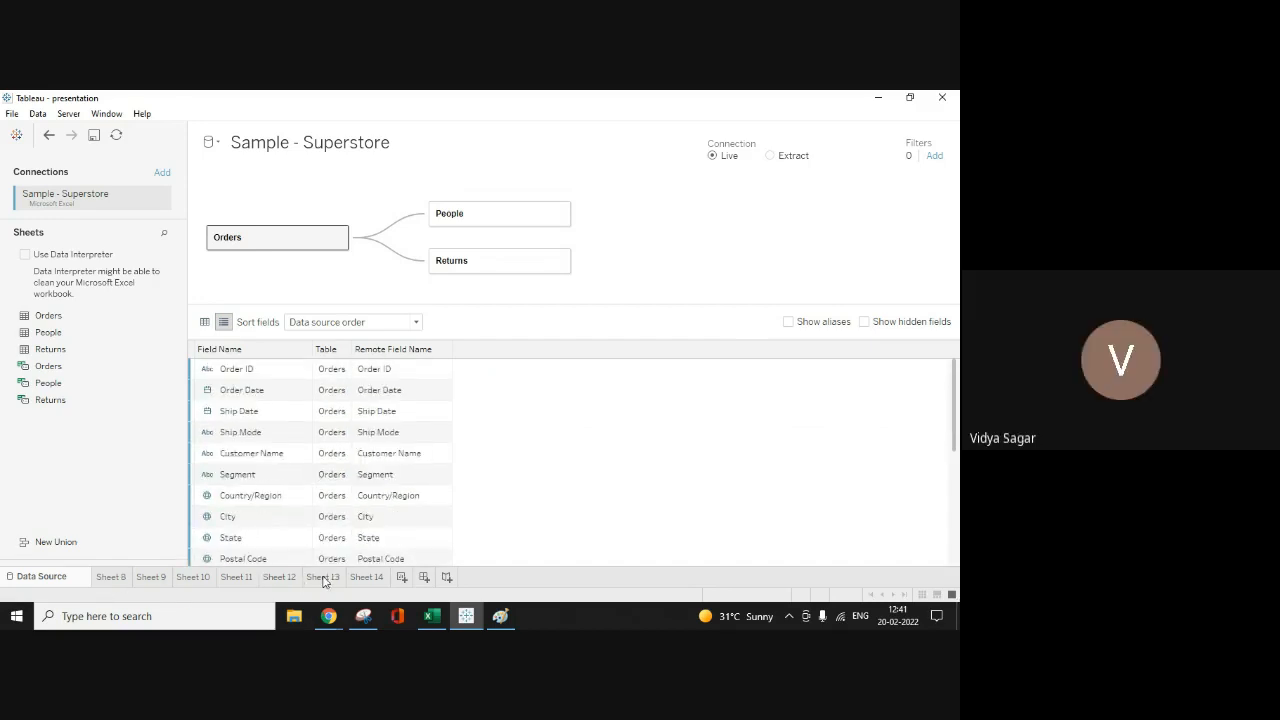
left_click(364, 577)
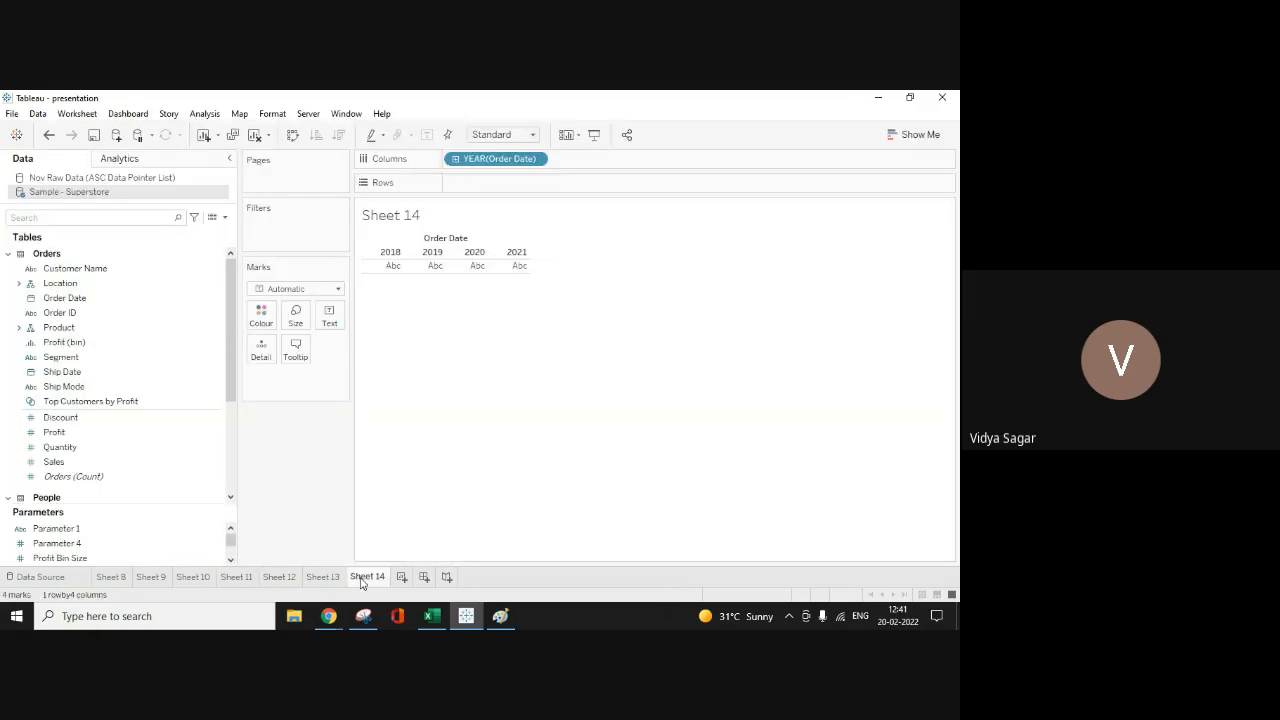
Step: Clear Sheet 14 and build a table with Order ID, Customer Name and Segment on the rows, in that order
left_click(256, 135)
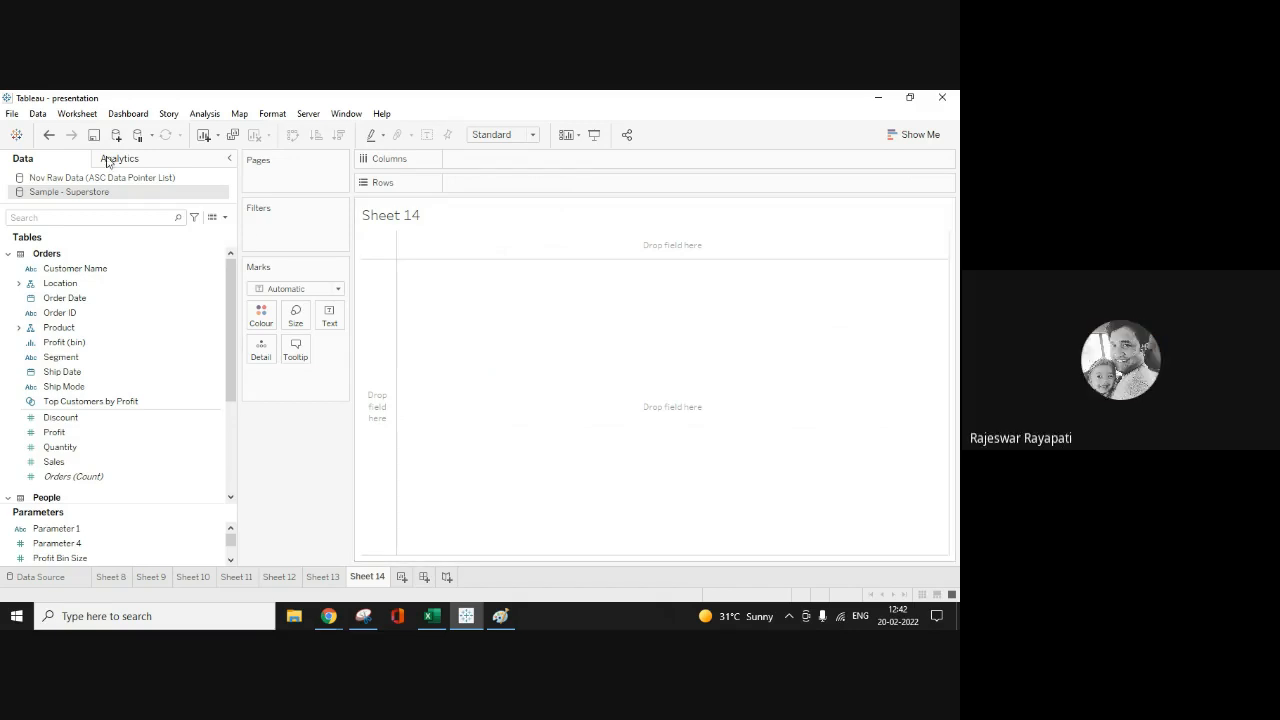
left_click(115, 328)
left_click(153, 345)
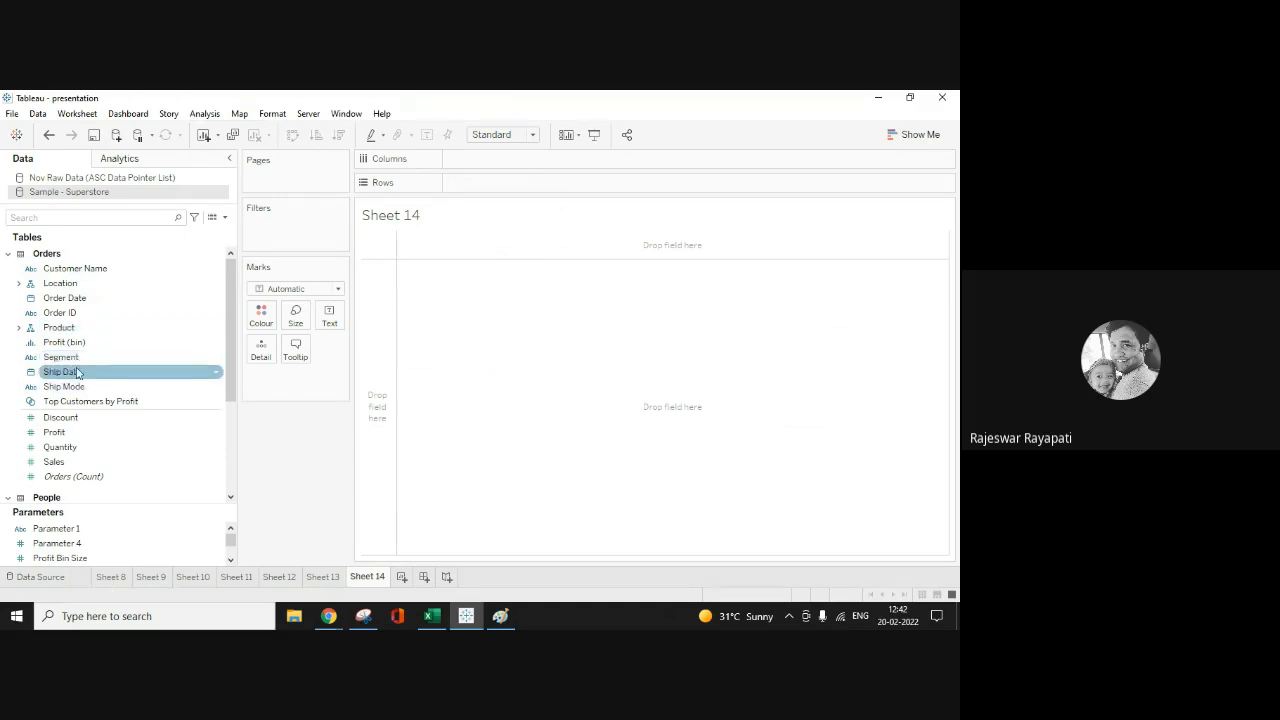
left_click_drag(72, 268, 487, 186)
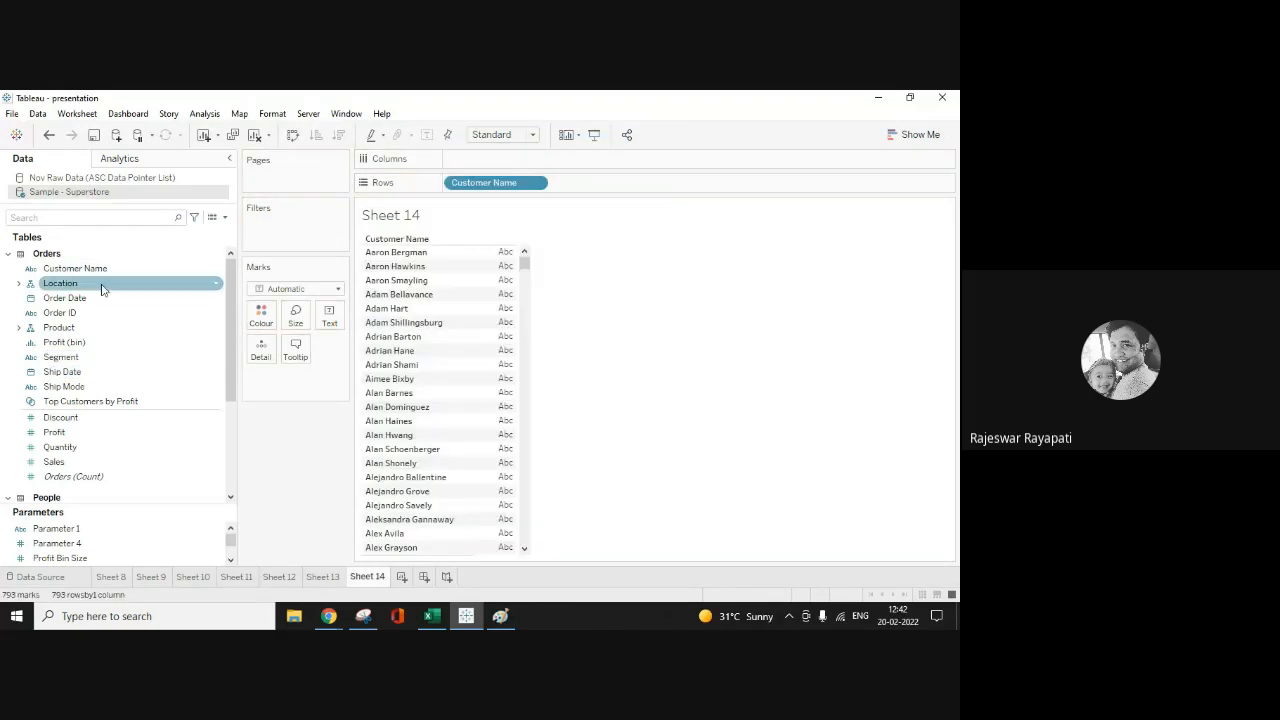
left_click_drag(62, 357, 600, 184)
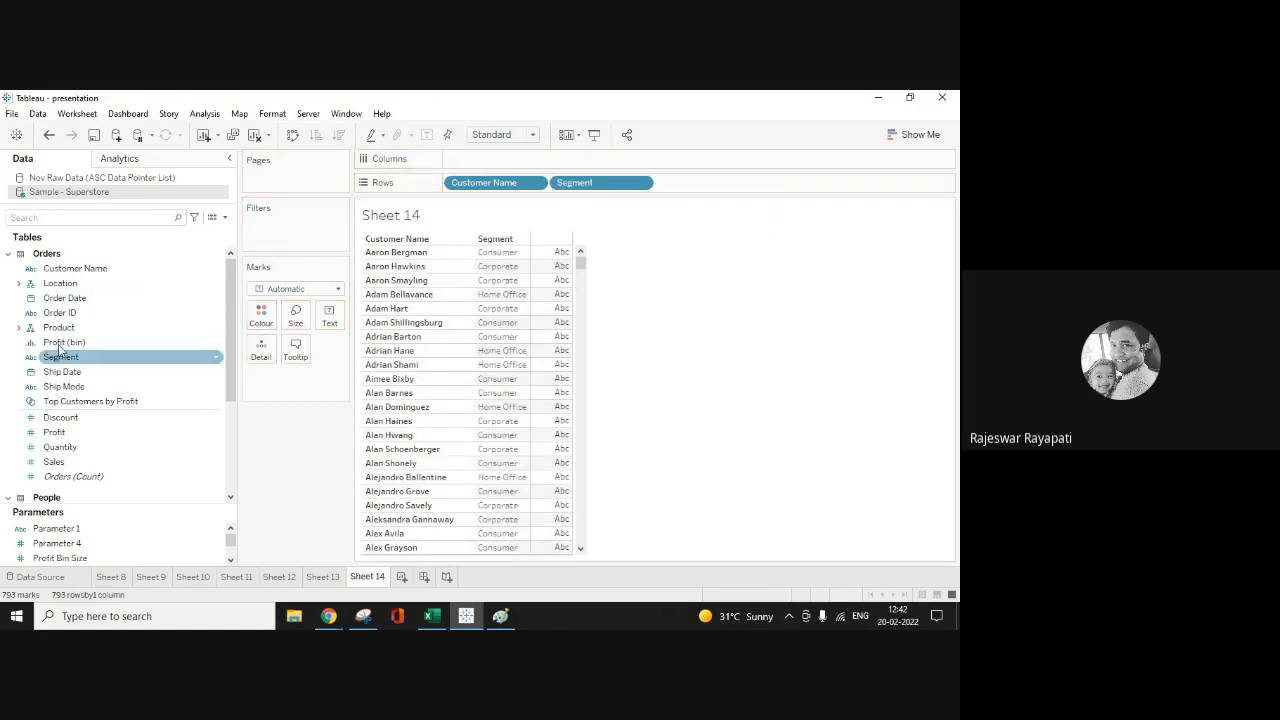
mouse_move(60, 313)
left_mouse_down()
mouse_move(686, 198)
mouse_move(689, 184)
mouse_move(457, 185)
left_mouse_up()
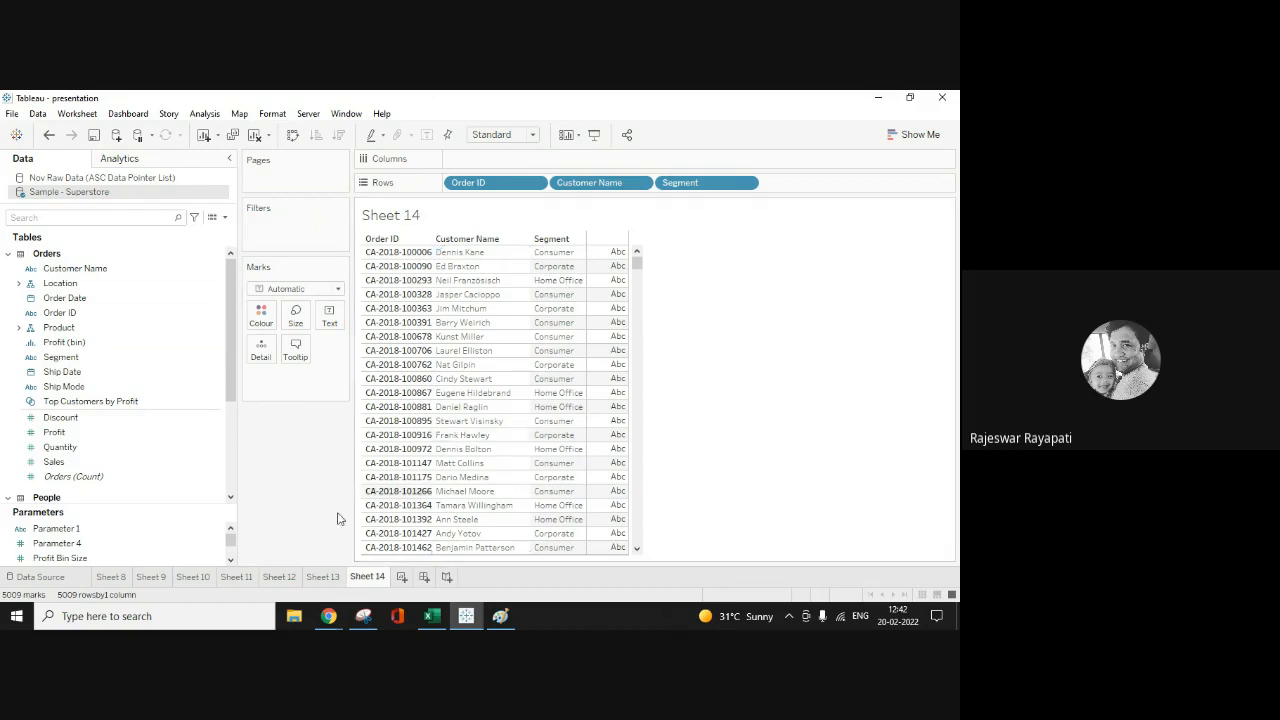
Step: Add a new worksheet, expand the Product hierarchy and place Category on the rows
left_click(421, 581)
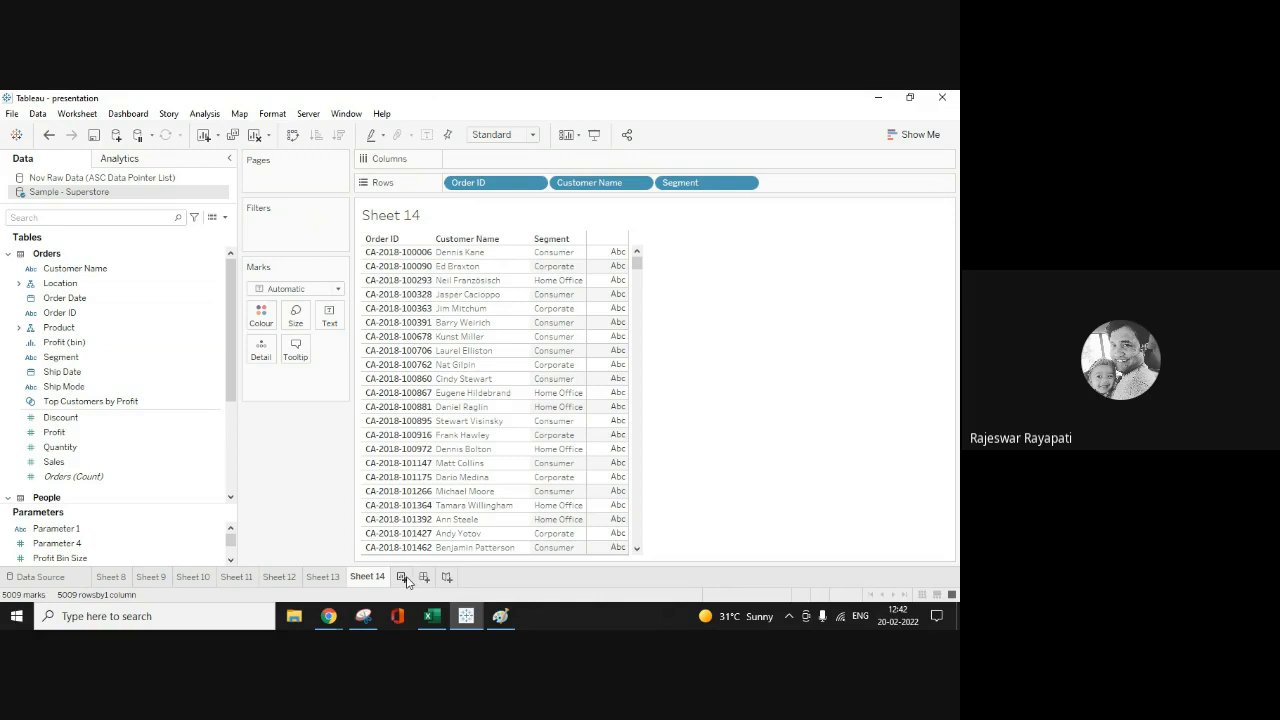
left_click(18, 327)
left_click_drag(72, 342, 516, 181)
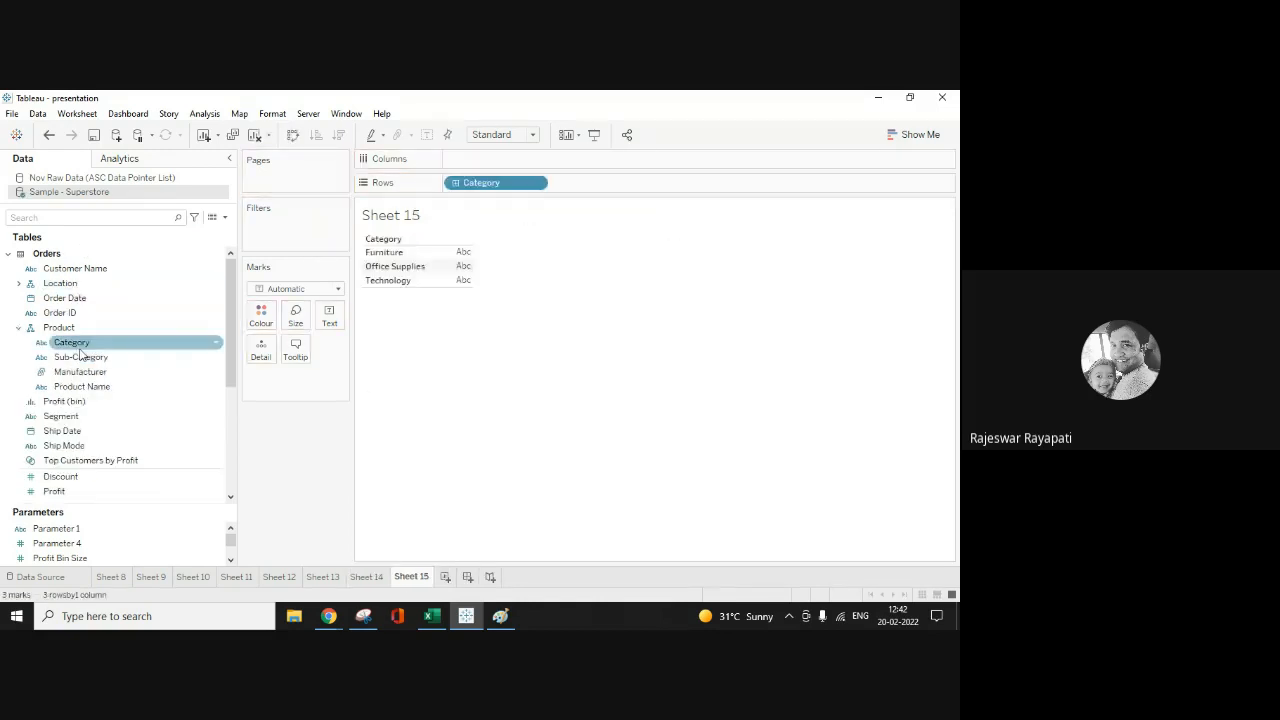
Step: Add Sub-Category, Product Name and Order ID after Category on the rows of Sheet 15, including all Order ID members
left_click_drag(80, 362, 734, 183)
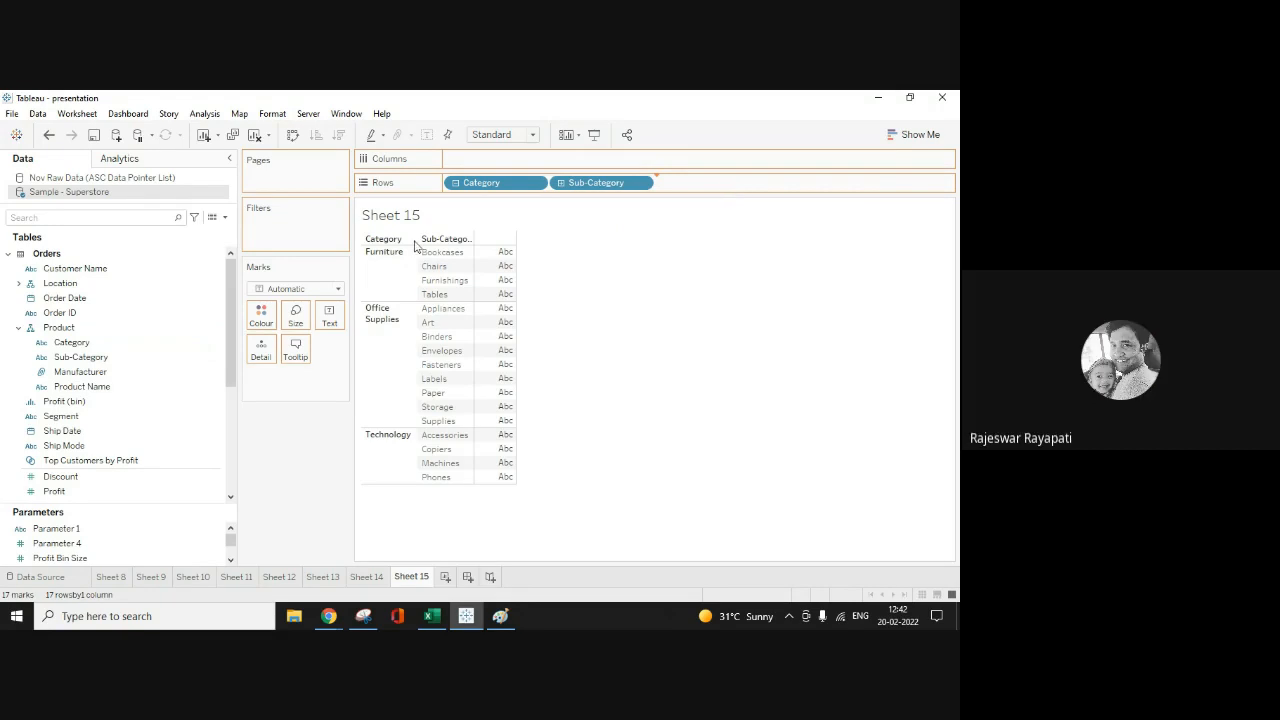
type("ord")
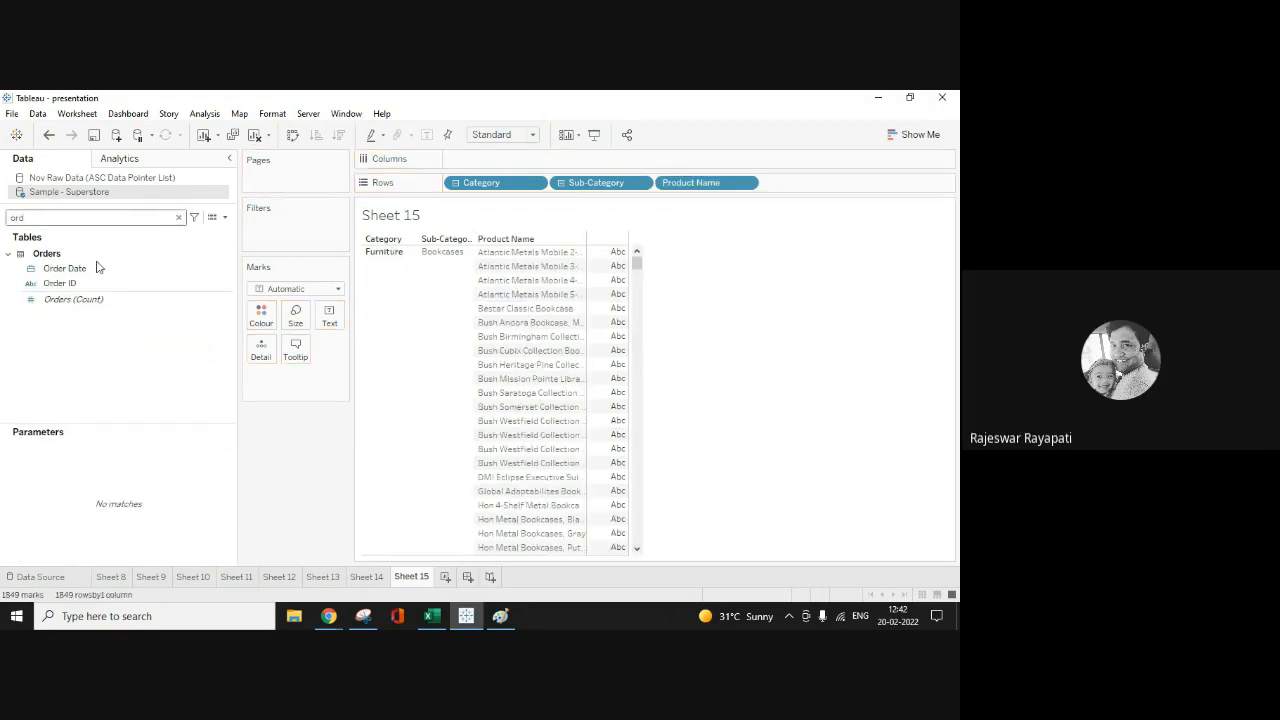
left_click(72, 270)
left_click_drag(70, 281, 840, 190)
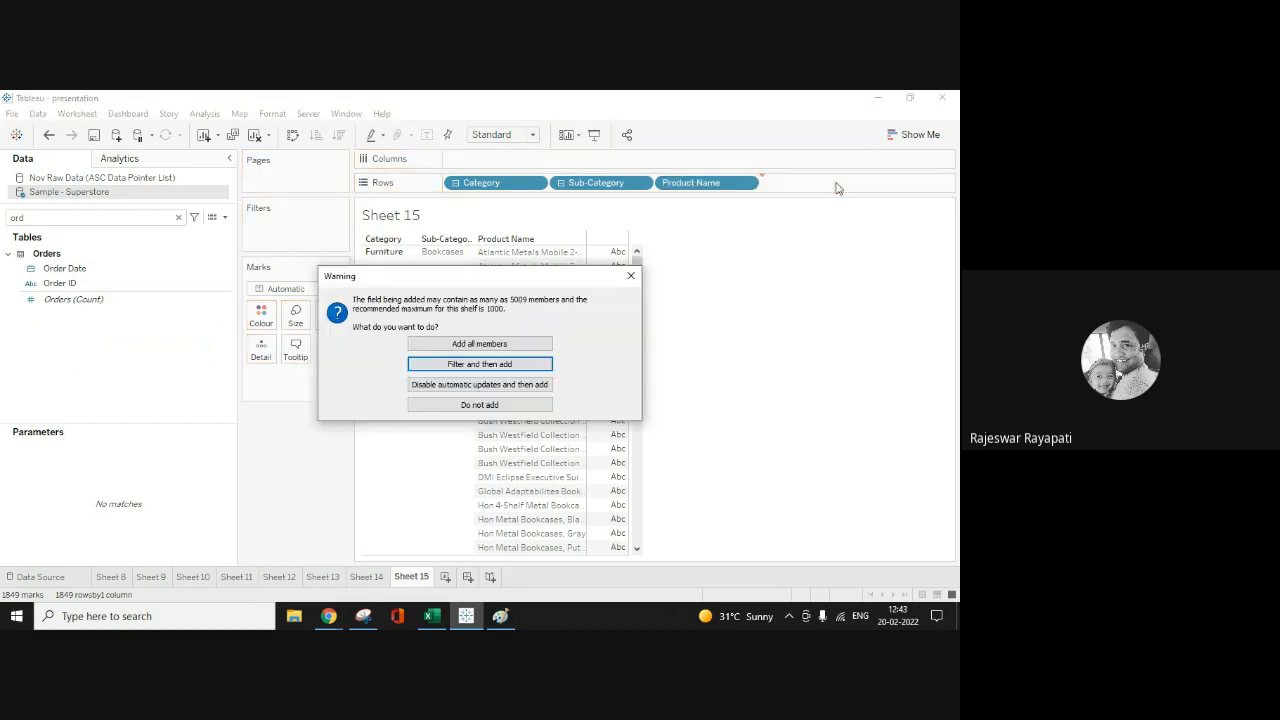
left_click(466, 345)
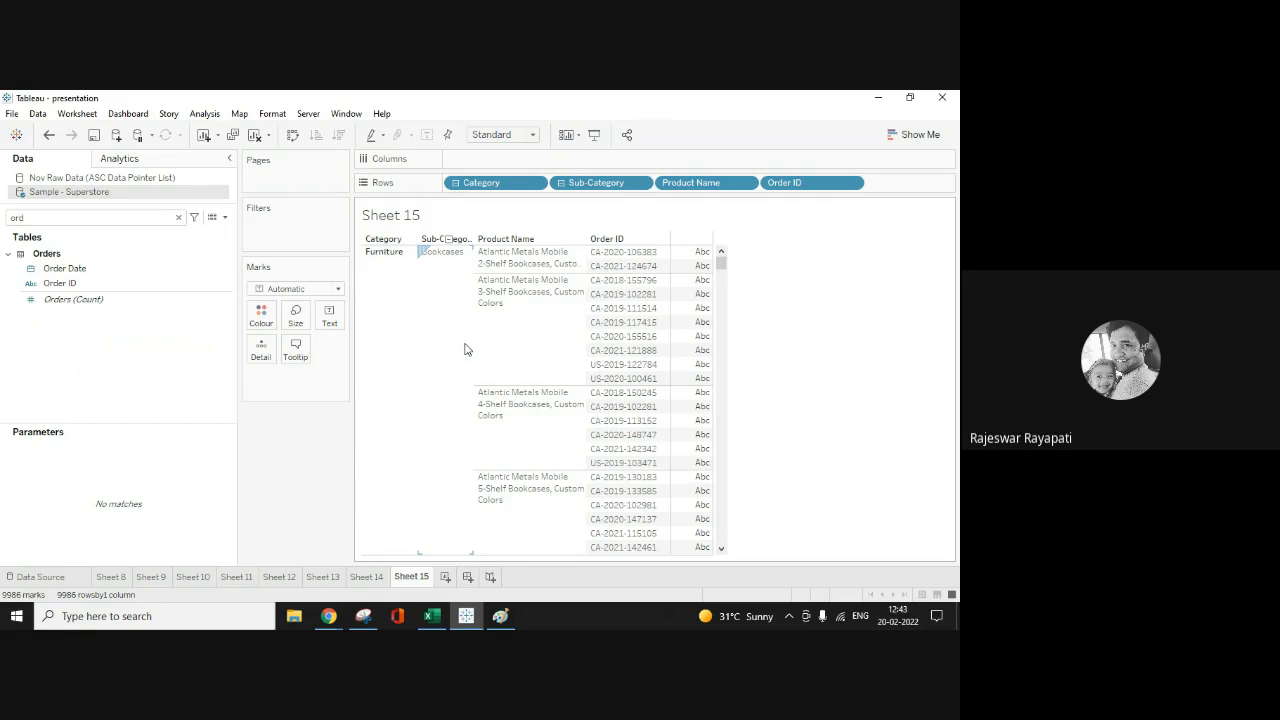
Step: Add a new worksheet and clear the field search to list all Sample - Superstore fields
left_click(446, 578)
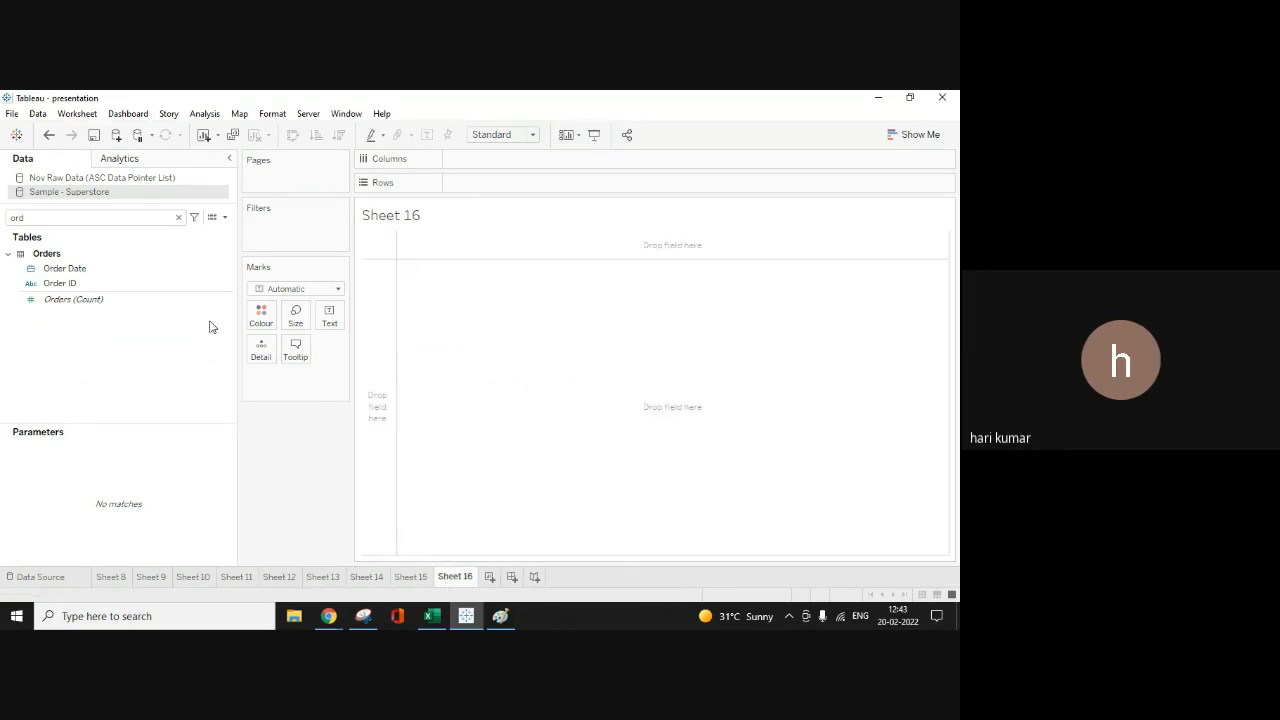
left_click(178, 217)
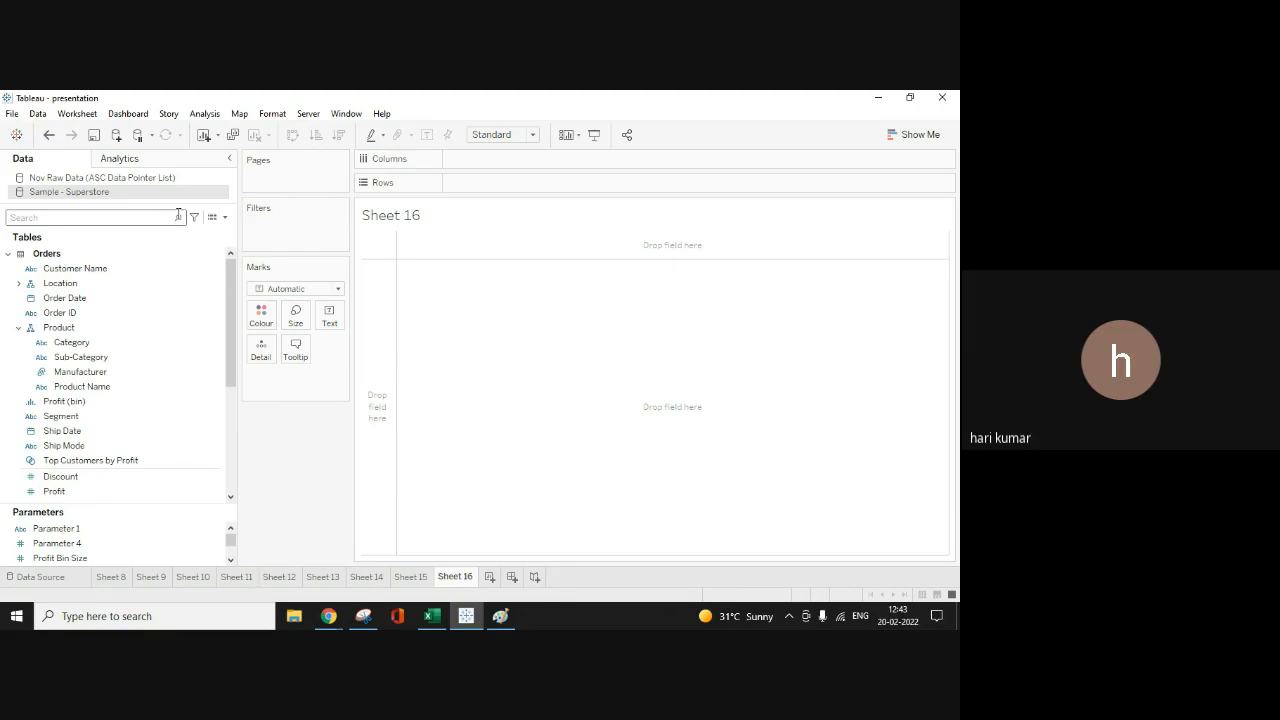
left_click(224, 558)
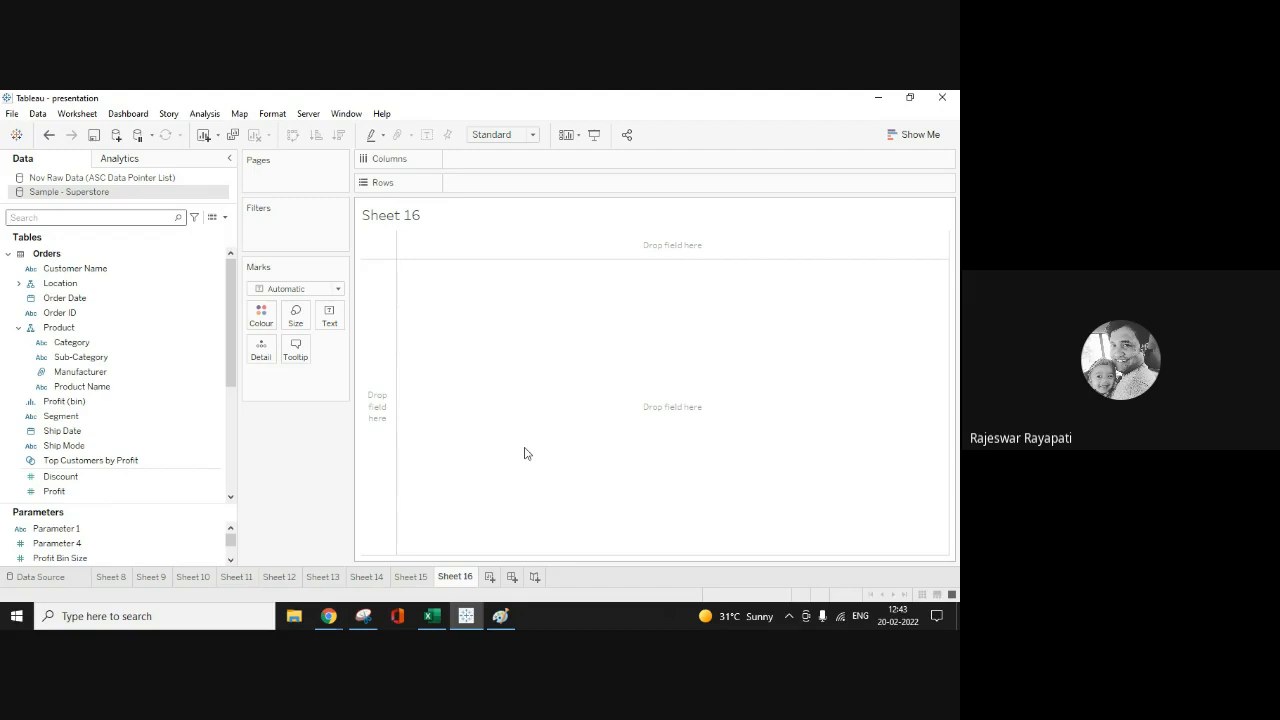
Step: Check the Google Meet call and return to Tableau to view the Sample - Superstore data source
left_click(331, 616)
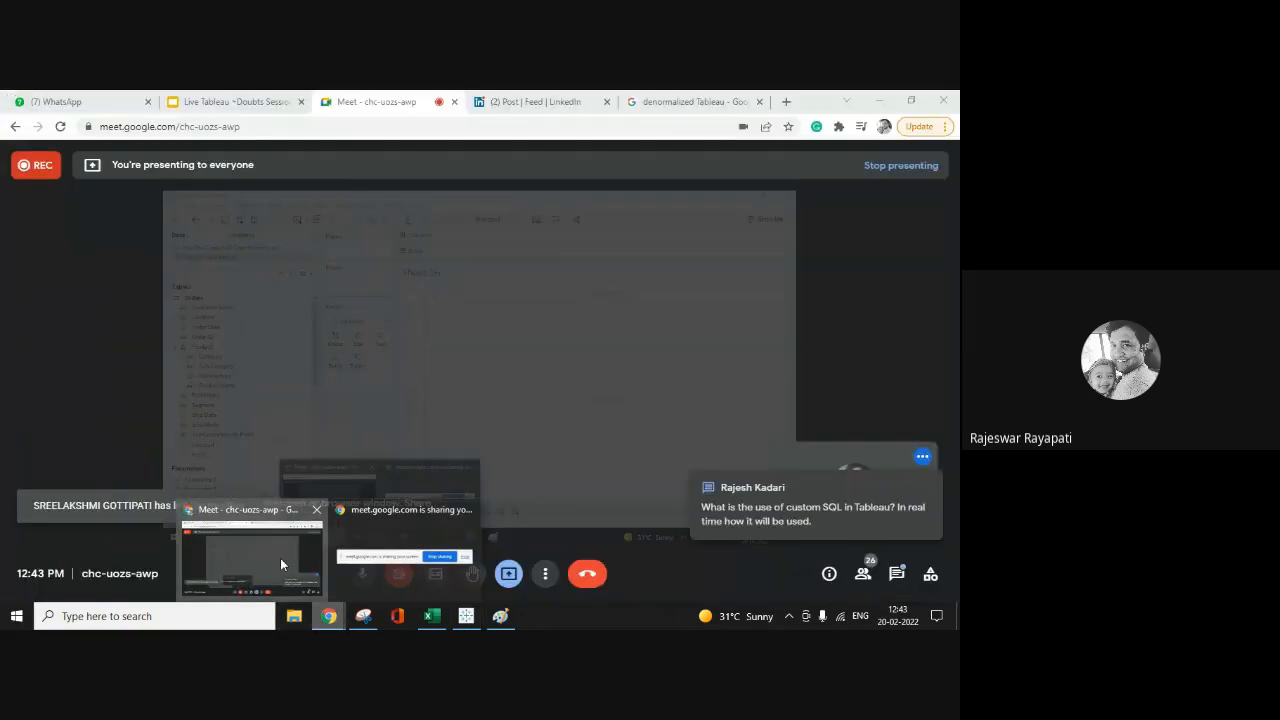
left_click(280, 558)
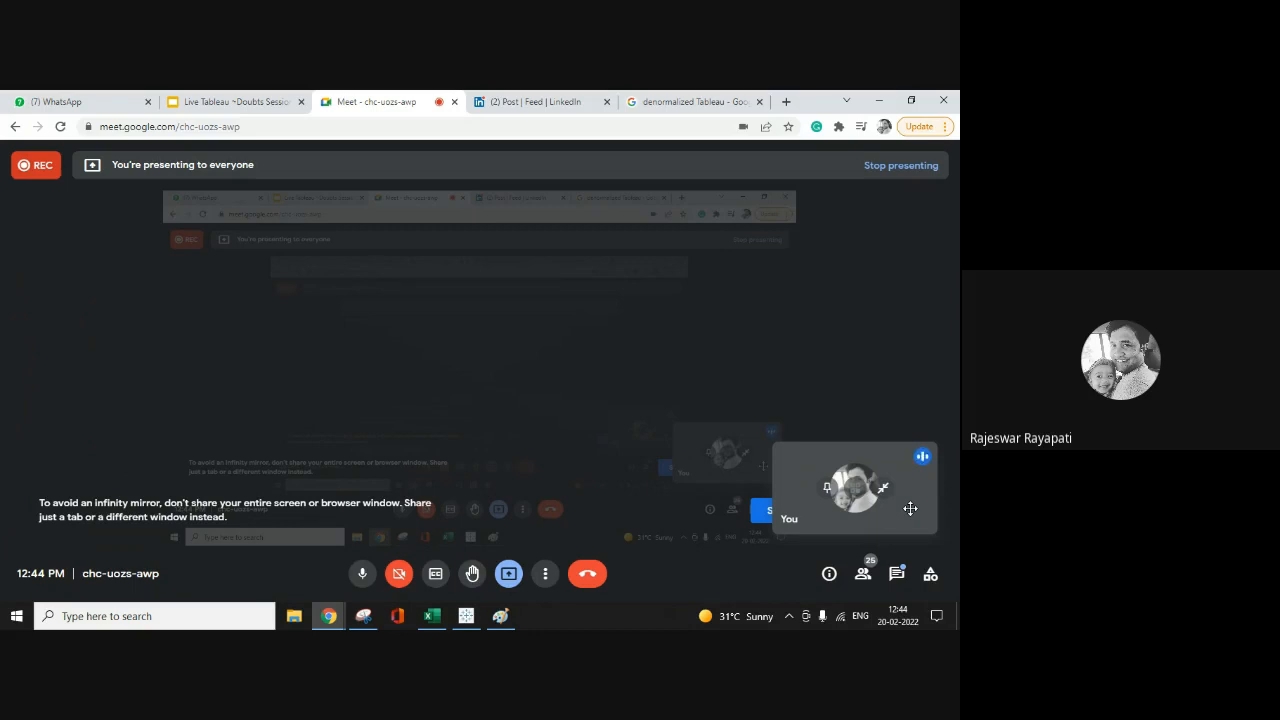
left_click(466, 617)
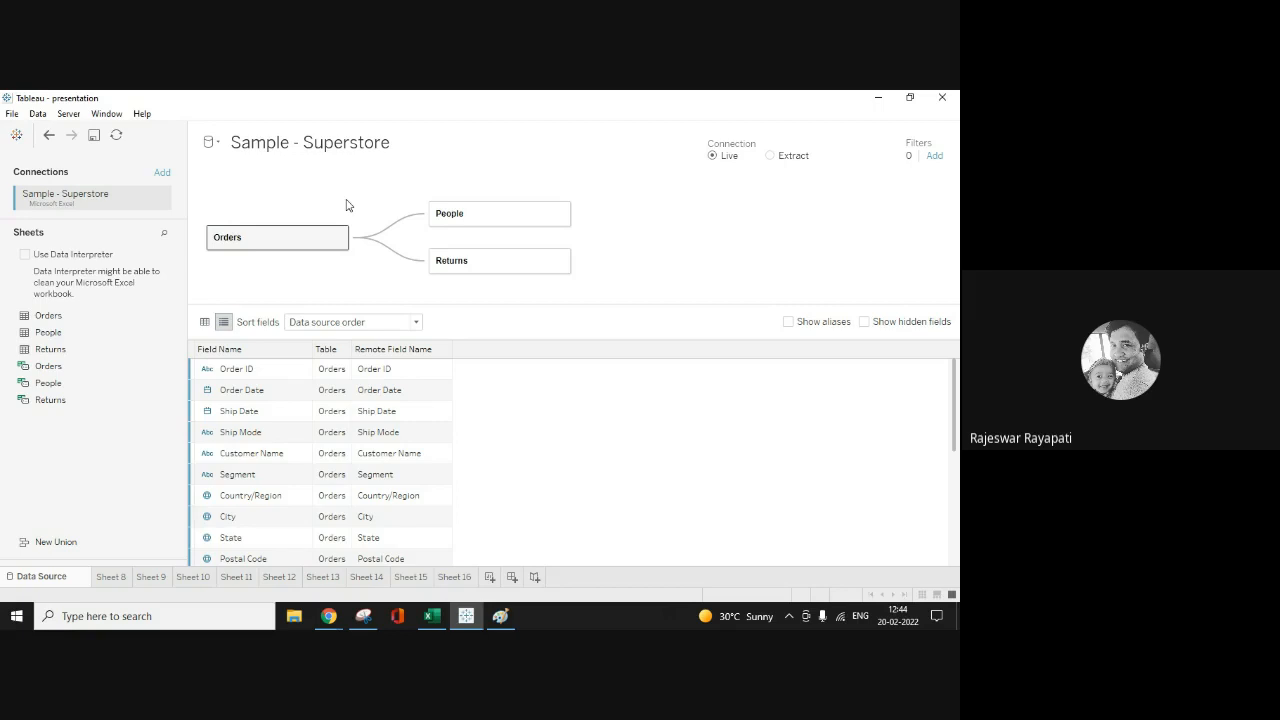
Step: Switch to Google Meet, read the participants' Tableau questions in the in-call messages and close the chat
left_click(329, 616)
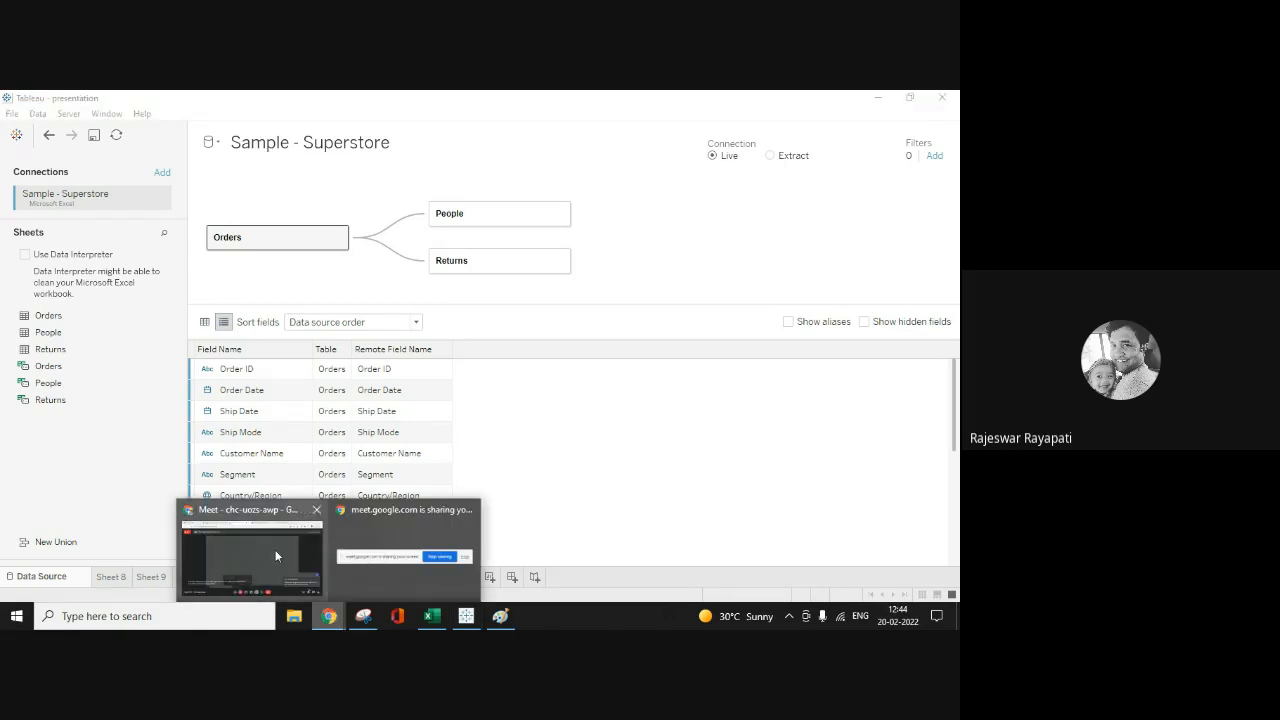
left_click(276, 556)
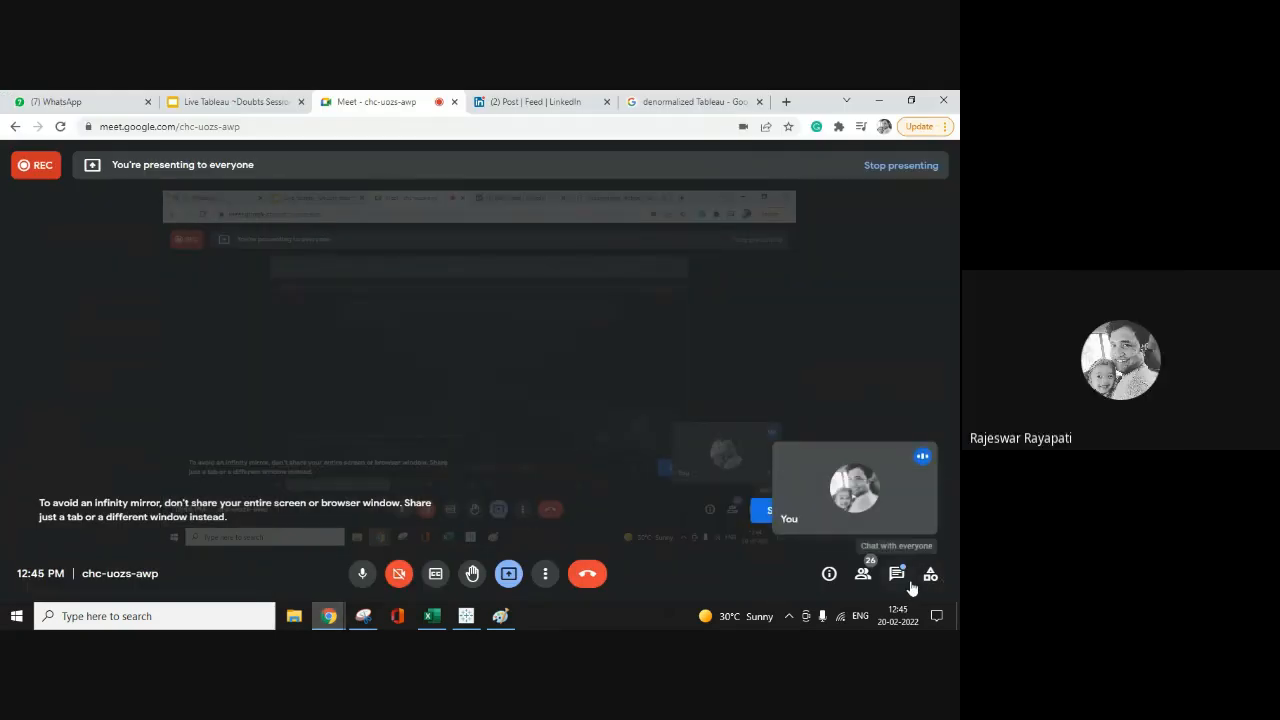
left_click(902, 579)
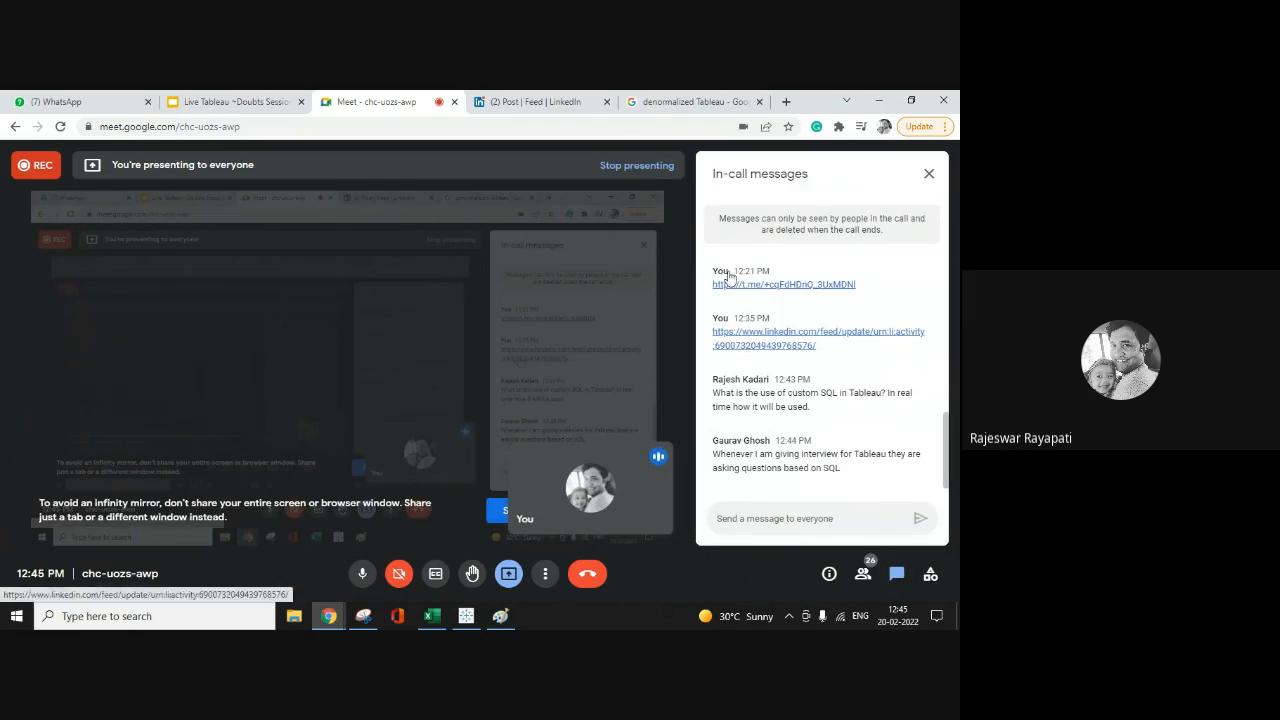
left_click(929, 174)
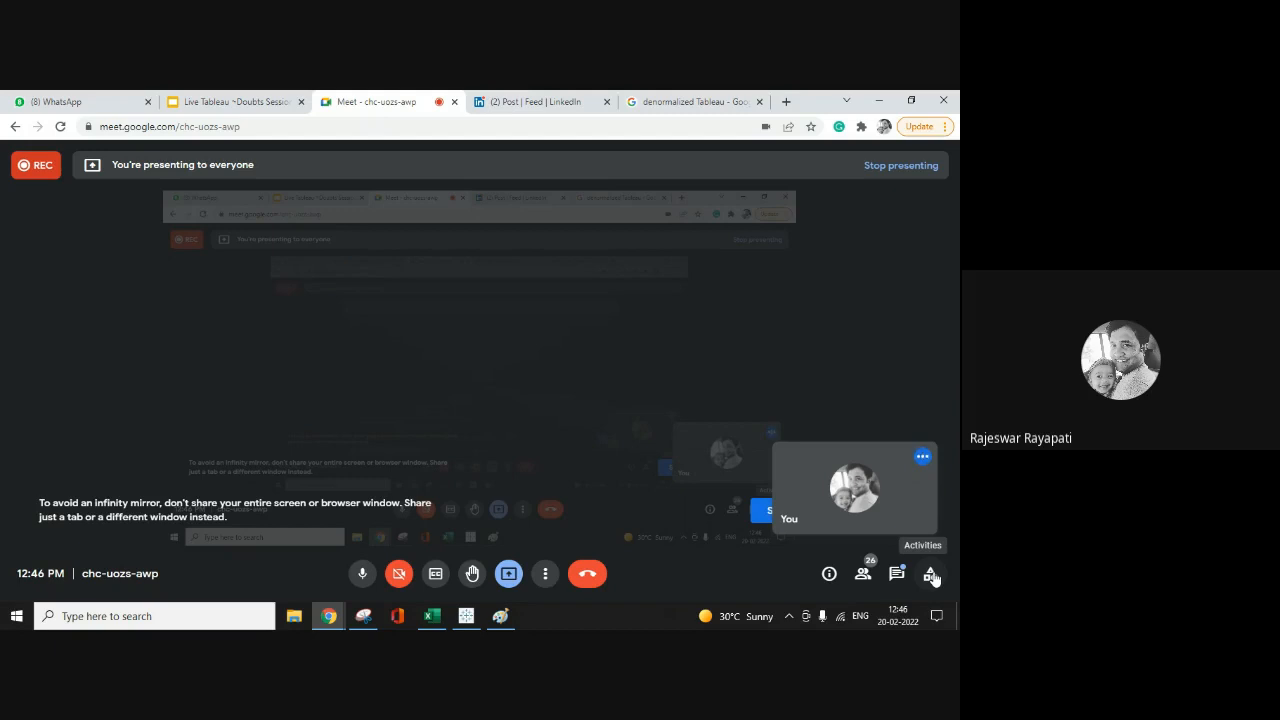
left_click(899, 577)
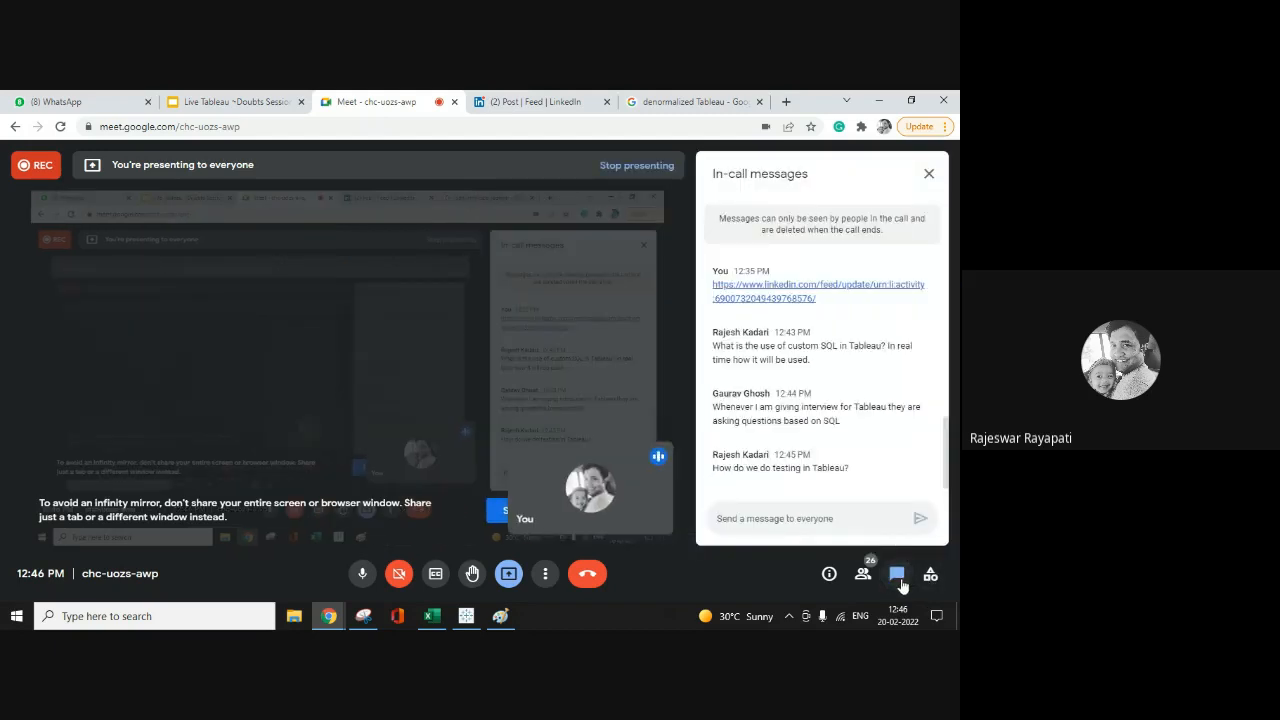
left_click(898, 576)
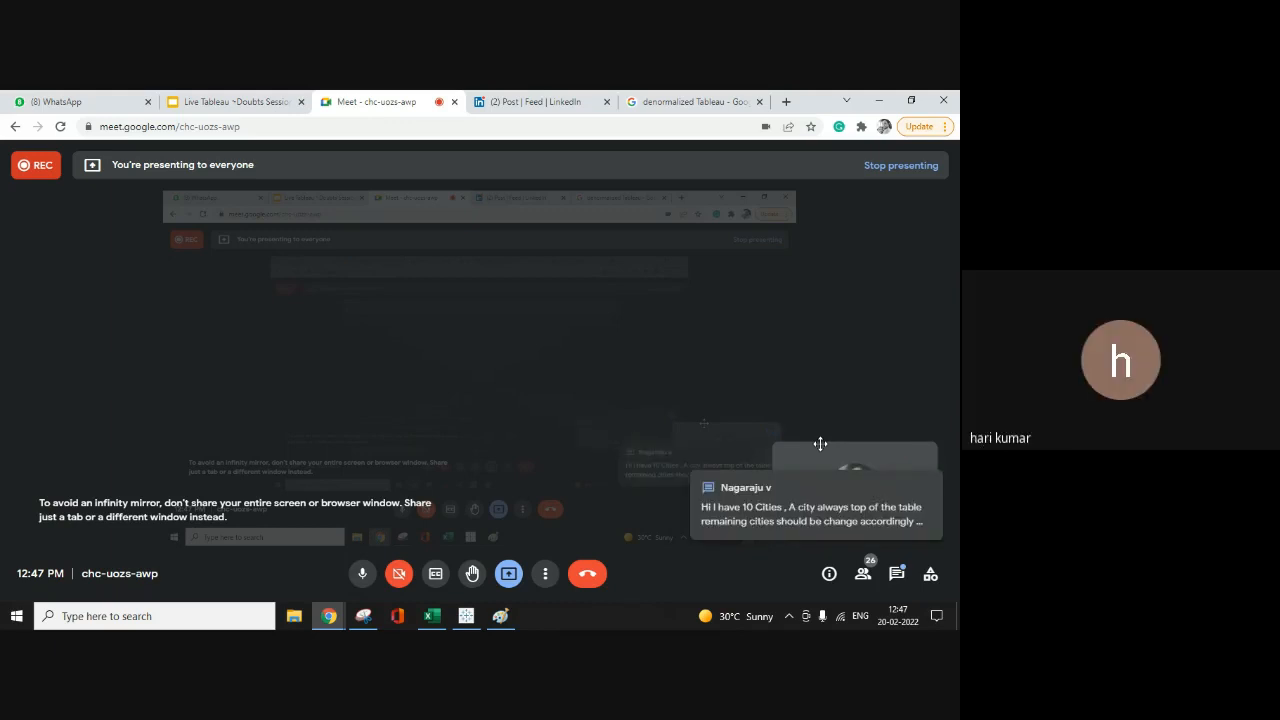
Step: Review the newer and earlier in-call questions, dismiss the raised-hand notification and close the chat
left_click(896, 576)
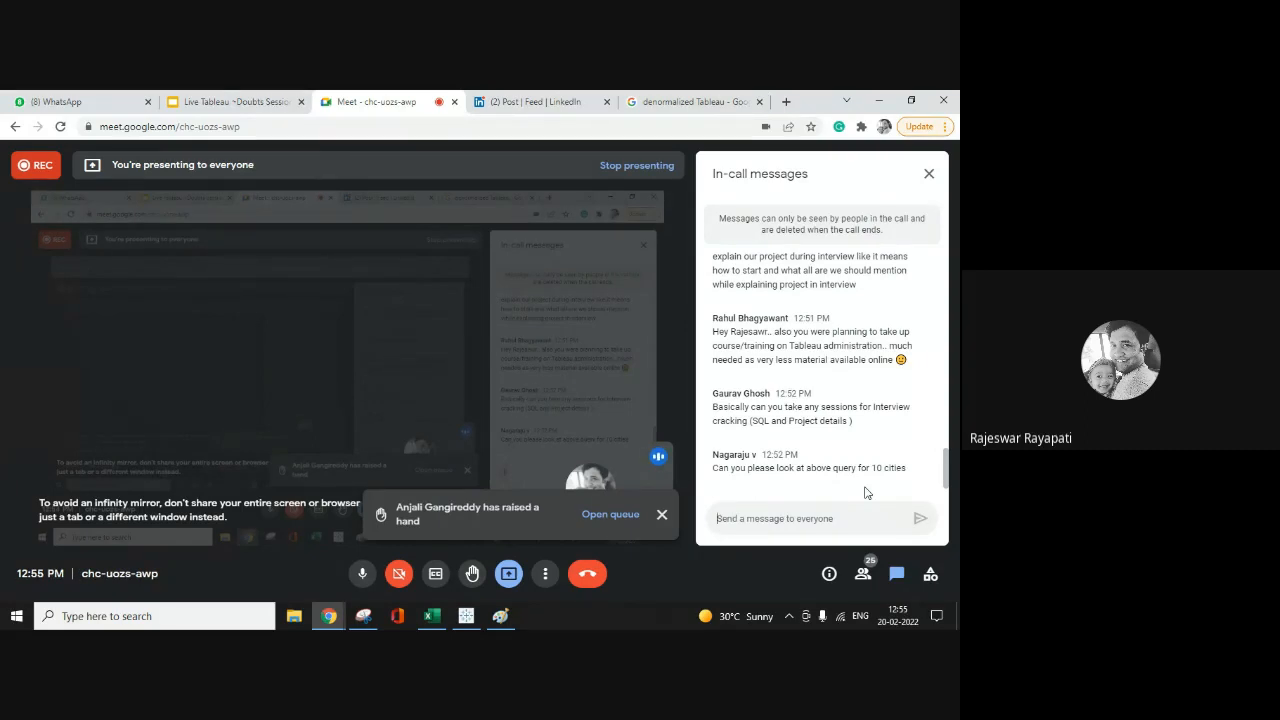
left_click_drag(945, 481, 937, 422)
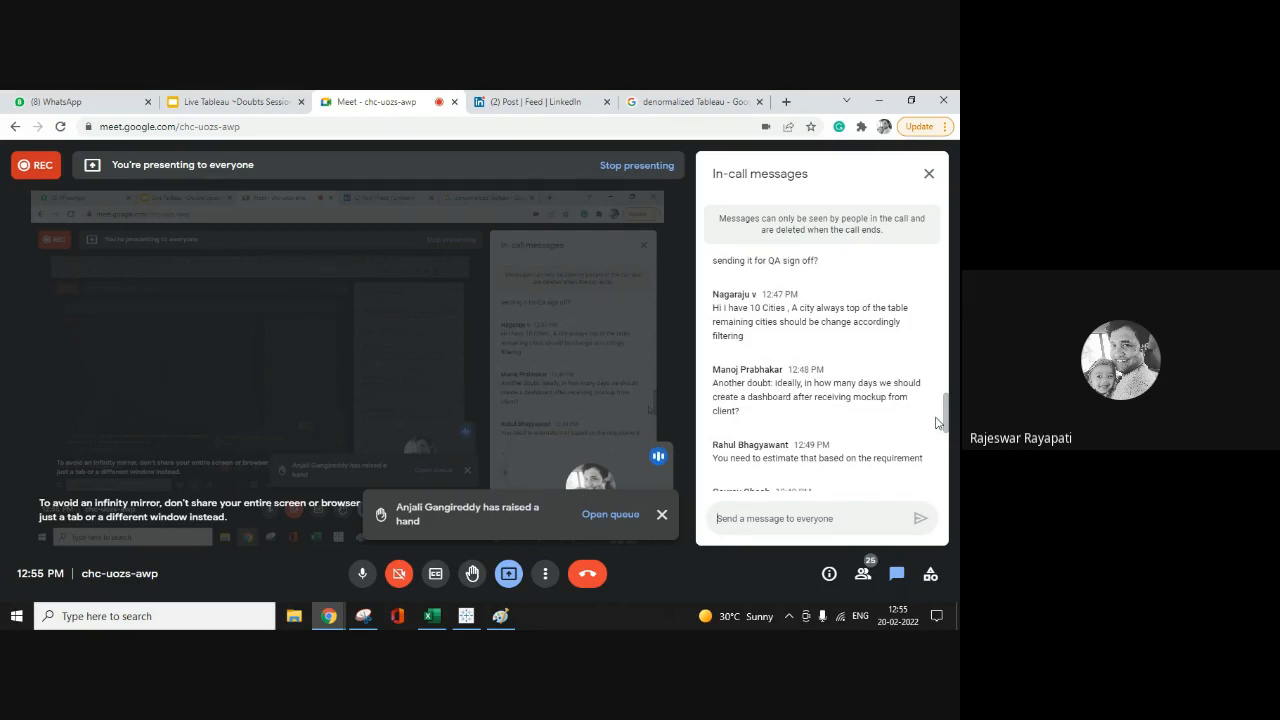
left_click_drag(946, 417, 951, 480)
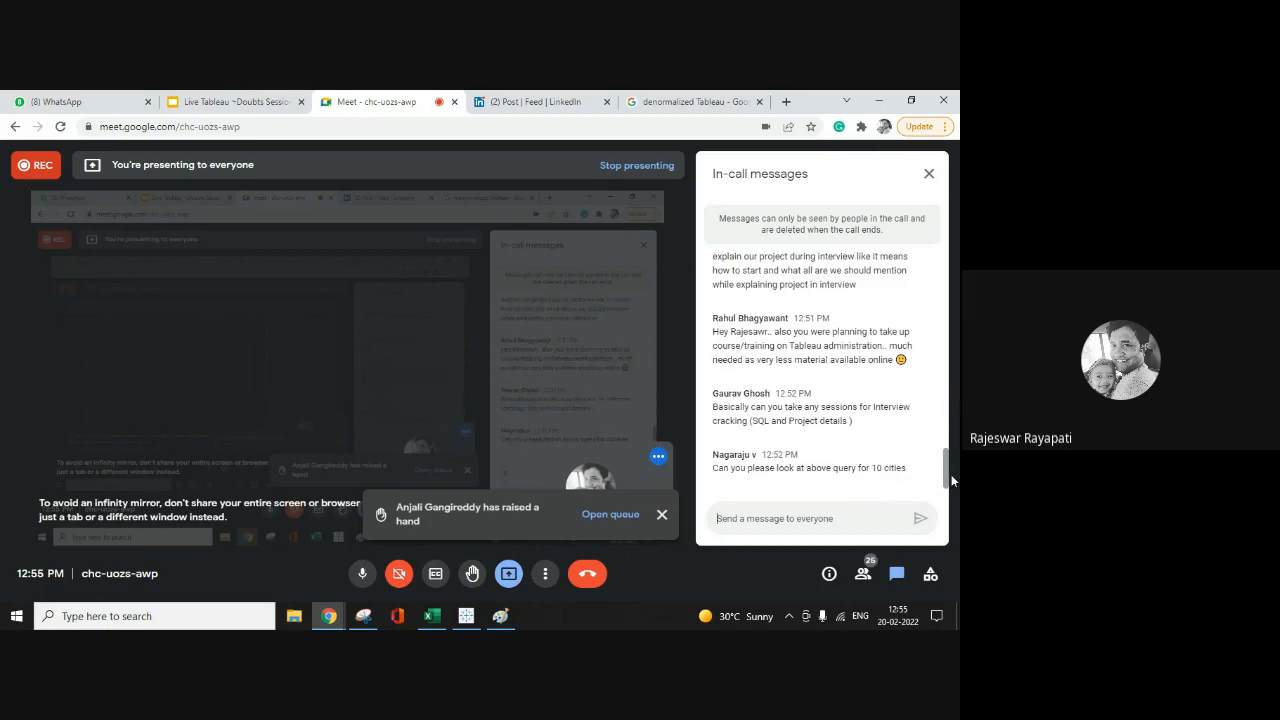
left_click(661, 515)
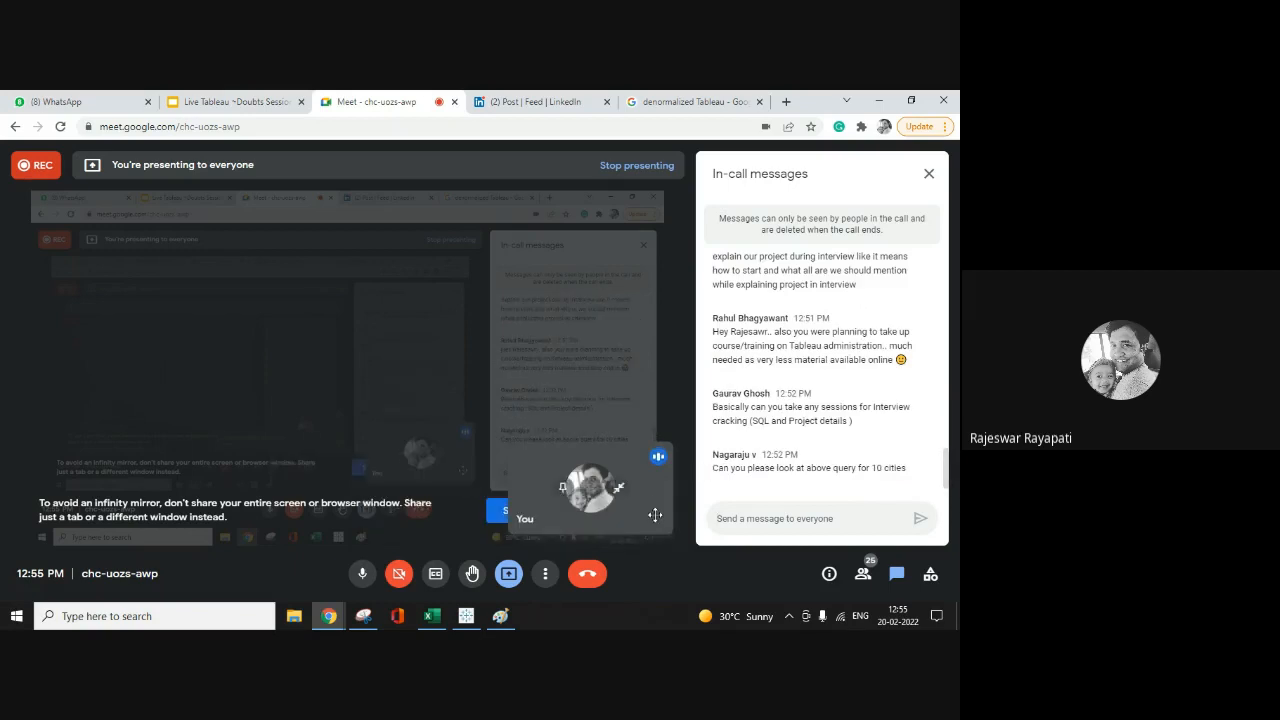
left_click(926, 177)
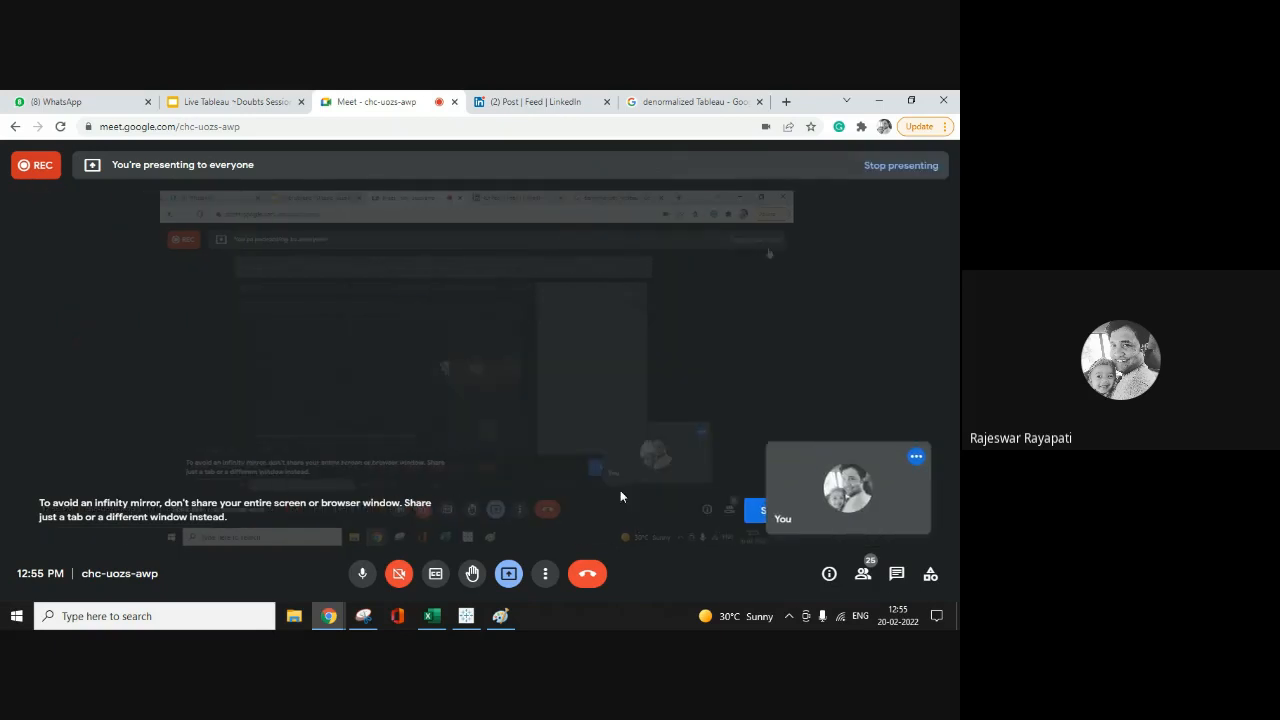
Step: Switch to Tableau, open Sheet 16 and examine the Create Group options for Category, including the member search, without creating a group
left_click(470, 615)
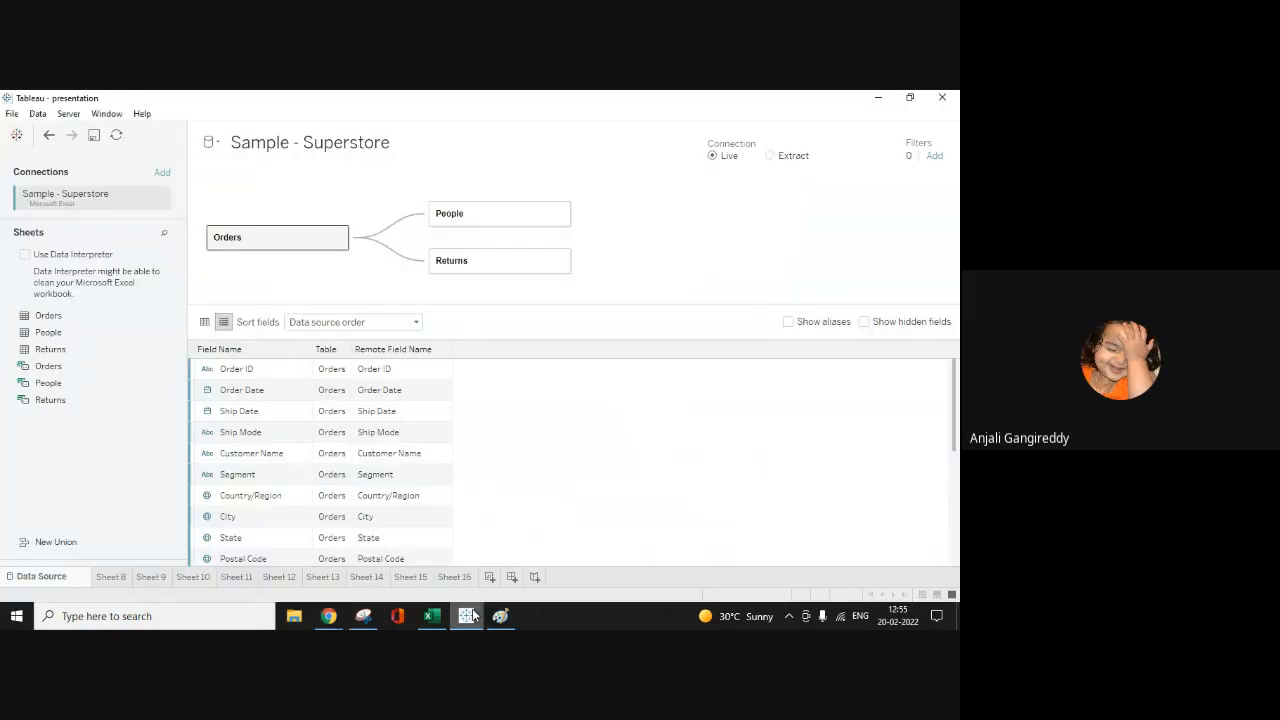
left_click(455, 577)
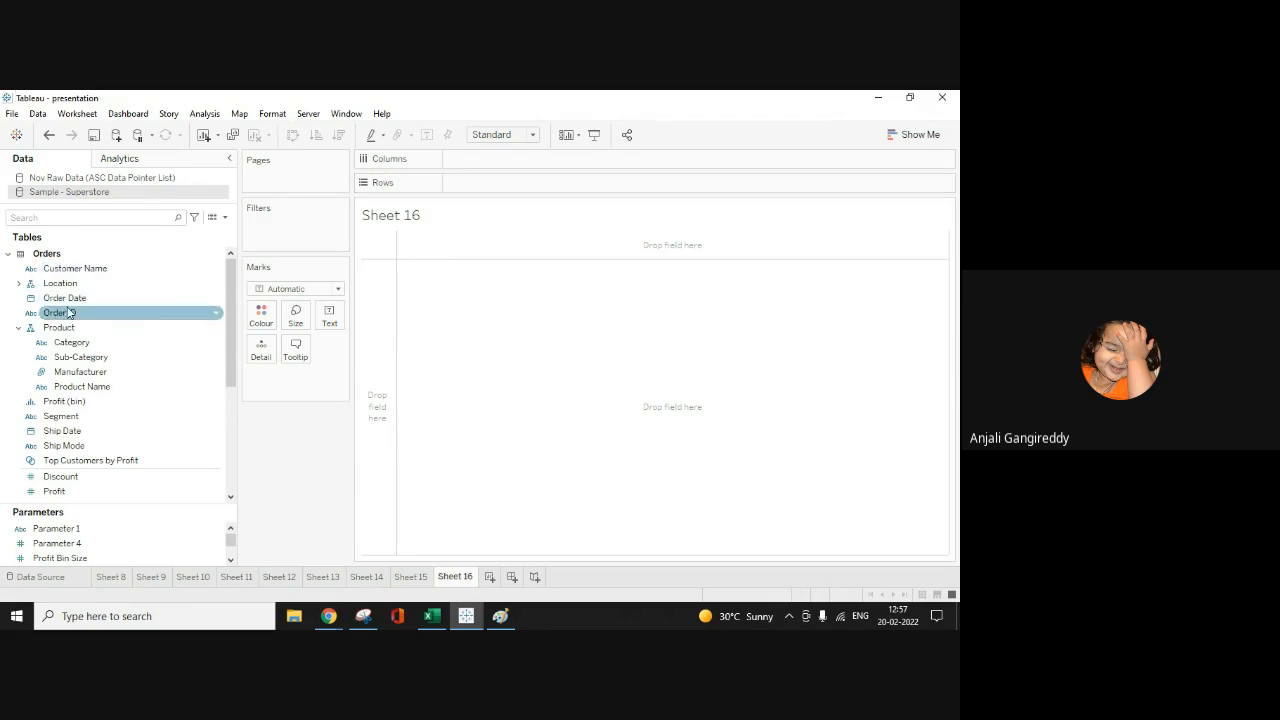
right_click(72, 345)
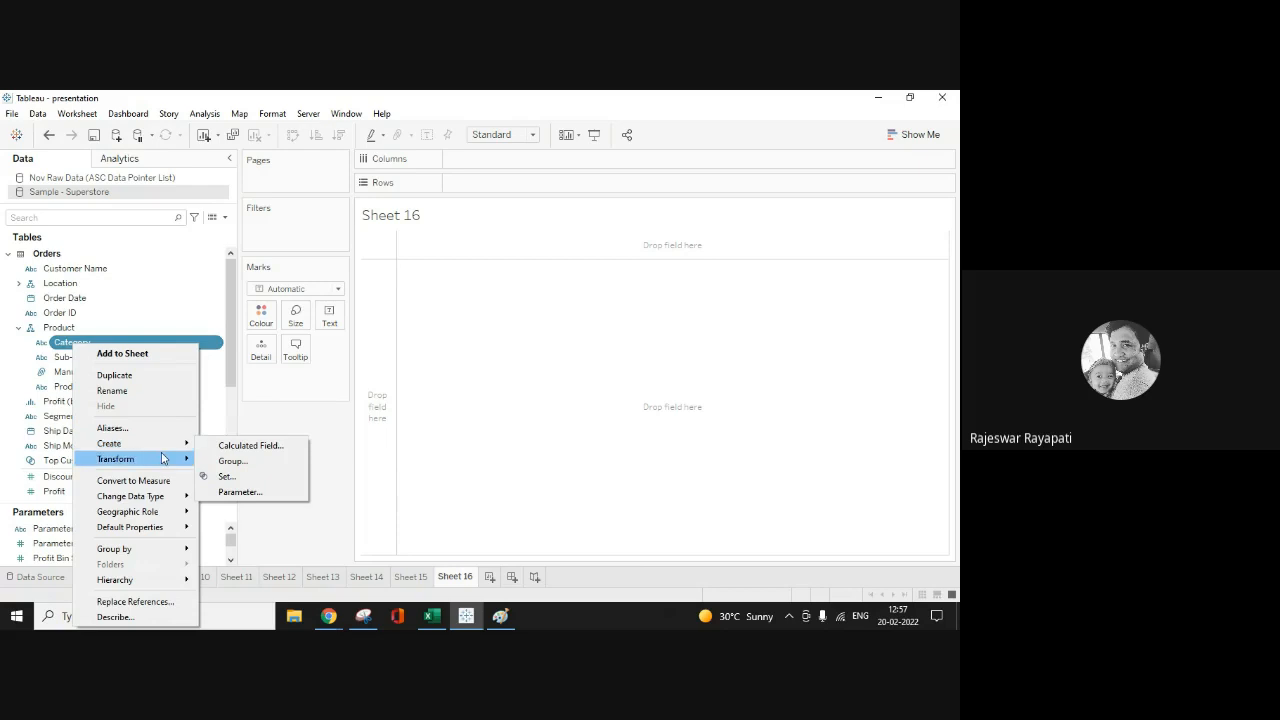
mouse_move(166, 458)
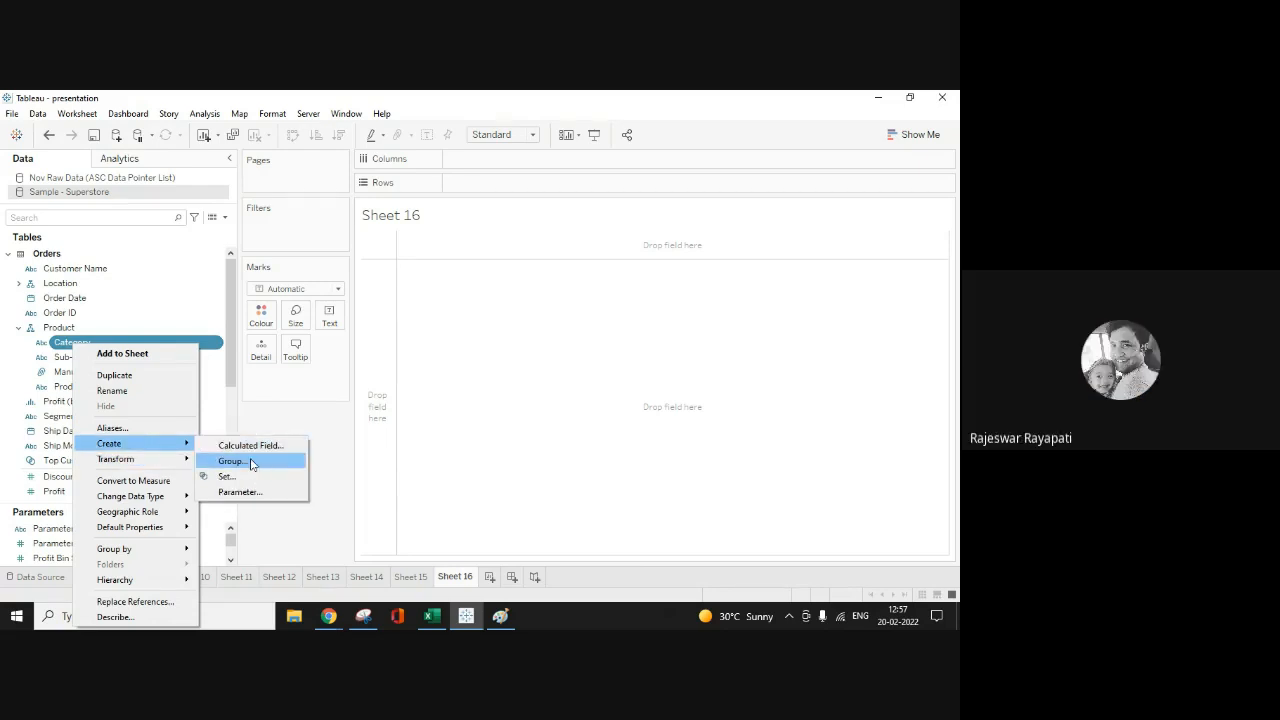
left_click(252, 463)
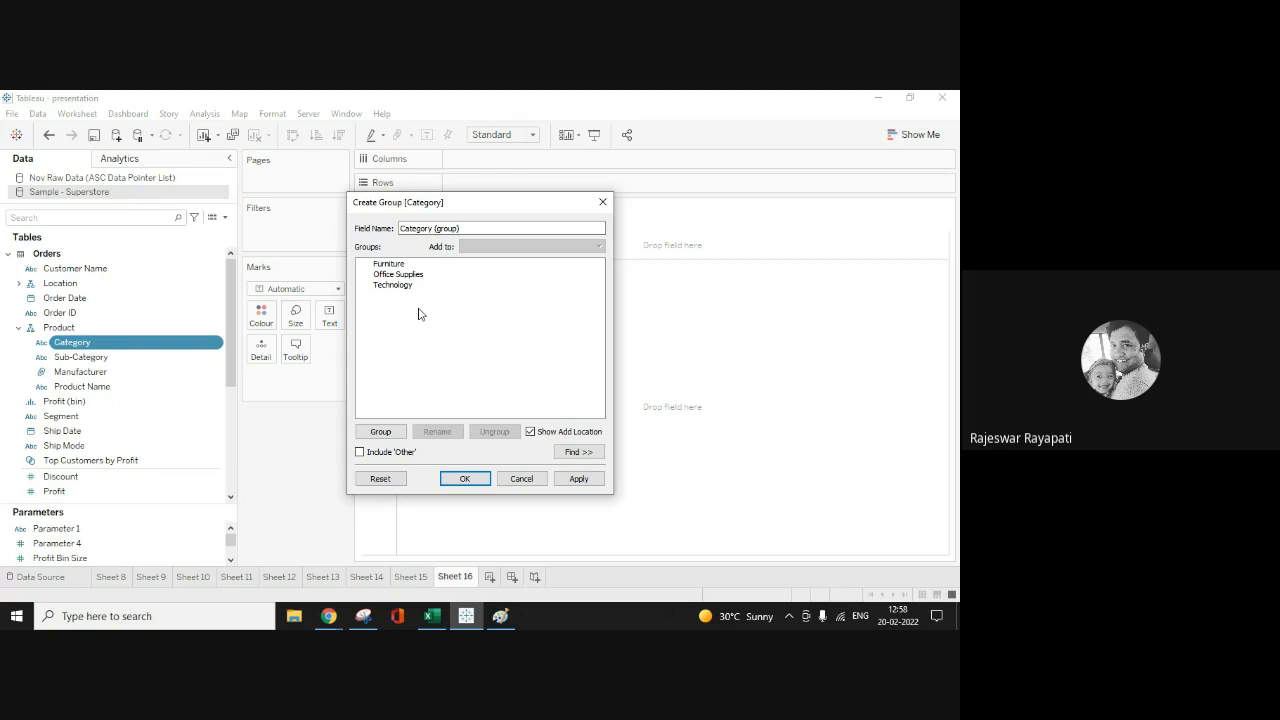
left_click(578, 457)
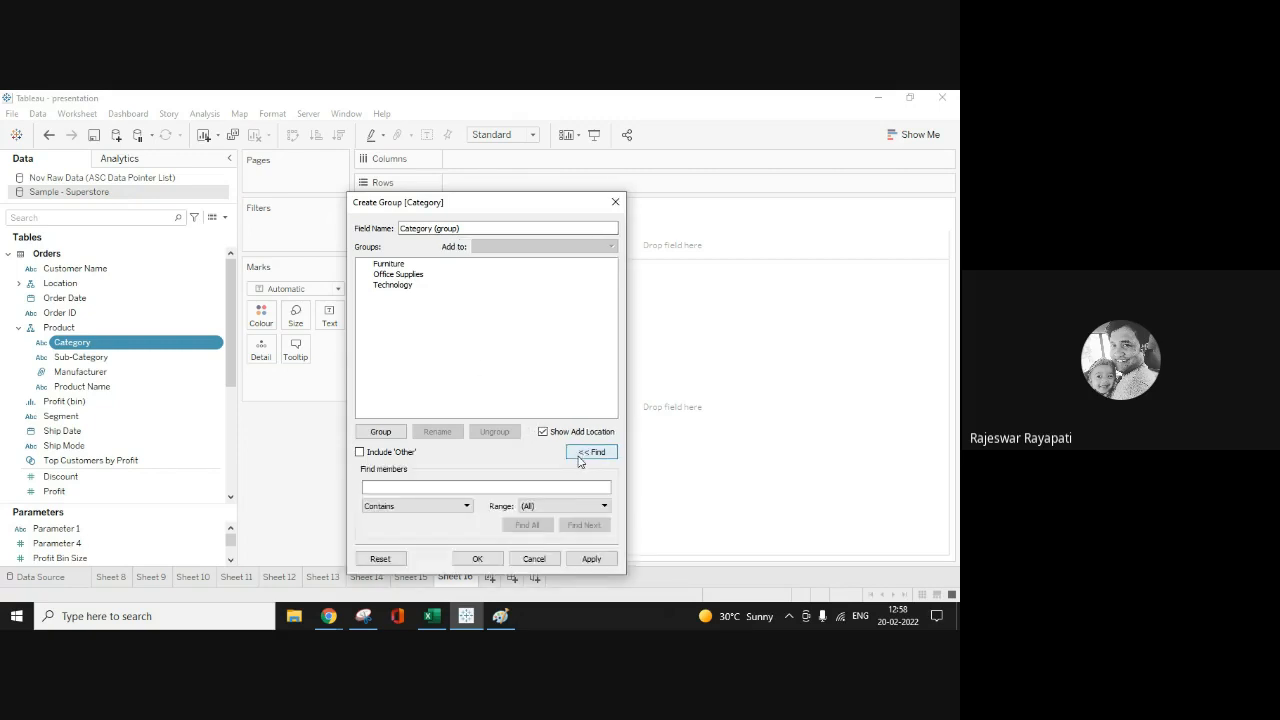
left_click(579, 457)
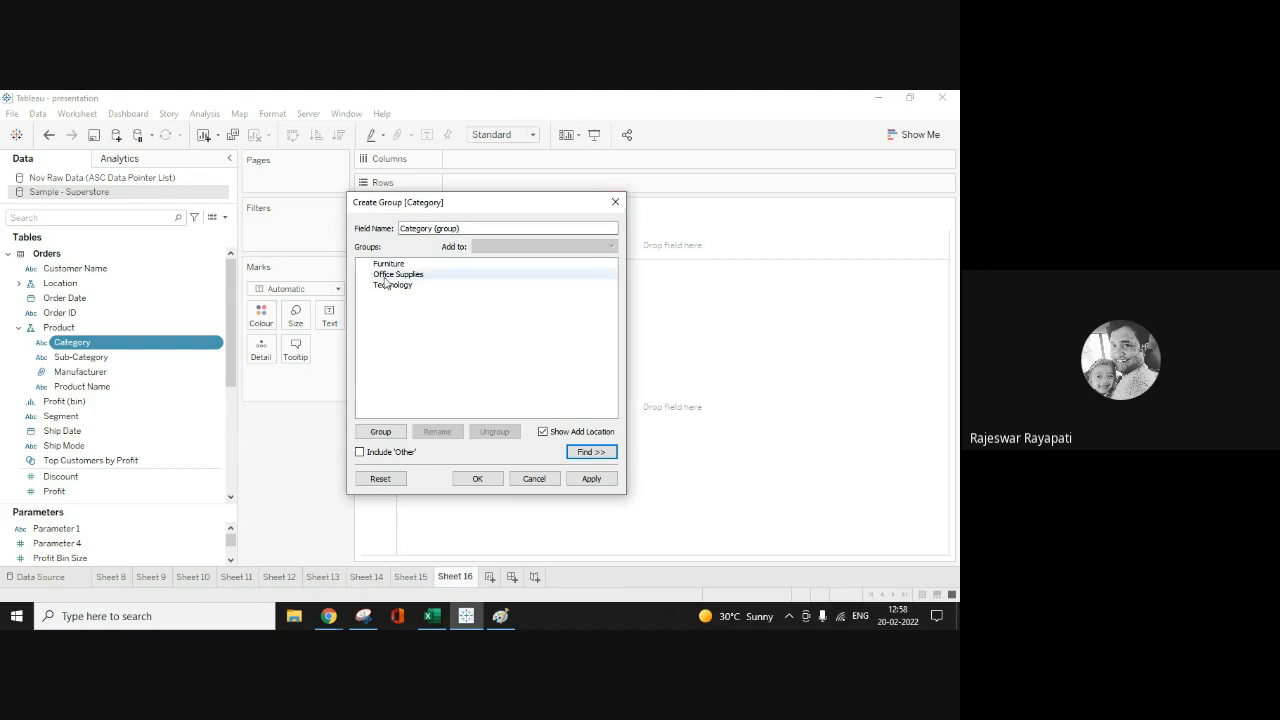
left_click(615, 202)
Step: Try grouping four adjacent customers in a new group on Customer Name, and discard the group
right_click(95, 268)
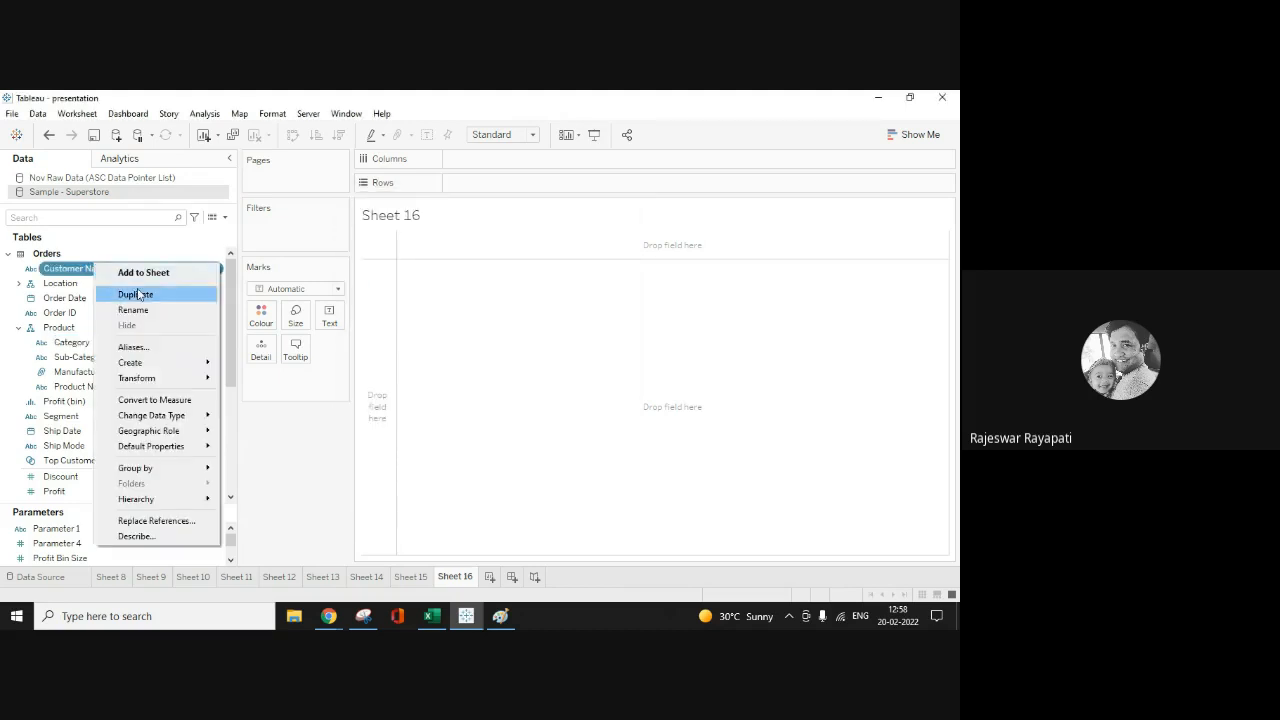
mouse_move(200, 362)
left_click(253, 380)
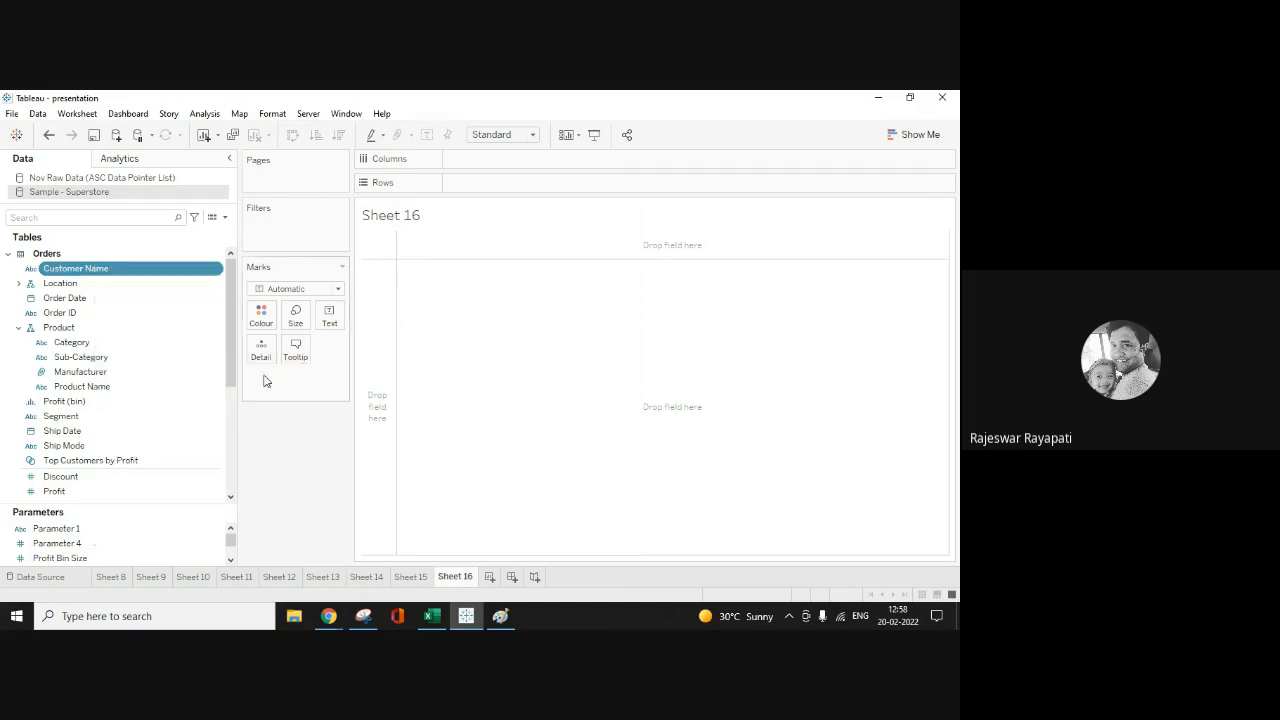
left_click(411, 280)
left_click(411, 285, "ctrl")
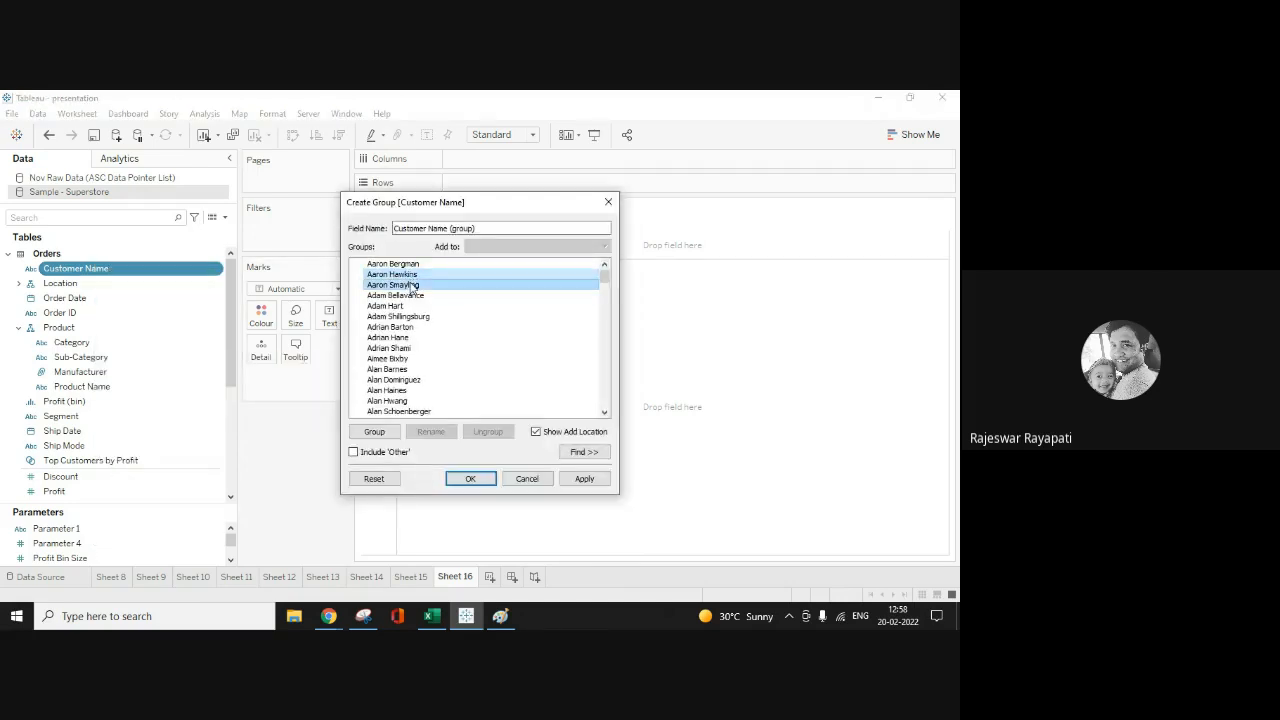
left_click(412, 296, "ctrl")
left_click(411, 307, "ctrl")
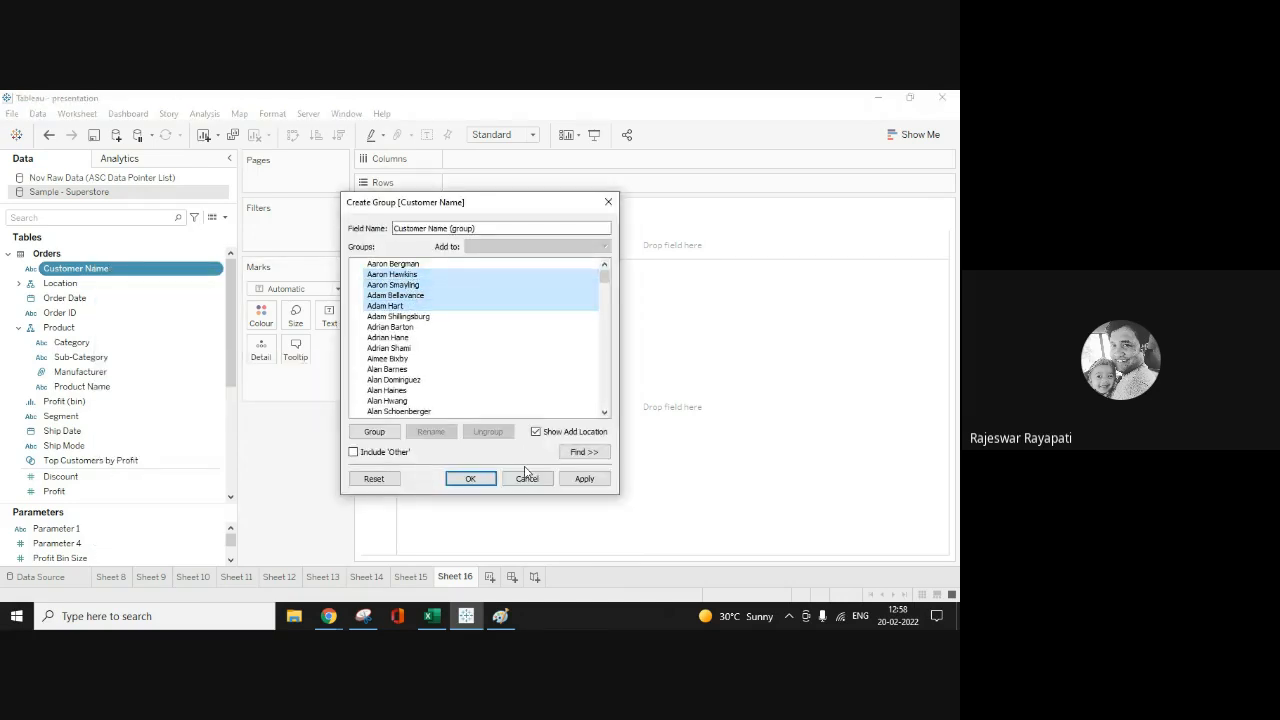
left_click(375, 432)
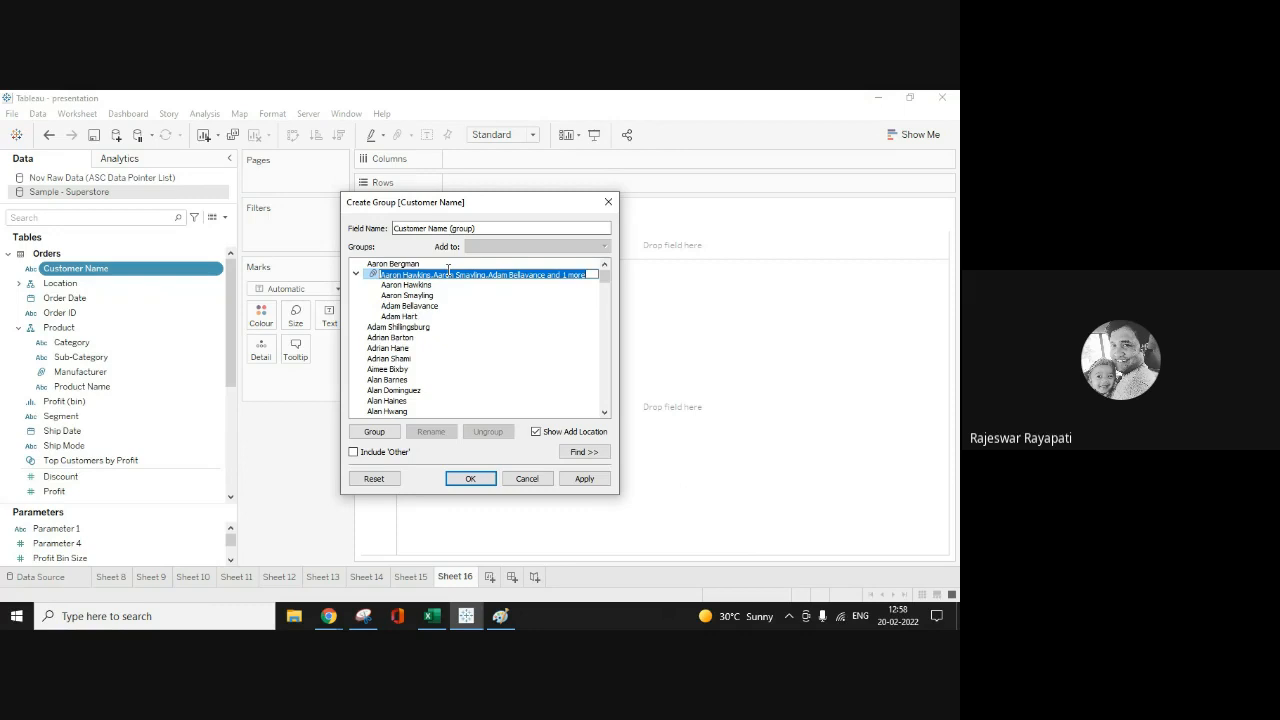
left_click(608, 202)
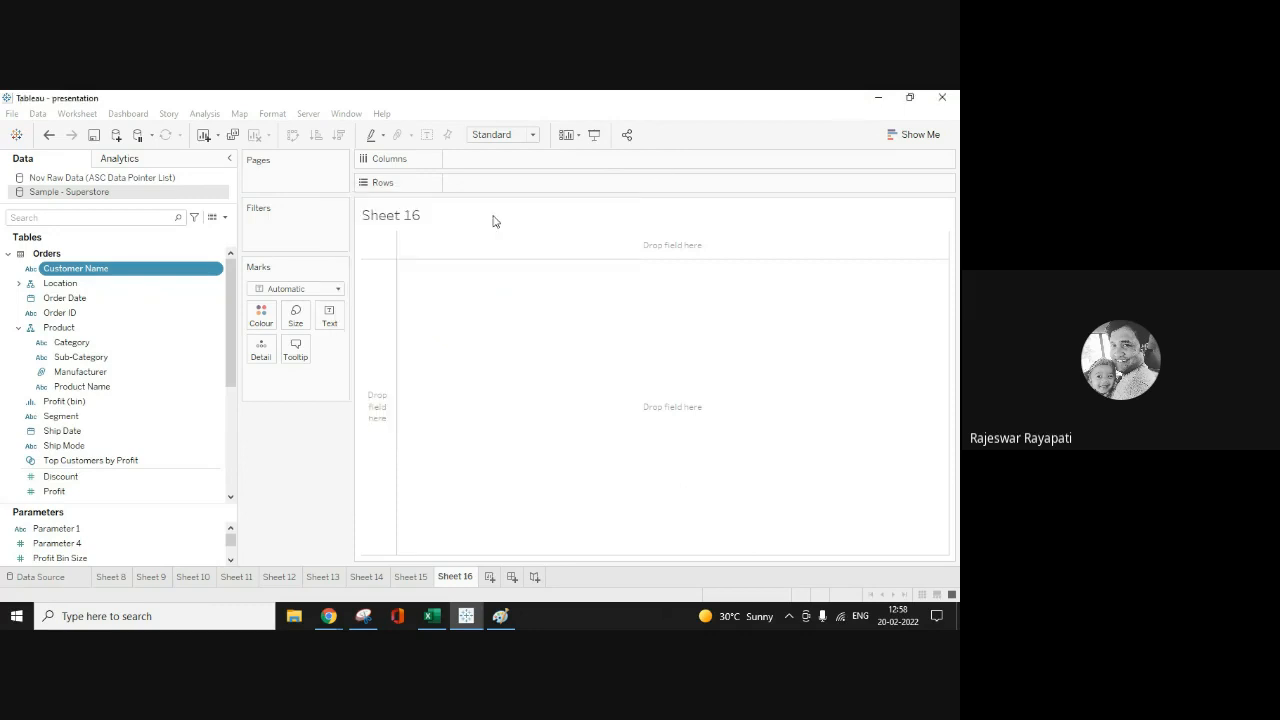
Step: Start a new set on Customer Name and examine its General, Condition and Top options
right_click(163, 277)
mouse_move(215, 374)
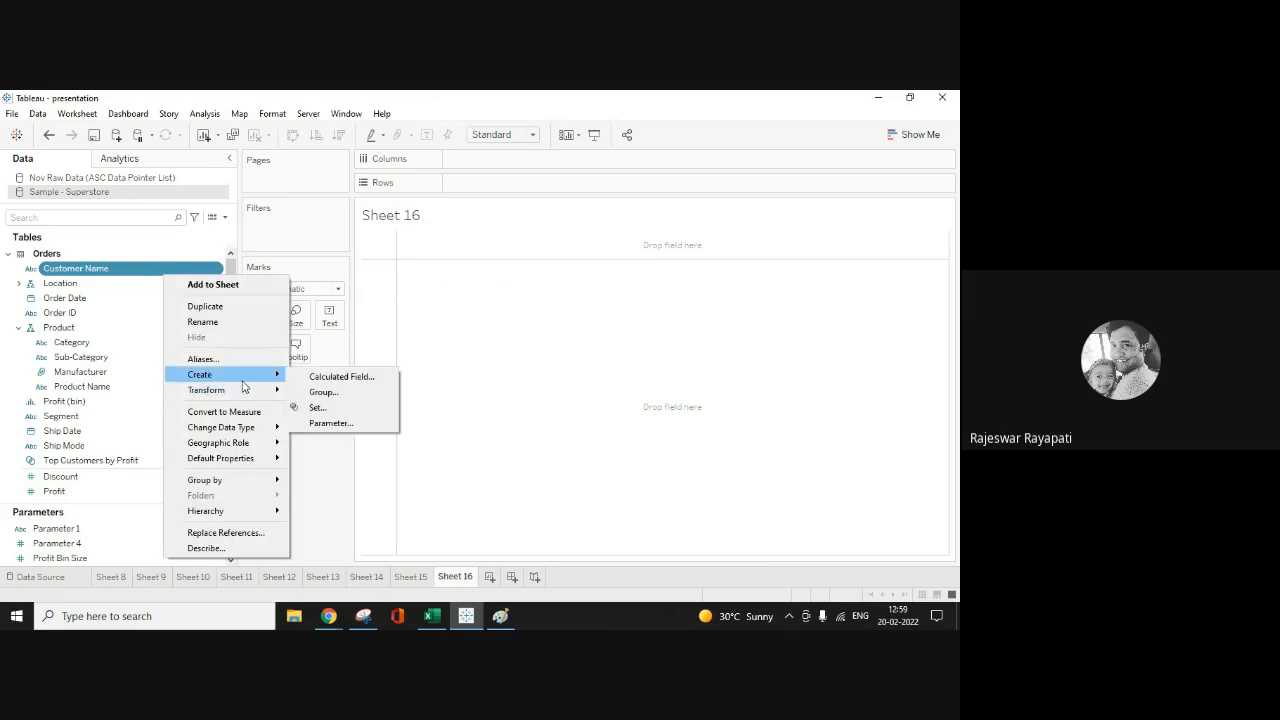
left_click(358, 405)
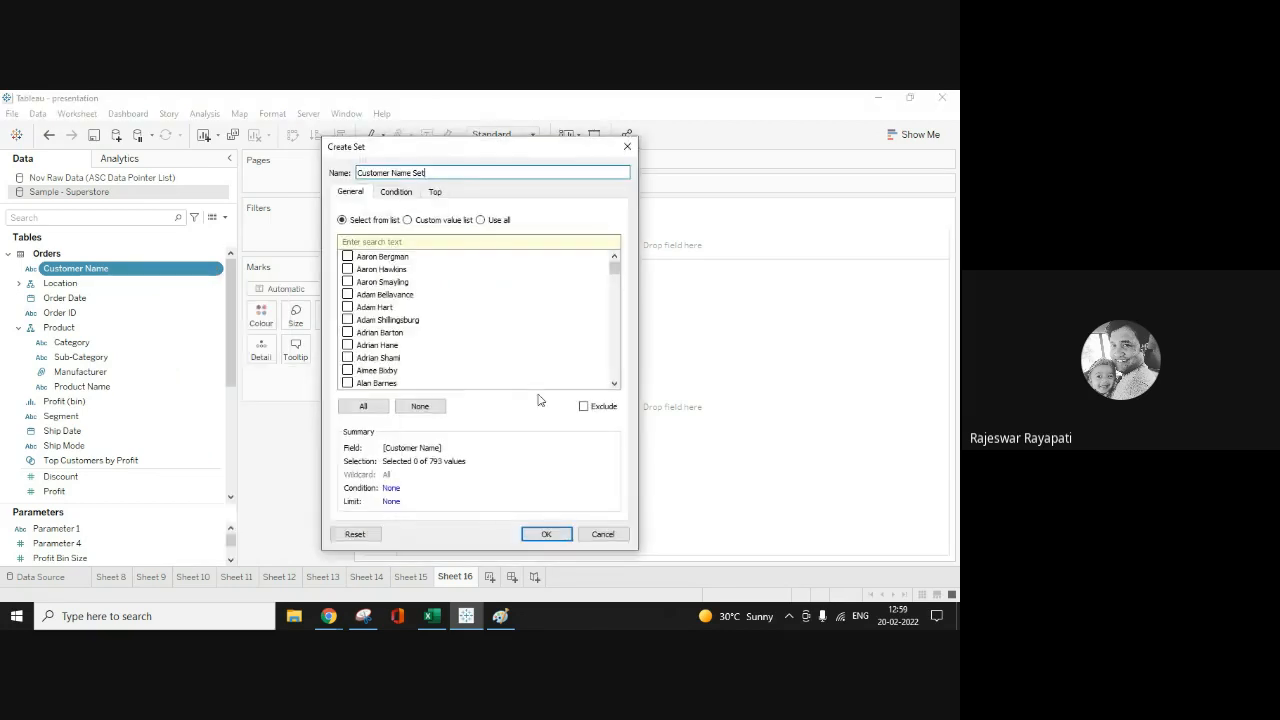
left_click(404, 196)
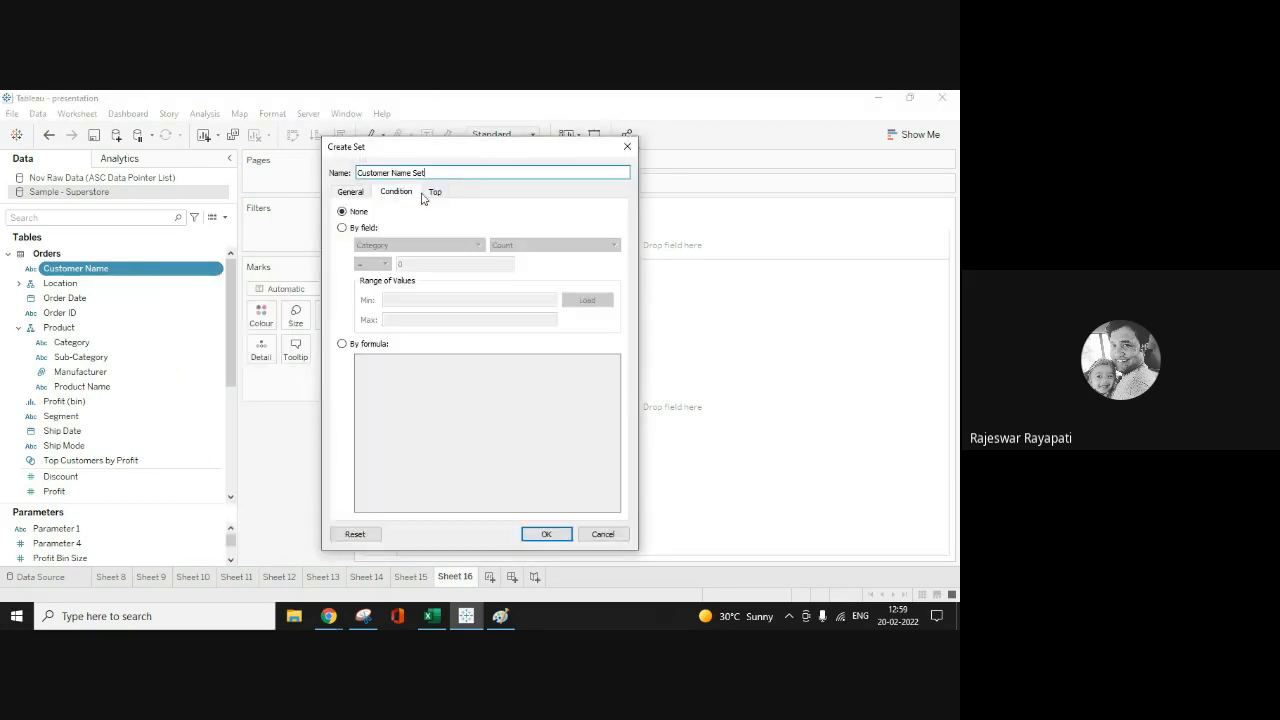
left_click(436, 197)
left_click(400, 194)
left_click(436, 194)
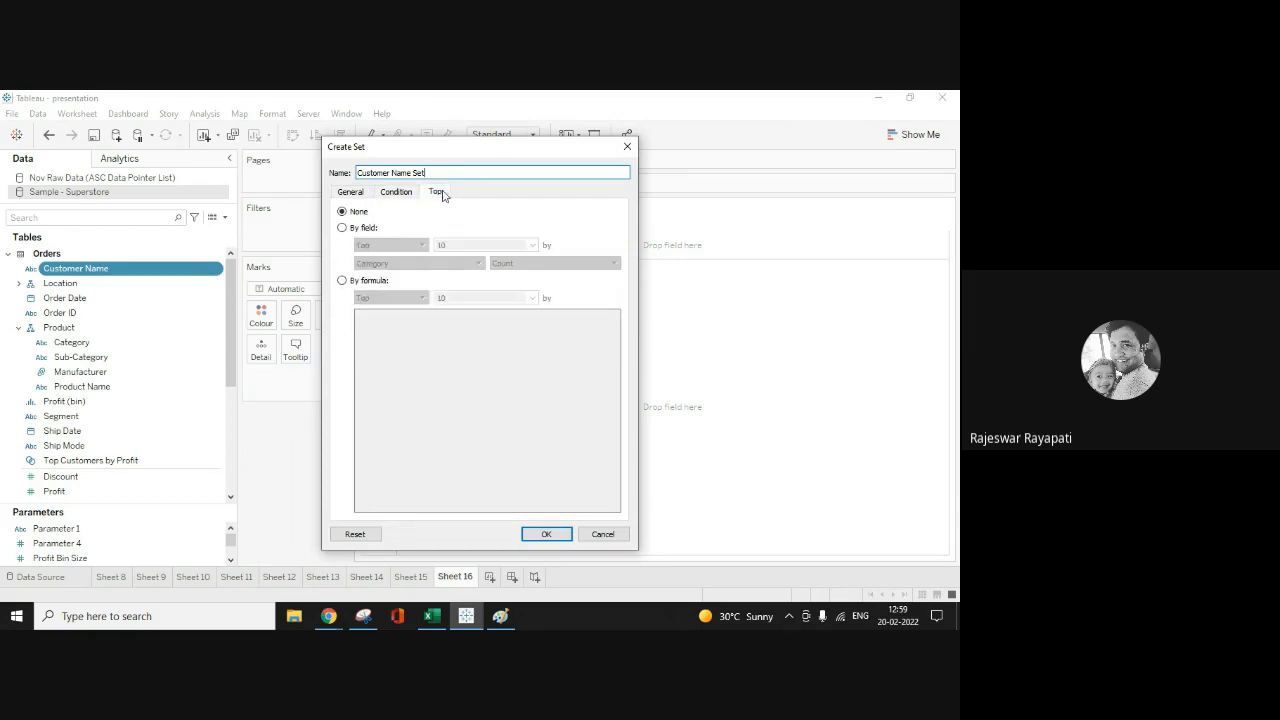
left_click(371, 195)
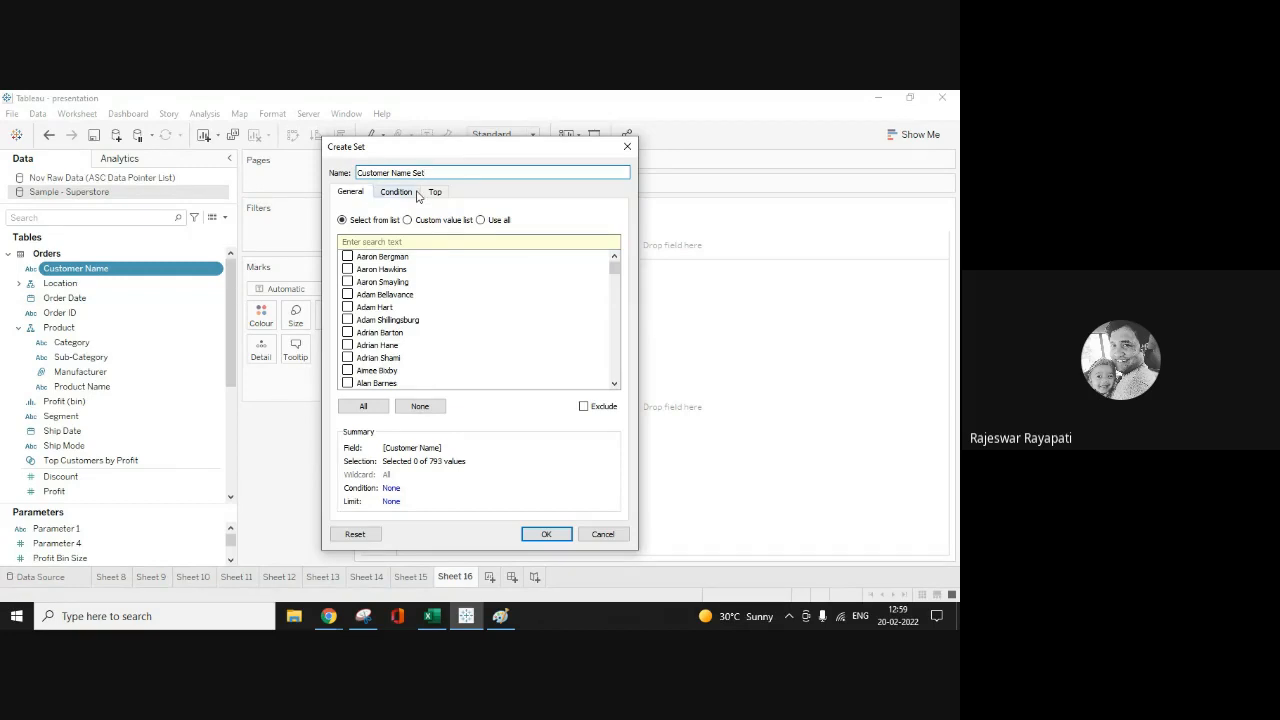
Step: Try selecting the first four customers as members of the Customer Name set, and discard the set
left_click(350, 257)
left_click(347, 269)
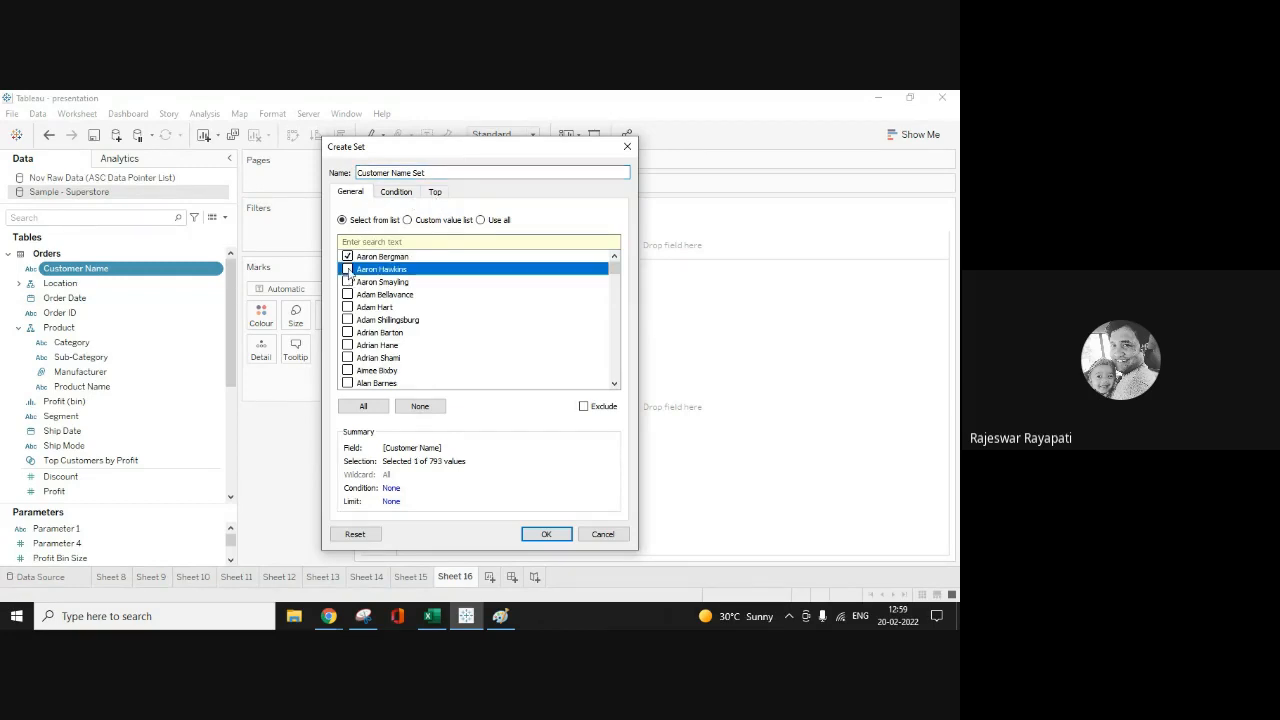
left_click(347, 282)
left_click(348, 295)
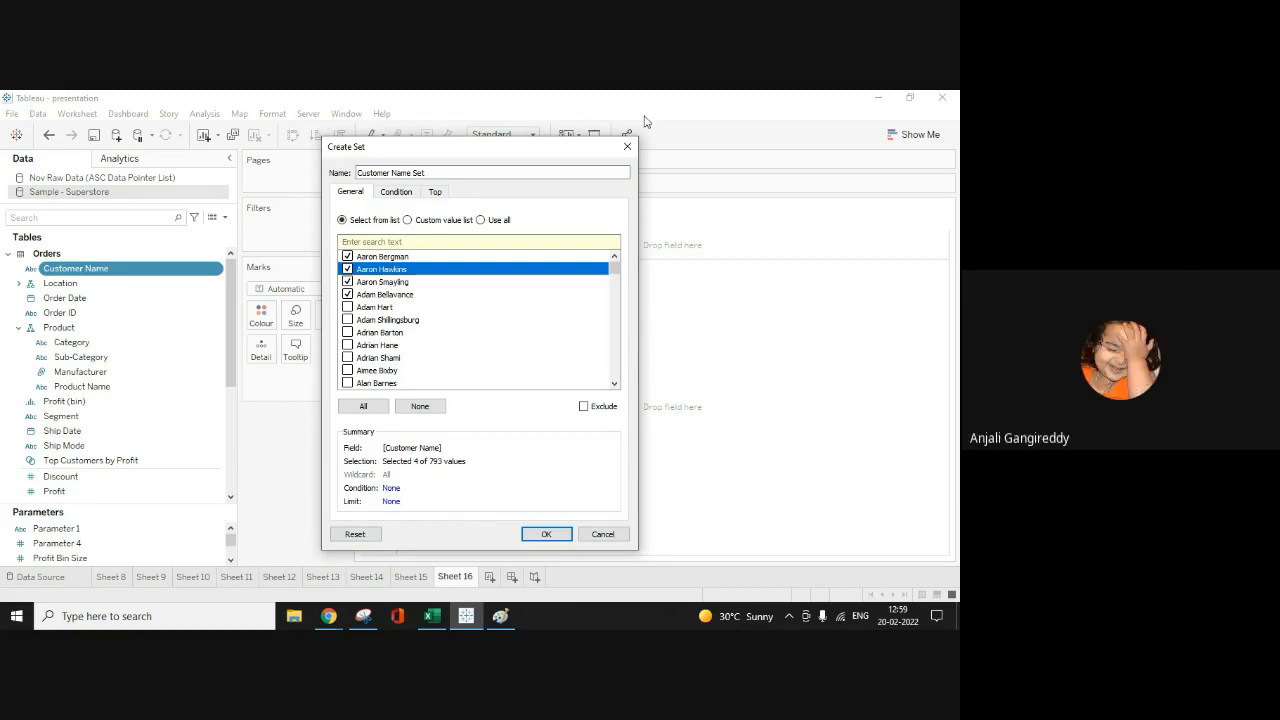
left_click(630, 144)
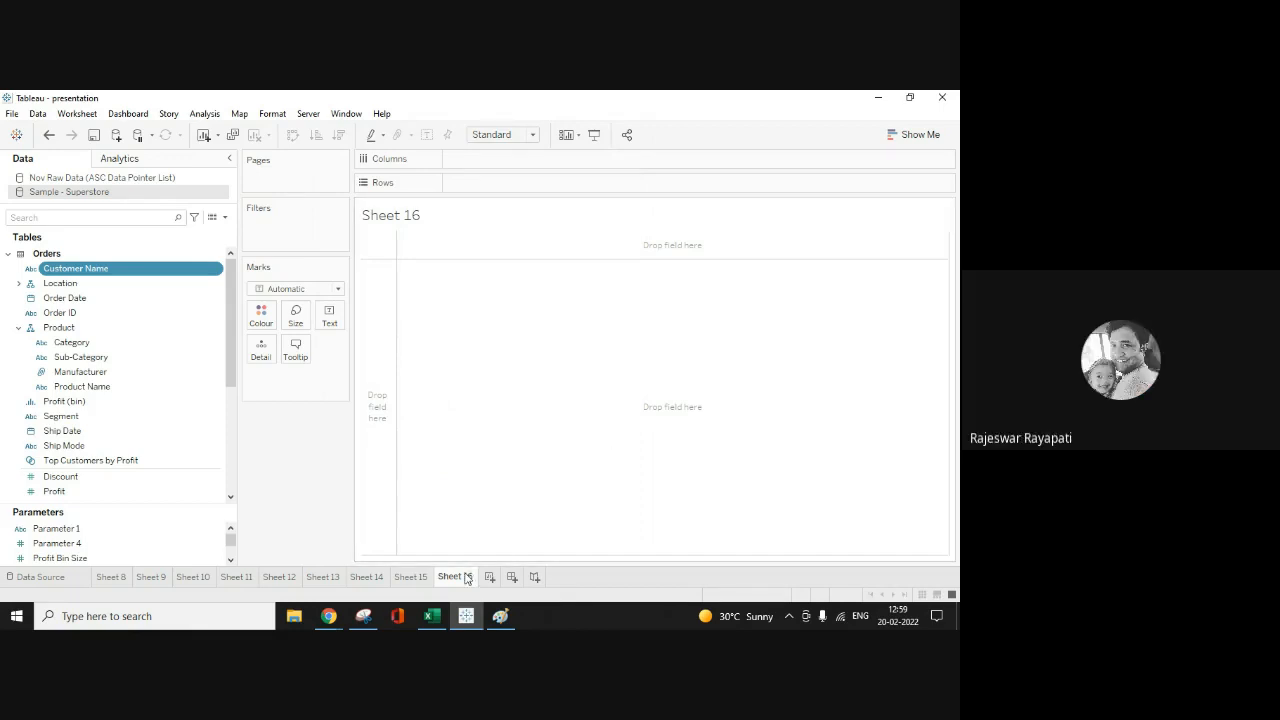
Step: Switch to Google Meet and copy the in-call question about keeping one of 10 cities always on top of the table
key("alt+Tab")
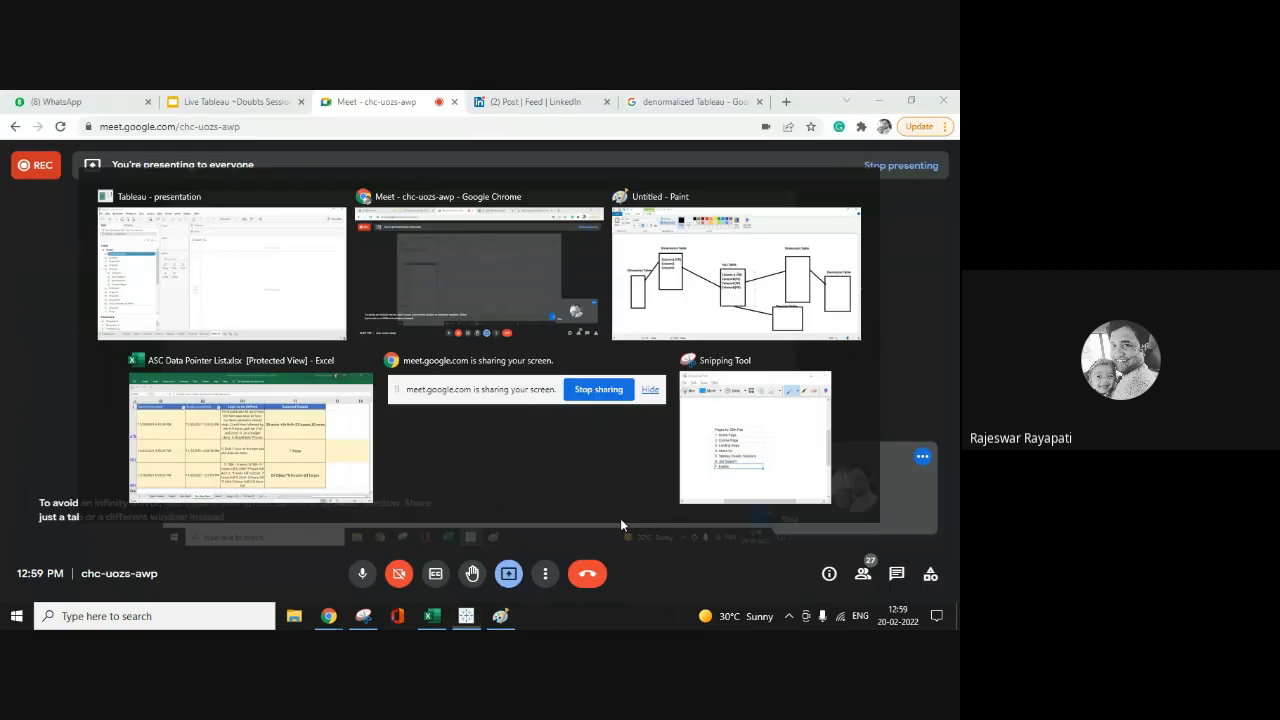
left_click(896, 576)
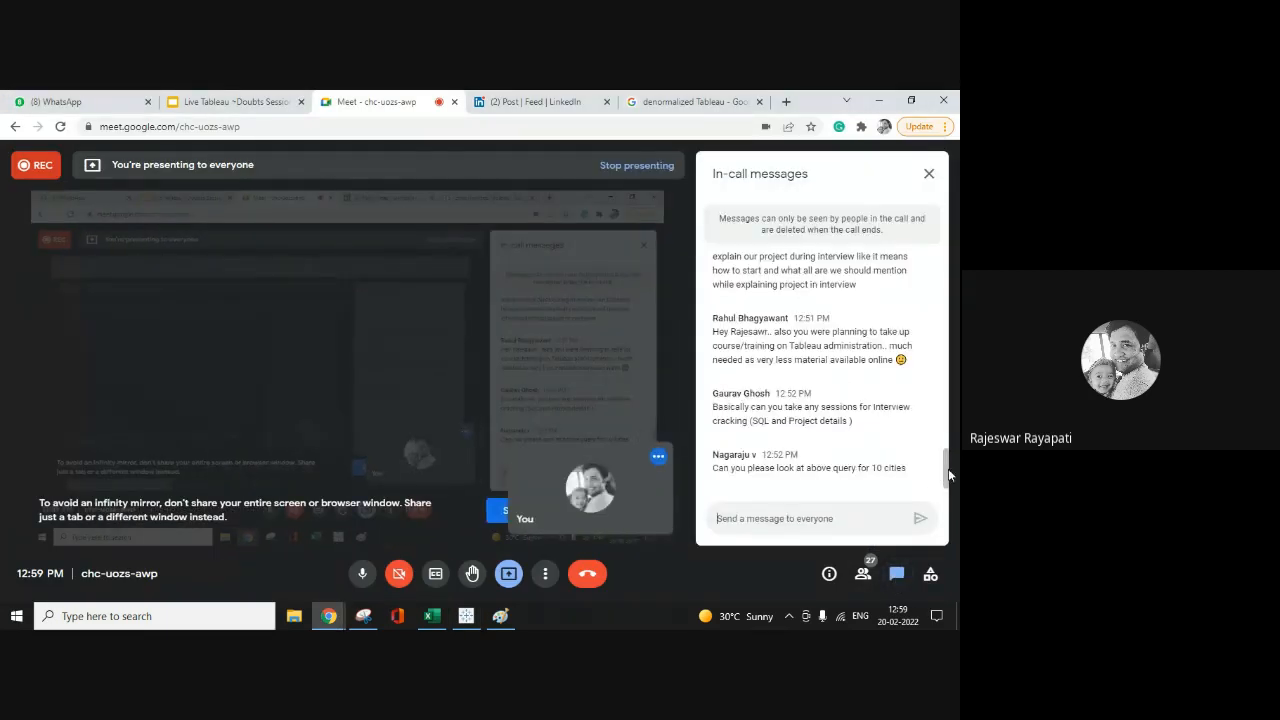
left_click_drag(947, 476, 906, 405)
left_click_drag(770, 431, 702, 408)
key("ctrl+c")
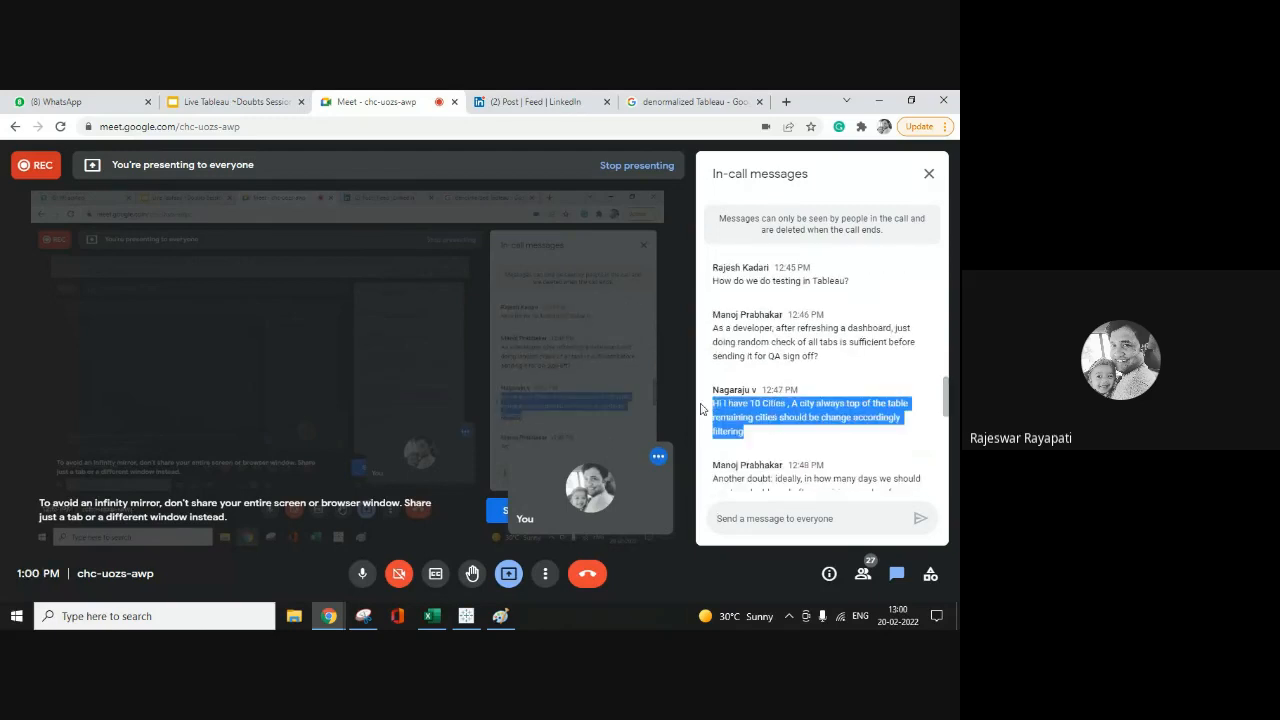
Step: Switch to Tableau and replace Sheet 16's title with the copied cities question at font size 12
left_click(466, 616)
double_click(434, 220)
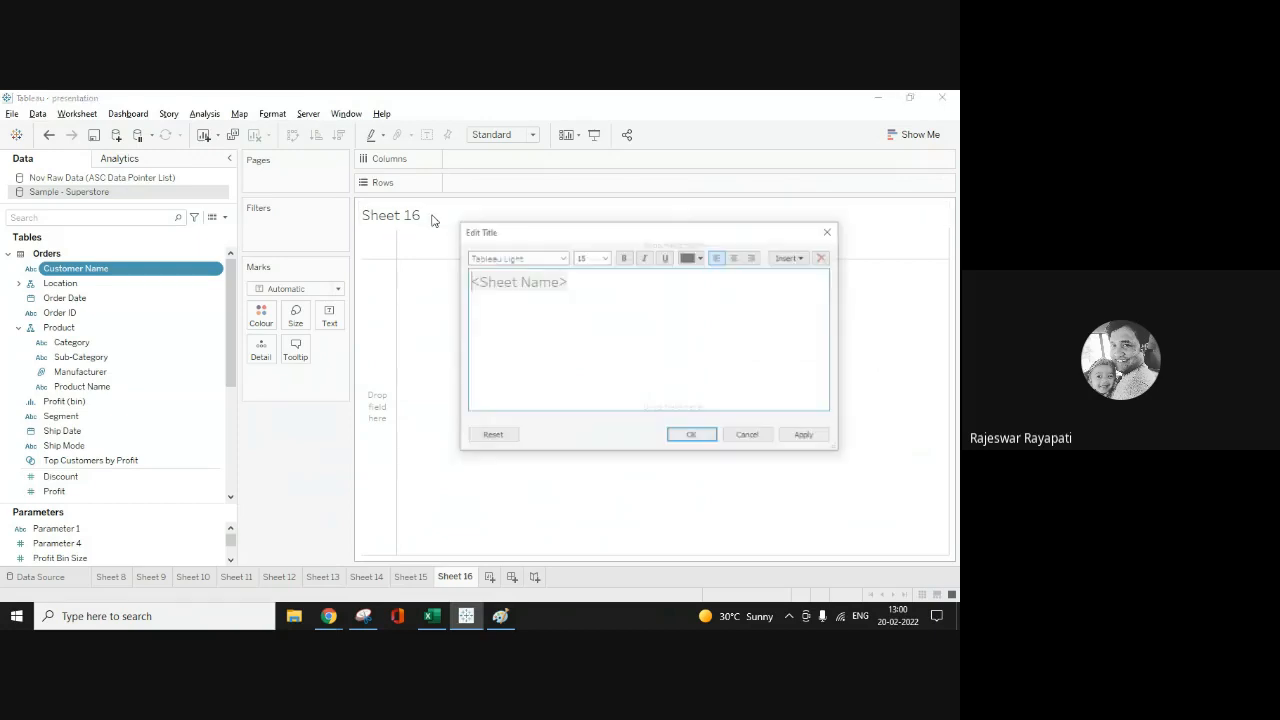
key("ctrl+a")
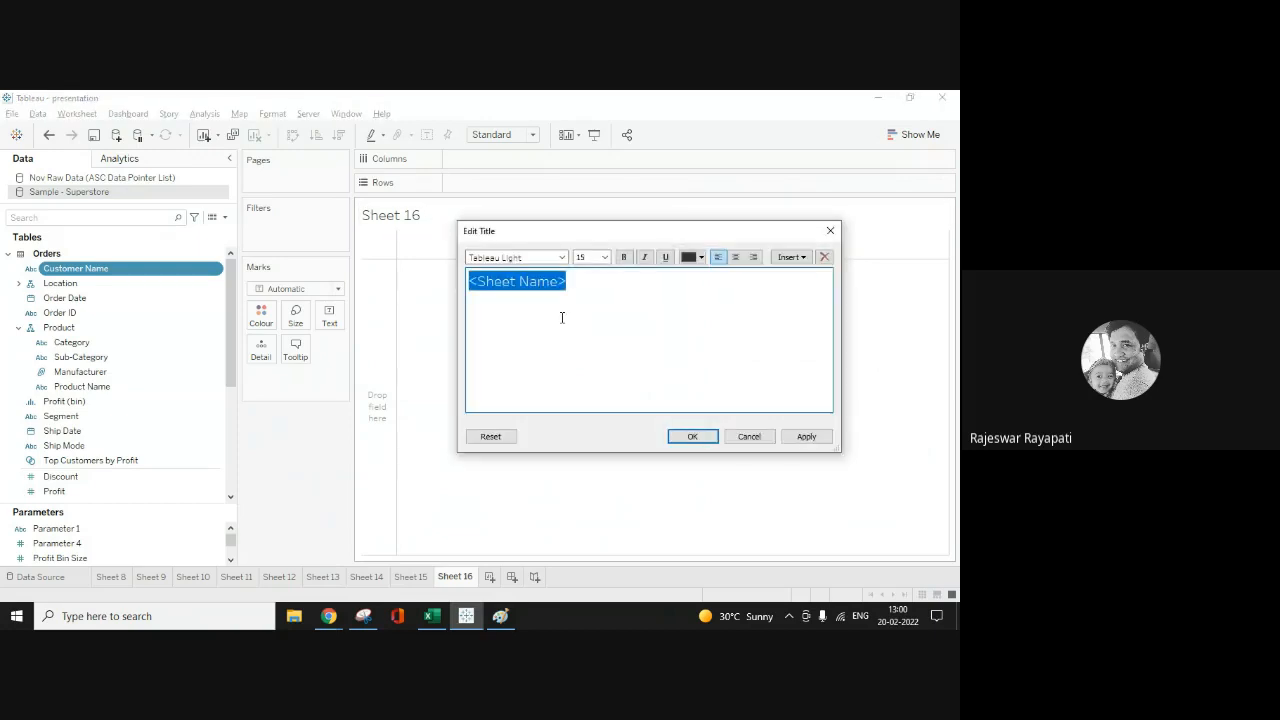
key("ctrl+v")
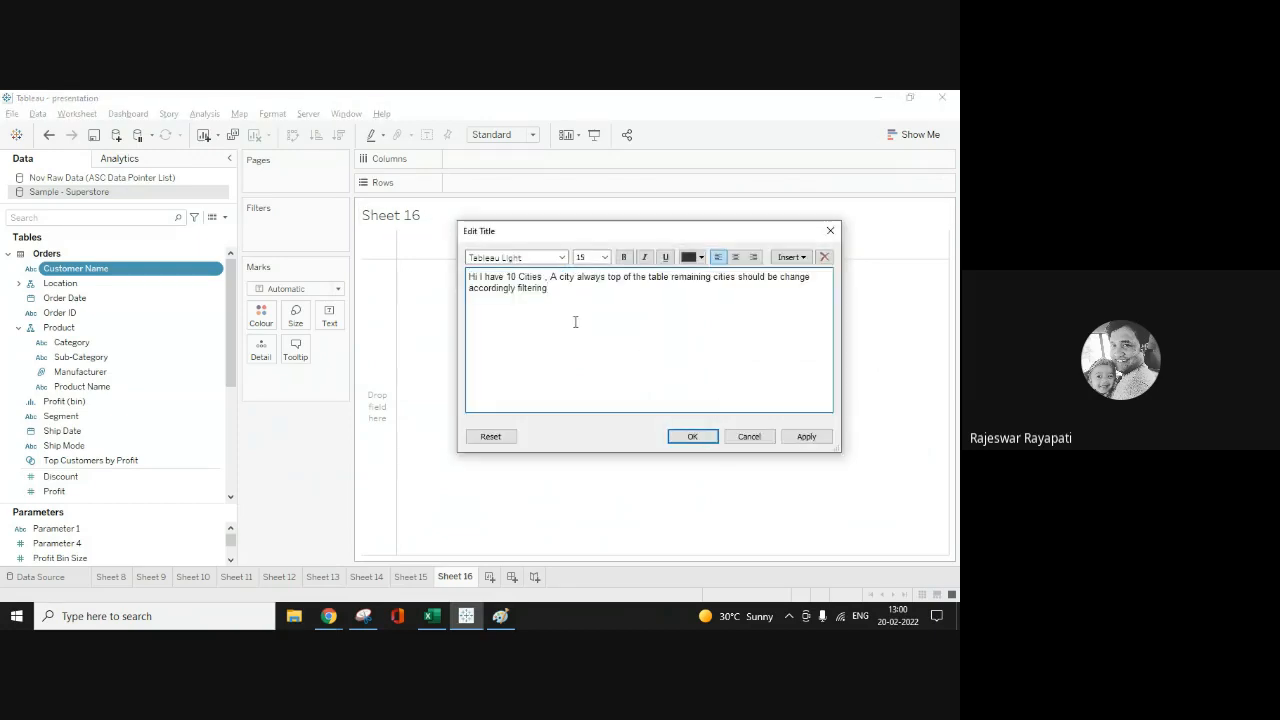
key("ctrl+a")
left_click(604, 257)
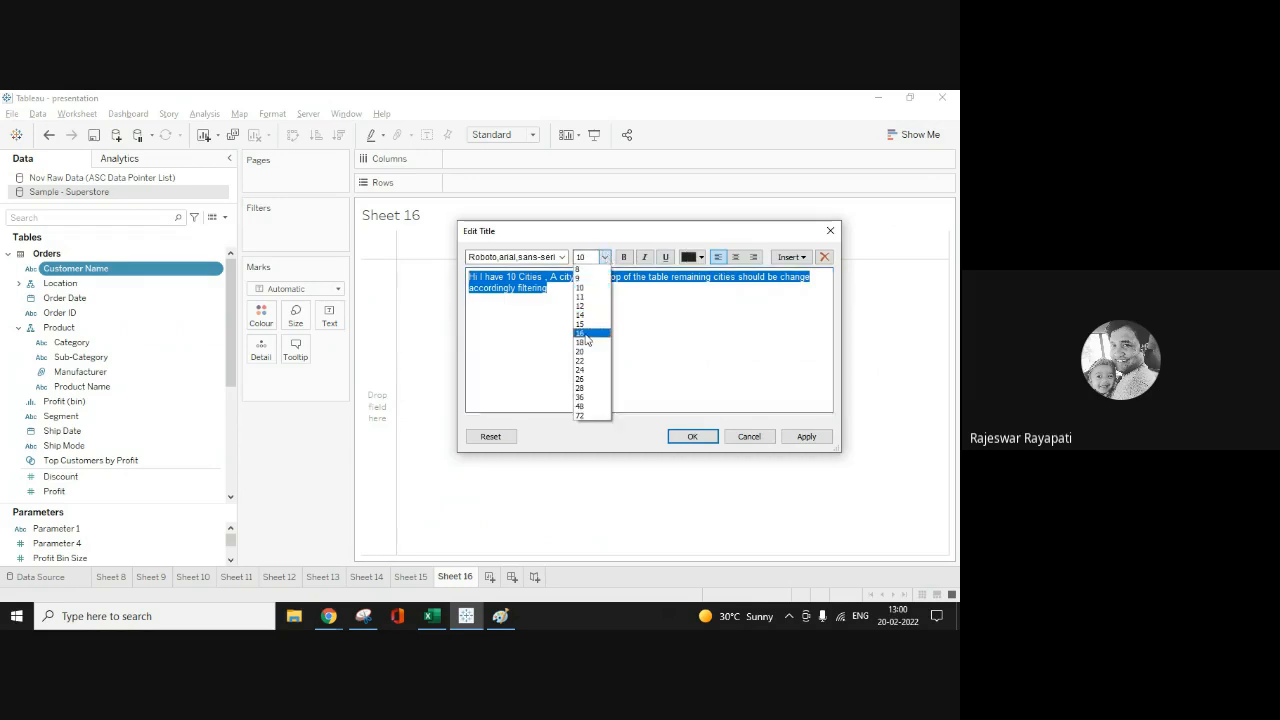
left_click(580, 305)
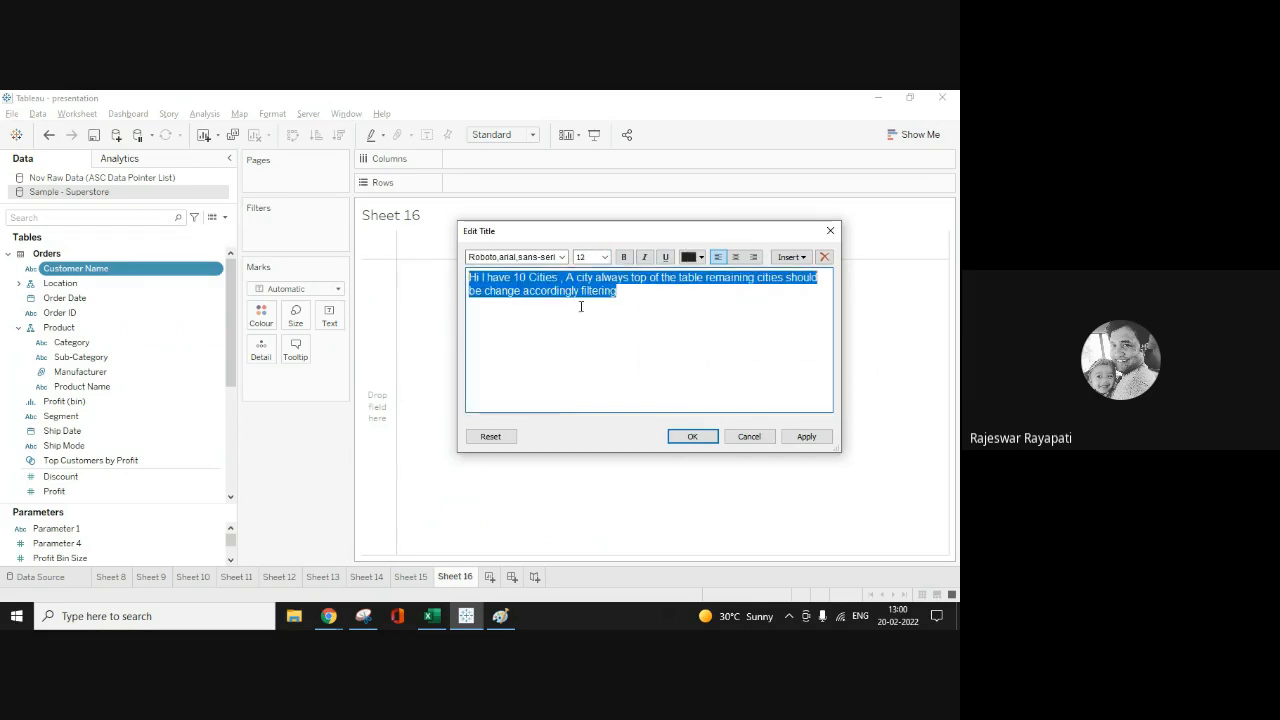
left_click(805, 437)
left_click(693, 436)
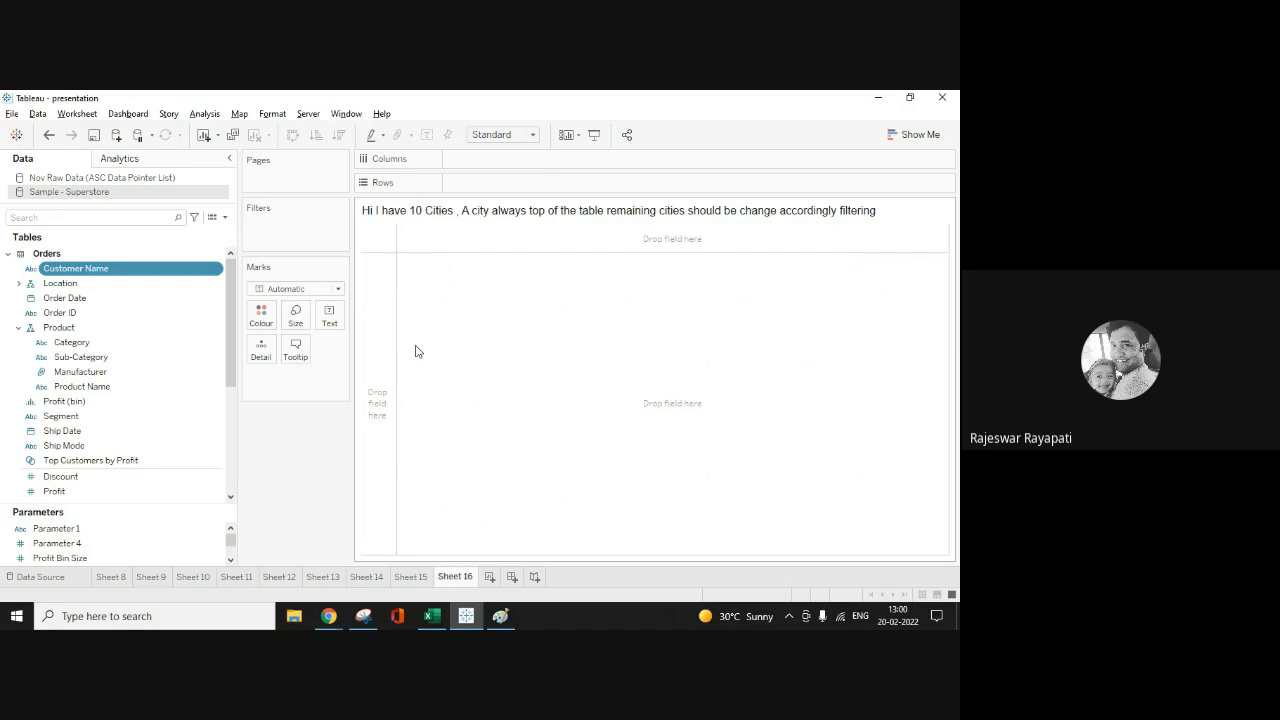
left_click(204, 113)
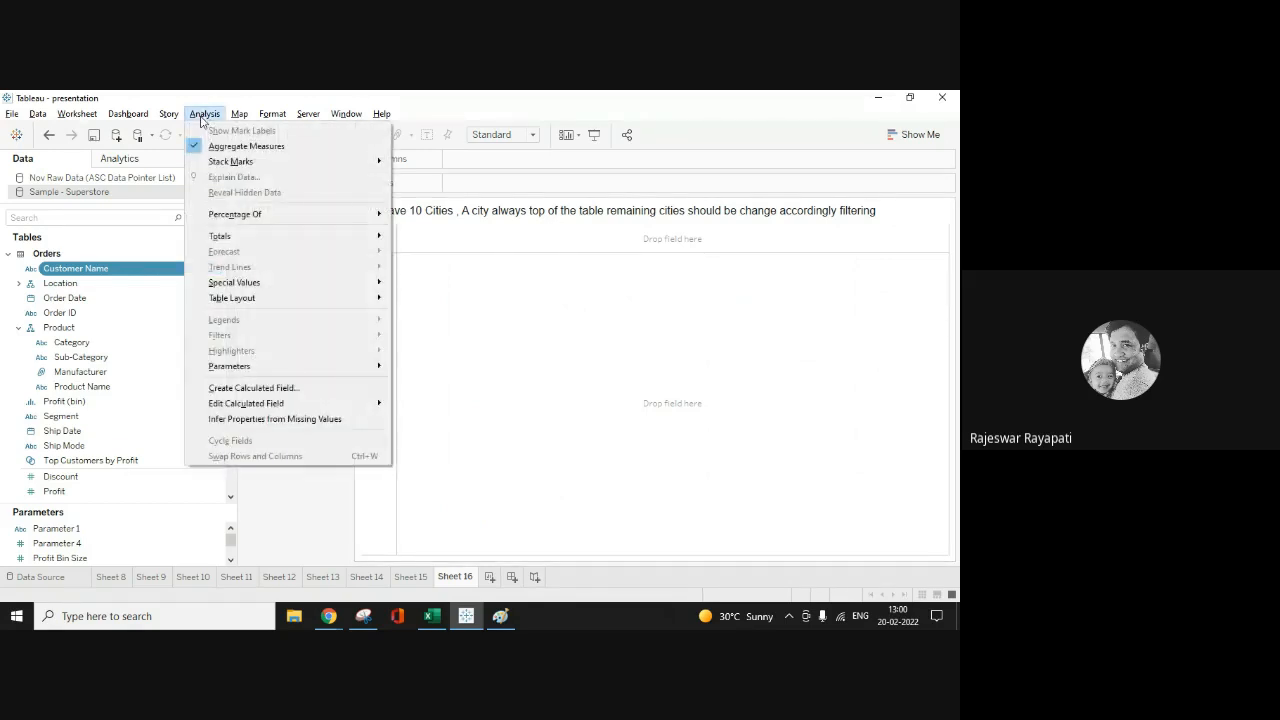
left_click(299, 389)
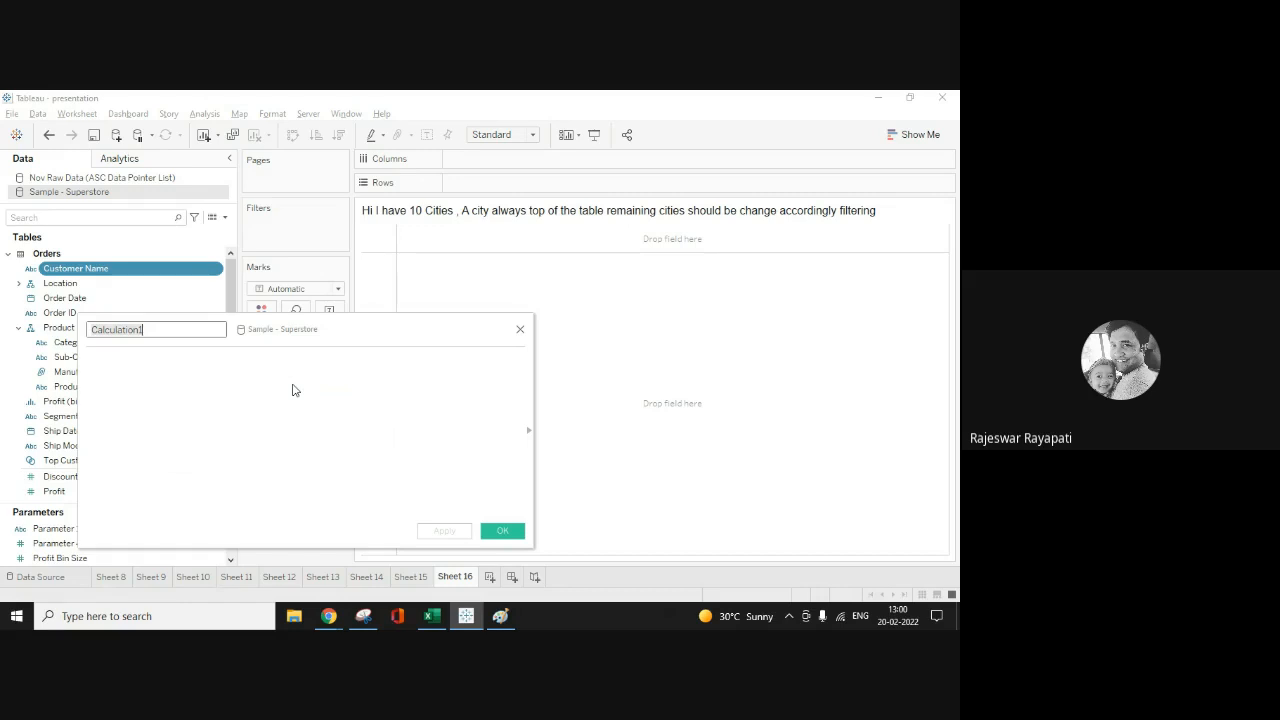
left_click(520, 329)
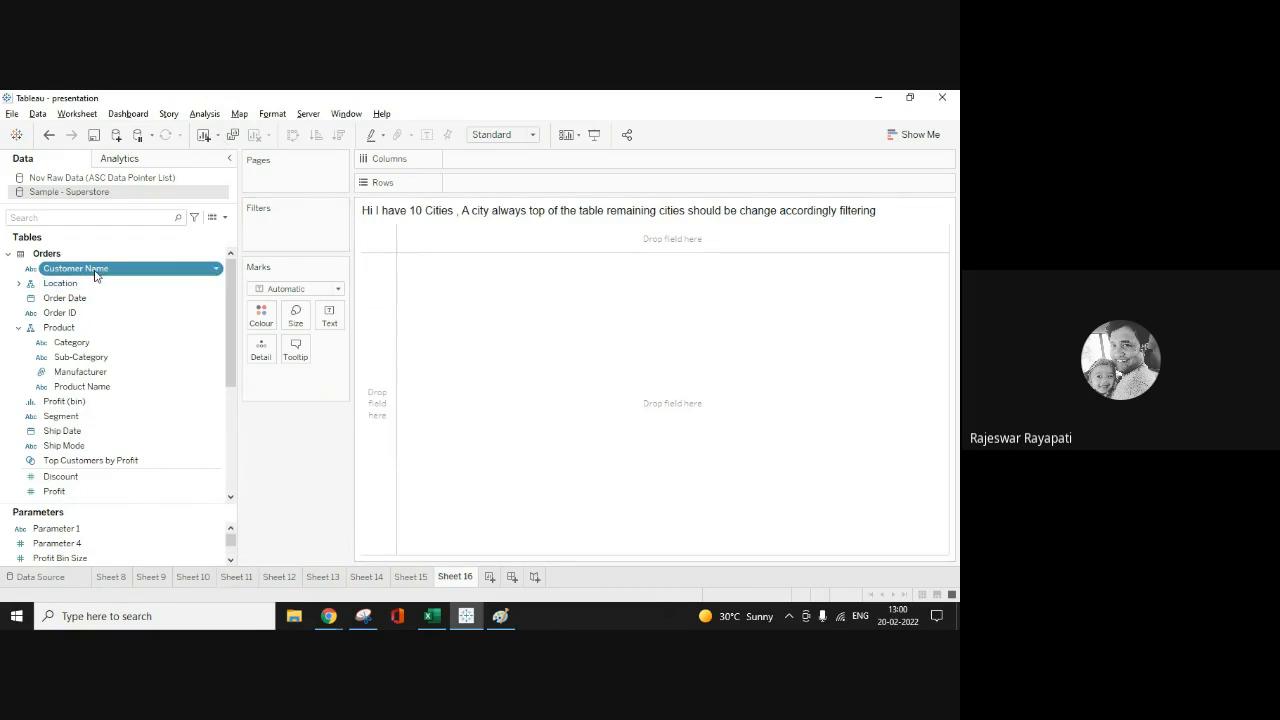
Step: Create a set named City Set from the City field in the Location hierarchy, containing only New York City
left_click(97, 314, "ctrl")
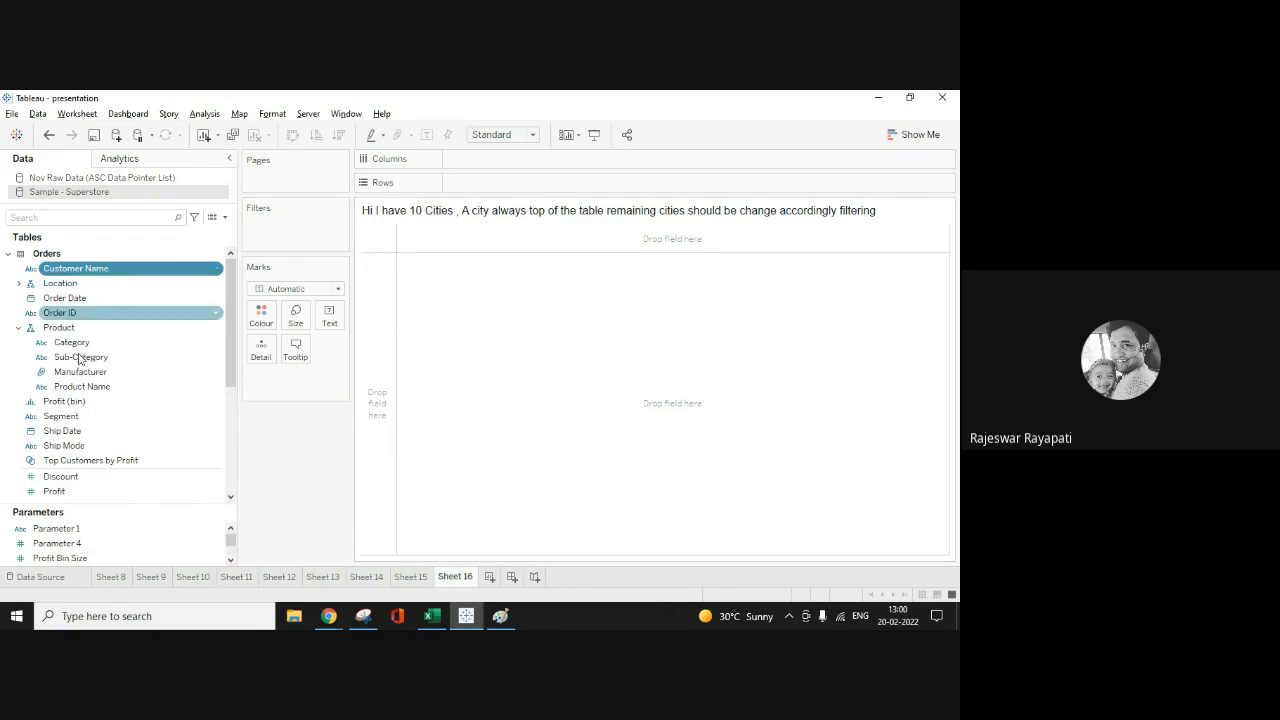
left_click(26, 296, "ctrl")
left_click(19, 284)
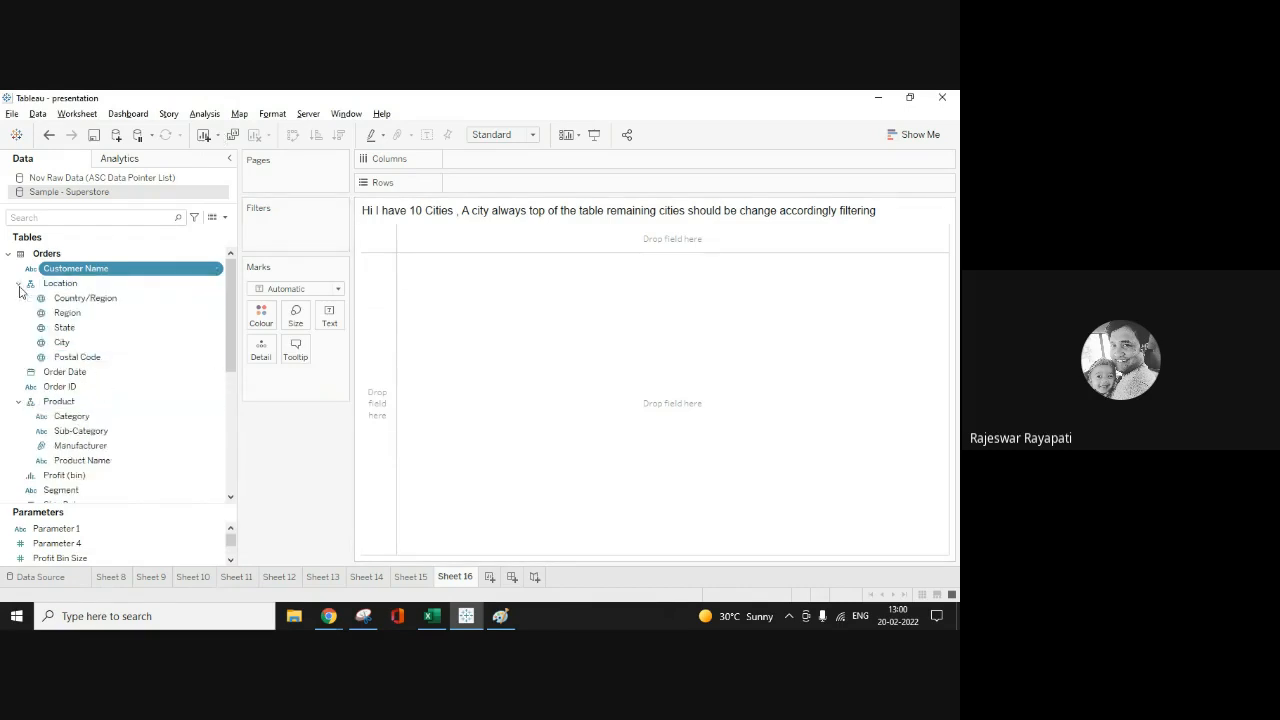
left_click(84, 345)
right_click(86, 348)
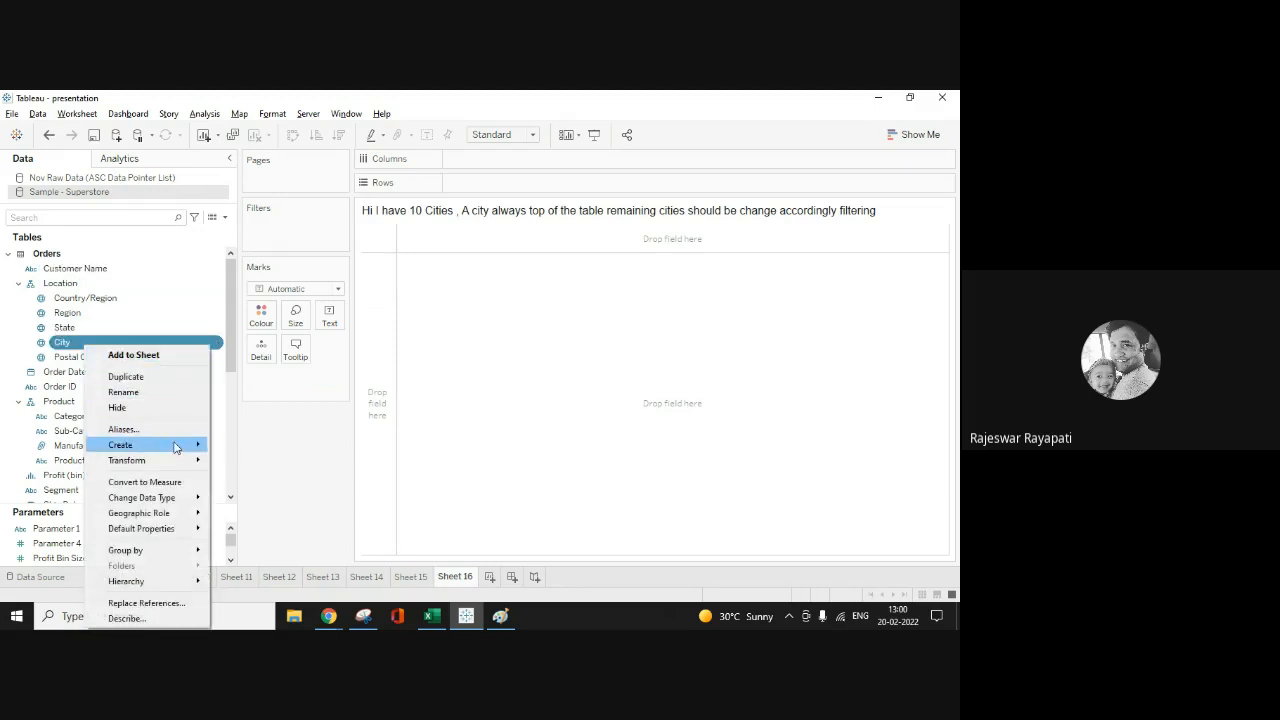
mouse_move(176, 450)
left_click(268, 480)
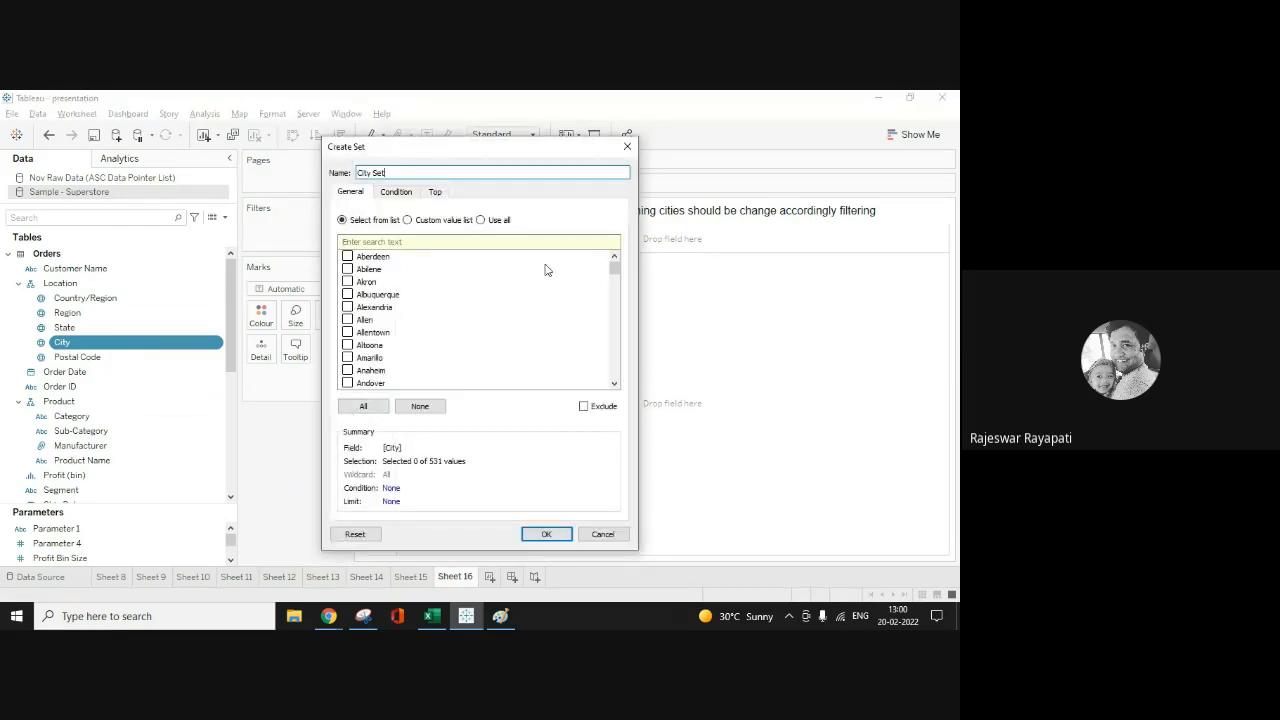
left_click(489, 241)
type("new")
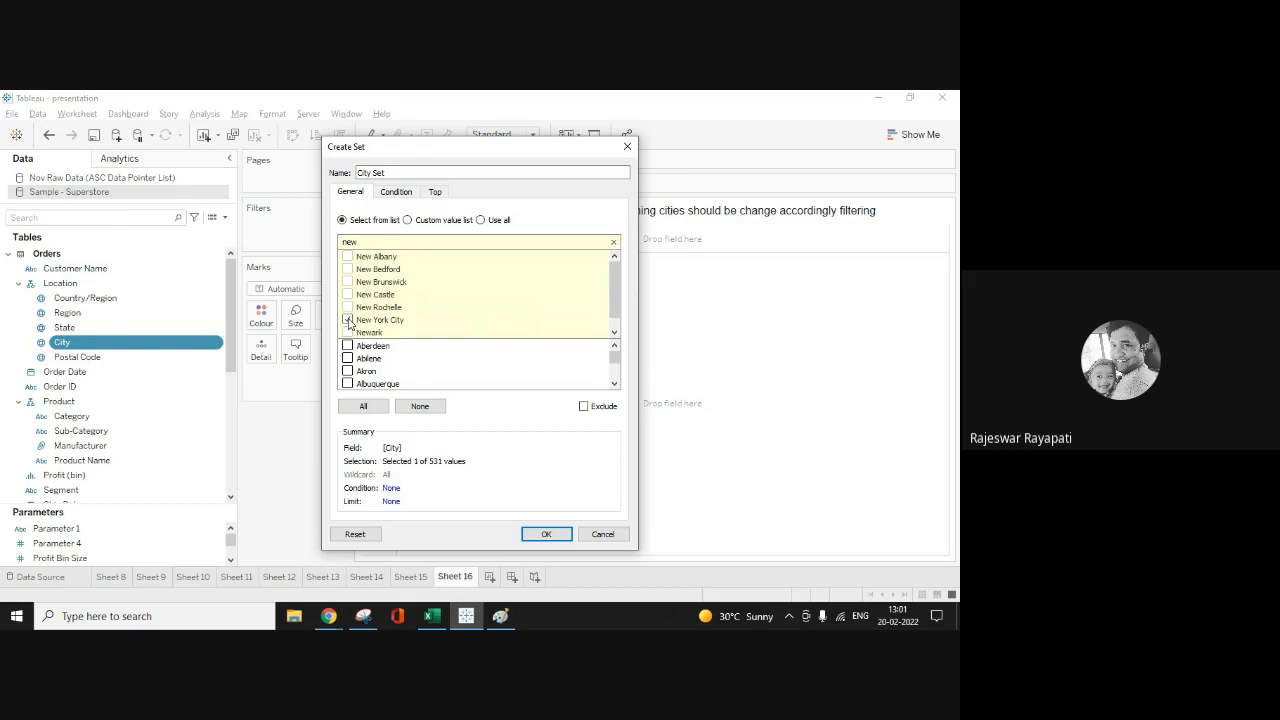
left_click(546, 533)
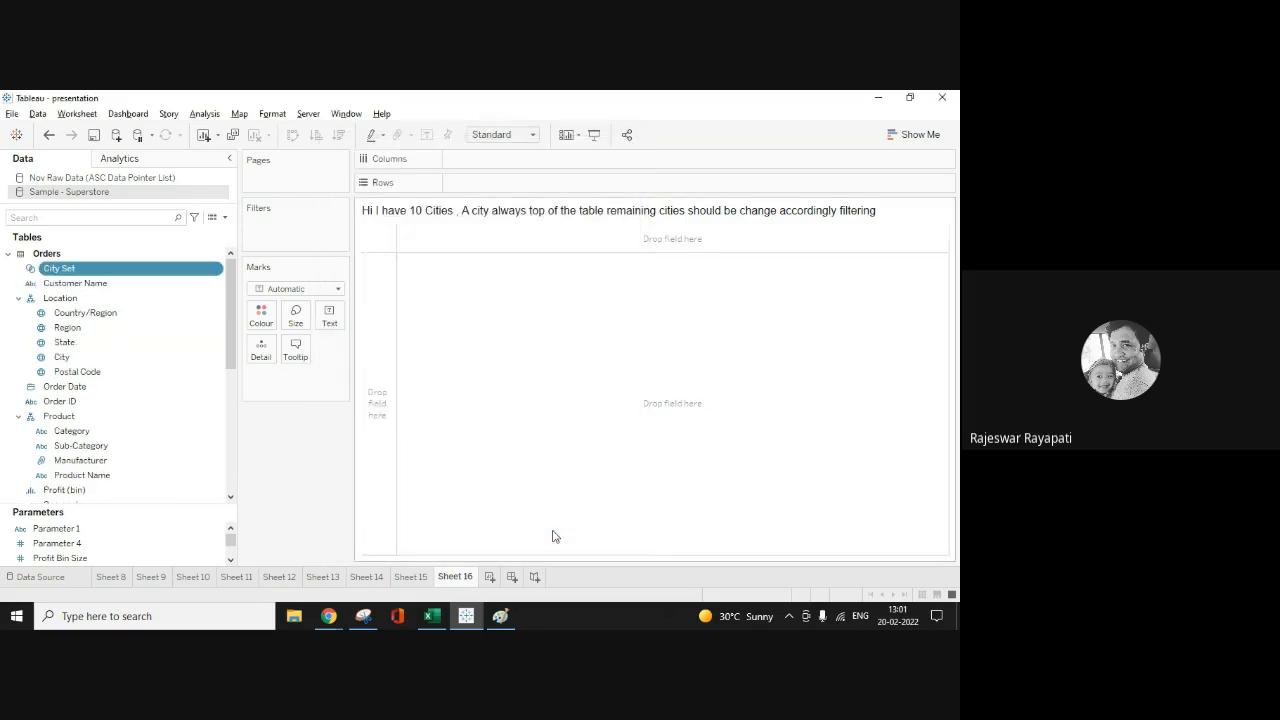
left_click(204, 113)
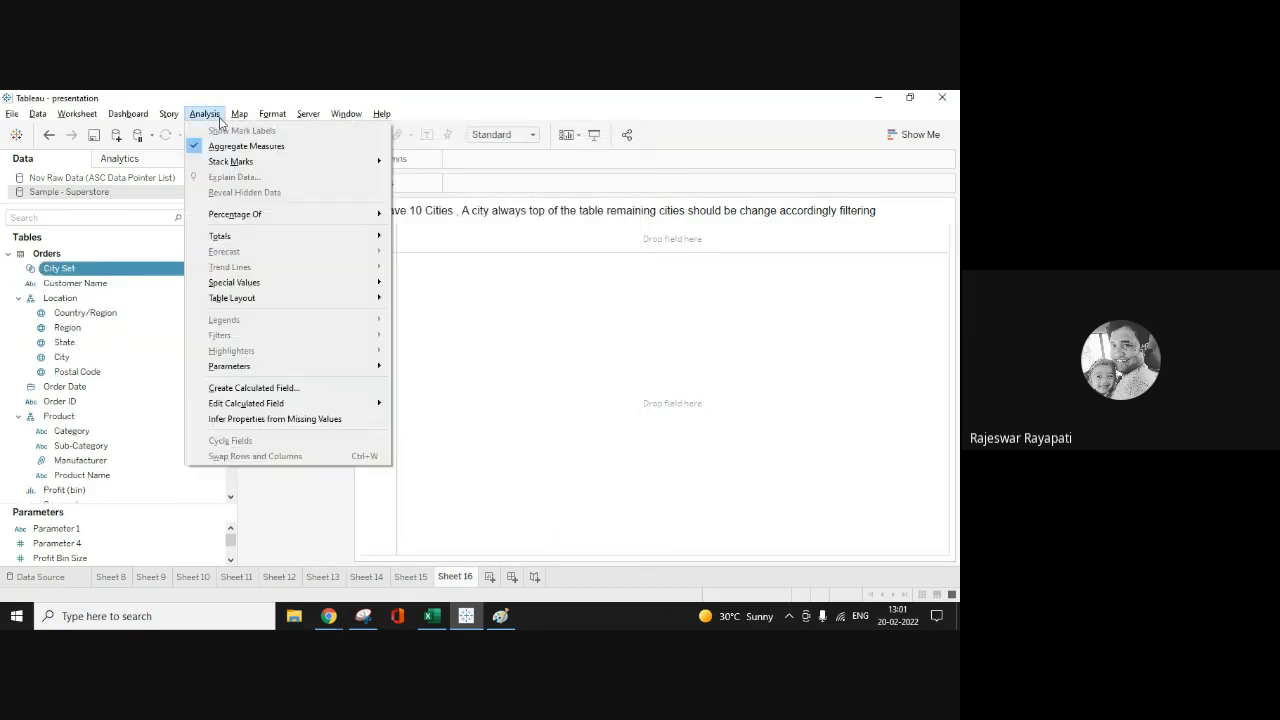
left_click(268, 388)
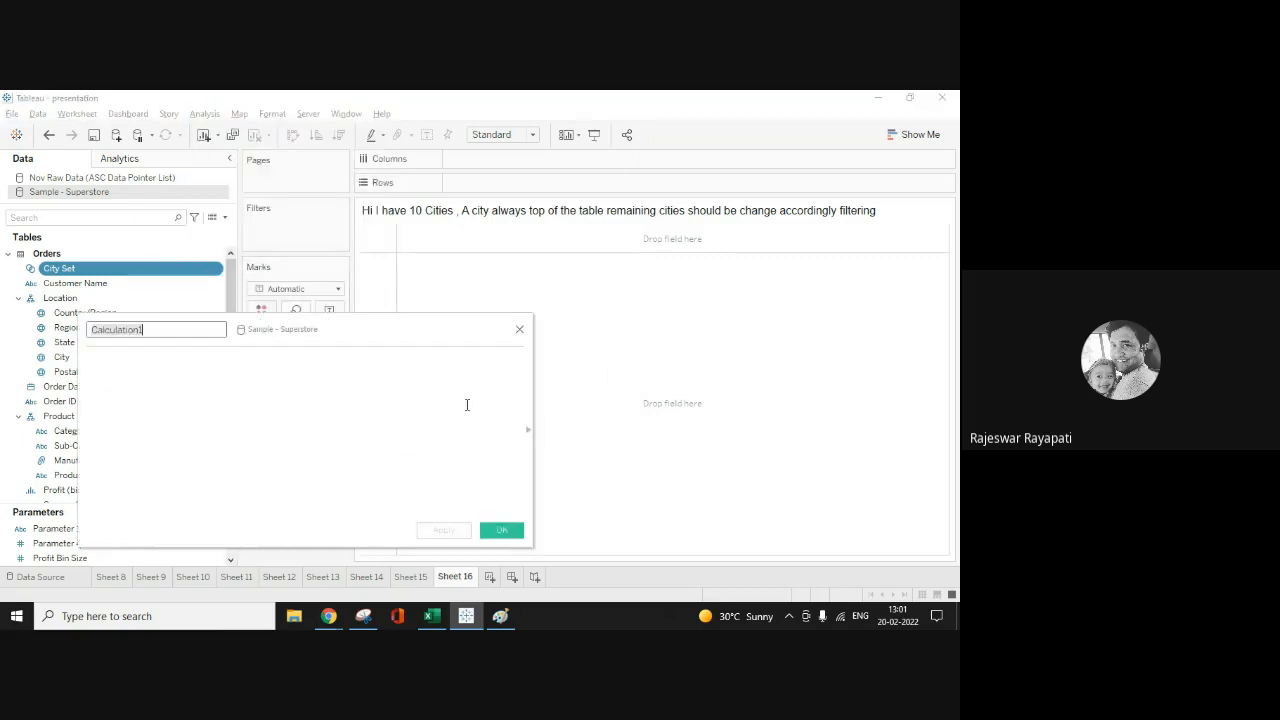
left_click_drag(306, 334, 517, 337)
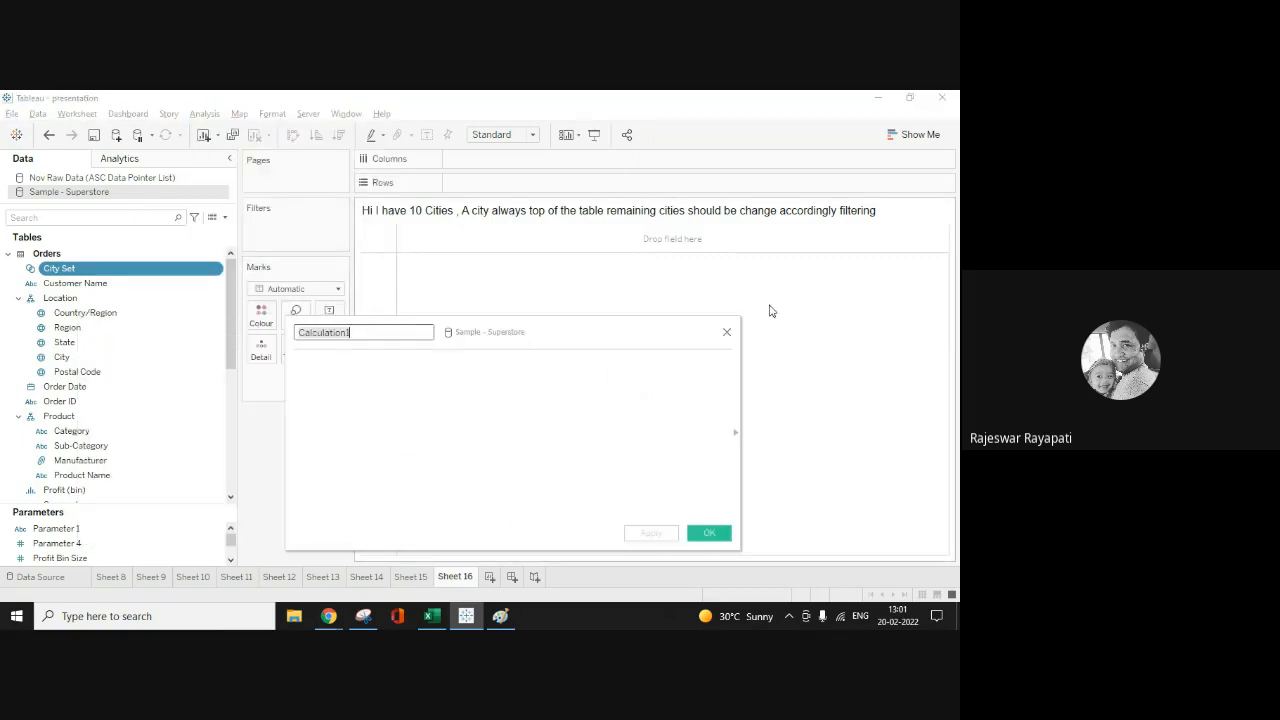
left_click(721, 331)
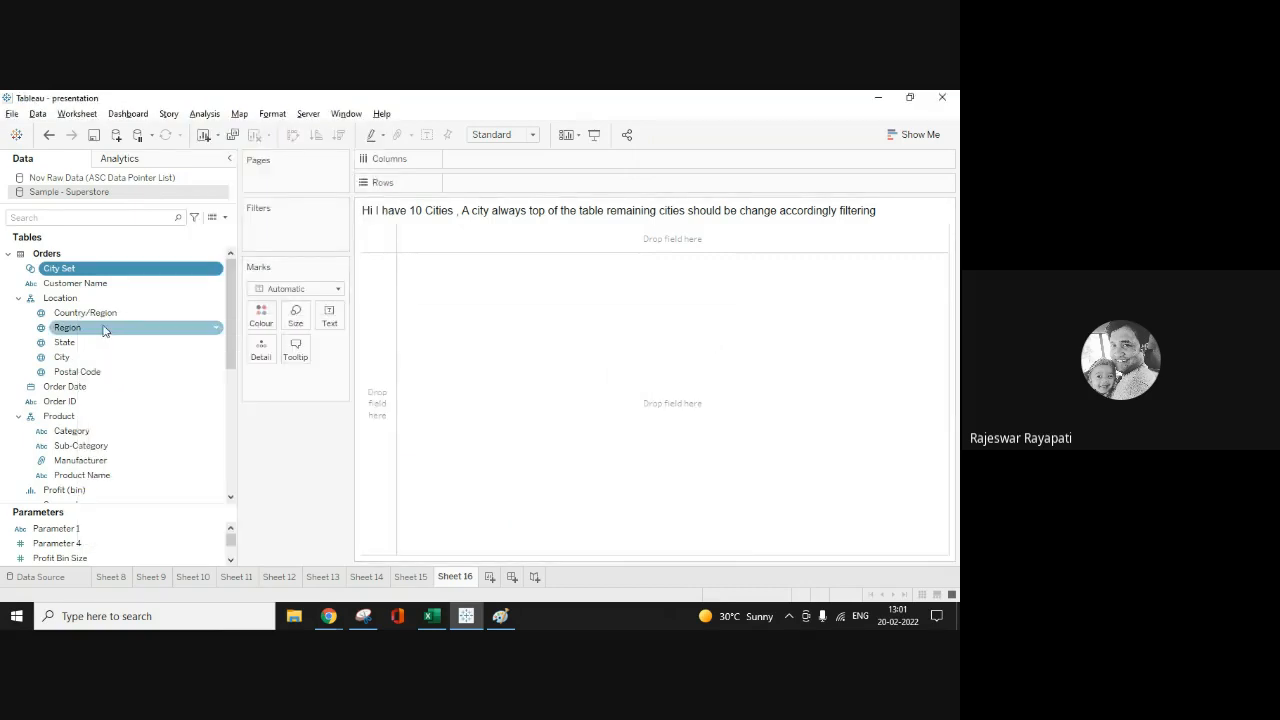
Step: Create a second set from the City field using the formula condition [City] != "New York City"
left_click(72, 363)
right_click(72, 364)
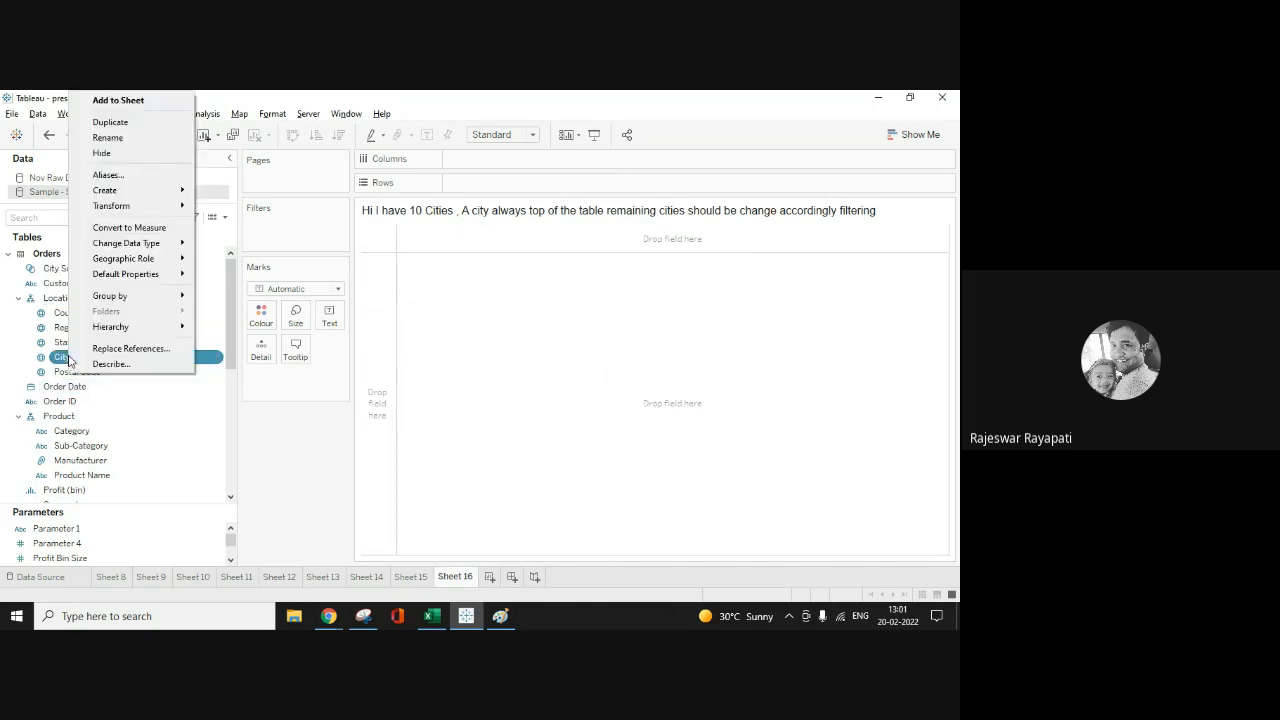
mouse_move(145, 192)
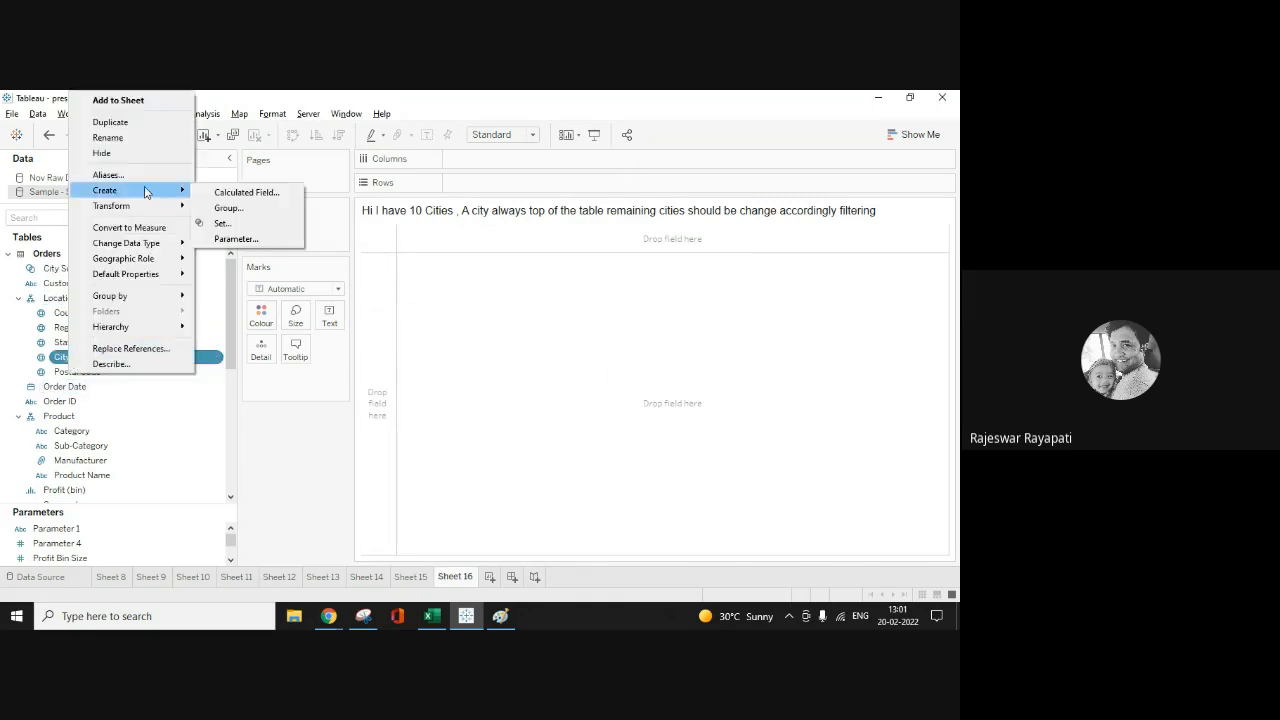
left_click(238, 223)
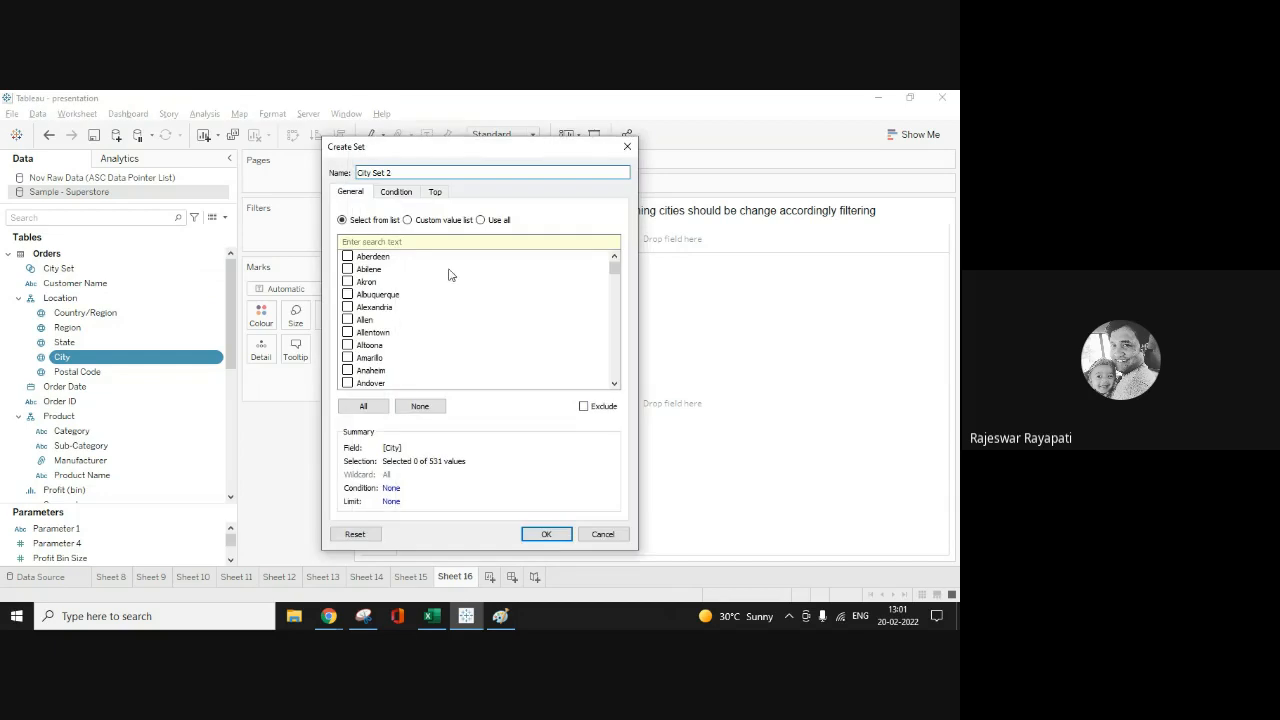
left_click(397, 192)
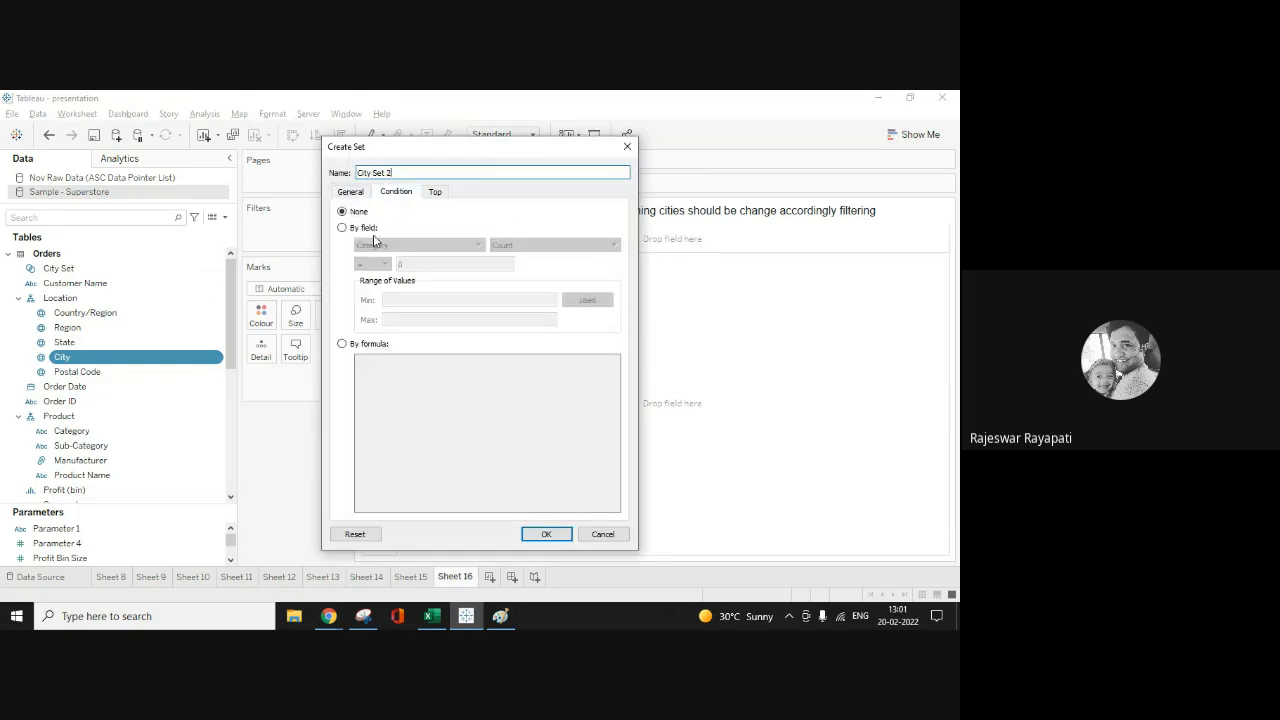
left_click(342, 344)
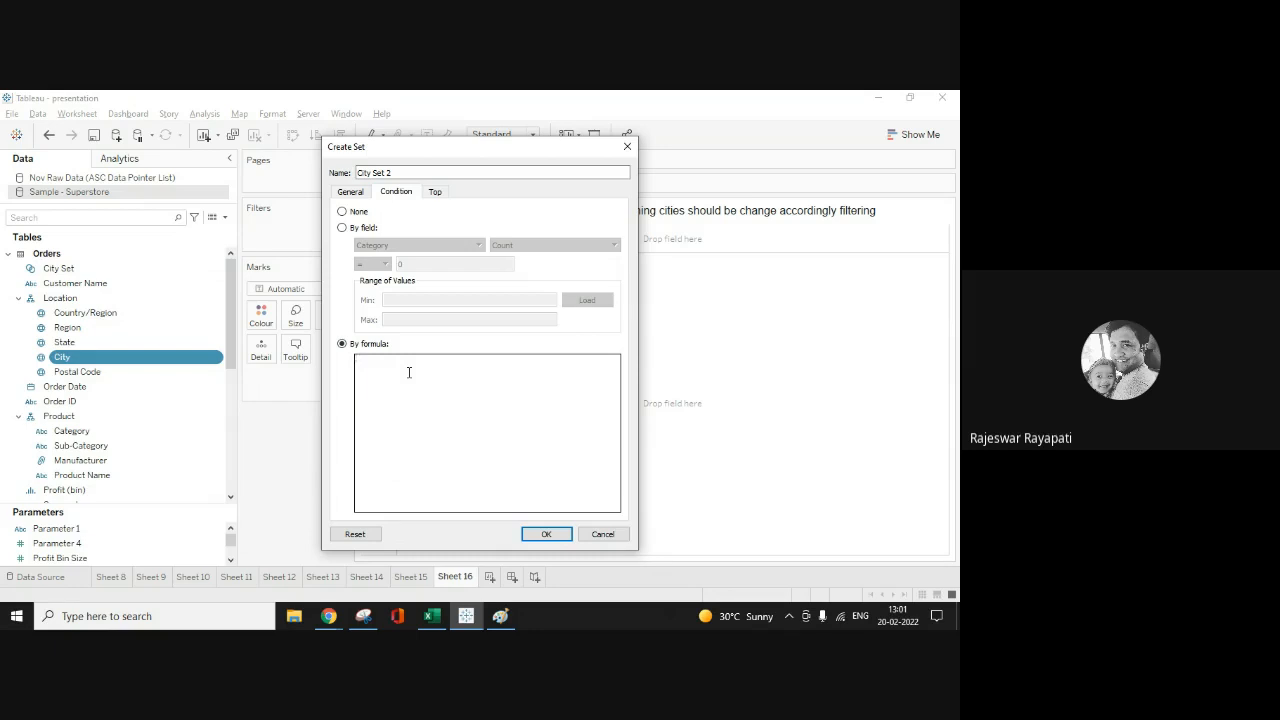
type("Cit")
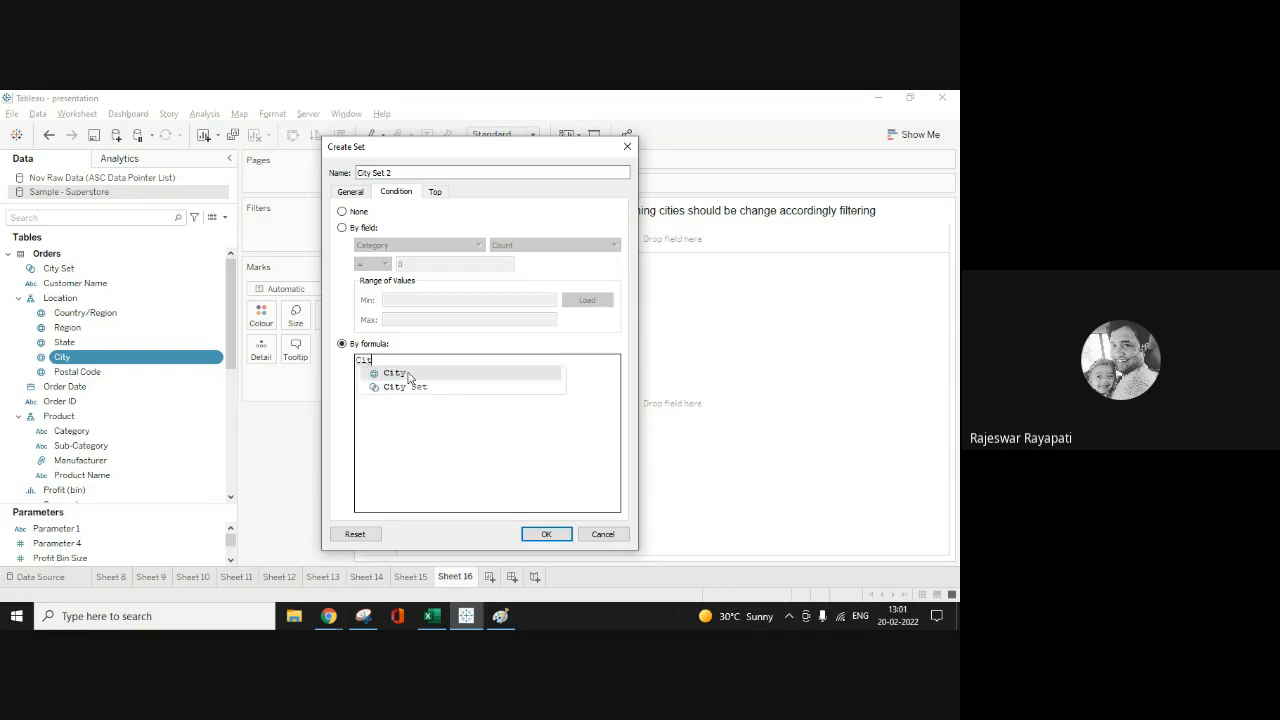
left_click(400, 373)
type("!= \"New York")
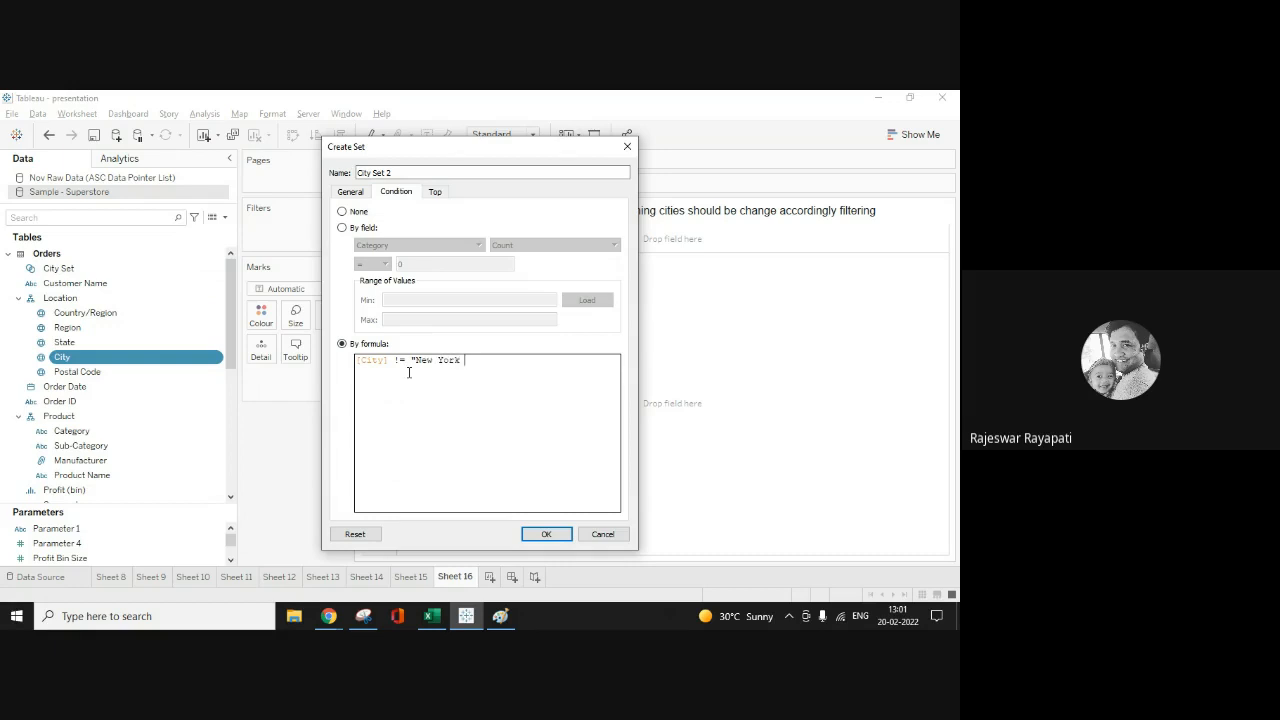
type("City\"")
left_click(562, 538)
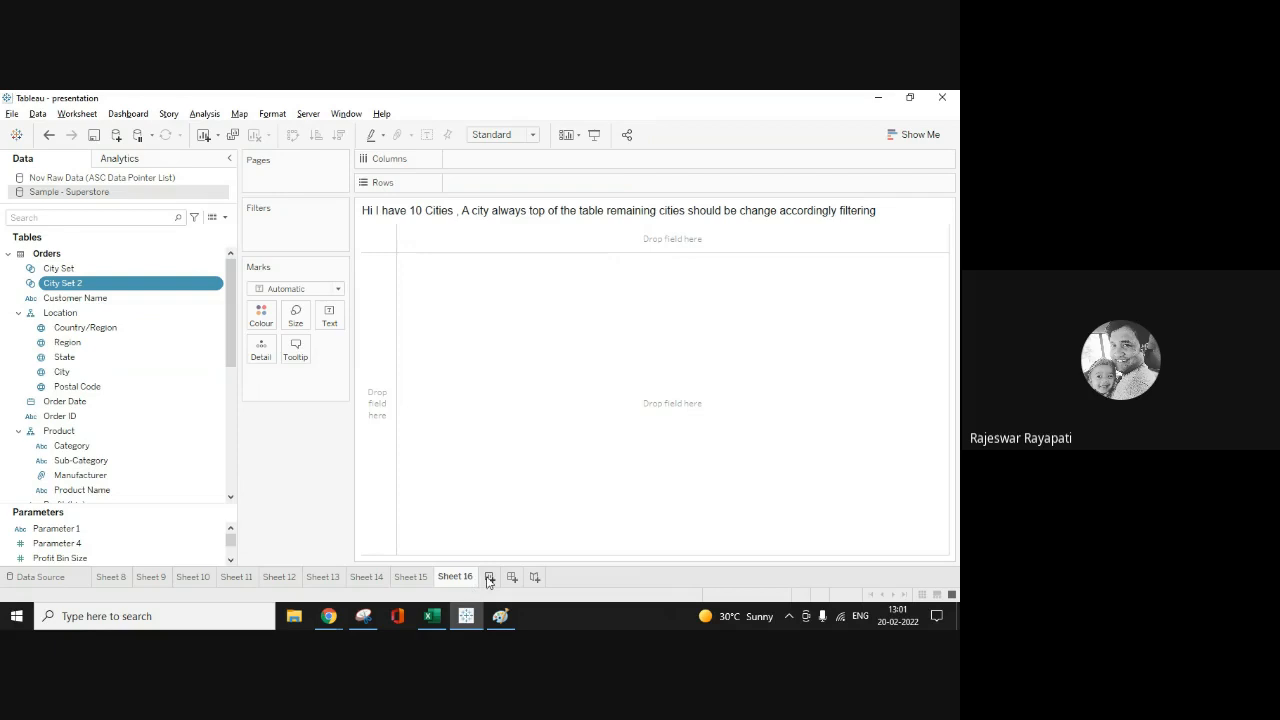
Step: Create a calculated field with If [City Set] Then [City] ELSEIF [City Set 2] Then [City] End, and place it on Rows
left_click(204, 113)
left_click(256, 388)
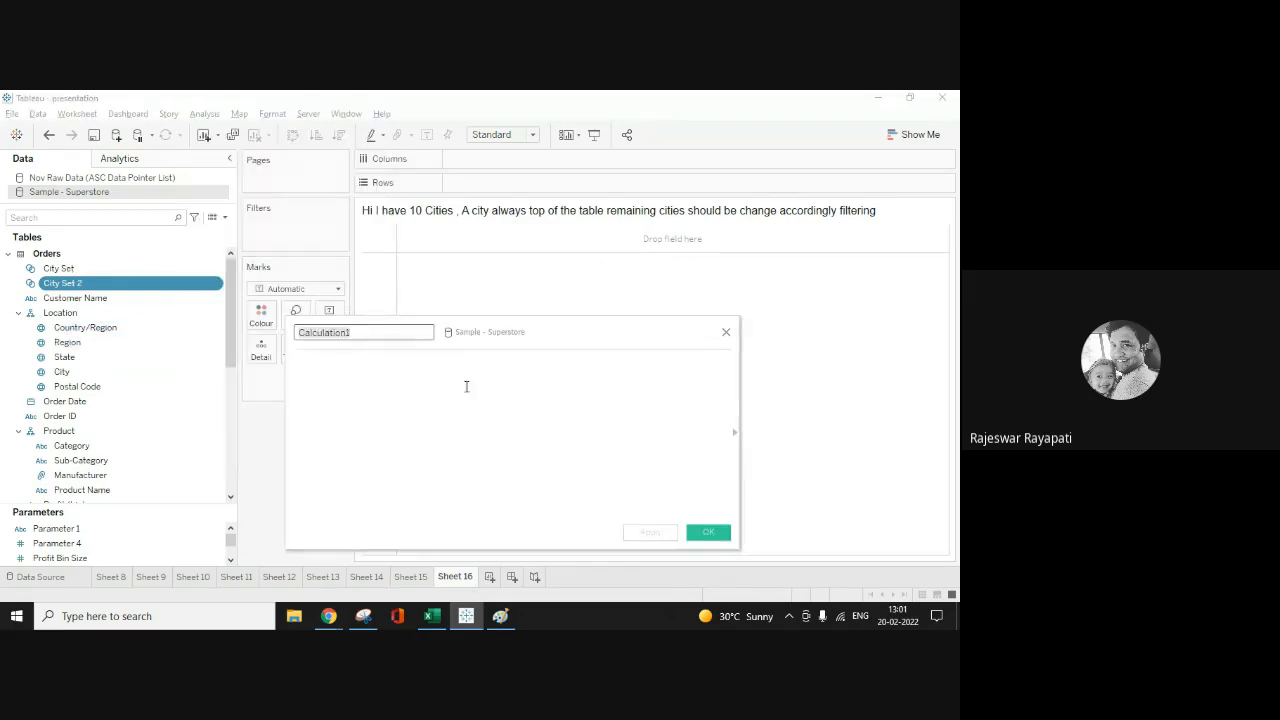
type("If")
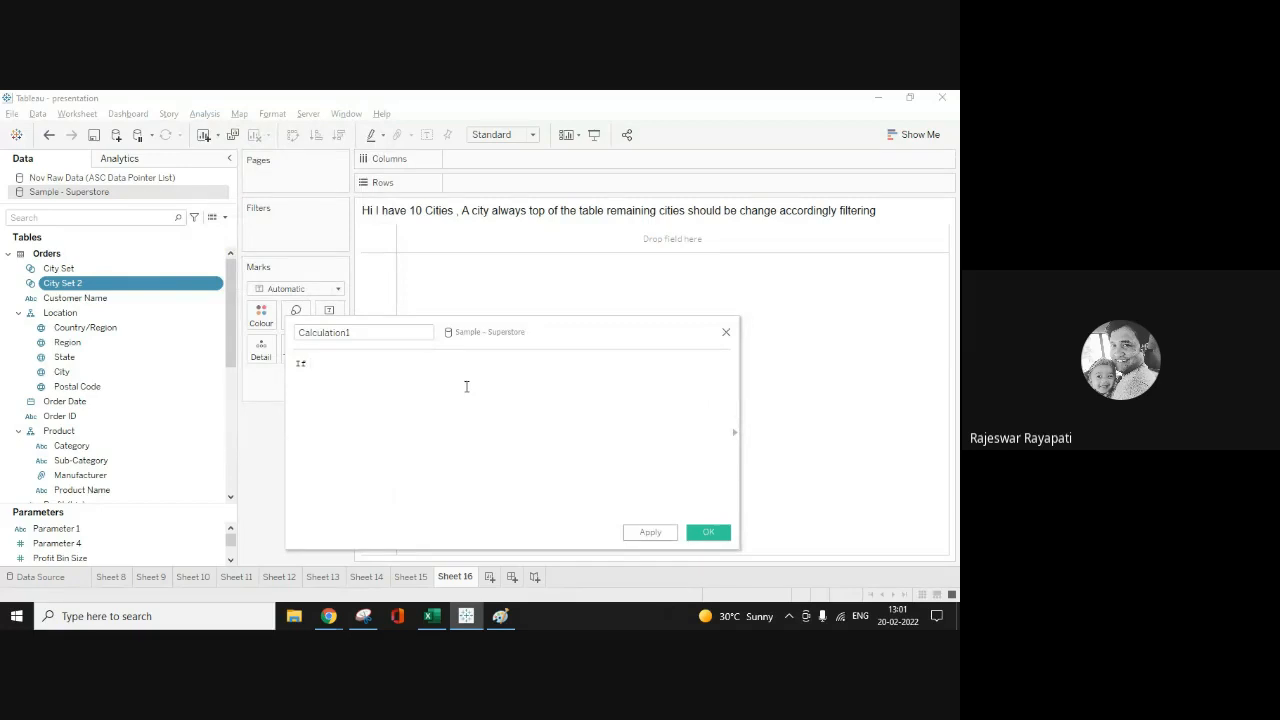
left_click_drag(94, 266, 399, 378)
type("Then City")
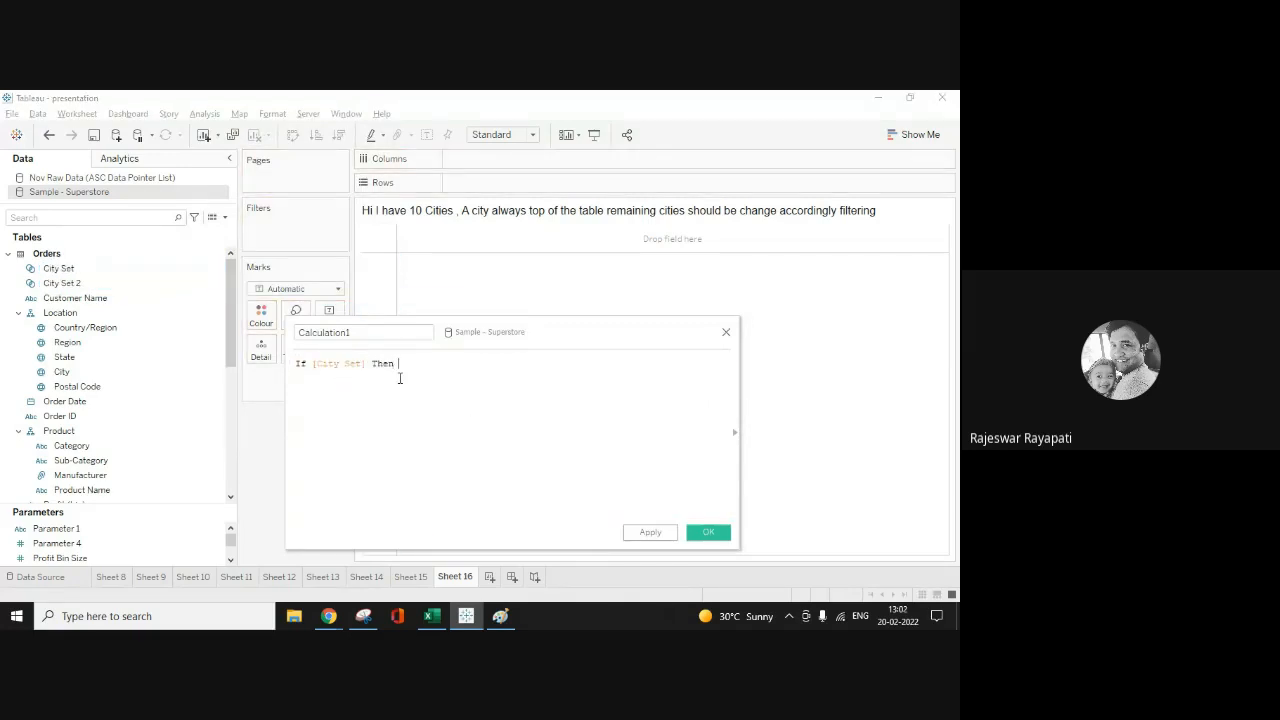
key("Return")
key("Return")
type("ELSEIF")
left_click_drag(60, 283, 440, 391)
type("Then [City]")
key("Return")
type("End")
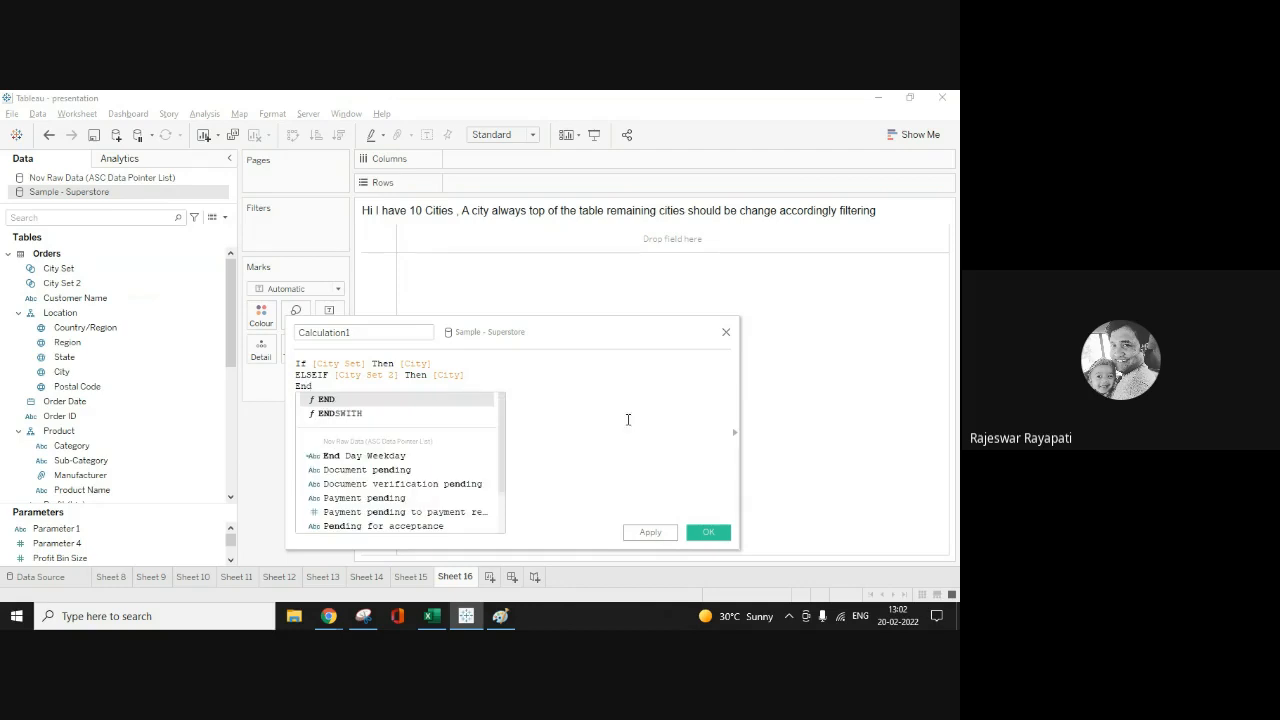
key("Escape")
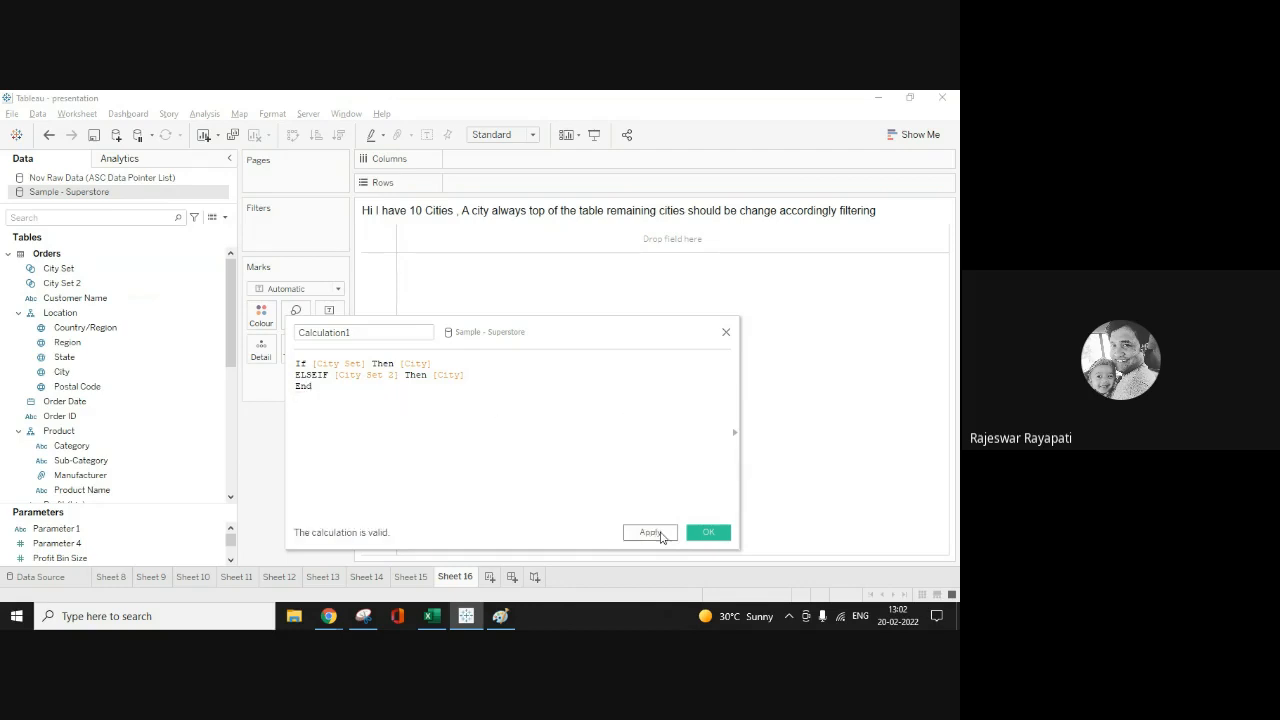
left_click(700, 535)
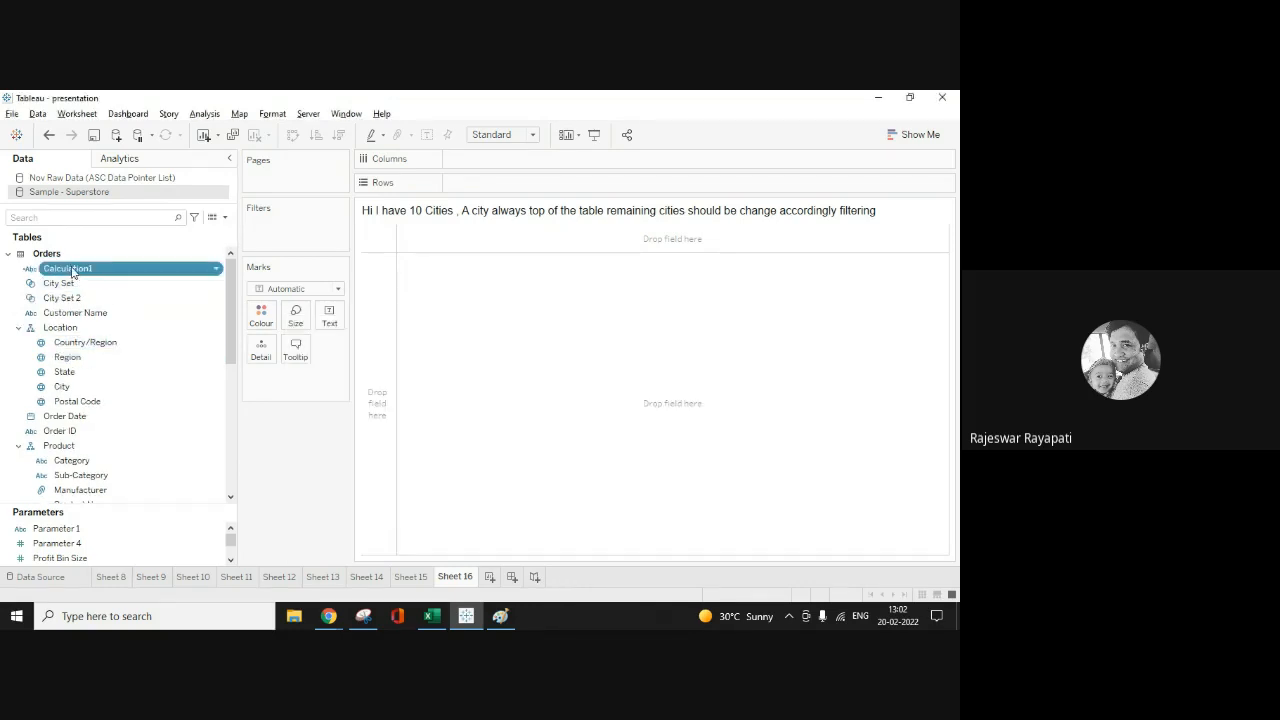
mouse_move(79, 270)
left_mouse_down()
mouse_move(257, 266)
mouse_move(338, 320)
mouse_move(437, 162)
mouse_move(490, 184)
left_mouse_up()
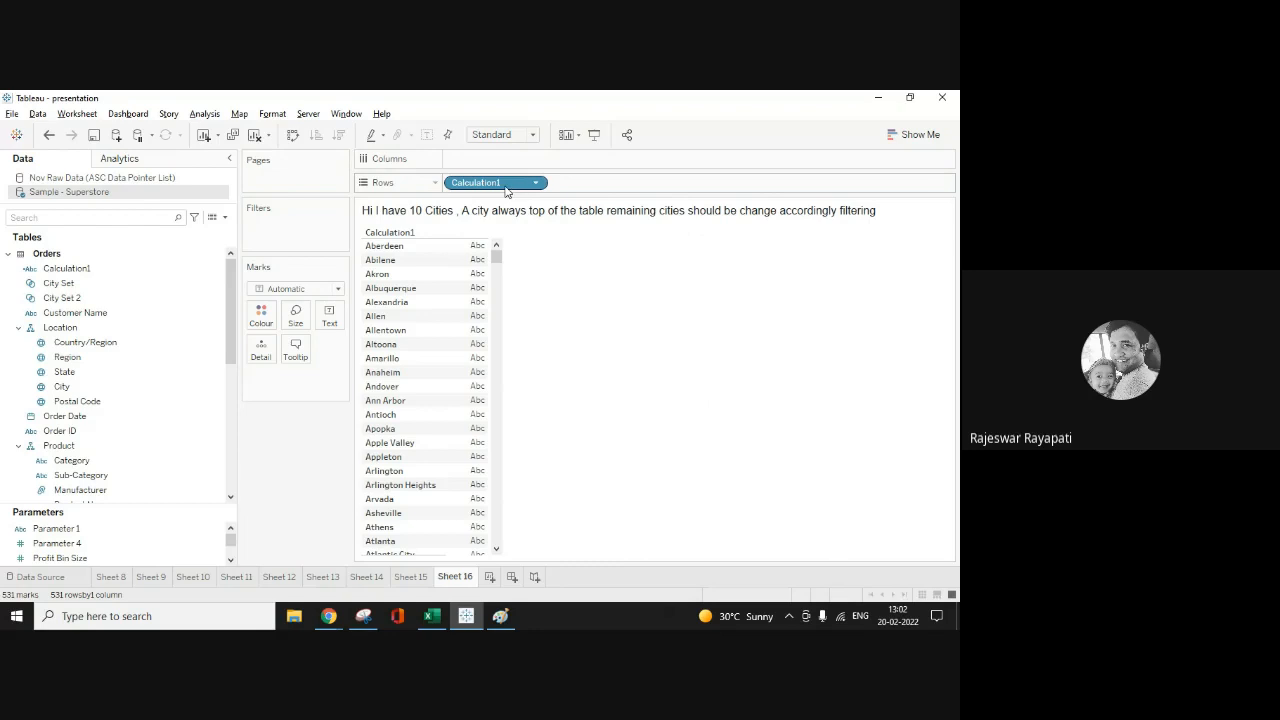
right_click(506, 186)
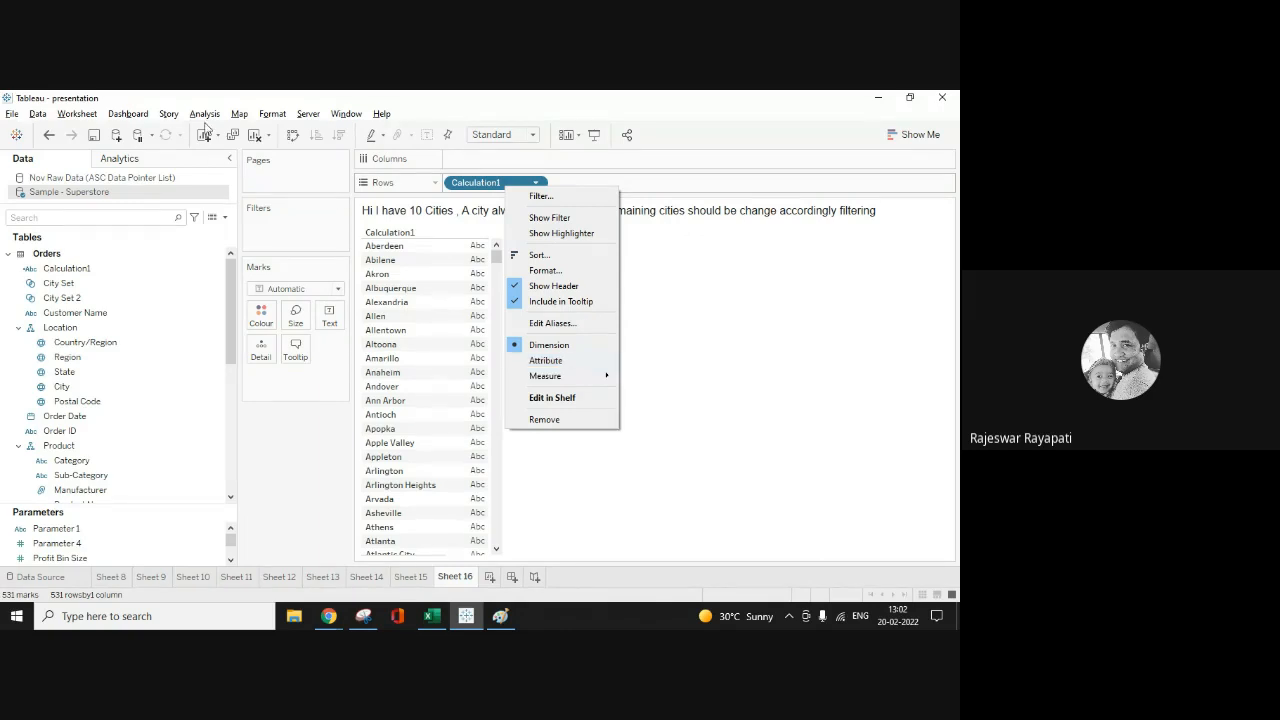
Step: Create another calculated field with the formula IF [City Set] Then 1 ELSE 0 End
left_click(205, 115)
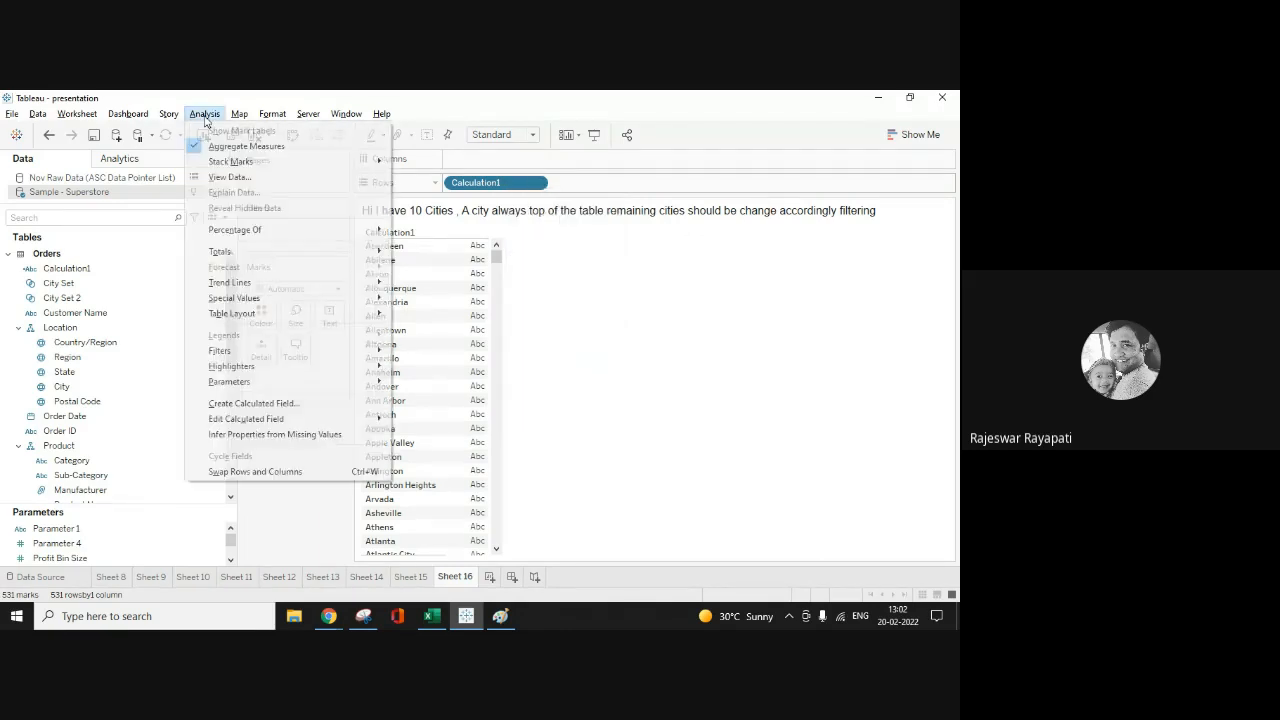
left_click(239, 404)
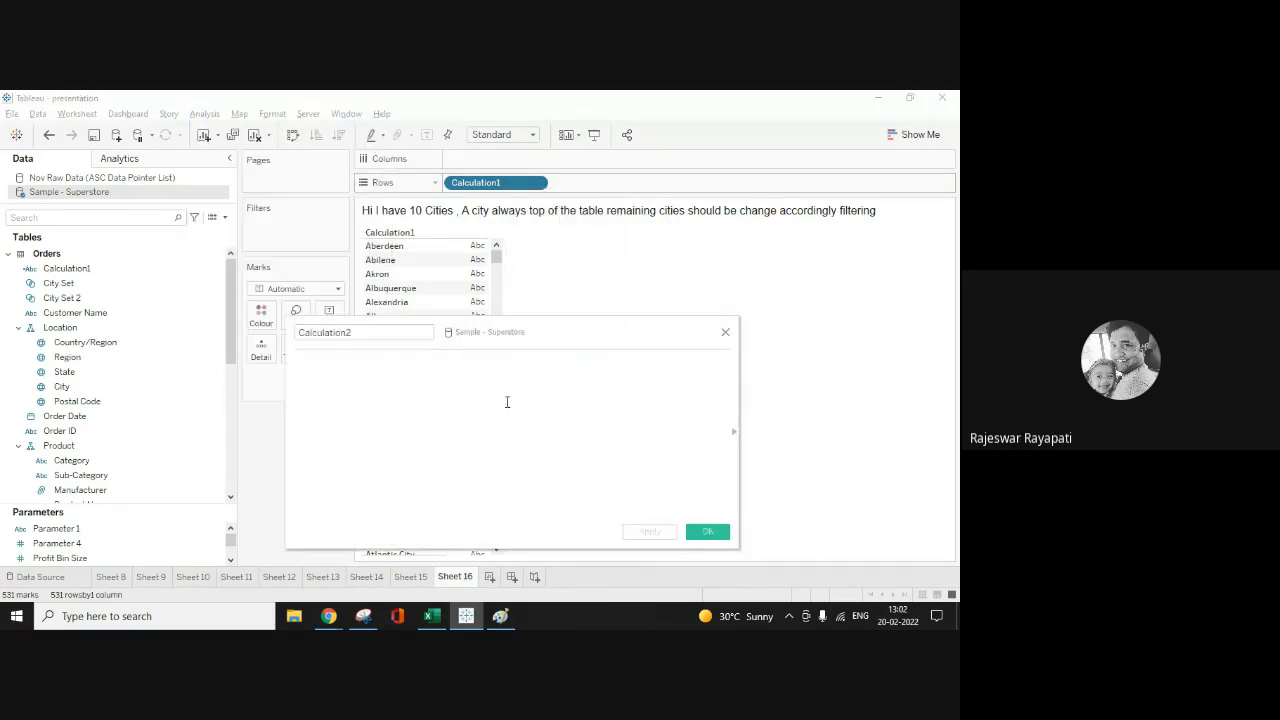
type("IF City")
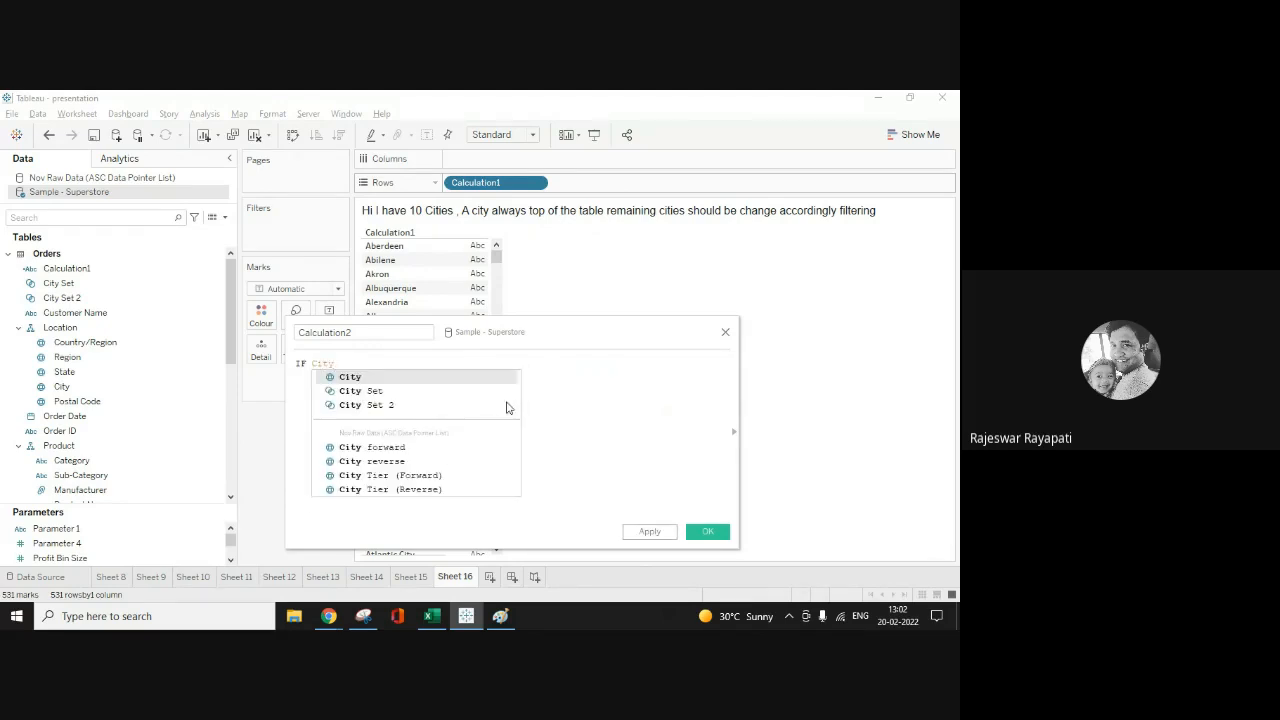
key("Return")
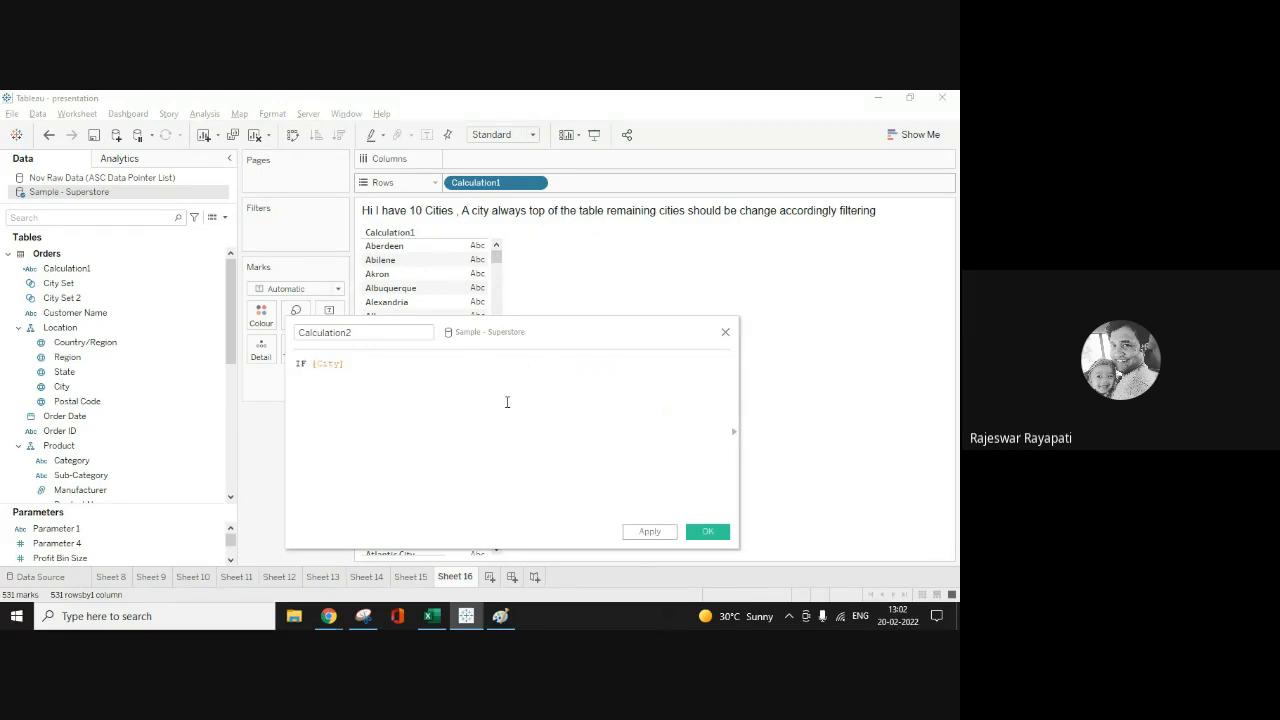
key("BackSpace")
key("BackSpace")
key("BackSpace")
key("BackSpace")
key("BackSpace")
key("BackSpace")
type("Ci")
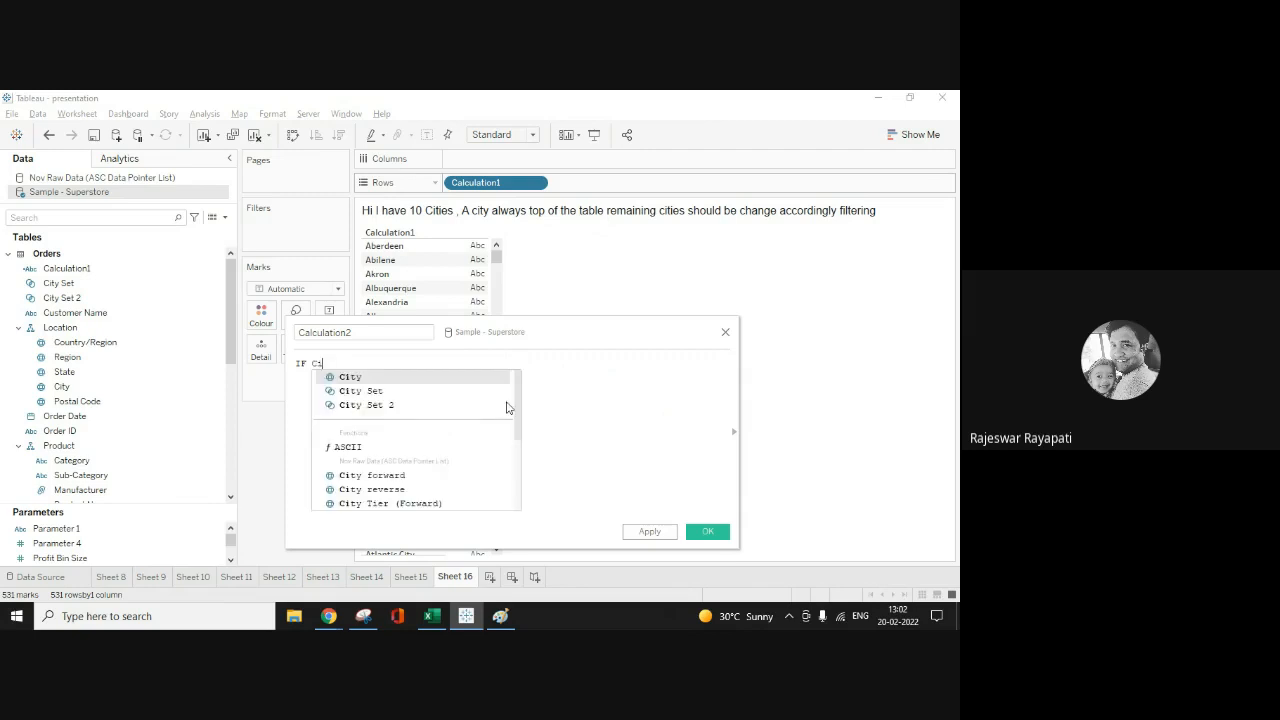
type("ty")
key("Down")
key("Return")
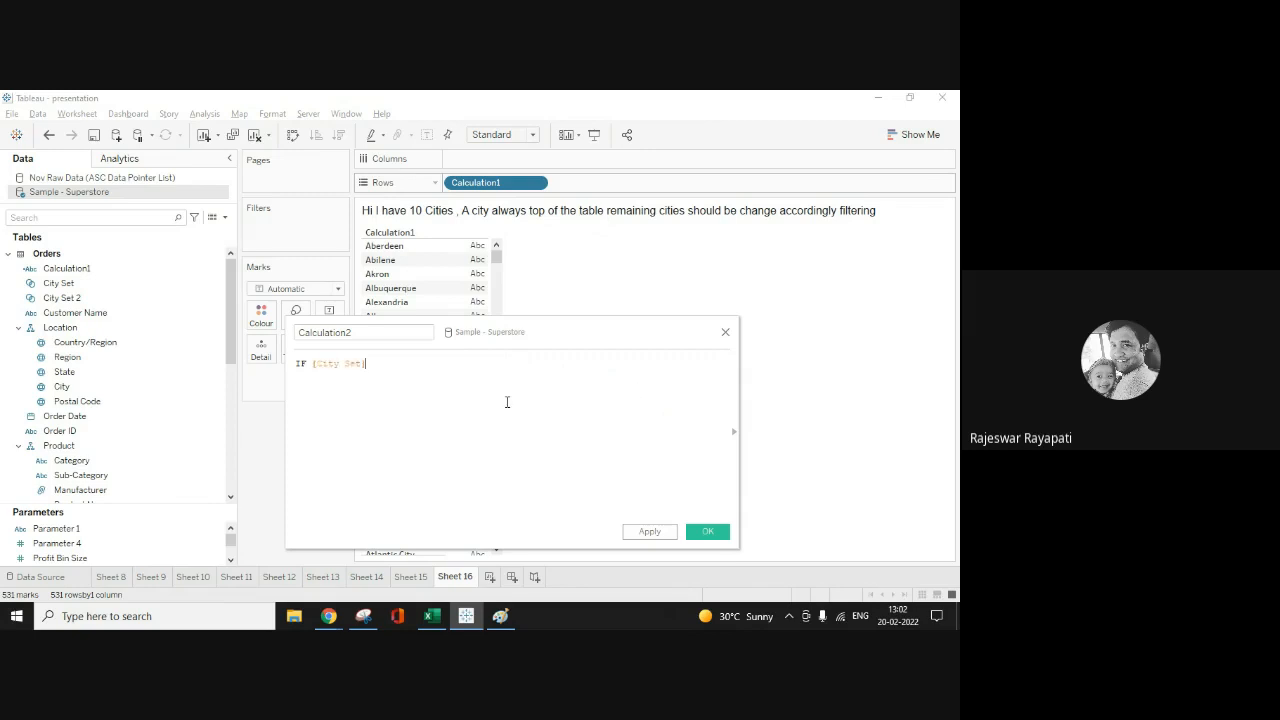
type("Then 1 ELSE 0 End")
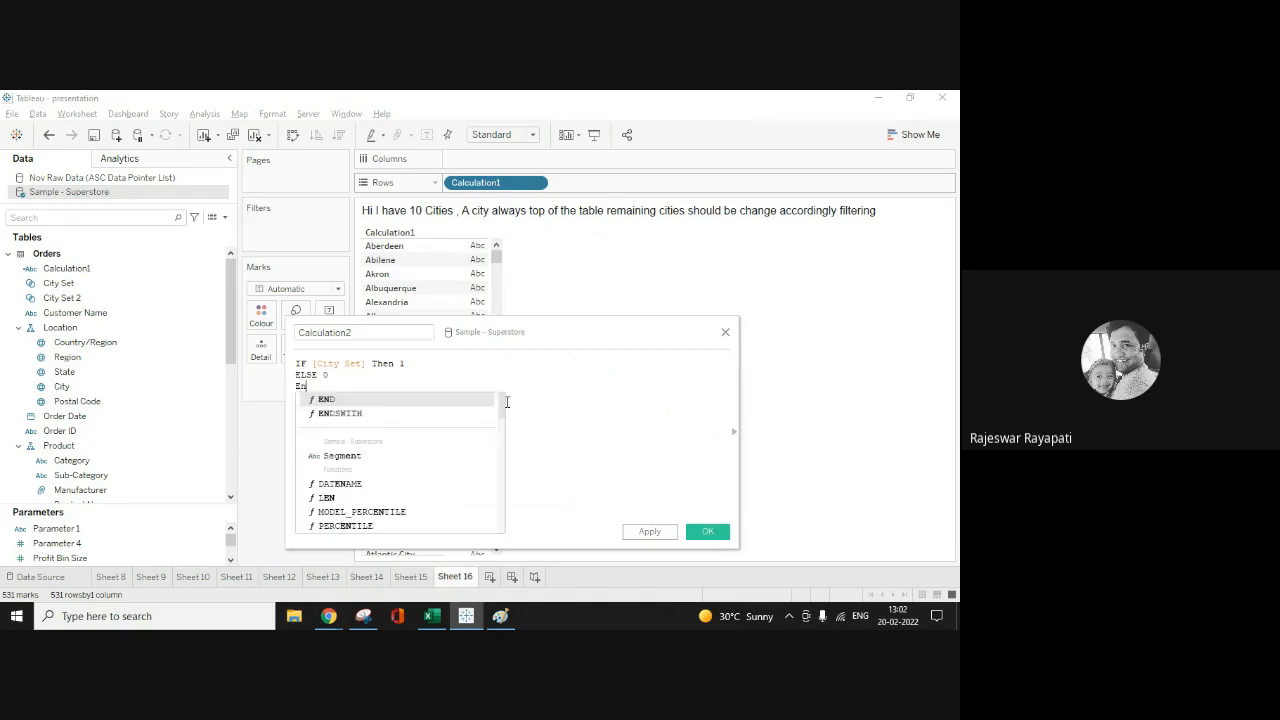
left_click(582, 438)
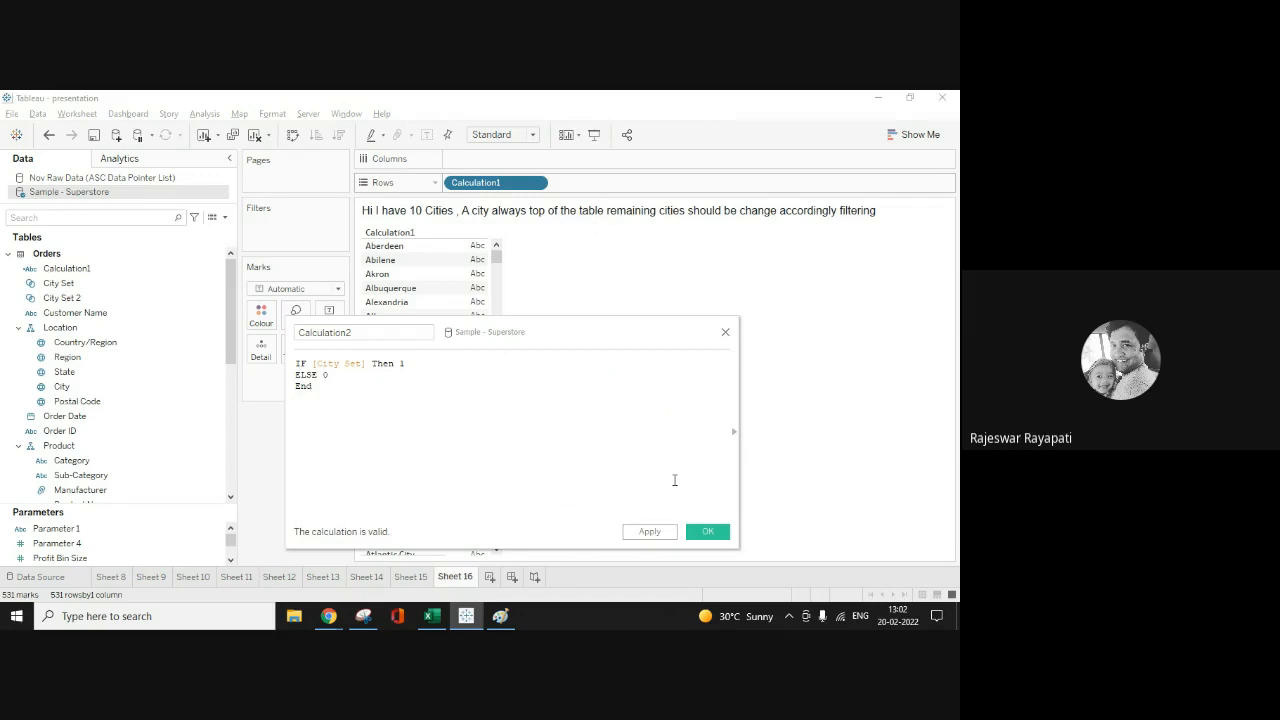
left_click(657, 533)
left_click(708, 533)
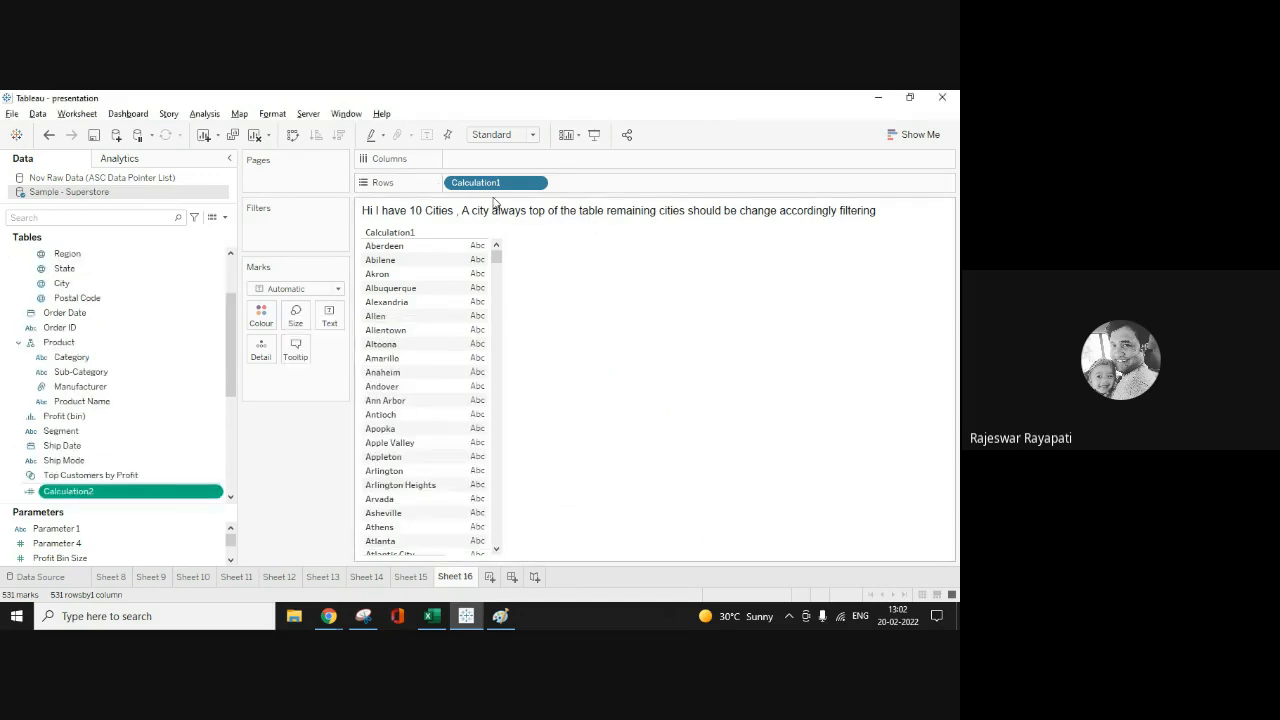
Step: Sort the Calculation1 field on Rows with a nested sort by Calculation2 in descending order
right_click(459, 187)
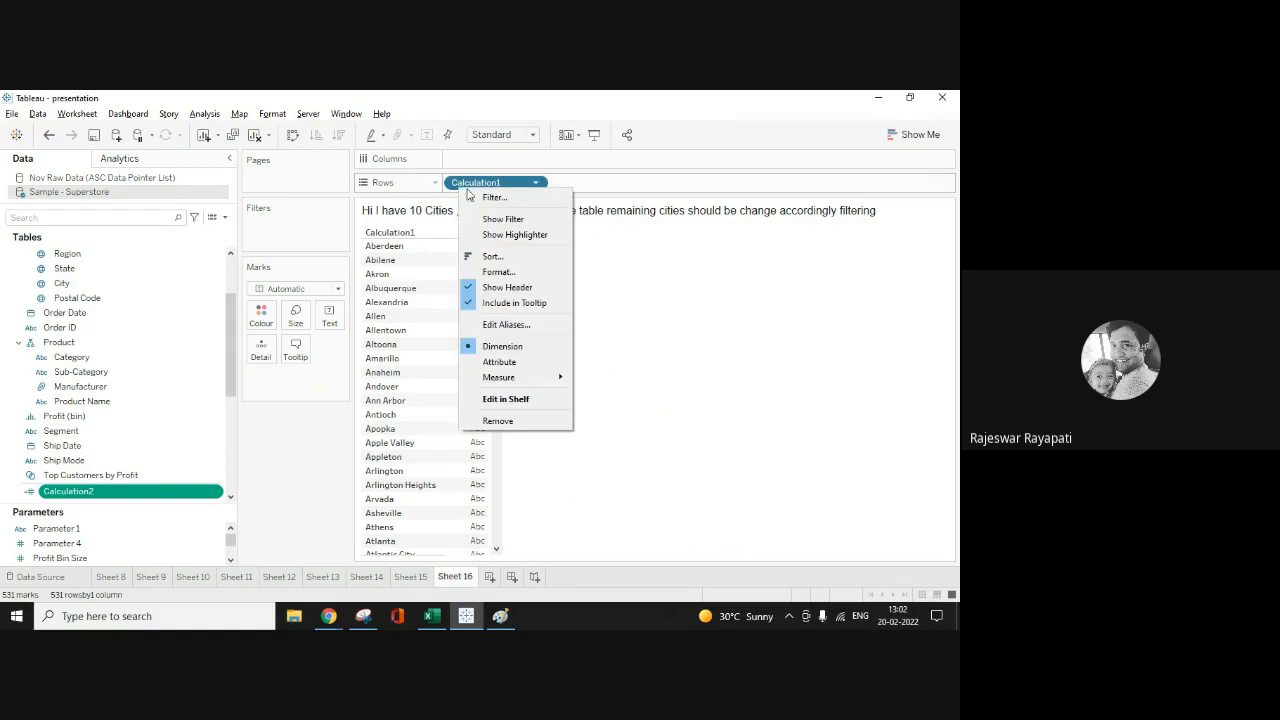
left_click(491, 265)
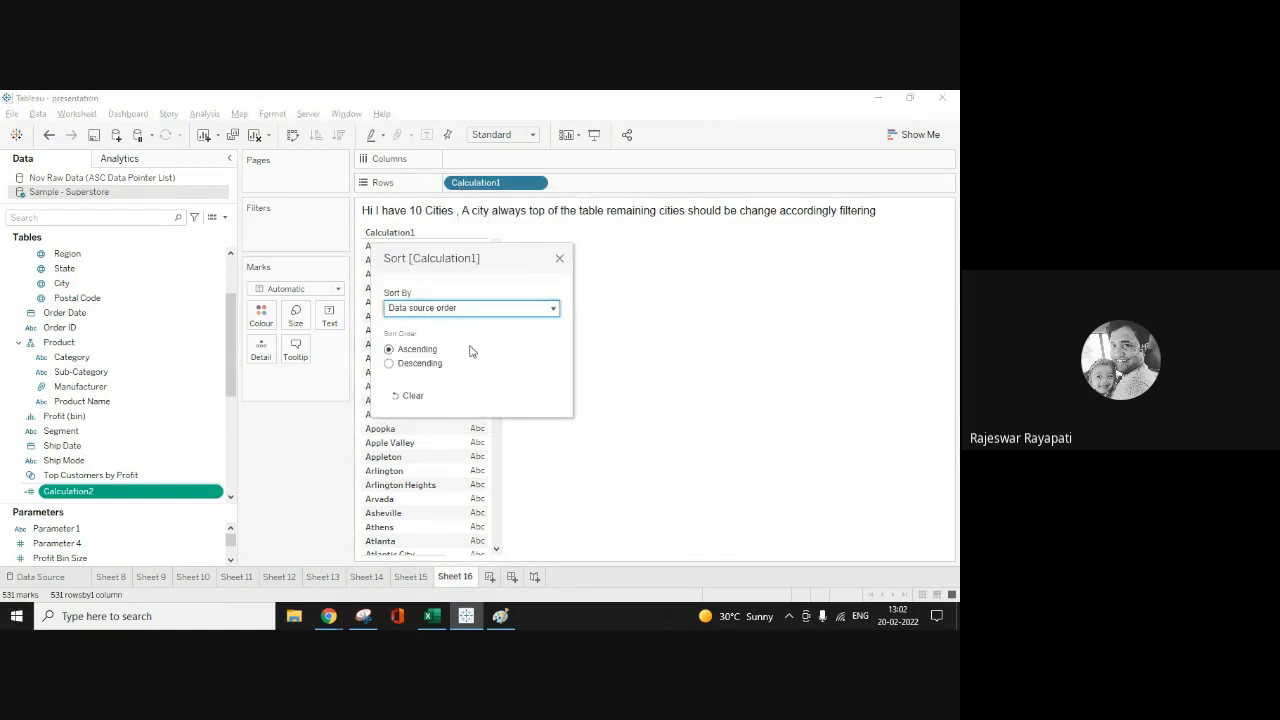
left_click(433, 310)
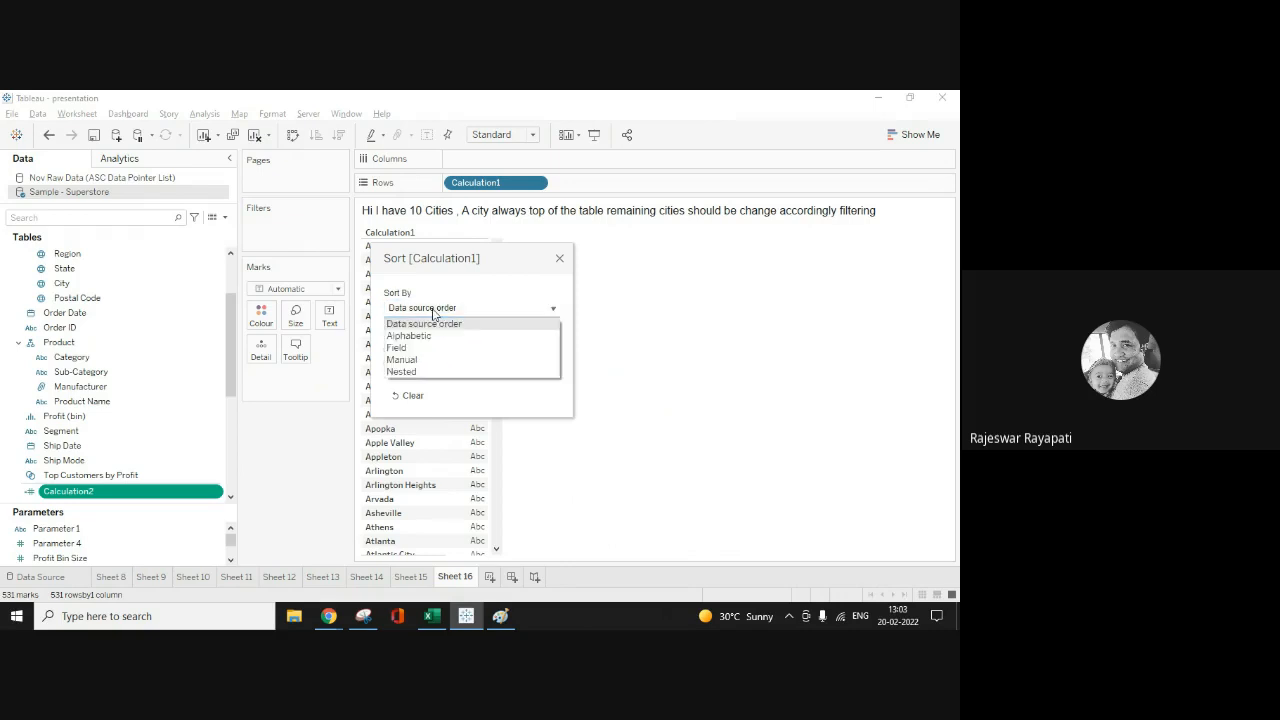
left_click(430, 372)
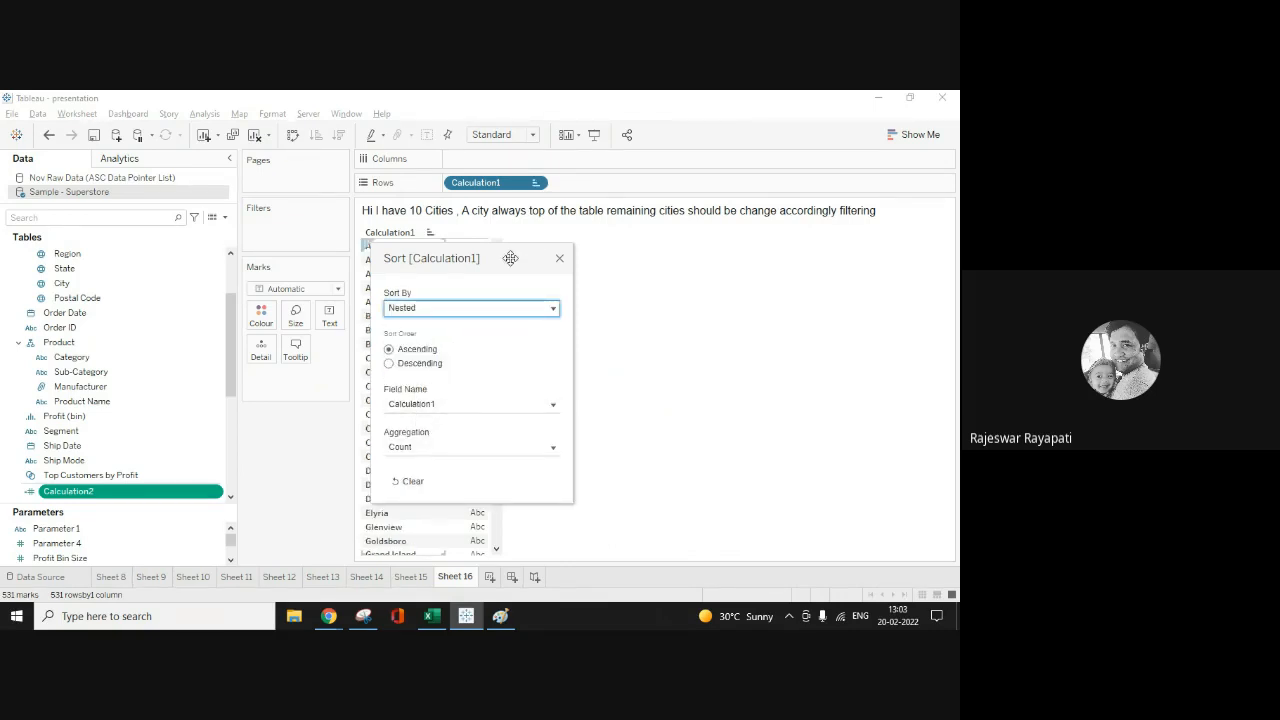
left_click_drag(509, 257, 682, 257)
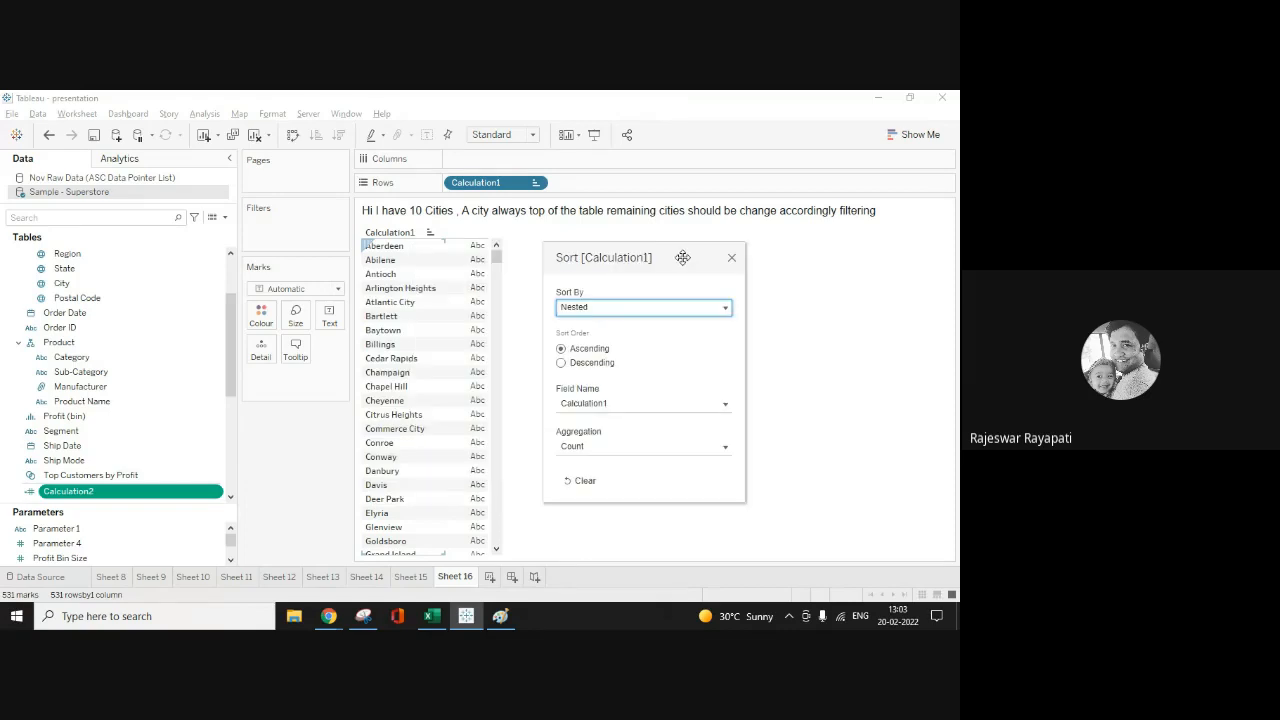
left_click(608, 447)
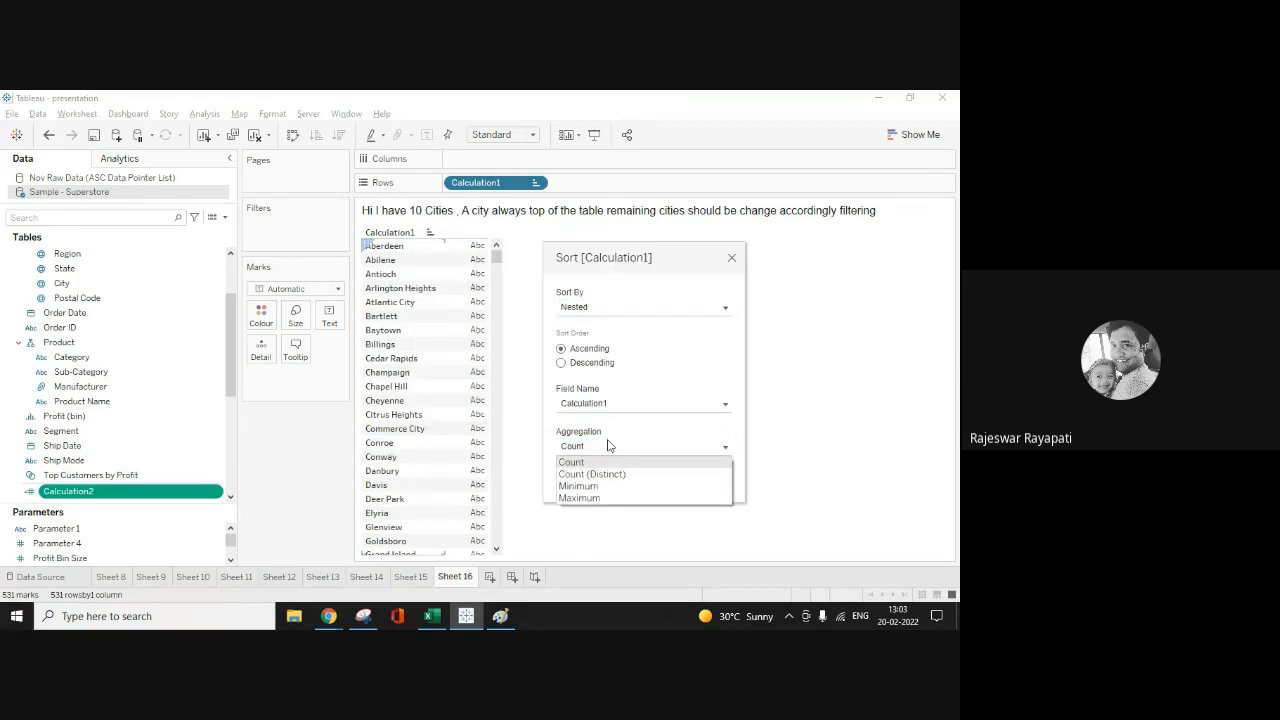
left_click(621, 398)
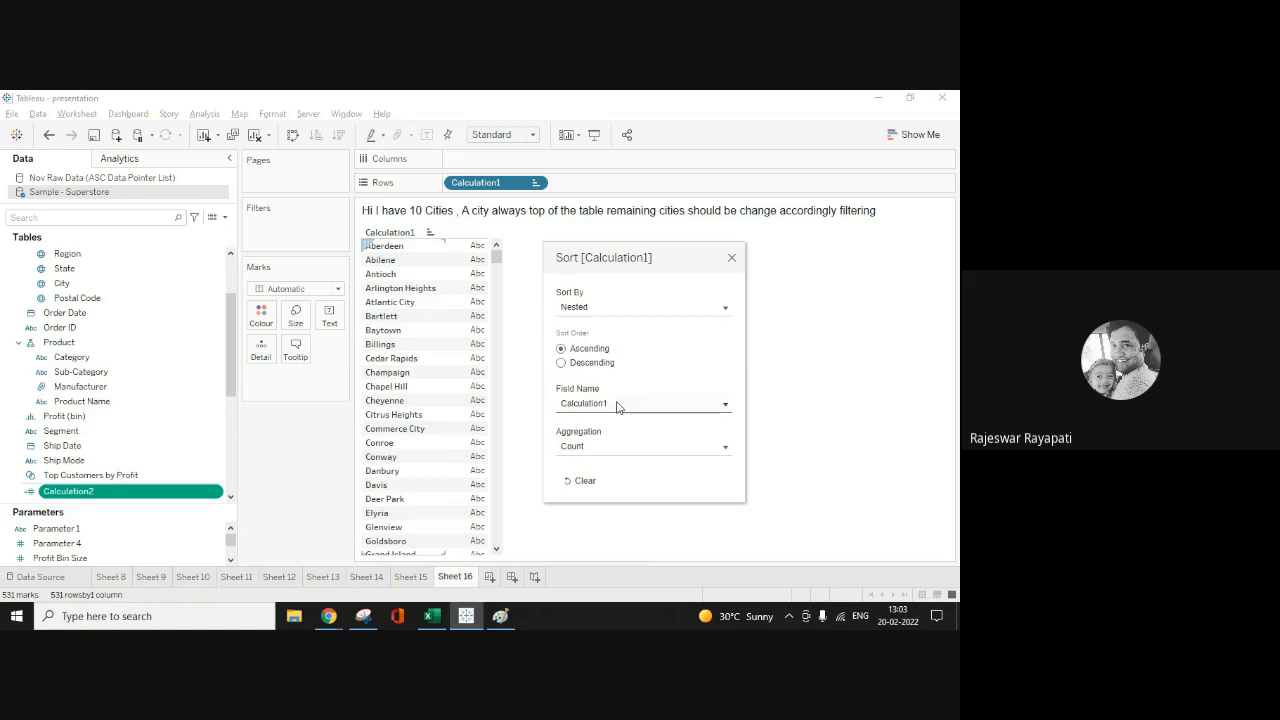
left_click(616, 404)
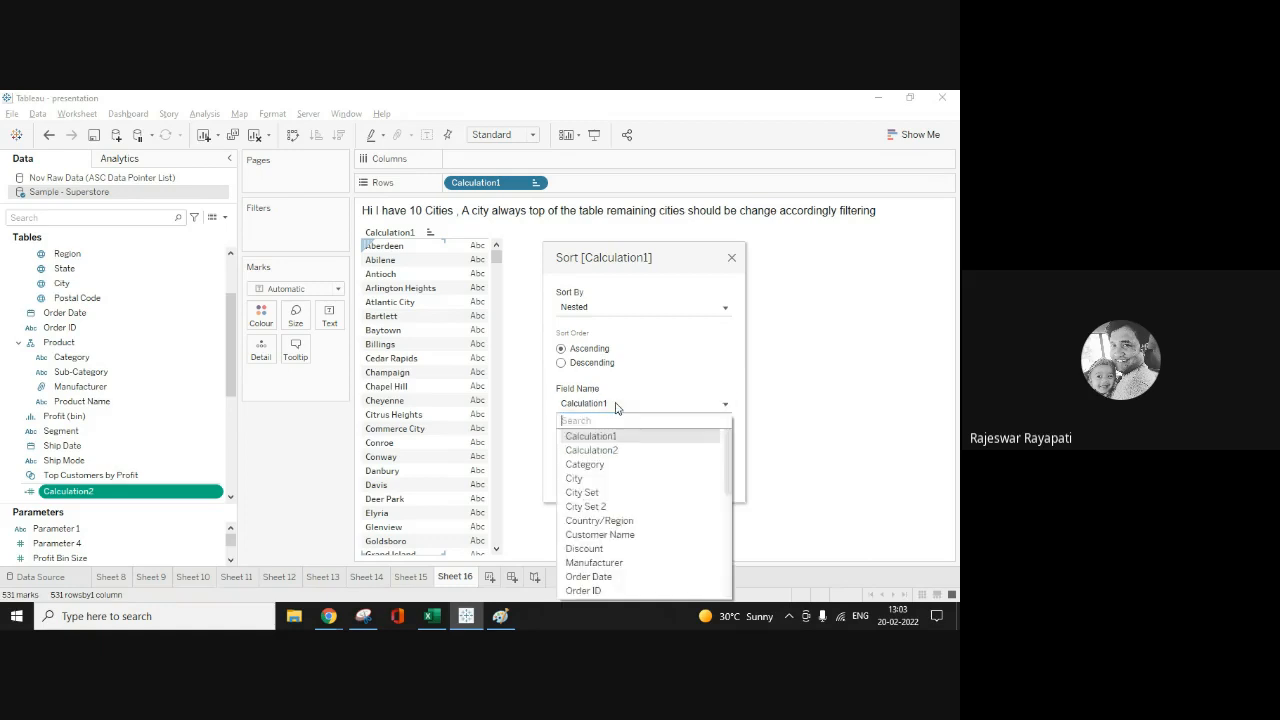
left_click(596, 450)
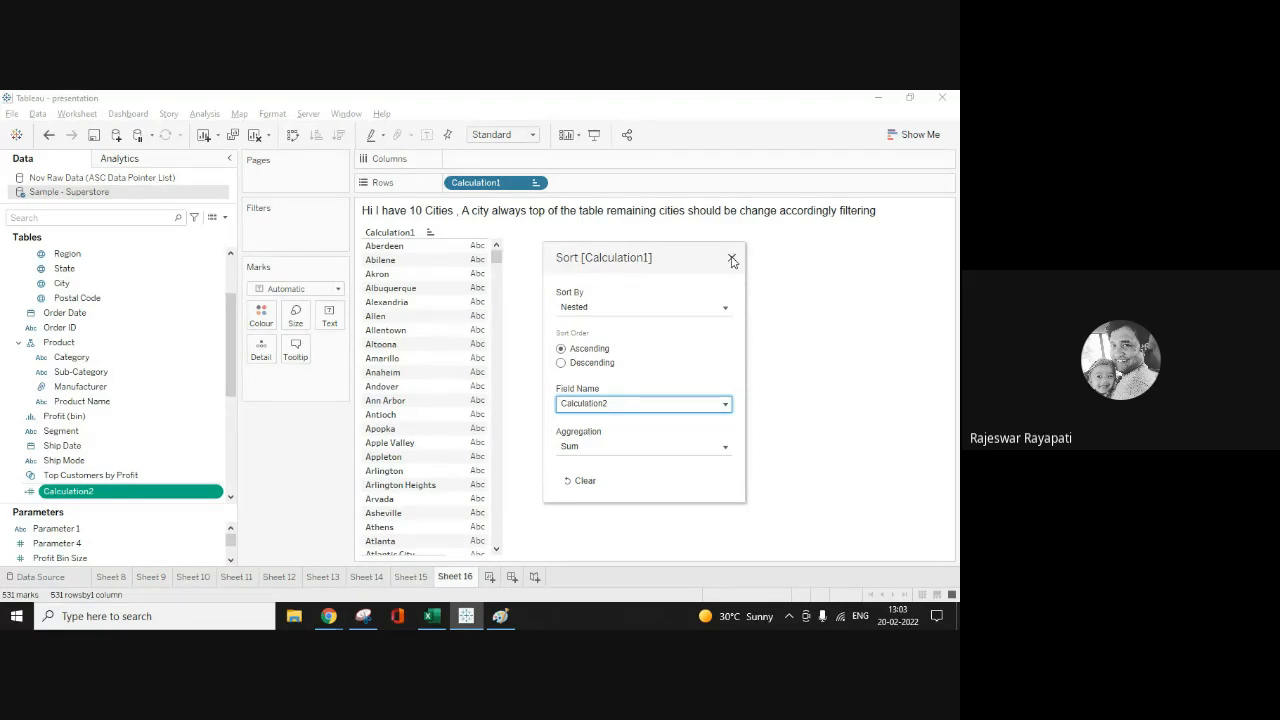
left_click(561, 364)
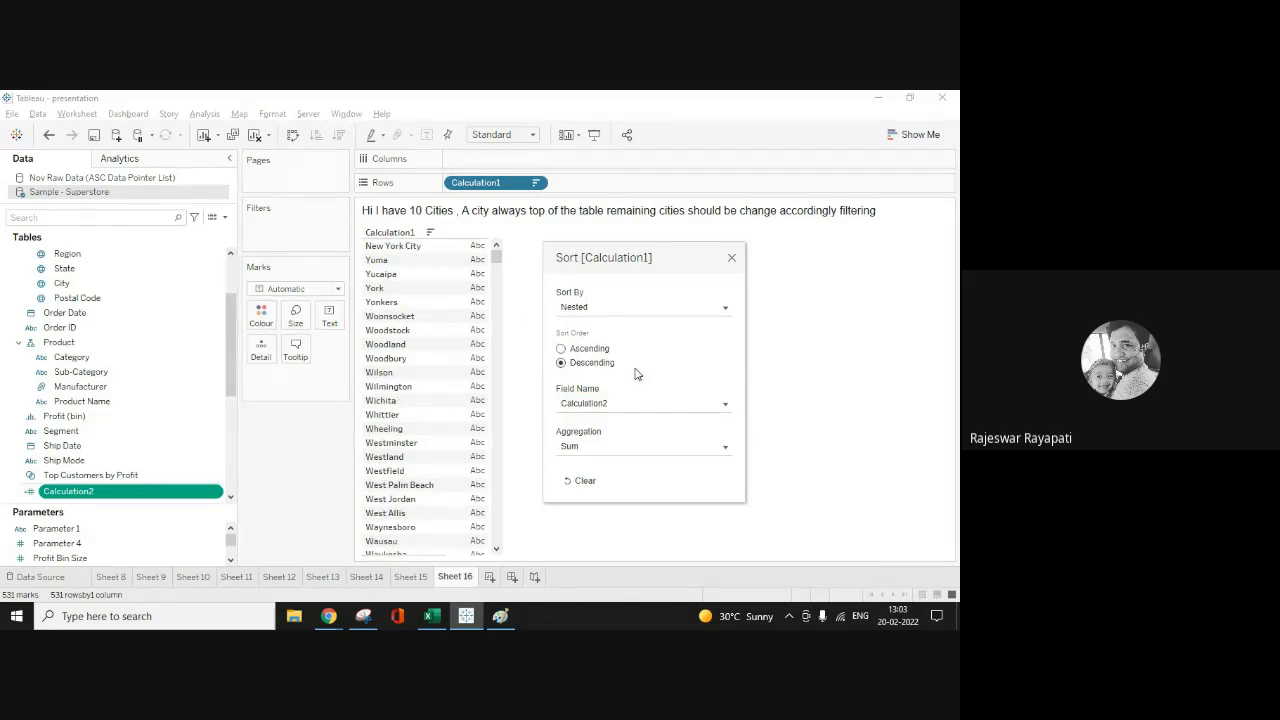
Step: Close the sort settings and show both the In/Out filter and the set member list for City Set 2
left_click(732, 260)
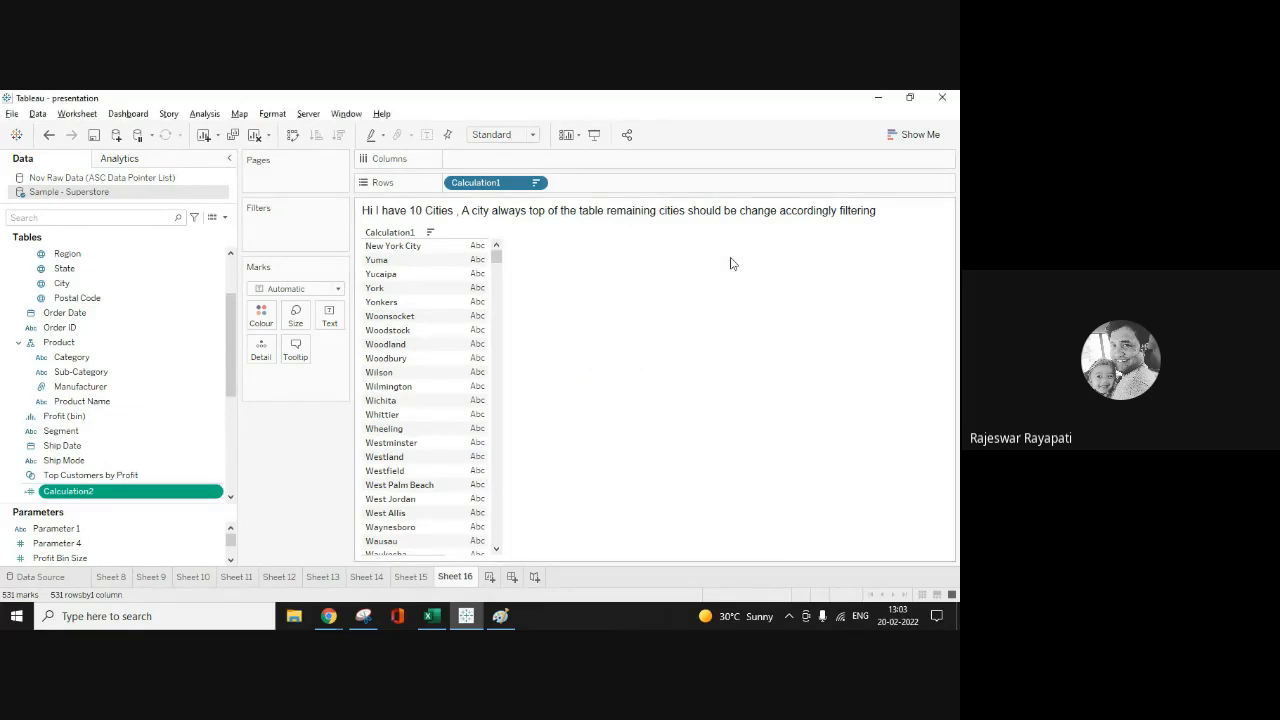
scroll(230, 358, "up", 3)
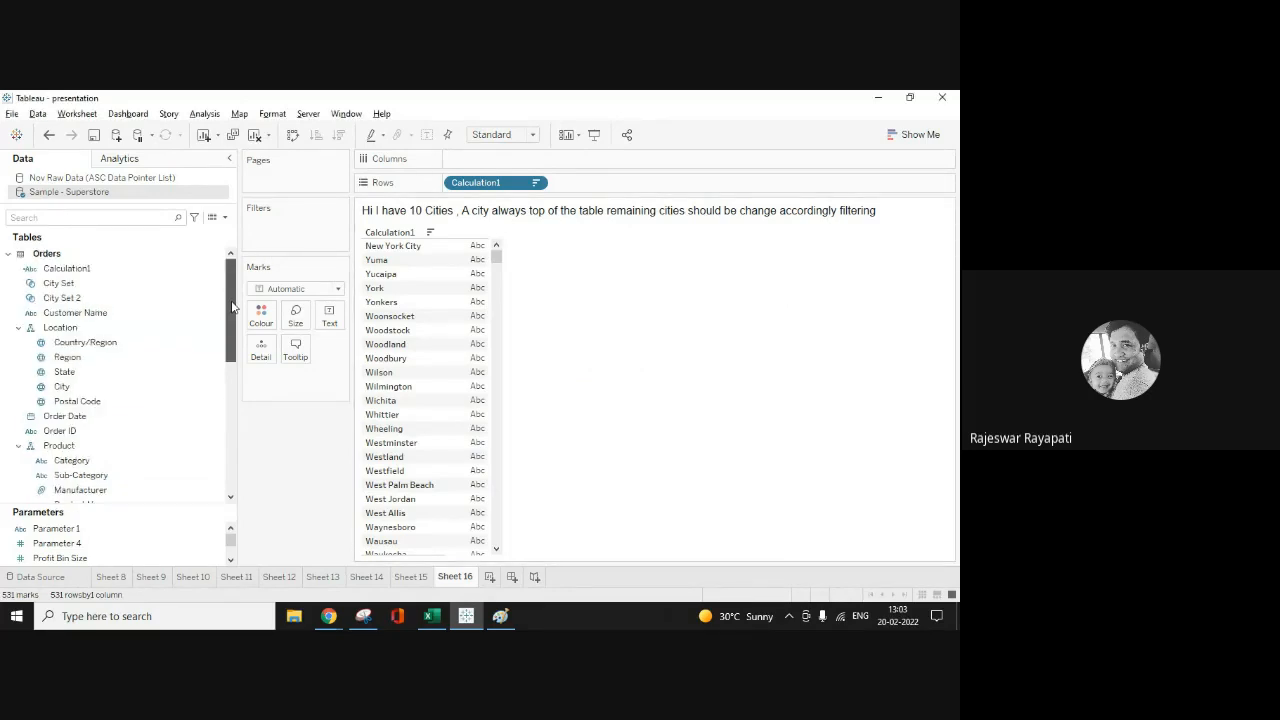
left_click(58, 299)
right_click(58, 304)
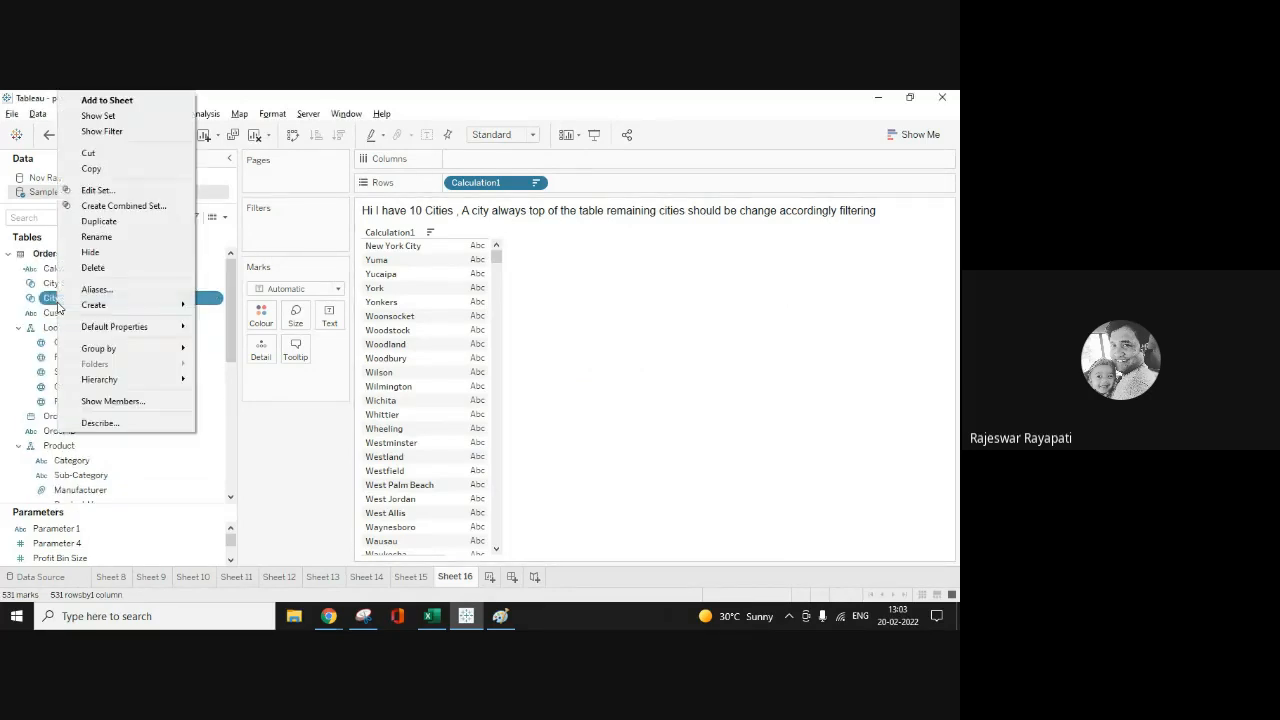
left_click(118, 132)
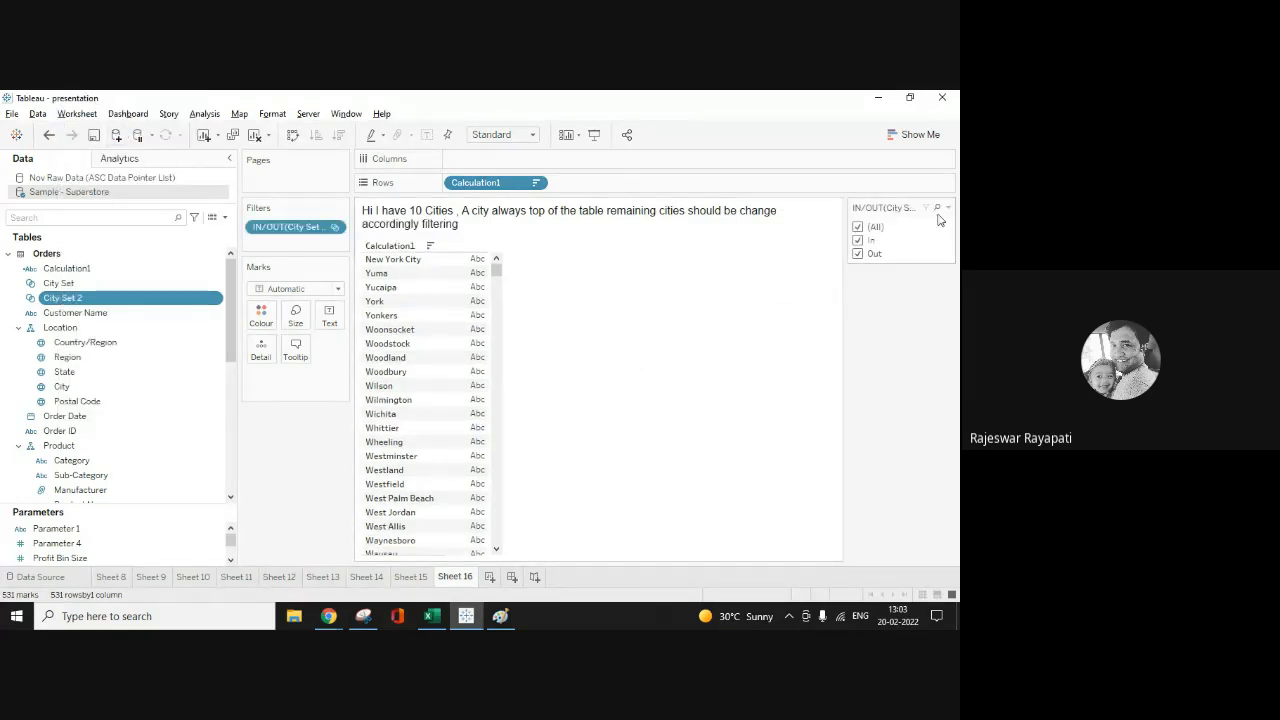
right_click(81, 300)
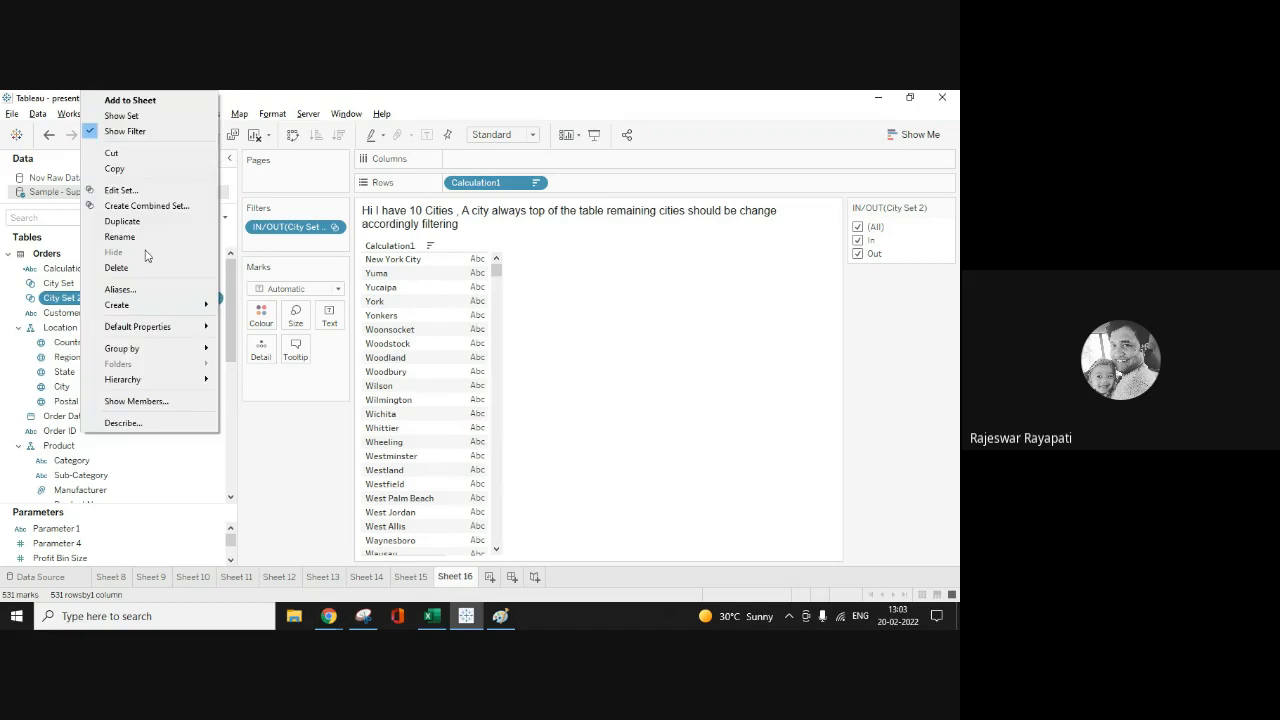
left_click(118, 117)
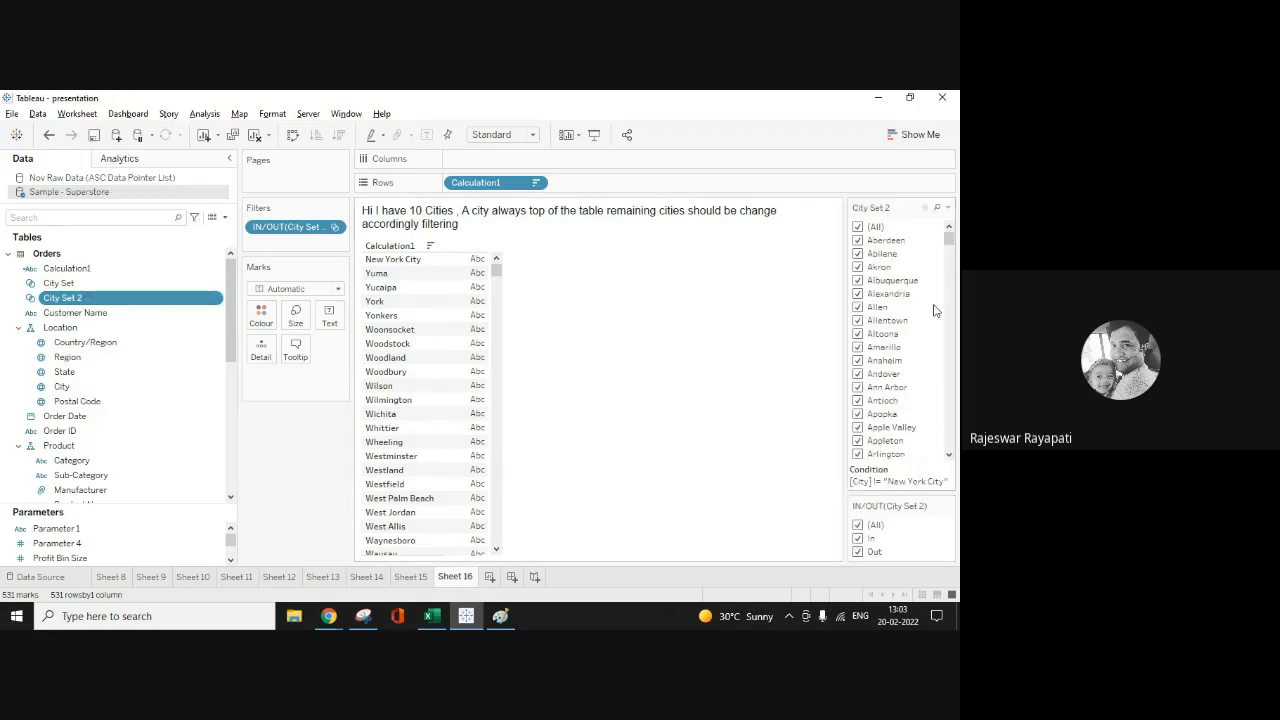
Step: Clear all members of City Set 2 and include only Aberdeen and Abilene
left_click(860, 229)
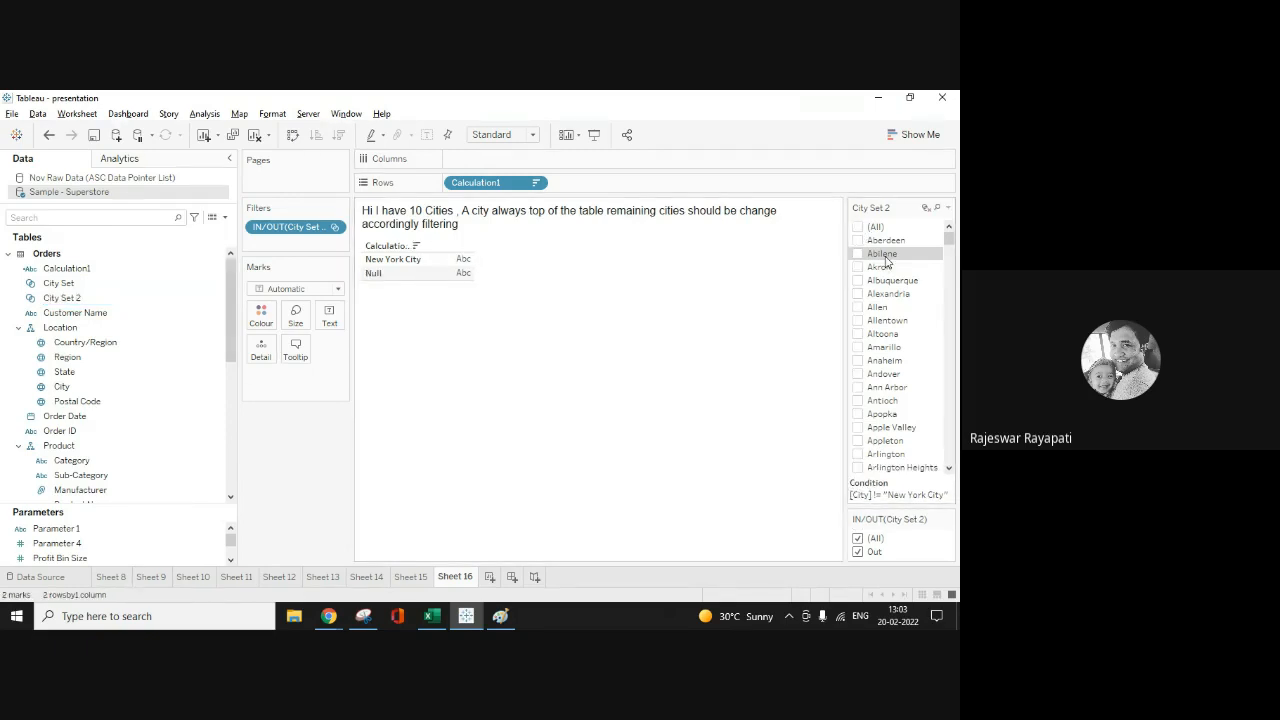
left_click(857, 241)
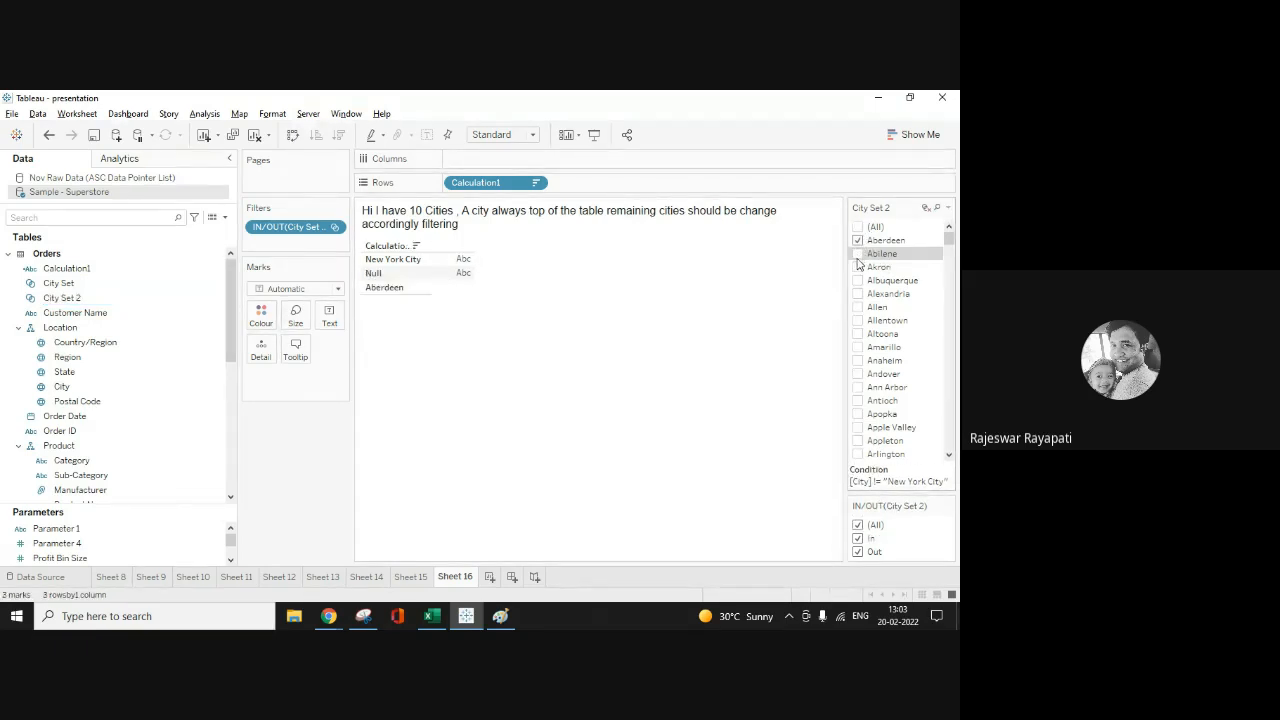
left_click(858, 254)
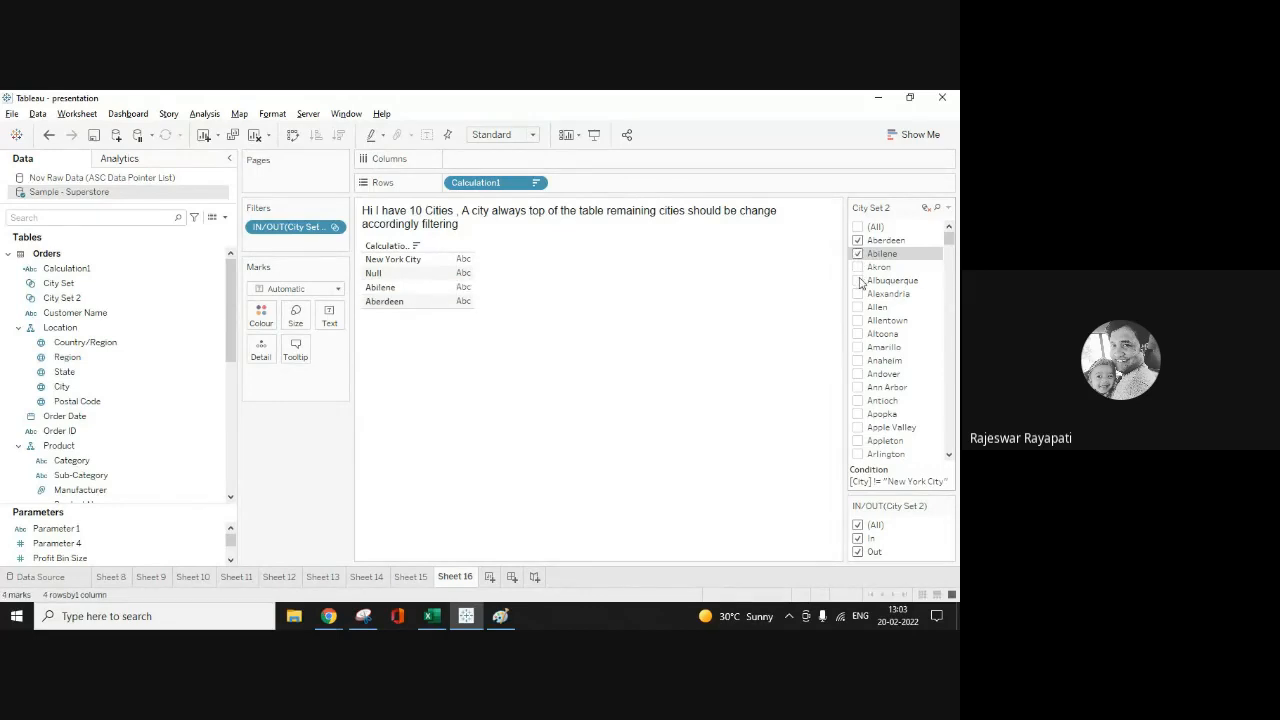
left_click(858, 281)
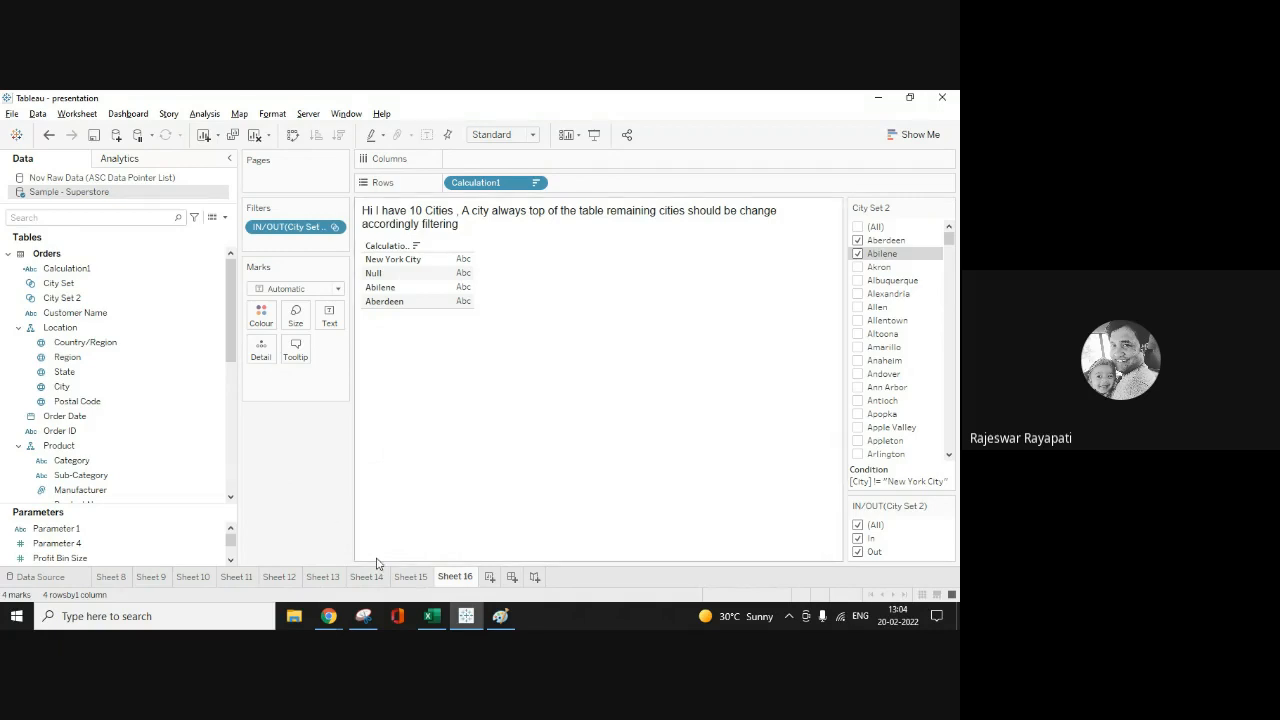
Step: Switch to the Google Meet call in Chrome, close the in-call messages, and return to Tableau
left_click(328, 616)
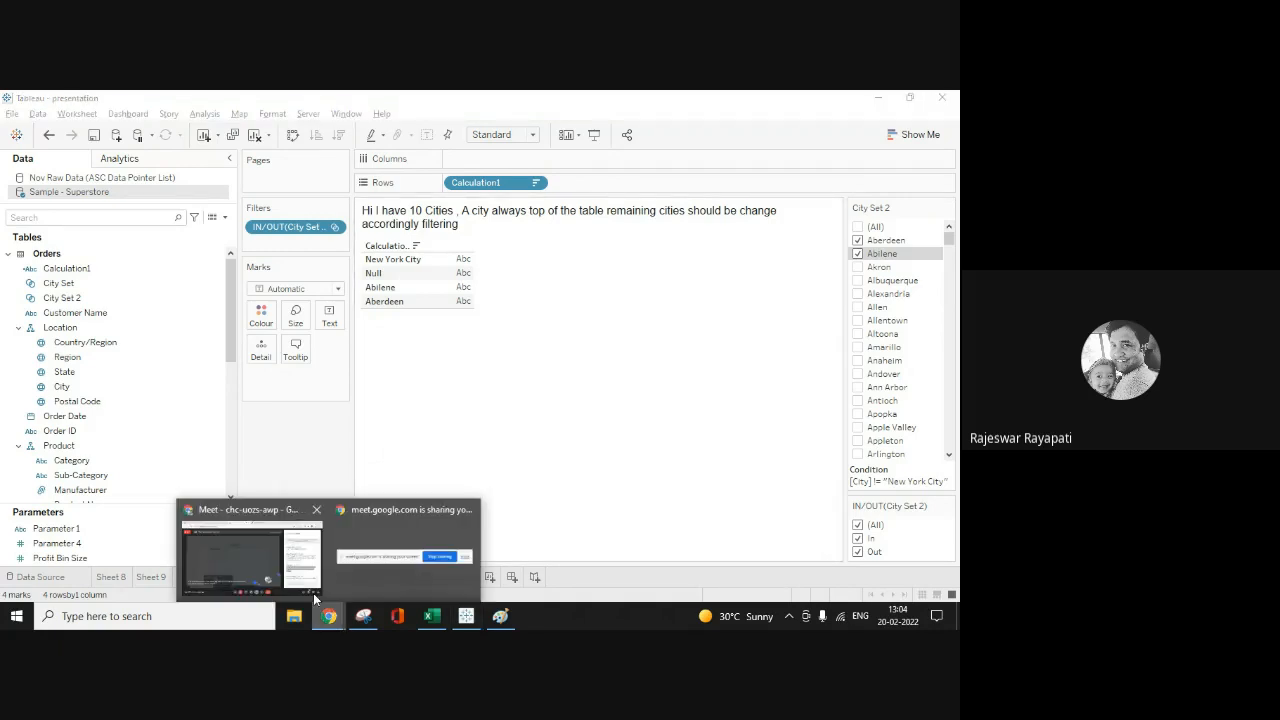
left_click(265, 553)
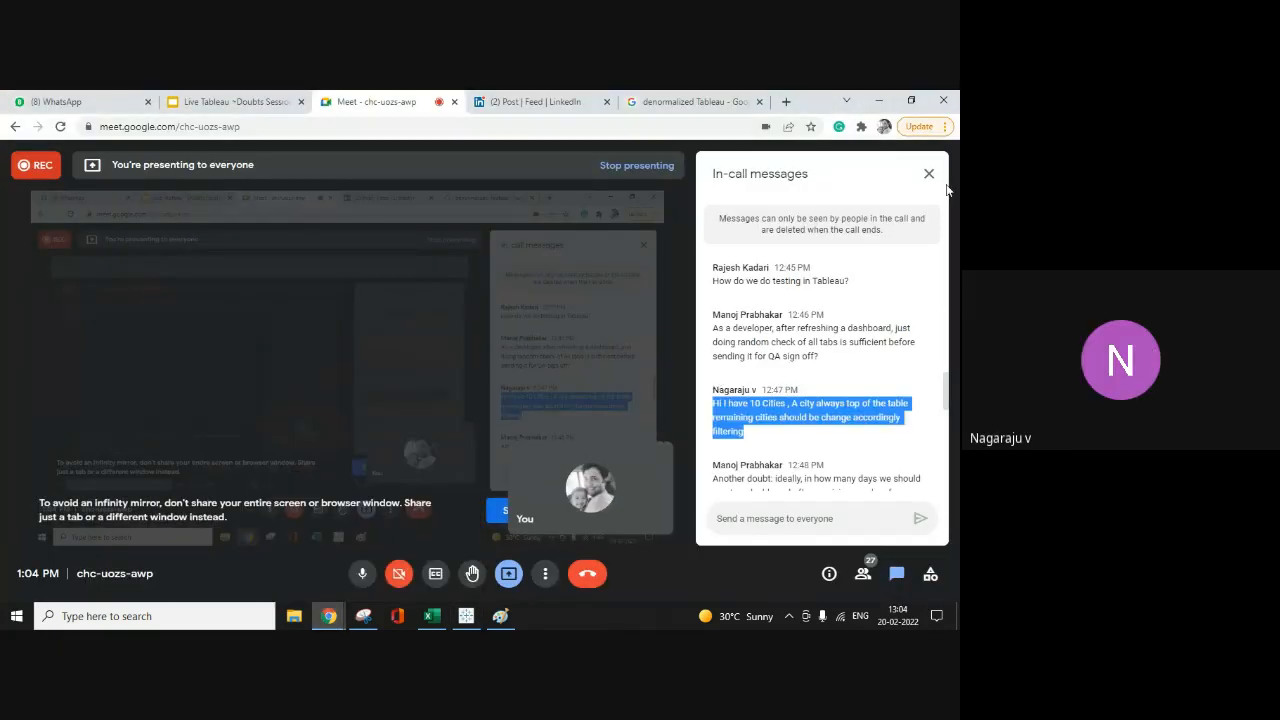
left_click(929, 173)
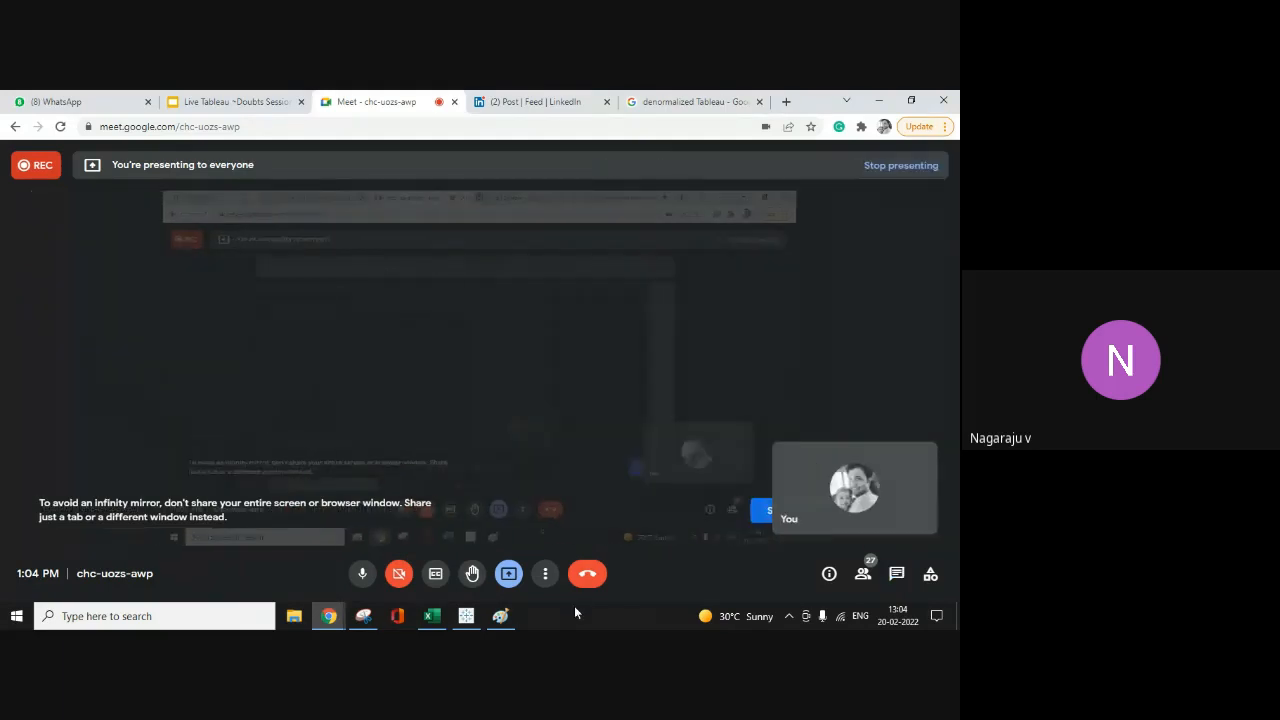
left_click(466, 616)
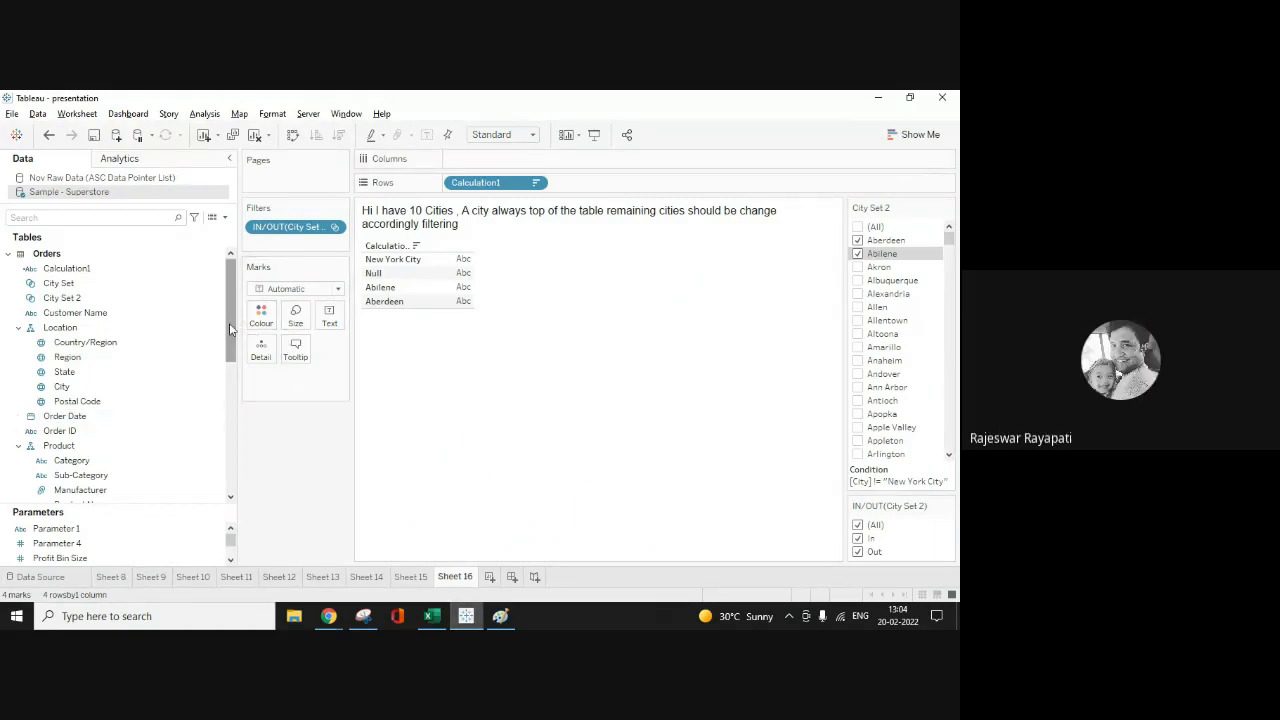
Step: Show a filter for the Ship Mode field on the sheet
scroll(226, 409, "down", 5)
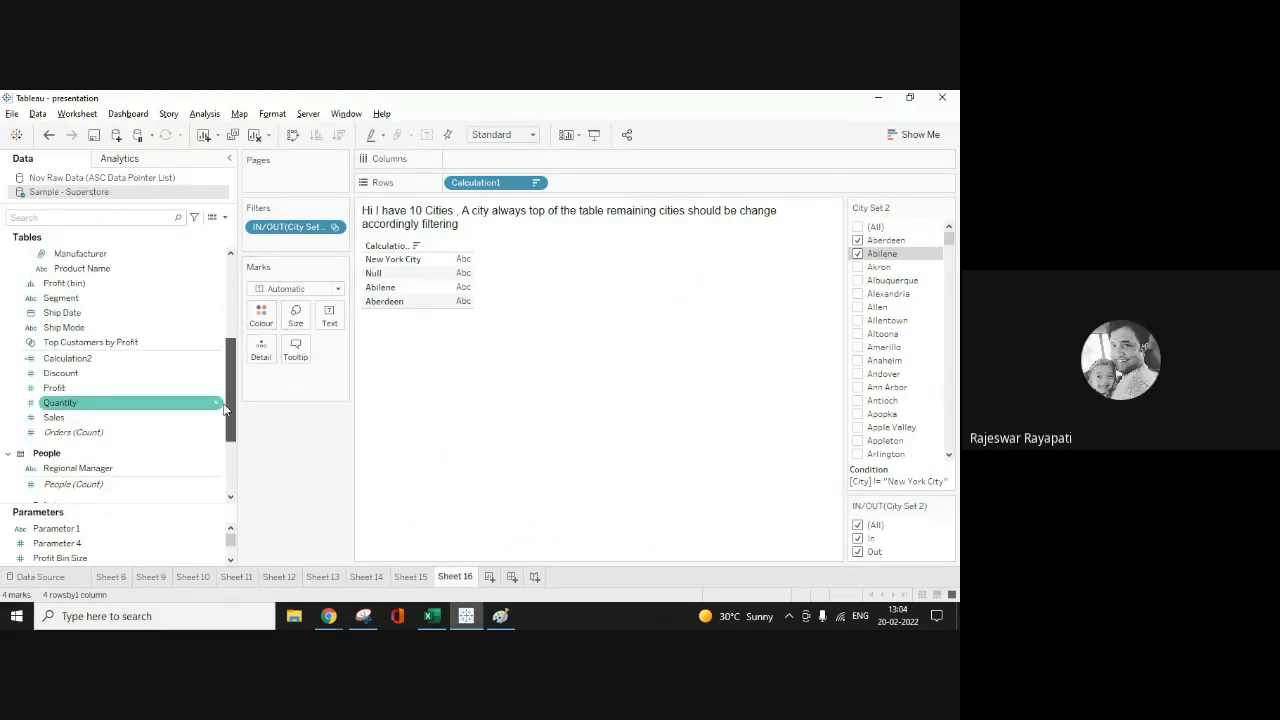
right_click(63, 329)
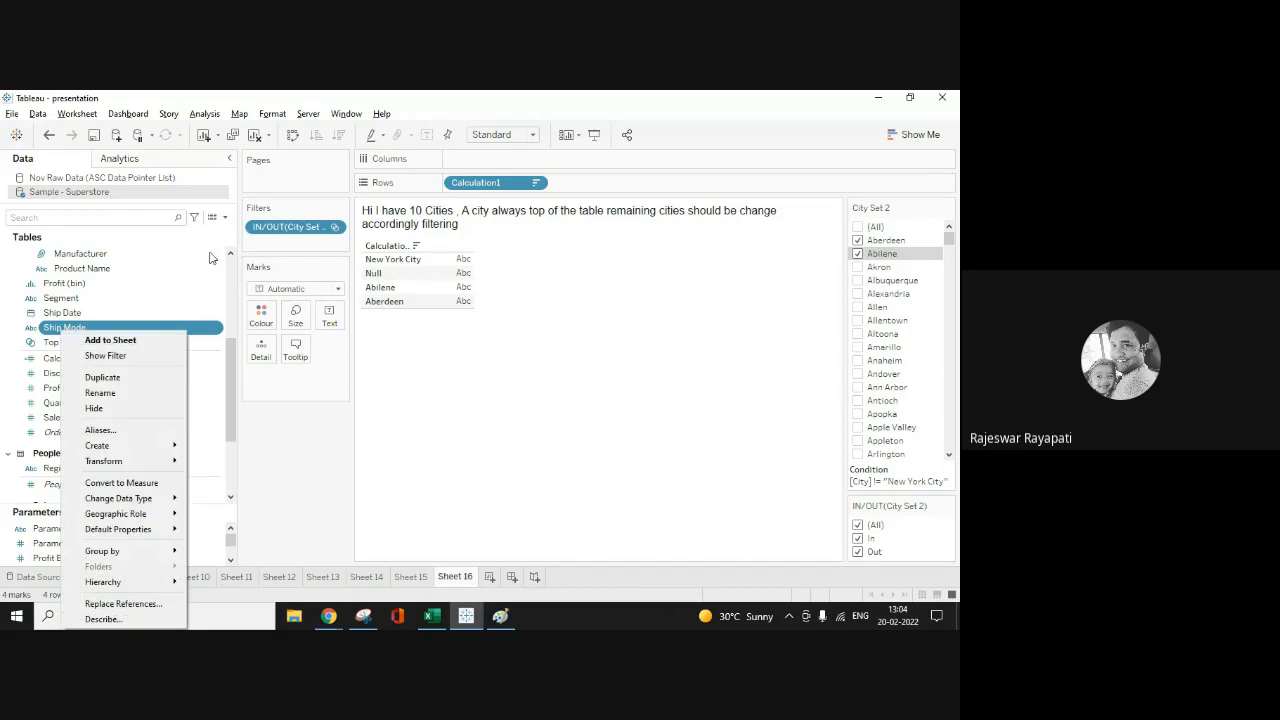
left_click(108, 360)
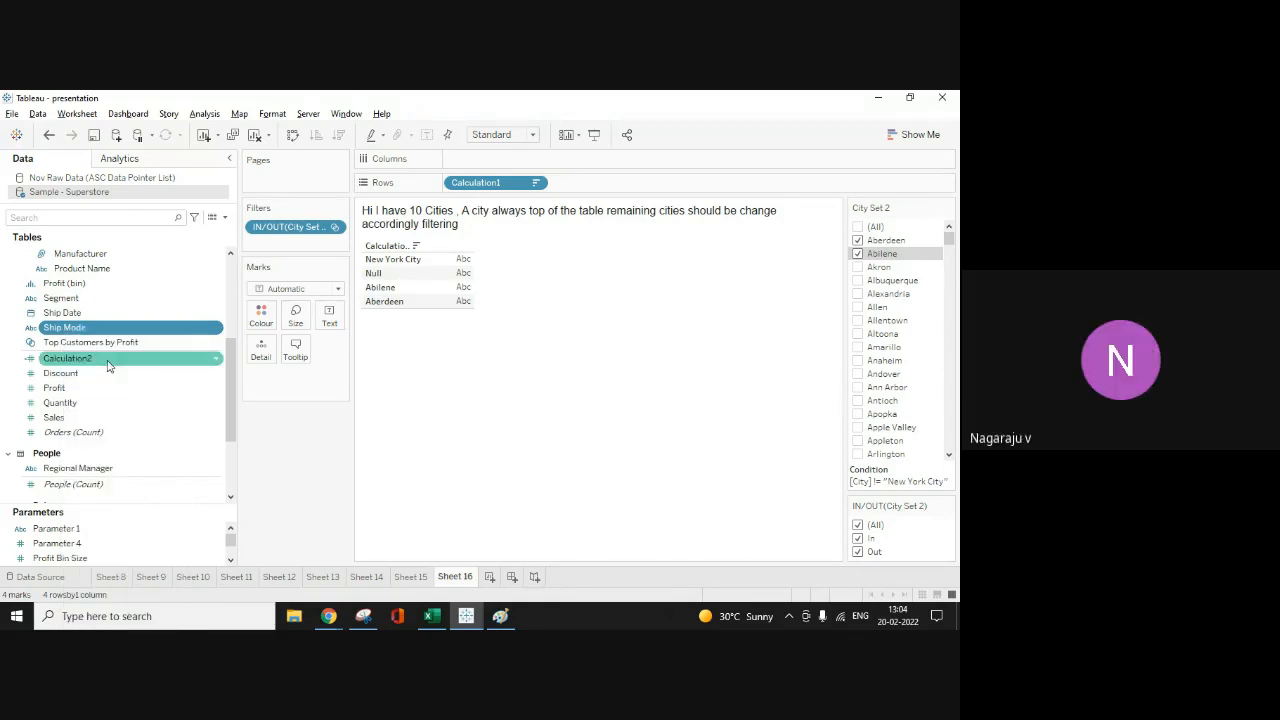
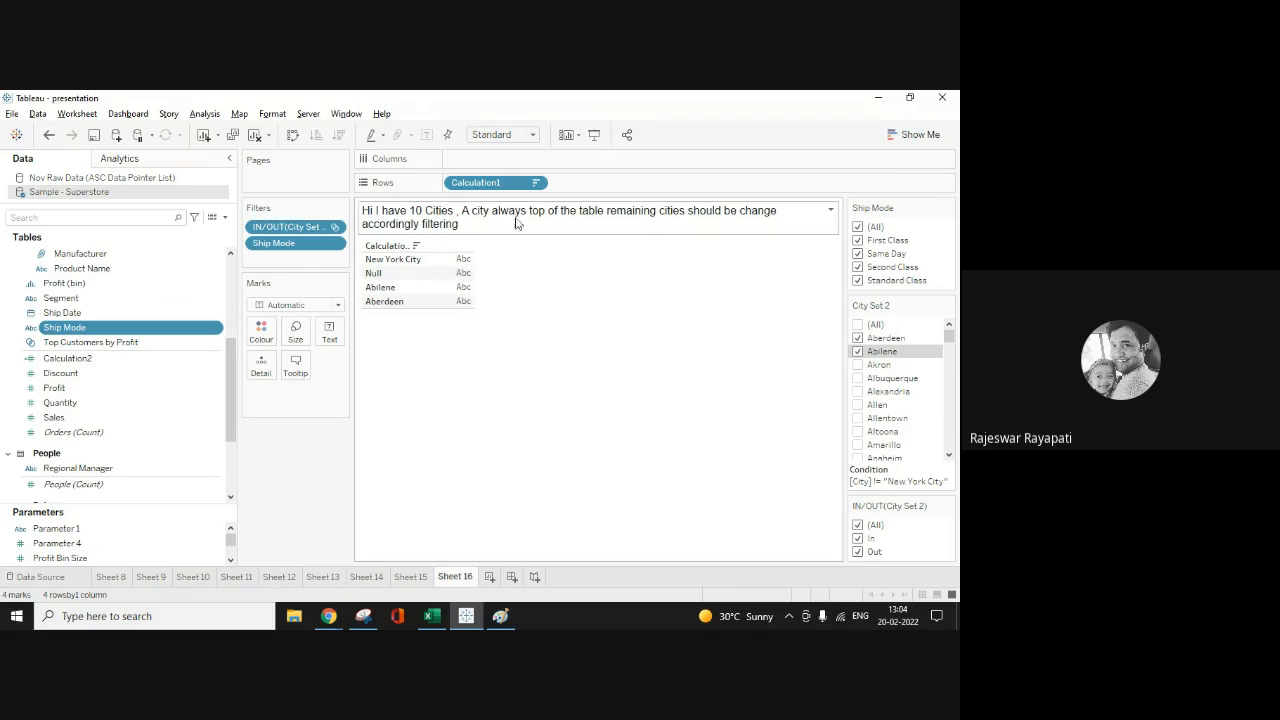
Step: Search the fields for "cal" and create a set from Calculation1 that excludes Null
type("cal")
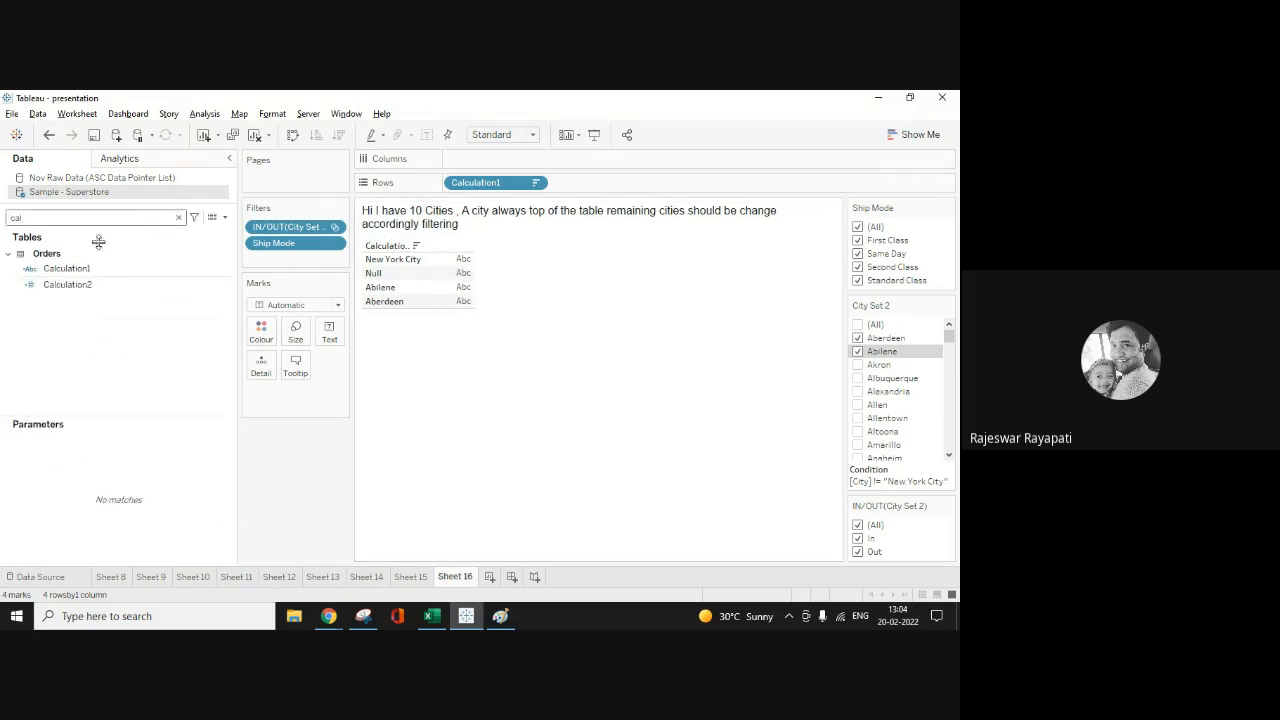
left_click(80, 268)
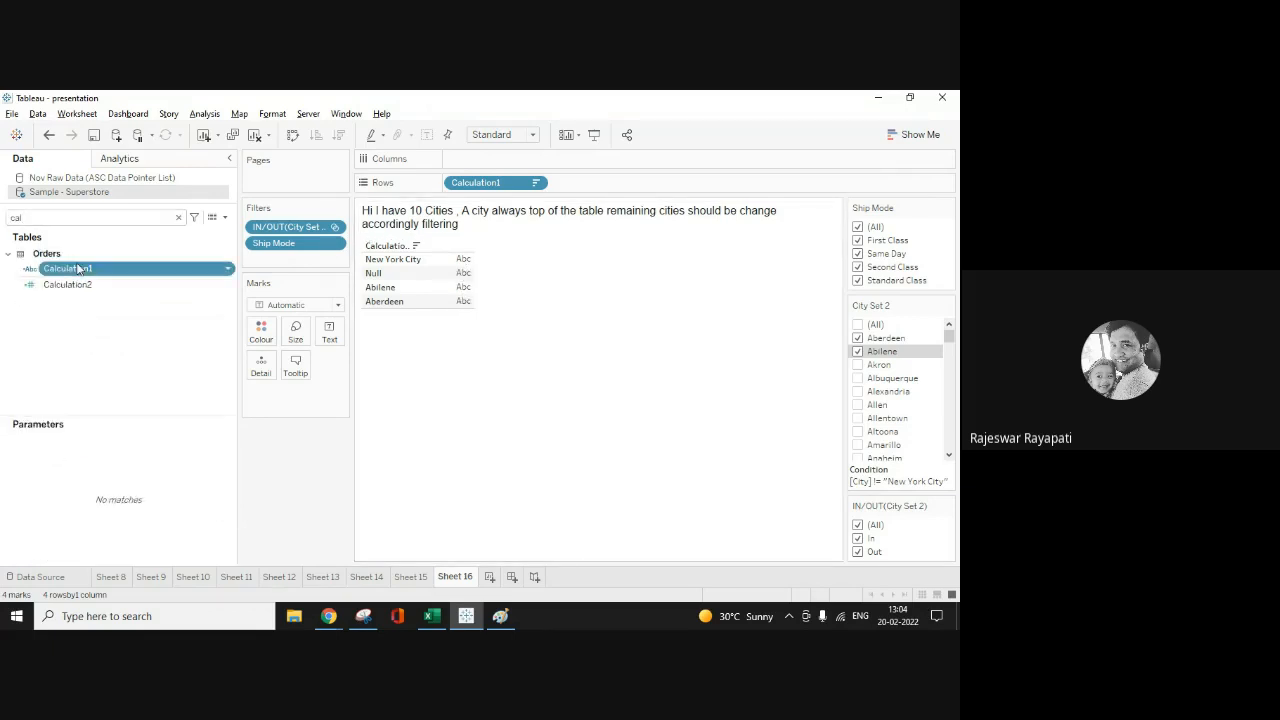
right_click(80, 267)
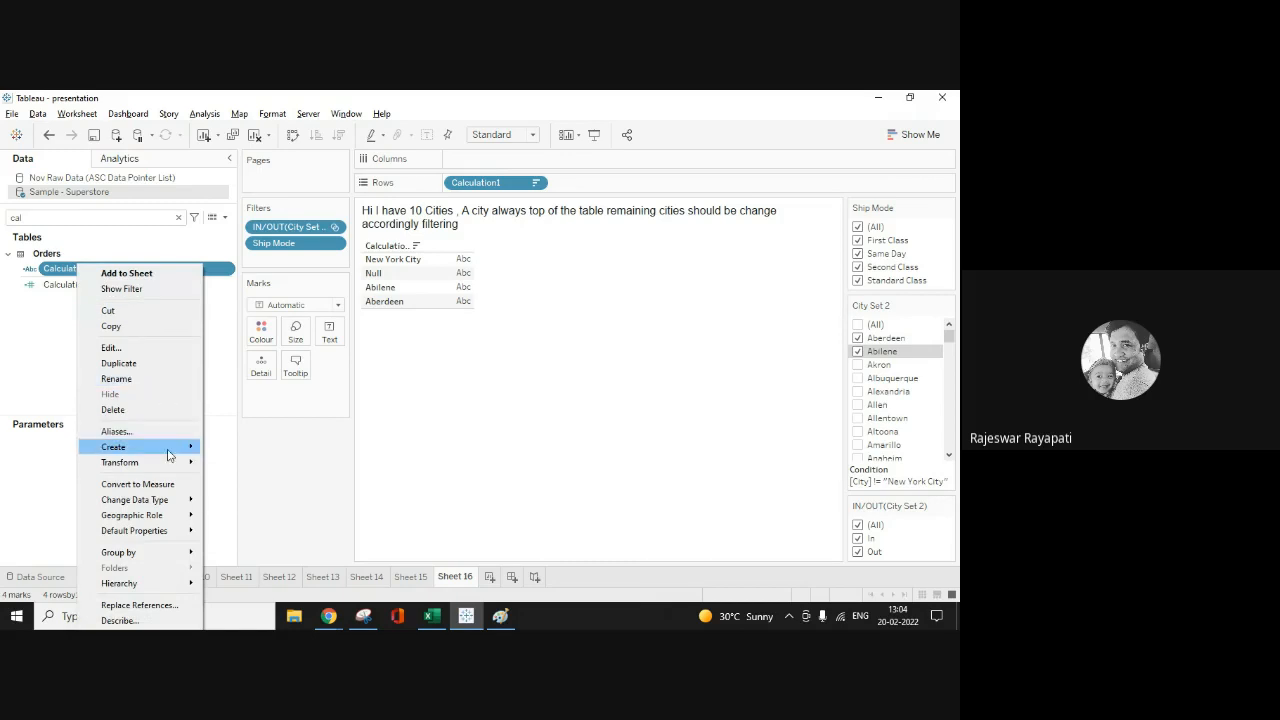
mouse_move(168, 449)
left_click(262, 484)
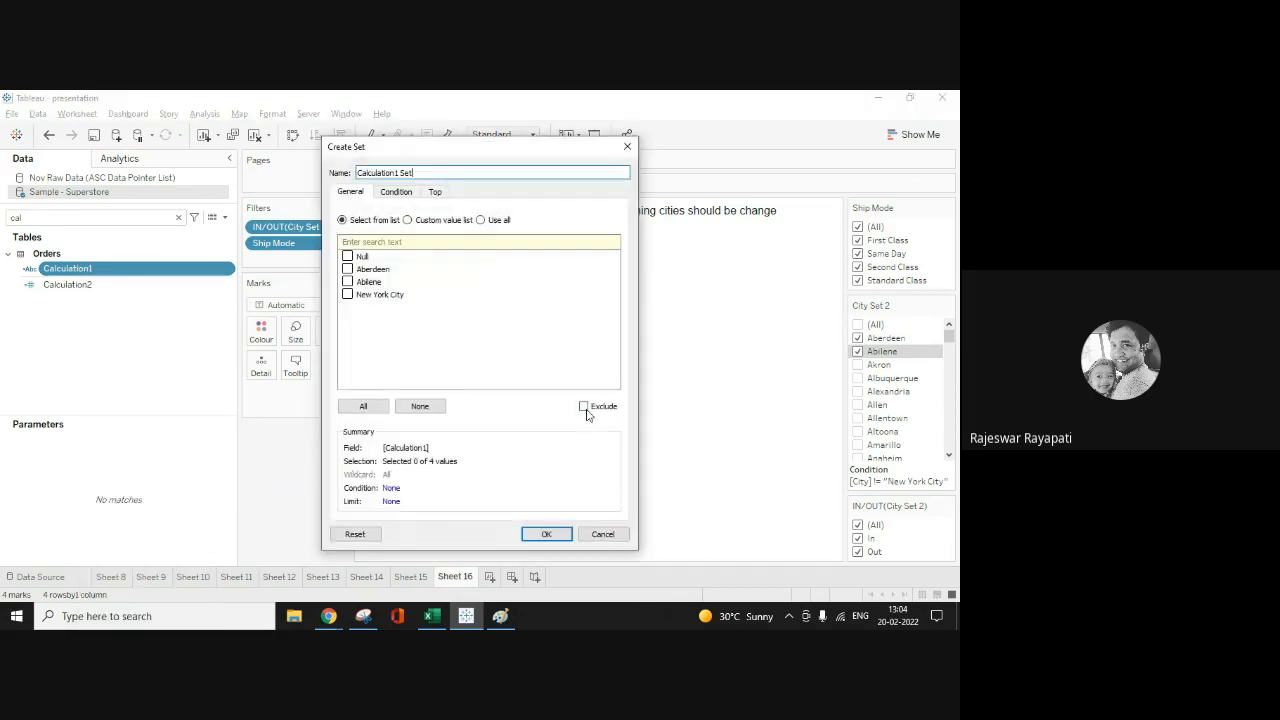
left_click(348, 257)
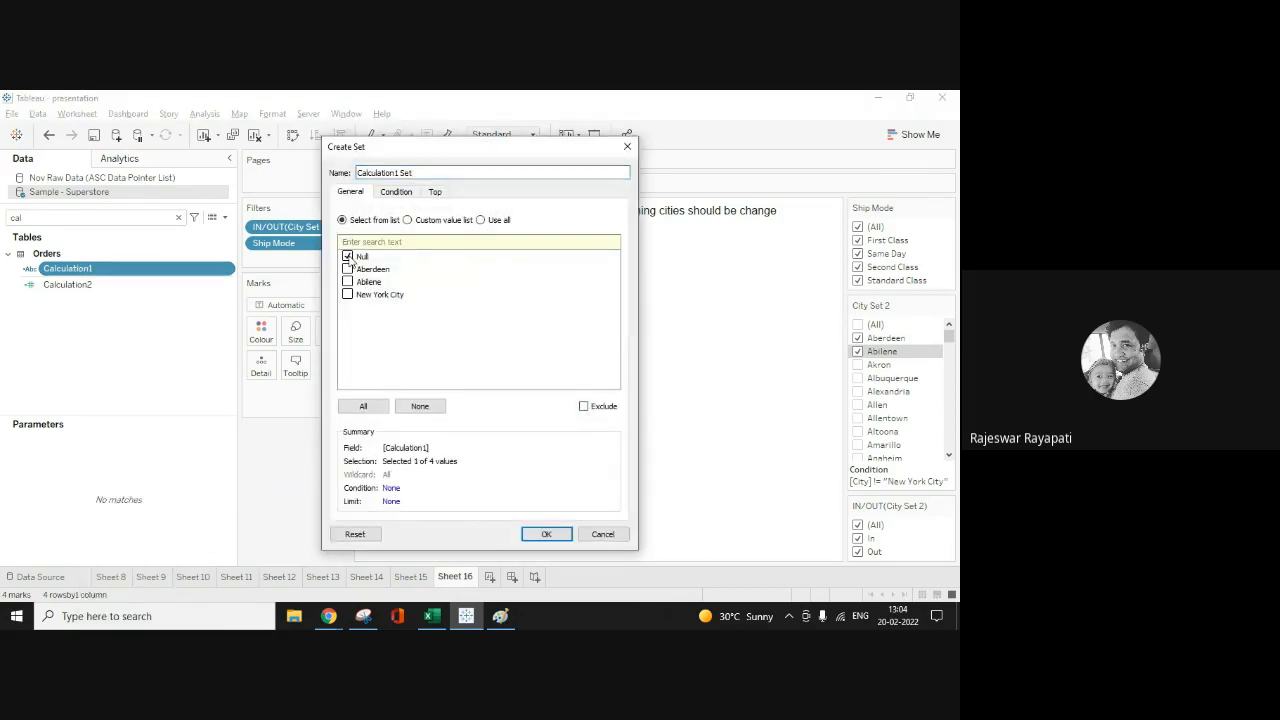
left_click(584, 406)
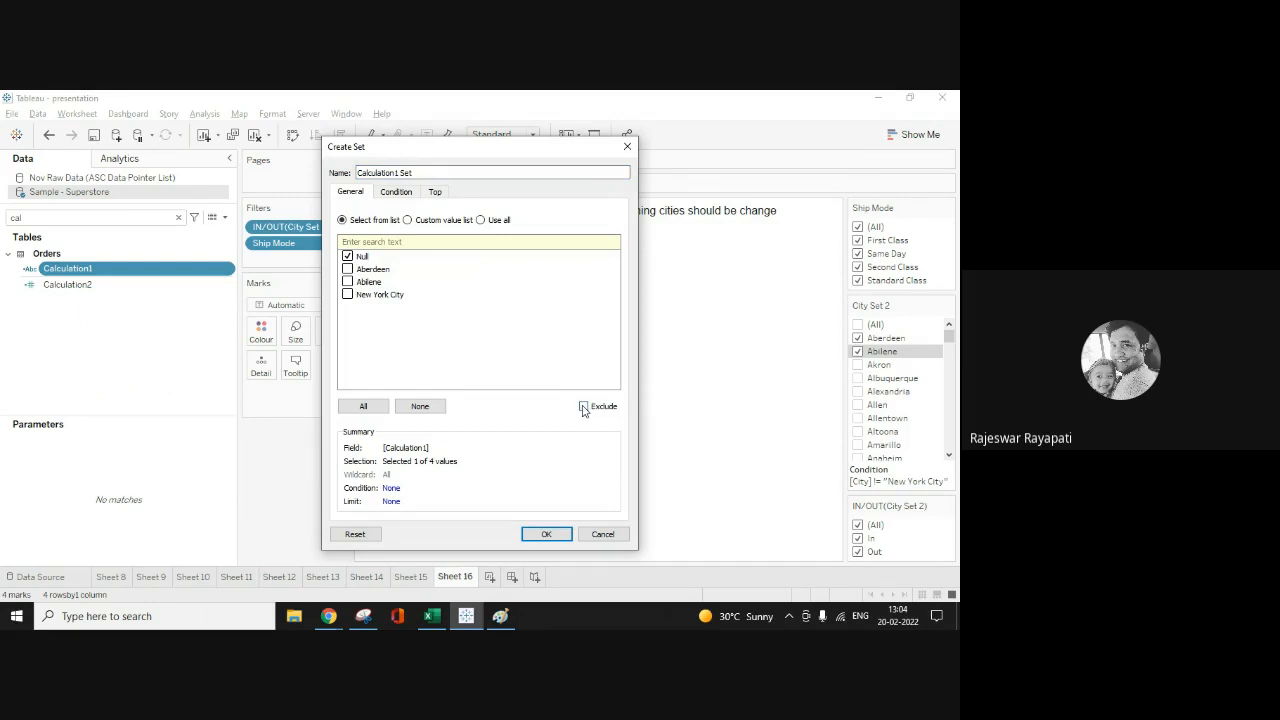
left_click(550, 535)
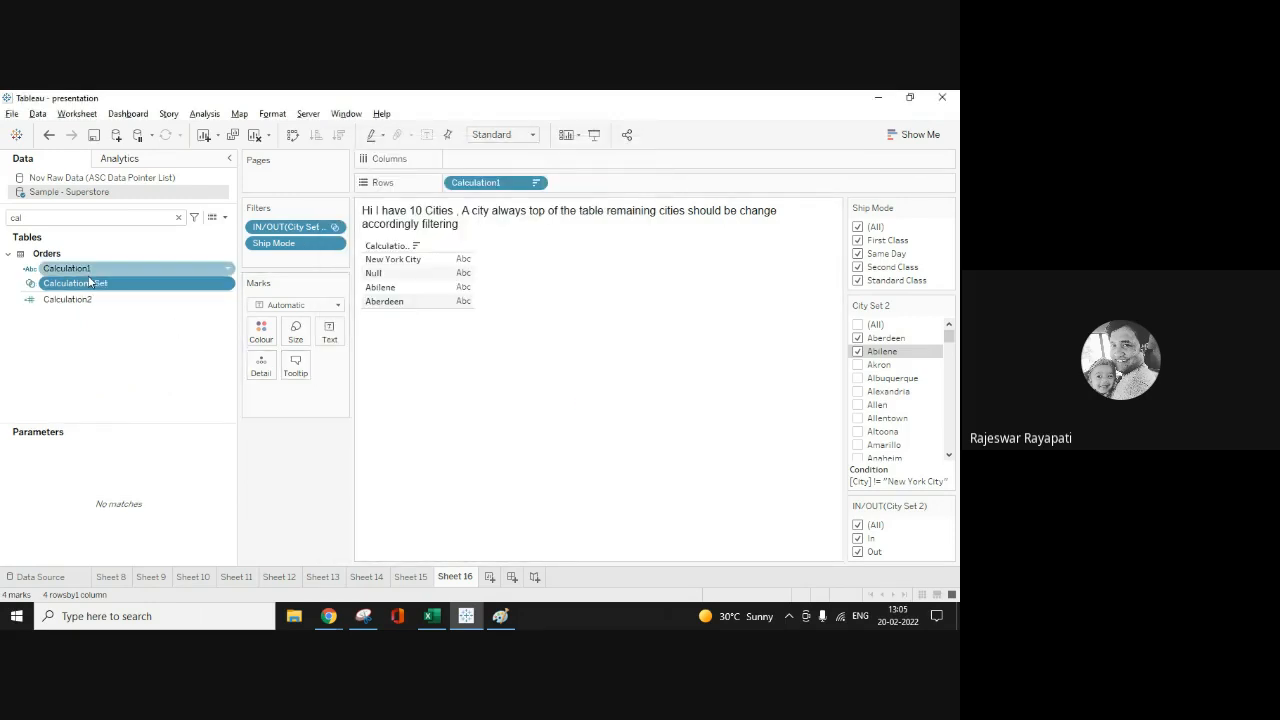
Step: Place Calculation1 Set on Columns and show its set member list beside the view
right_click(86, 269)
left_click(76, 285)
right_click(76, 285)
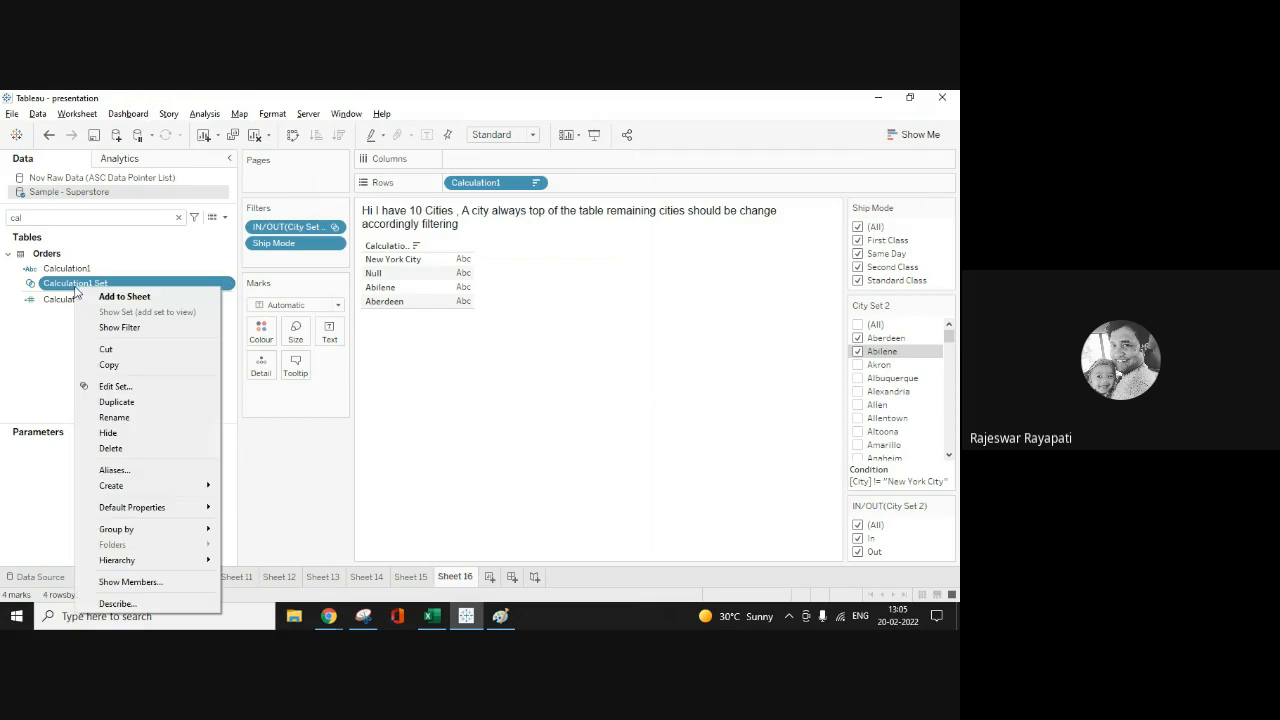
key("Escape")
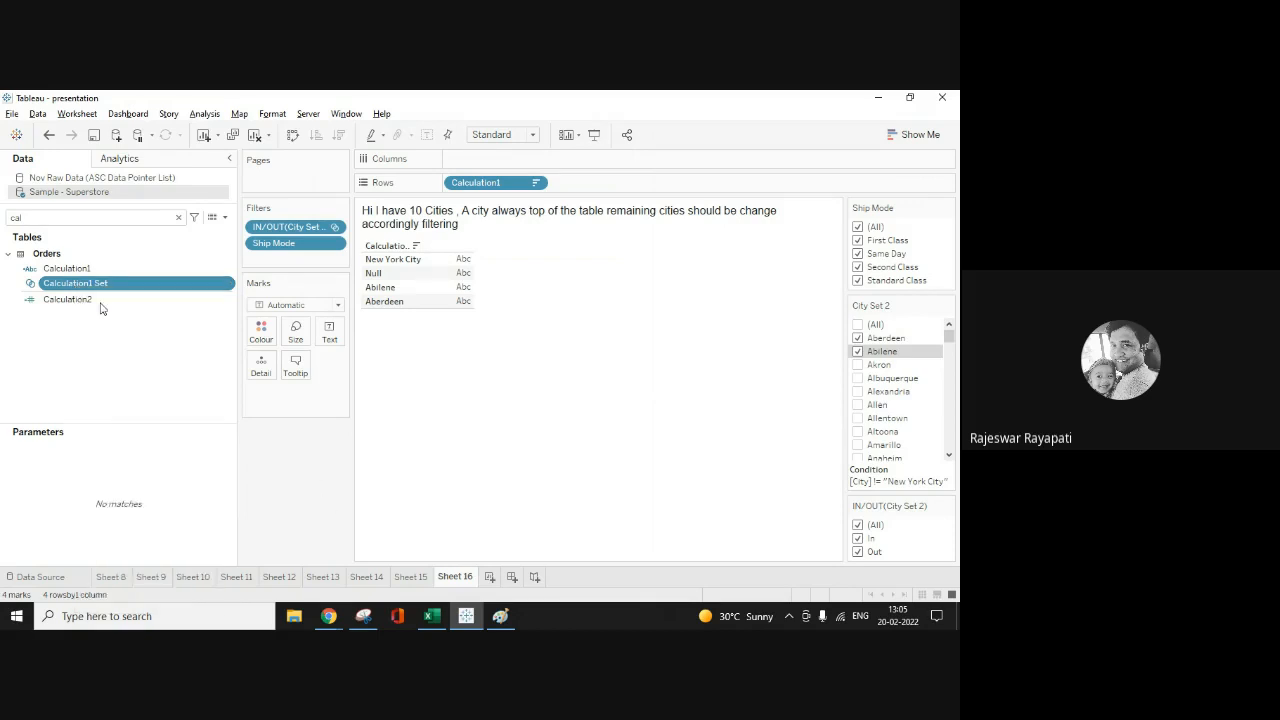
mouse_move(75, 284)
left_mouse_down()
mouse_move(471, 188)
mouse_move(478, 160)
mouse_move(66, 304)
left_mouse_up()
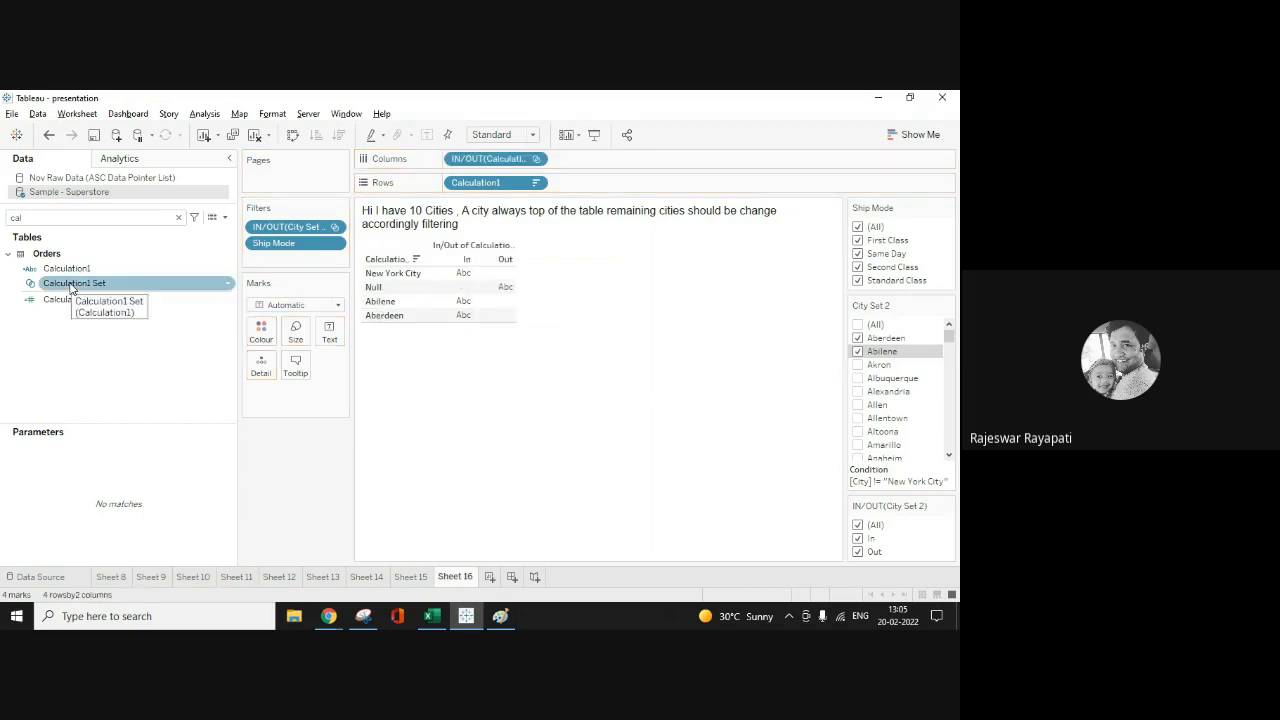
right_click(88, 286)
left_click(114, 324)
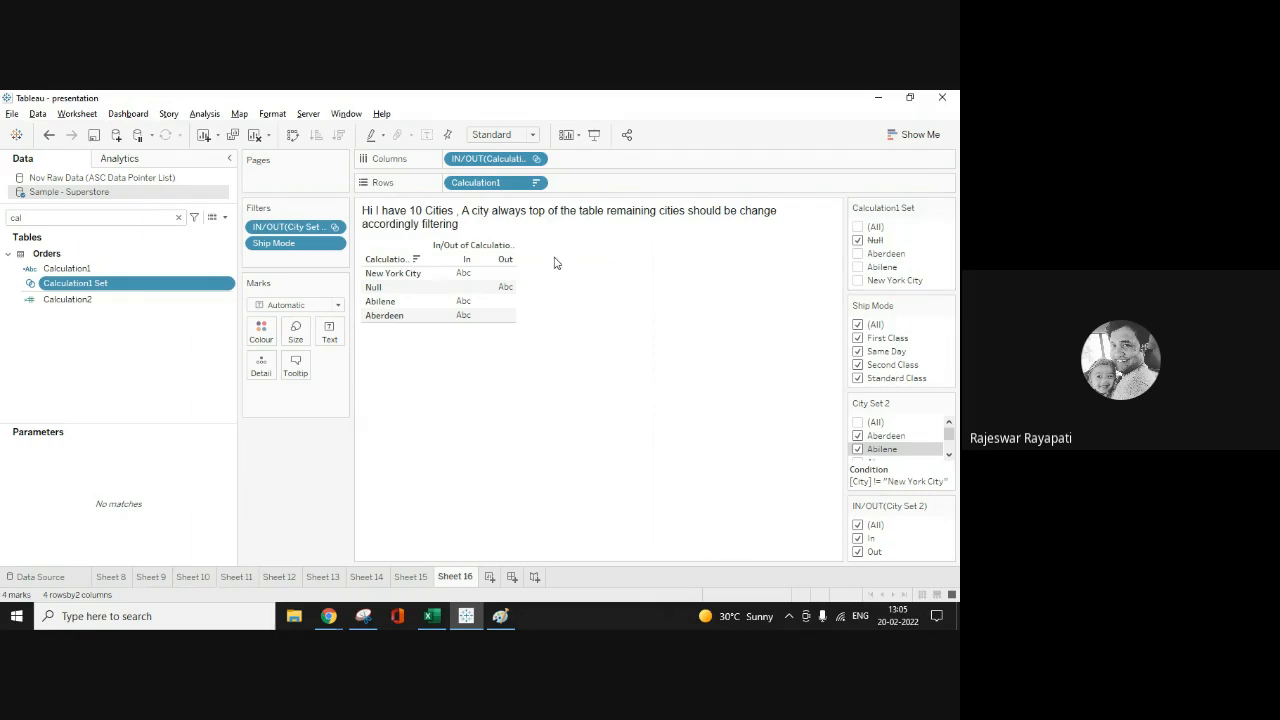
Step: Edit Calculation1 Set to include Aberdeen, Abilene and New York City with Exclude turned off, and apply the change
right_click(80, 286)
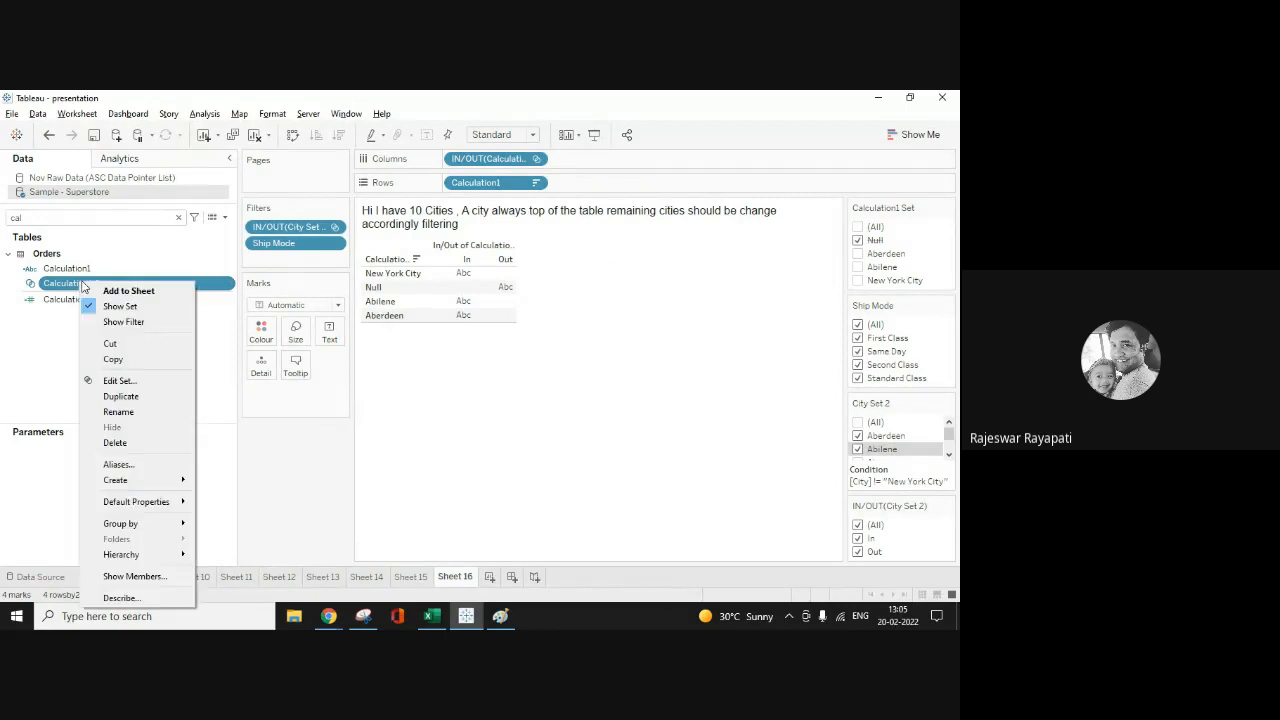
left_click(117, 381)
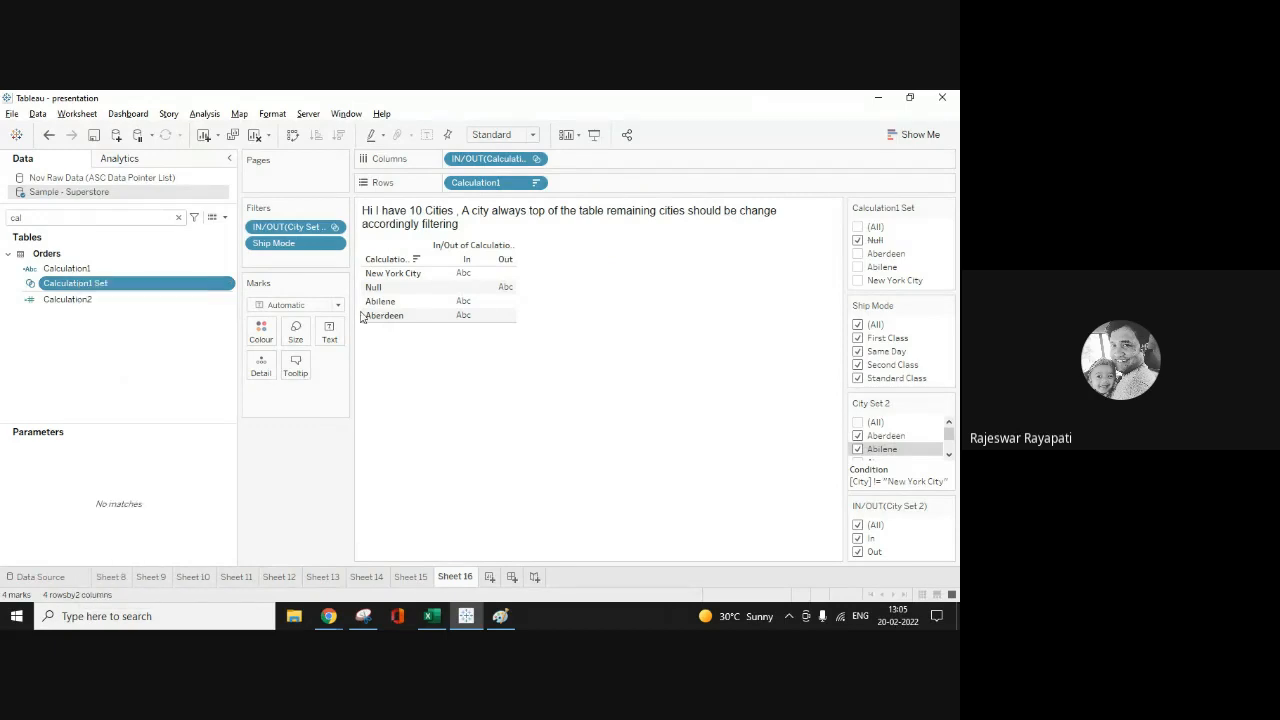
left_click(347, 269)
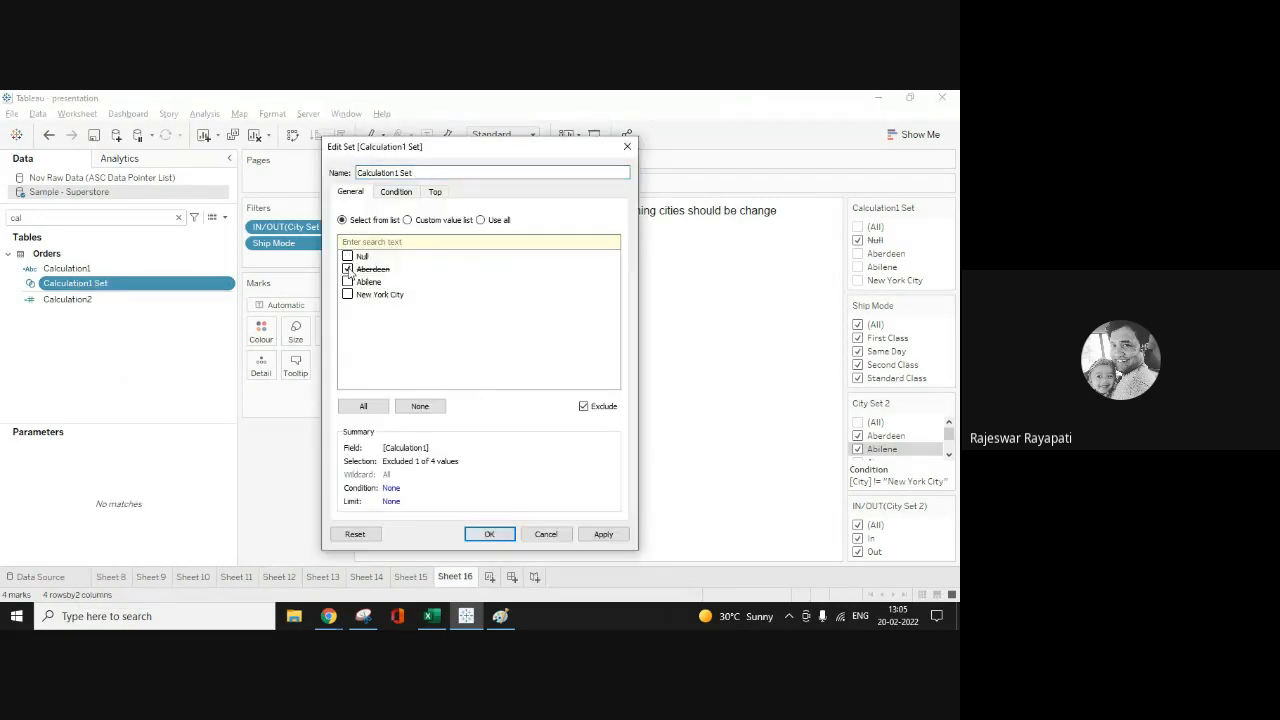
left_click(347, 282)
left_click(347, 294)
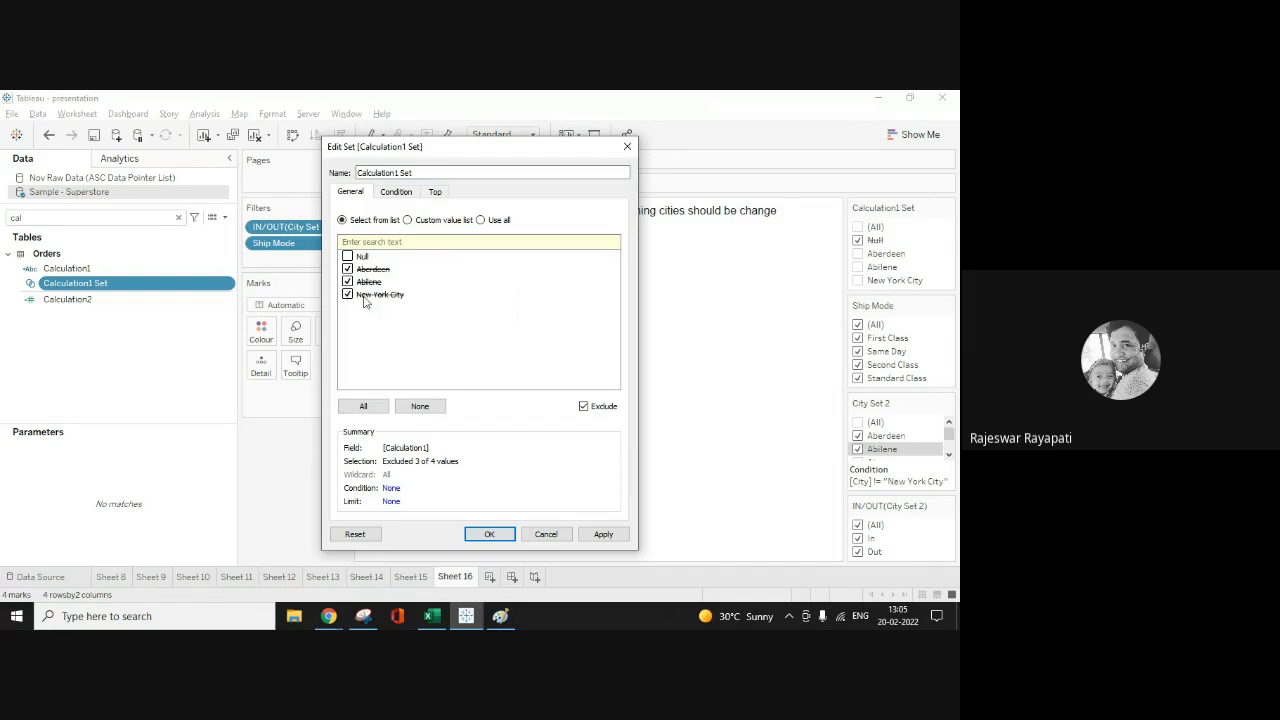
left_click(584, 406)
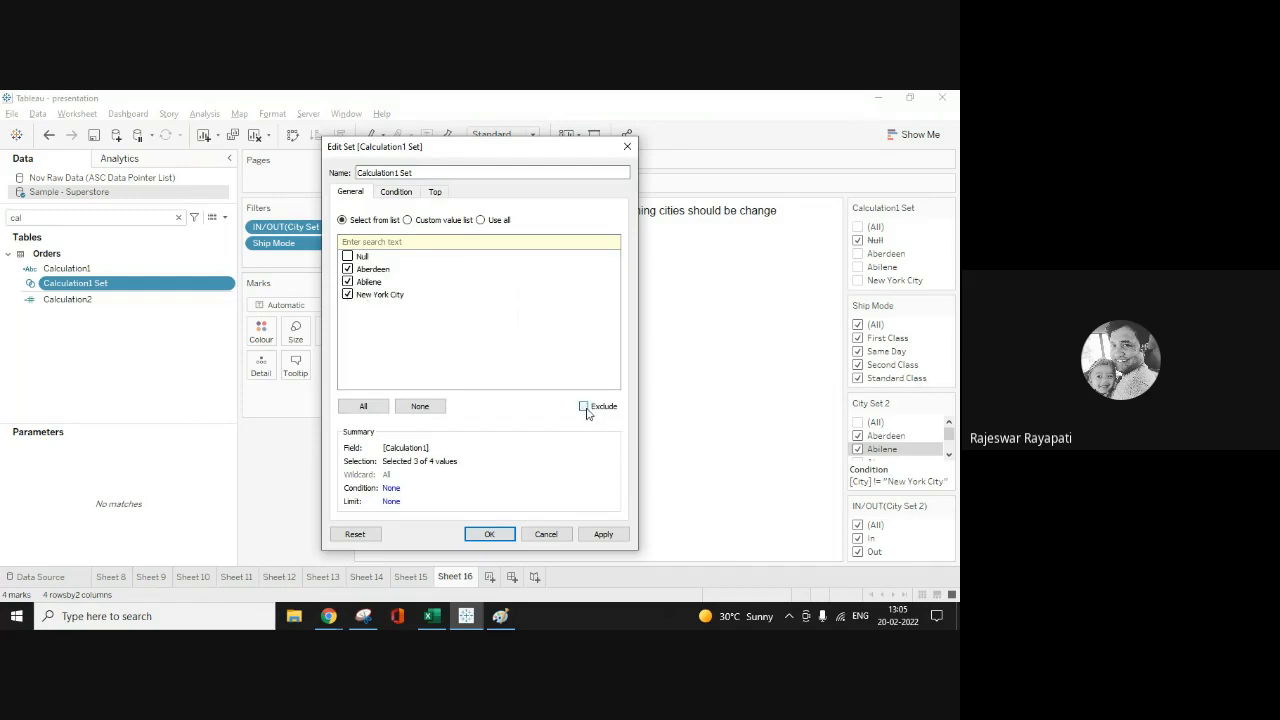
left_click(603, 535)
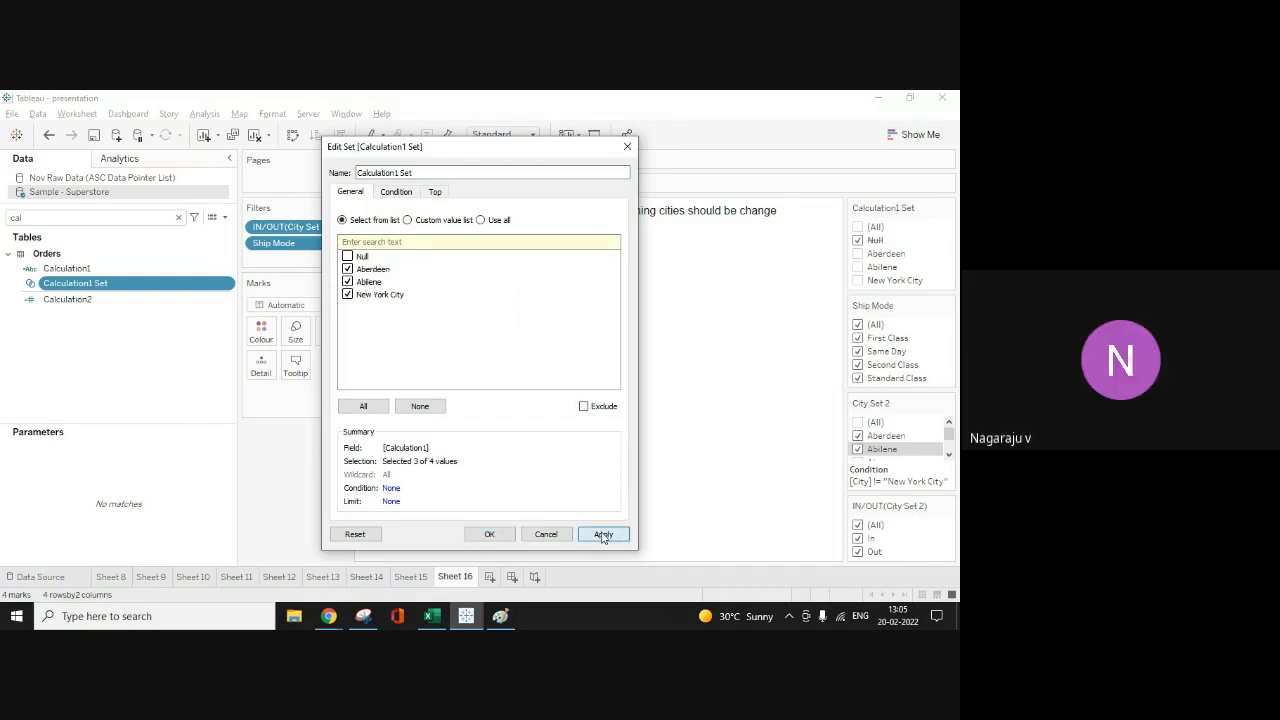
Step: Accept the set edit, search the fields for "city" and add City as a filter that uses all values
left_click(490, 533)
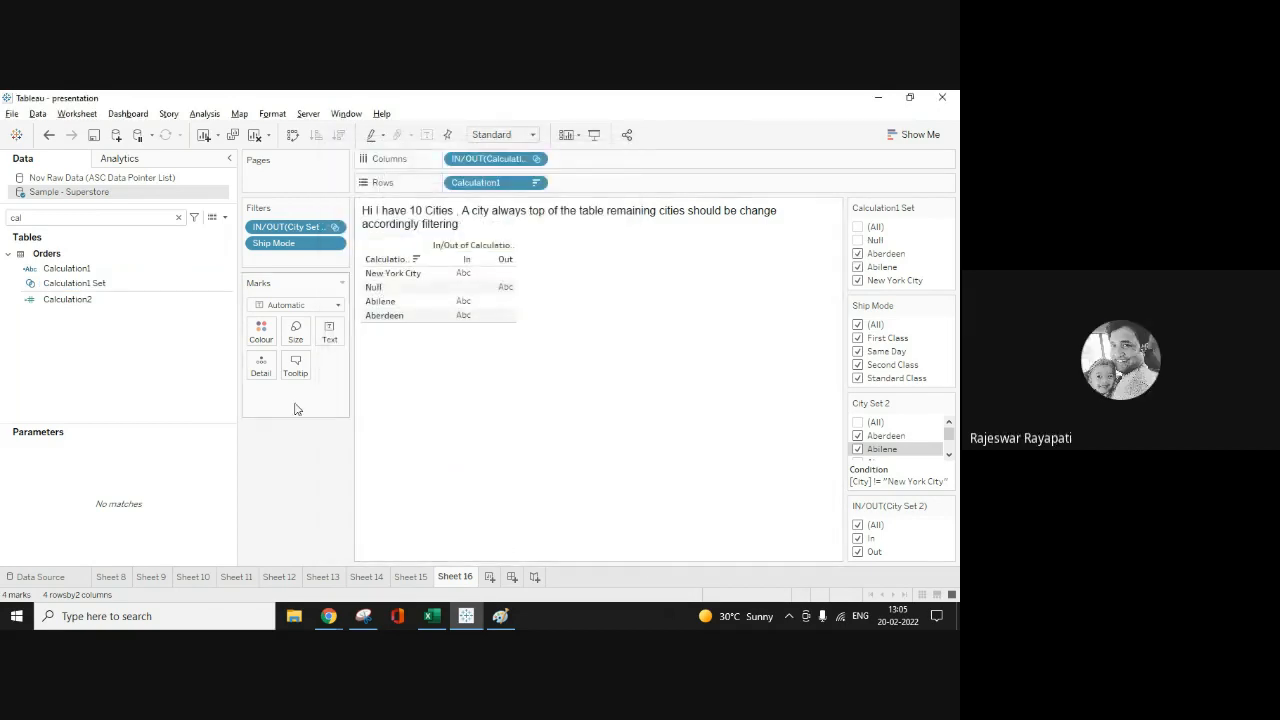
left_click(178, 216)
key("BackSpace")
key("BackSpace")
type("ity")
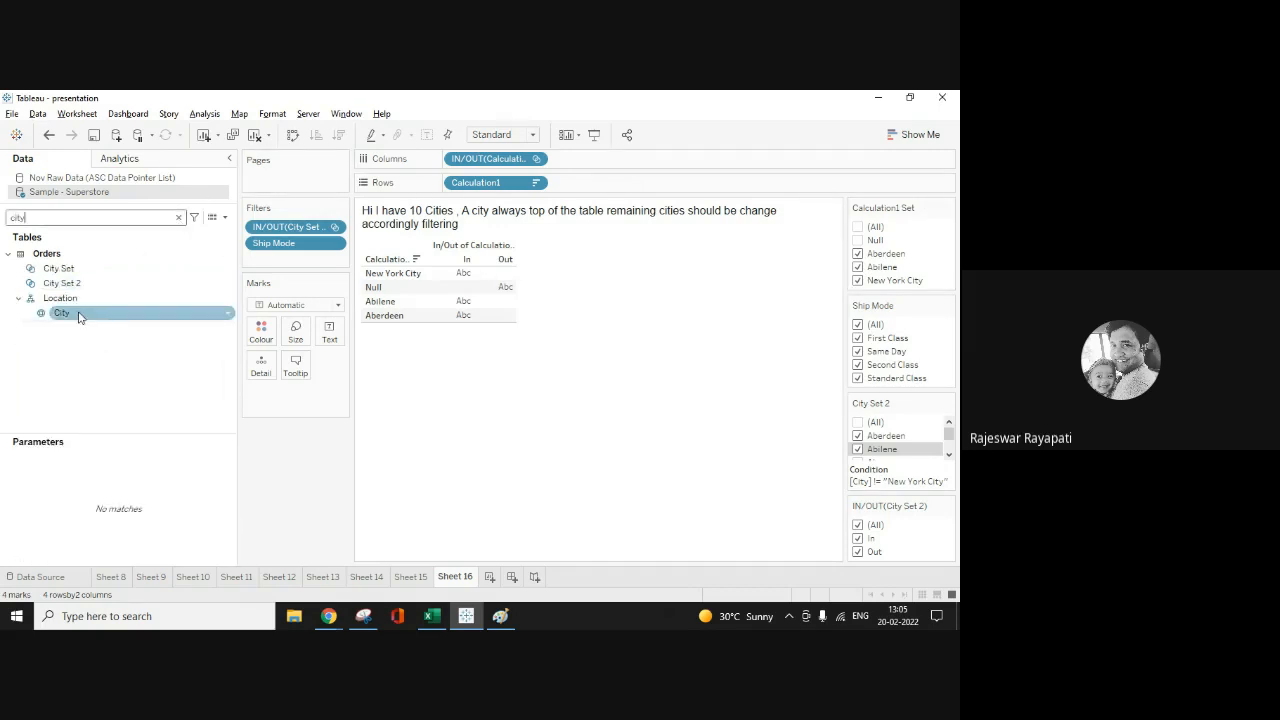
left_click_drag(77, 318, 310, 260)
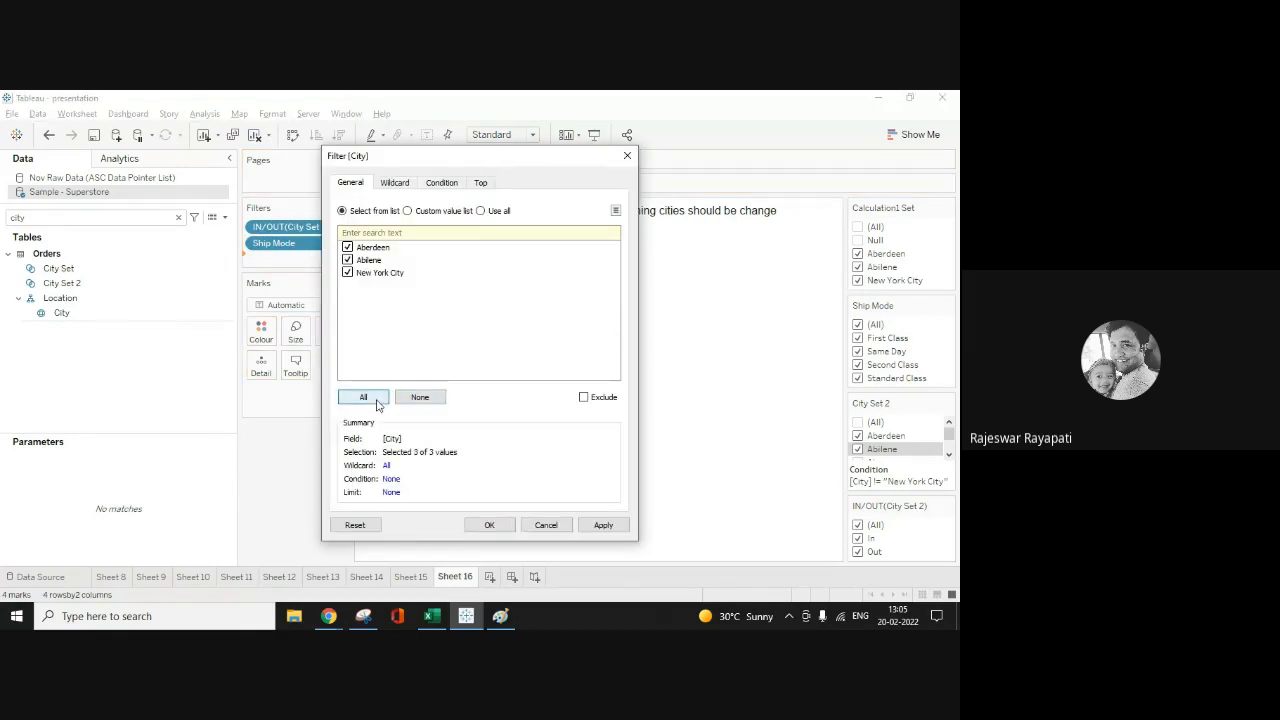
left_click(600, 525)
left_click(480, 209)
left_click(603, 529)
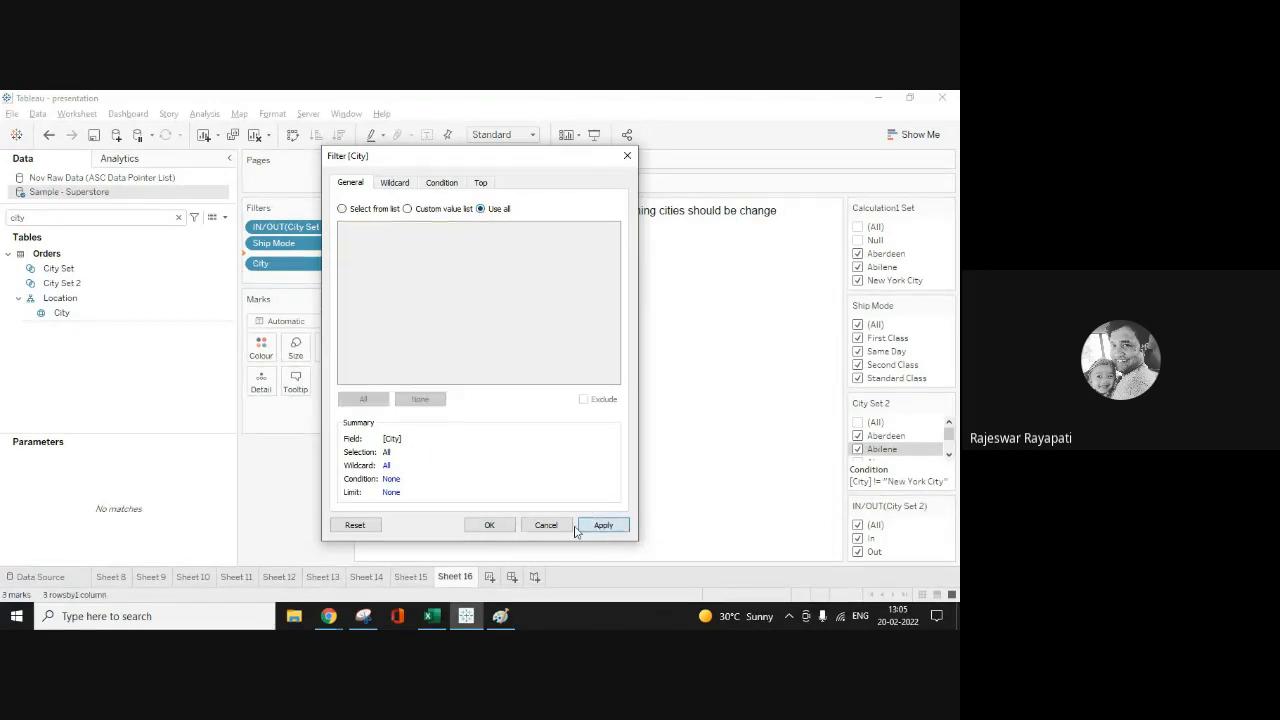
left_click(489, 525)
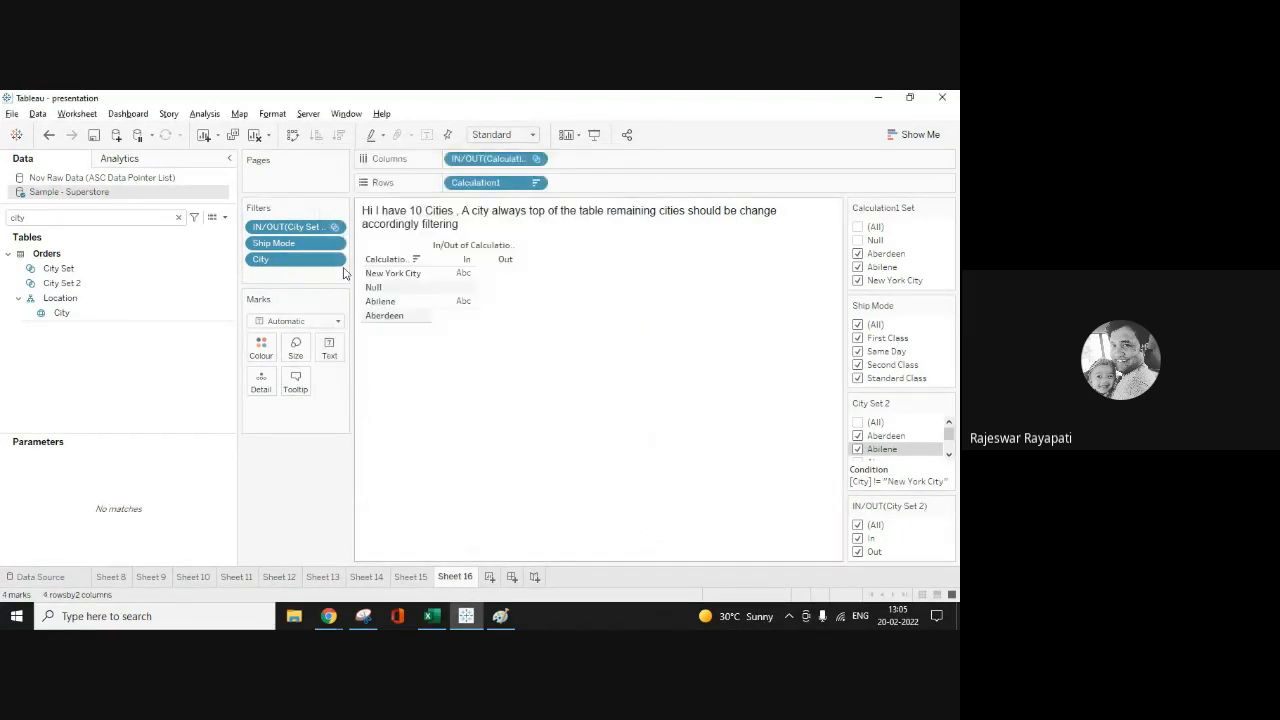
Step: Add the City filter to context and limit the Calculation1 Set control to all values in context
right_click(288, 261)
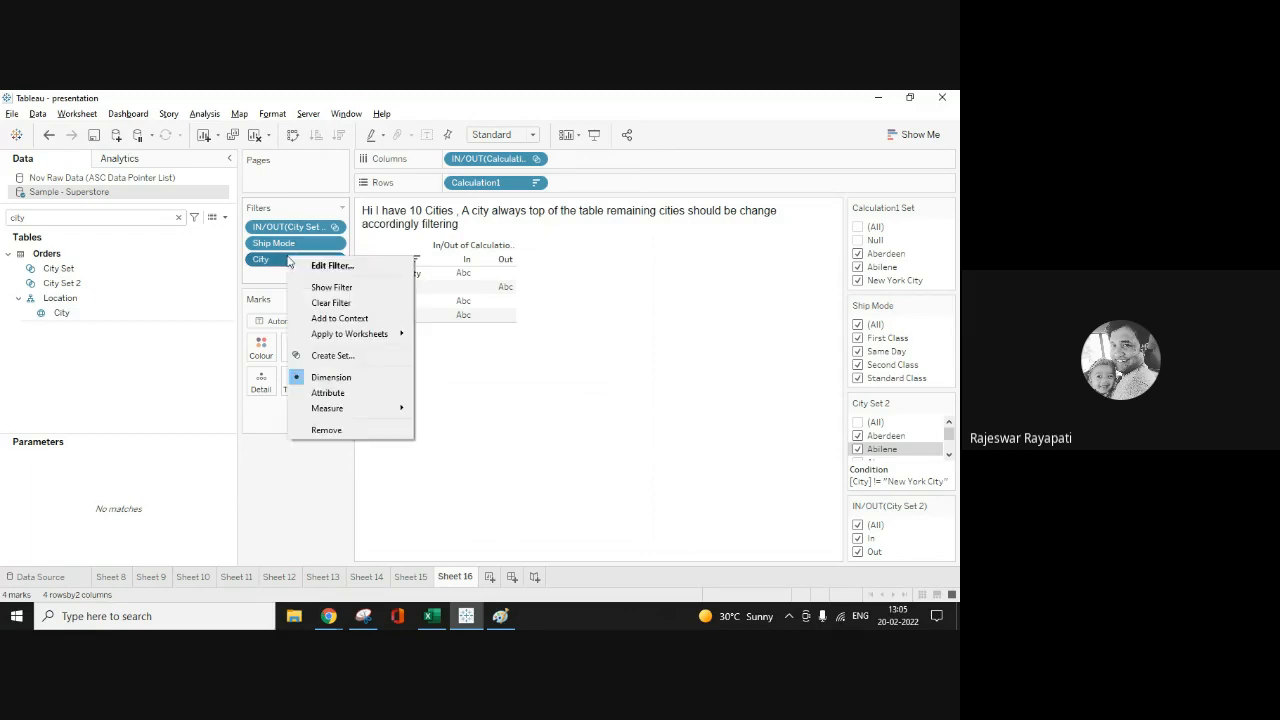
left_click(343, 320)
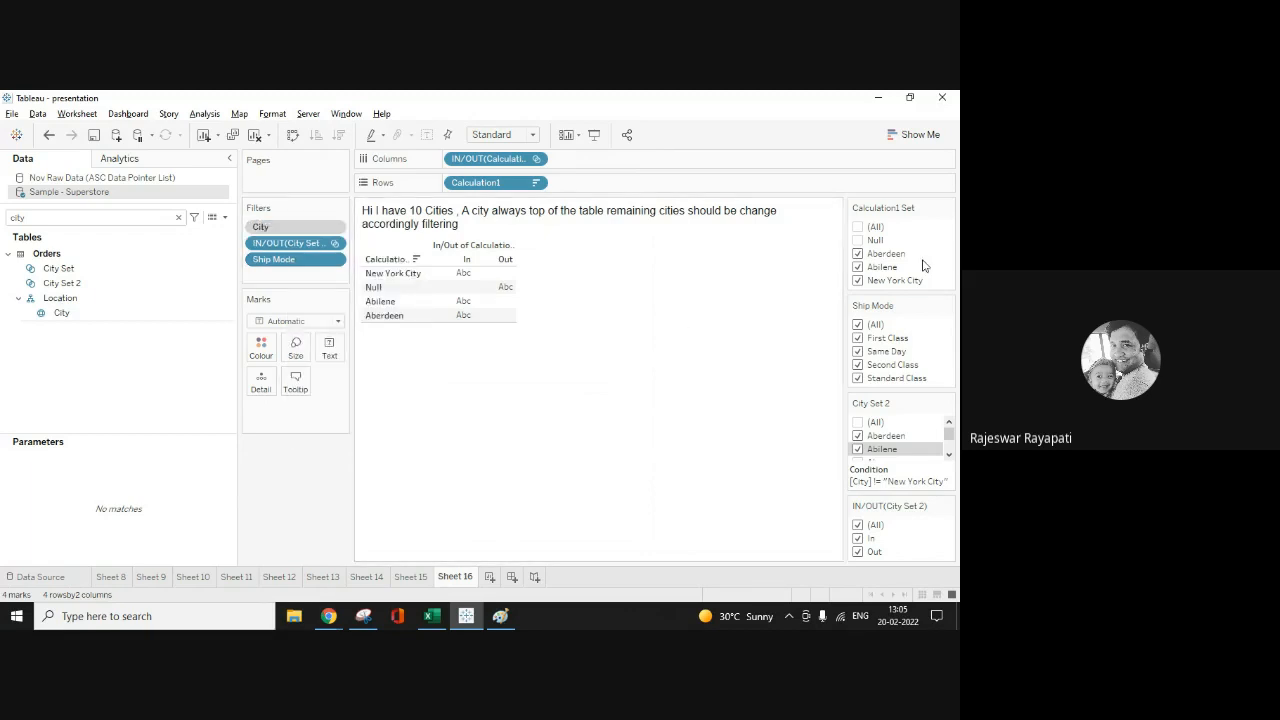
left_click(948, 208)
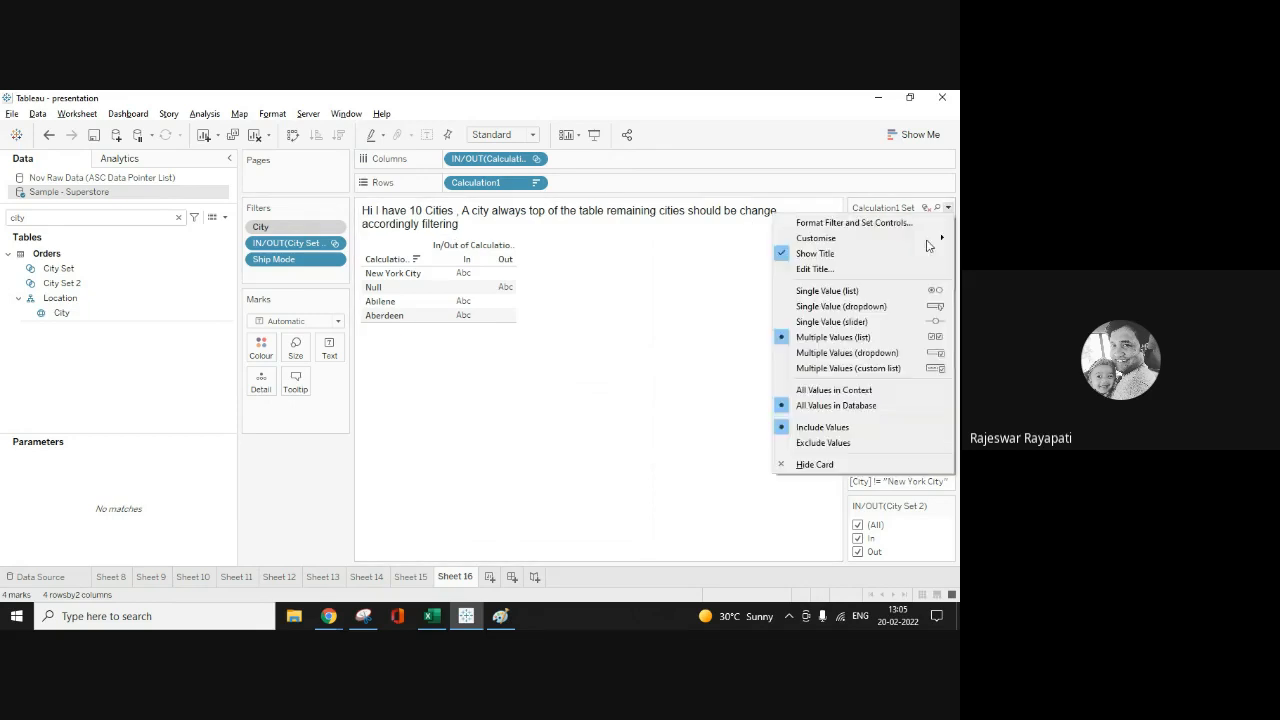
left_click(855, 395)
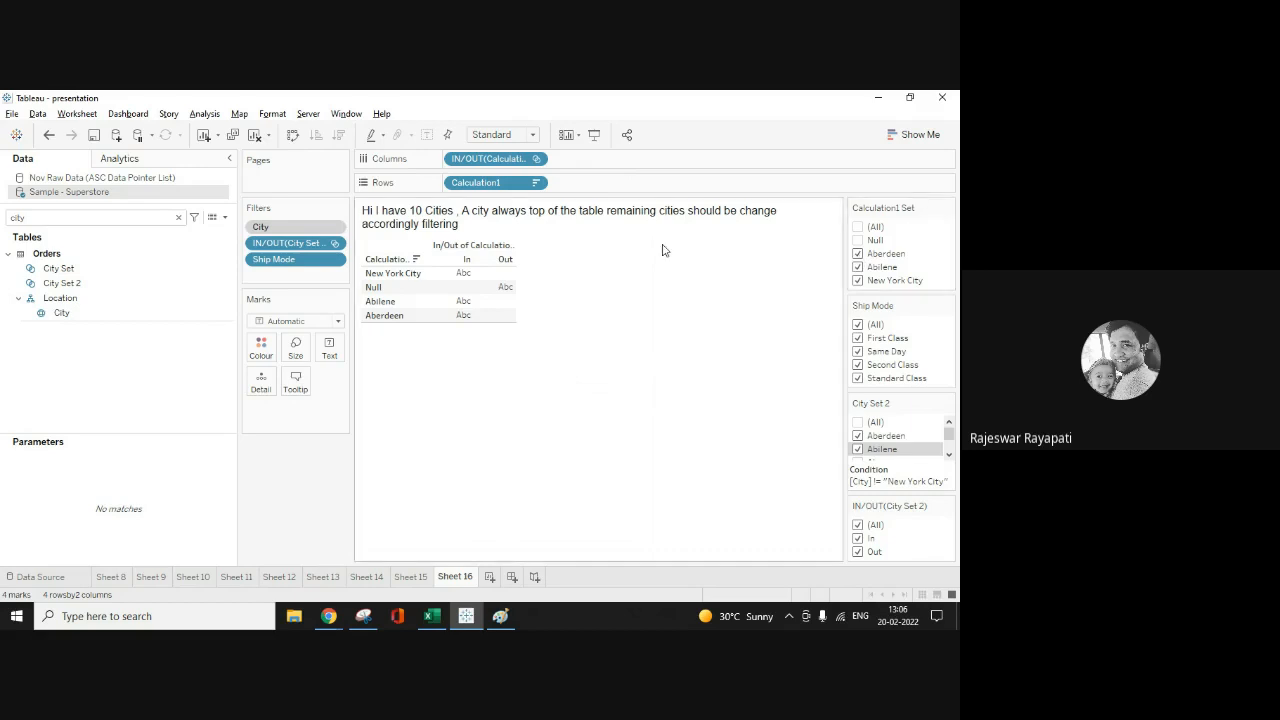
Step: Add a new worksheet and clear the field search
left_click(489, 577)
left_click(178, 217)
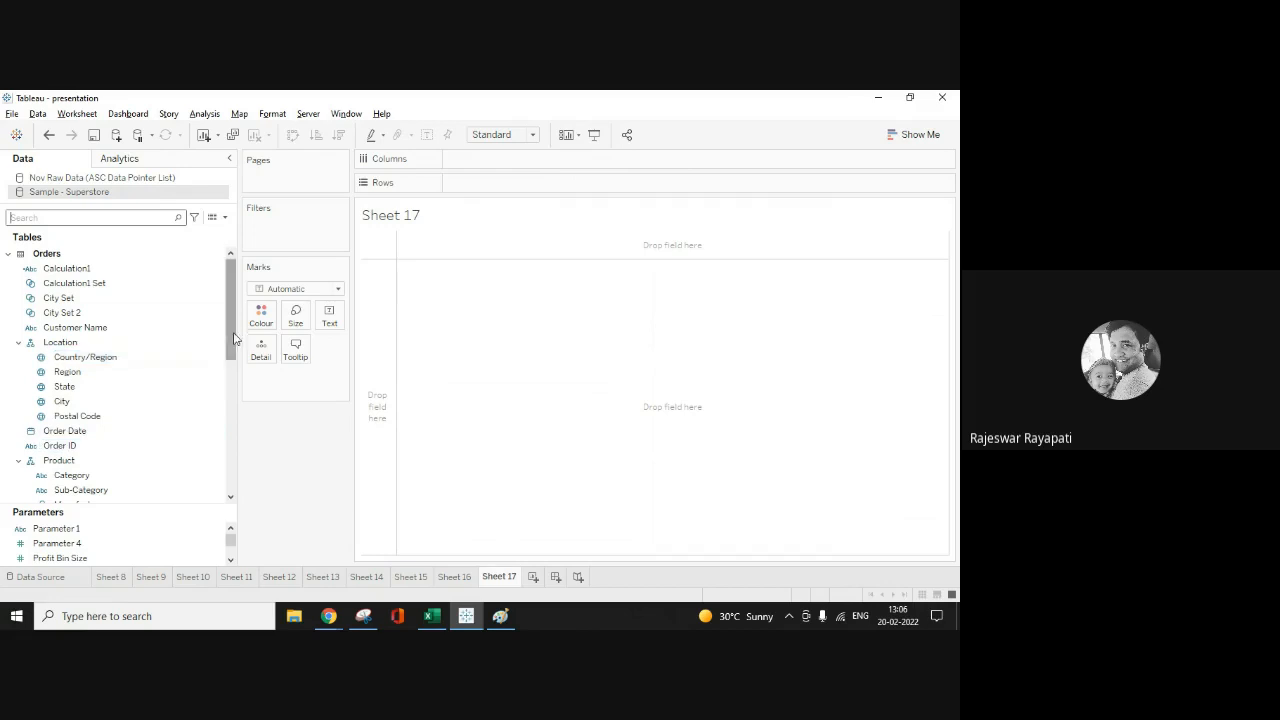
scroll(234, 338, "down", 1)
left_click_drag(62, 386, 476, 183)
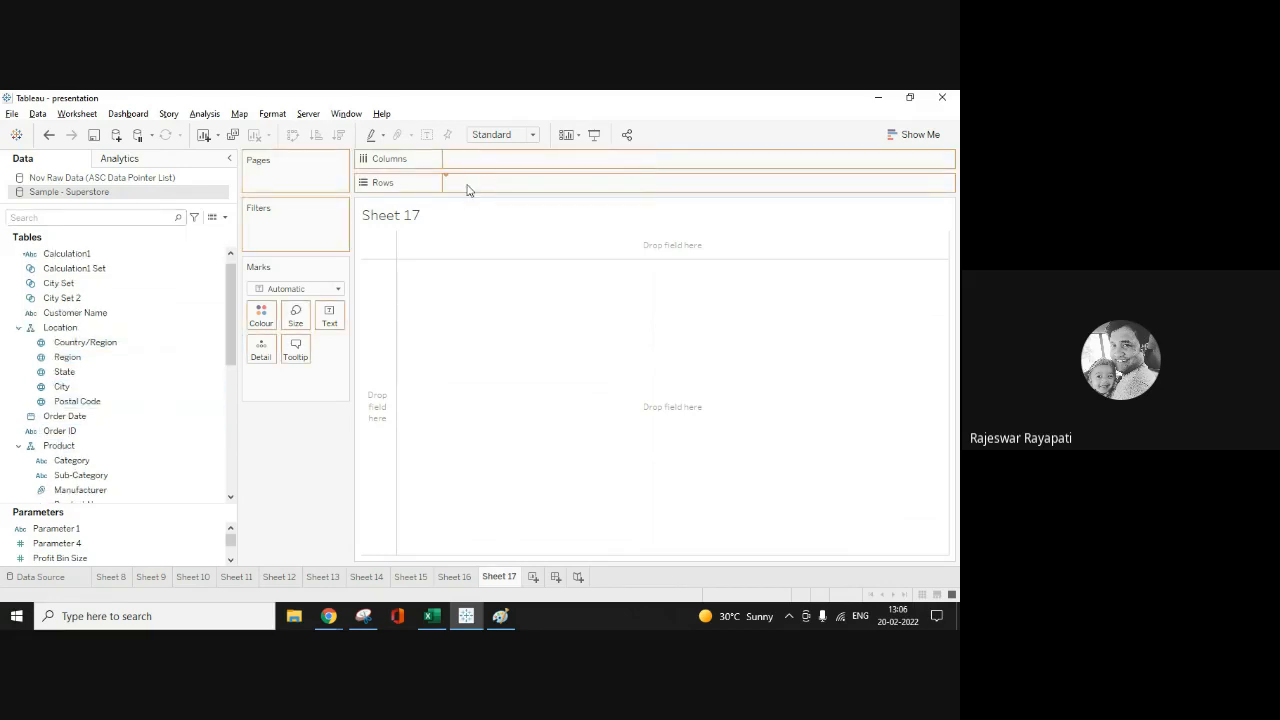
left_click(204, 114)
left_click(280, 402)
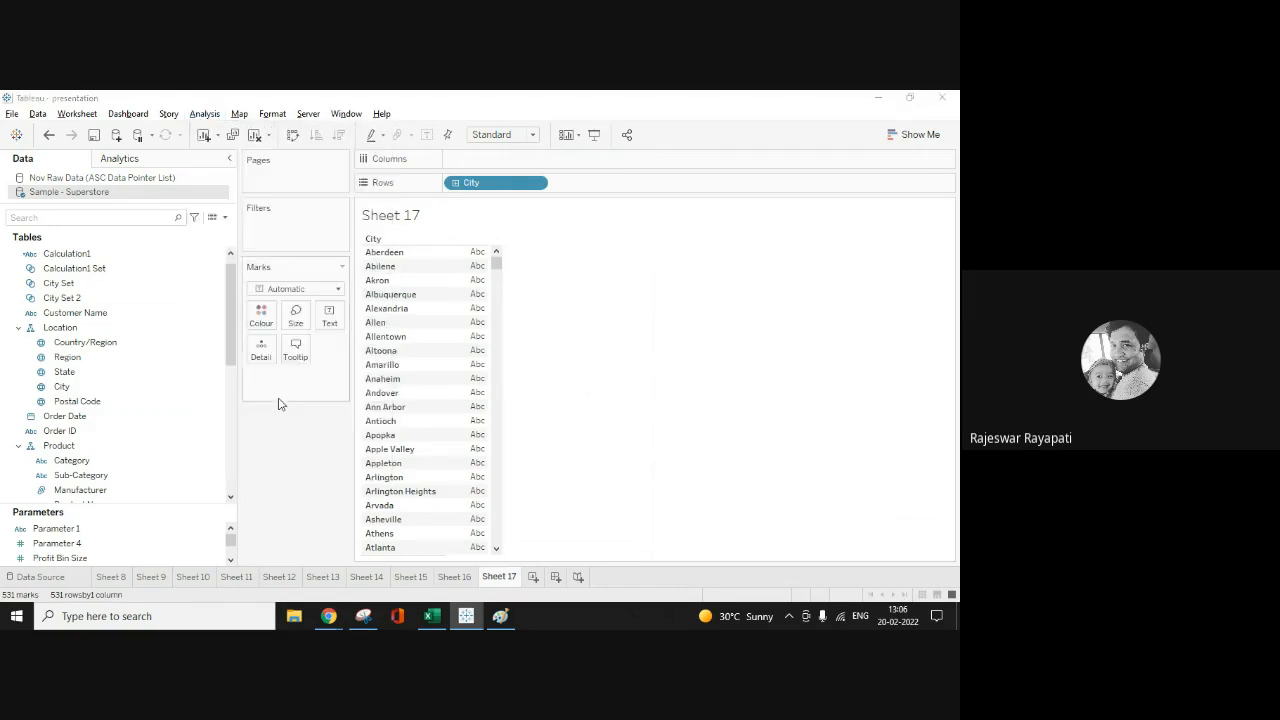
left_click(725, 333)
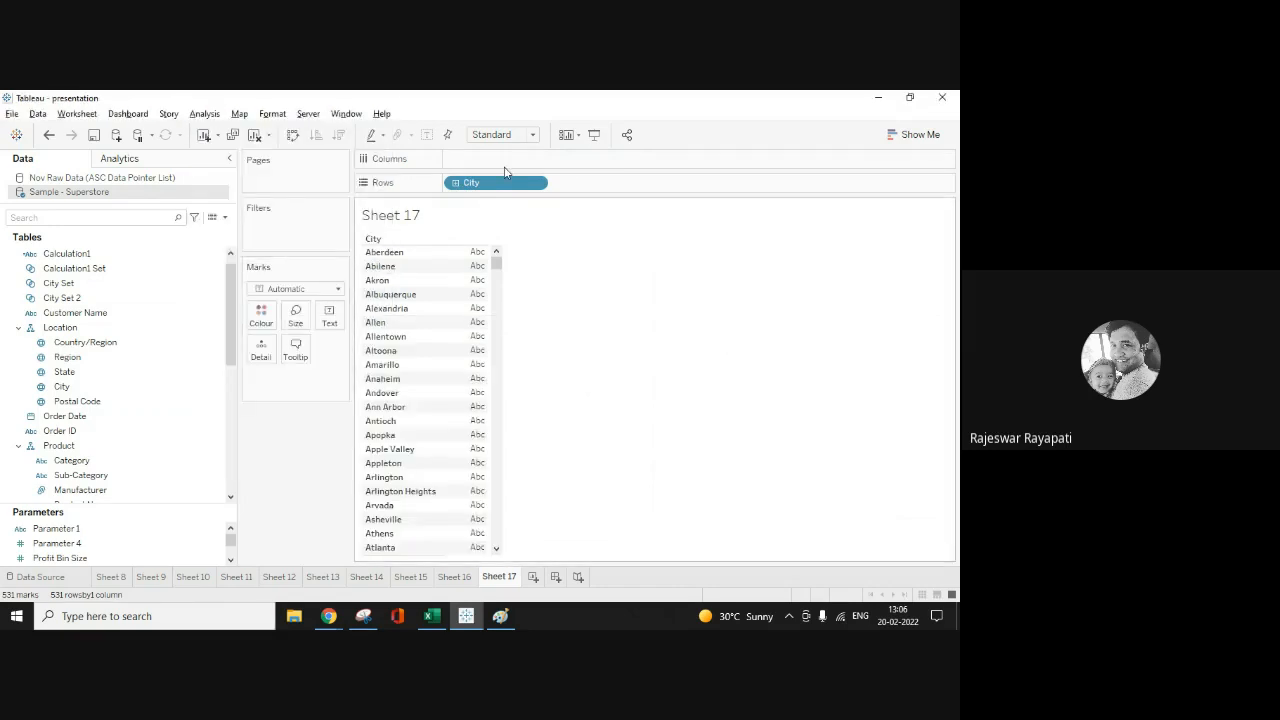
left_click_drag(505, 182, 675, 313)
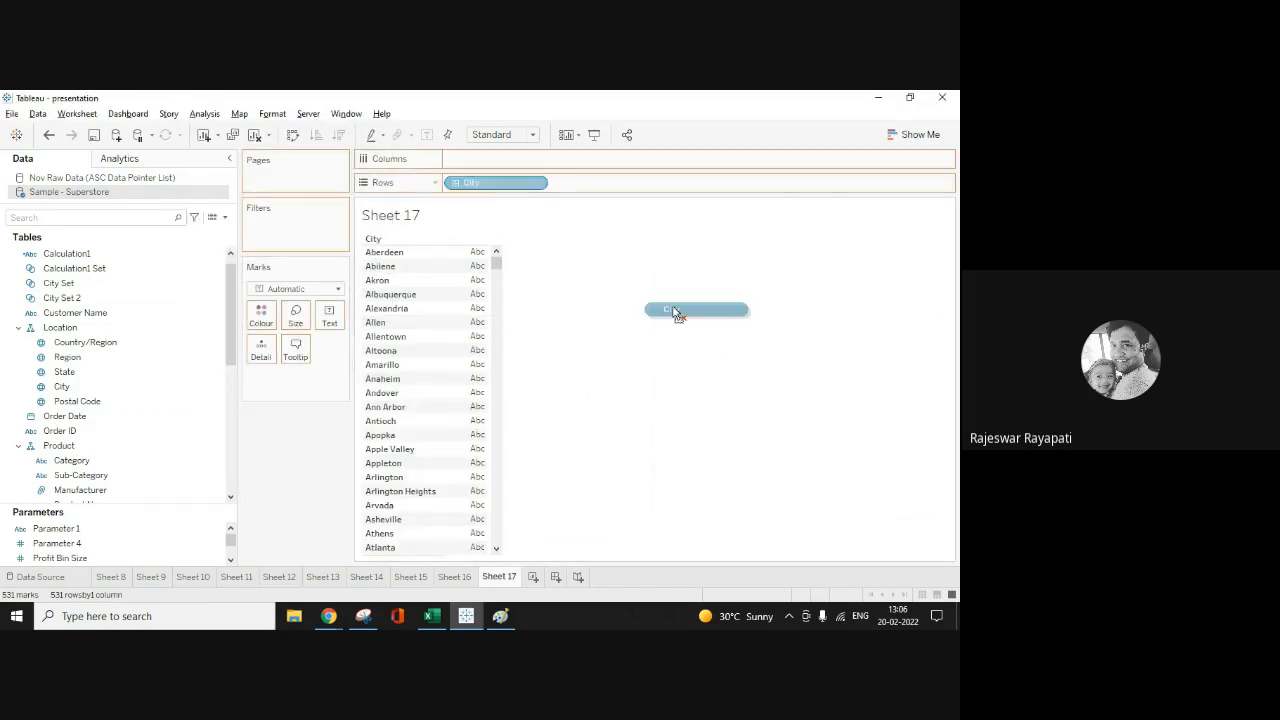
Step: Create a calculated field that returns Null when Category is "Furniture" and otherwise returns Category
left_click(204, 113)
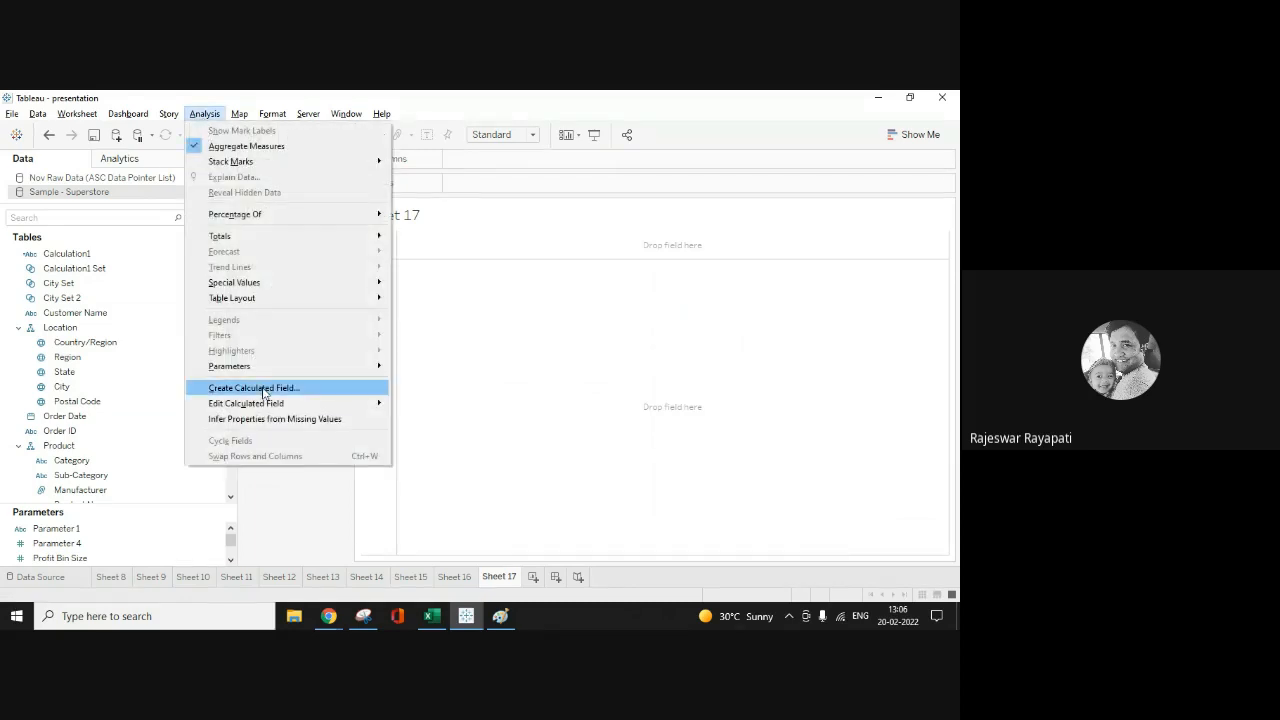
left_click(263, 390)
left_click(455, 395)
type("If ")
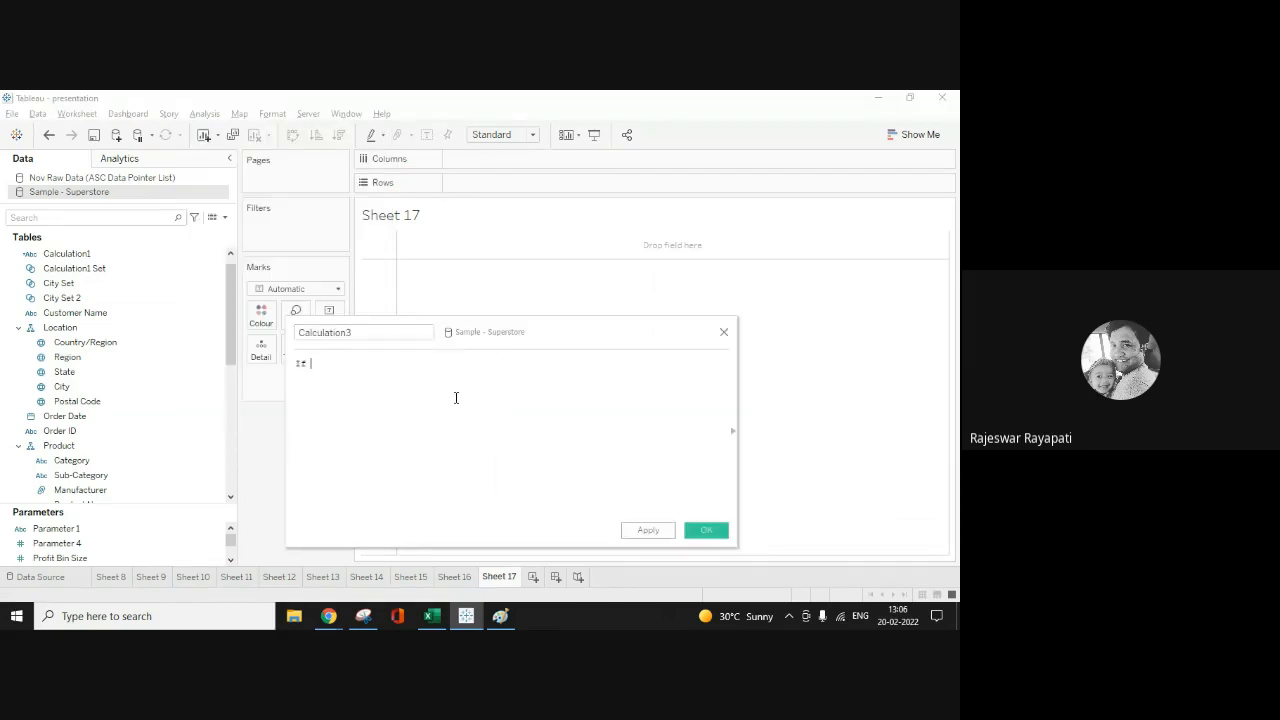
type("cat")
key("Return")
type("= \"Furnitur")
type("e\" ")
type("Then NU")
type("ll")
type("ELSE")
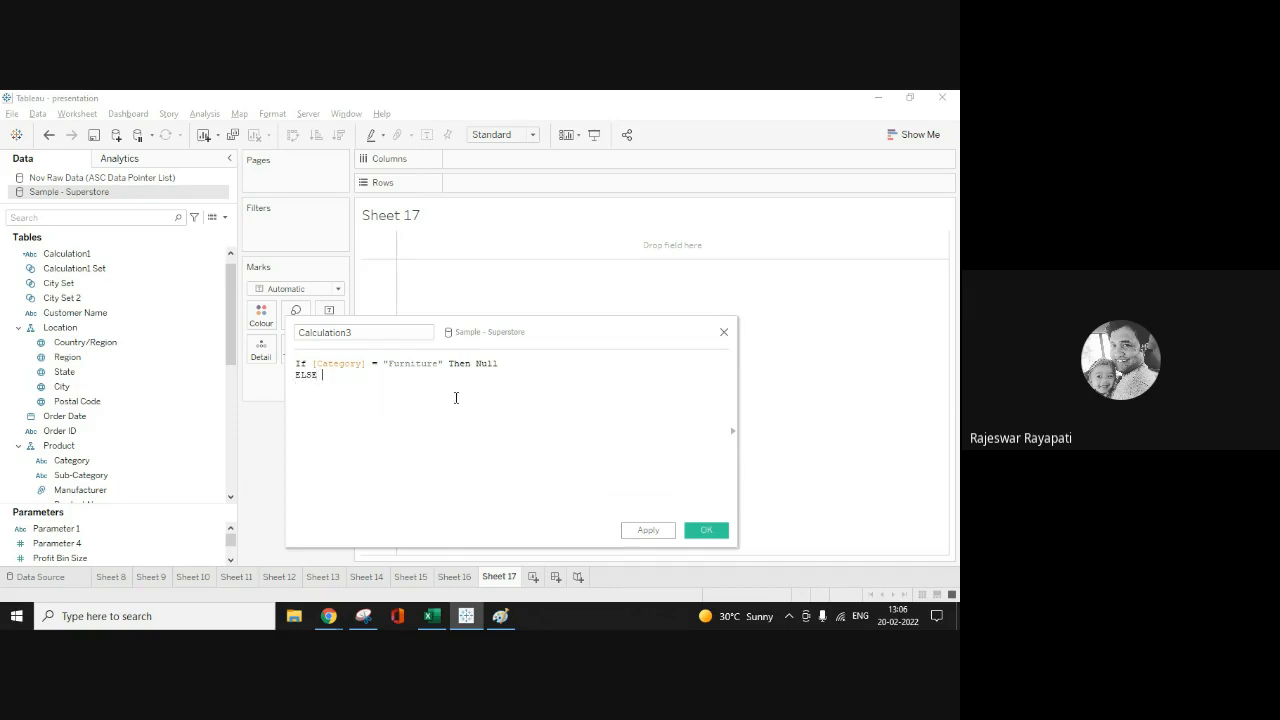
type(" Cate")
key("Return")
type("End")
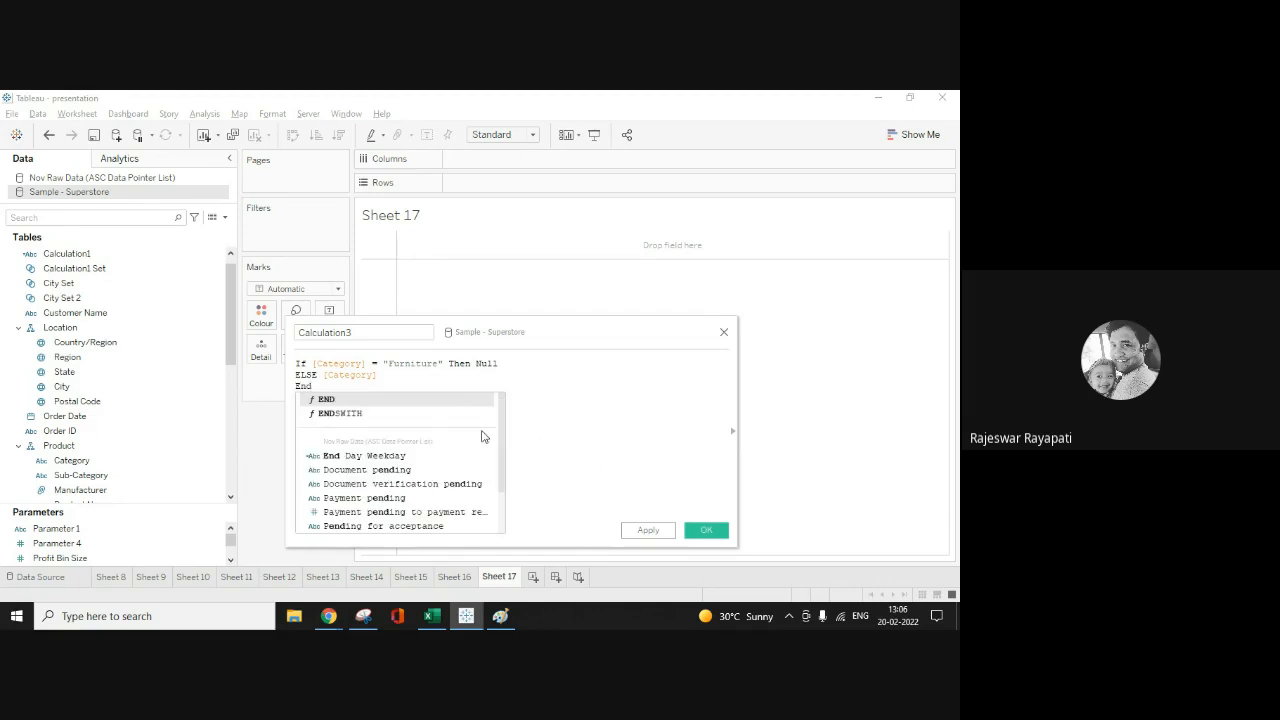
left_click(705, 530)
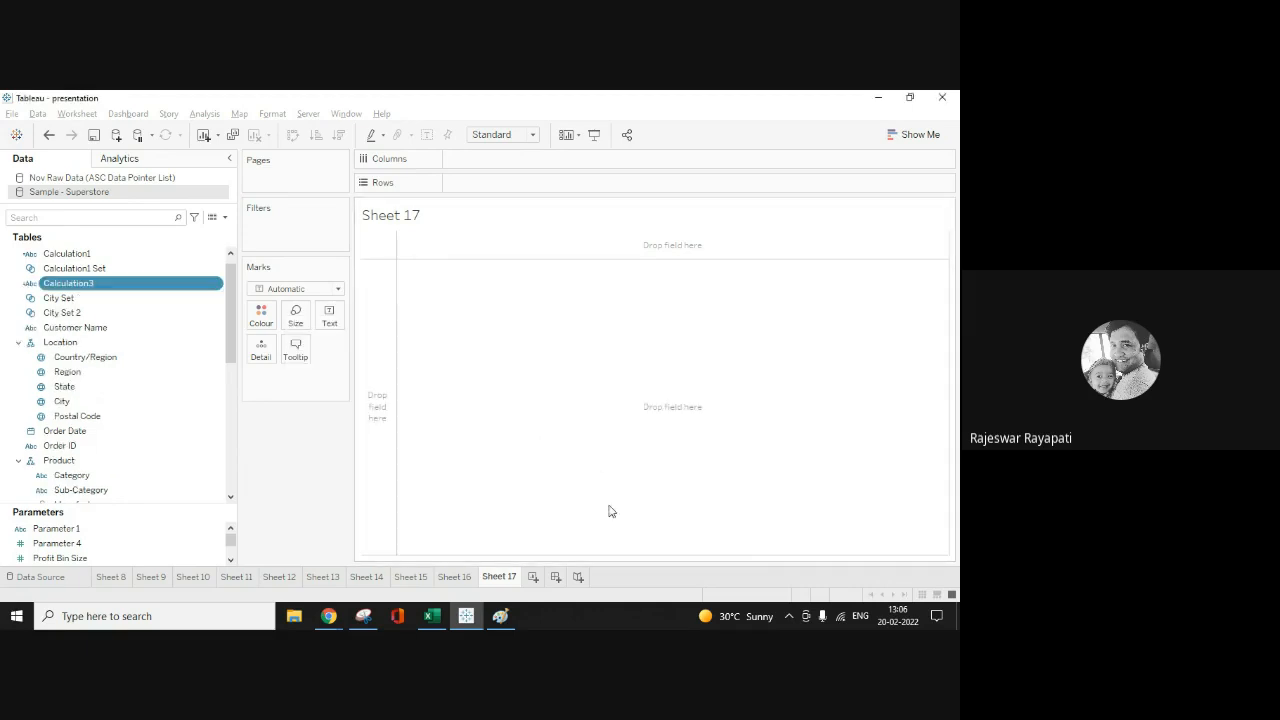
Step: Place Calculation3 on Rows and edit its formula so the ELSE branch returns Sub-Category
left_click_drag(91, 305, 508, 189)
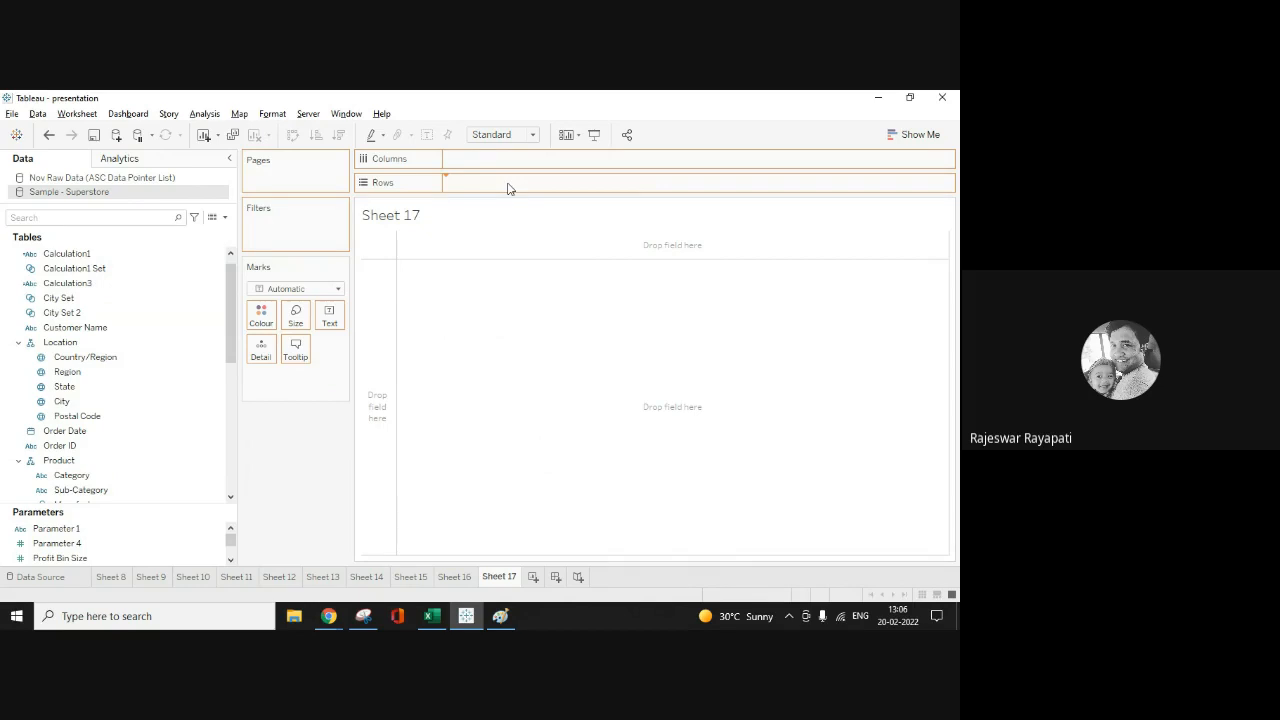
left_click_drag(508, 189, 510, 189)
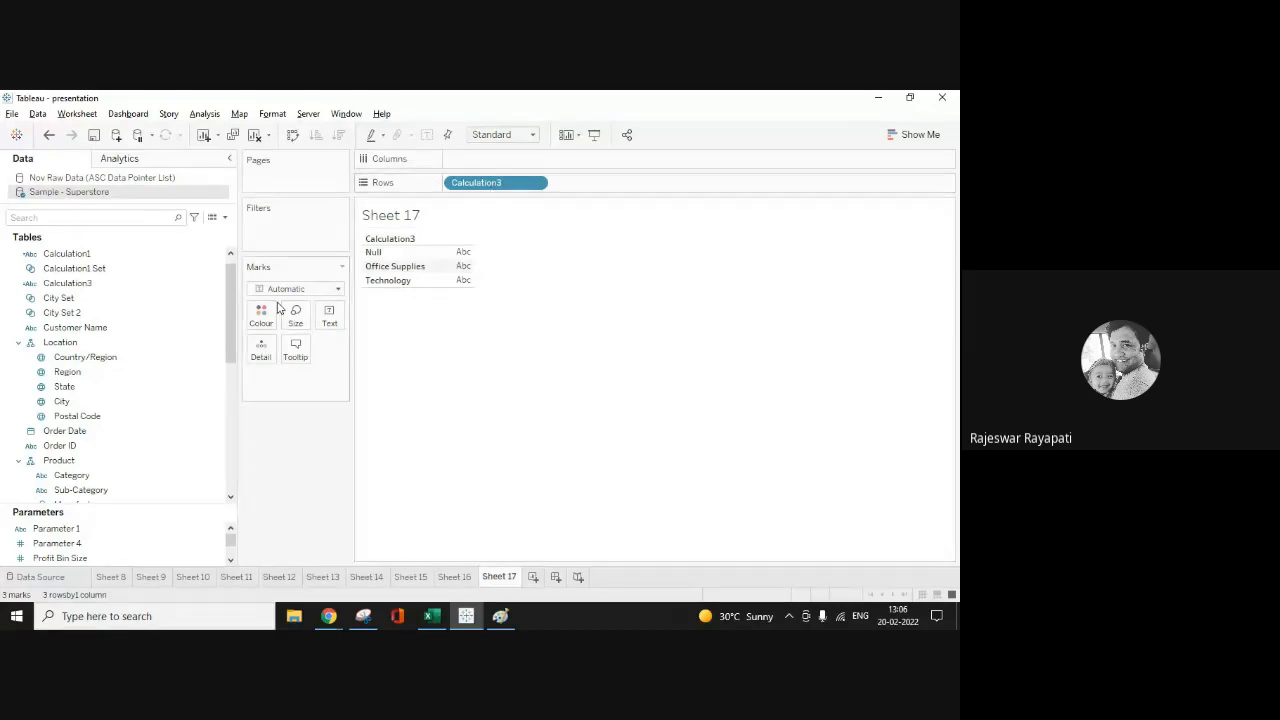
right_click(87, 286)
left_click(118, 172)
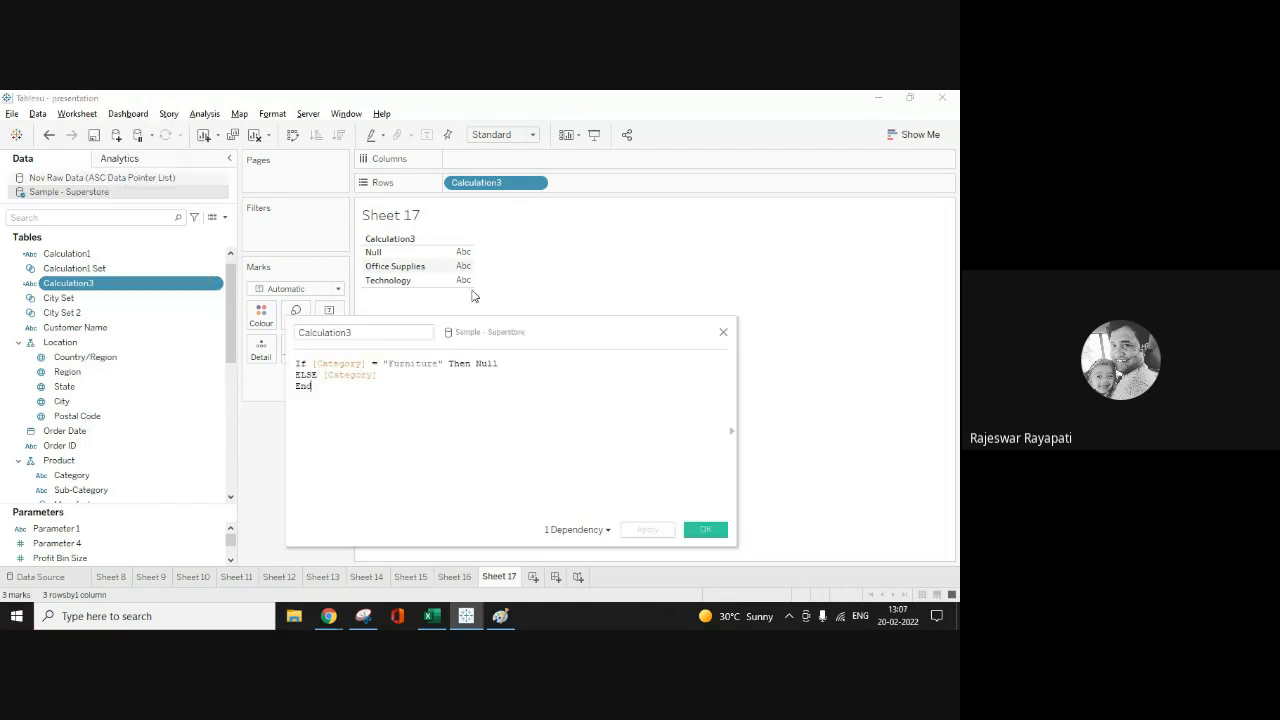
left_click_drag(377, 375, 324, 376)
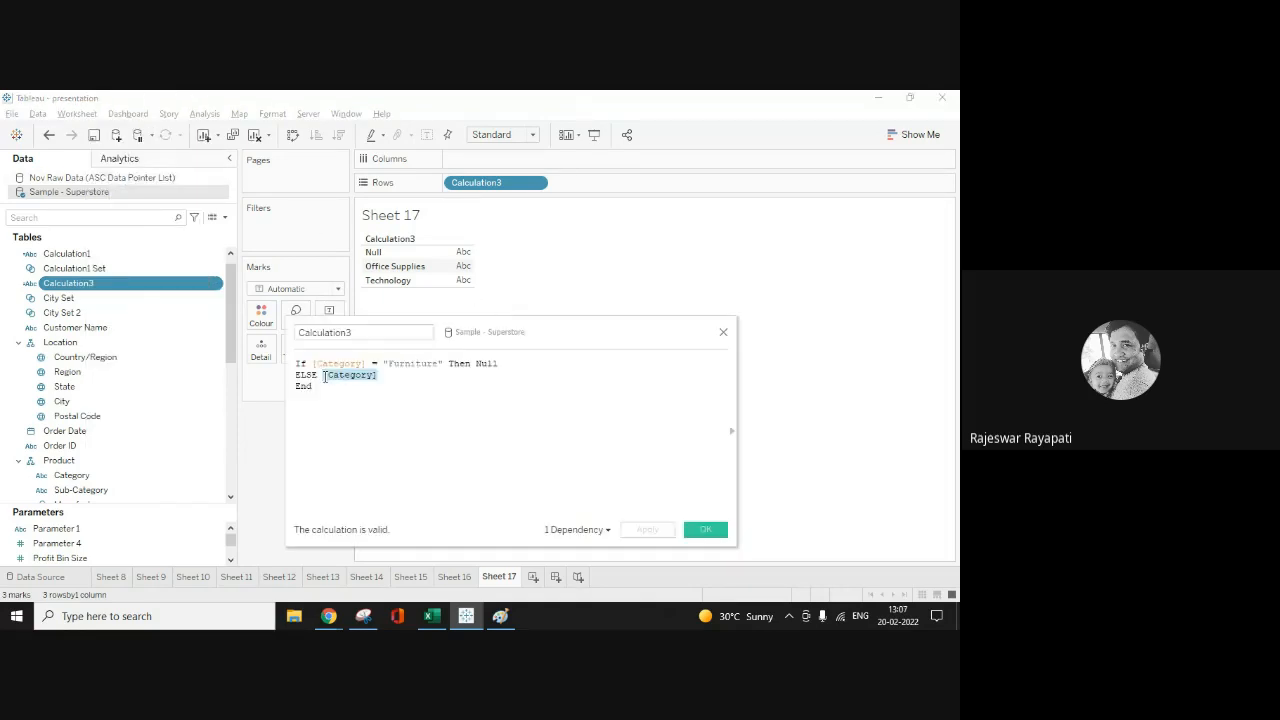
type("[Sub")
key("Return")
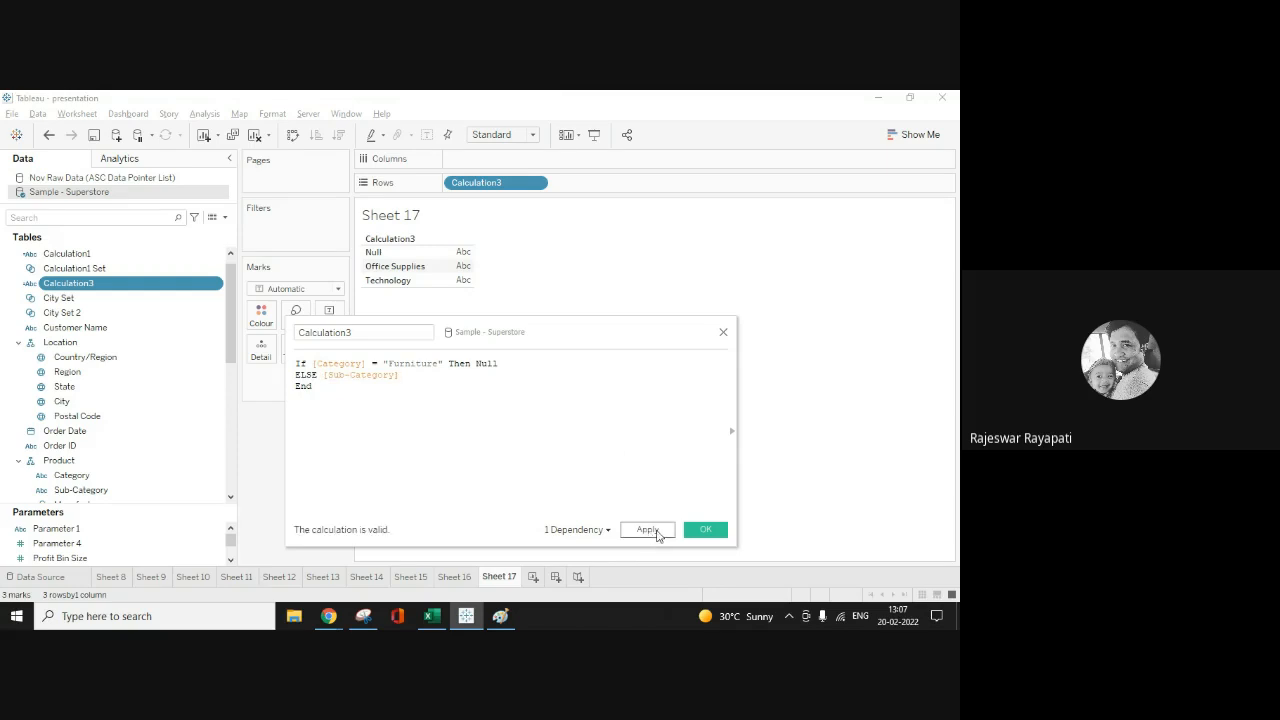
left_click(648, 529)
left_click(705, 530)
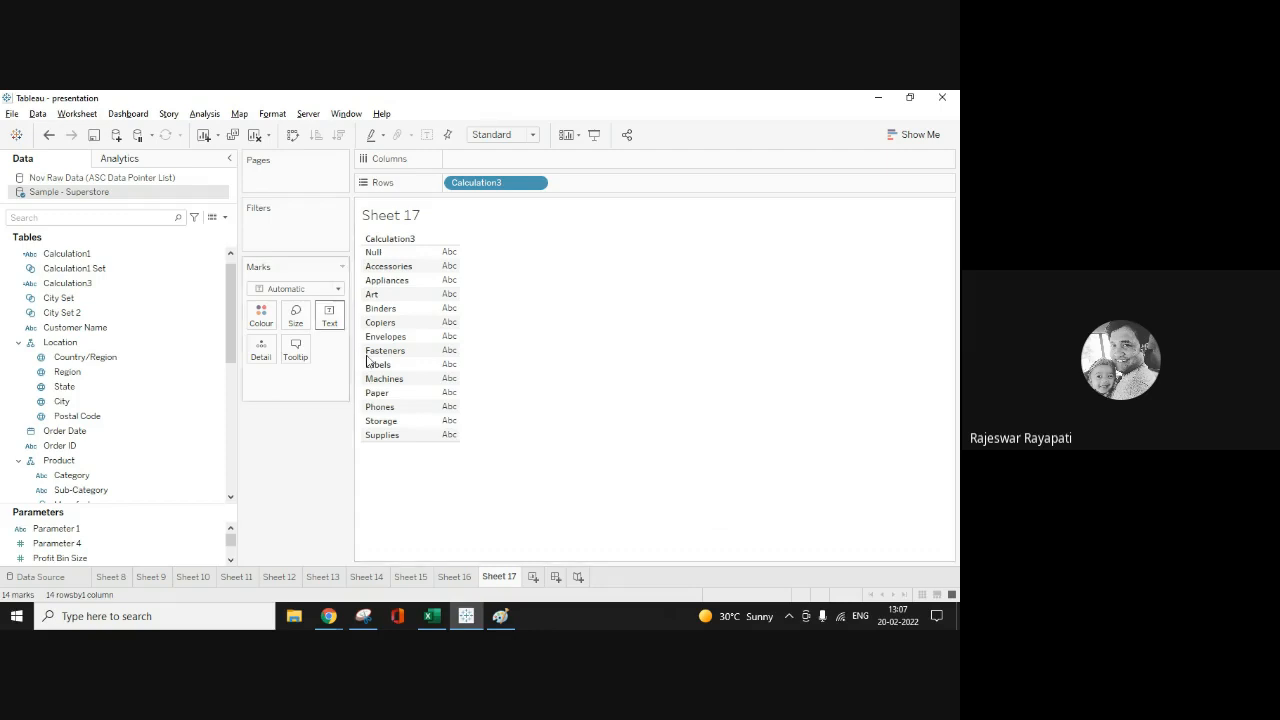
Step: Show a filter for Calculation3 and add Category as a filter that uses all values
right_click(480, 188)
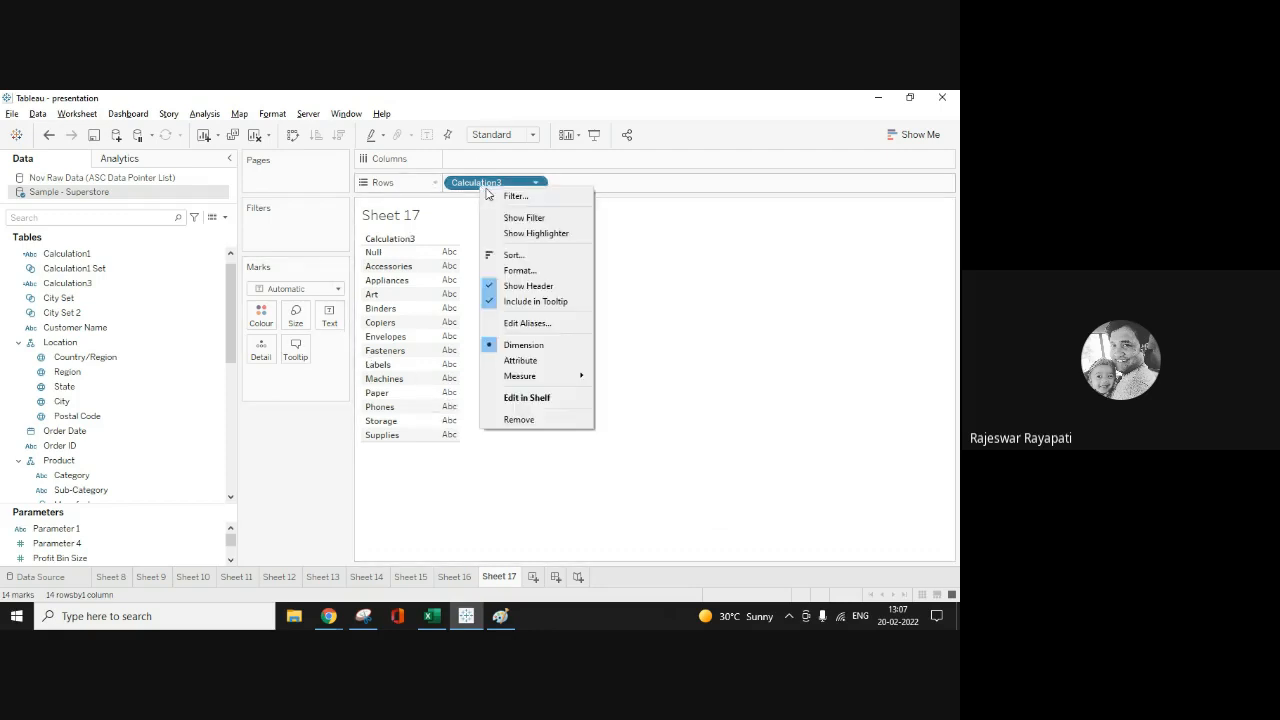
left_click(510, 217)
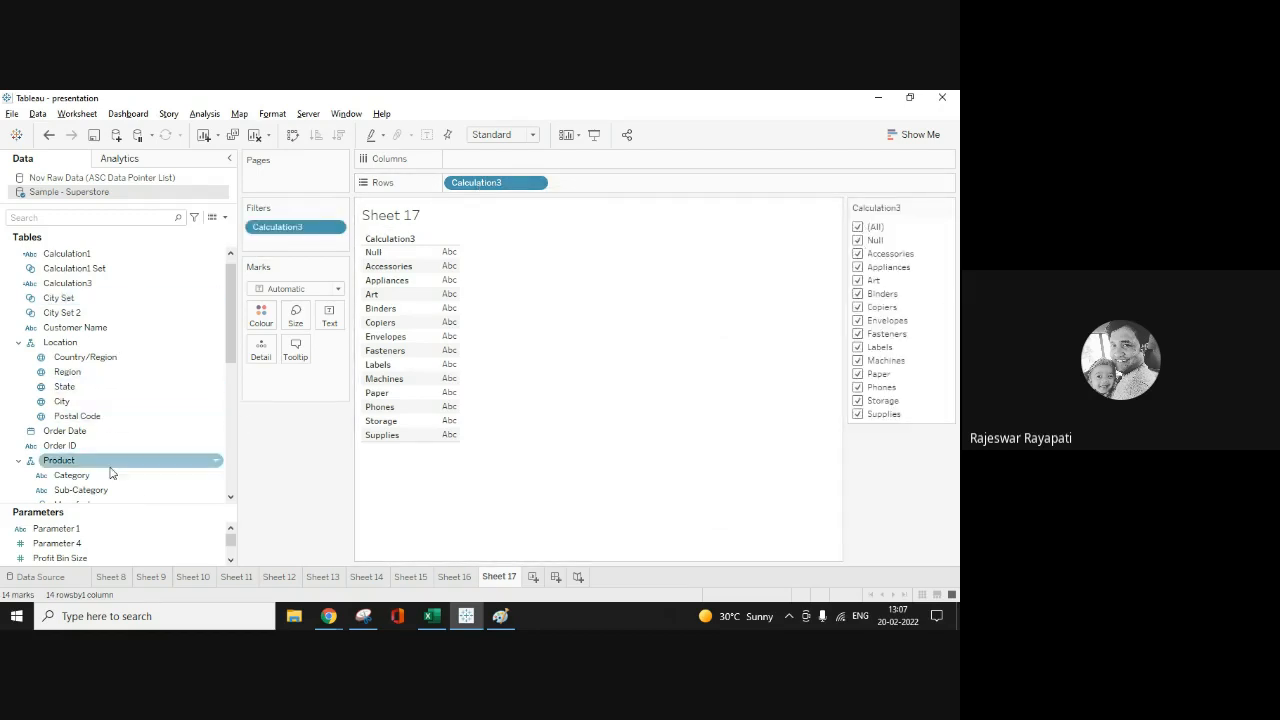
left_click_drag(71, 475, 298, 250)
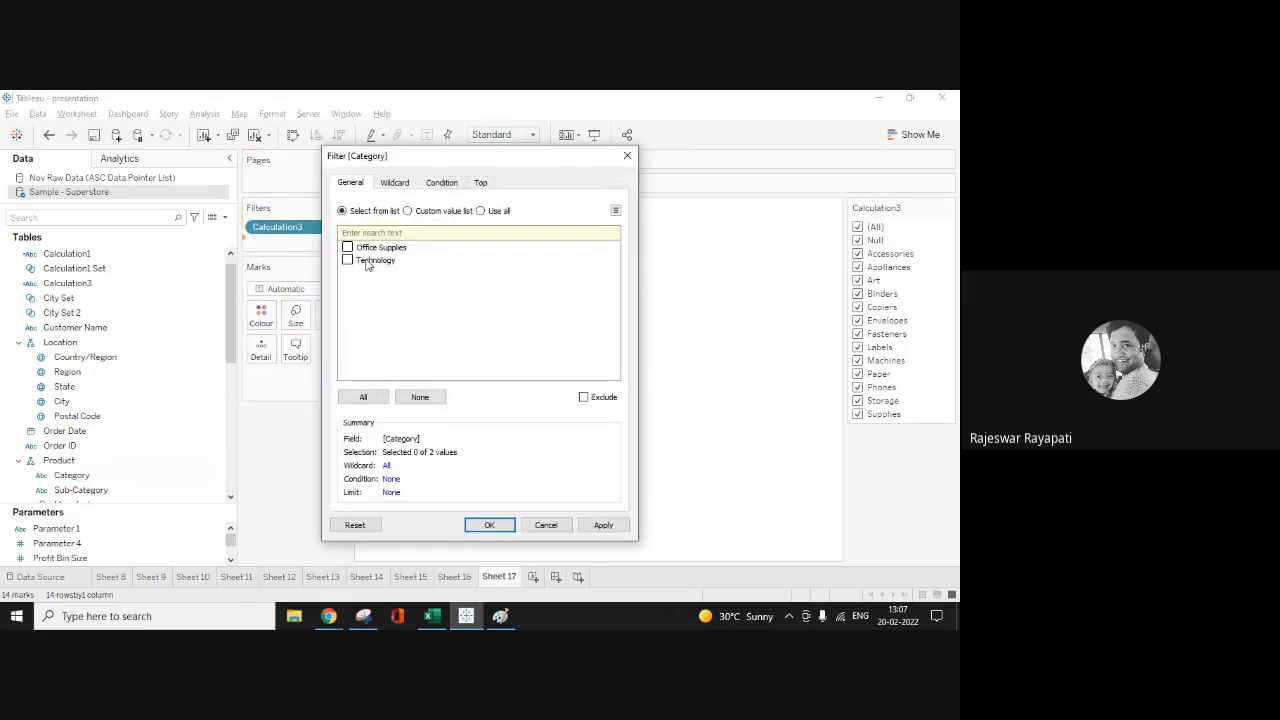
left_click(481, 211)
left_click(604, 525)
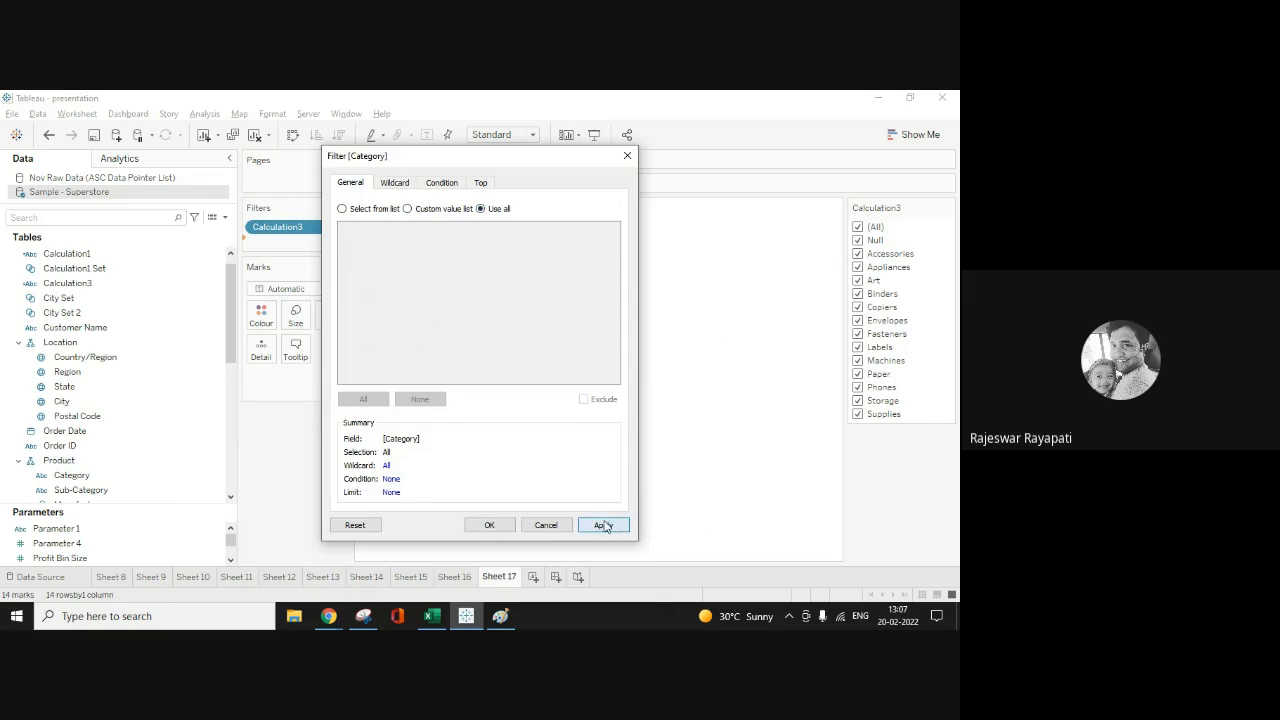
left_click(490, 525)
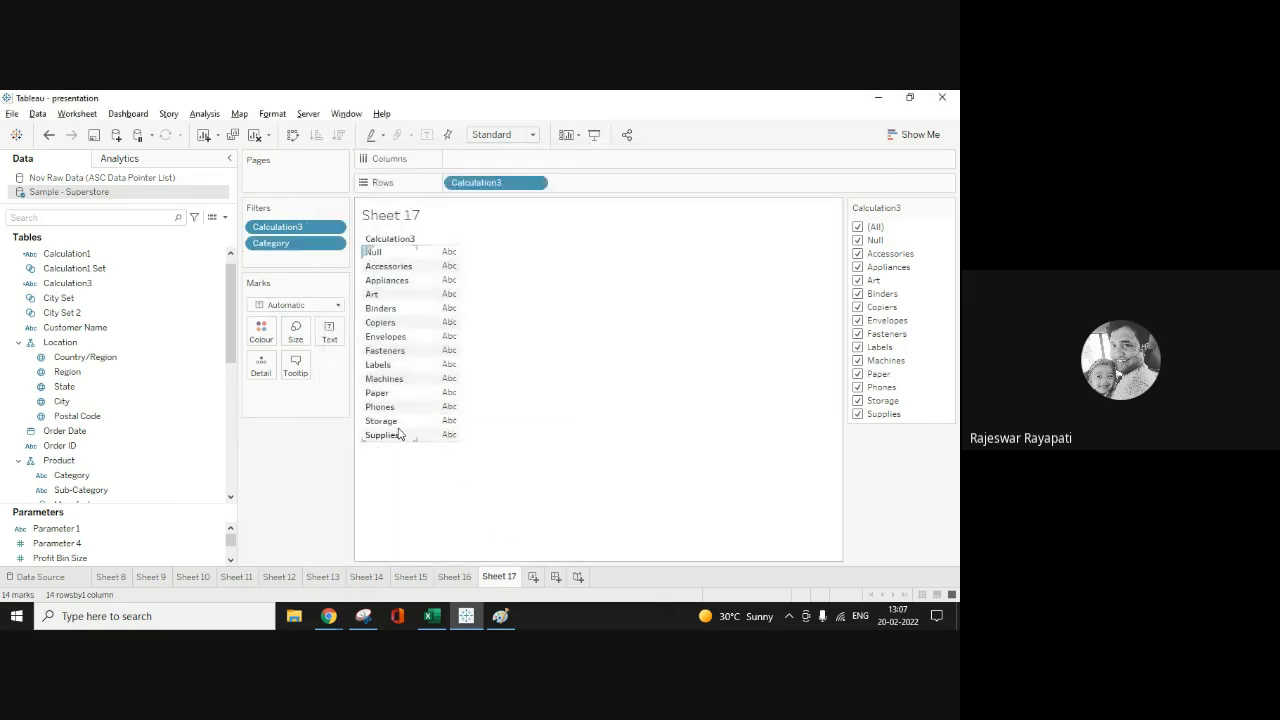
Step: Check which values the Category filter offers for selection, then leave the filter without applying changes
right_click(268, 252)
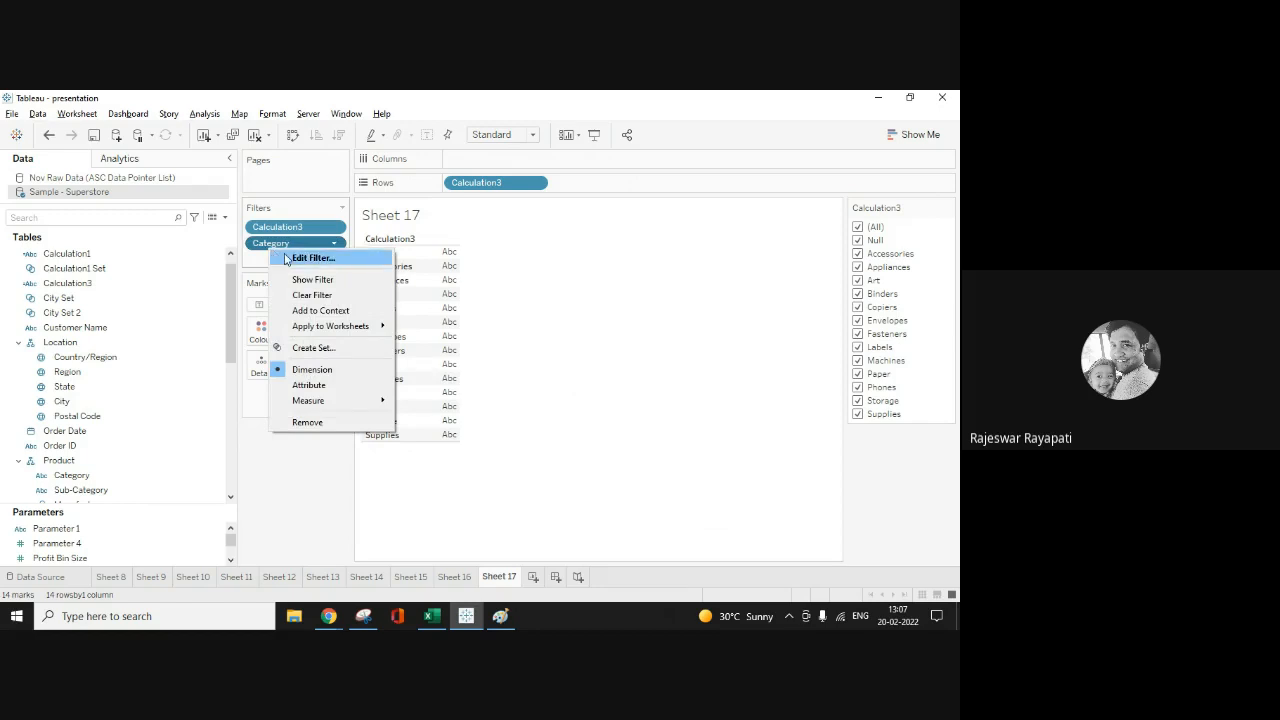
left_click(287, 258)
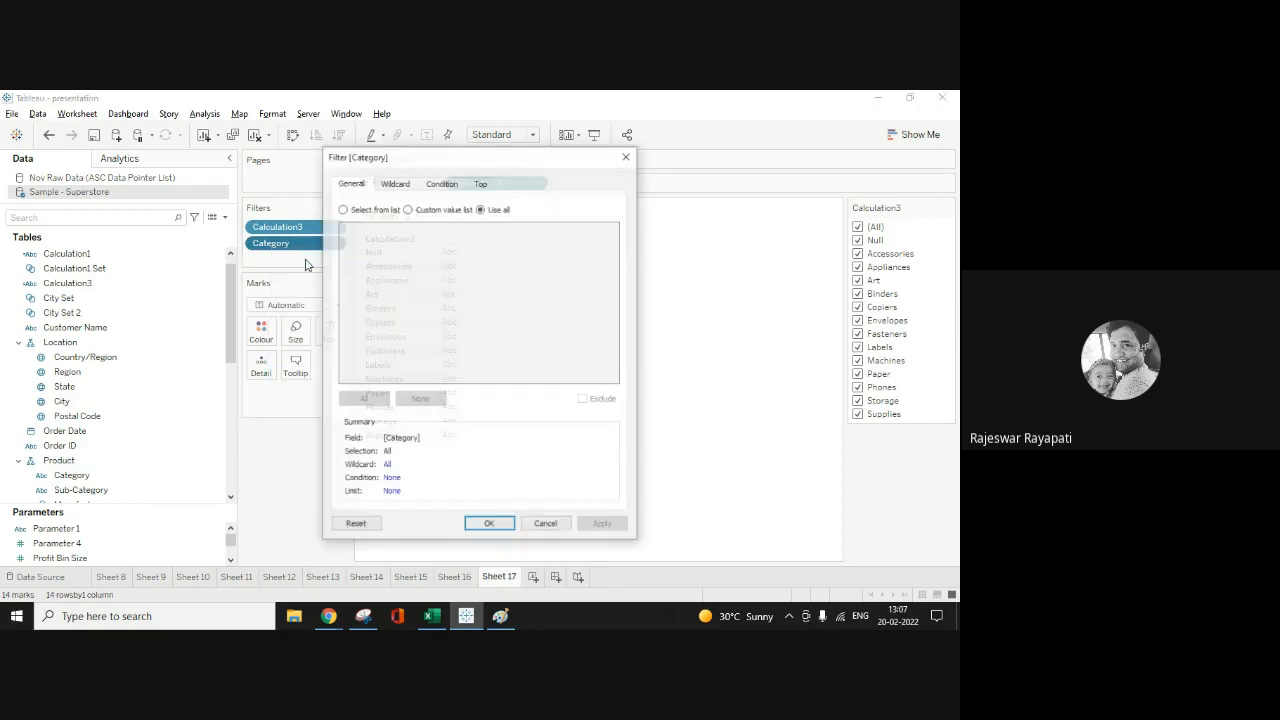
left_click(342, 209)
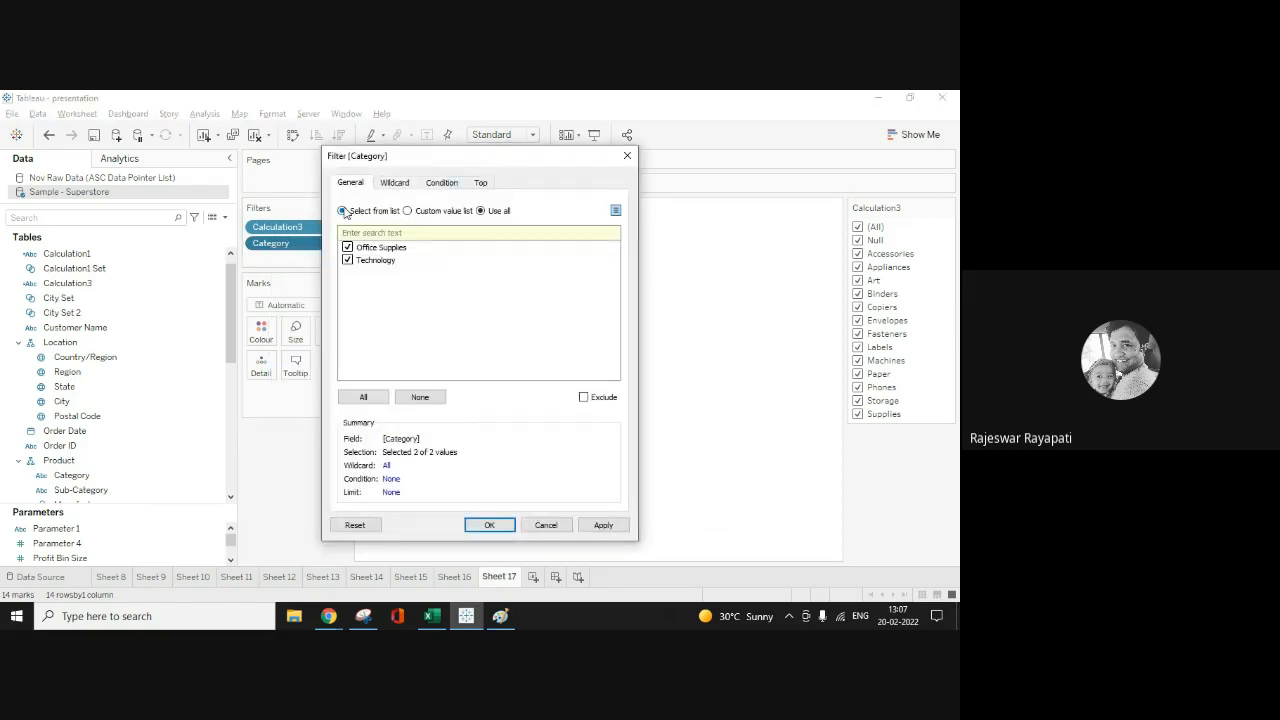
left_click(546, 525)
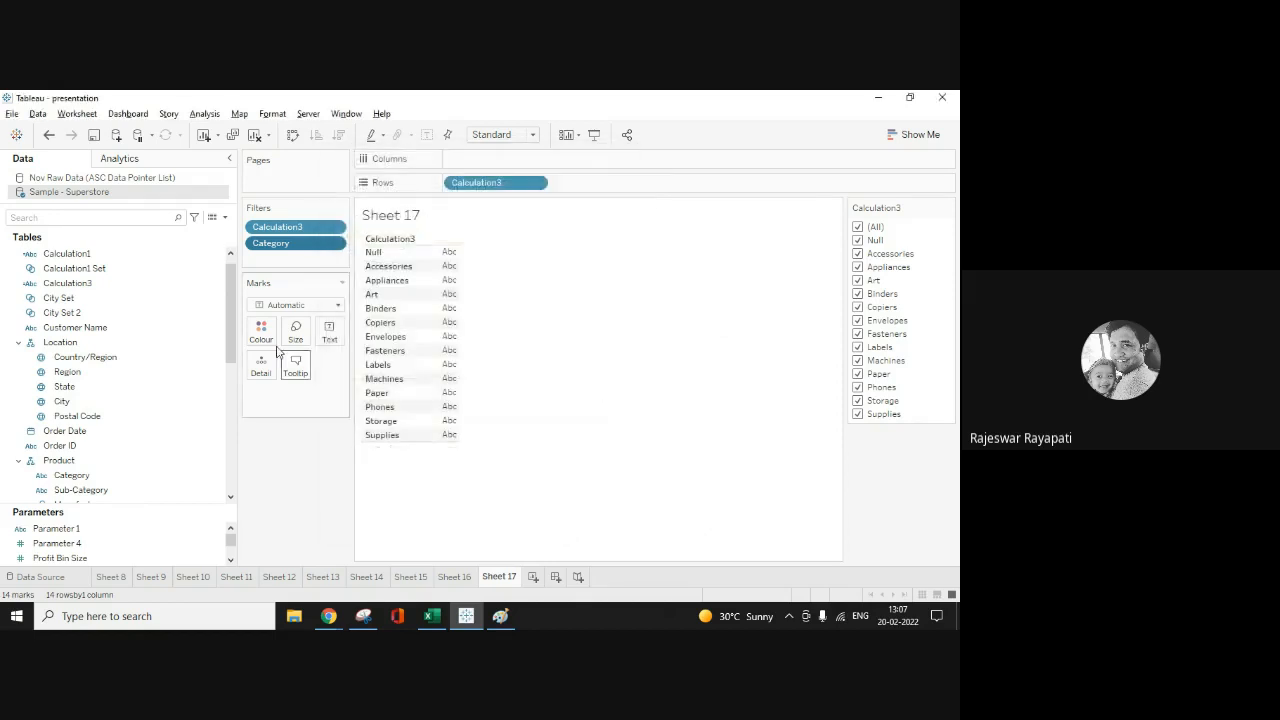
Step: Change the Category filter from using all values to a selected list of Office Supplies and Technology
right_click(283, 245)
left_click(306, 252)
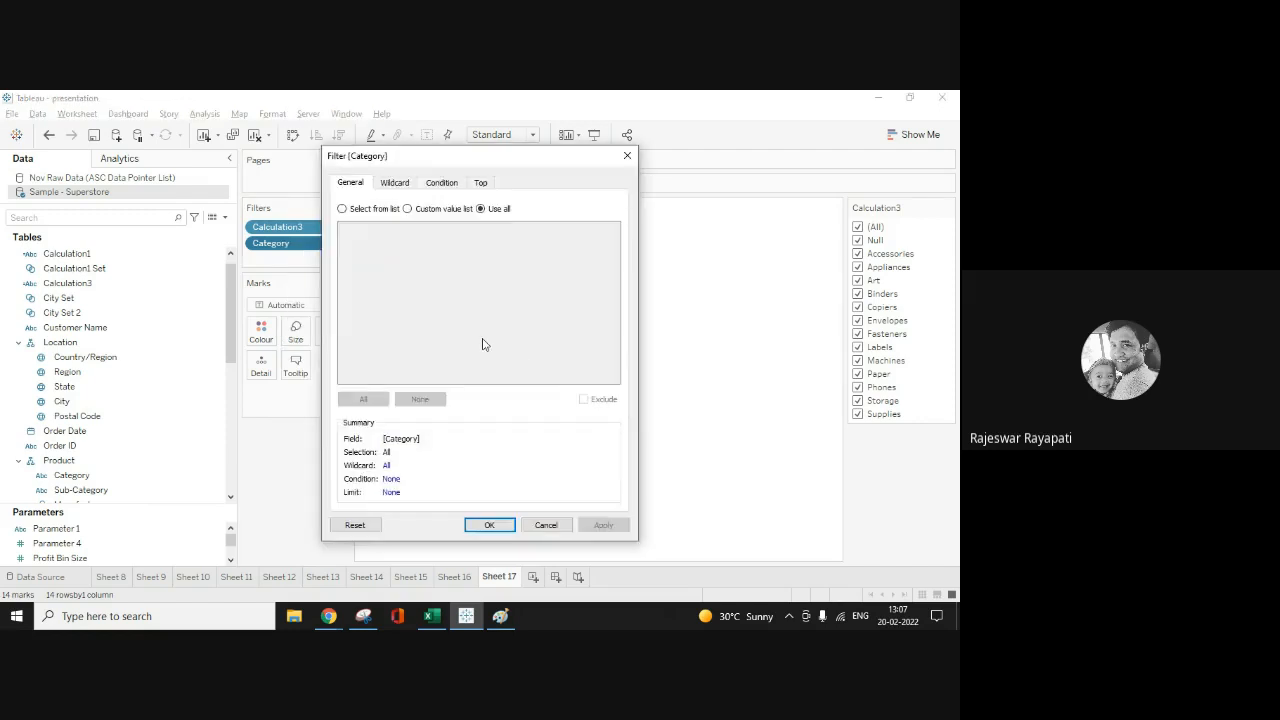
left_click(342, 210)
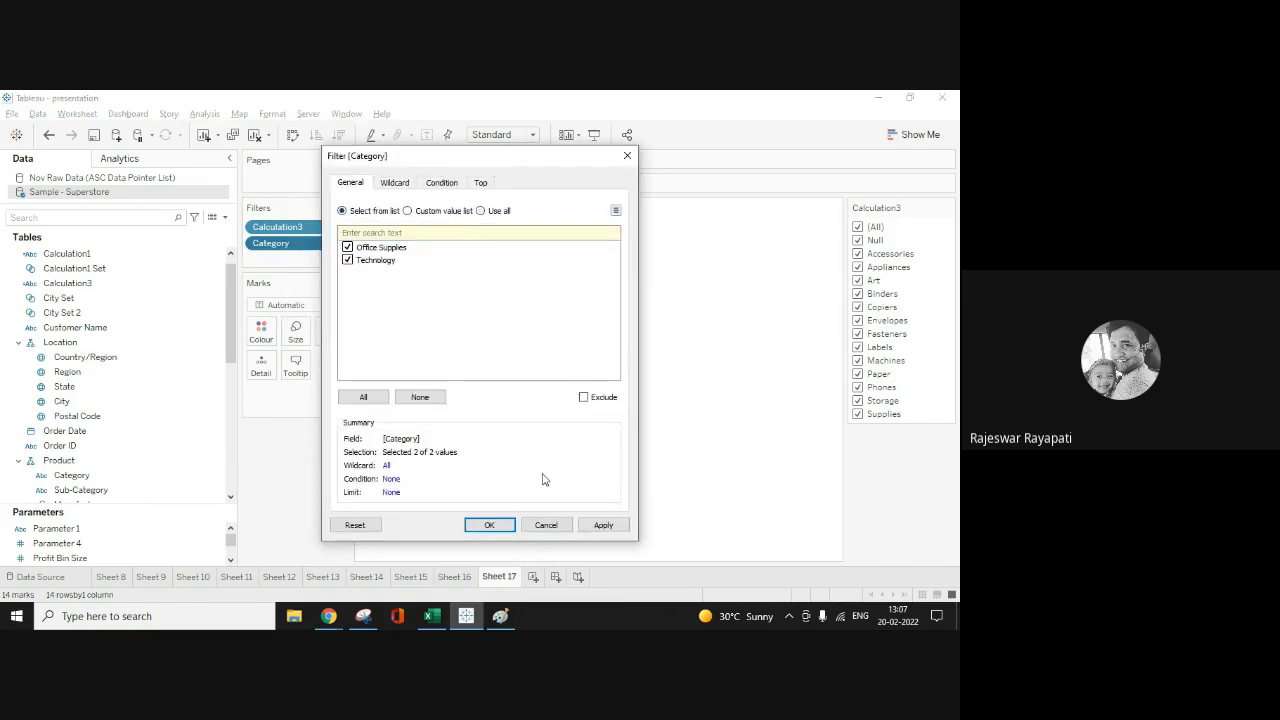
left_click(596, 525)
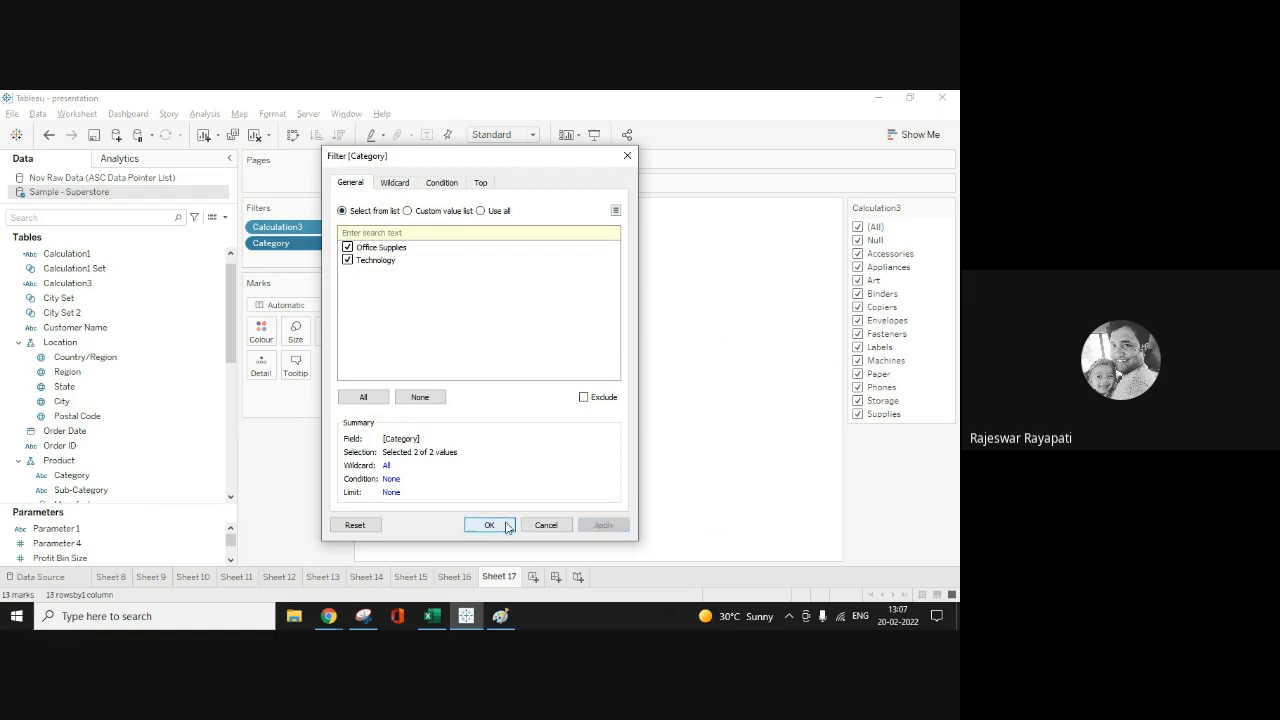
left_click(489, 525)
Step: Add the Category filter to context and limit the Calculation3 filter to only relevant values
right_click(277, 244)
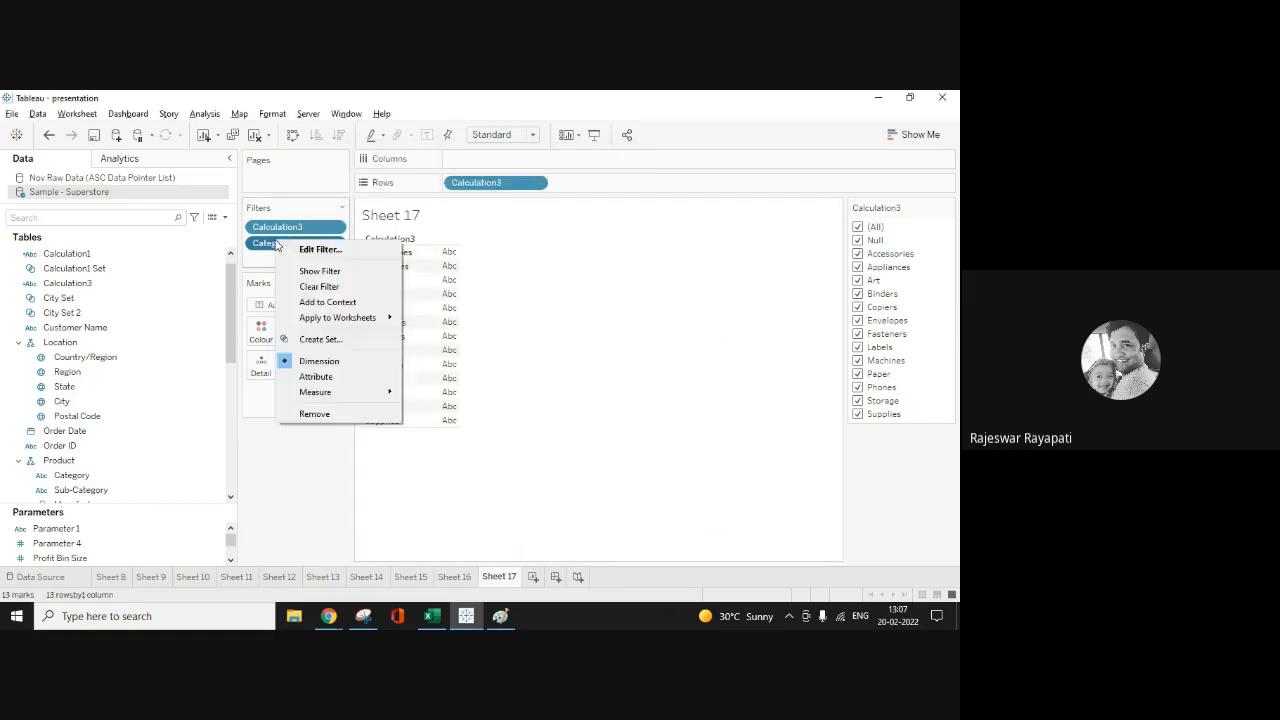
left_click(321, 301)
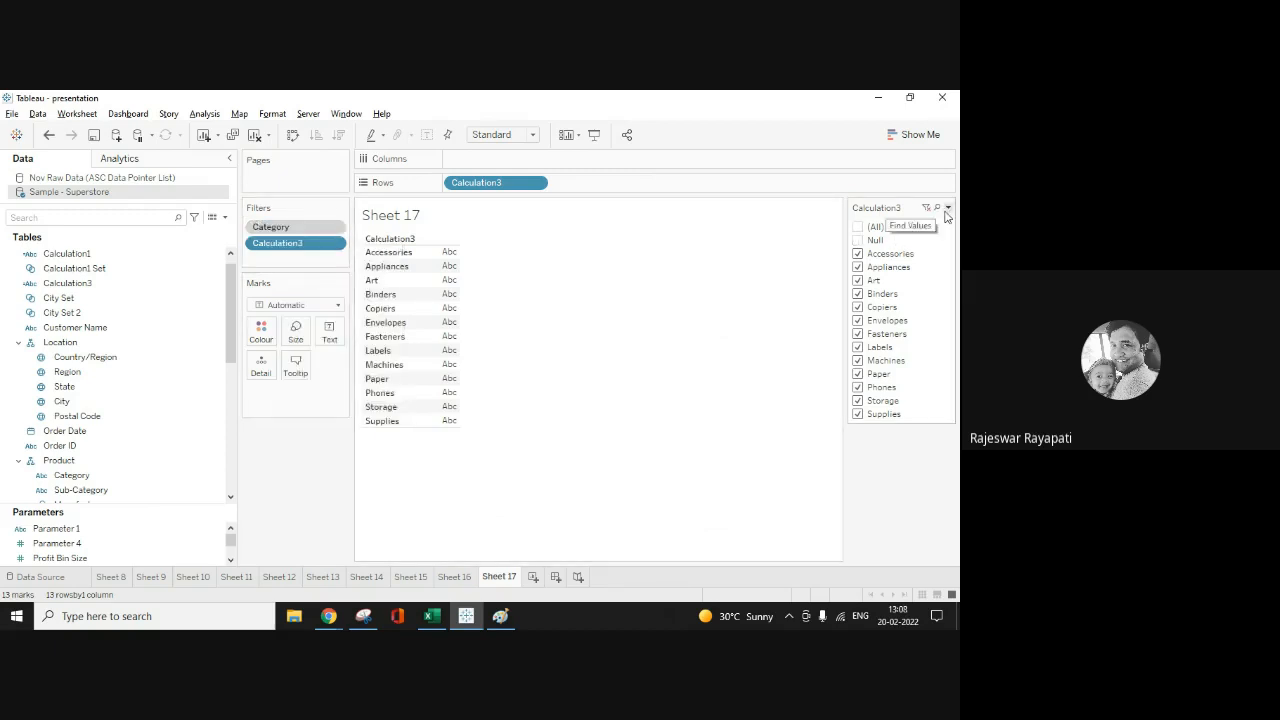
left_click(947, 208)
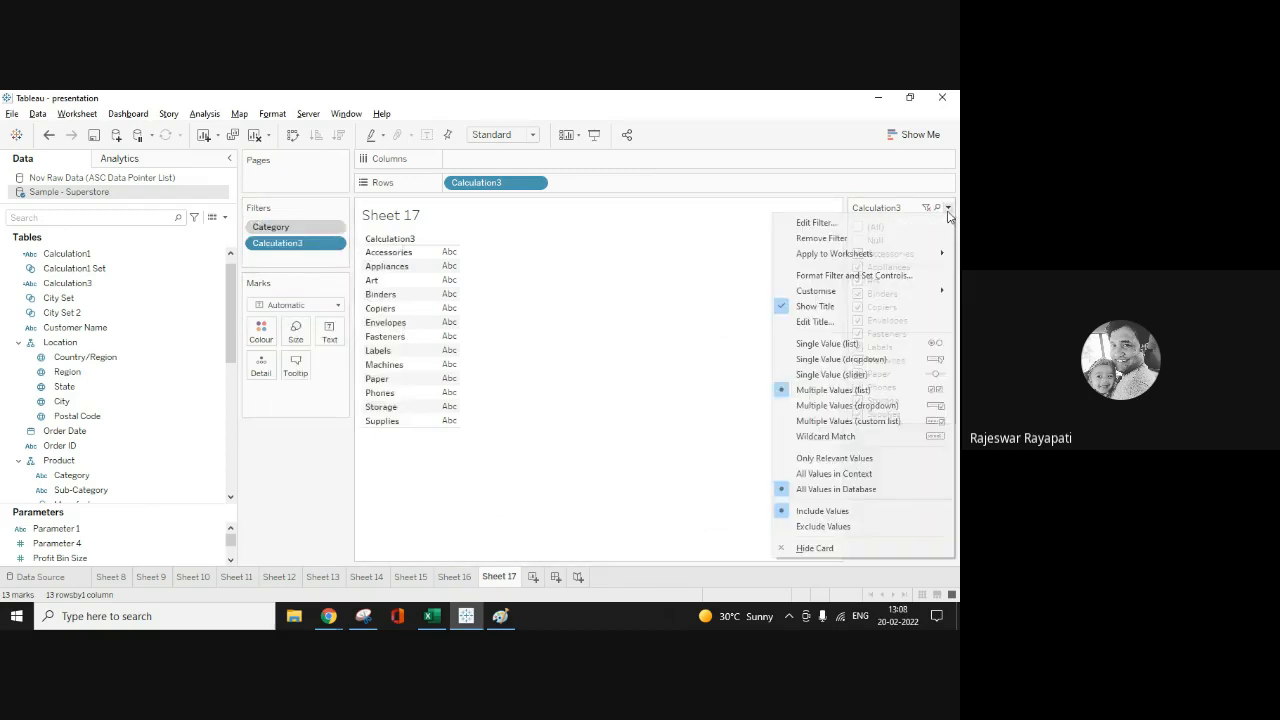
left_click(859, 458)
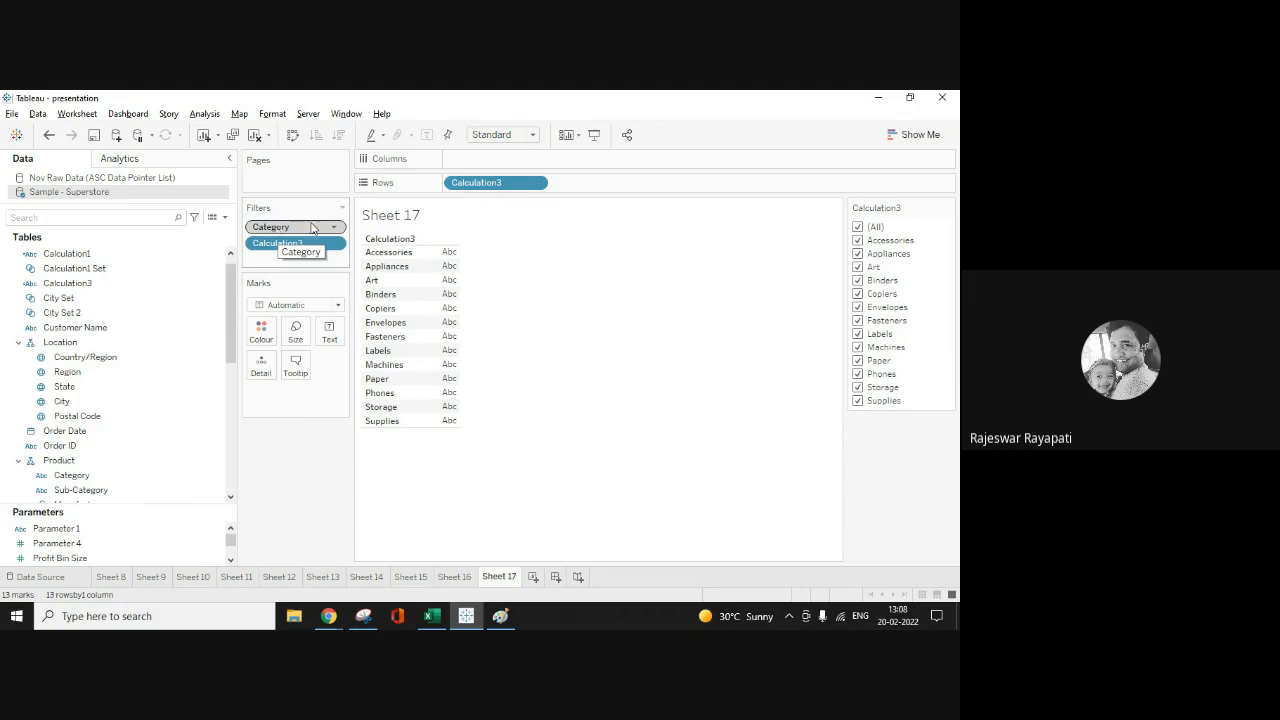
left_click(948, 208)
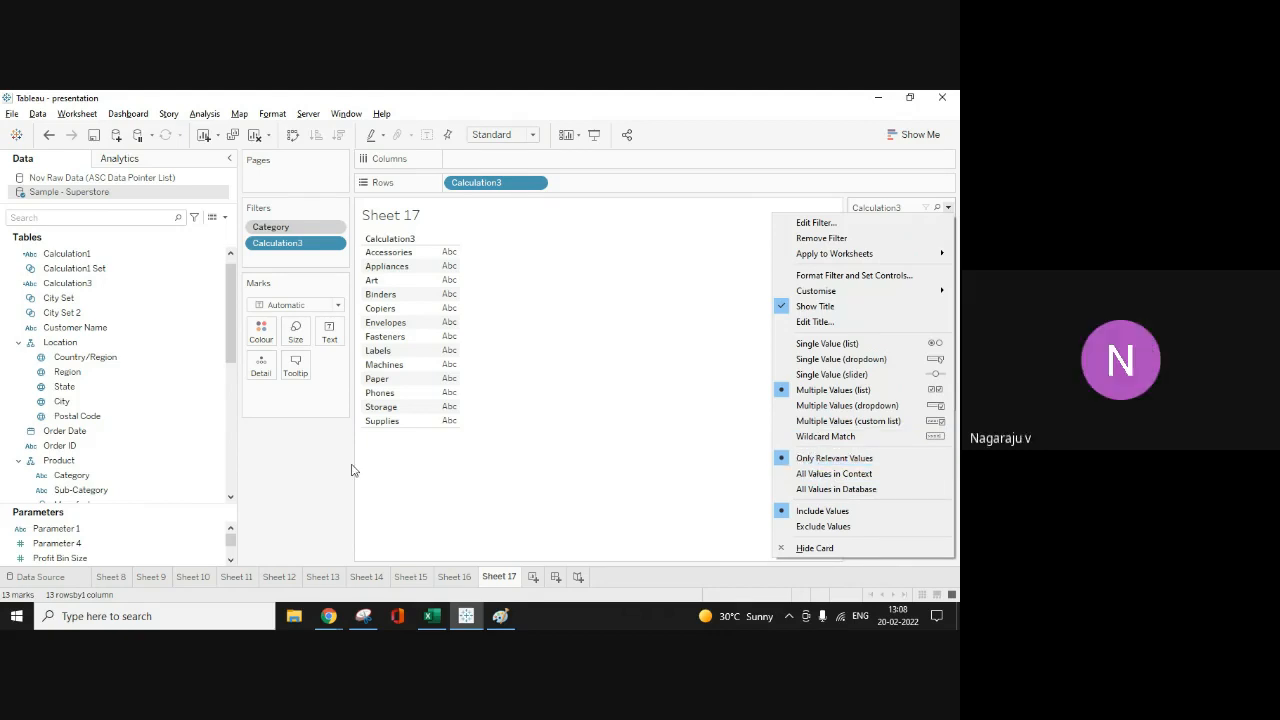
left_click(298, 488)
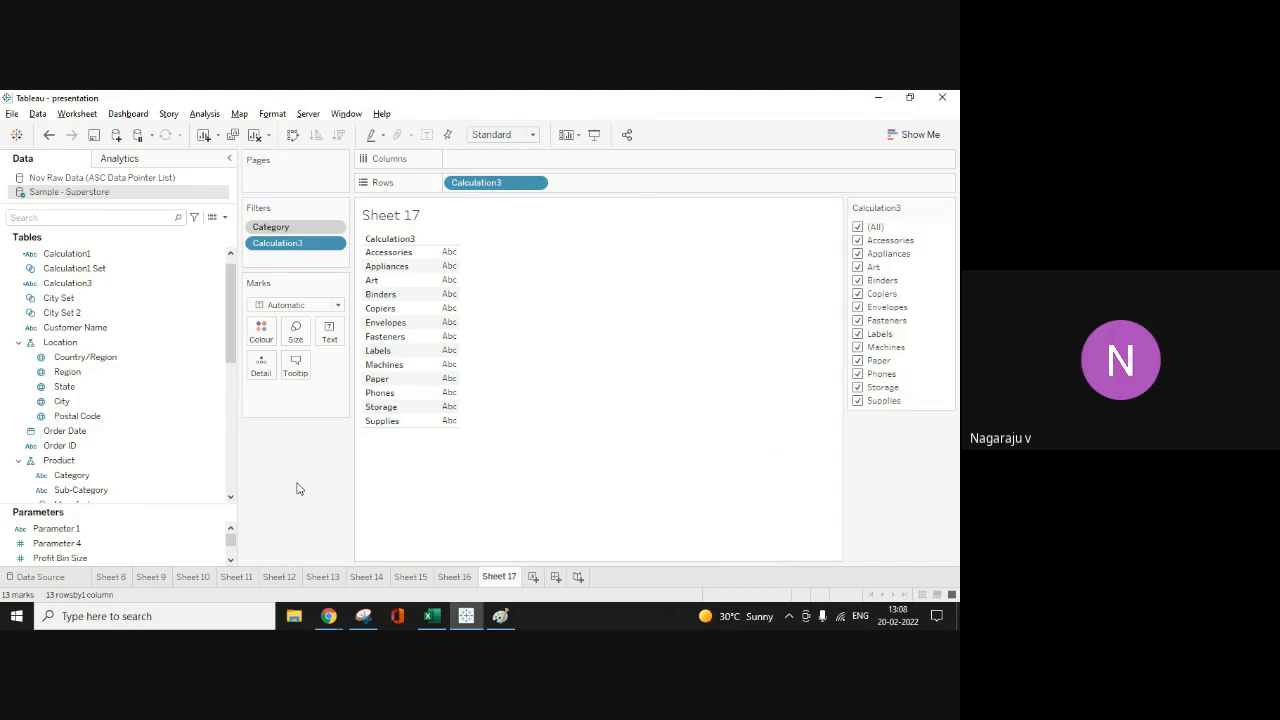
Step: Add a new blank worksheet after Sheet 17 and check the Google Meet call before returning to Tableau
left_click(533, 578)
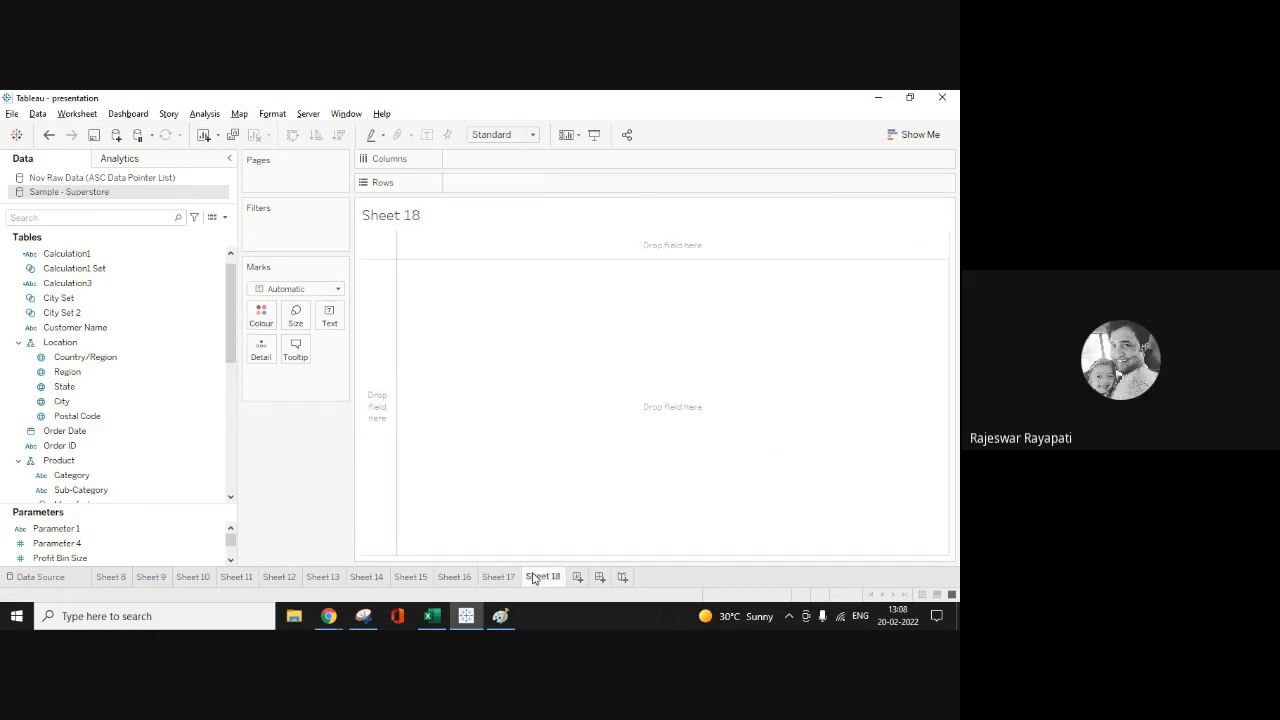
key("alt+Tab")
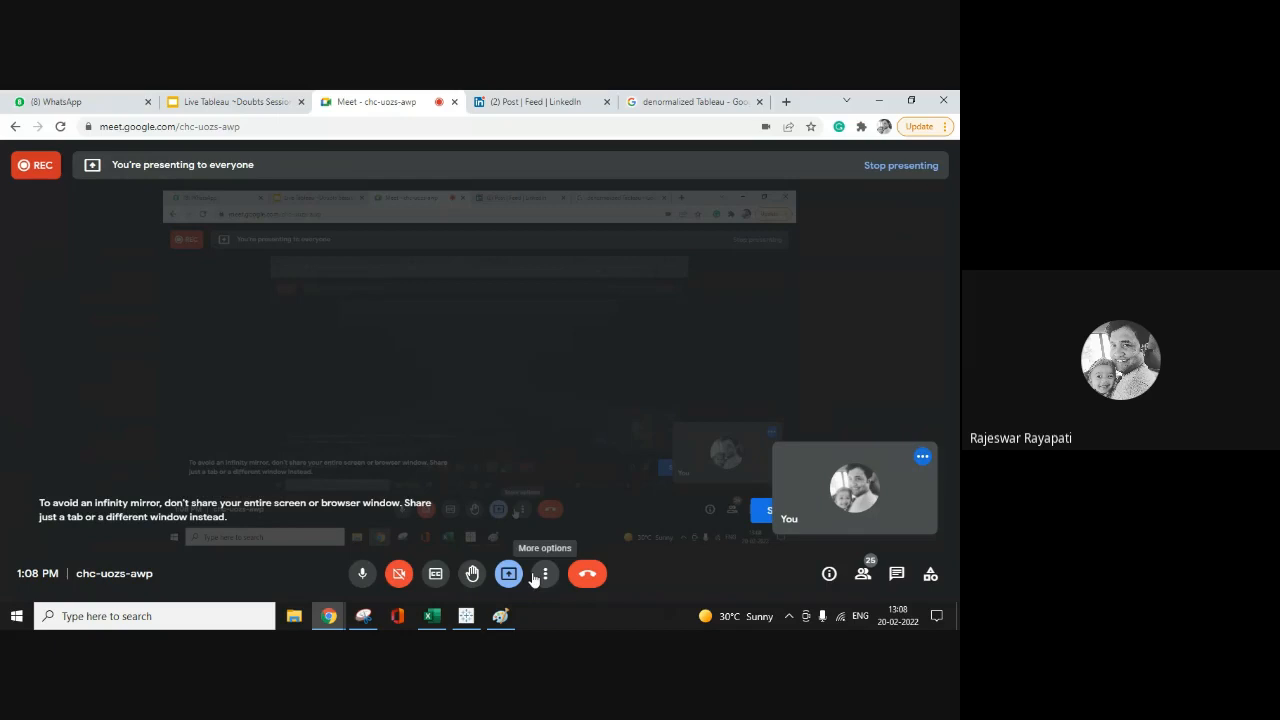
key("alt+Tab")
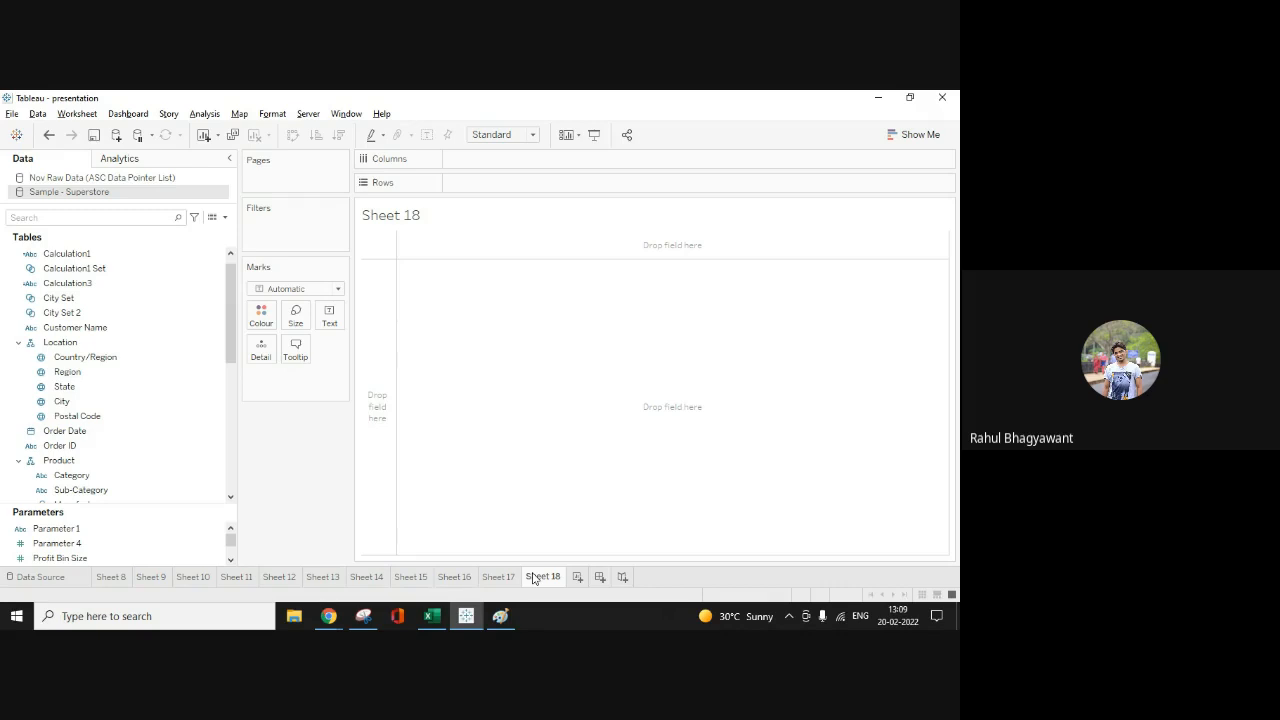
Step: Switch to Chrome, copy the link of the LinkedIn Tableau doubts session post and send it in the Google Meet chat
left_click(327, 620)
left_click(257, 569)
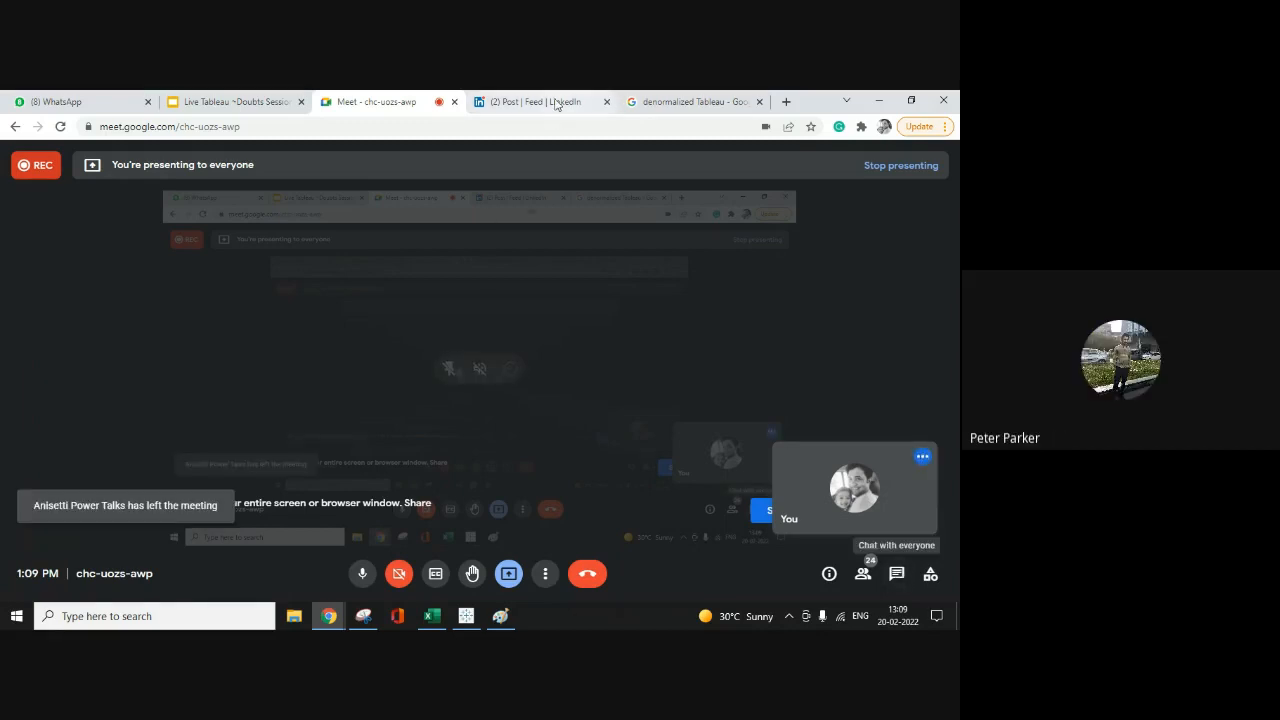
left_click(488, 101)
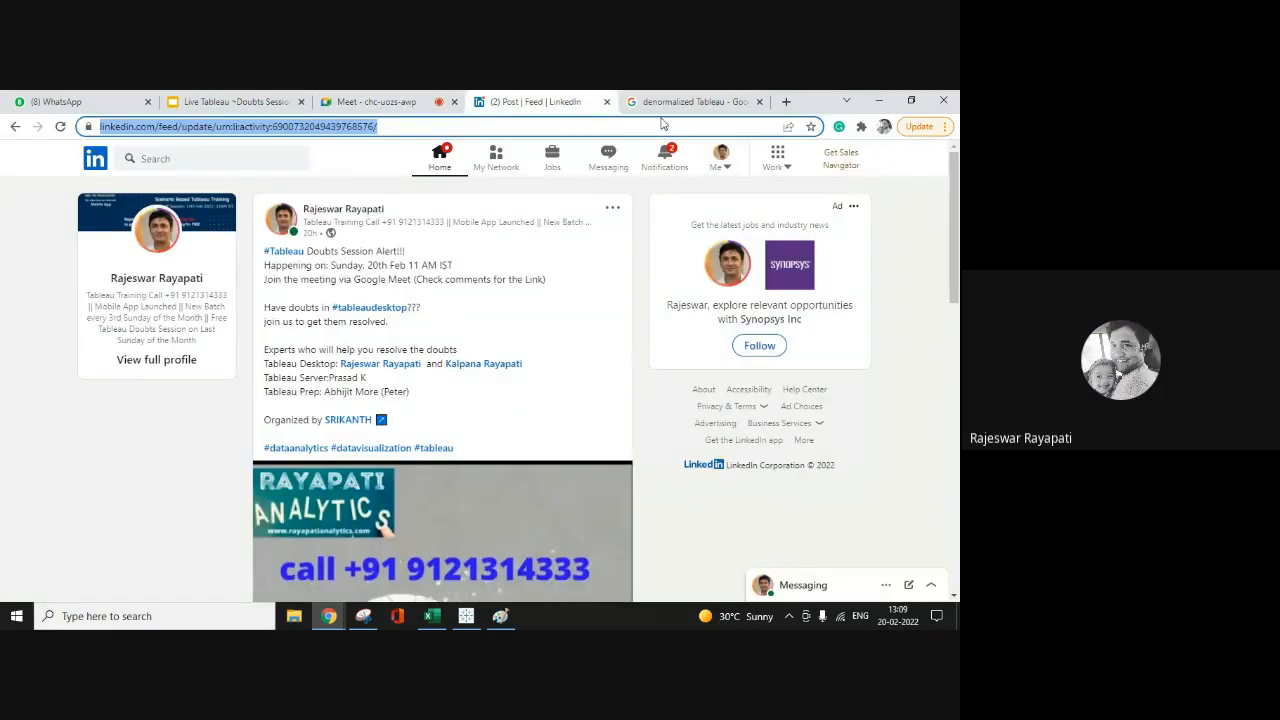
left_click(380, 101)
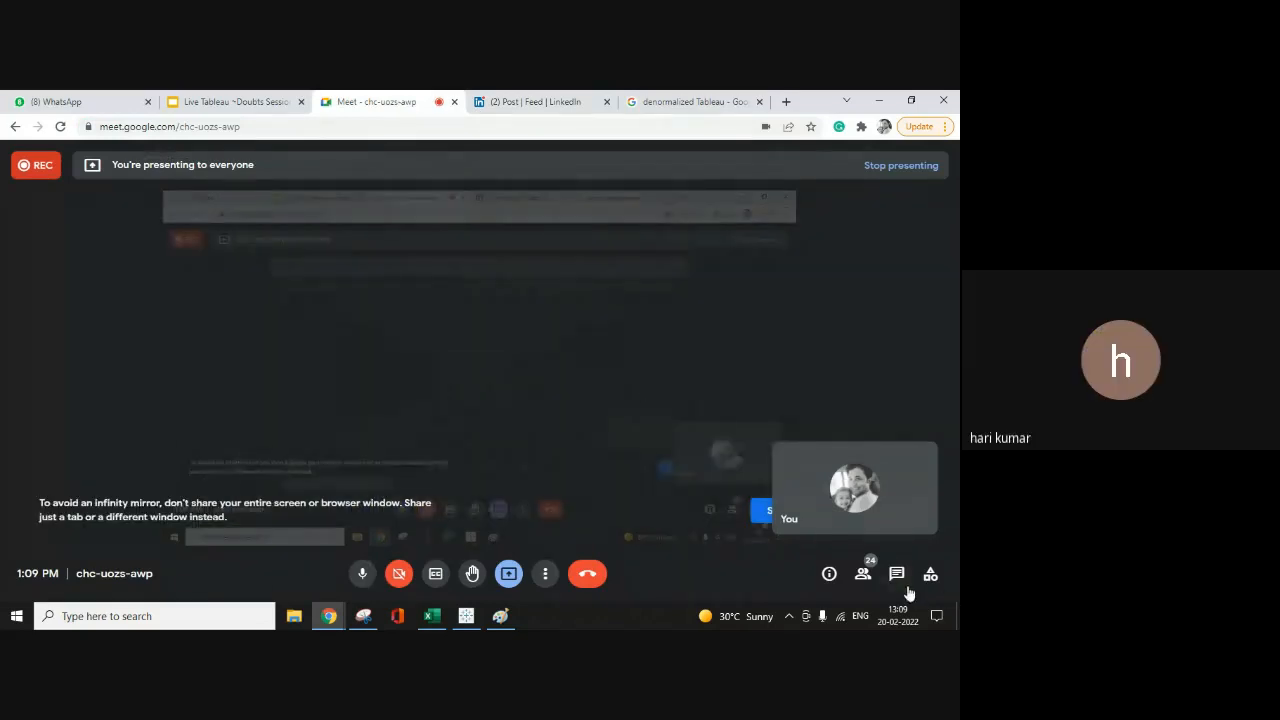
left_click(898, 578)
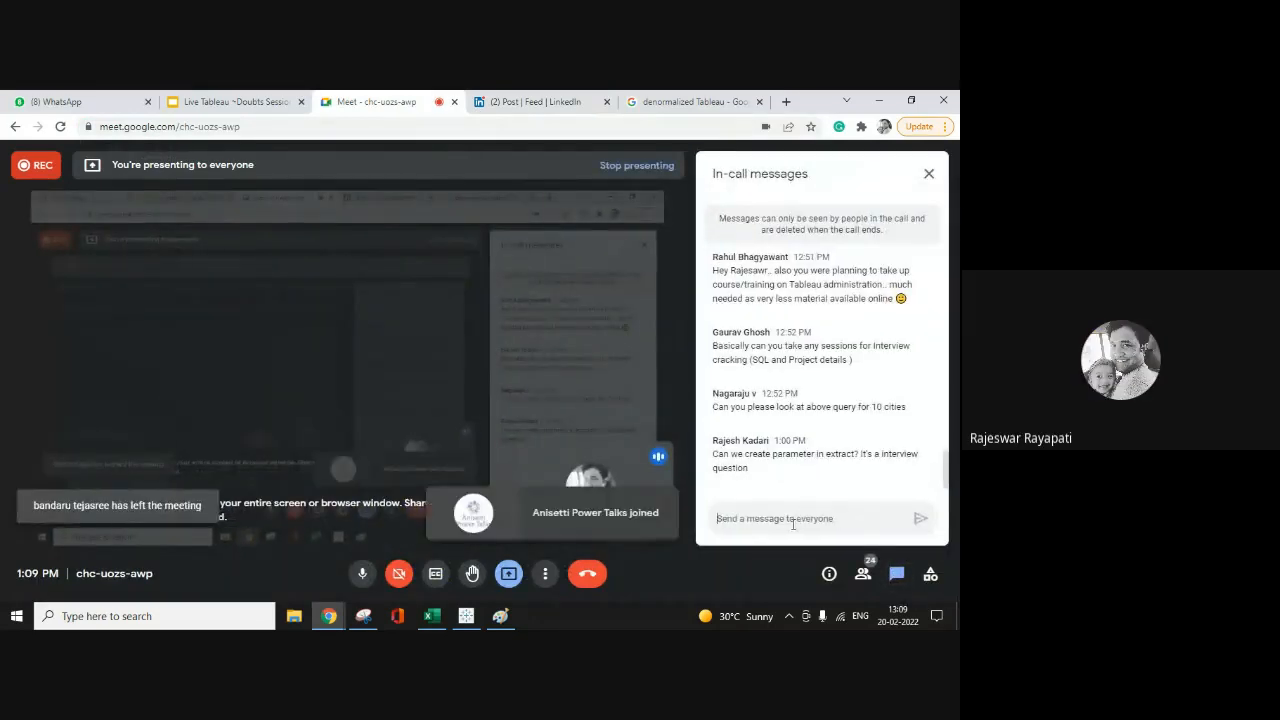
key("ctrl+v")
key("Return")
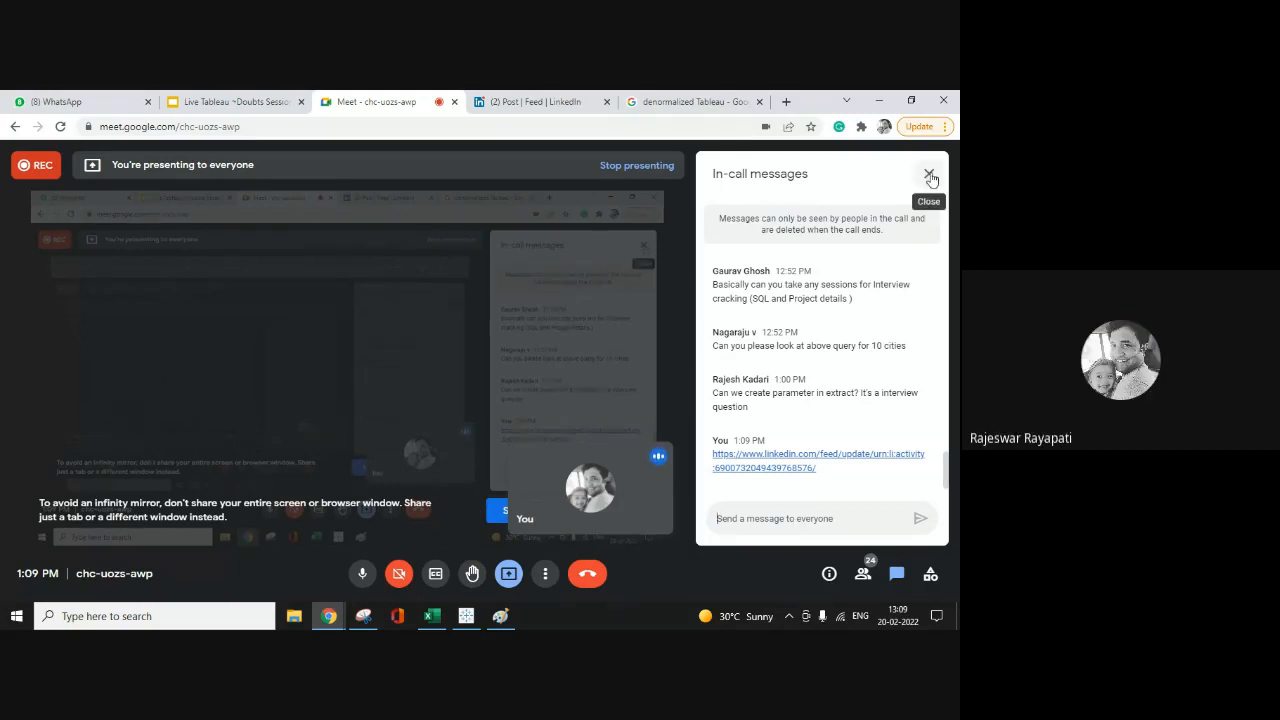
left_click(929, 176)
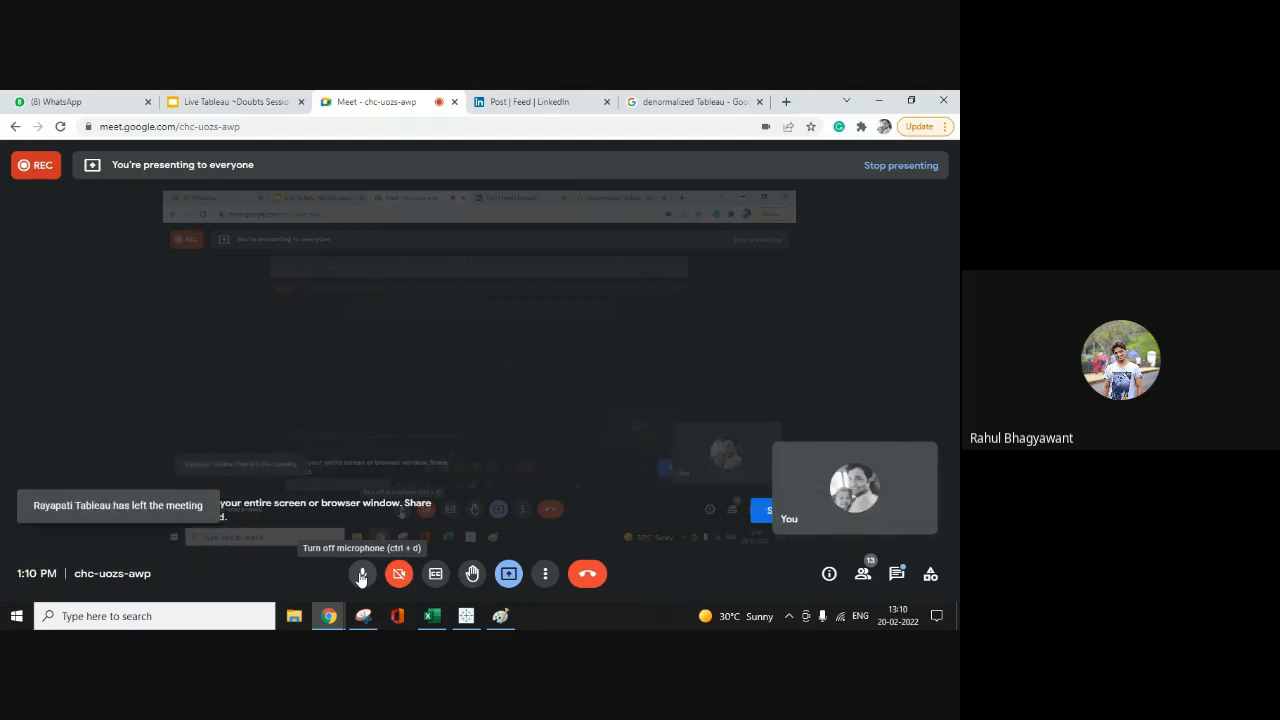
Step: Mute the microphone and leave the Google Meet call
left_click(362, 574)
key("XF86AudioMute")
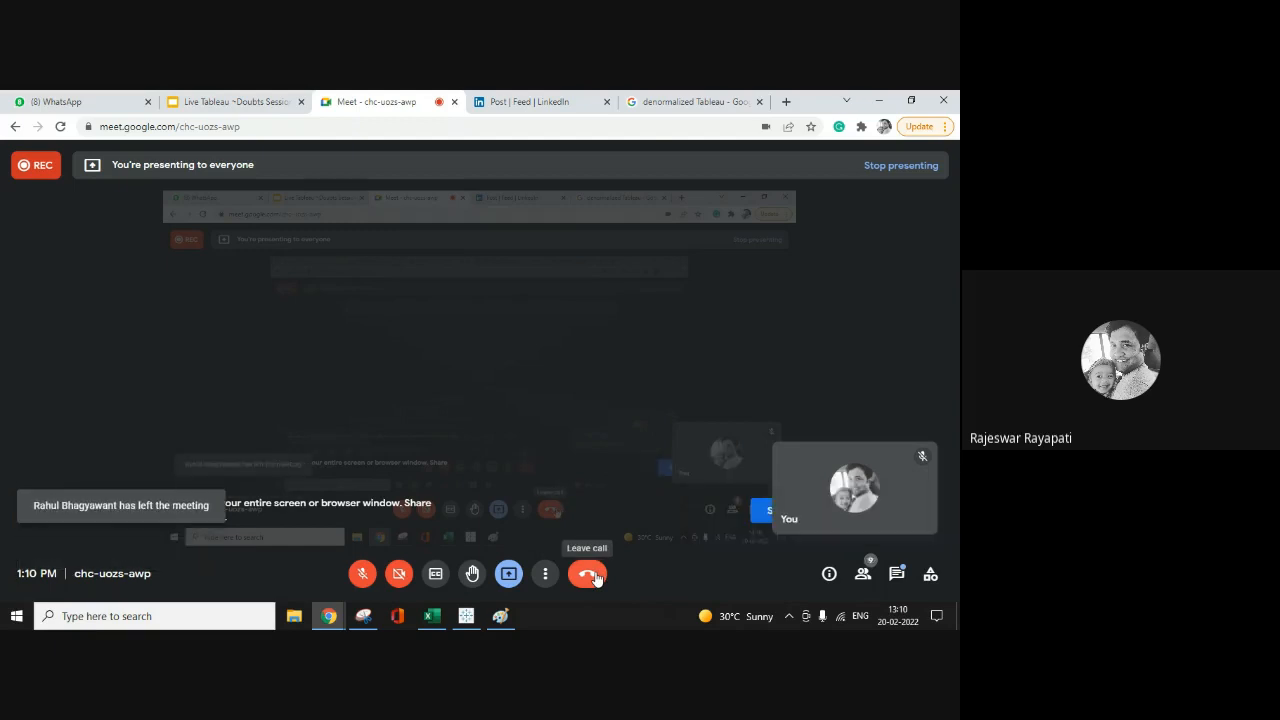
left_click(590, 575)
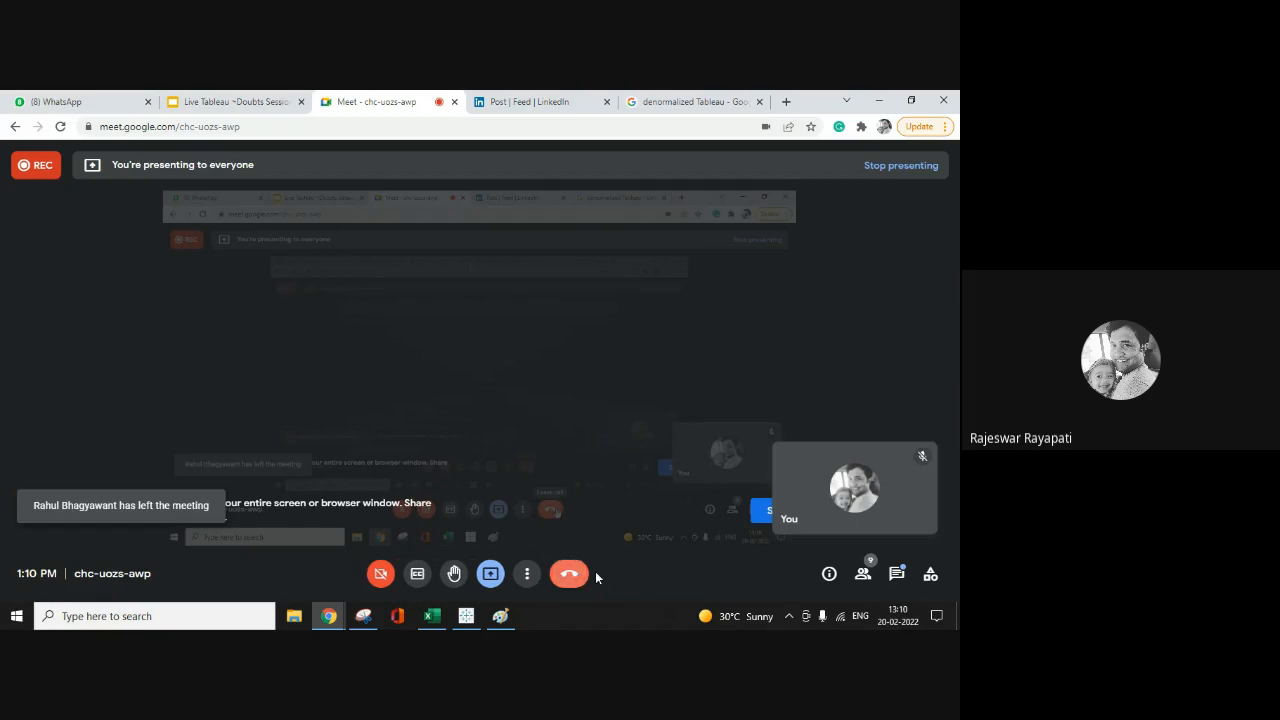